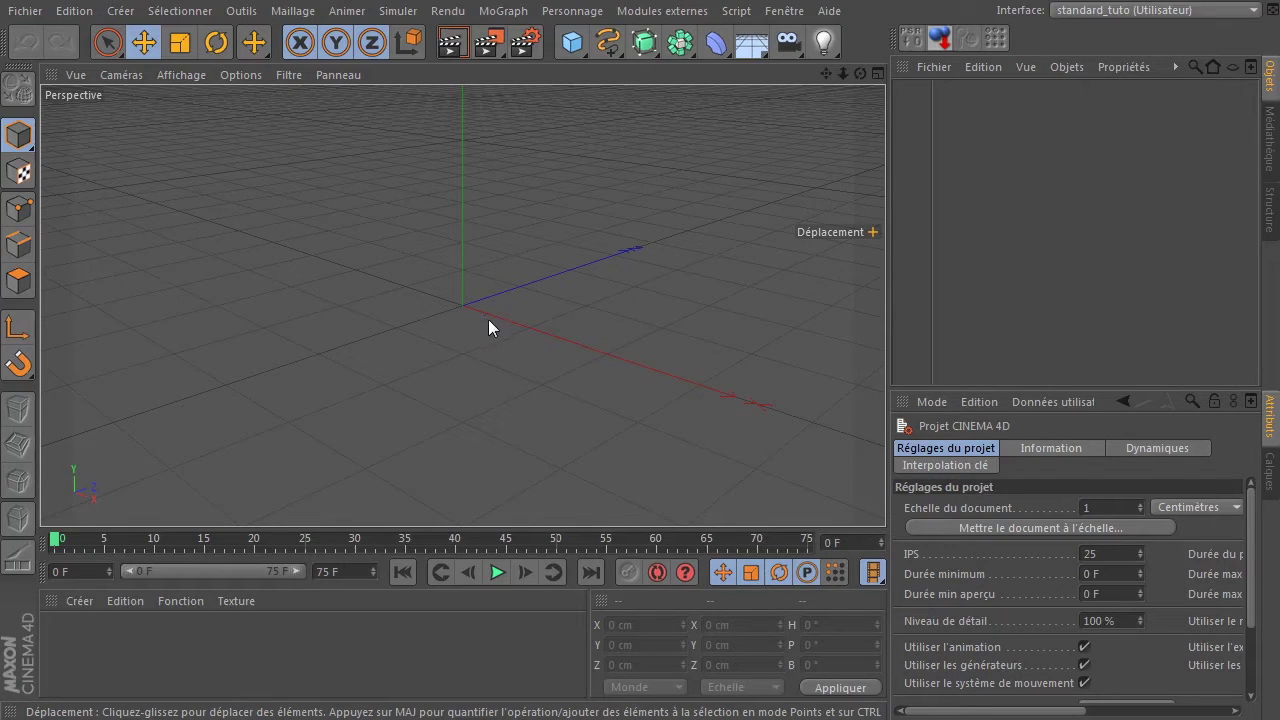
pyautogui.middleClick(489, 320)
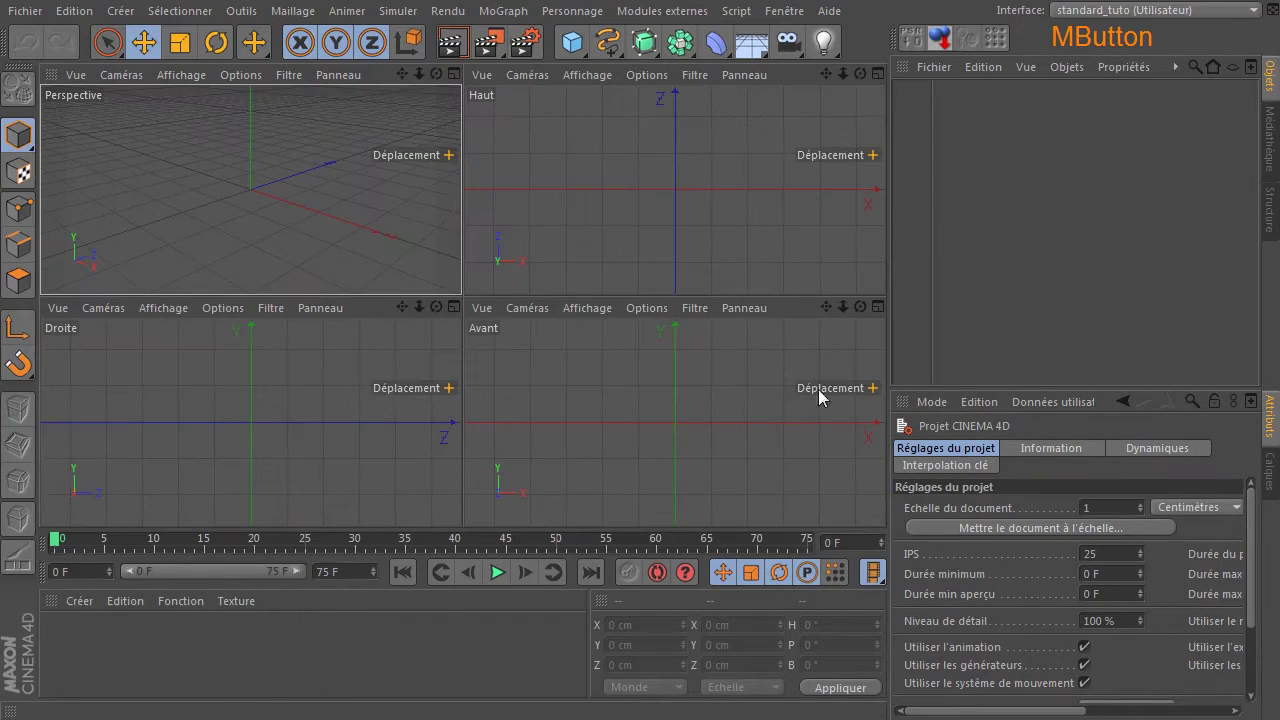
pyautogui.middleClick(616, 187)
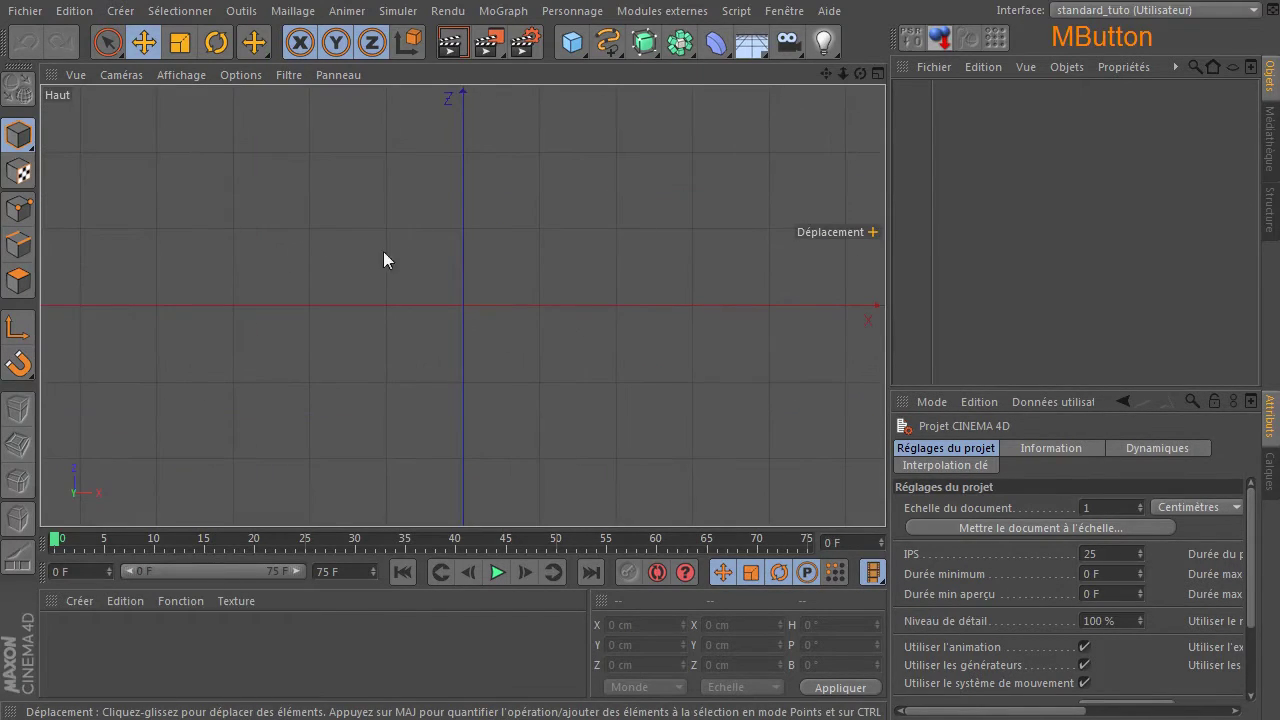
pyautogui.middleClick(453, 279)
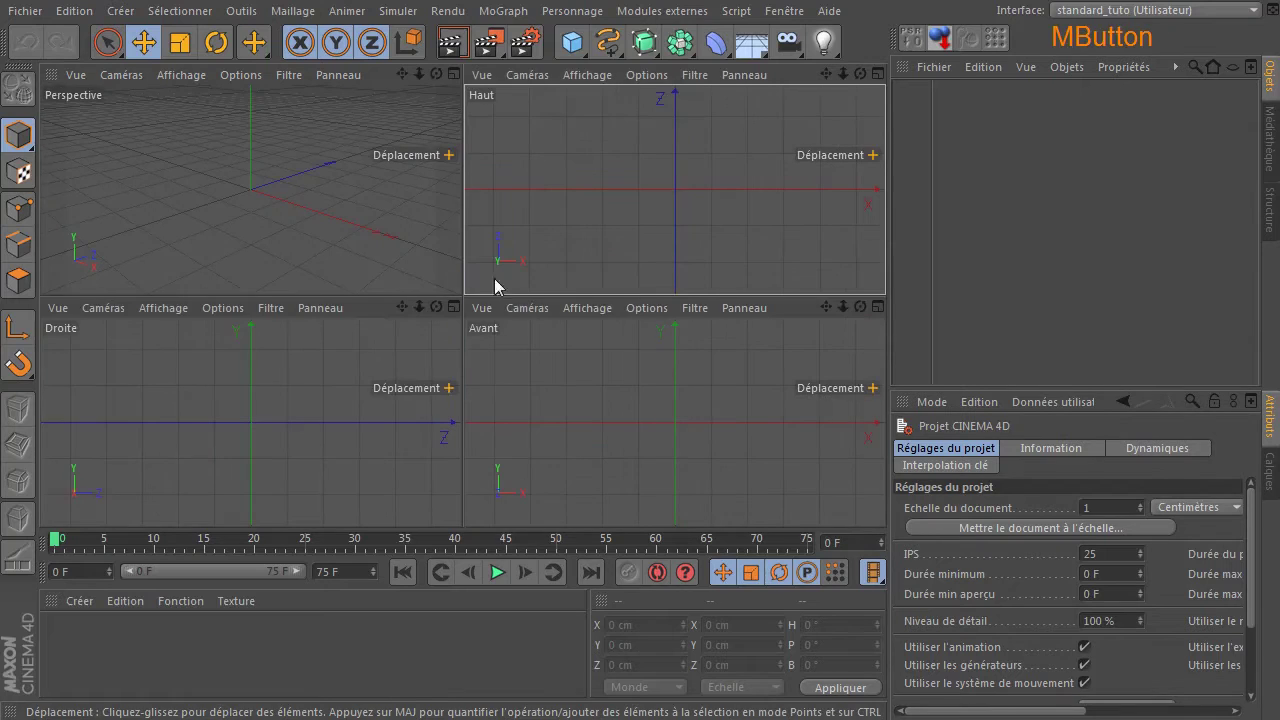
pyautogui.middleClick(268, 233)
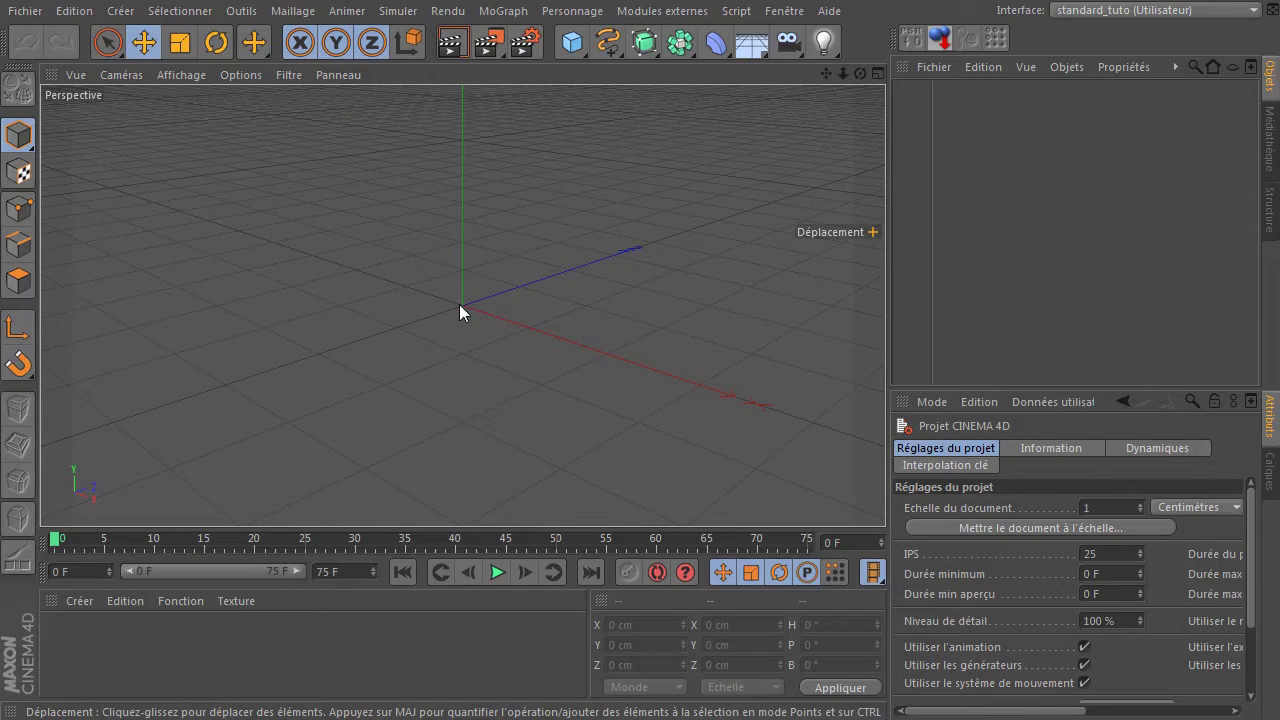
# - Add a cylinder primitive to the scene and set its height to 20 cm
pyautogui.moveTo(571, 42); pyautogui.dragTo(1133, 69)
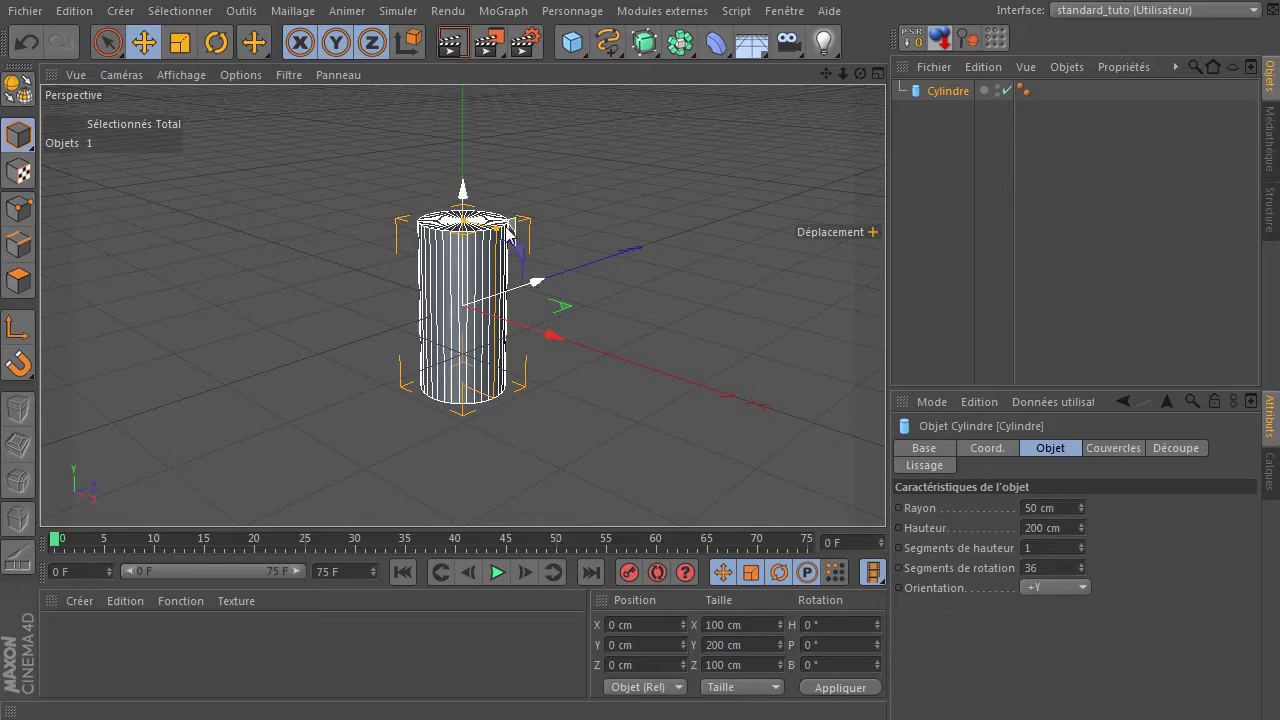
pyautogui.click(1058, 527)
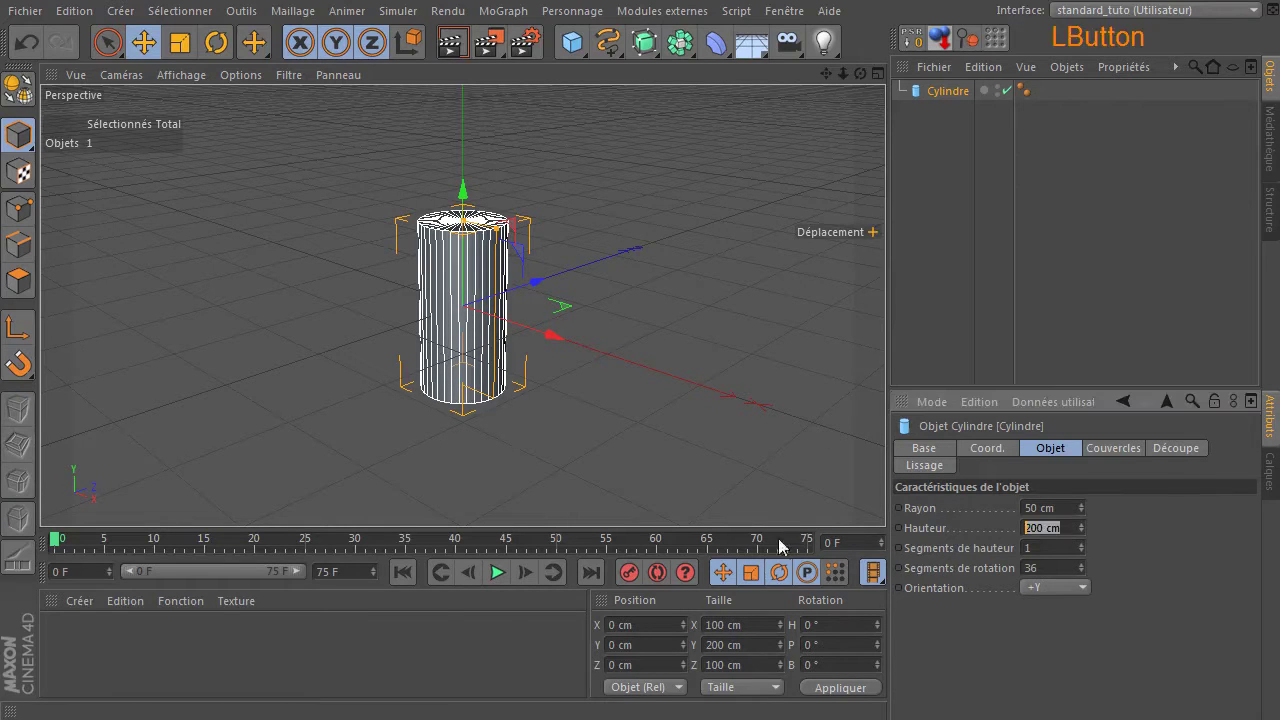
pyautogui.write('40')
pyautogui.press('Return')
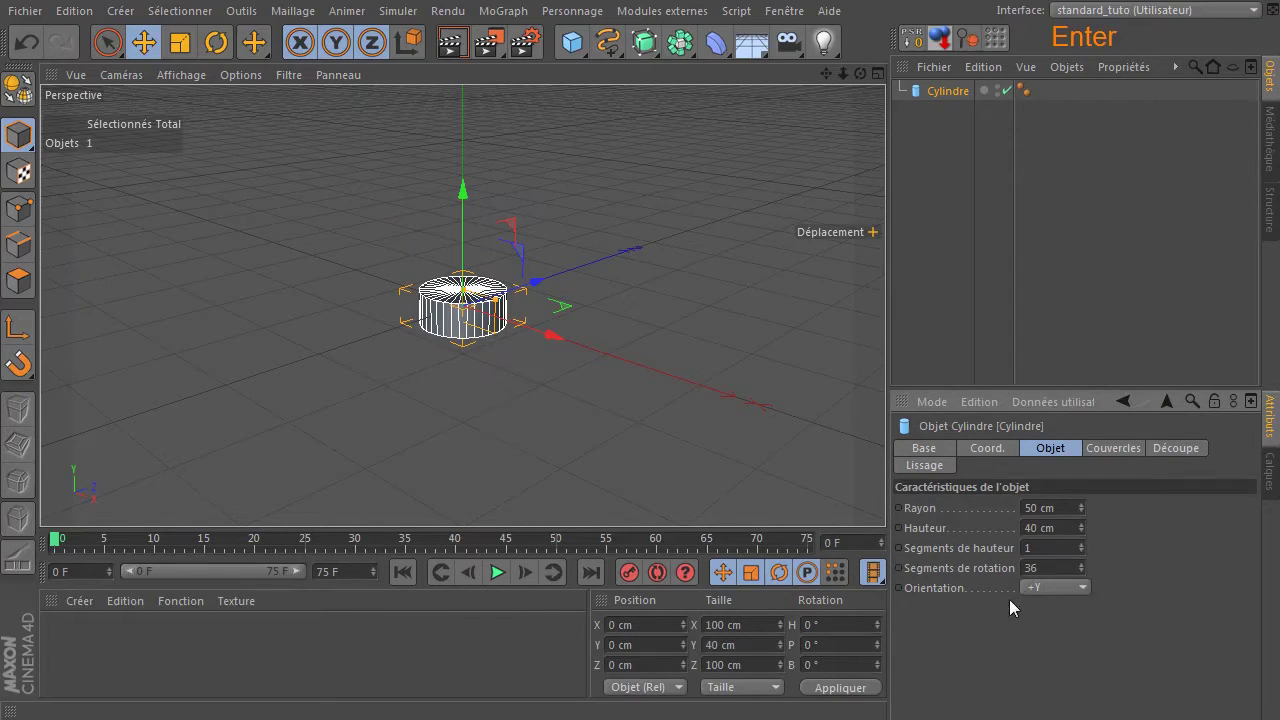
pyautogui.click(1064, 533)
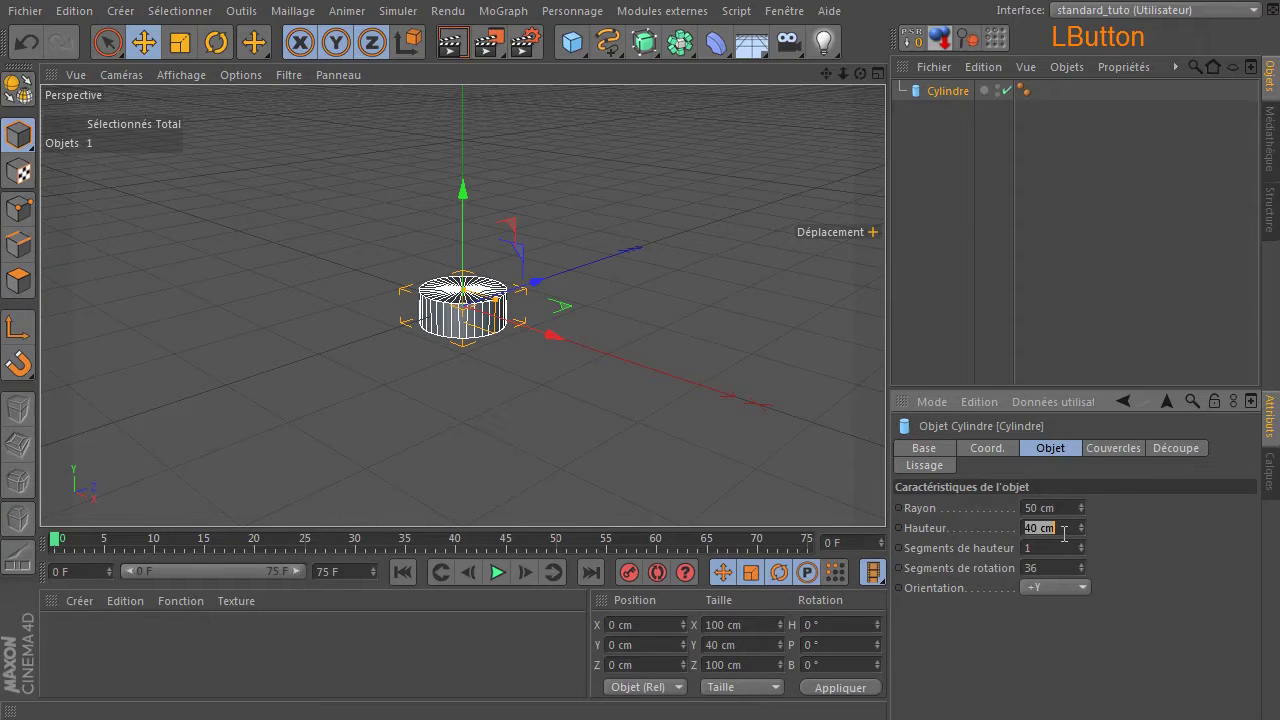
pyautogui.write('1')
pyautogui.click(1061, 537)
pyautogui.write('20')
pyautogui.press('Return')
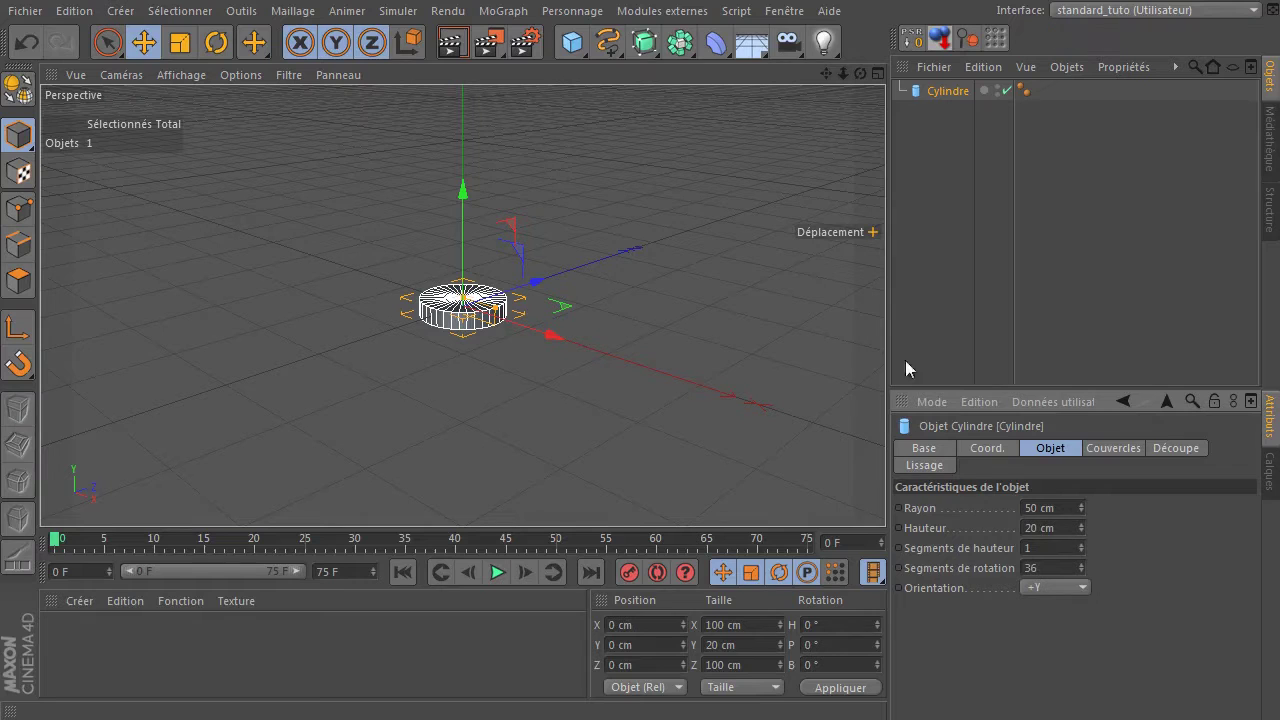
# - Drop the cylinder onto the ground plane and set its radius to 100 cm
pyautogui.click(940, 40)
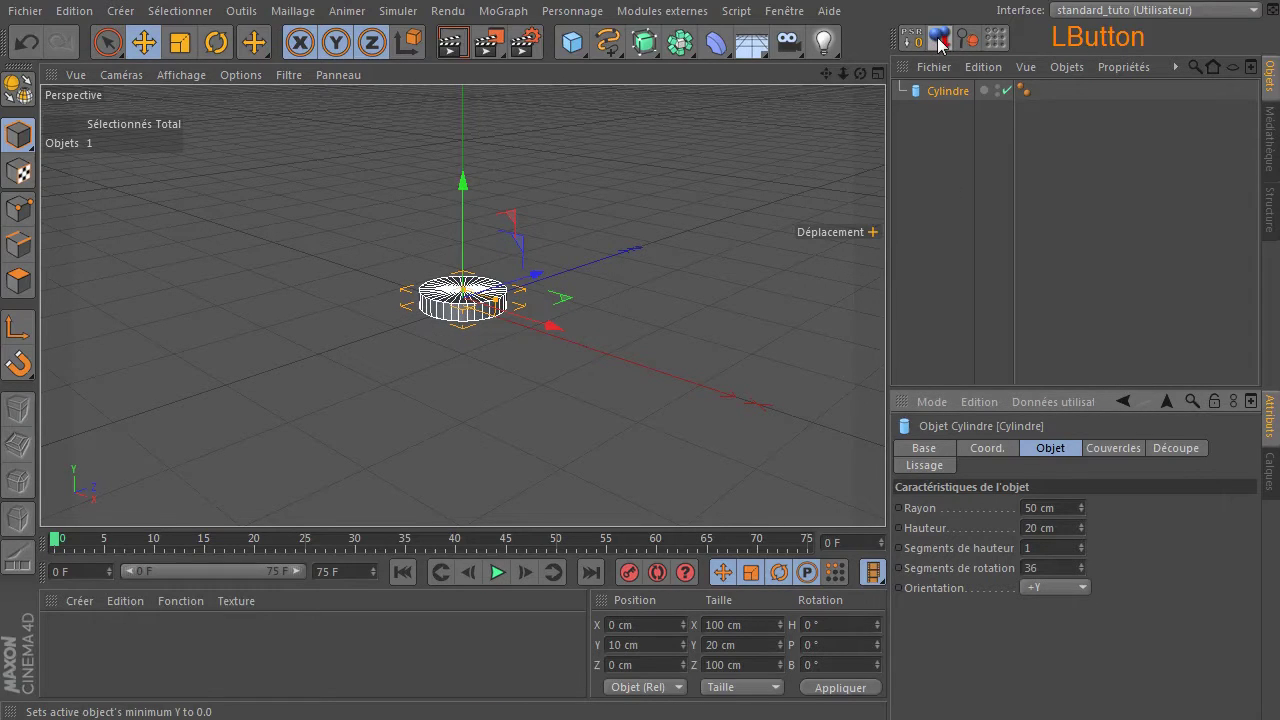
pyautogui.click(1063, 509)
pyautogui.write('100')
pyautogui.press('Return')
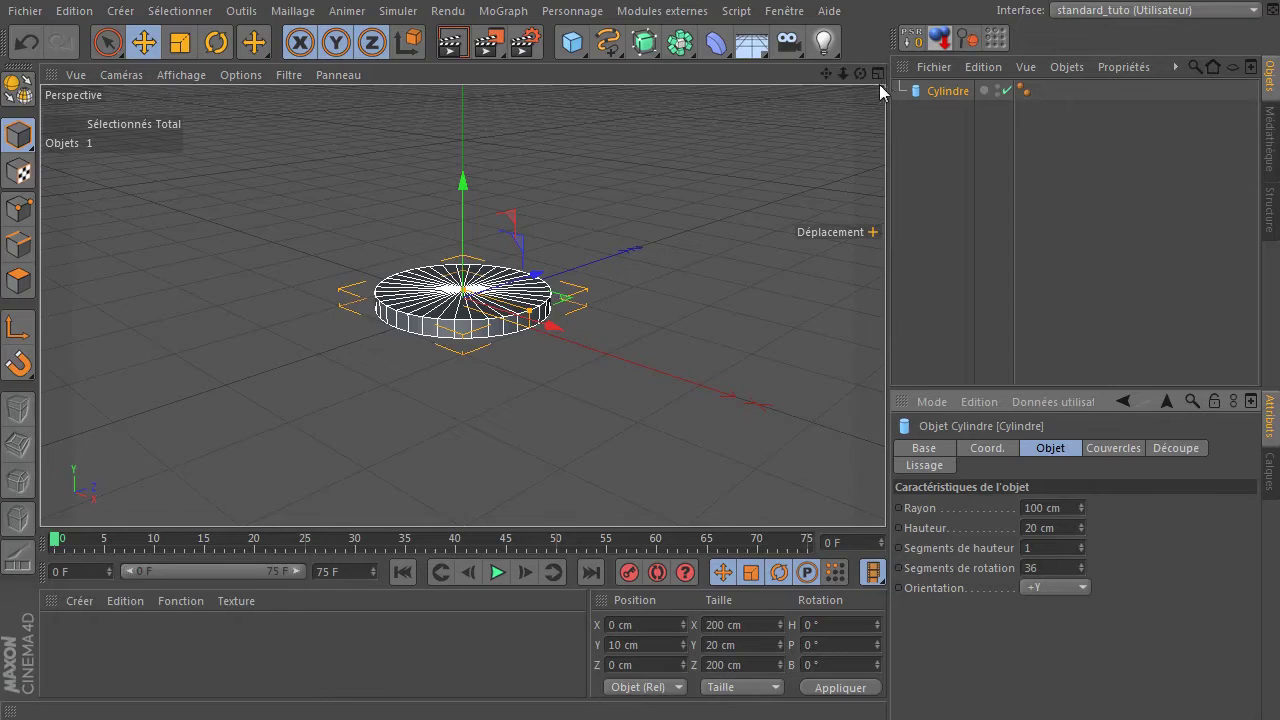
pyautogui.middleClick(731, 180)
pyautogui.middleClick(643, 215)
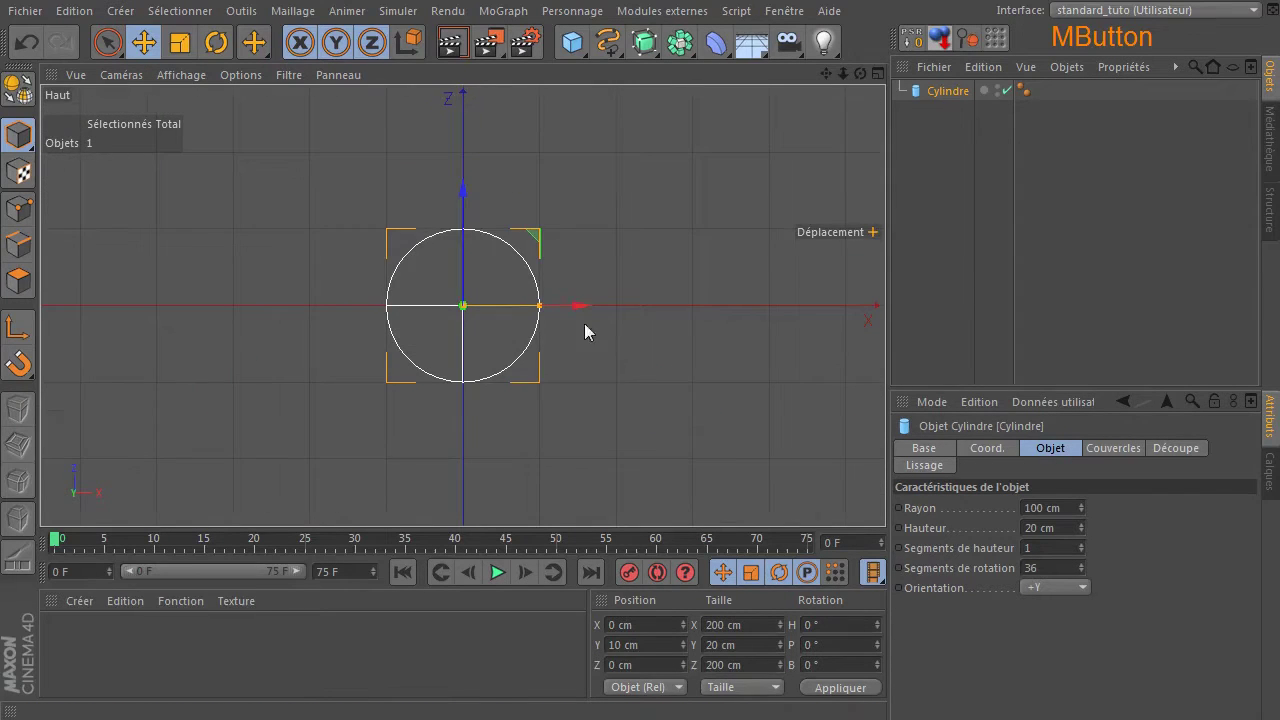
pyautogui.scroll(-3, 560, 400)
pyautogui.moveTo(827, 75); pyautogui.dragTo(827, 76)
pyautogui.middleClick(749, 227)
pyautogui.middleClick(417, 237)
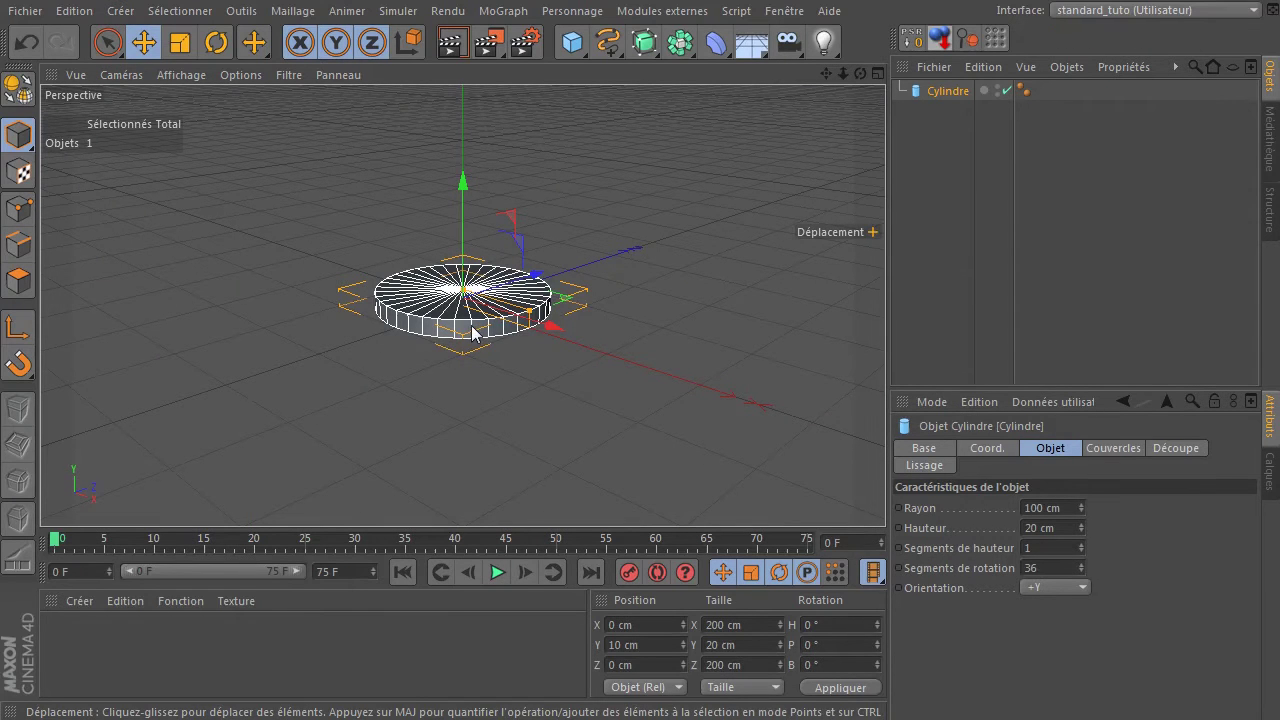
# - Duplicate the base cylinder and reduce the copy's radius to 63 cm
pyautogui.keyDown('ctrl'); pyautogui.moveTo(945, 101); pyautogui.dragTo(1085, 160); pyautogui.keyUp('ctrl')
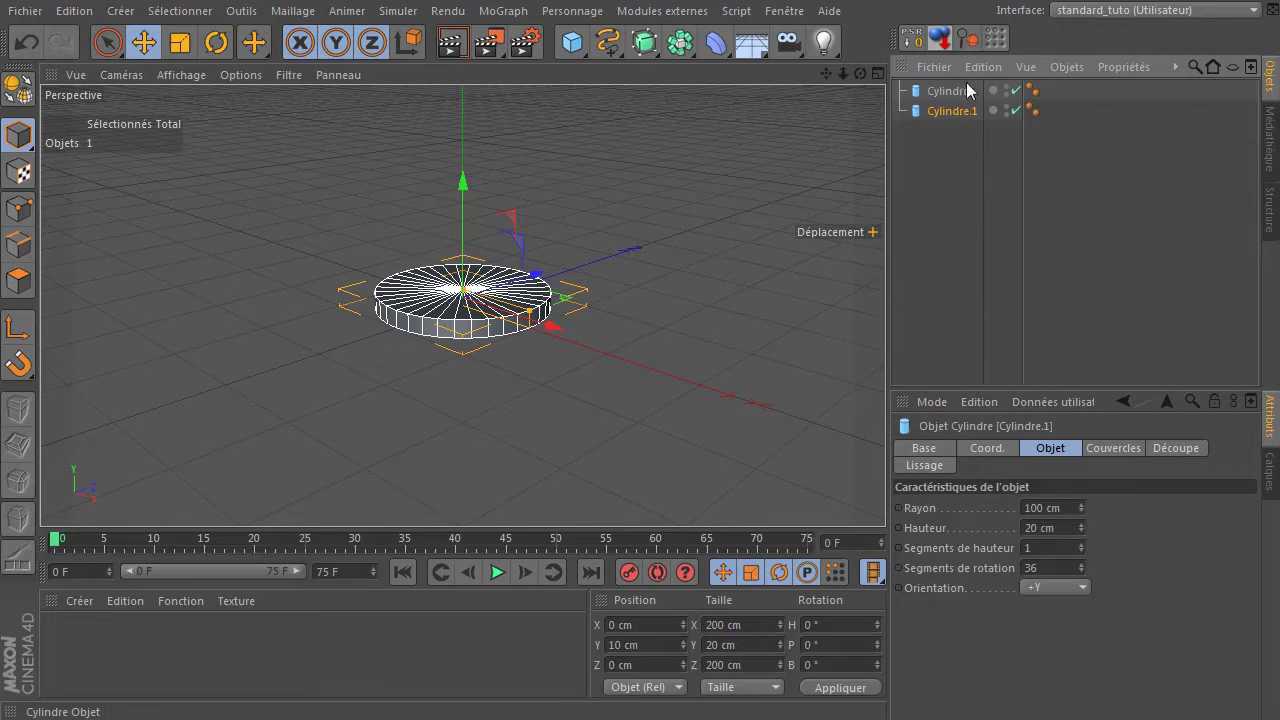
pyautogui.click(949, 112)
pyautogui.moveTo(1083, 510); pyautogui.dragTo(1026, 511)
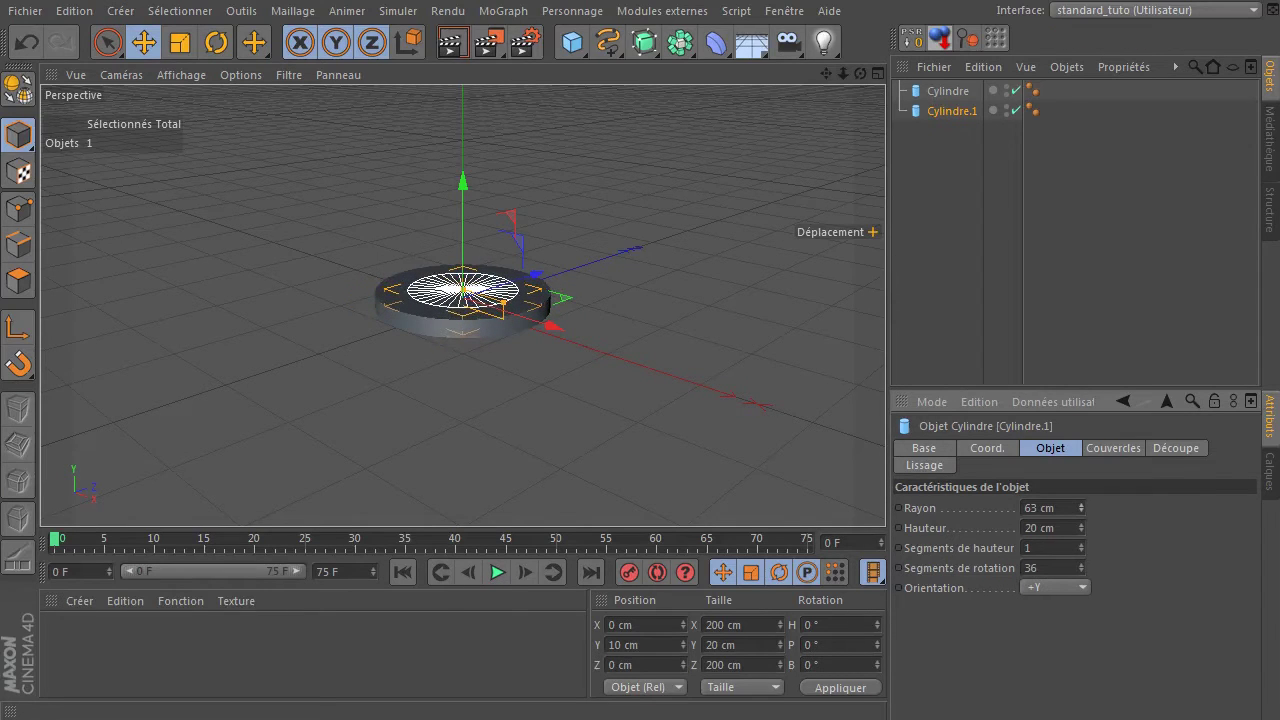
# - Set the duplicated cylinder's height to 80 cm and rest its base on the ground plane
pyautogui.click(1071, 528)
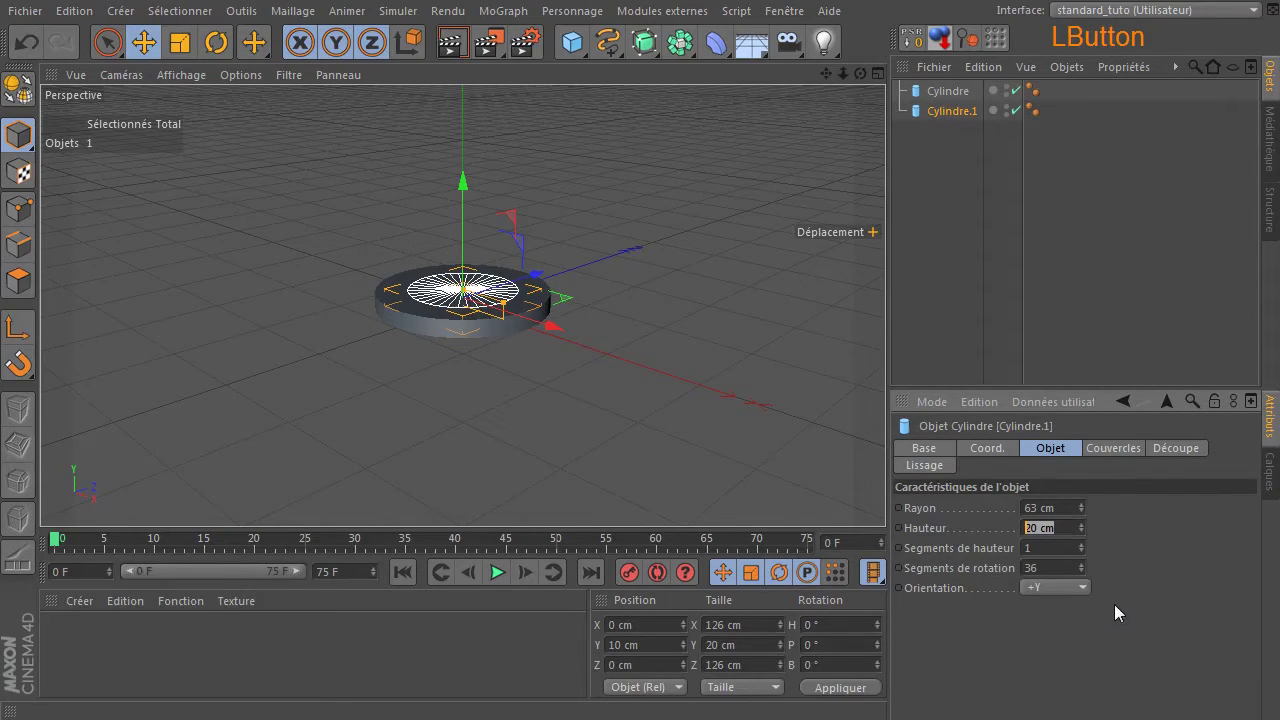
pyautogui.write('50')
pyautogui.press('Return')
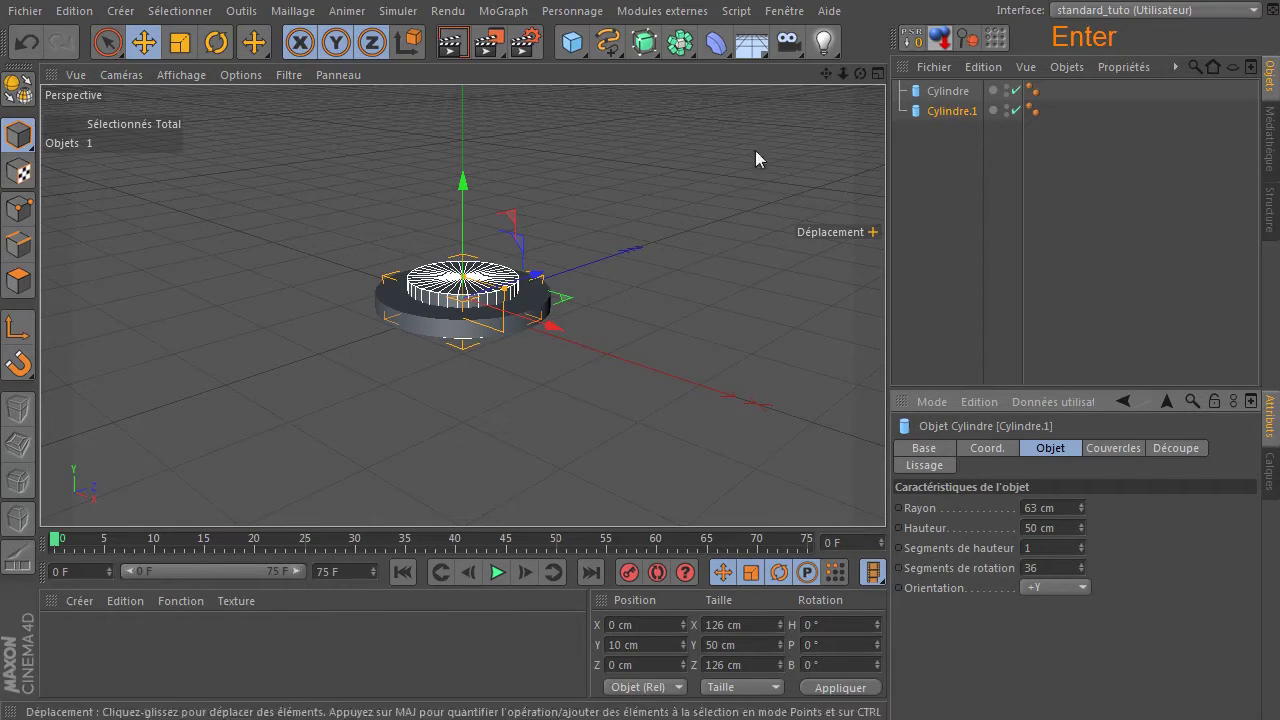
pyautogui.click(939, 42)
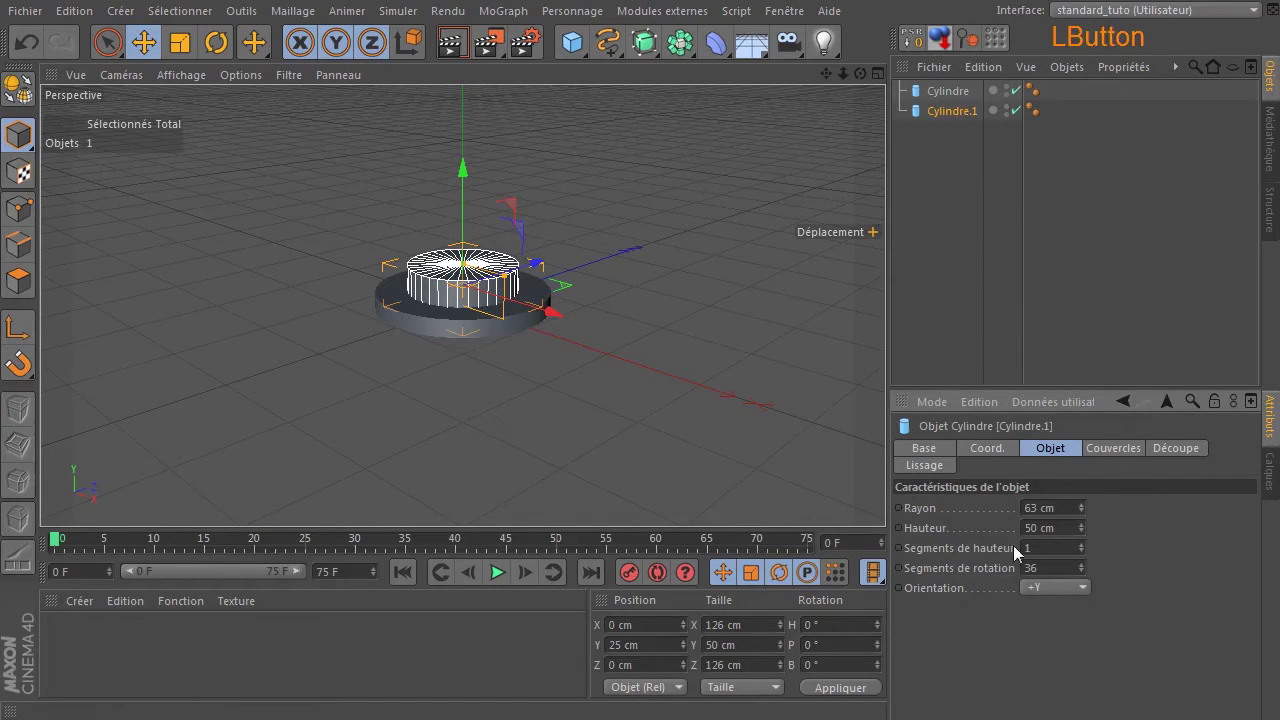
pyautogui.click(1059, 535)
pyautogui.write('80')
pyautogui.press('Return')
pyautogui.click(939, 42)
pyautogui.middleClick(710, 231)
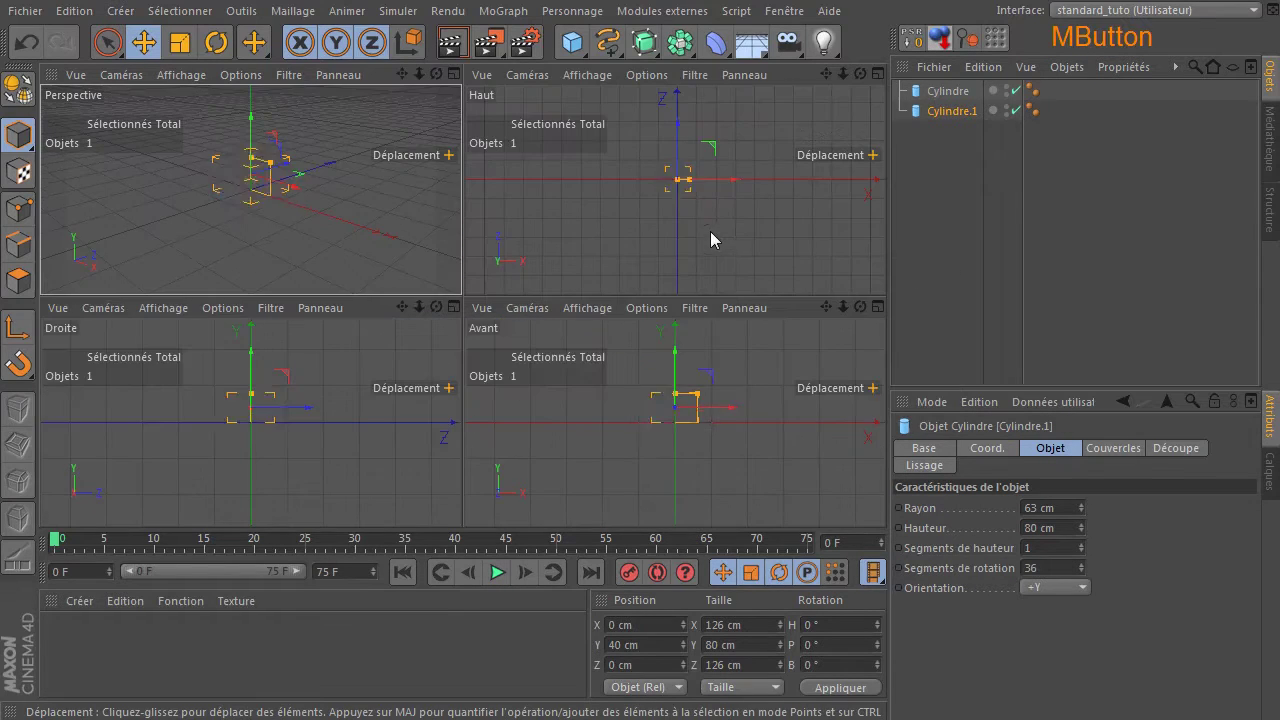
pyautogui.middleClick(574, 218)
pyautogui.click(959, 284)
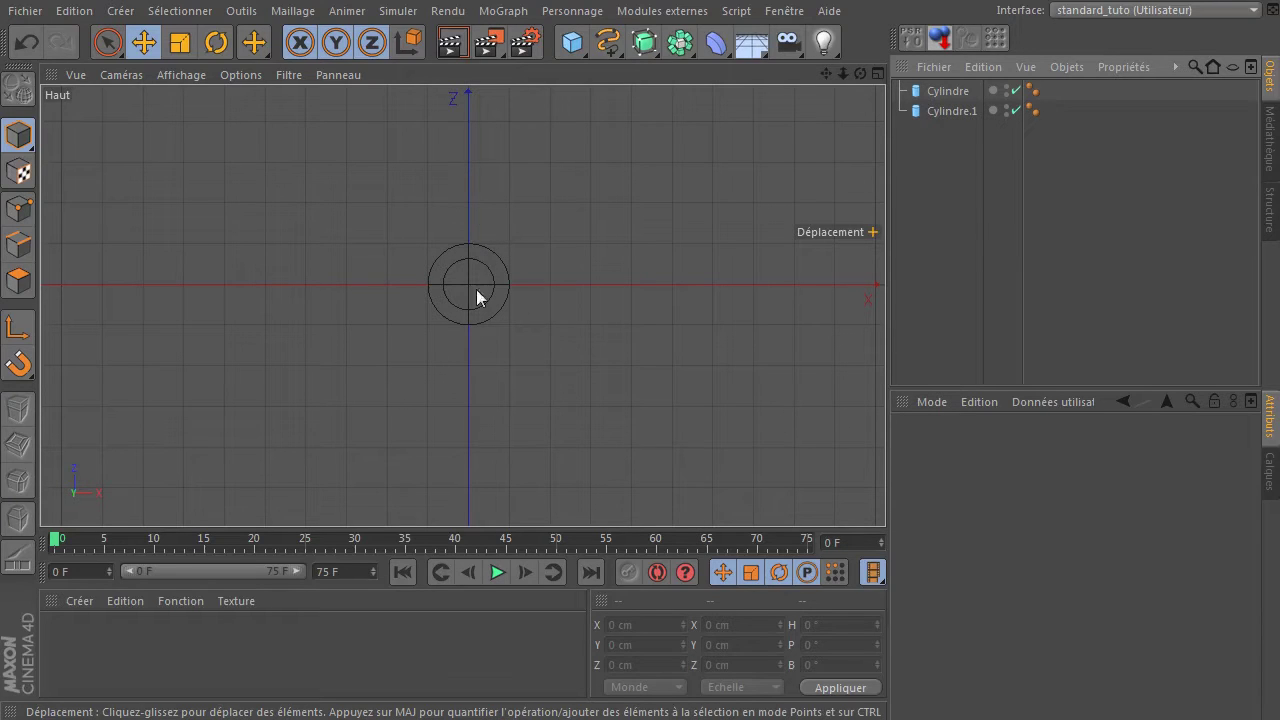
pyautogui.middleClick(556, 345)
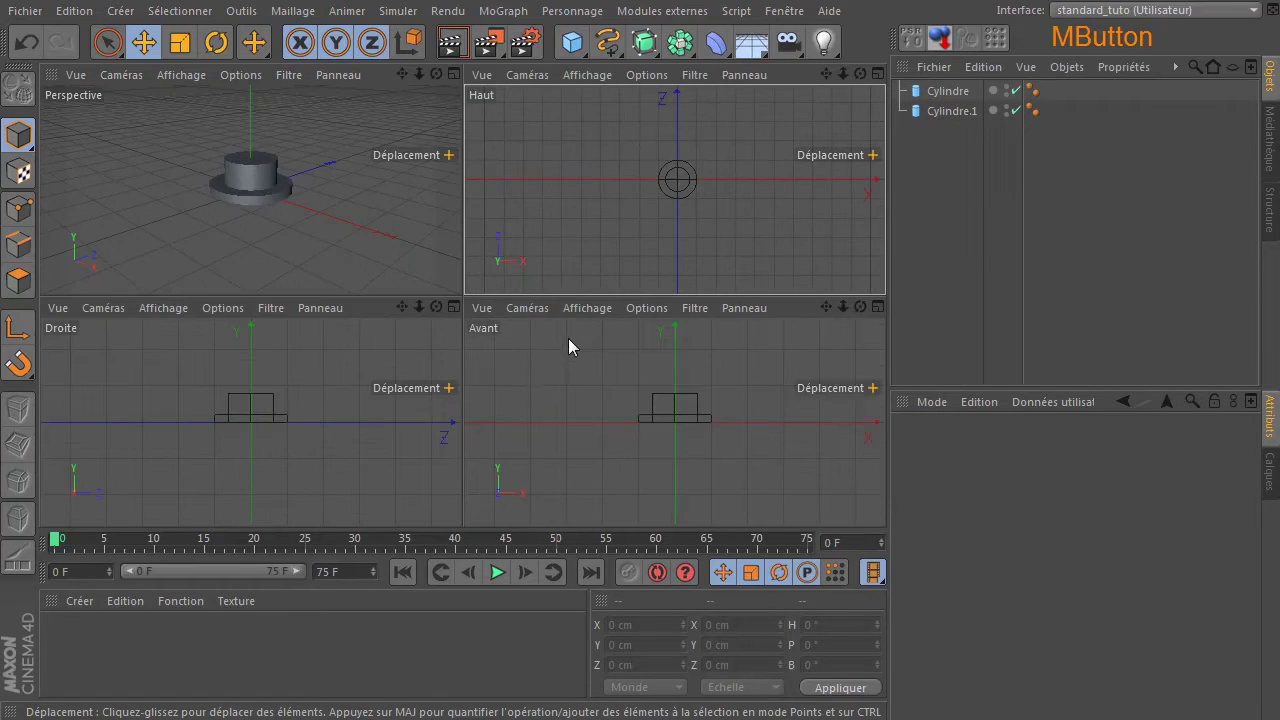
pyautogui.middleClick(358, 228)
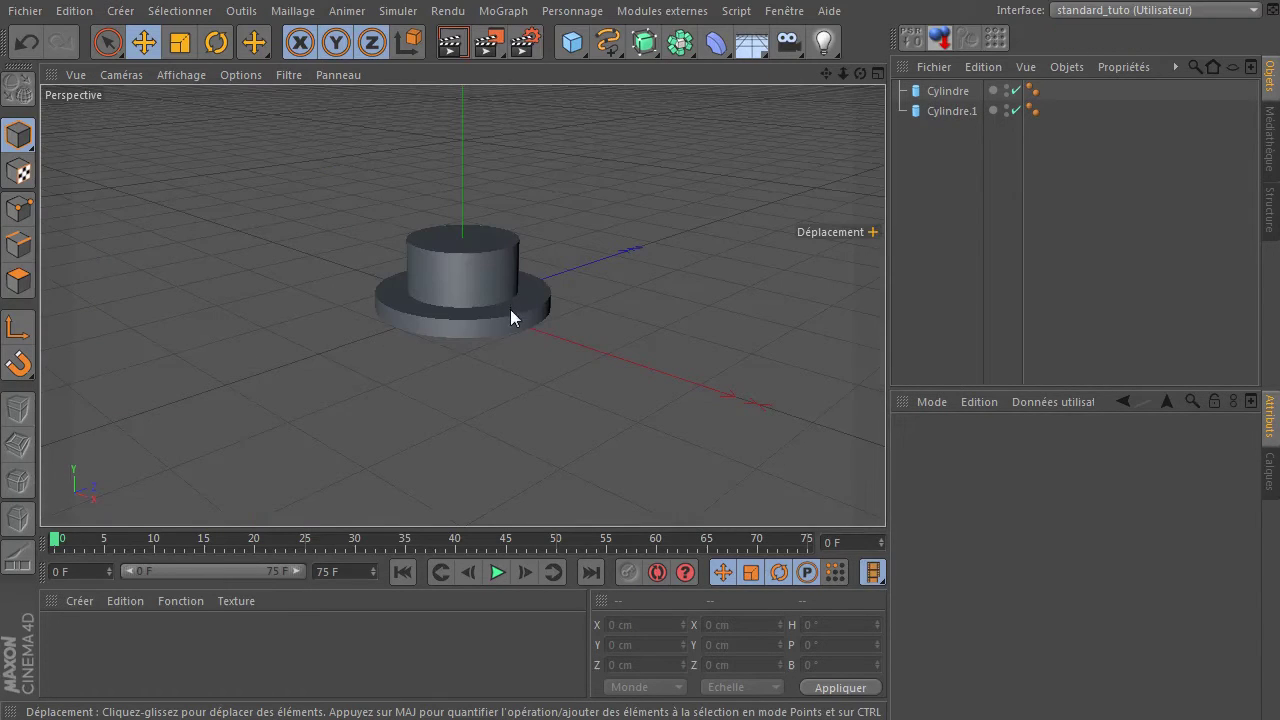
# - Select the 63 cm radius cylinder and switch the perspective view's display to shading with lines
pyautogui.click(457, 250)
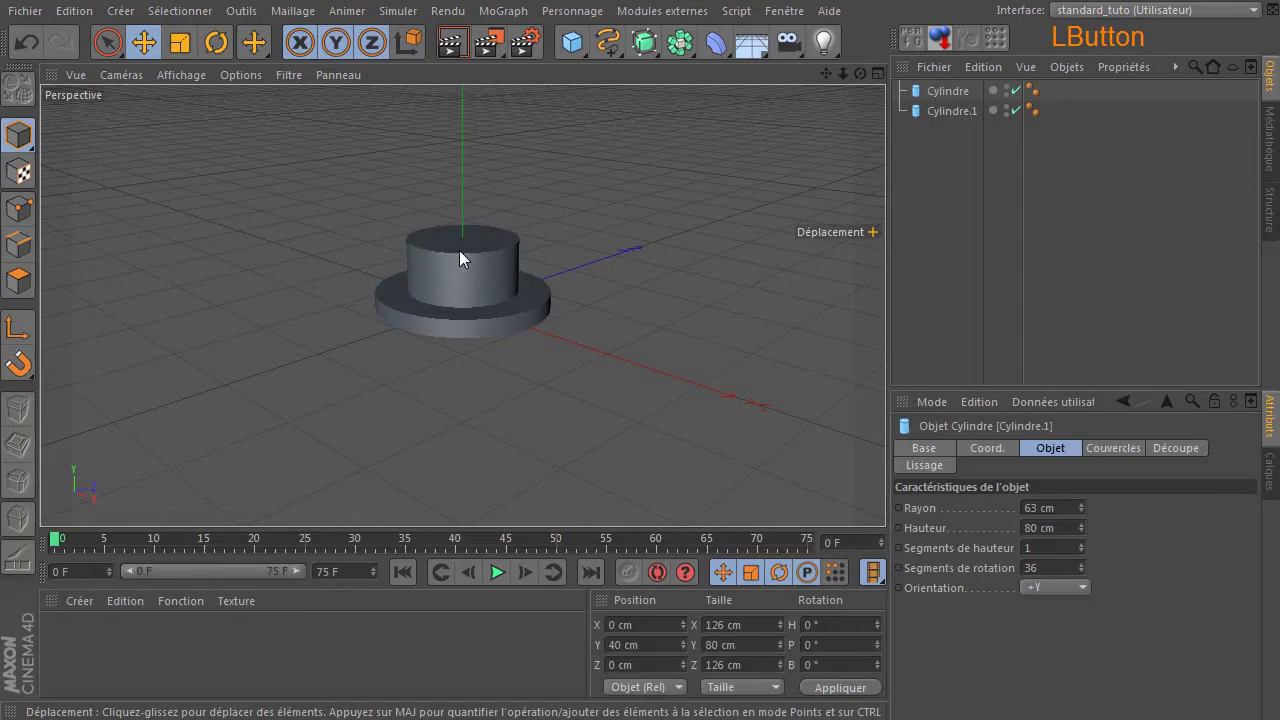
pyautogui.click(174, 80)
pyautogui.click(185, 125)
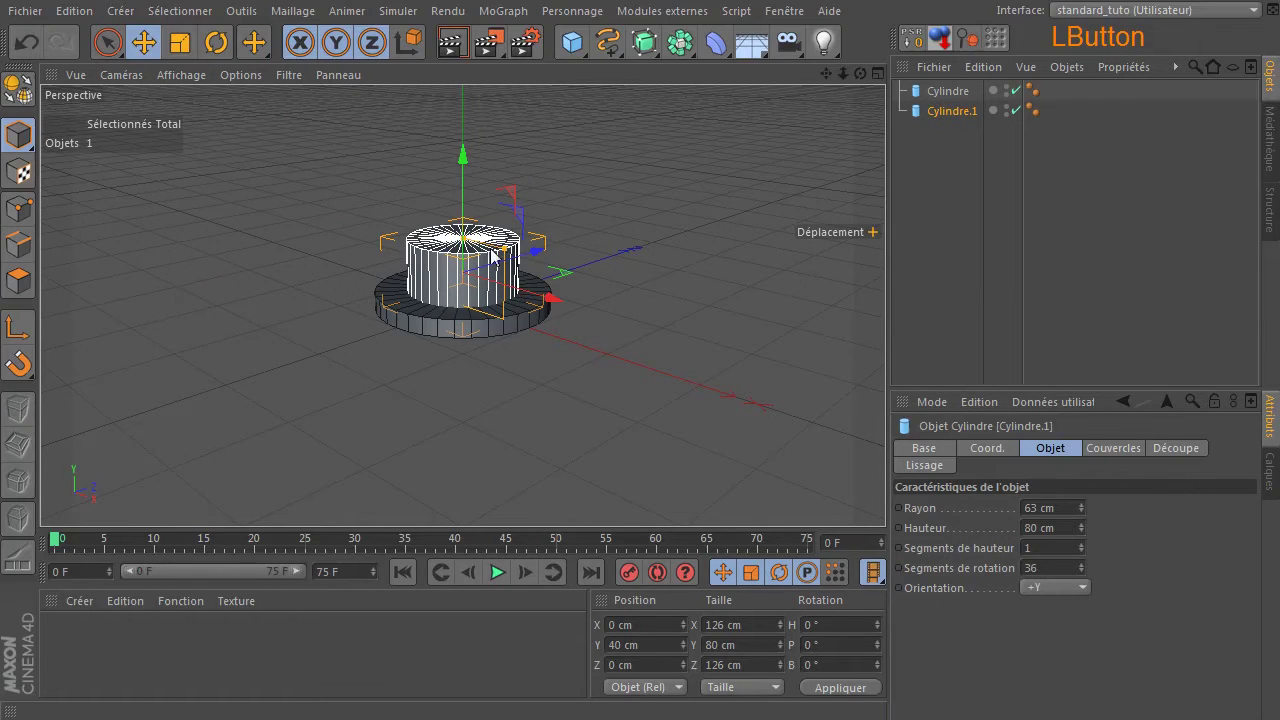
pyautogui.moveTo(492, 251); pyautogui.dragTo(490, 251)
pyautogui.click(27, 42)
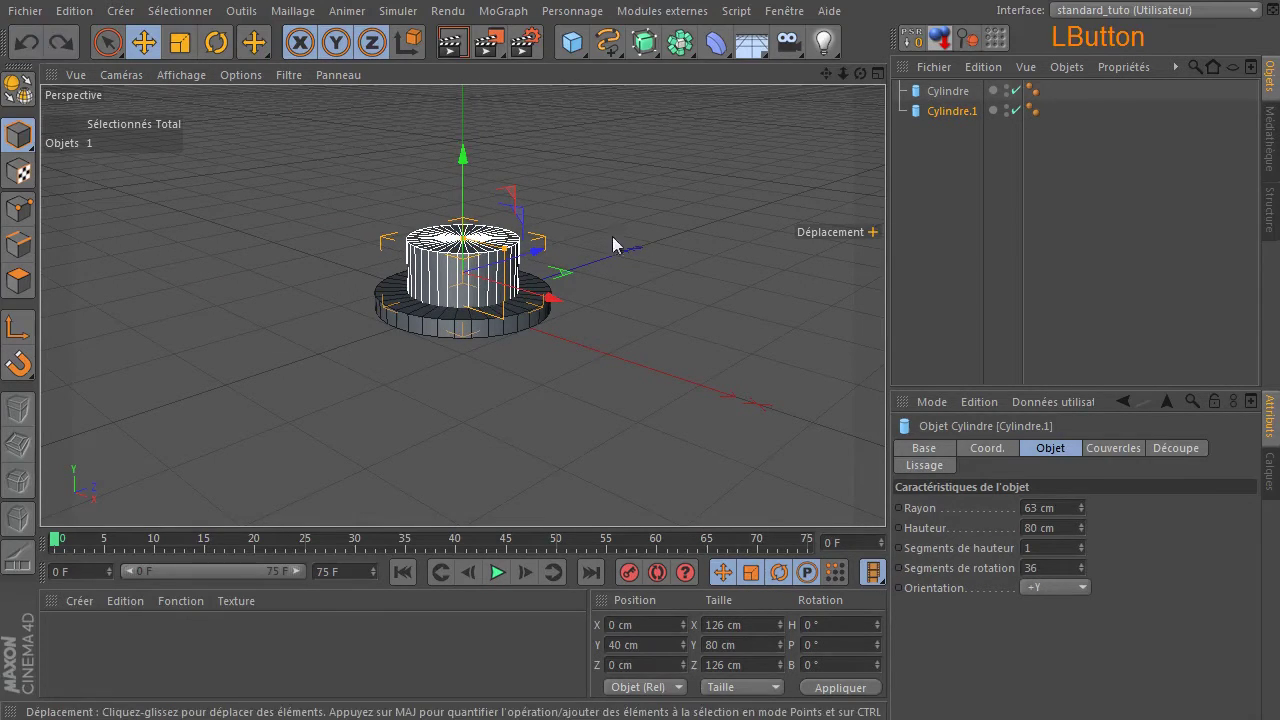
pyautogui.click(613, 244)
pyautogui.click(437, 250)
# - Duplicate Cylindre.1 as a narrower copy with a 45 cm radius, raised along Y so it protrudes above the original
pyautogui.keyDown('ctrl'); pyautogui.click(941, 113); pyautogui.keyUp('ctrl')
pyautogui.keyDown('ctrl'); pyautogui.moveTo(940, 114); pyautogui.dragTo(940, 160); pyautogui.keyUp('ctrl')
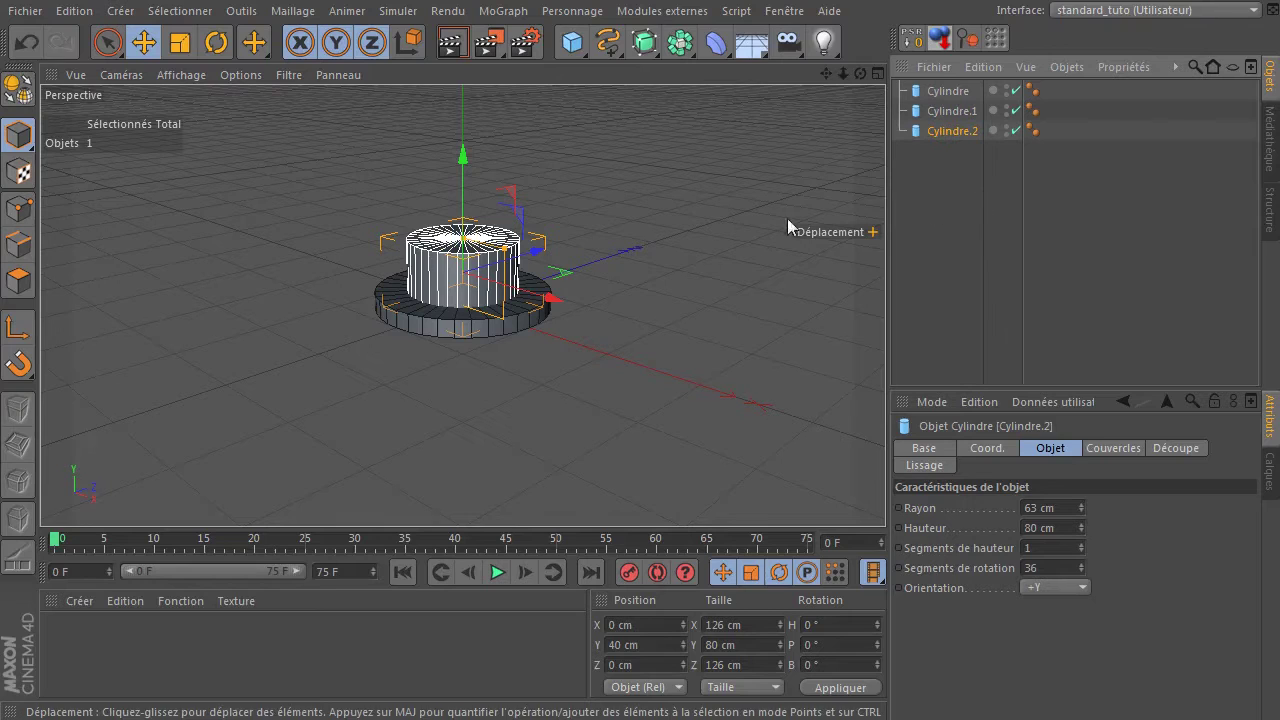
pyautogui.moveTo(1081, 510); pyautogui.dragTo(1081, 548)
pyautogui.click(1066, 507)
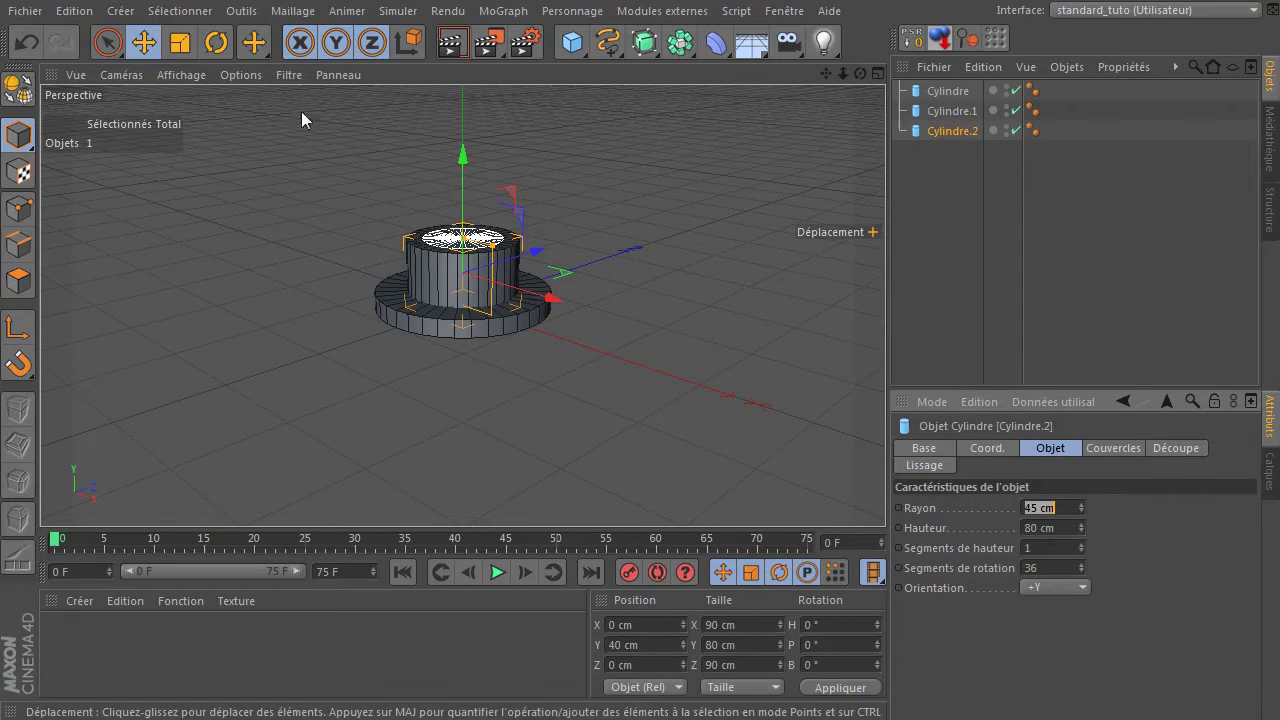
pyautogui.moveTo(464, 163); pyautogui.dragTo(478, 105)
pyautogui.click(691, 286)
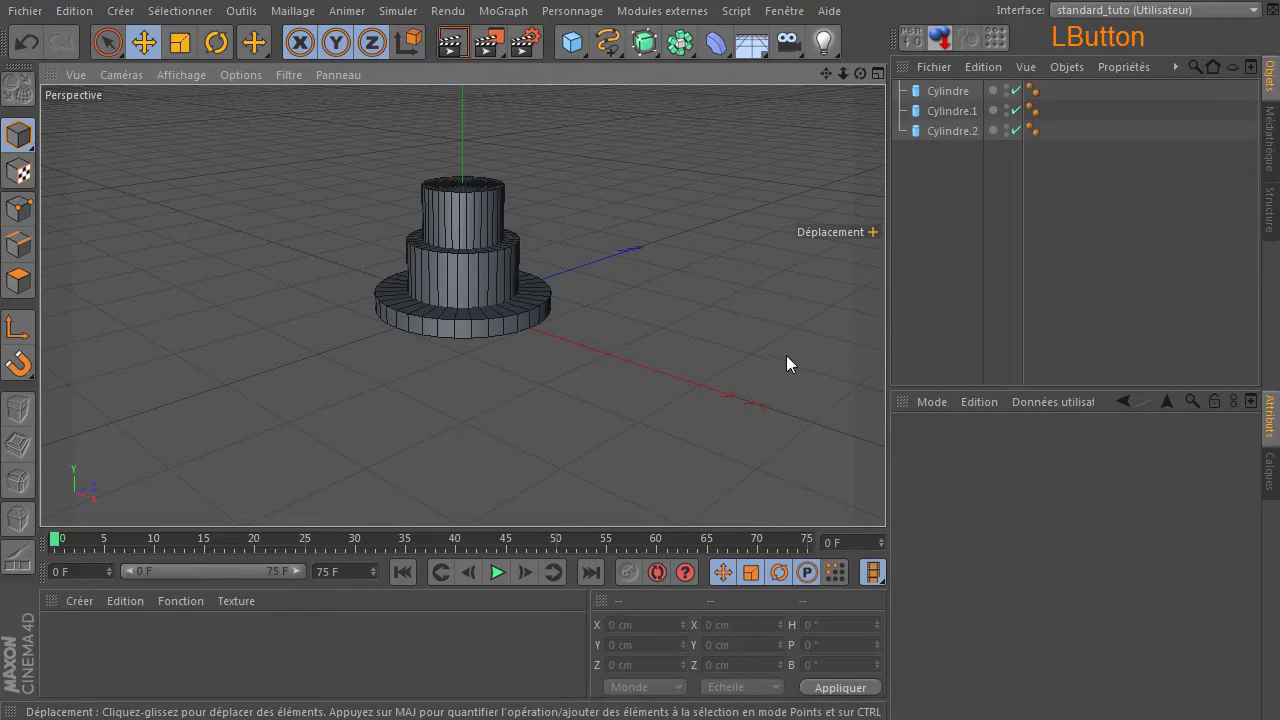
# - Copy Cylindre.1 upward along Y to about 164 cm, placing the duplicate at the top of the stack
pyautogui.click(494, 281)
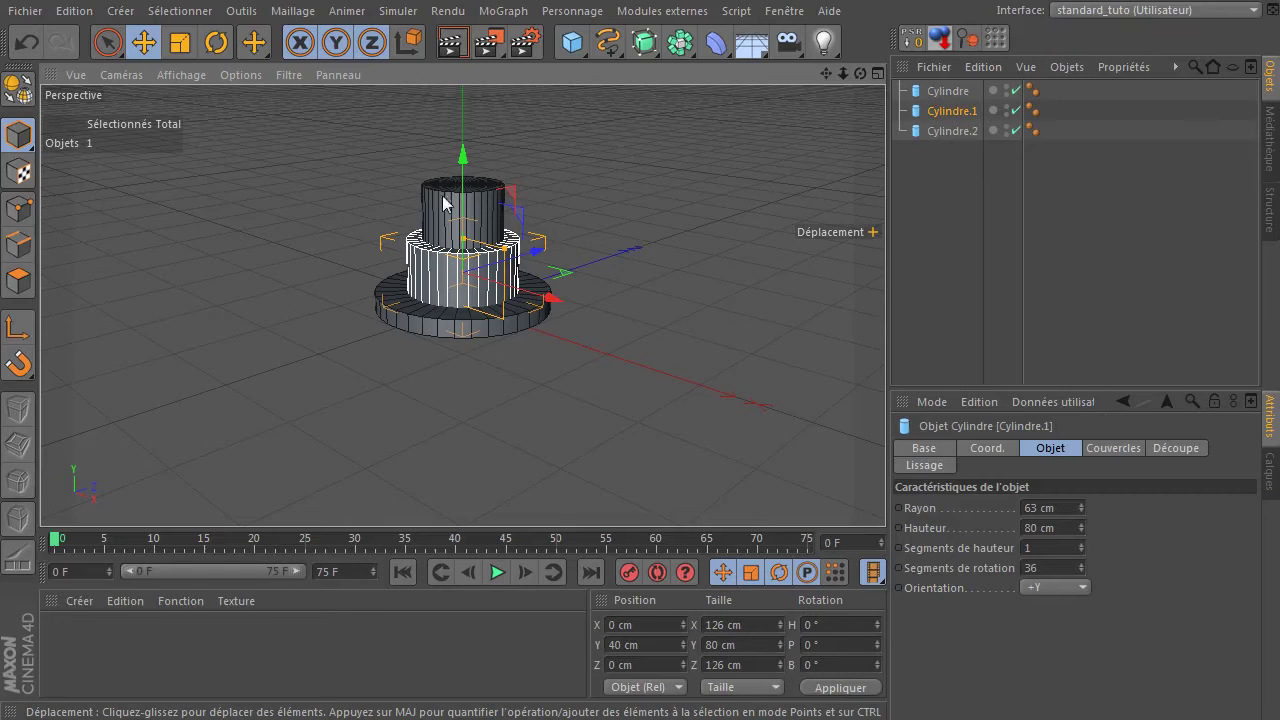
pyautogui.keyDown('ctrl'); pyautogui.moveTo(461, 152); pyautogui.dragTo(461, 46); pyautogui.keyUp('ctrl')
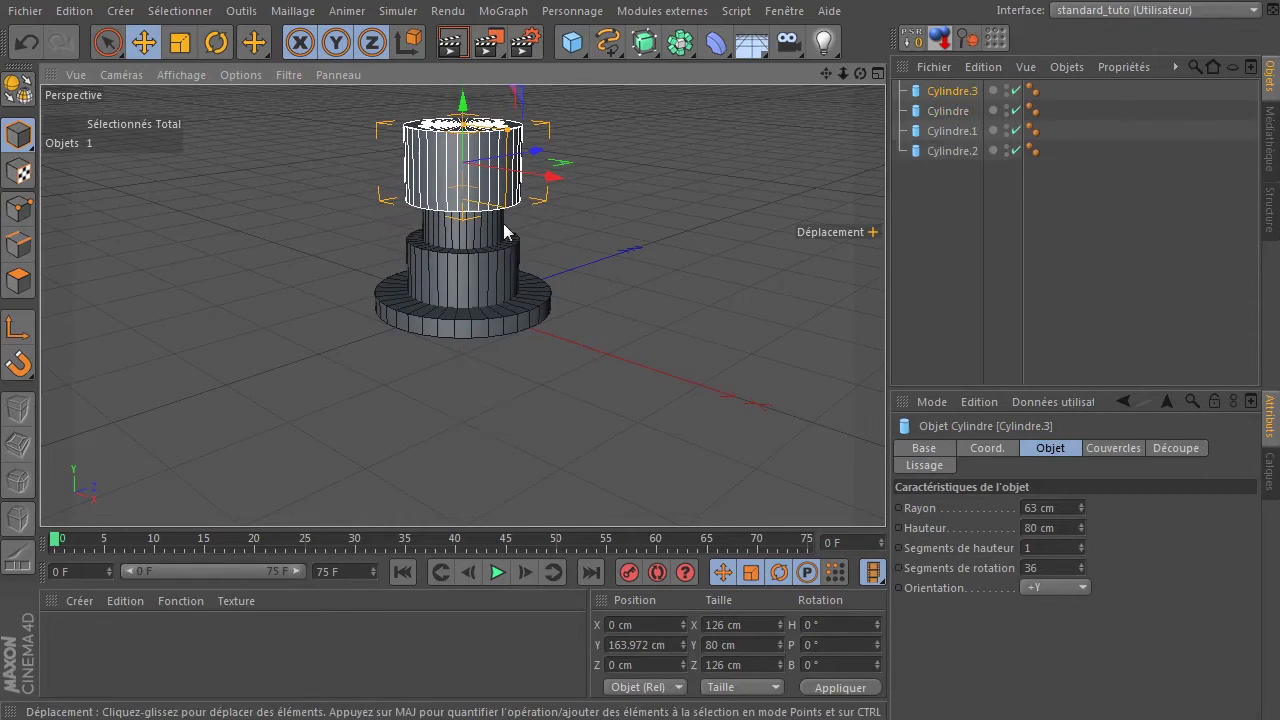
pyautogui.moveTo(826, 74); pyautogui.dragTo(773, 165)
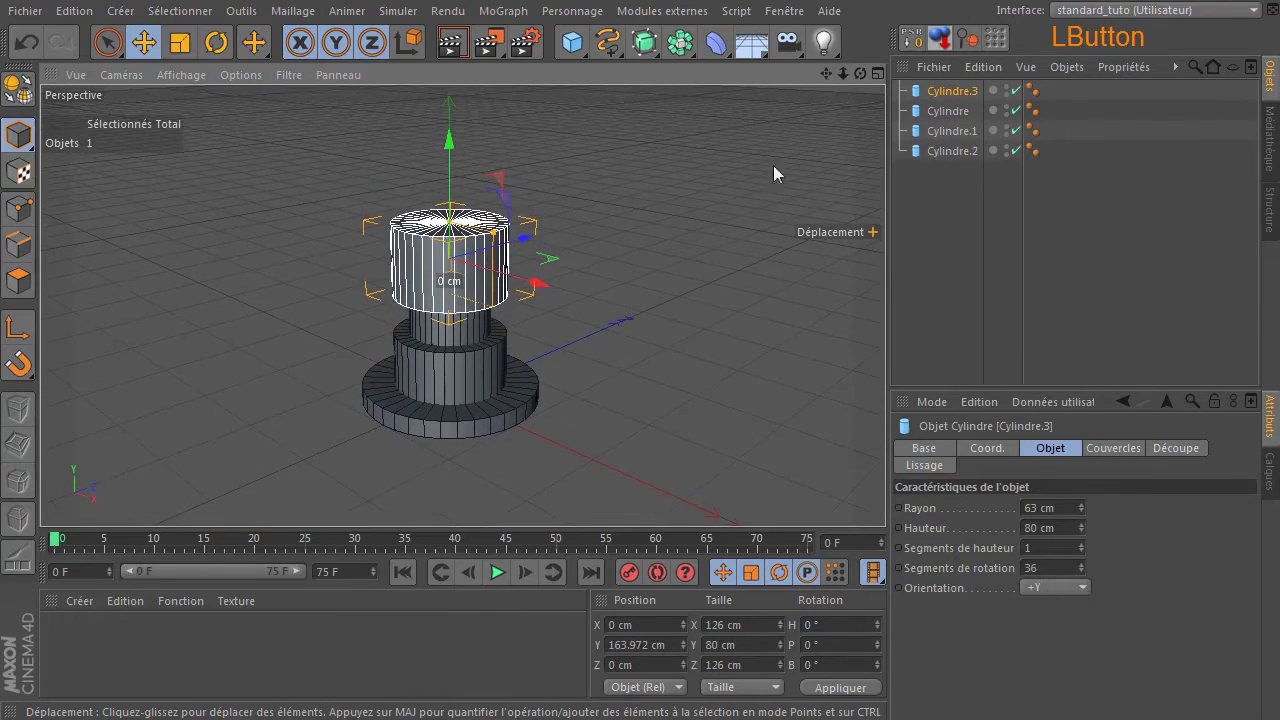
pyautogui.click(630, 340)
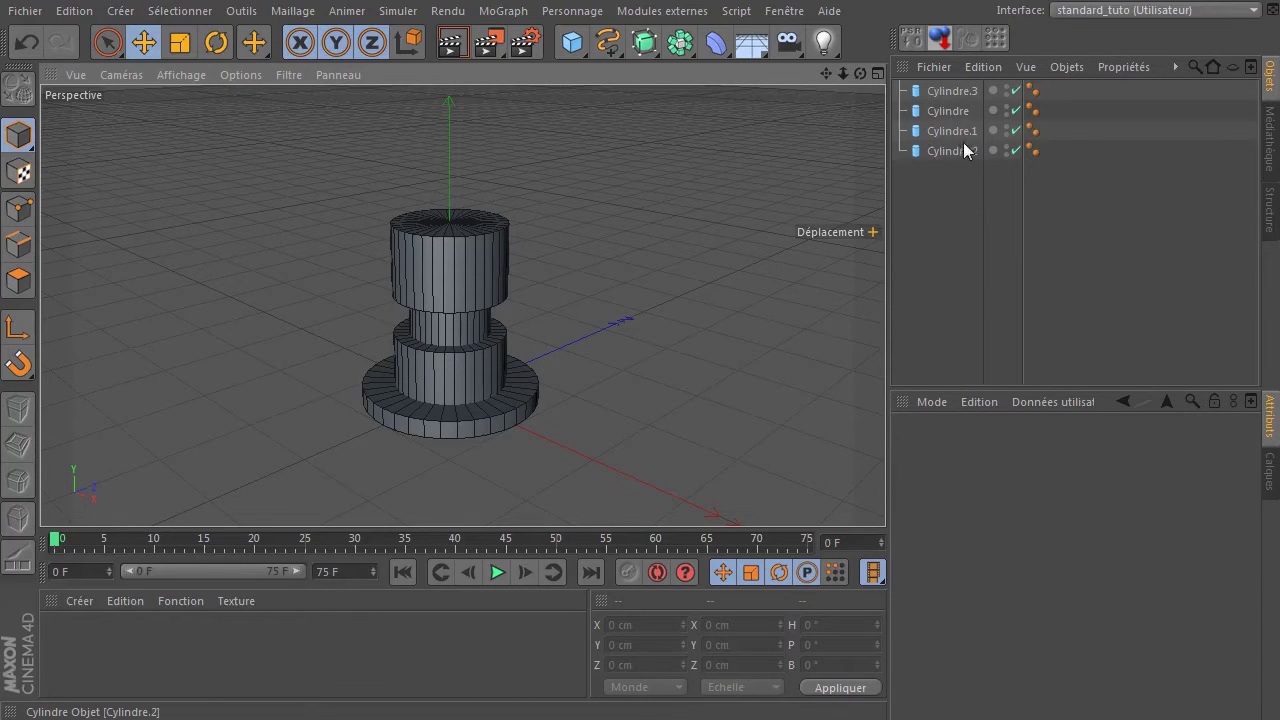
# - Make Cylindre.1, Cylindre.2 and Cylindre.3 children of the base object Cylindre
pyautogui.click(958, 115)
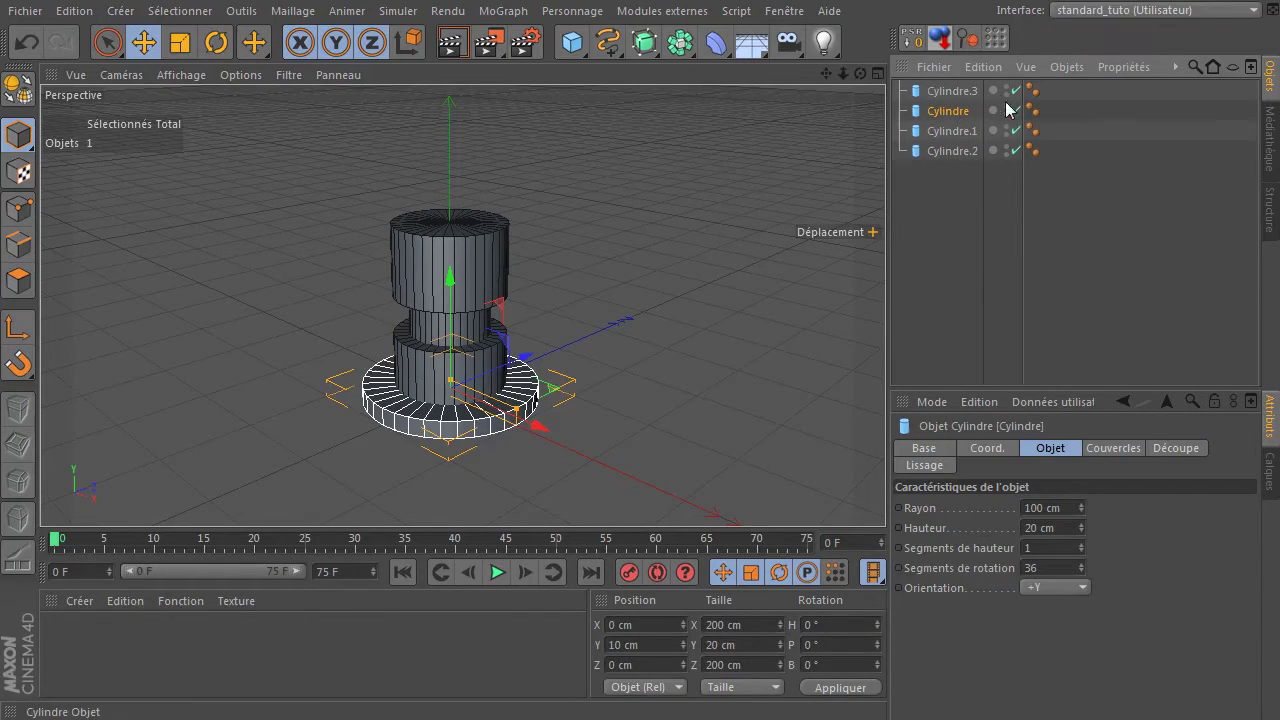
pyautogui.click(952, 131)
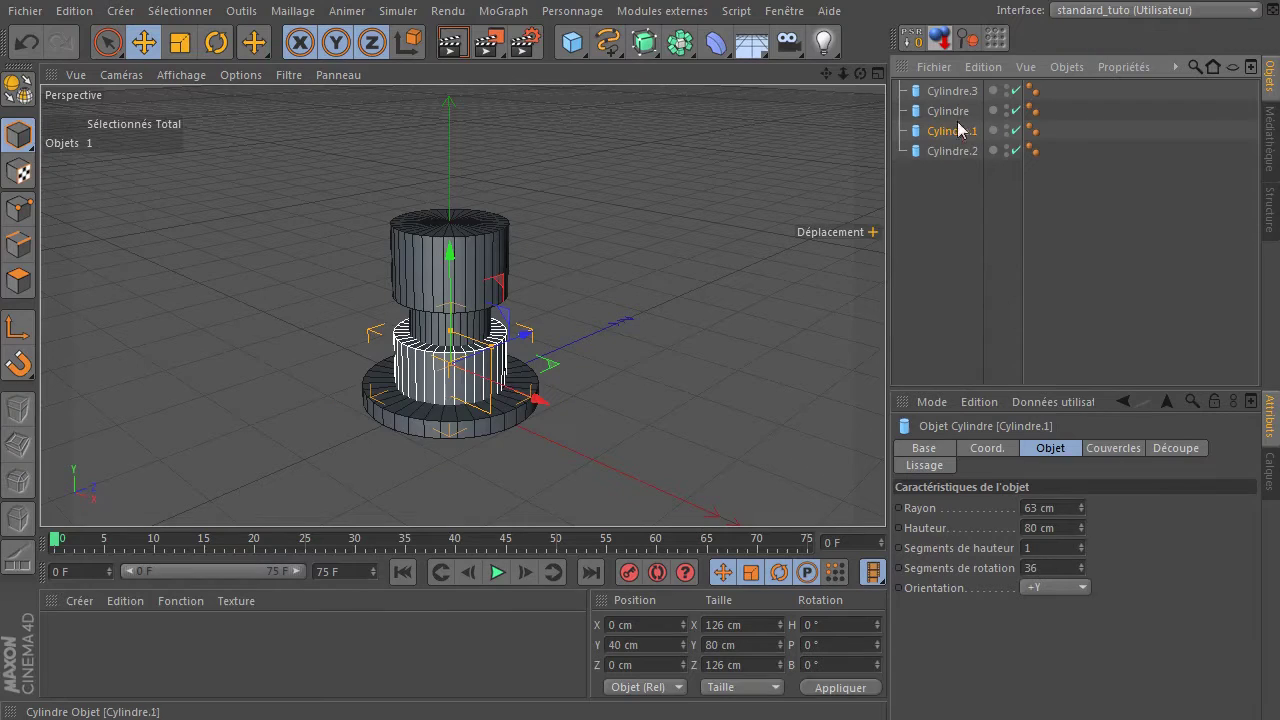
pyautogui.moveTo(960, 137)
pyautogui.mouseDown()
pyautogui.moveTo(973, 109)
pyautogui.moveTo(960, 112)
pyautogui.moveTo(975, 145)
pyautogui.moveTo(960, 91)
pyautogui.moveTo(971, 117)
pyautogui.mouseUp()
pyautogui.click(995, 315)
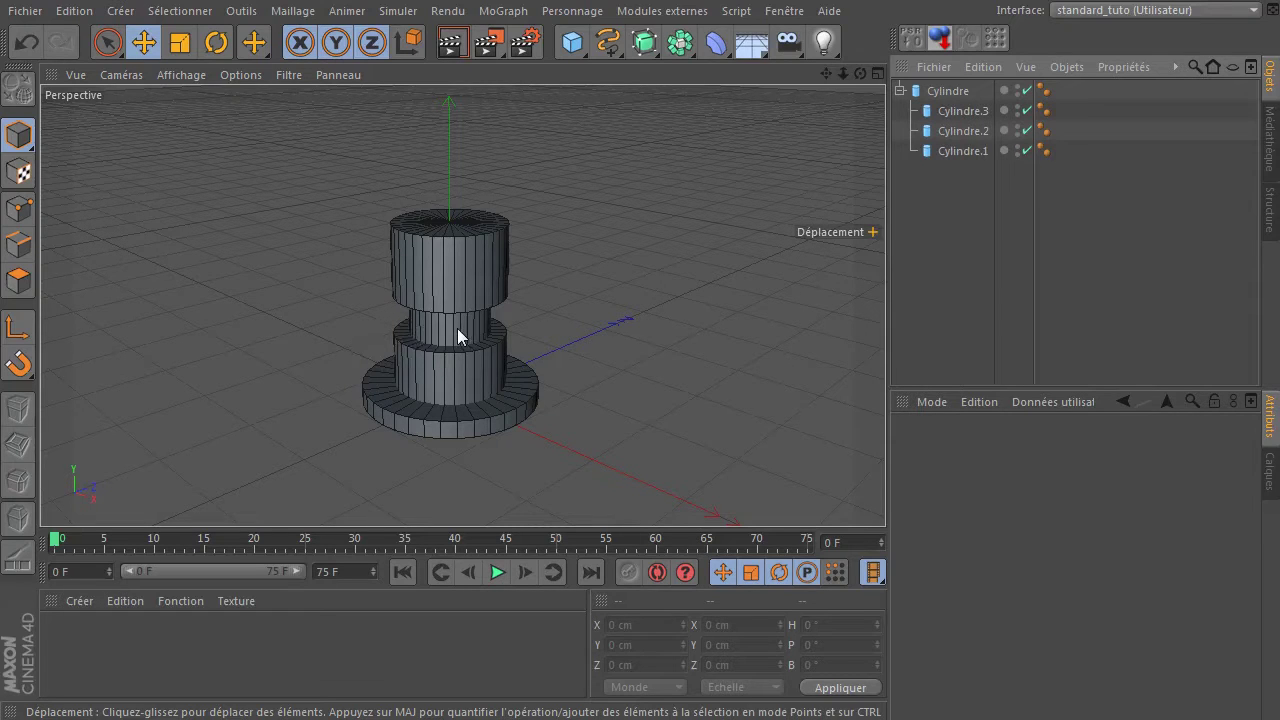
pyautogui.middleClick(706, 313)
pyautogui.middleClick(652, 199)
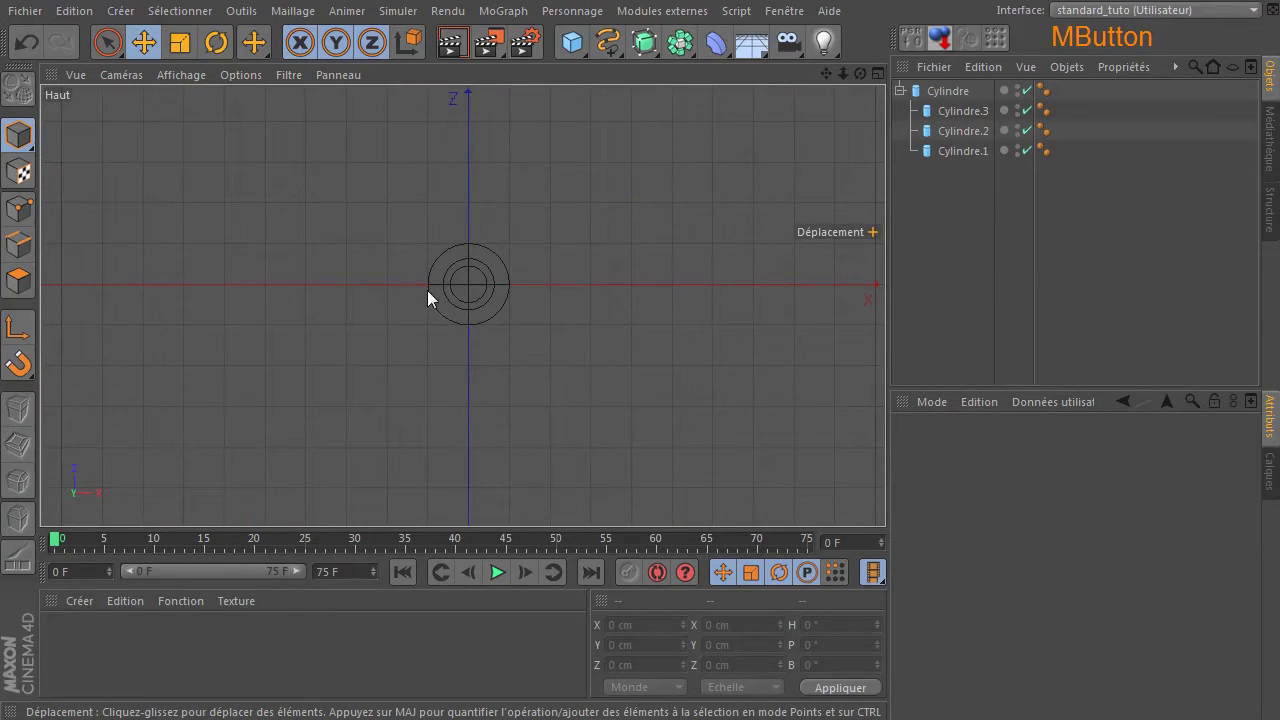
pyautogui.middleClick(493, 312)
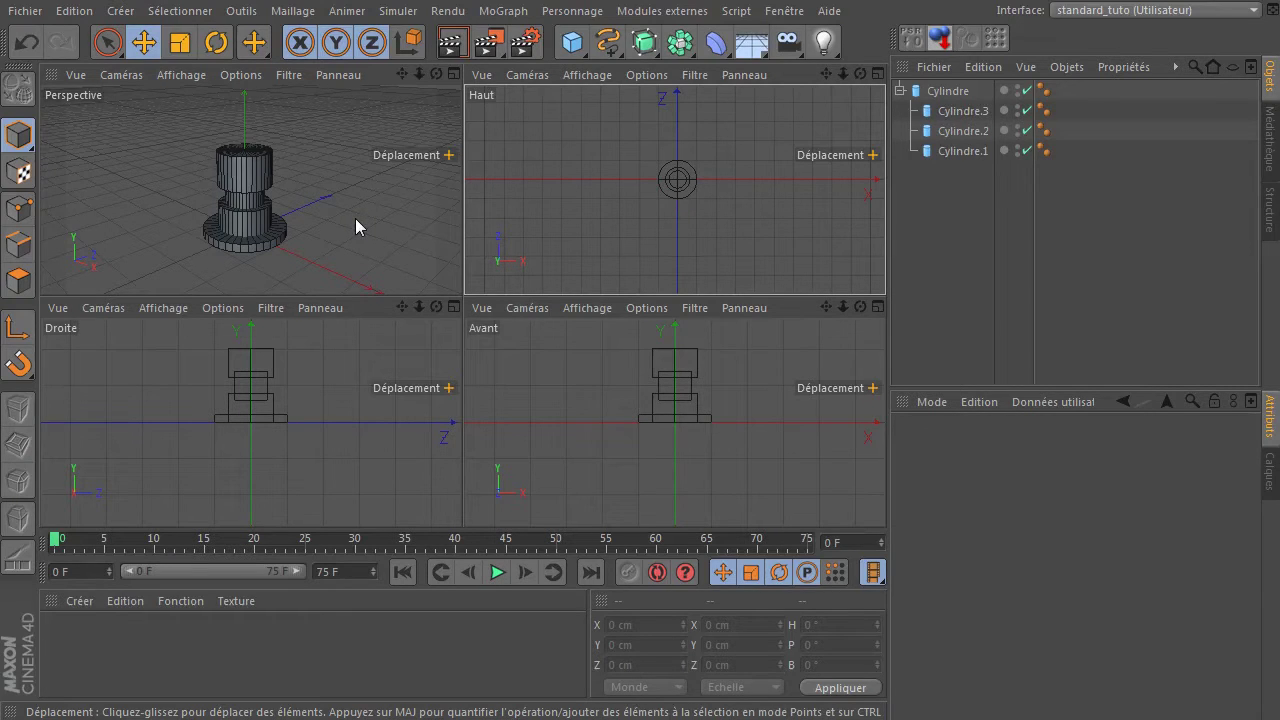
pyautogui.middleClick(325, 212)
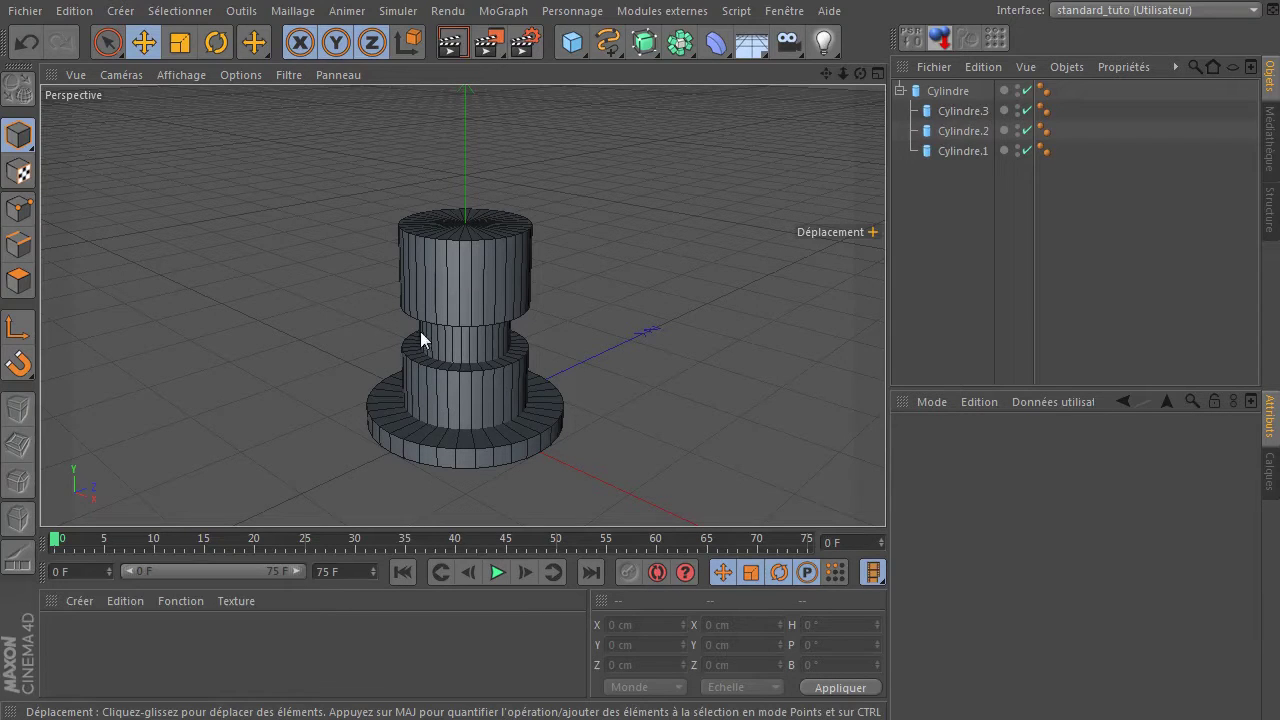
# - Enable bevelled caps on all four cylinders with 2 segments and a 0.5 cm radius, and render the view
pyautogui.moveTo(955, 180); pyautogui.dragTo(935, 82)
pyautogui.click(1113, 448)
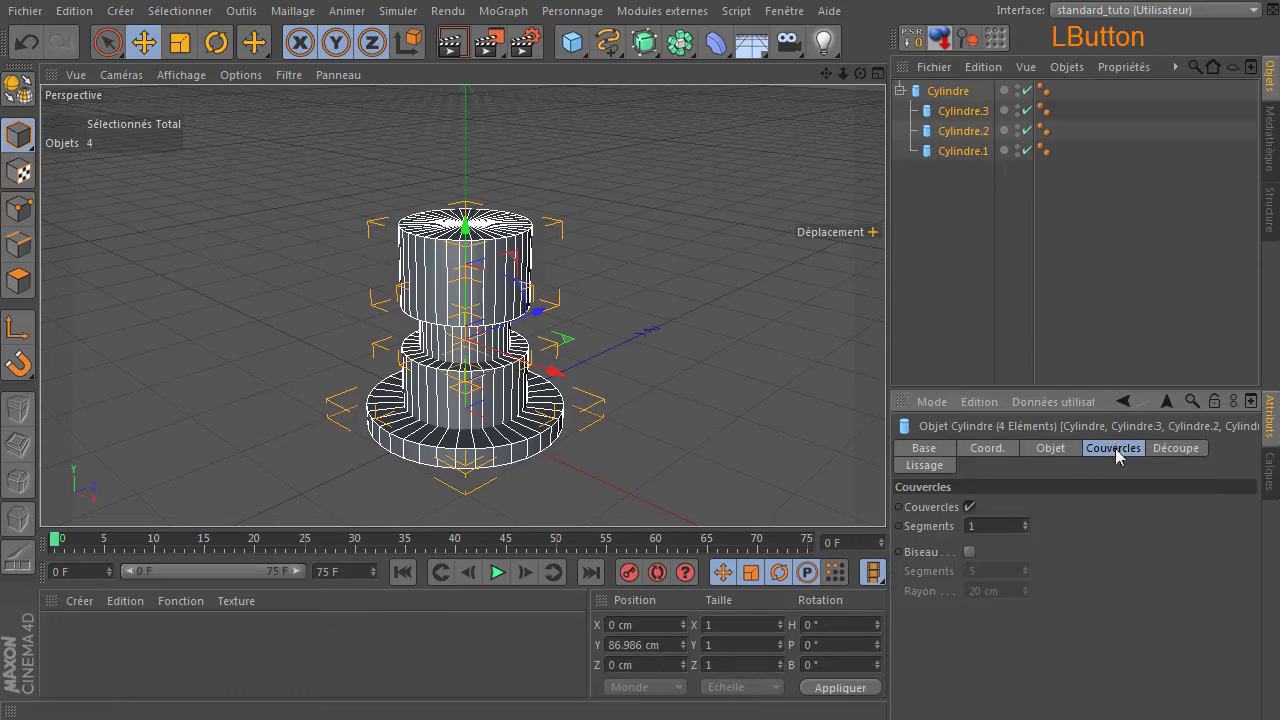
pyautogui.click(970, 553)
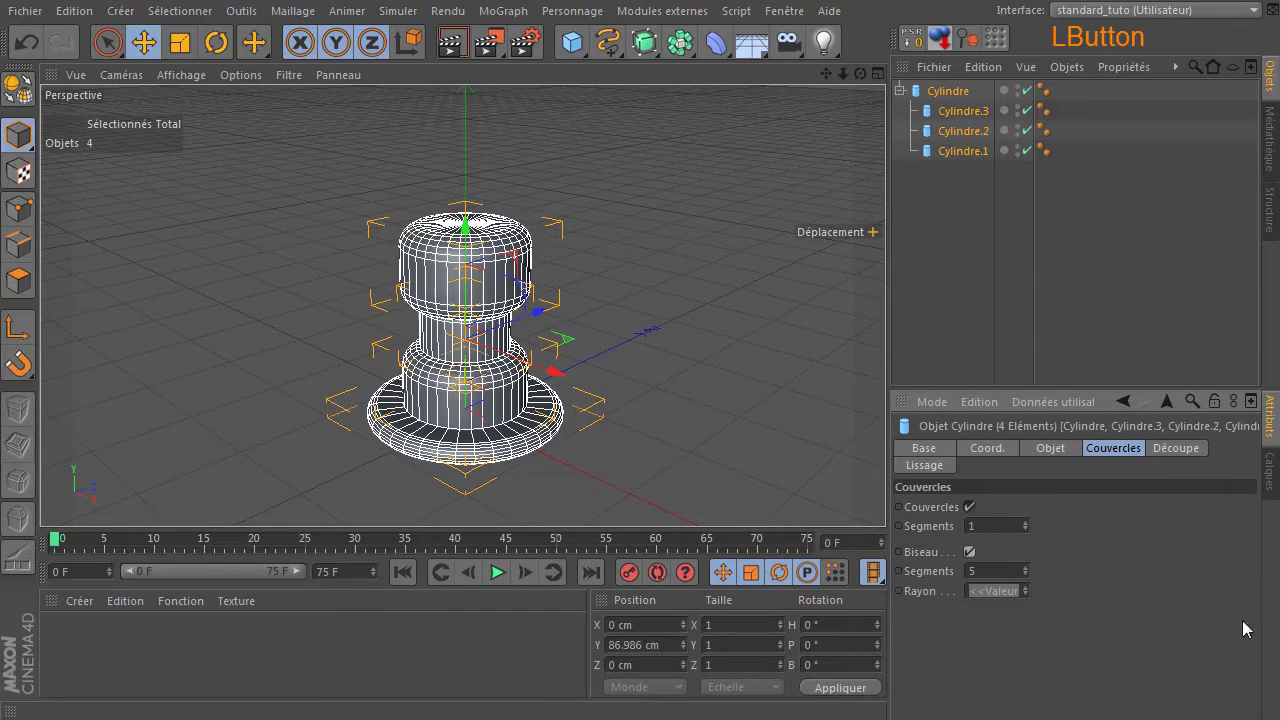
pyautogui.click(1000, 571)
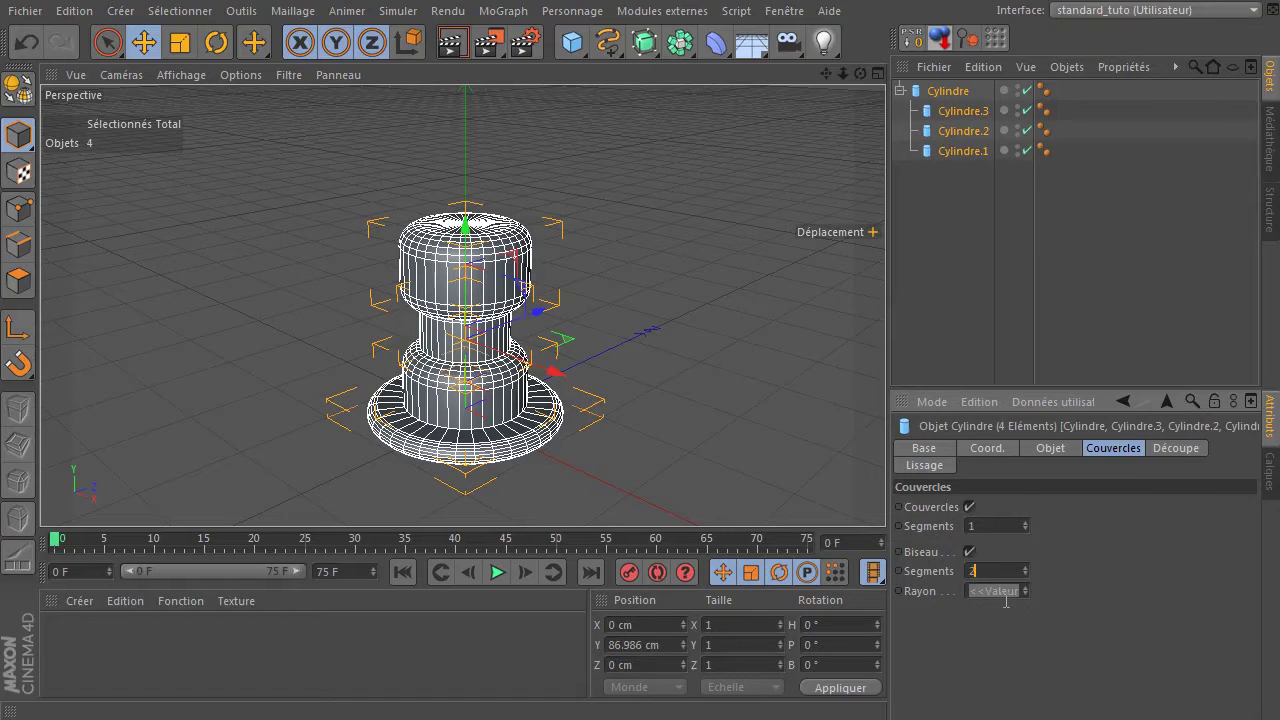
pyautogui.write('2')
pyautogui.click(998, 591)
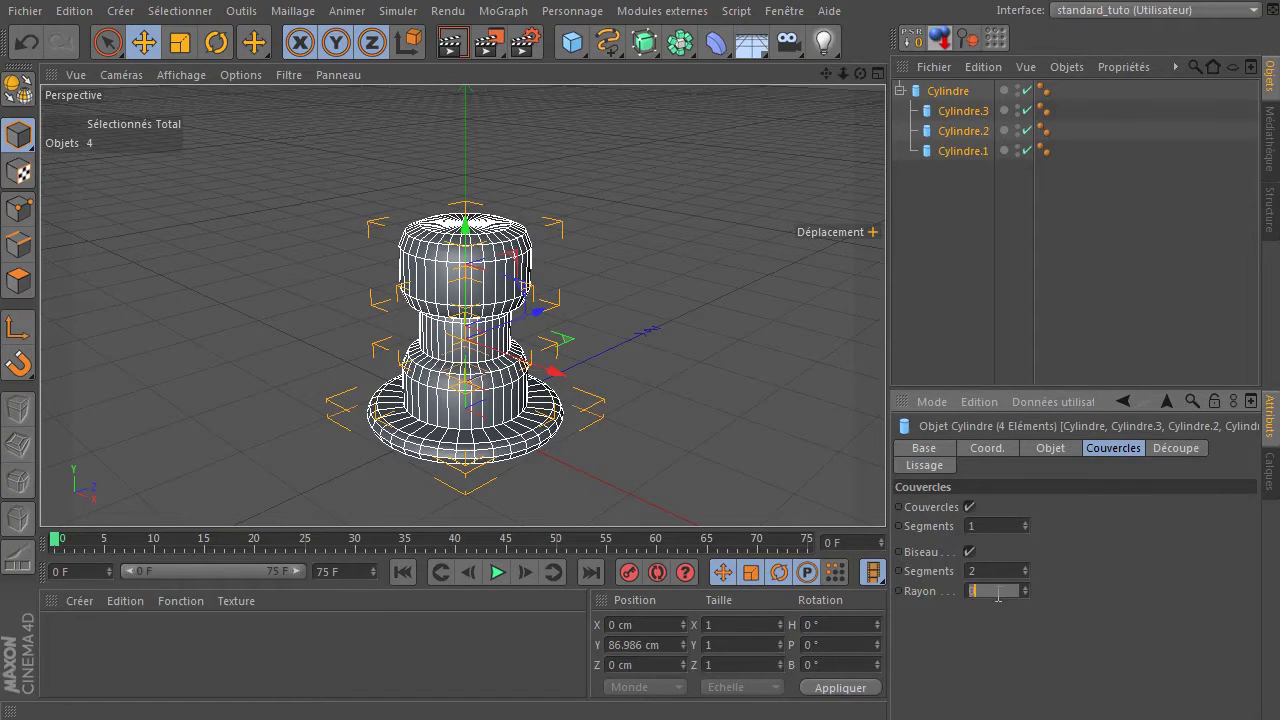
pyautogui.write('0.5')
pyautogui.press('Return')
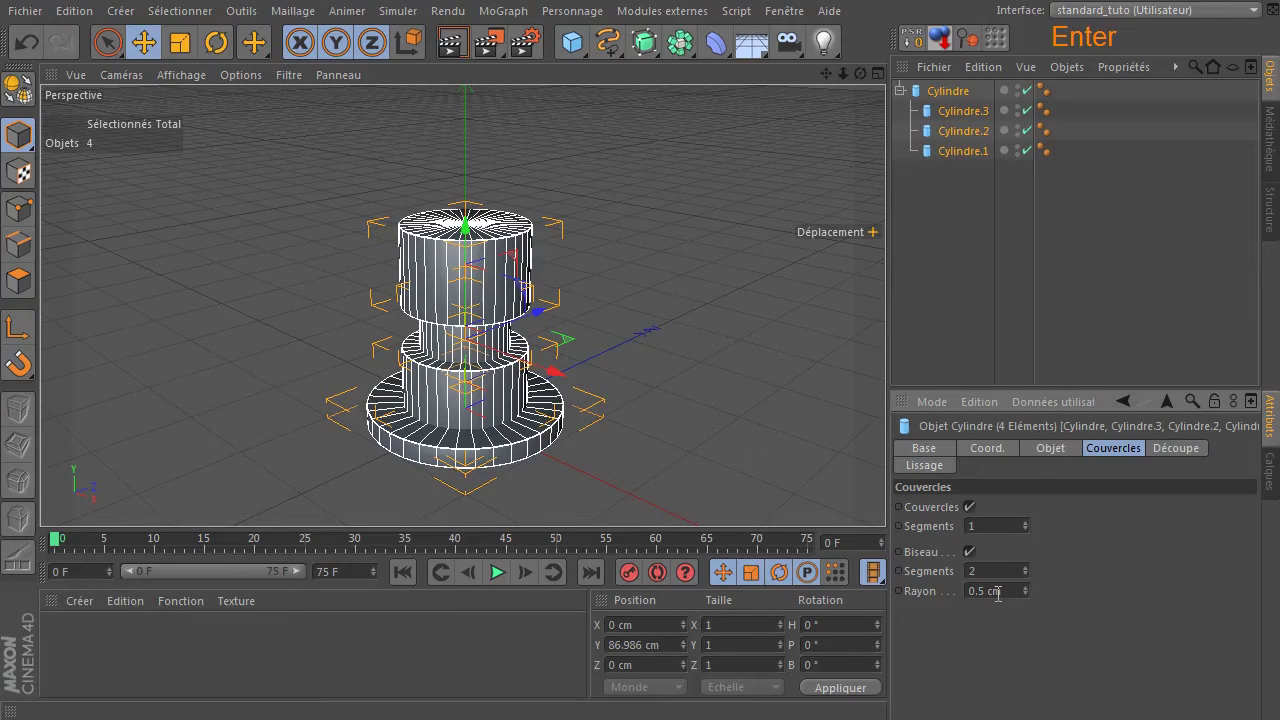
pyautogui.click(452, 42)
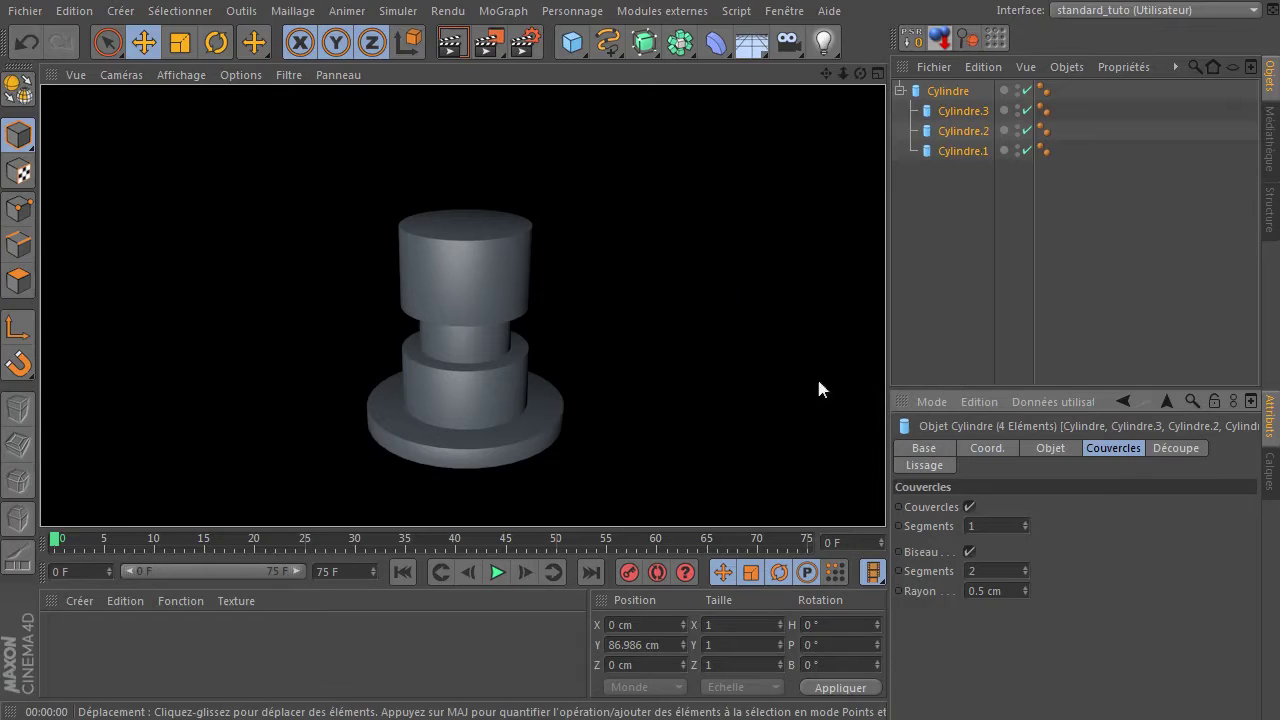
# - Set the cap bevel radius of all four cylinders to 1 cm and render the view
pyautogui.moveTo(1002, 593); pyautogui.dragTo(903, 593)
pyautogui.write('1')
pyautogui.press('Return')
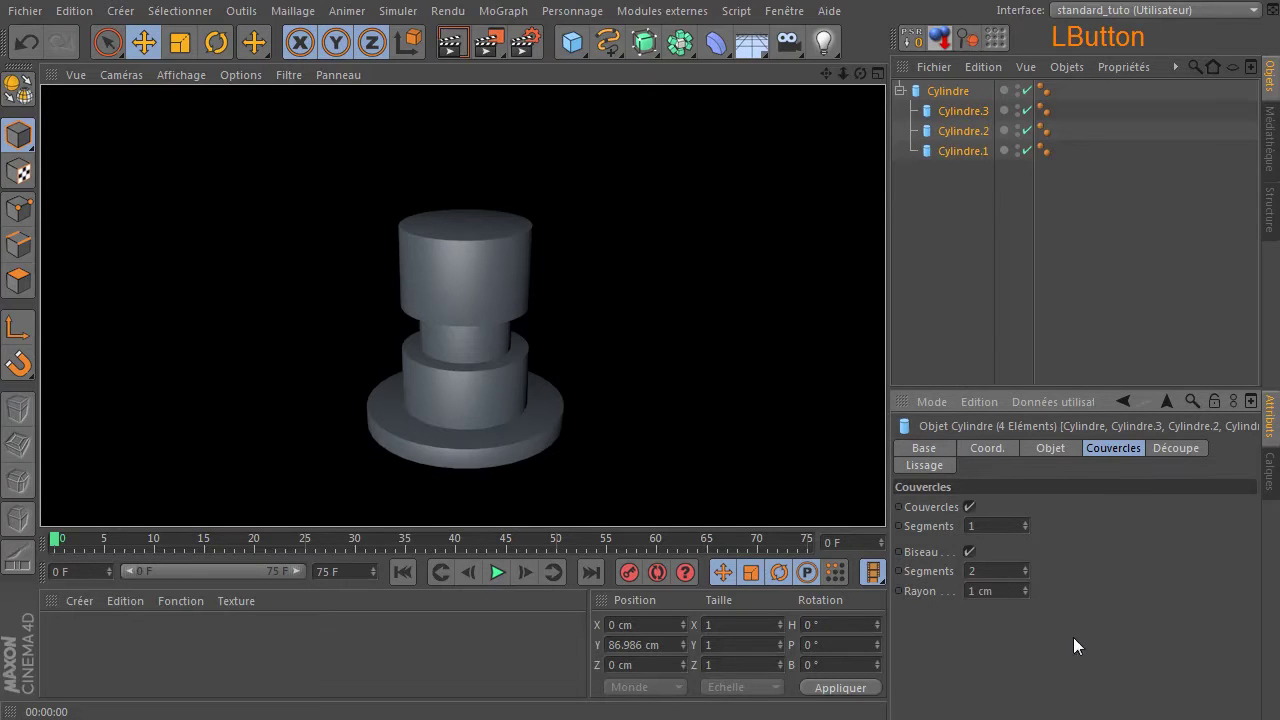
pyautogui.click(452, 42)
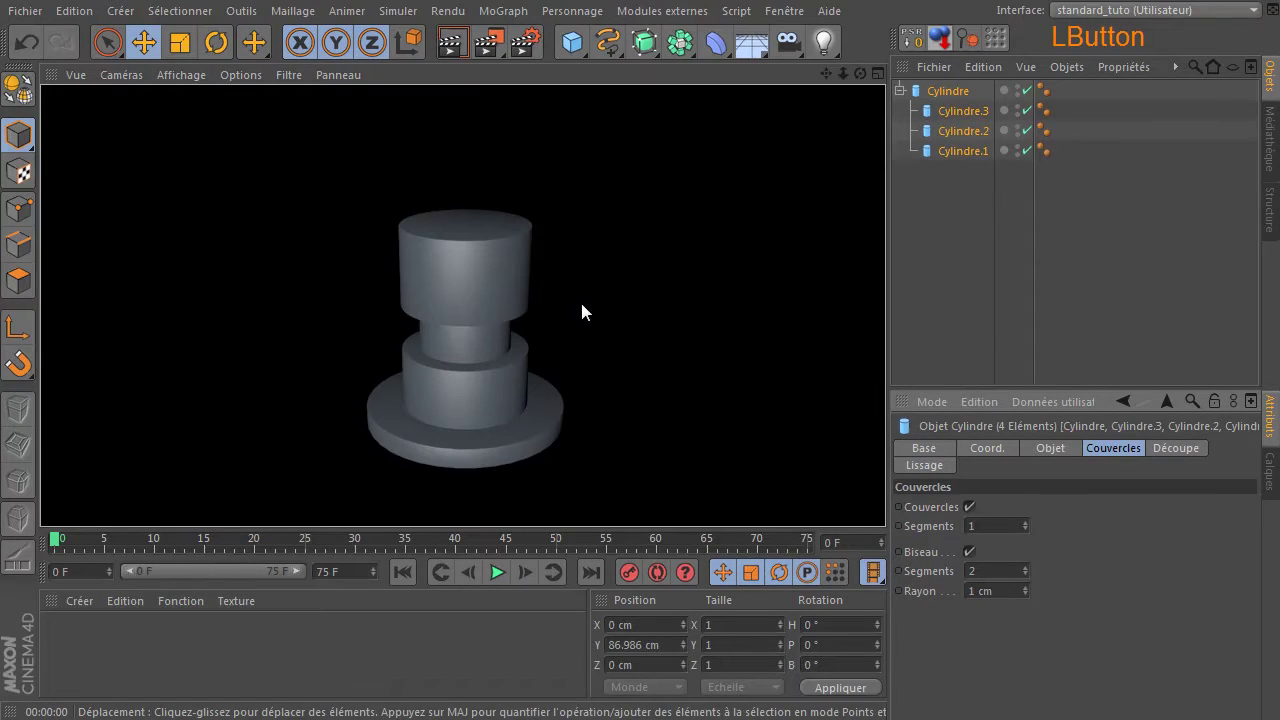
# - Set the cap bevel segments of all four cylinders to 3 and render the view
pyautogui.click(1006, 570)
pyautogui.write('3')
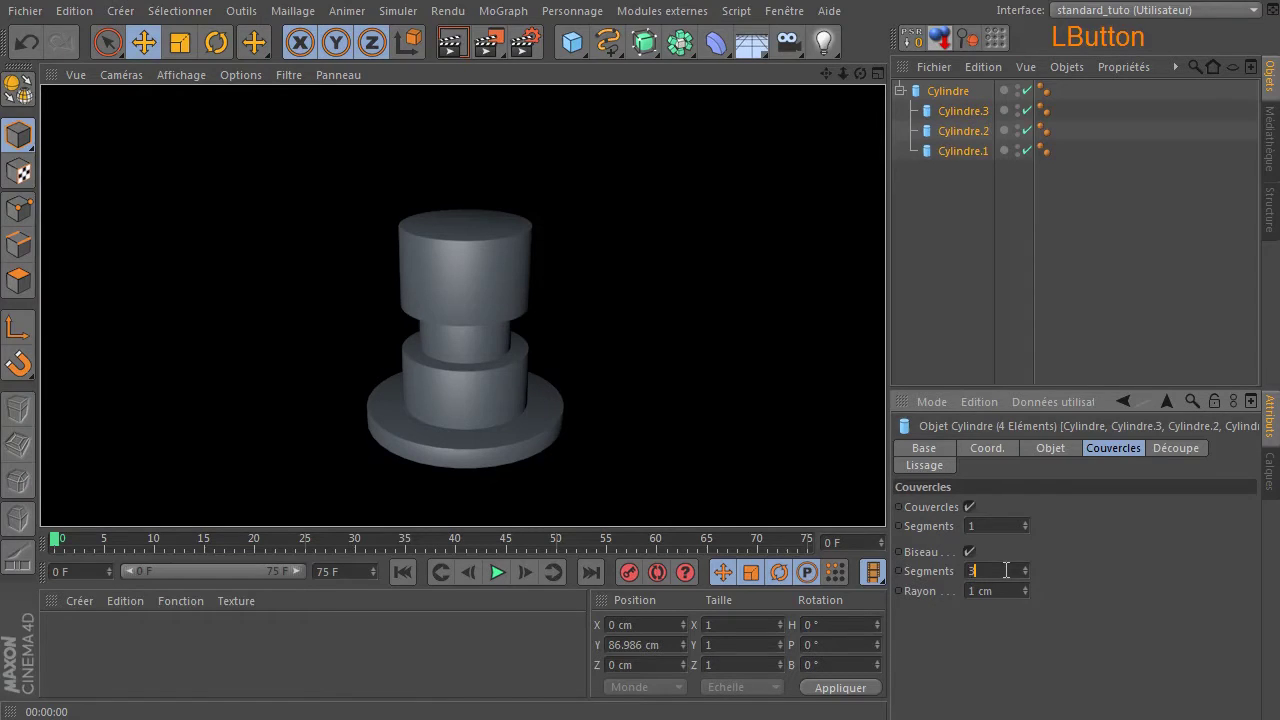
pyautogui.press('Return')
pyautogui.click(452, 42)
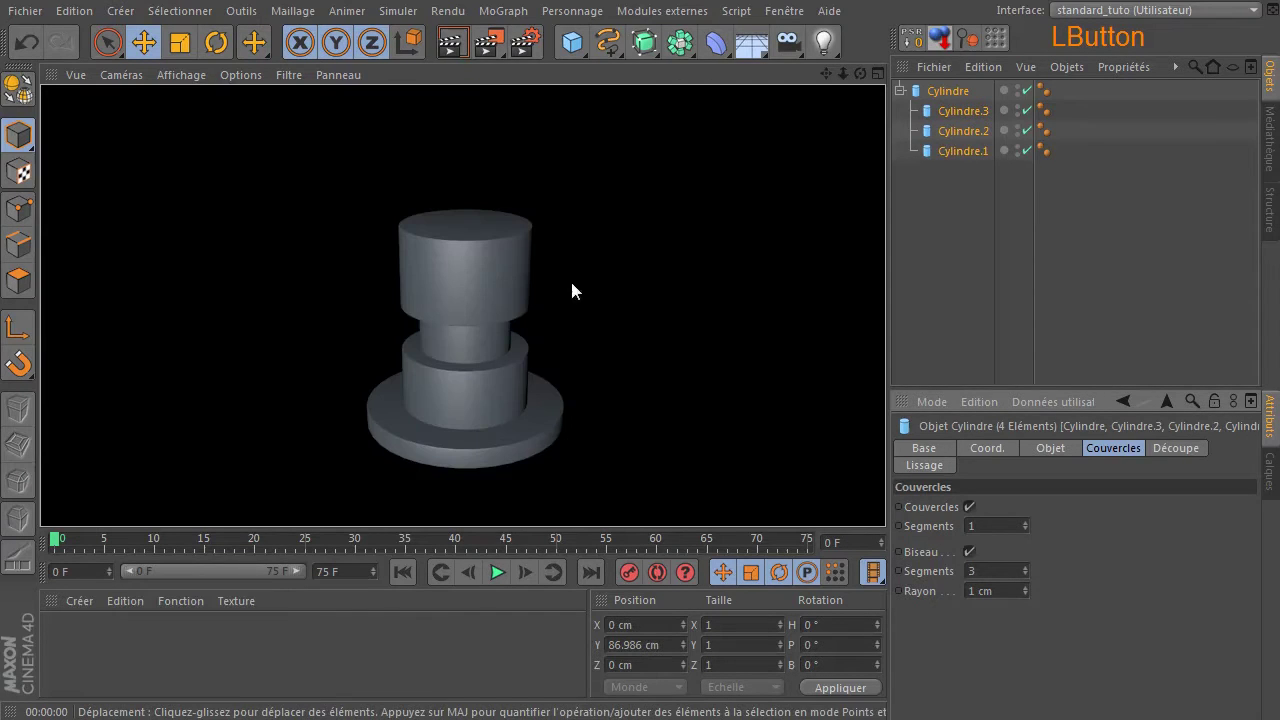
# - Select the smoothing tags of all four cylinders and try maximum angles of 70° and 62° with test renders
pyautogui.moveTo(1051, 178); pyautogui.dragTo(1081, 82)
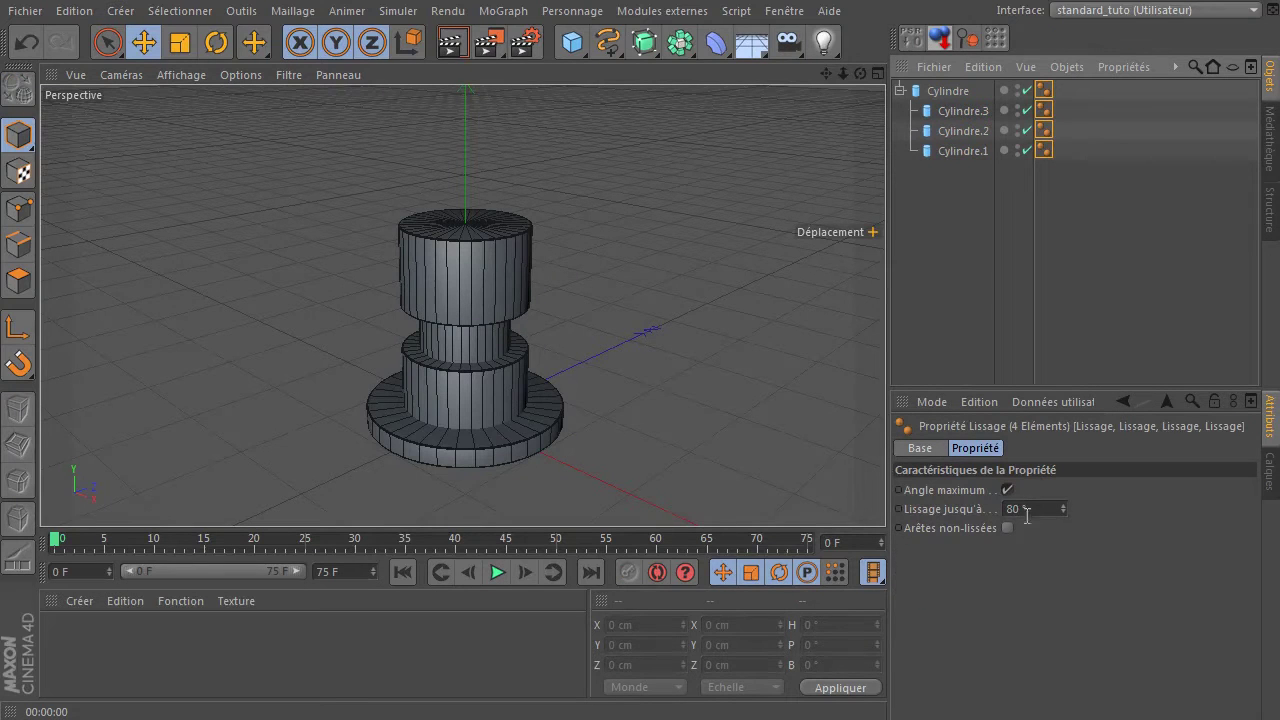
pyautogui.click(1062, 512)
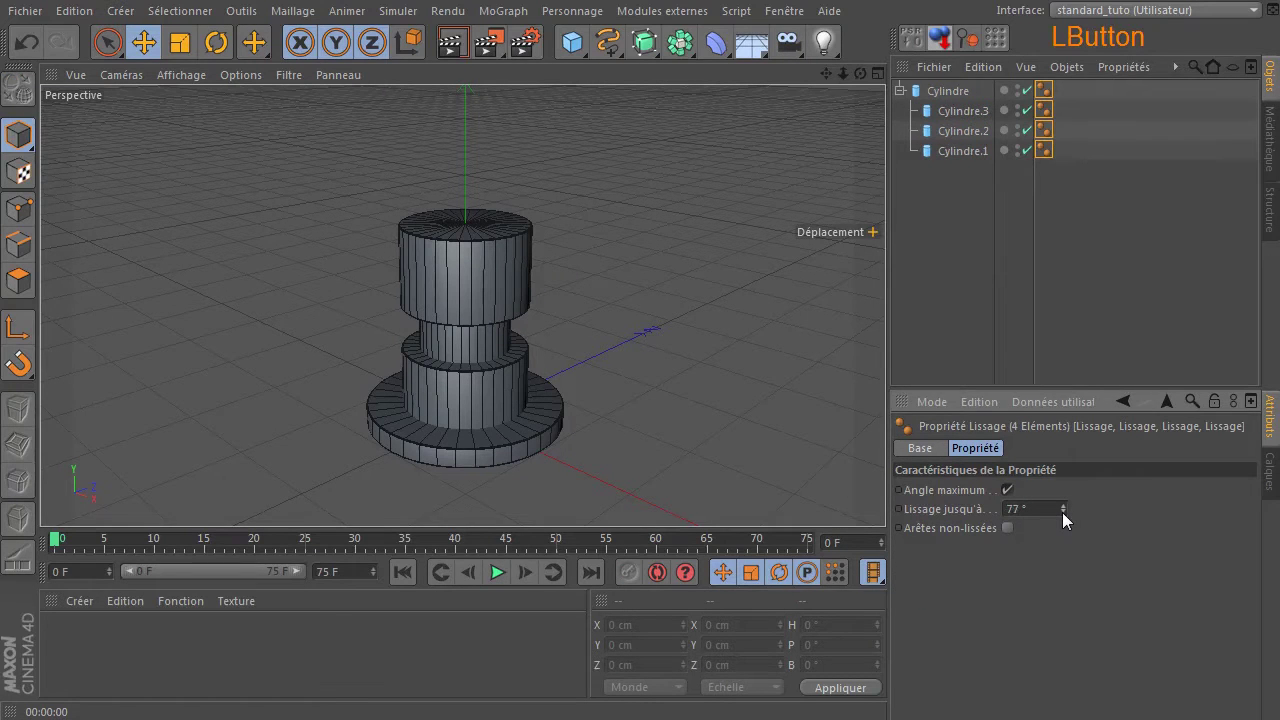
pyautogui.click(1063, 512)
pyautogui.click(452, 42)
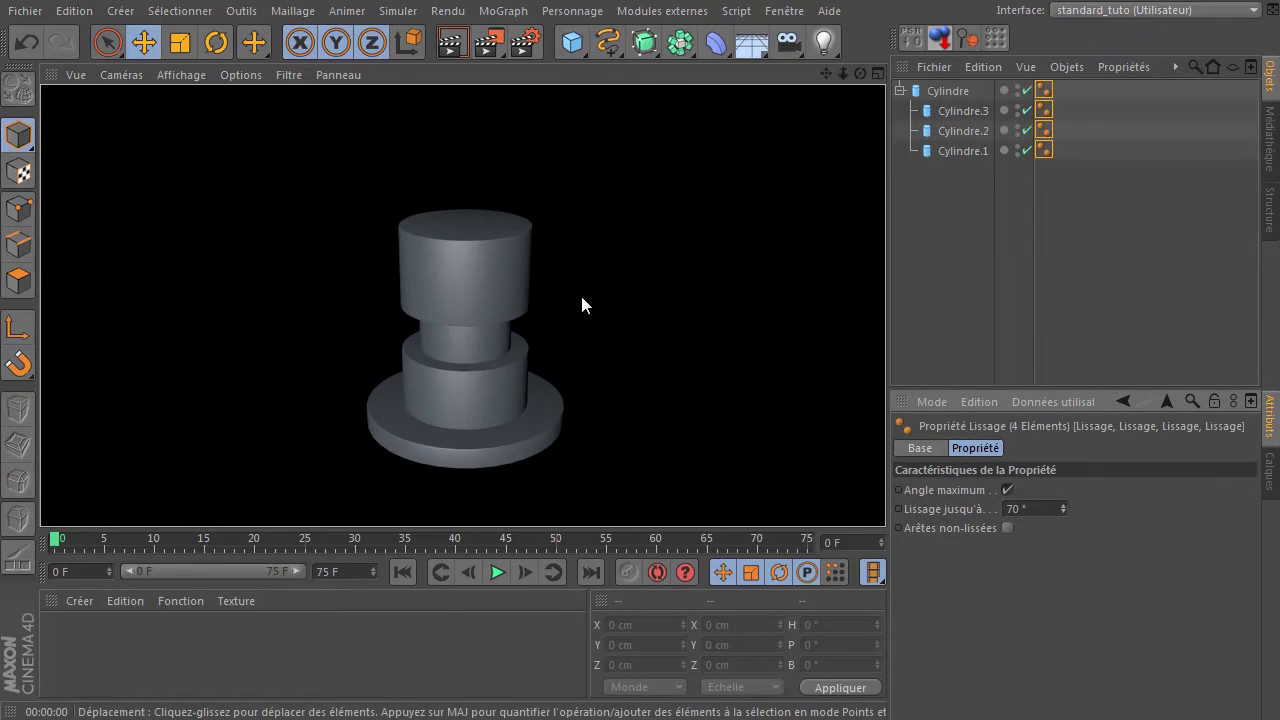
pyautogui.click(1061, 515)
pyautogui.click(452, 42)
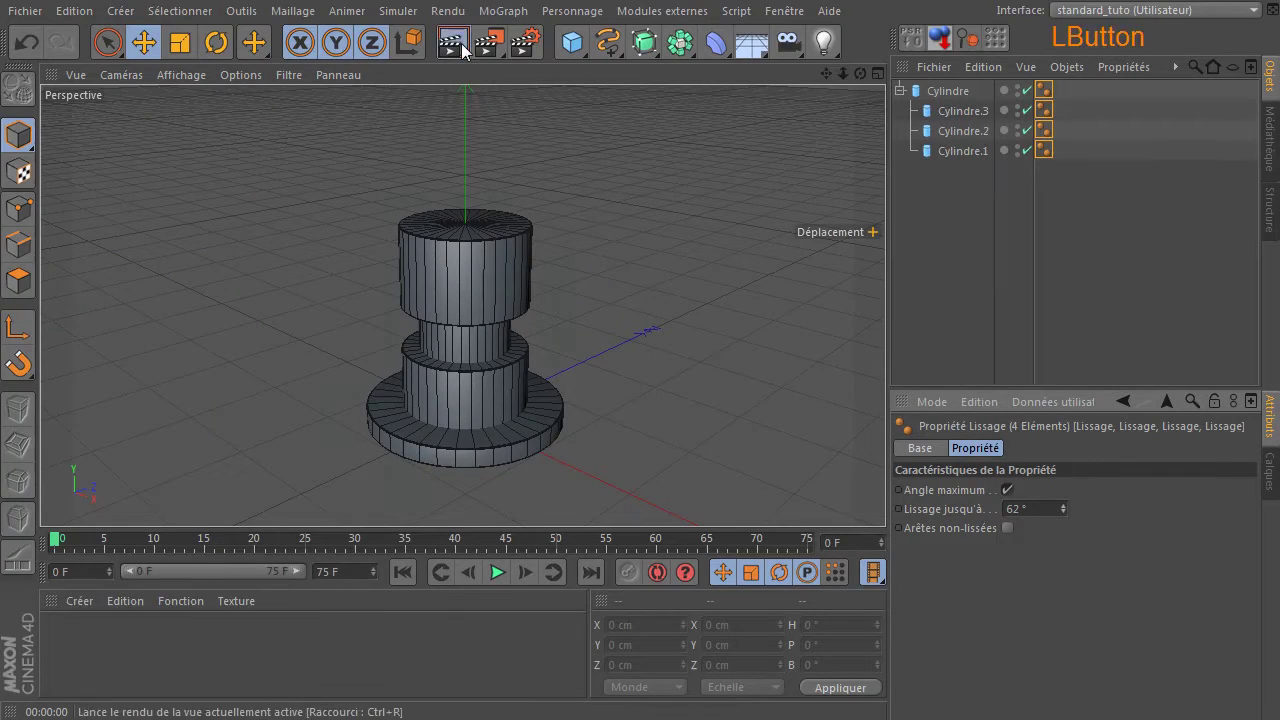
# - Try smoothing angles of 0° and 17° on the four cylinders' tags, rendering the view after each change
pyautogui.moveTo(1064, 517); pyautogui.dragTo(1060, 515)
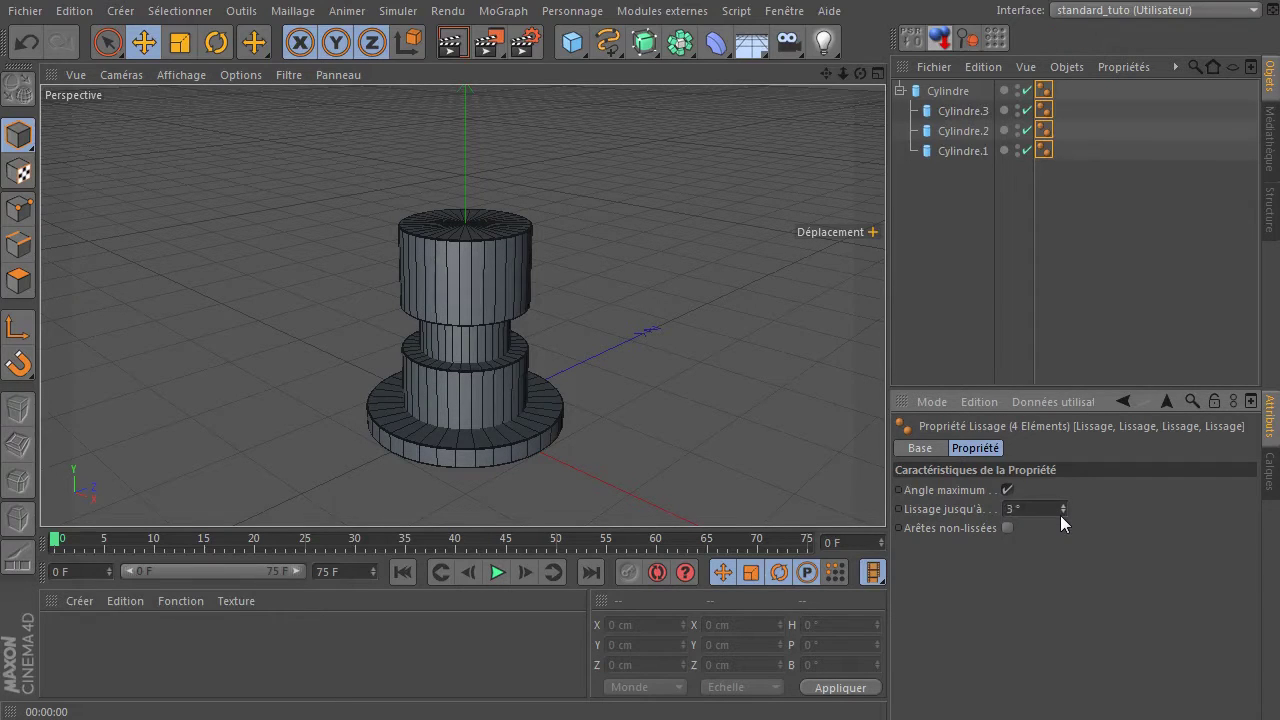
pyautogui.click(452, 42)
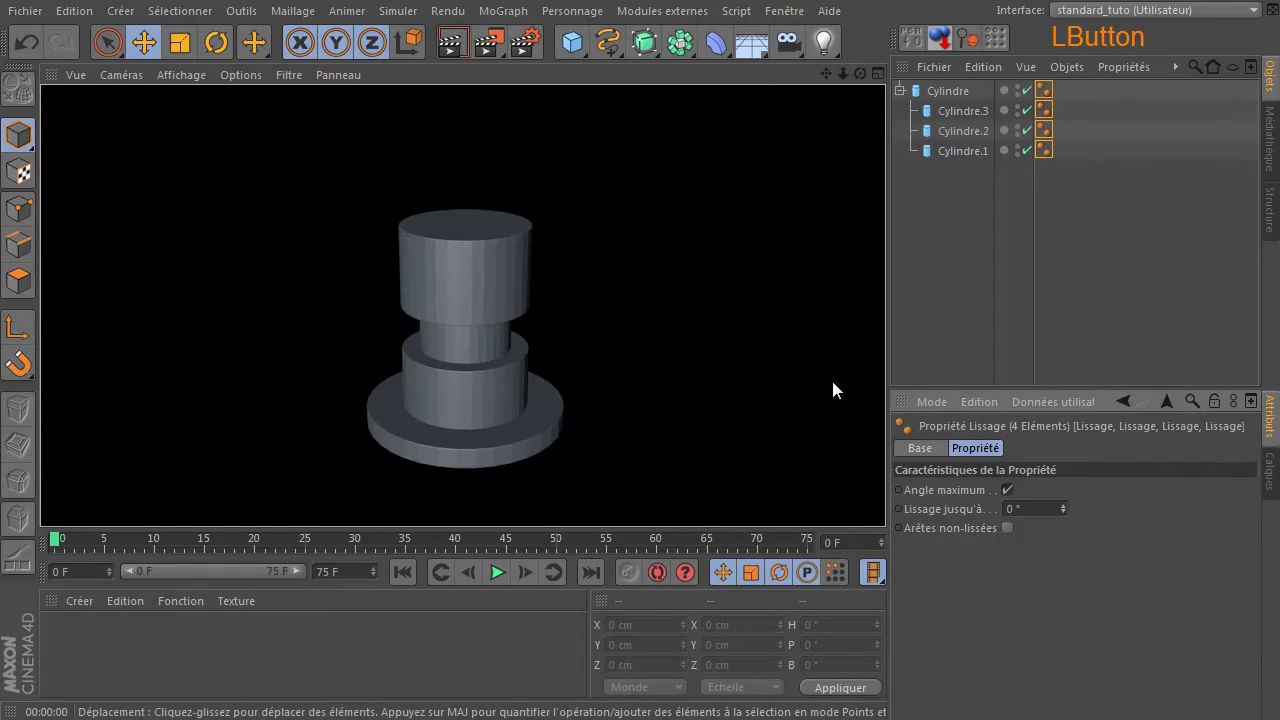
pyautogui.moveTo(1063, 506); pyautogui.dragTo(1063, 506)
pyautogui.click(452, 42)
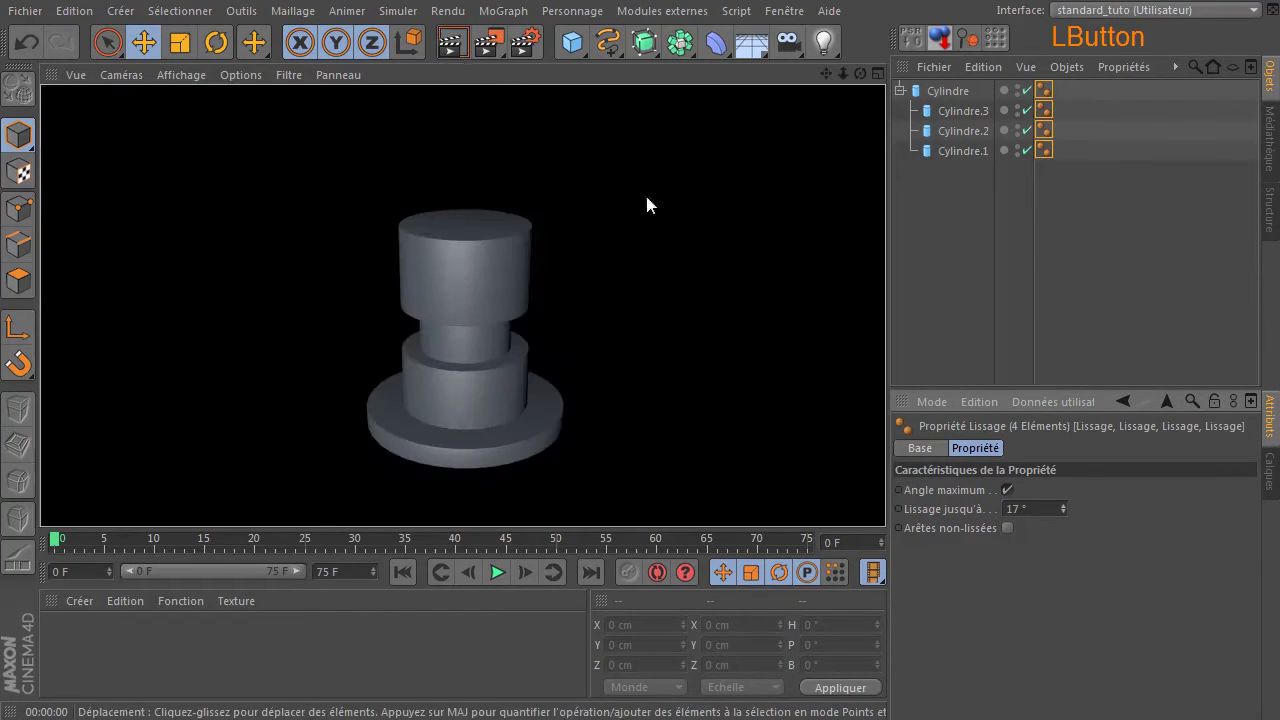
# - Set the smoothing angle of all four tags back to 80°, deselect them and render the view
pyautogui.click(1040, 508)
pyautogui.write('80')
pyautogui.click(994, 558)
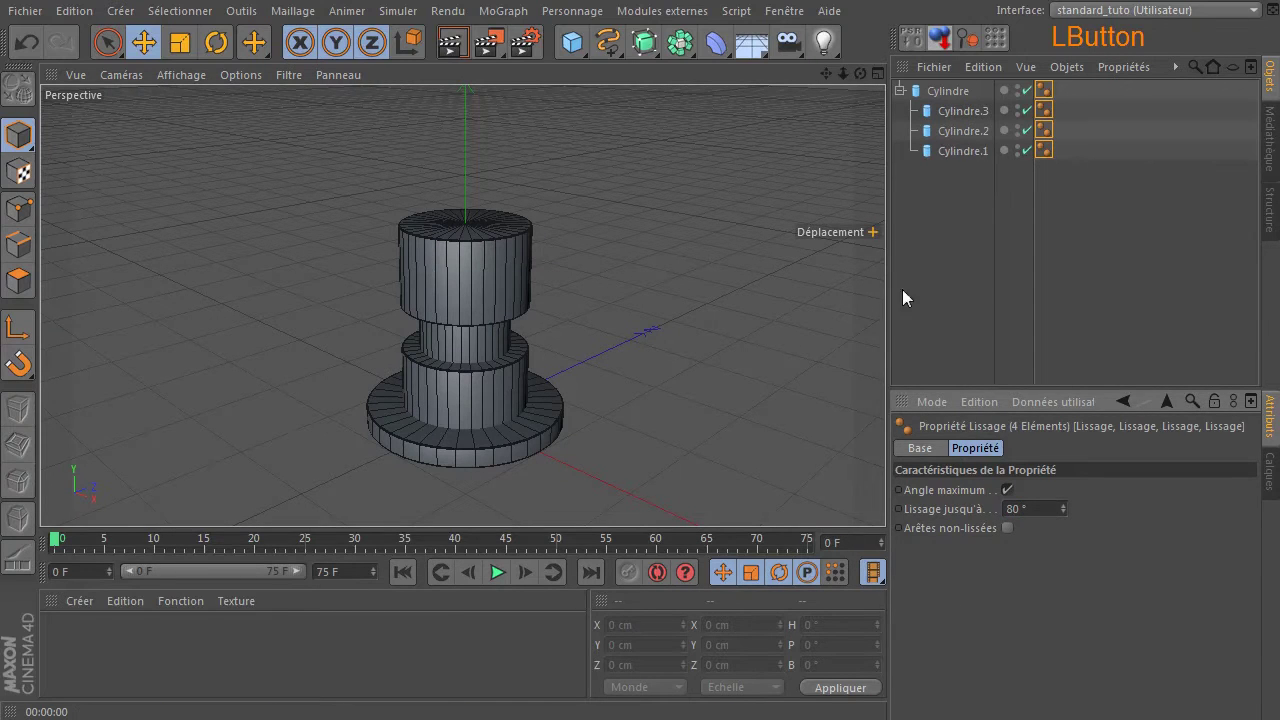
pyautogui.click(941, 277)
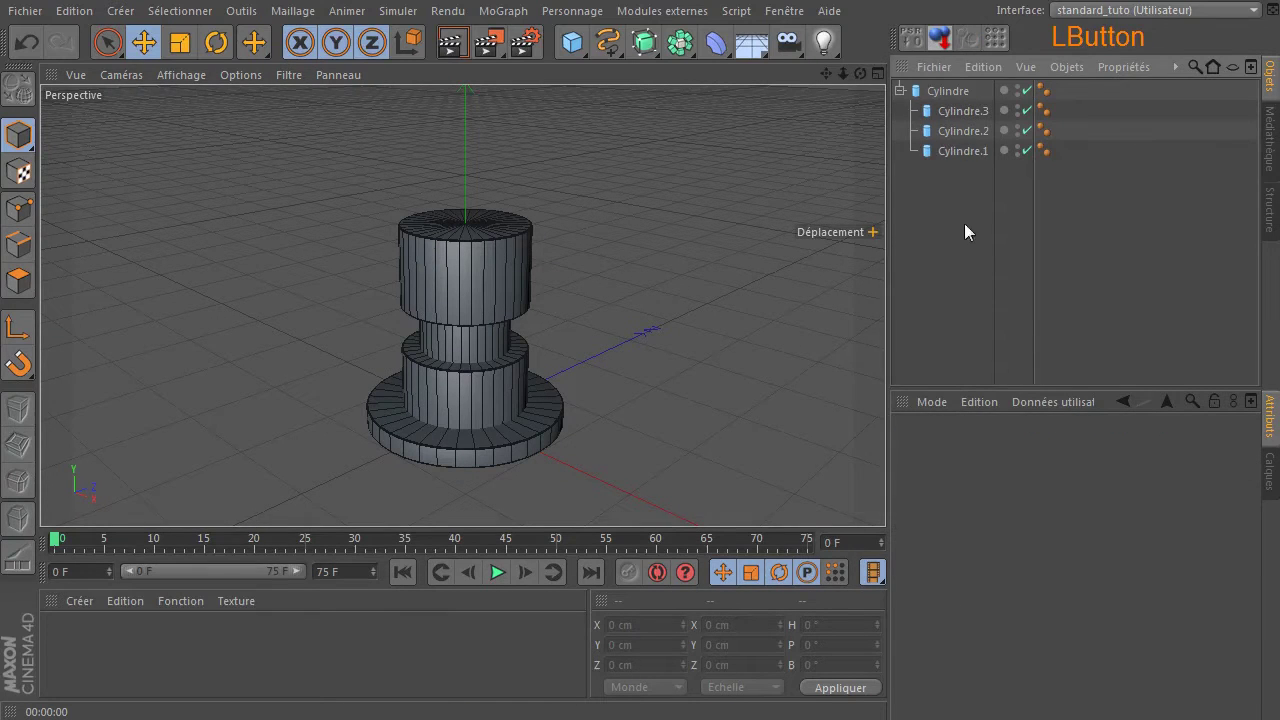
pyautogui.click(450, 43)
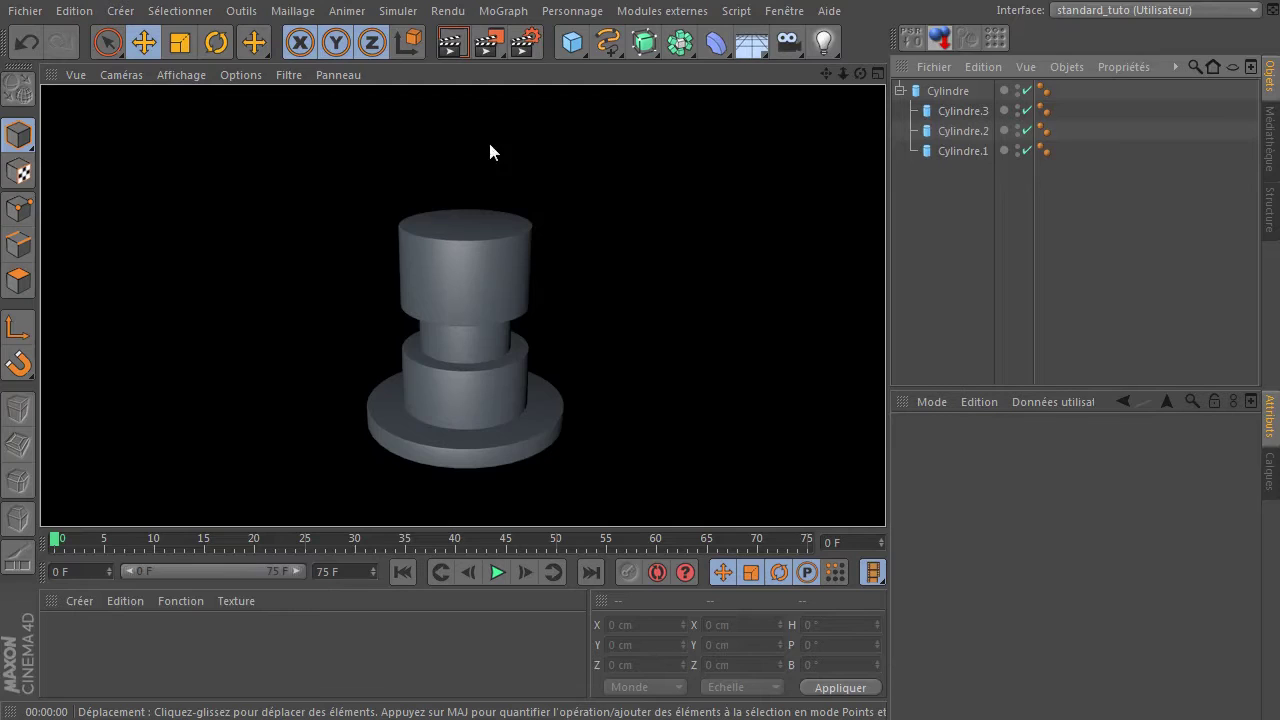
# - Add a cube primitive and raise it along Y to about 321 cm, above the stacked cylinders
pyautogui.scroll(-4, 459, 172)
pyautogui.moveTo(826, 73); pyautogui.dragTo(819, 152)
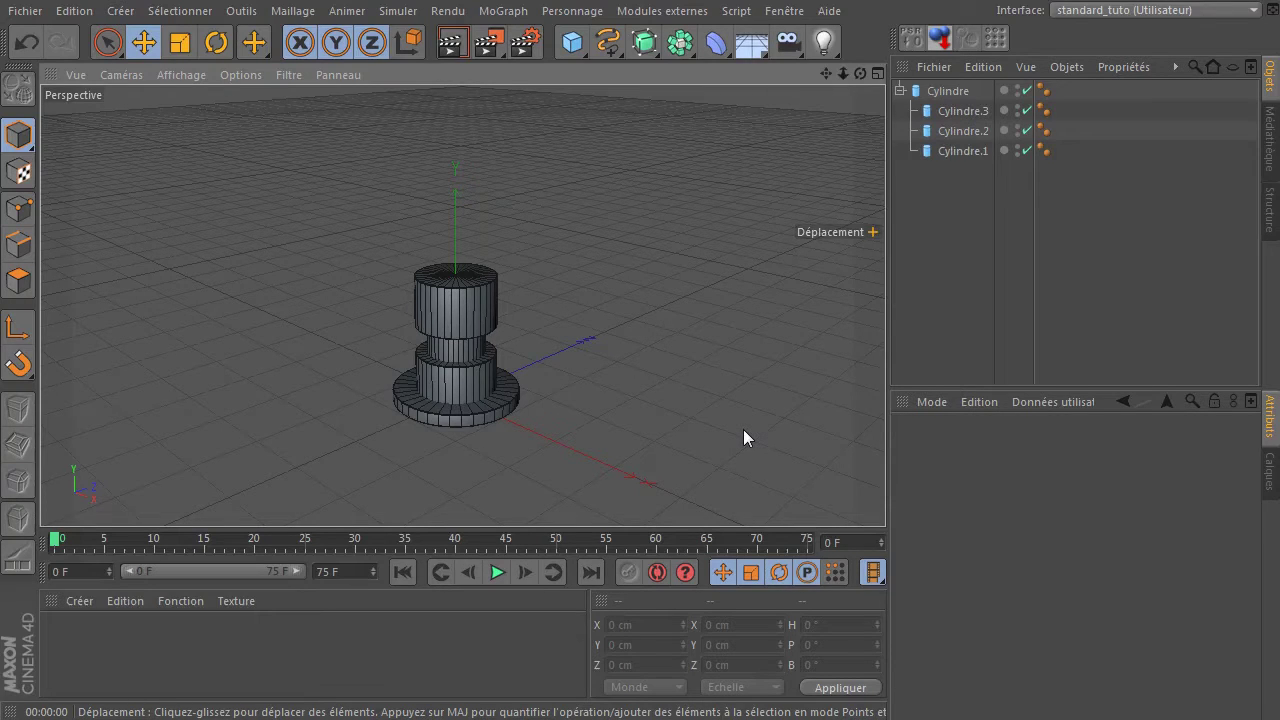
pyautogui.click(572, 42)
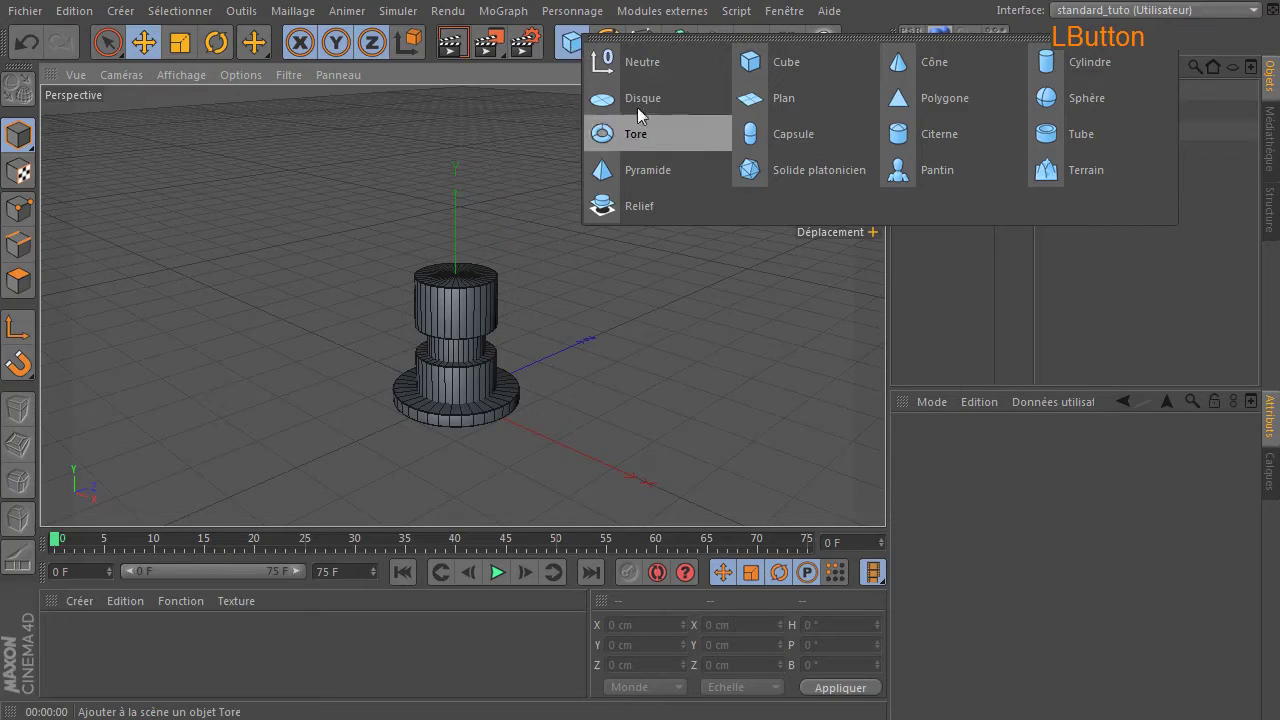
pyautogui.click(807, 67)
pyautogui.moveTo(513, 296); pyautogui.dragTo(501, 76)
pyautogui.moveTo(844, 75); pyautogui.dragTo(812, 115)
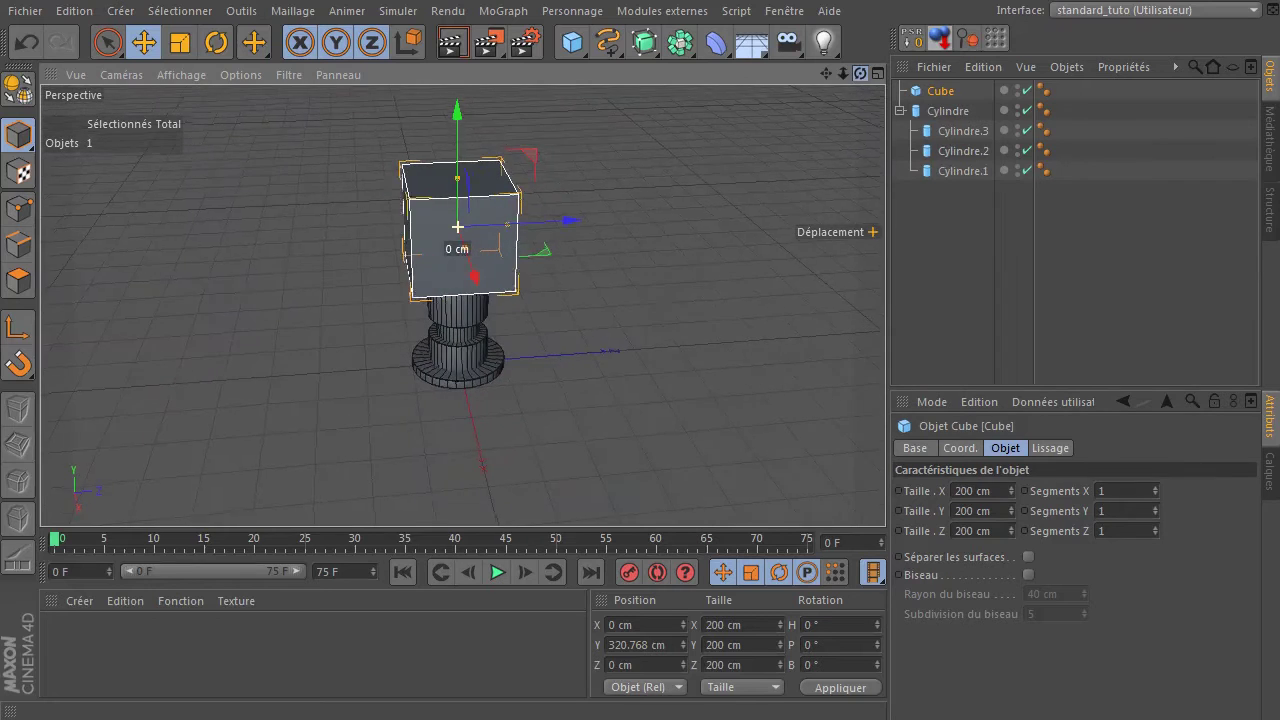
pyautogui.middleClick(592, 252)
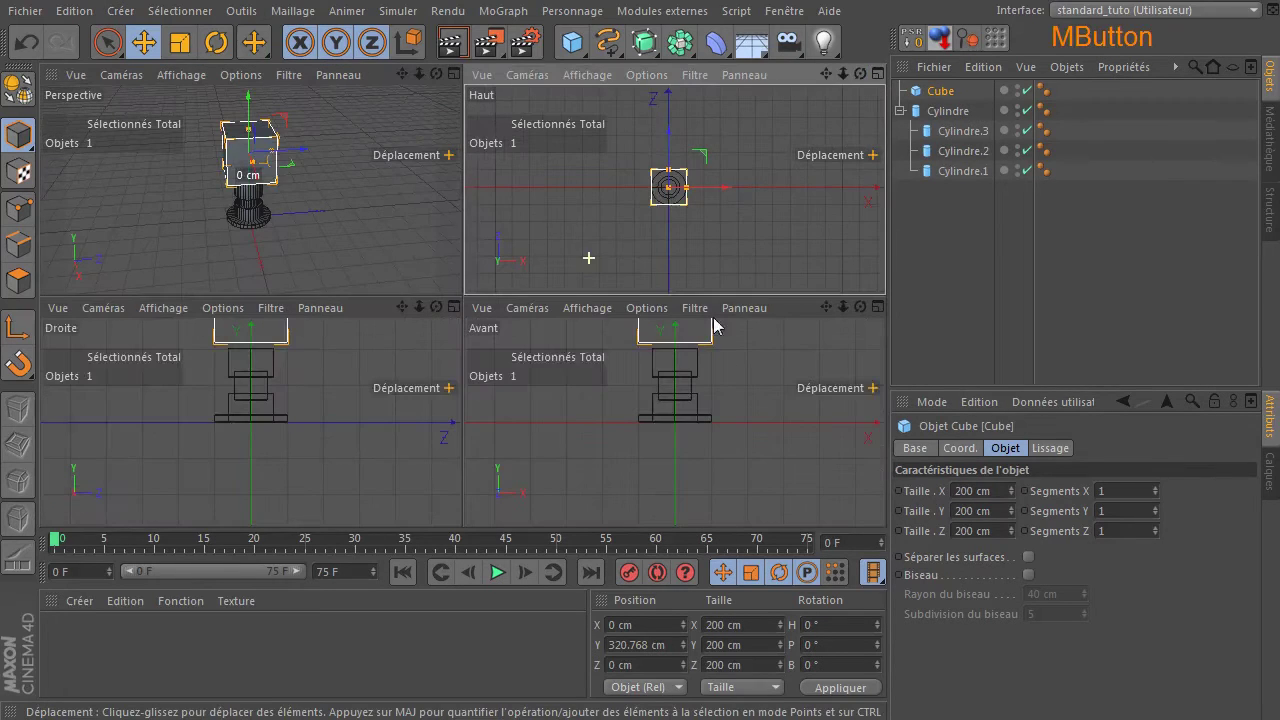
pyautogui.middleClick(719, 247)
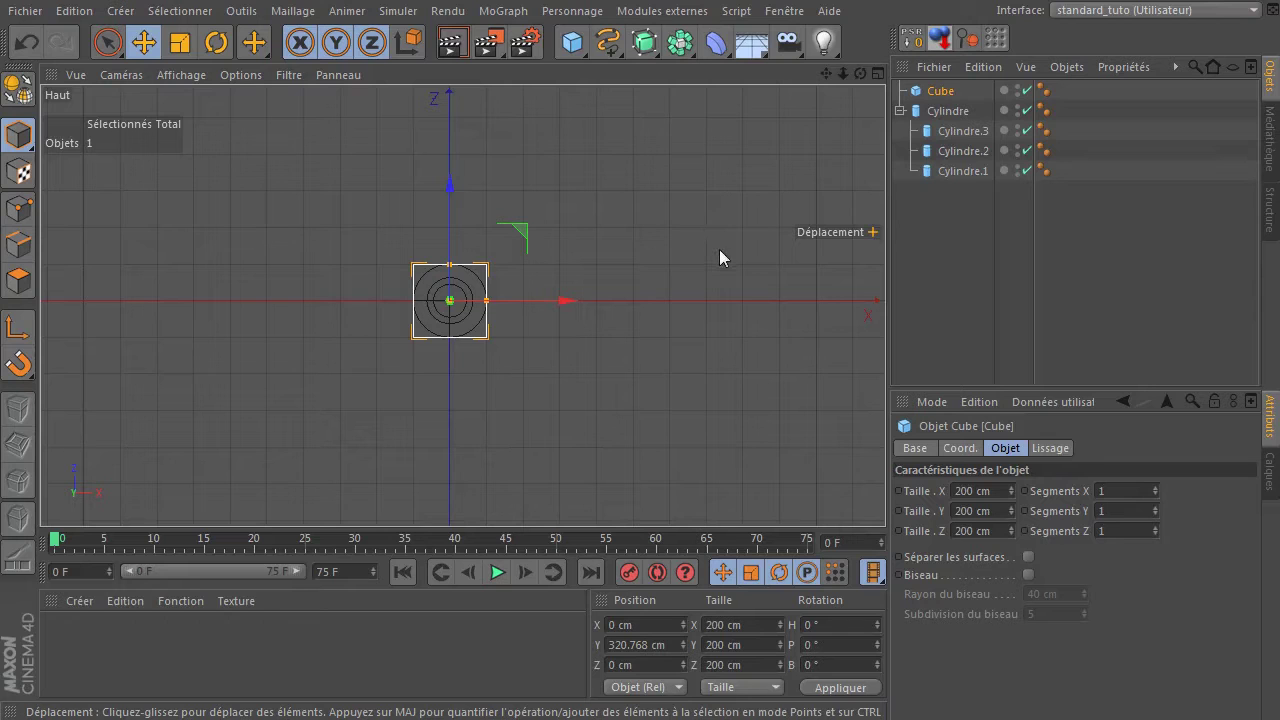
pyautogui.middleClick(448, 287)
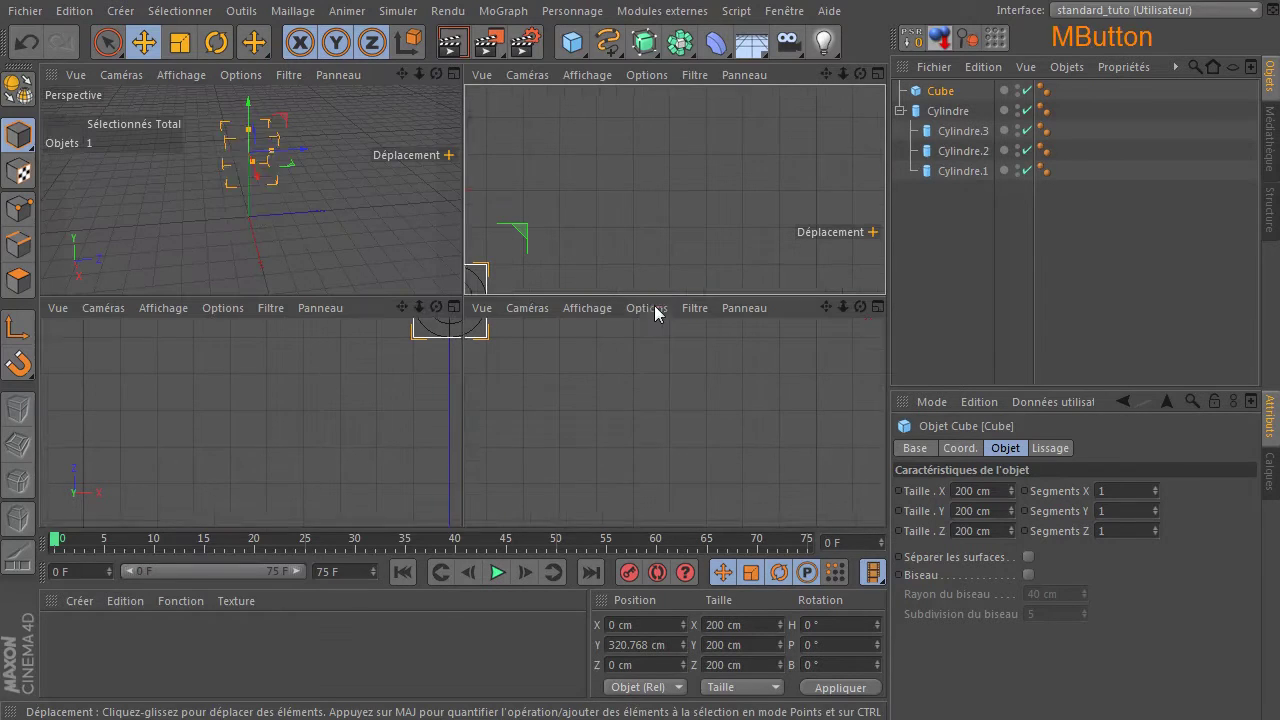
pyautogui.middleClick(388, 199)
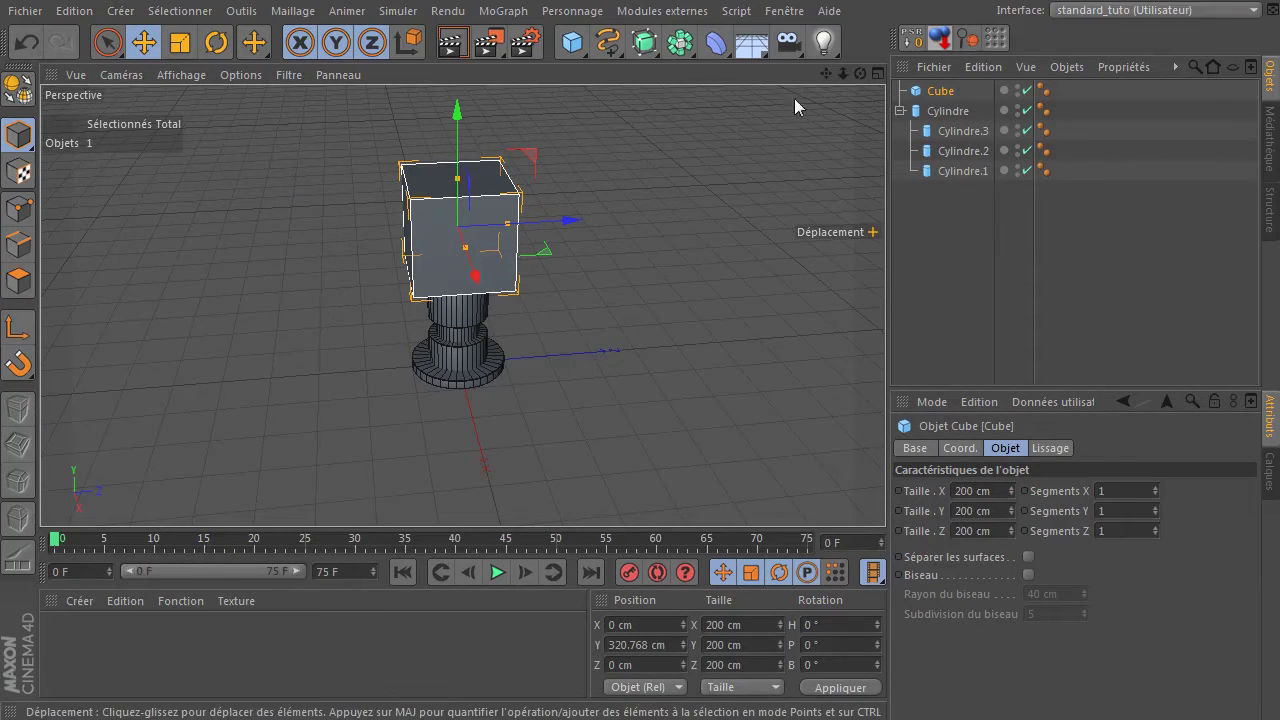
# - Subdivide the cube into 3 segments along X, 2 along Y and 2 along Z
pyautogui.moveTo(859, 75)
pyautogui.mouseDown()
pyautogui.moveTo(870, 82)
pyautogui.moveTo(858, 79)
pyautogui.mouseUp()
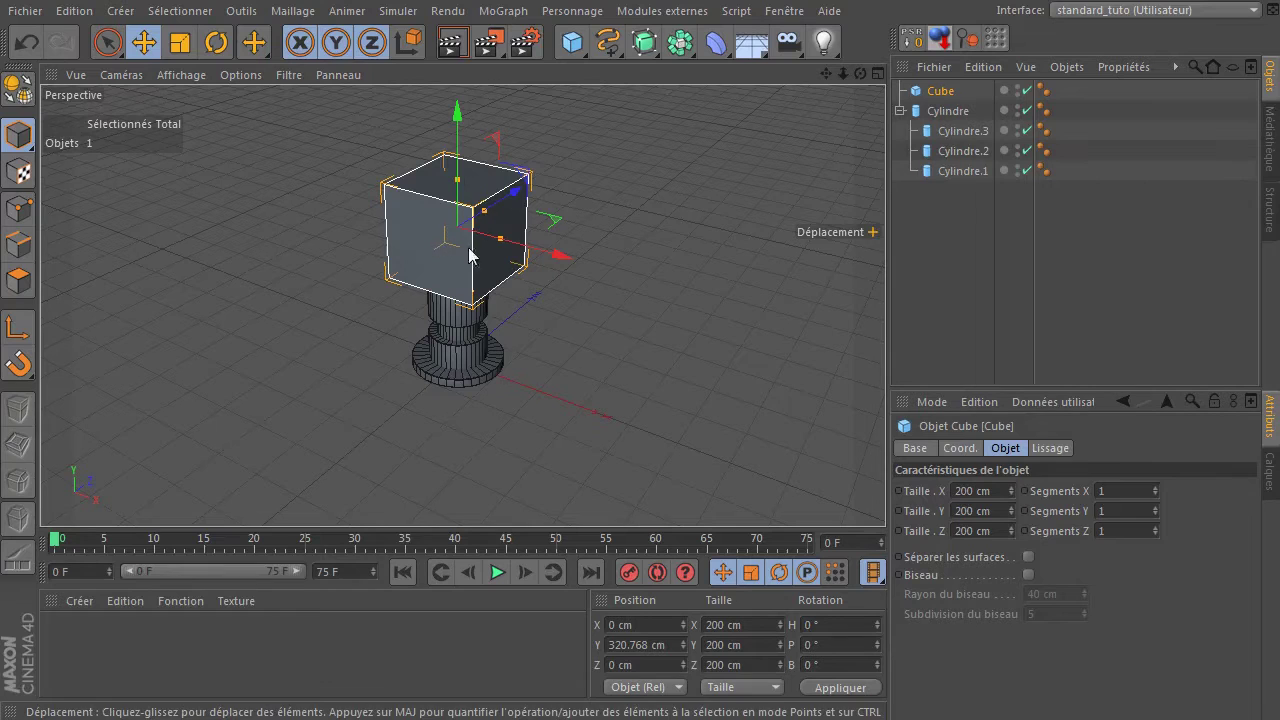
pyautogui.click(1154, 484)
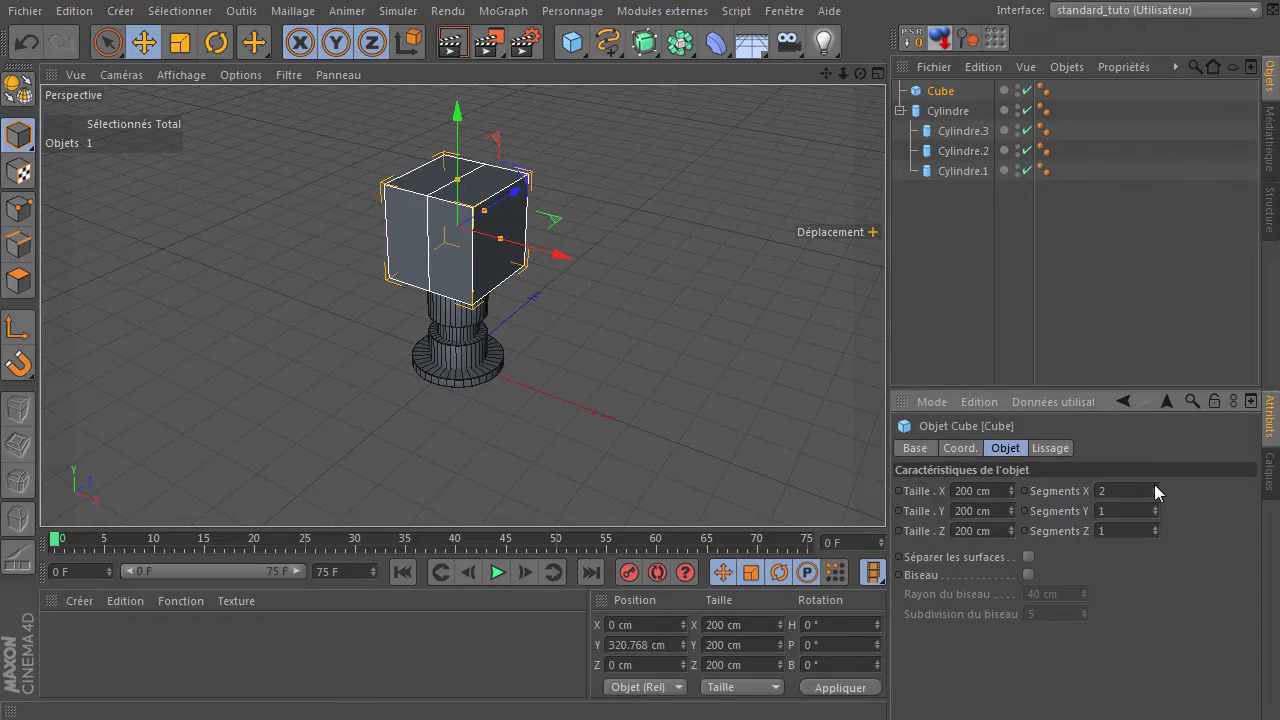
pyautogui.click(1154, 484)
pyautogui.click(1154, 507)
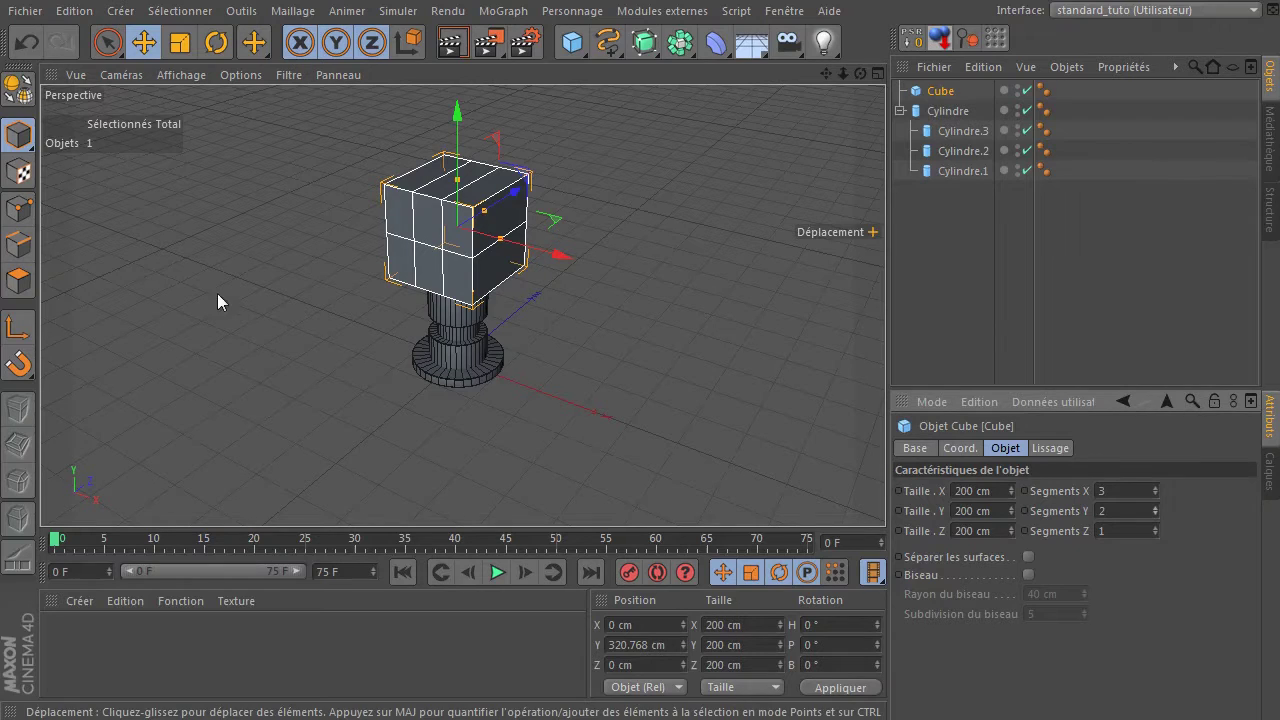
pyautogui.click(1156, 531)
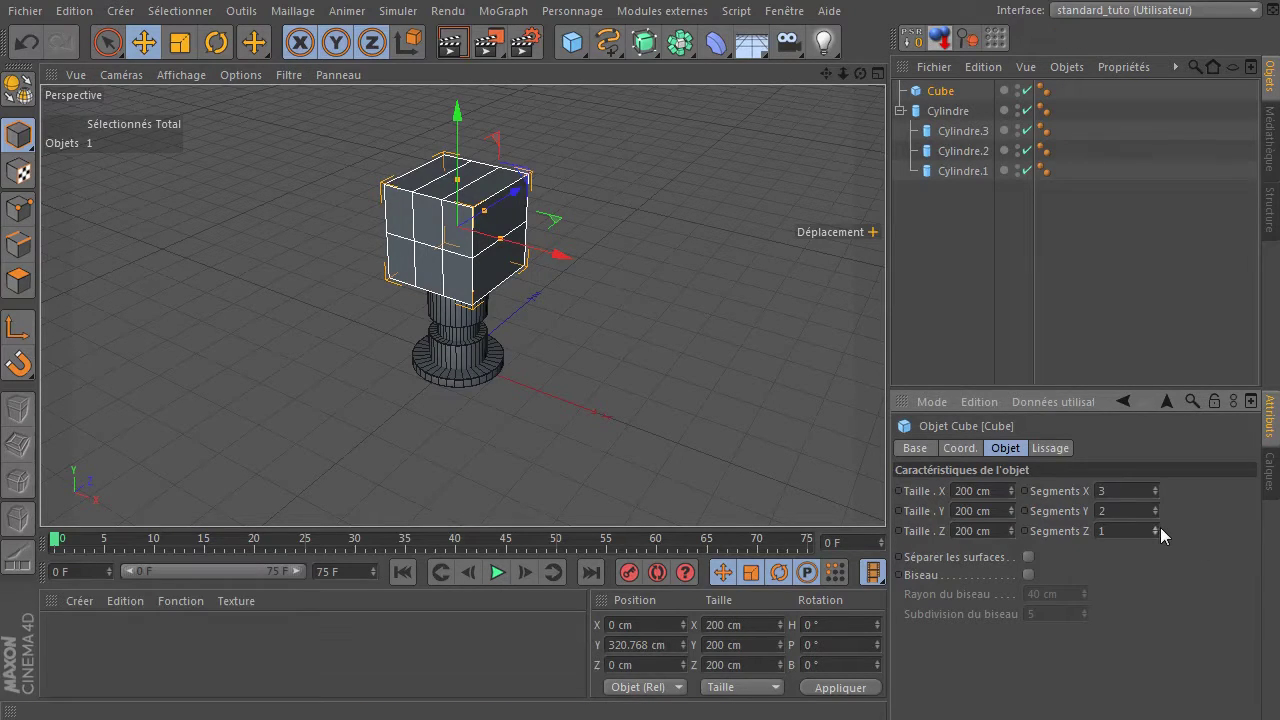
pyautogui.click(1156, 528)
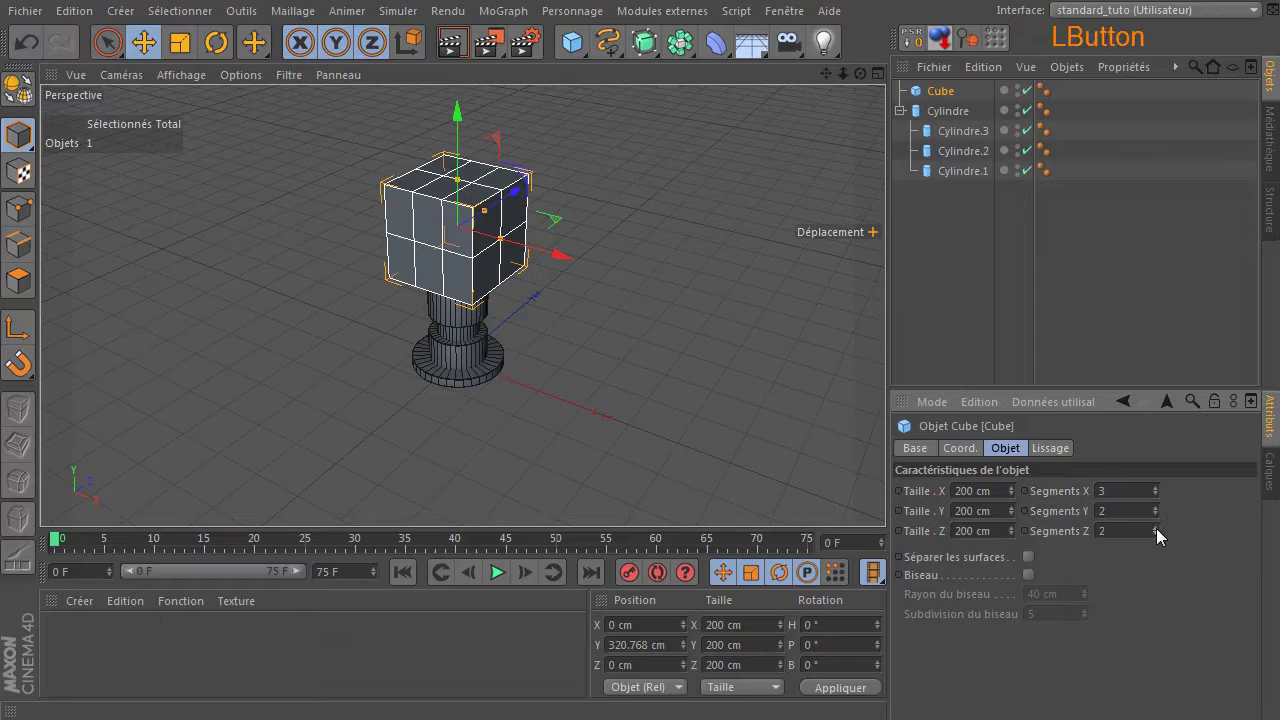
# - Make the cube editable and move the nine points of its +X face out to X about 415 cm
pyautogui.click(19, 99)
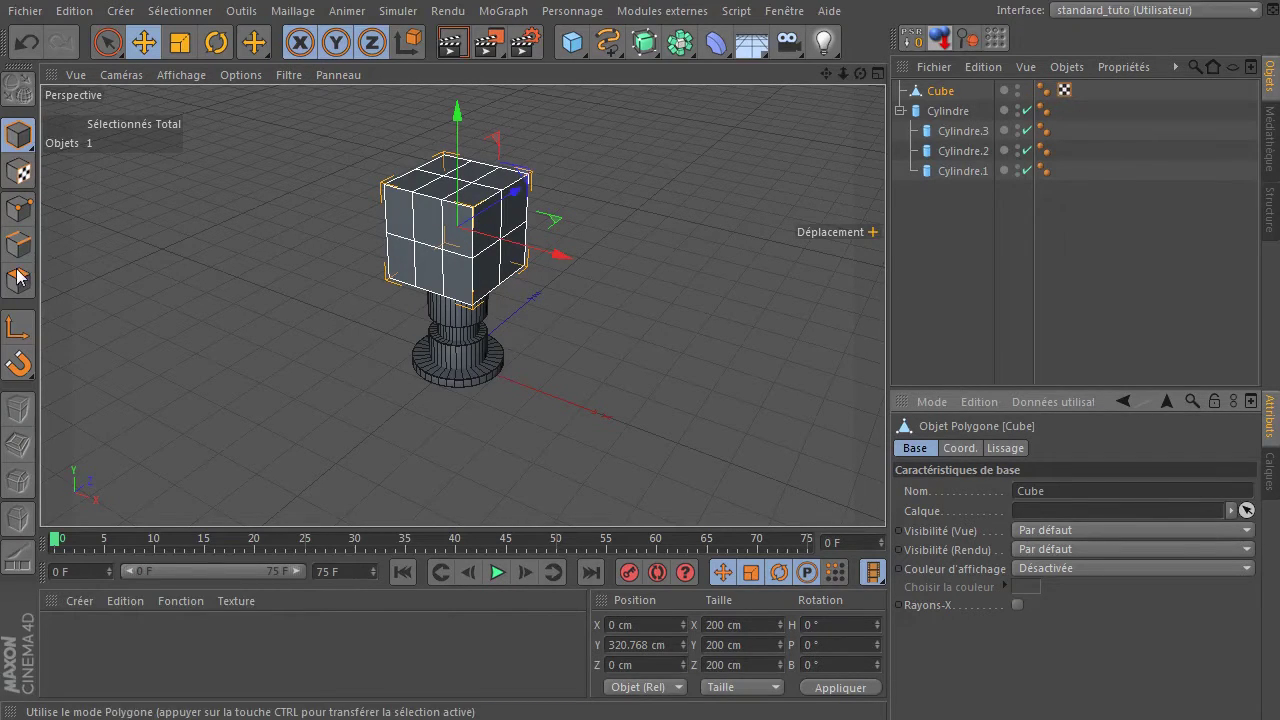
pyautogui.click(24, 212)
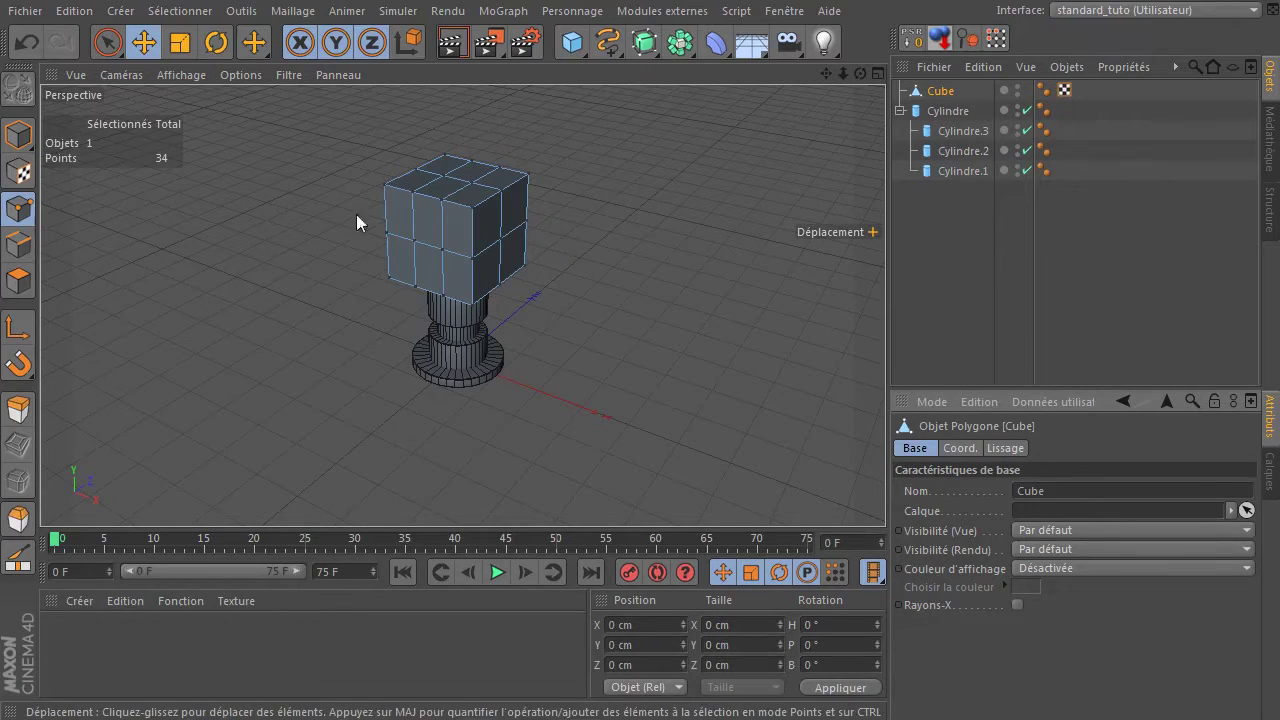
pyautogui.click(96, 44)
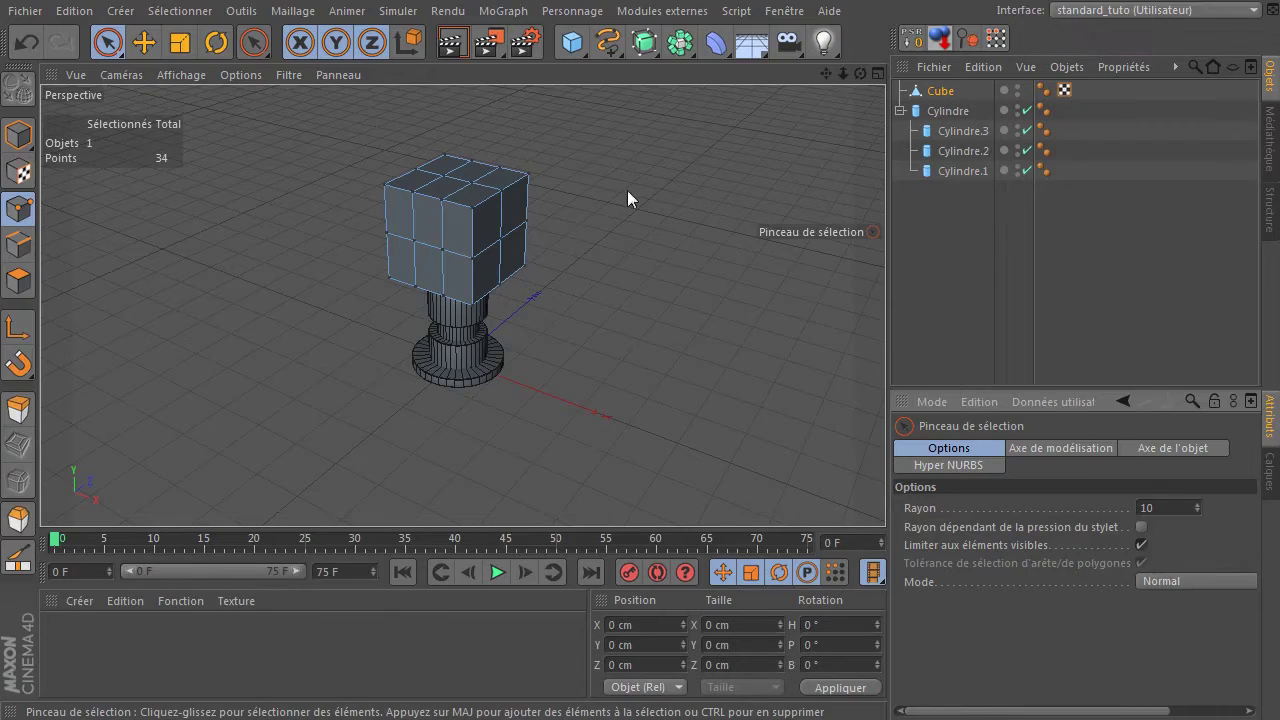
pyautogui.moveTo(534, 184); pyautogui.dragTo(470, 228)
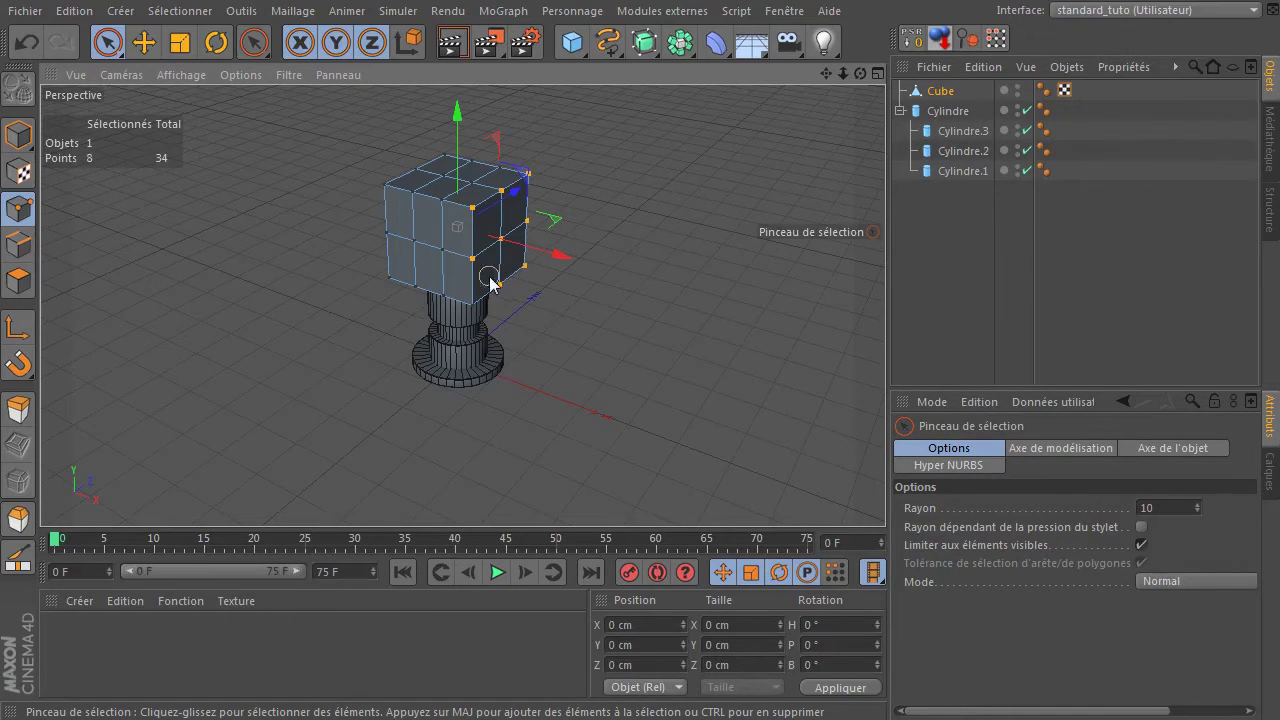
pyautogui.moveTo(598, 270); pyautogui.dragTo(777, 300)
# - Scale the nine end-face points down to about 107 cm, adjust their height along Y and deselect them
pyautogui.click(179, 42)
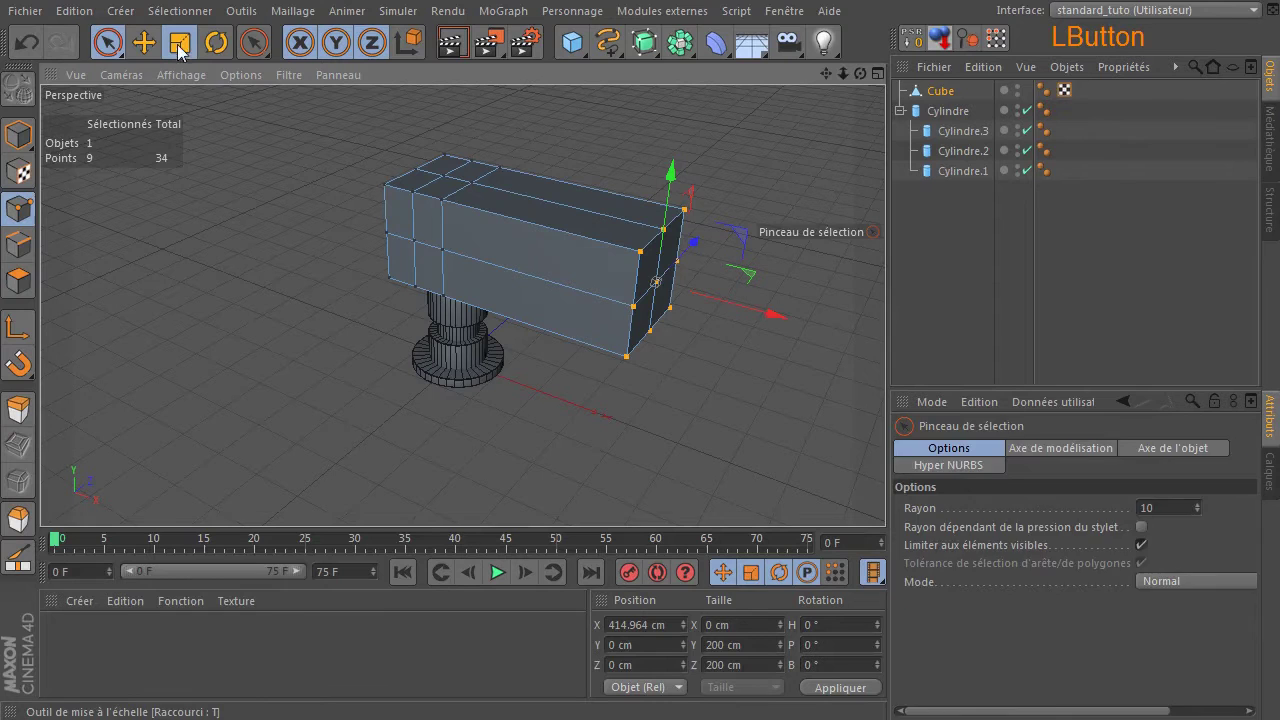
pyautogui.moveTo(651, 392); pyautogui.dragTo(304, 487)
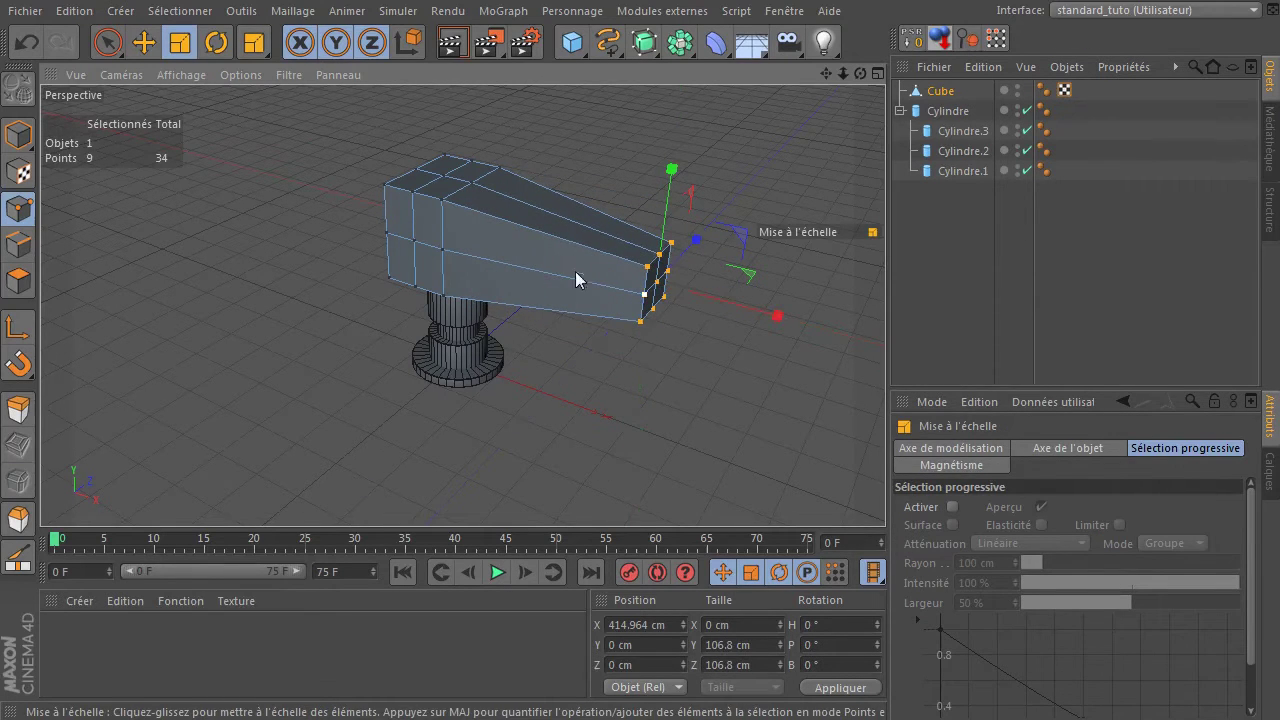
pyautogui.moveTo(671, 172)
pyautogui.mouseDown()
pyautogui.moveTo(666, 205)
pyautogui.moveTo(676, 150)
pyautogui.mouseUp()
pyautogui.click(108, 42)
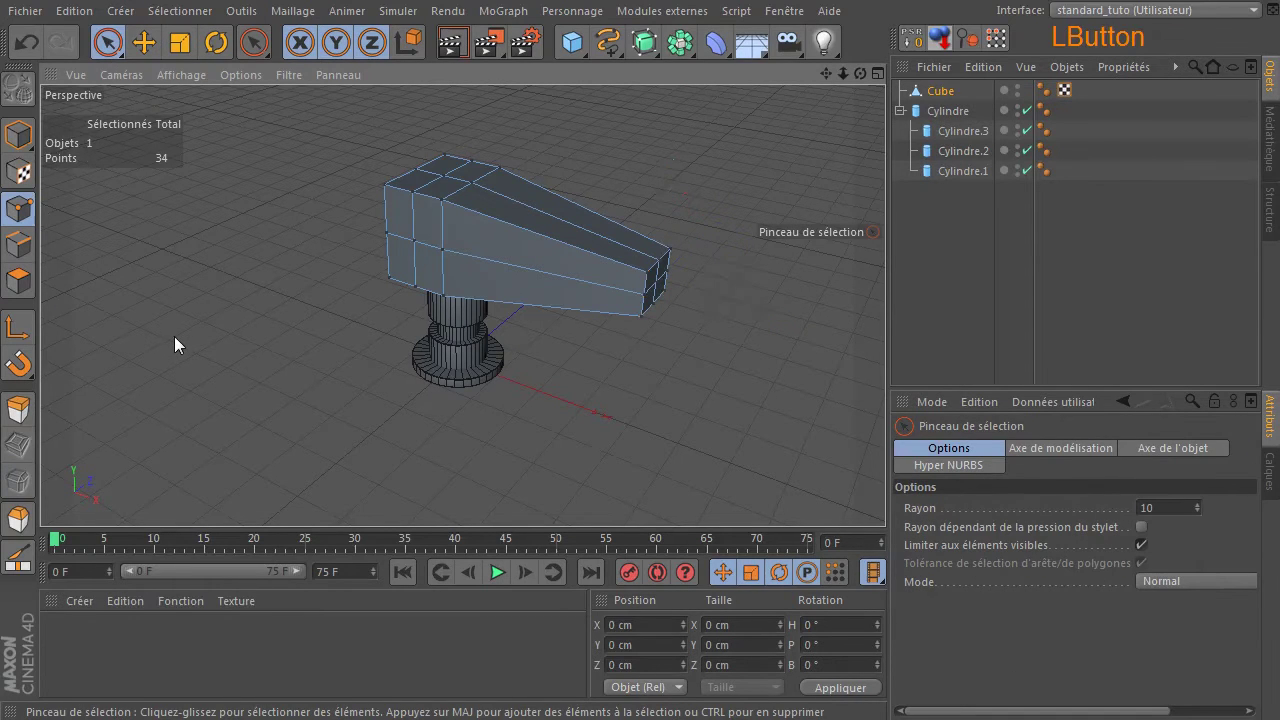
# - Loop-select the ring of points nearest the stretched end and move it to X about 108 cm
pyautogui.press('u')
pyautogui.press('l')
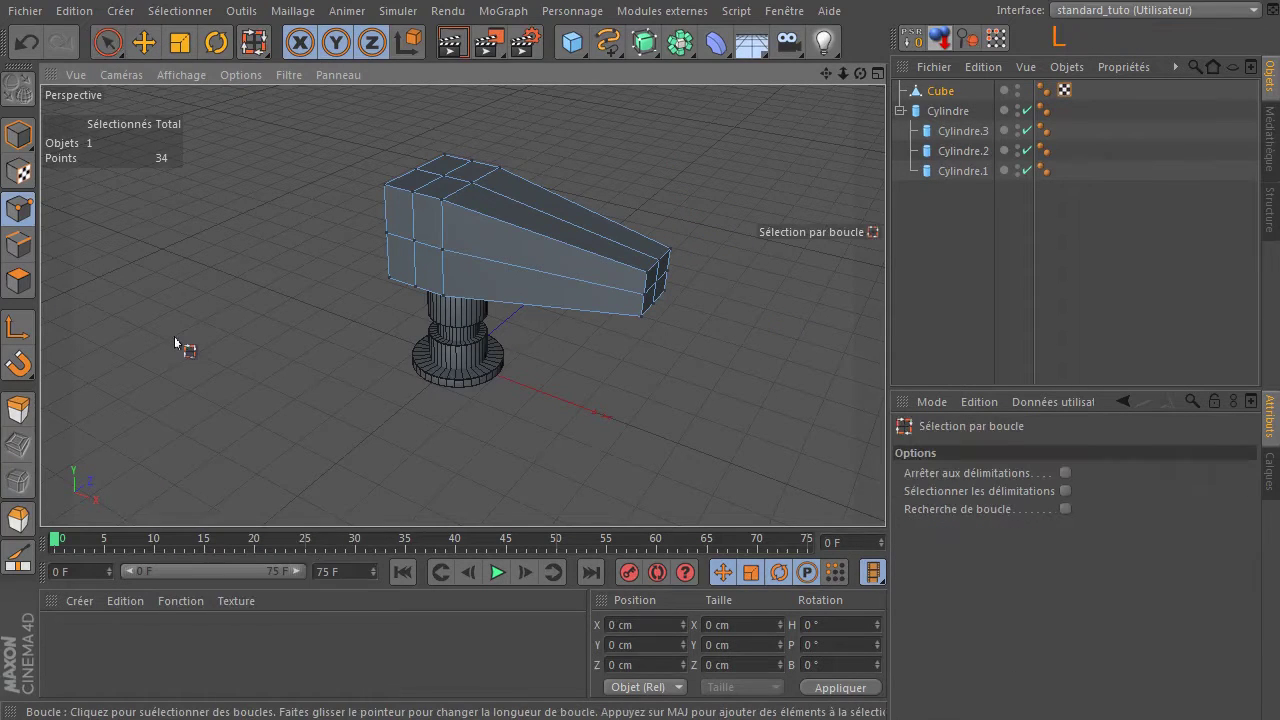
pyautogui.click(443, 233)
pyautogui.click(144, 42)
pyautogui.moveTo(580, 263)
pyautogui.mouseDown()
pyautogui.moveTo(607, 266)
pyautogui.moveTo(600, 276)
pyautogui.mouseUp()
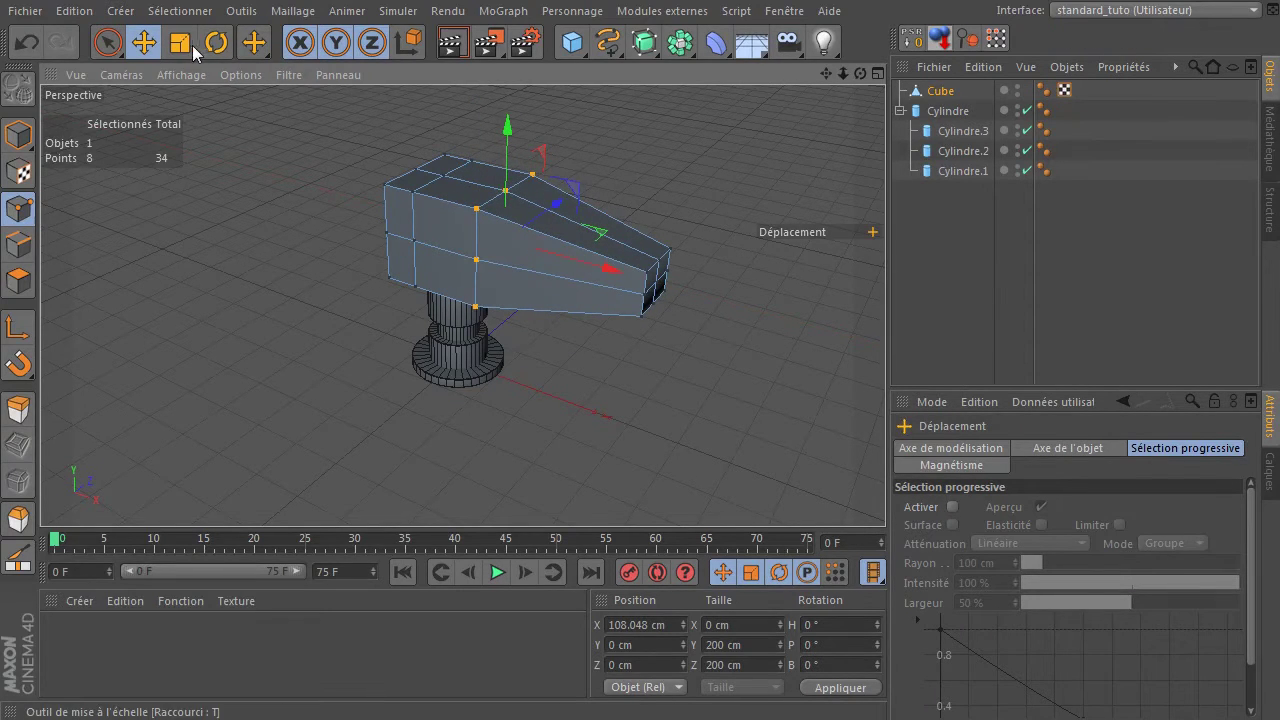
# - Scale the selected point loop down to about 71 cm and move it along X to about 196 cm
pyautogui.click(181, 43)
pyautogui.moveTo(657, 138); pyautogui.dragTo(201, 352)
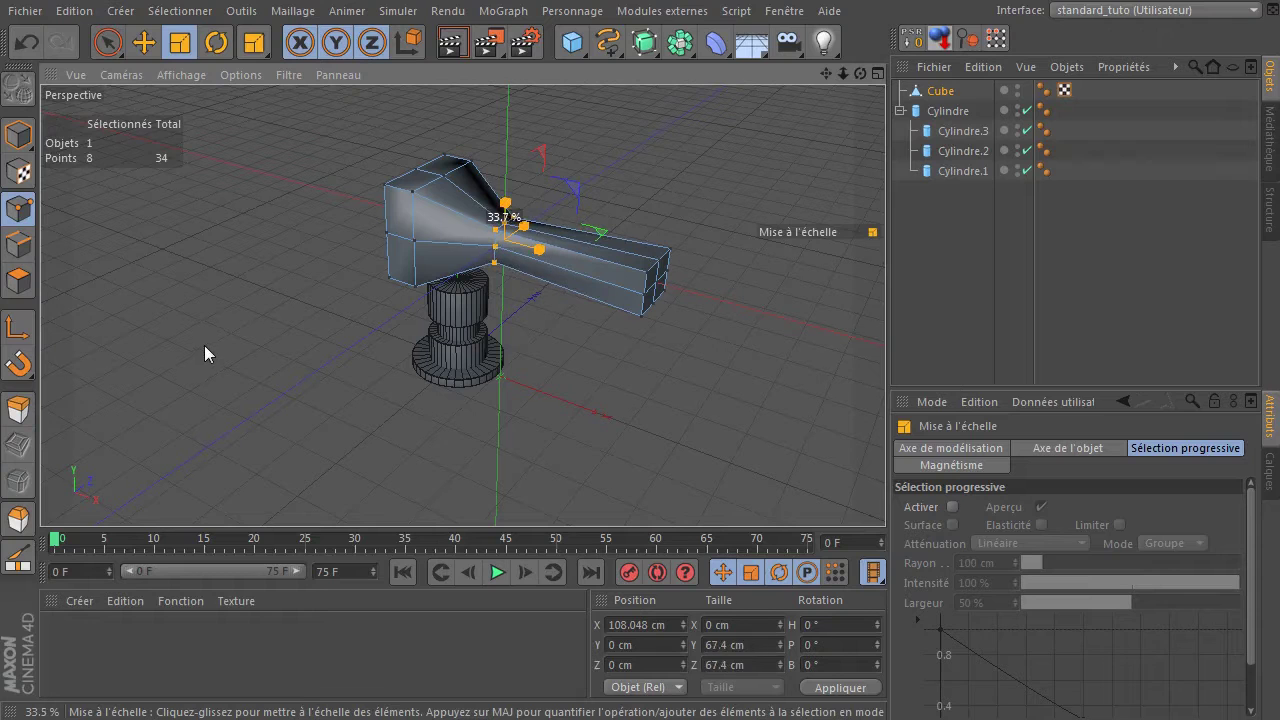
pyautogui.moveTo(204, 347)
pyautogui.mouseDown()
pyautogui.moveTo(238, 321)
pyautogui.moveTo(211, 331)
pyautogui.mouseUp()
pyautogui.click(144, 43)
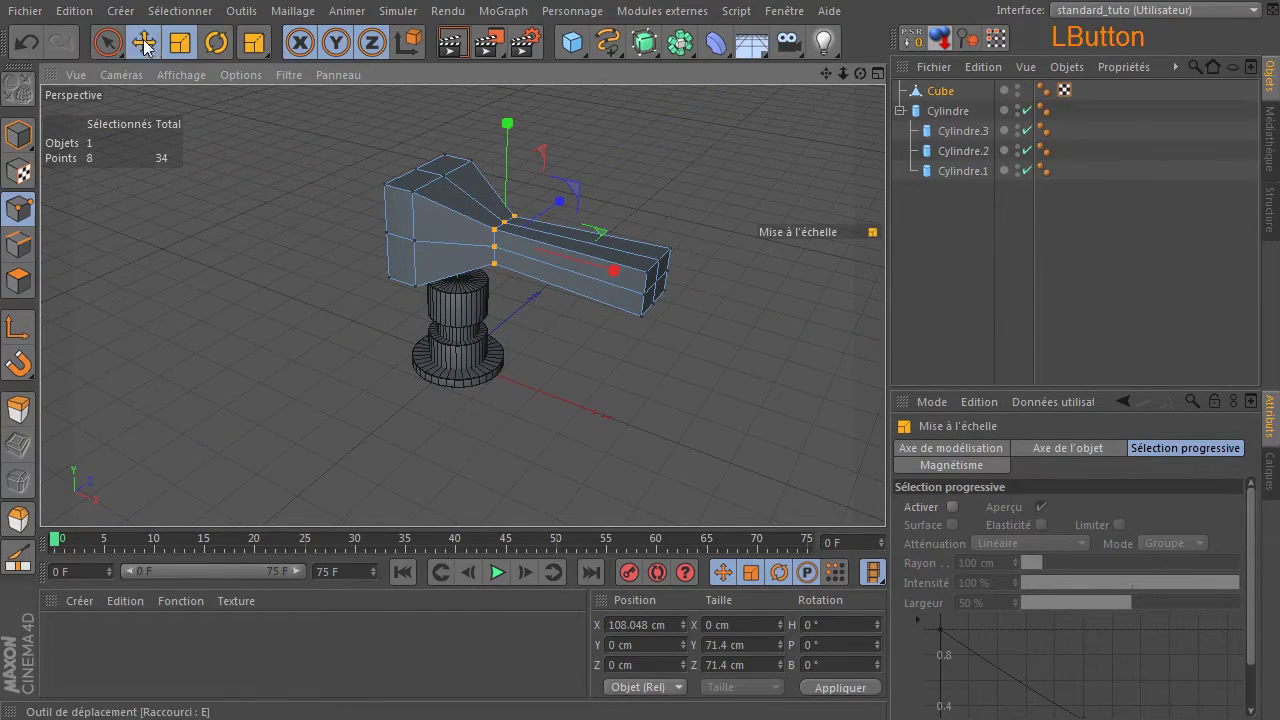
pyautogui.moveTo(604, 271); pyautogui.dragTo(618, 323)
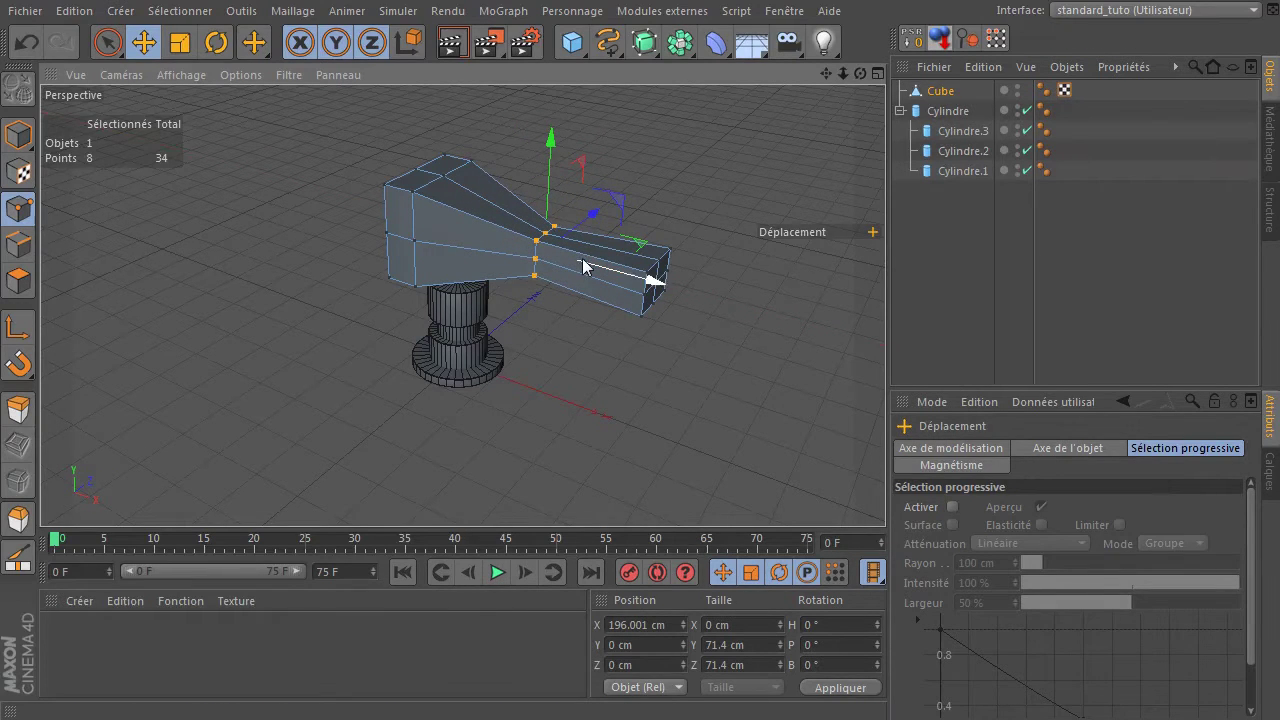
# - Loop-select the ring of points near the wide end, scale it to about 112 cm and move it to X about 53 cm
pyautogui.press('u')
pyautogui.press('l')
pyautogui.click(414, 197)
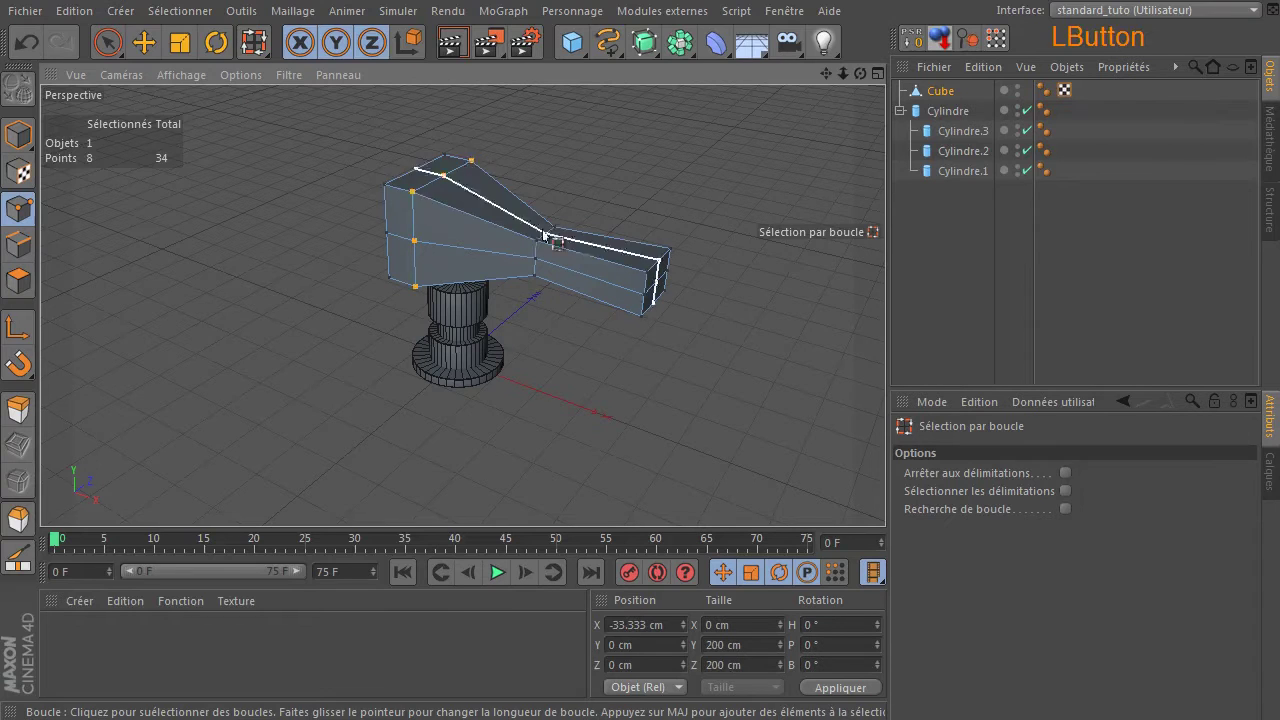
pyautogui.click(180, 42)
pyautogui.moveTo(702, 187); pyautogui.dragTo(340, 248)
pyautogui.click(144, 42)
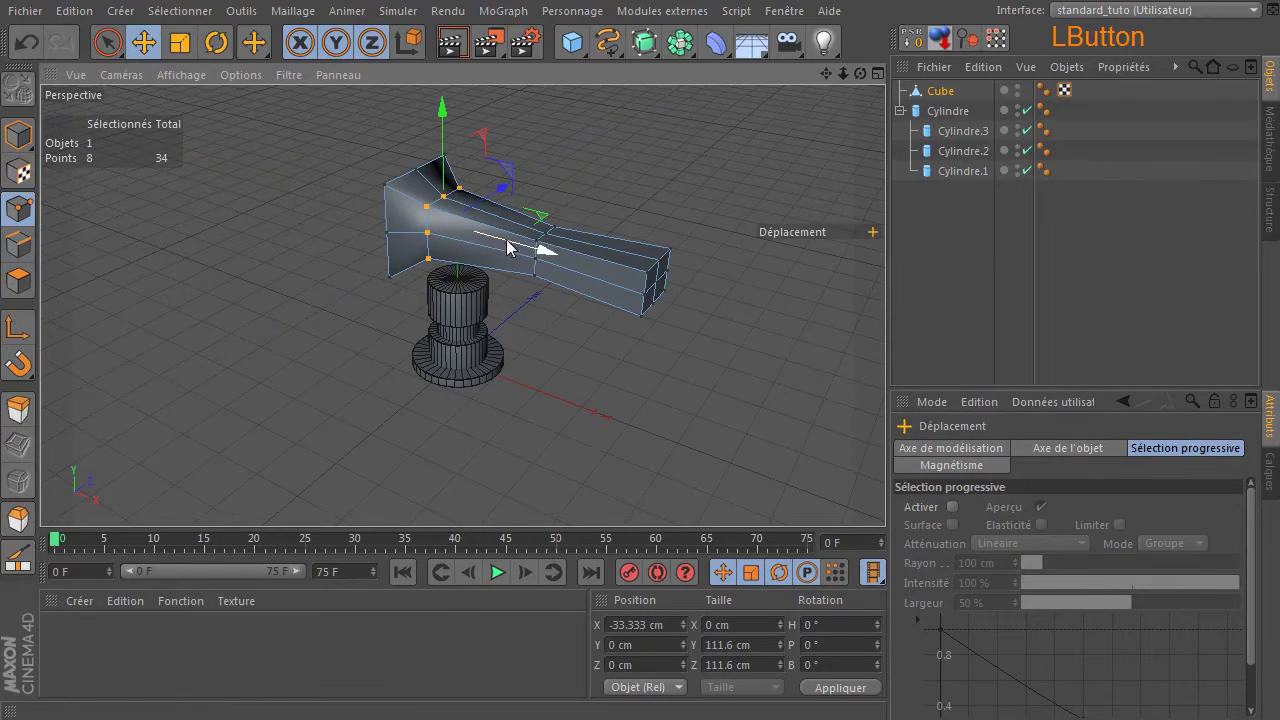
pyautogui.moveTo(530, 257); pyautogui.dragTo(572, 265)
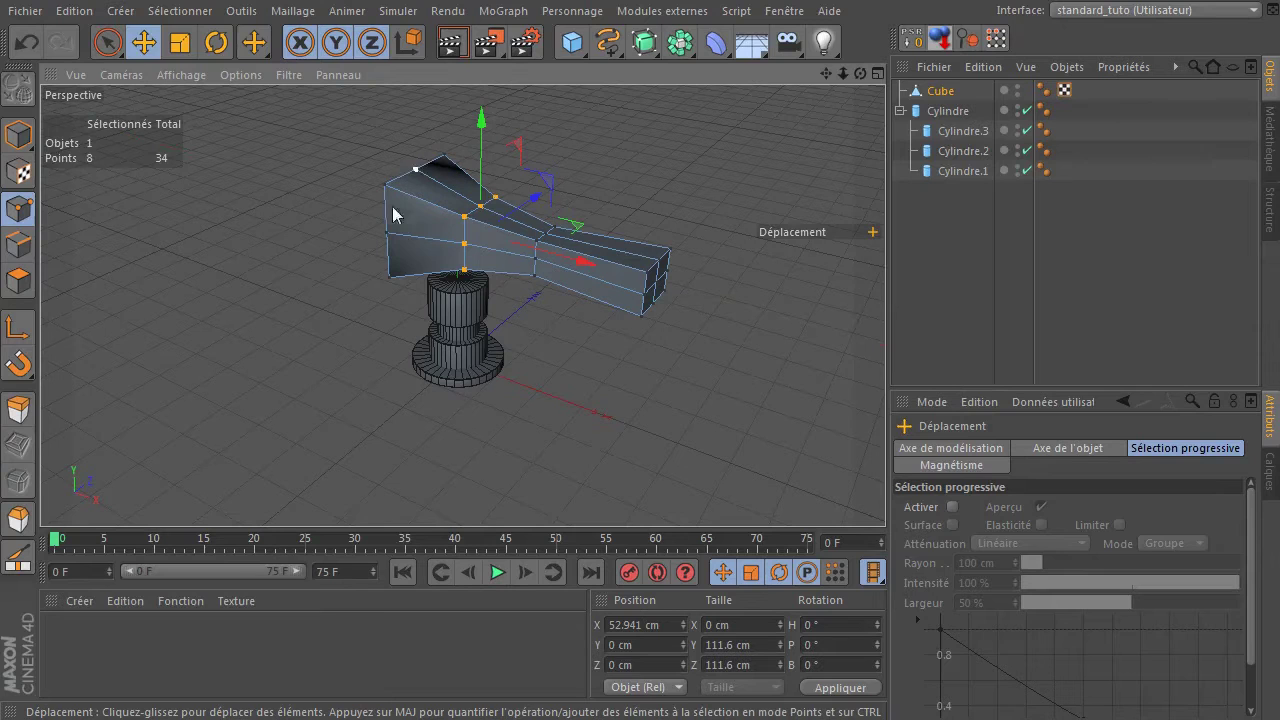
# - Select the nine points of the mesh's -X end face and scale them down to about 94 cm
pyautogui.press('u')
pyautogui.press('l')
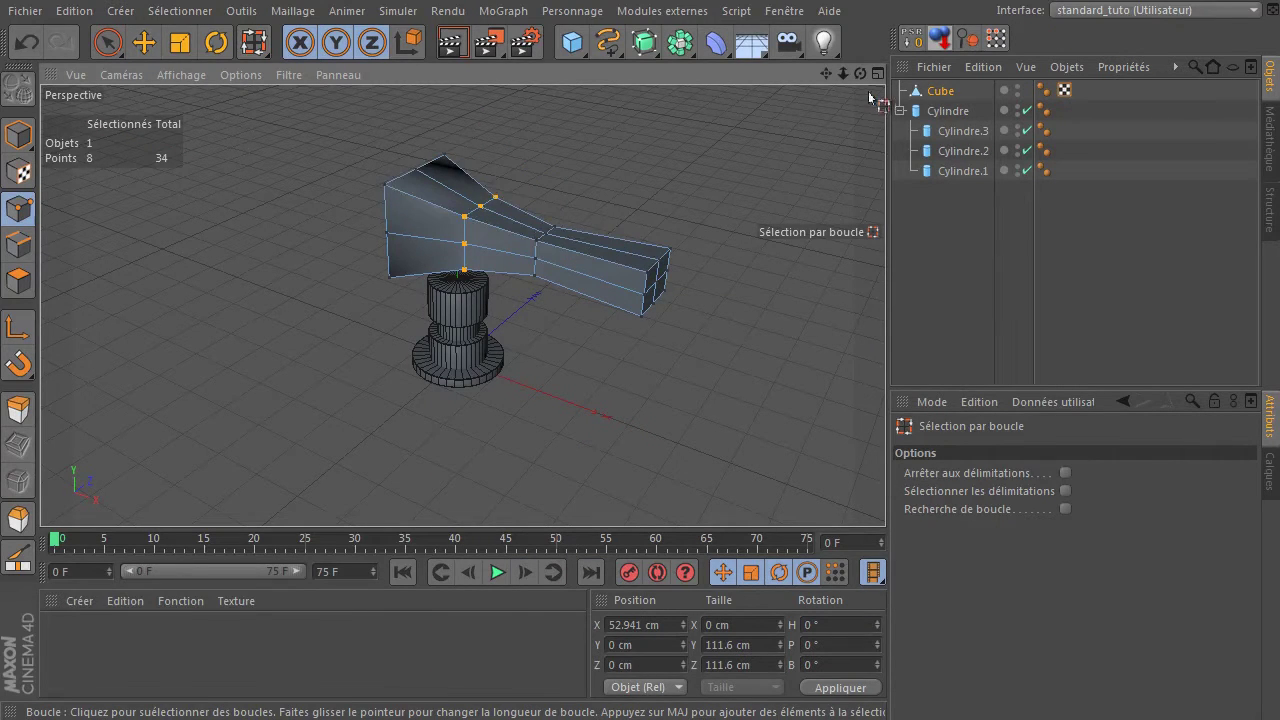
pyautogui.moveTo(860, 74); pyautogui.dragTo(166, 119)
pyautogui.click(108, 42)
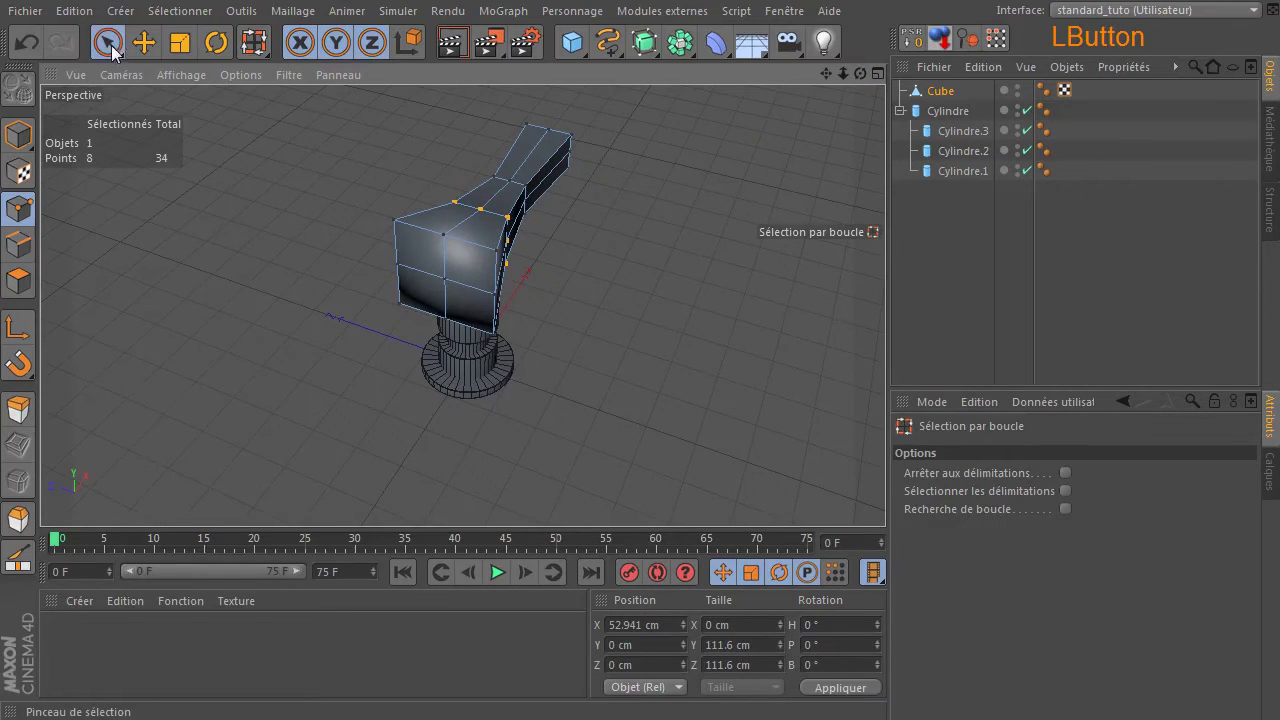
pyautogui.click(400, 302)
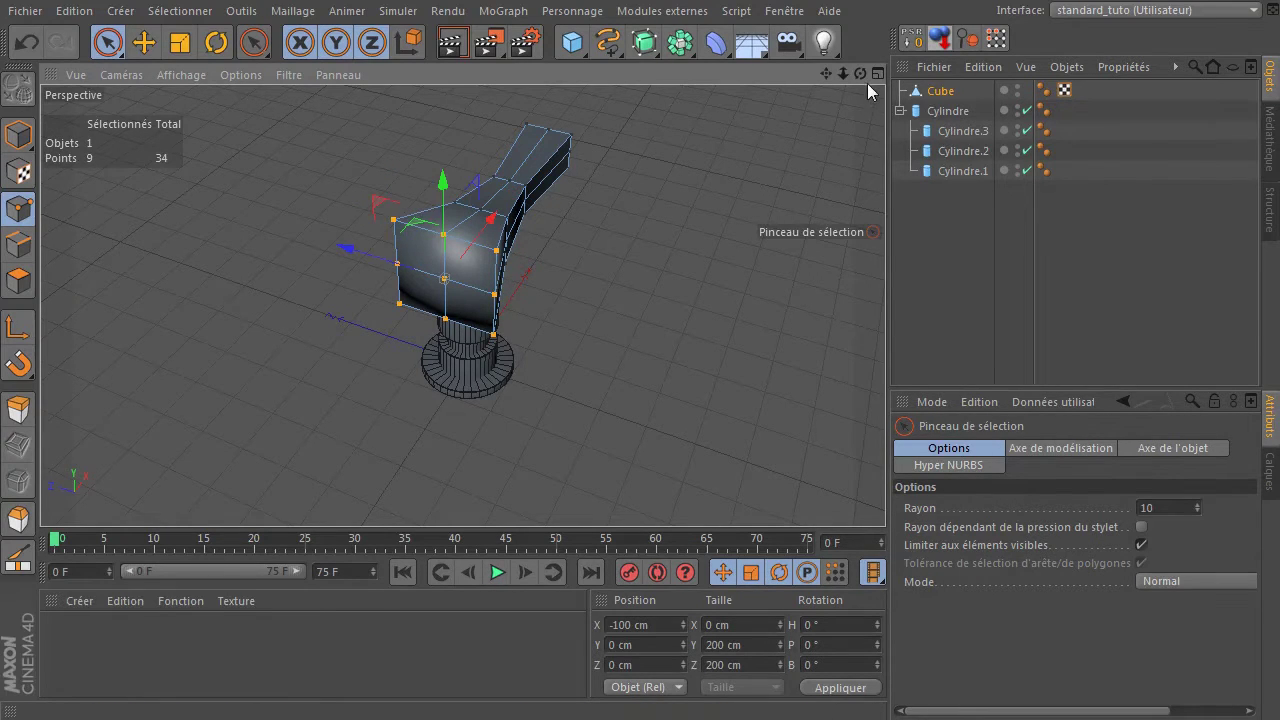
pyautogui.moveTo(860, 75); pyautogui.dragTo(650, 88)
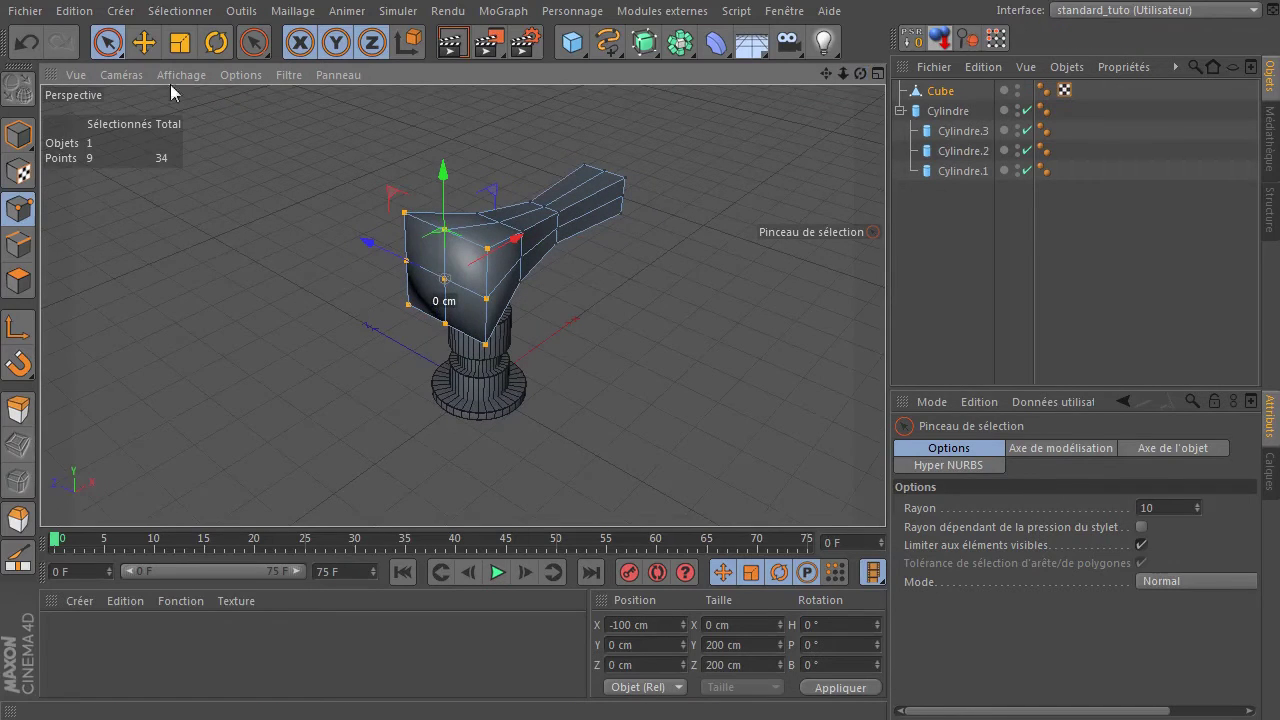
pyautogui.click(180, 43)
pyautogui.moveTo(353, 237); pyautogui.dragTo(107, 285)
# - Loop-select the points around the mesh's mid-height and widen them along Z to about 153 cm
pyautogui.moveTo(860, 74); pyautogui.dragTo(753, 136)
pyautogui.click(18, 245)
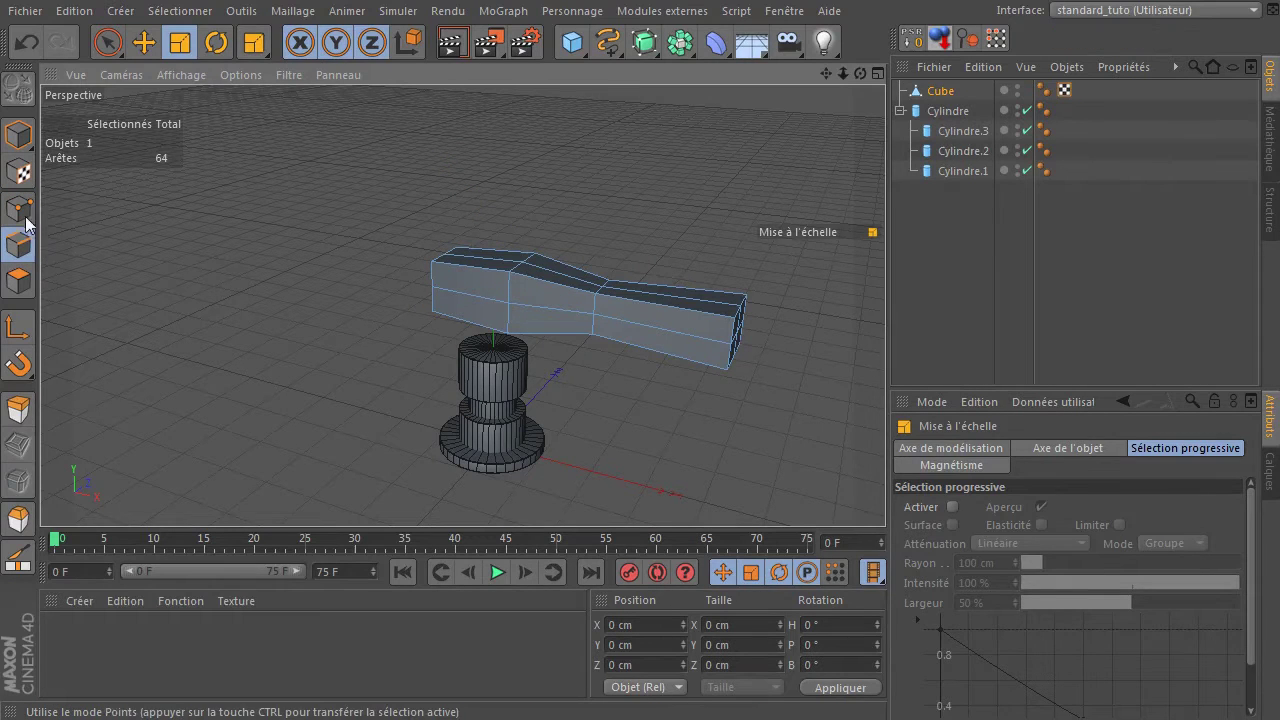
pyautogui.click(21, 251)
pyautogui.click(18, 208)
pyautogui.click(274, 334)
pyautogui.press('l')
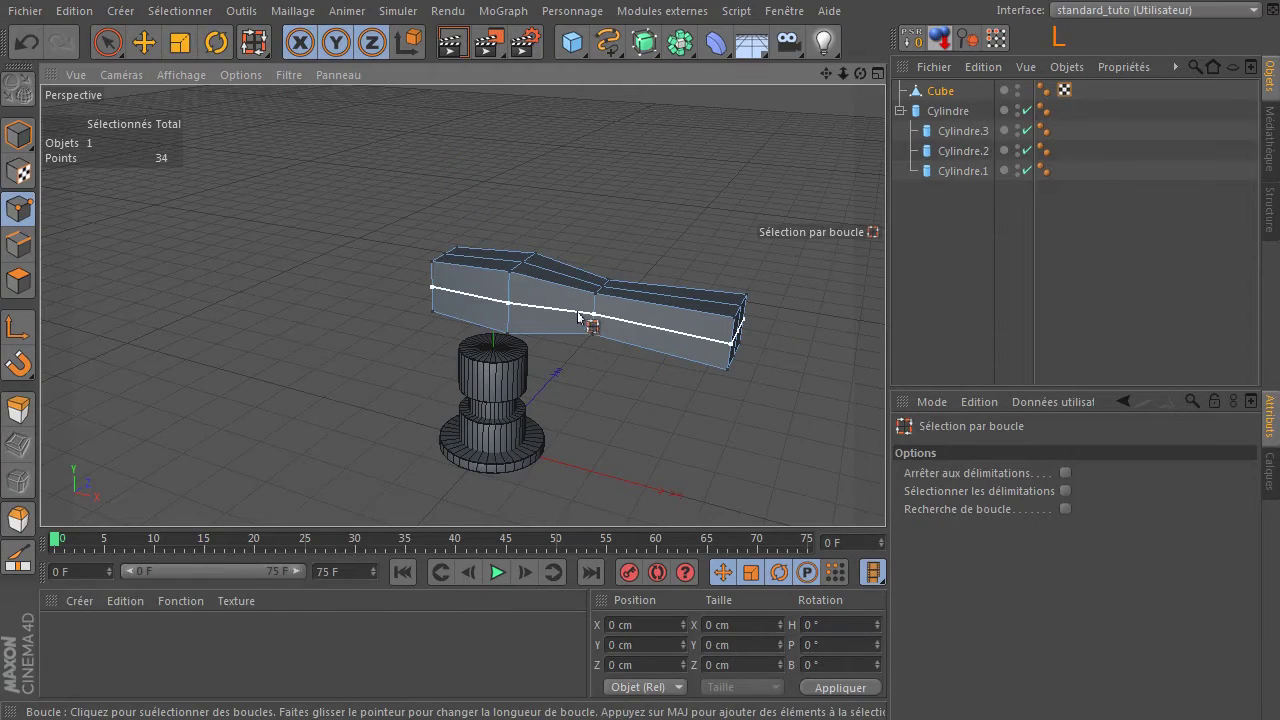
pyautogui.click(590, 318)
pyautogui.moveTo(861, 74); pyautogui.dragTo(640, 88)
pyautogui.click(178, 42)
pyautogui.moveTo(688, 292); pyautogui.dragTo(732, 295)
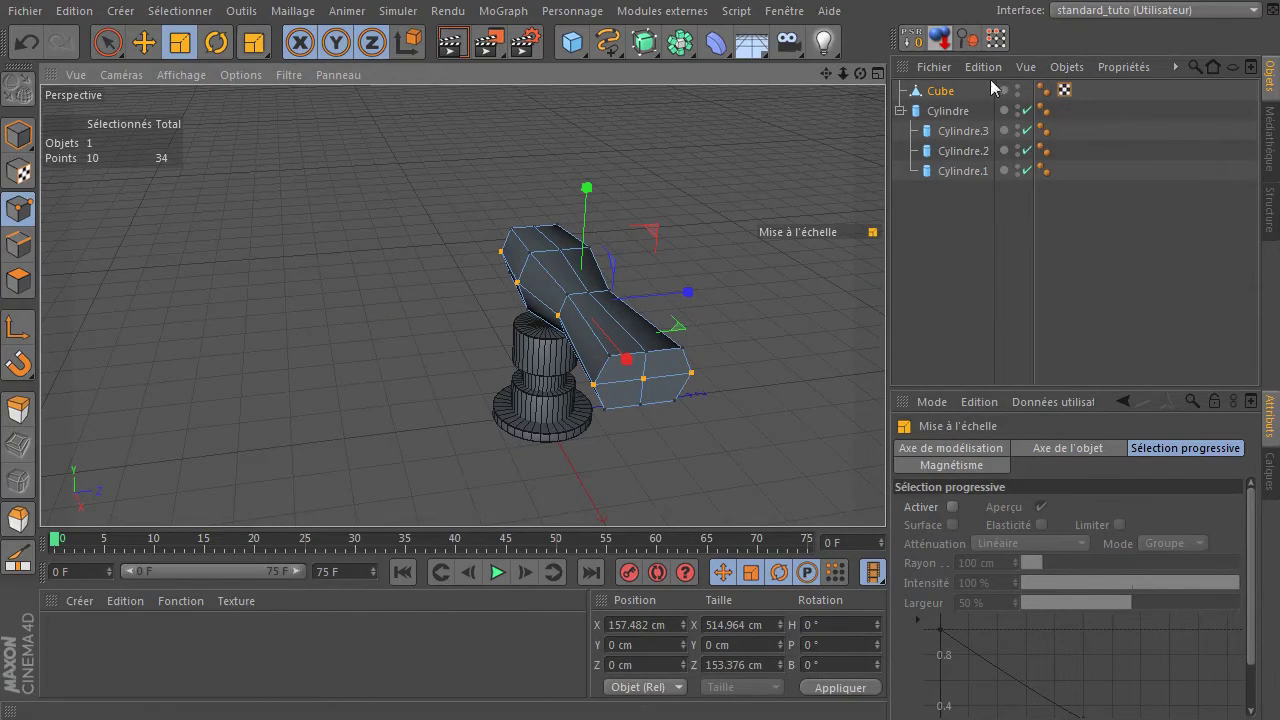
# - Set the maximum smoothing angle of the cube's smoothing tag to 60°
pyautogui.click(1043, 91)
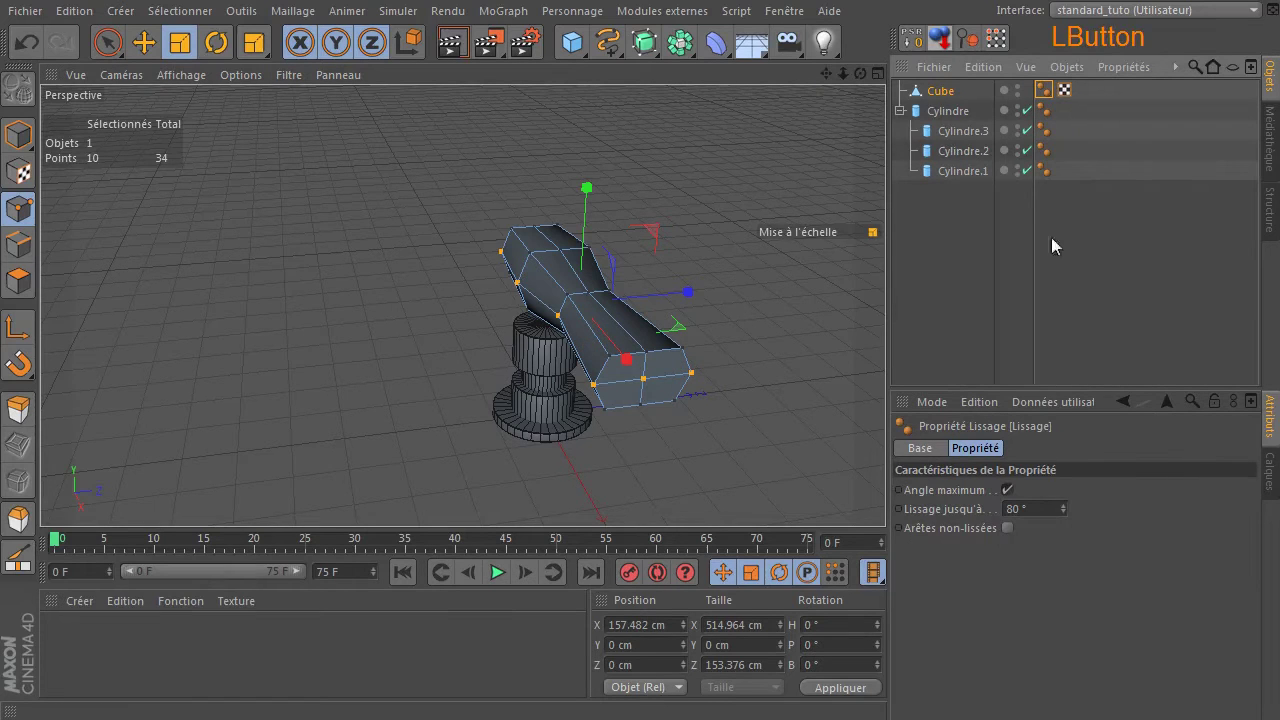
pyautogui.doubleClick(1025, 508)
pyautogui.write('6')
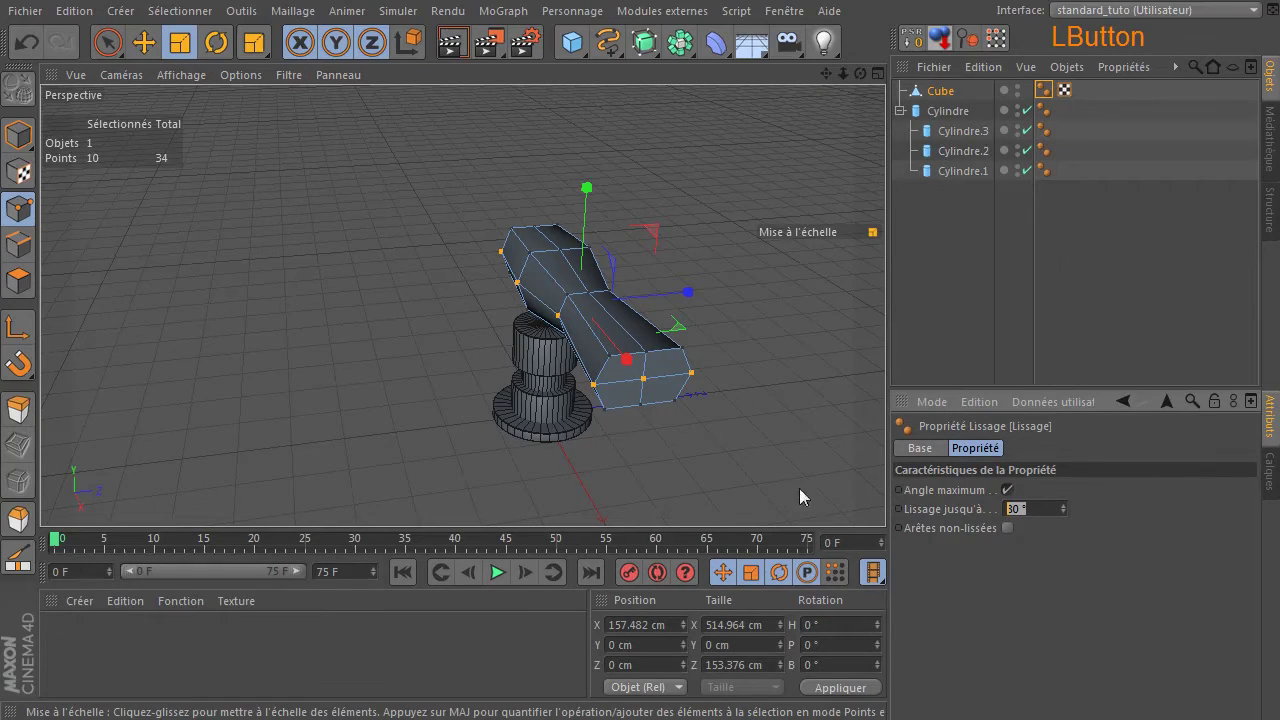
pyautogui.write('0')
pyautogui.press('Return')
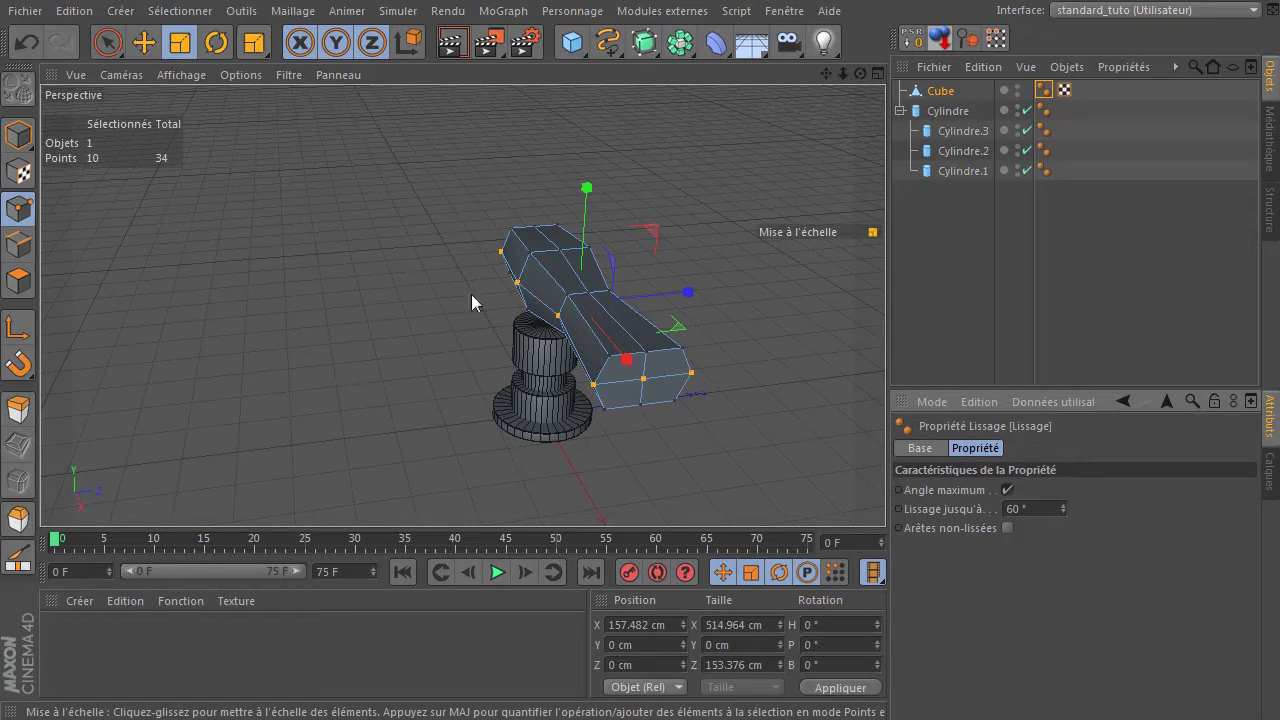
# - Select the -X end-face points plus the adjacent loop and scale them to about 221 cm along Z and 134 cm along Y
pyautogui.moveTo(860, 73); pyautogui.dragTo(800, 76)
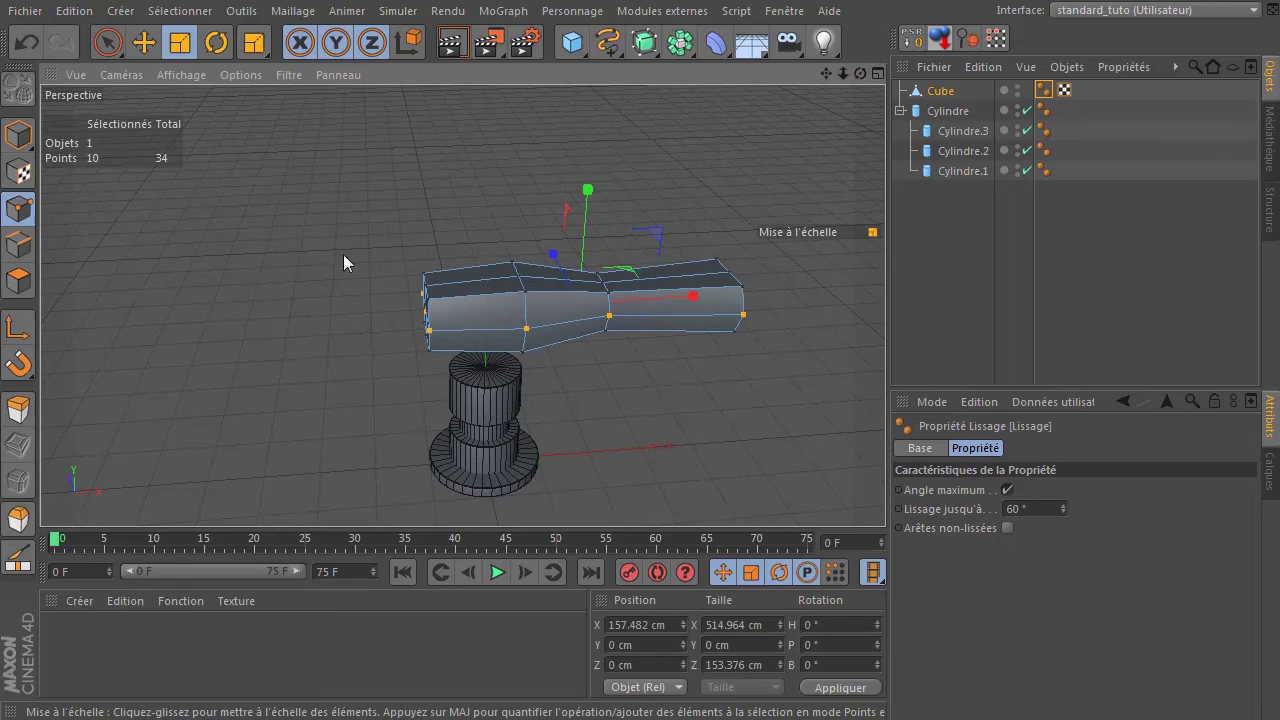
pyautogui.click(108, 42)
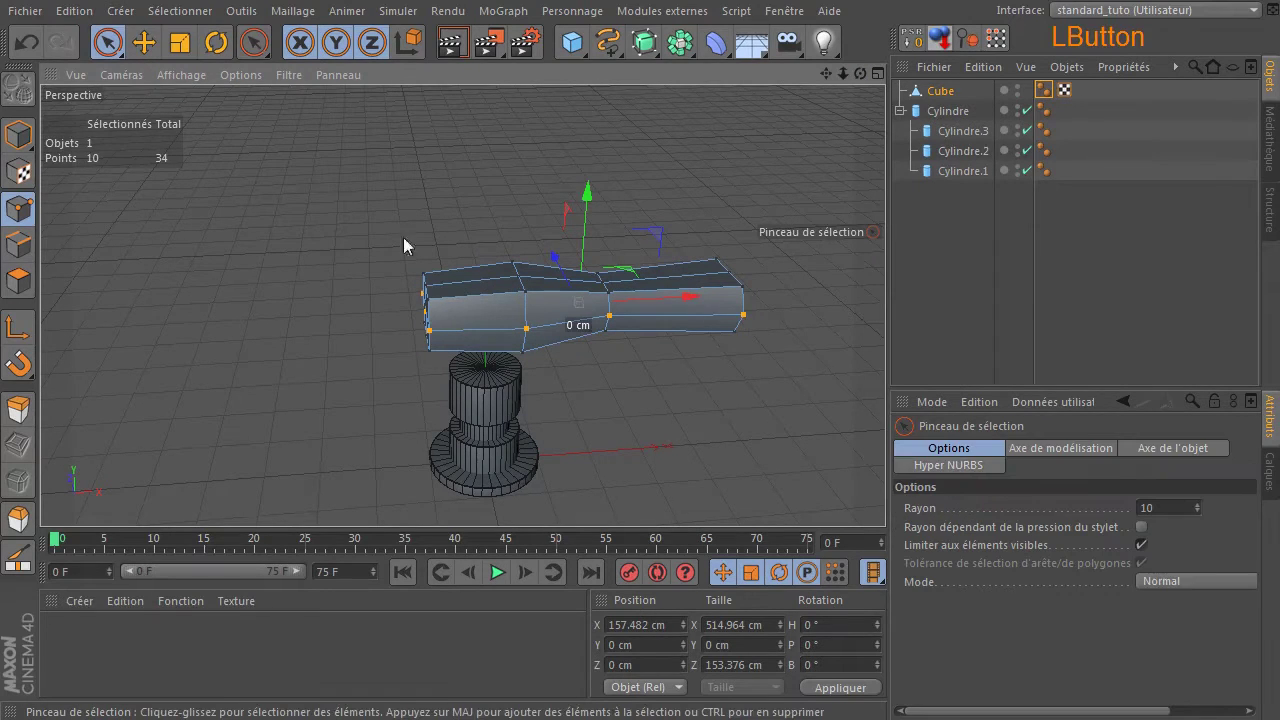
pyautogui.click(231, 270)
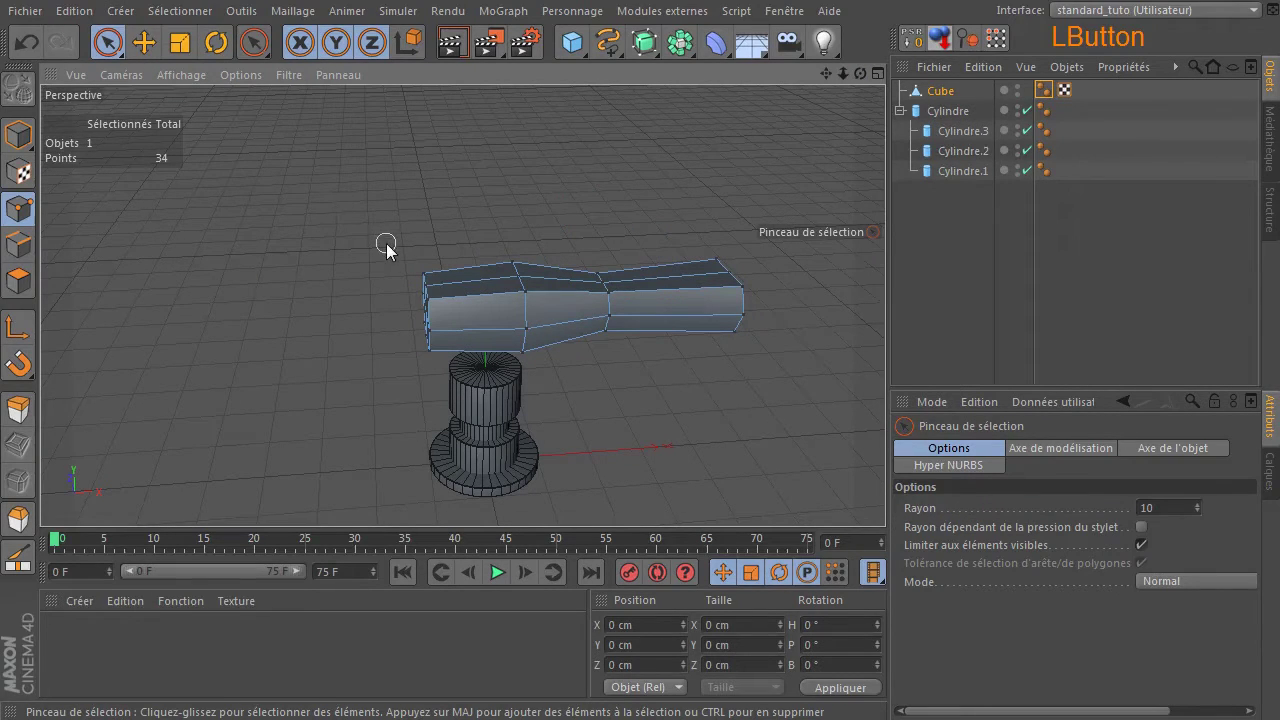
pyautogui.click(423, 276)
pyautogui.moveTo(432, 343); pyautogui.dragTo(431, 356)
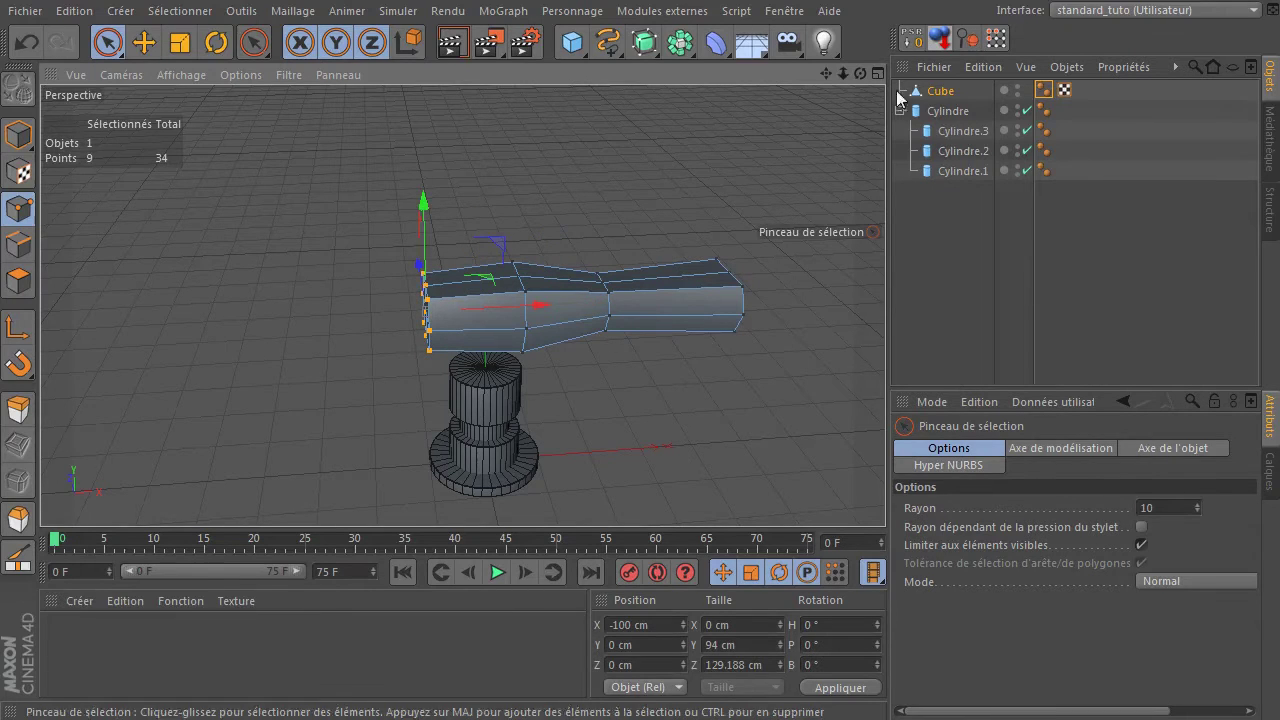
pyautogui.moveTo(861, 75)
pyautogui.mouseDown()
pyautogui.moveTo(930, 78)
pyautogui.moveTo(750, 82)
pyautogui.mouseUp()
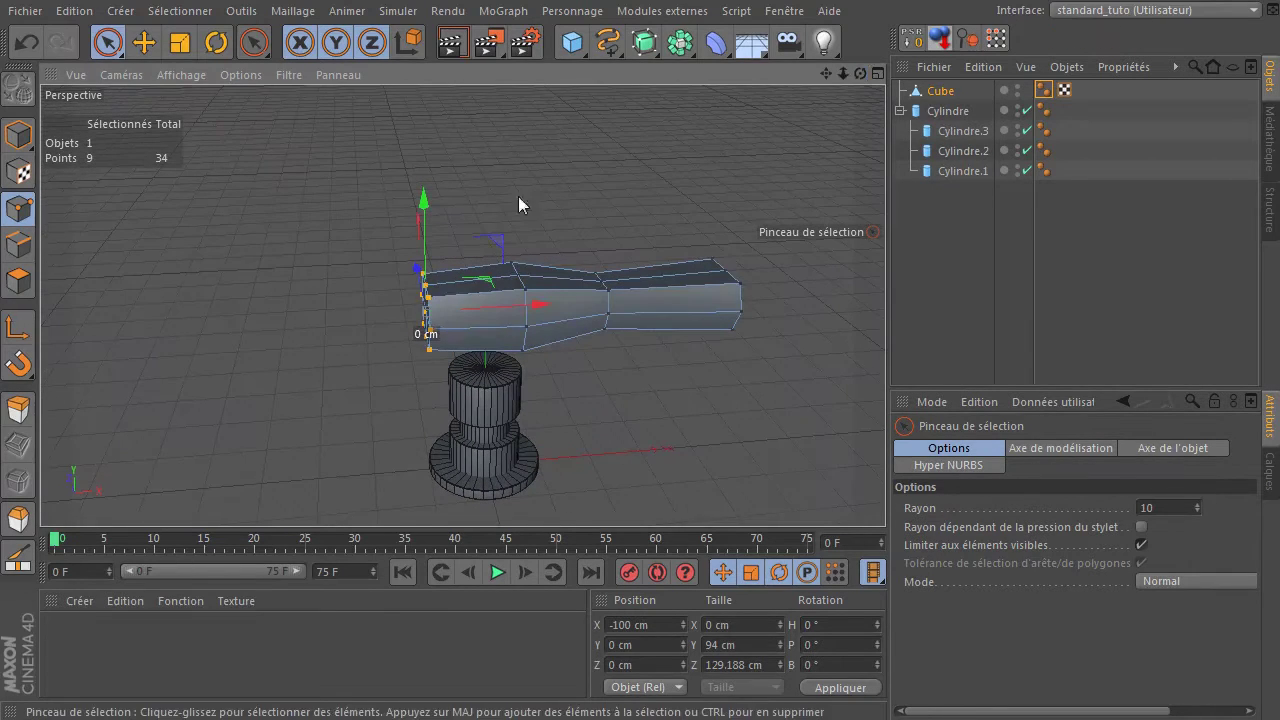
pyautogui.press('u')
pyautogui.press('l')
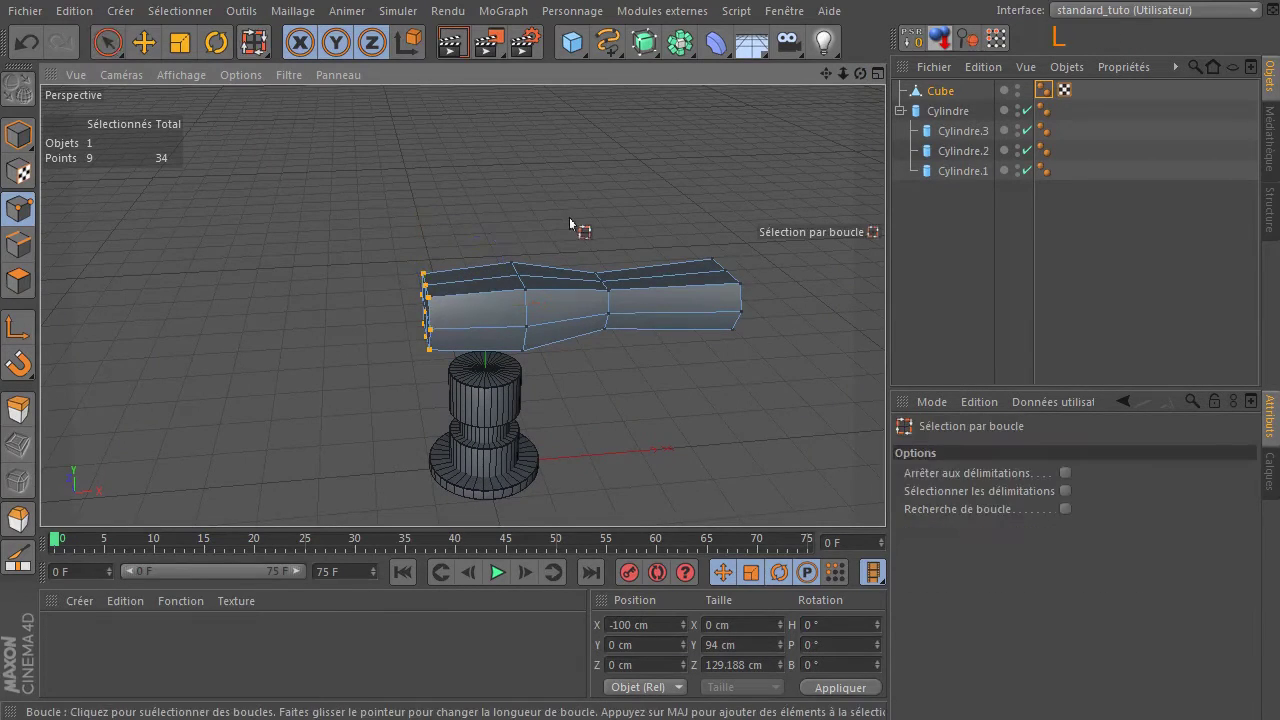
pyautogui.keyDown('shift'); pyautogui.click(530, 327); pyautogui.keyUp('shift')
pyautogui.click(180, 42)
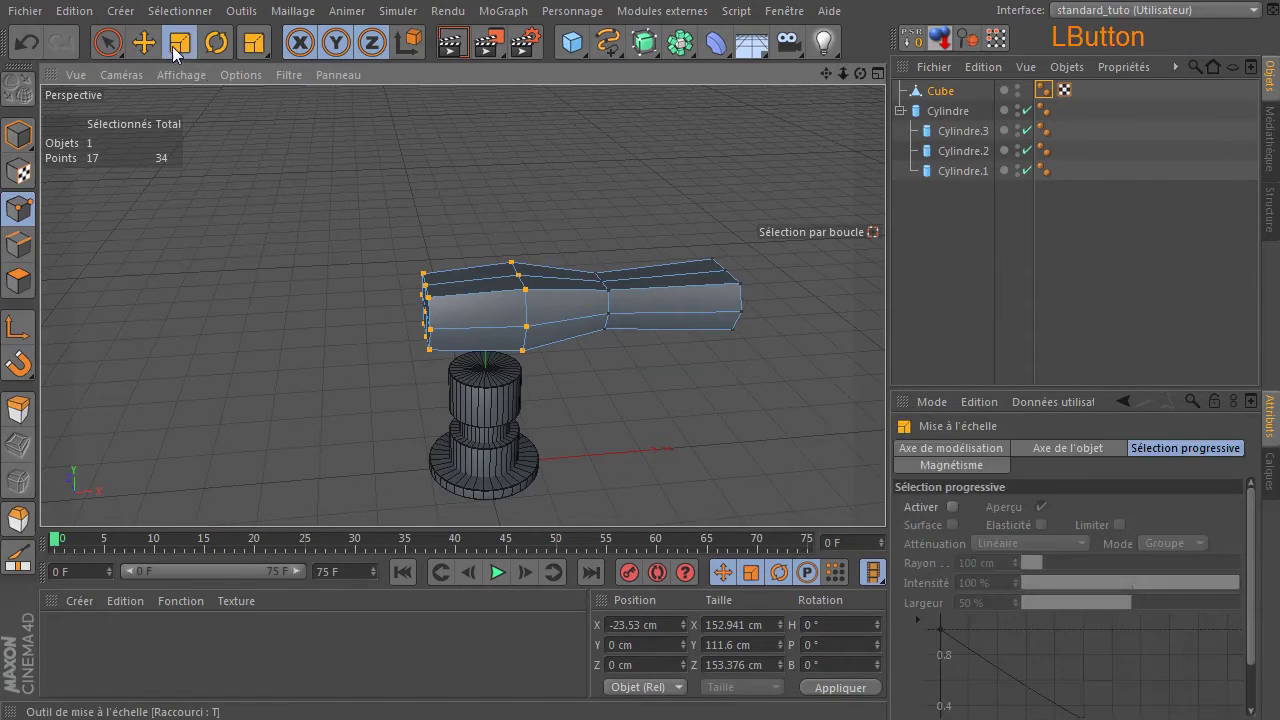
pyautogui.moveTo(860, 75); pyautogui.dragTo(715, 86)
pyautogui.moveTo(574, 290); pyautogui.dragTo(619, 301)
pyautogui.moveTo(472, 193); pyautogui.dragTo(471, 174)
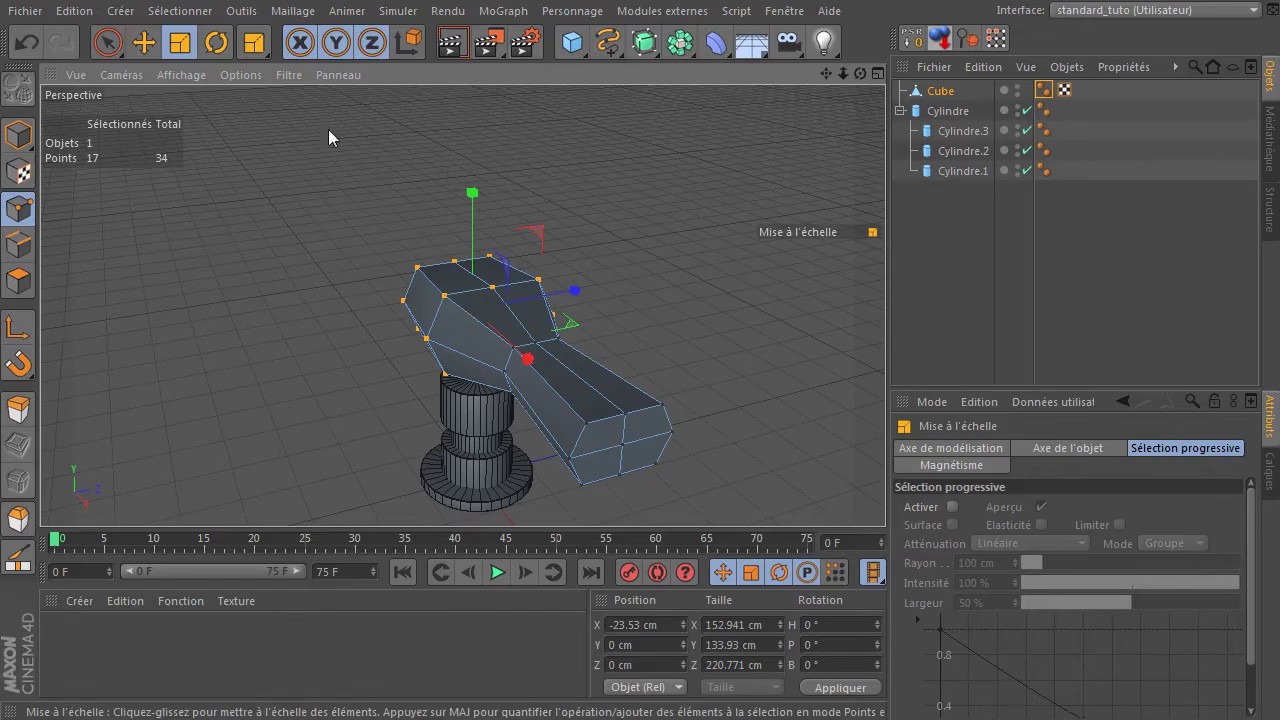
# - Select the four polygons of the cube mesh's -X end face and inset them by about 14.7 cm with Extrude Inner
pyautogui.click(106, 43)
pyautogui.click(215, 218)
pyautogui.moveTo(860, 74); pyautogui.dragTo(860, 74)
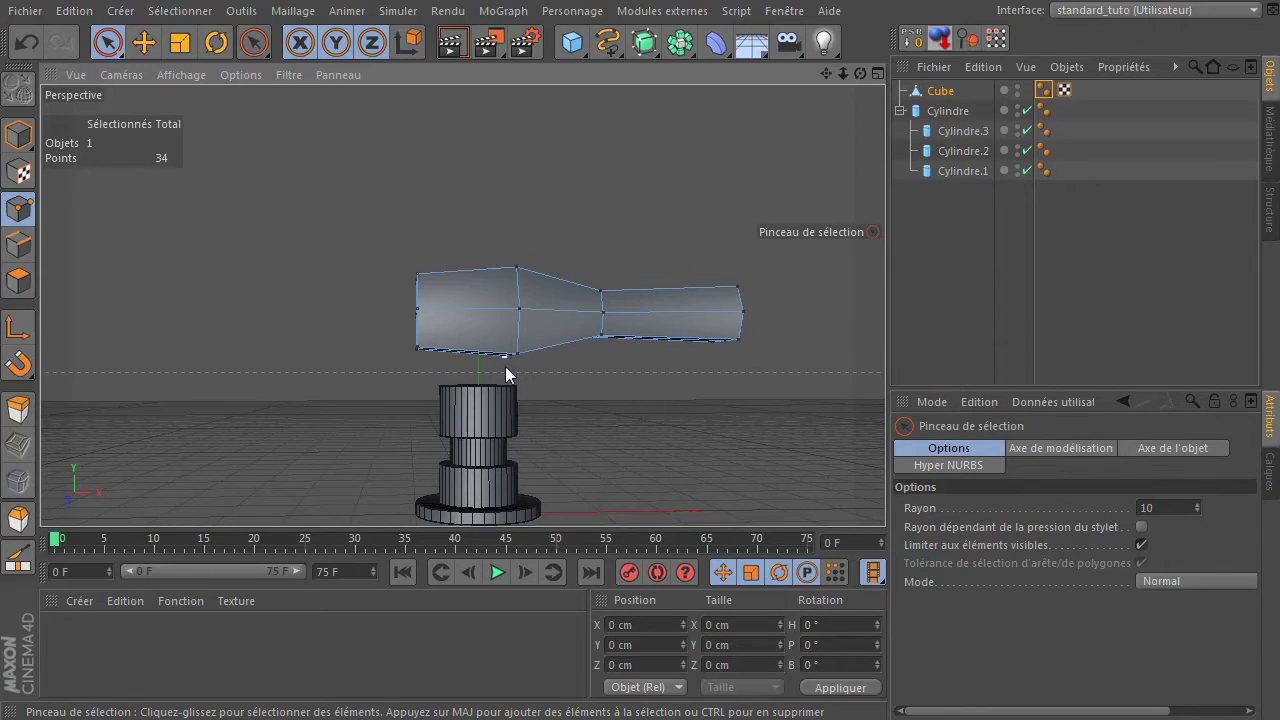
pyautogui.keyDown('ctrl'); pyautogui.scroll(5, 505, 366); pyautogui.keyUp('ctrl')
pyautogui.moveTo(860, 74); pyautogui.dragTo(860, 74)
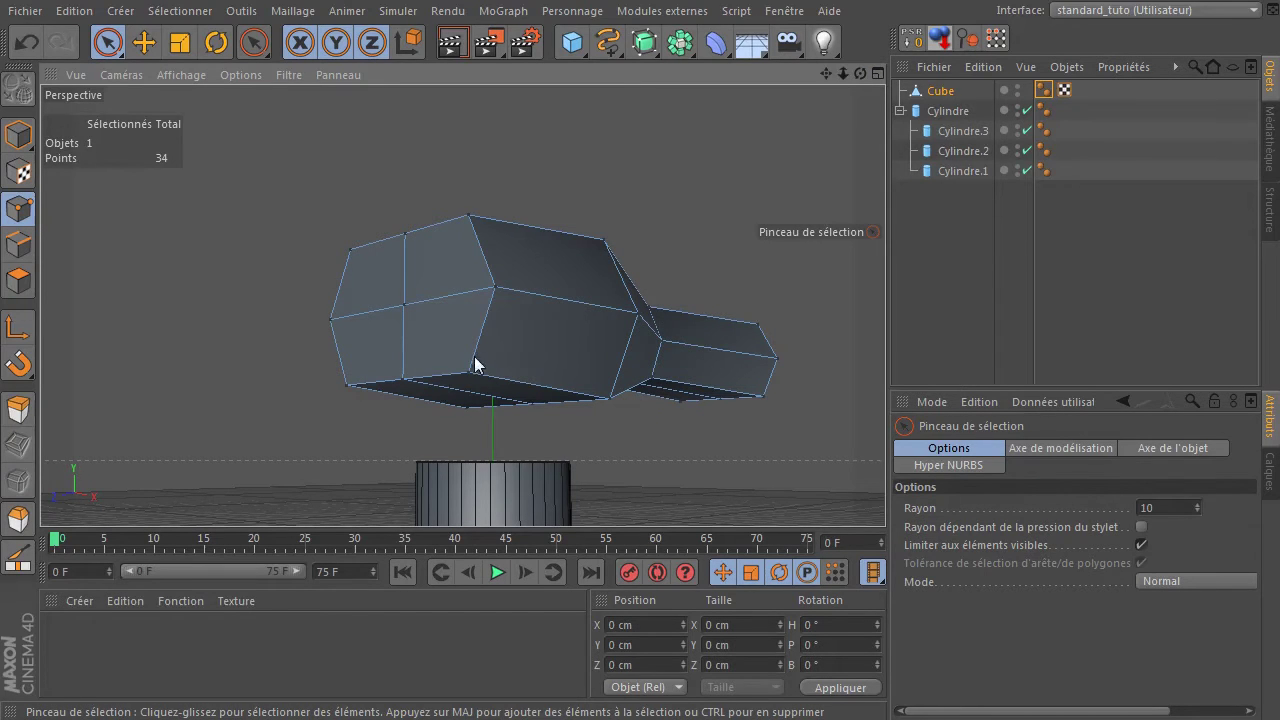
pyautogui.click(18, 281)
pyautogui.moveTo(350, 342)
pyautogui.mouseDown()
pyautogui.moveTo(372, 313)
pyautogui.moveTo(414, 300)
pyautogui.moveTo(361, 278)
pyautogui.mouseUp()
pyautogui.moveTo(856, 75); pyautogui.dragTo(856, 75)
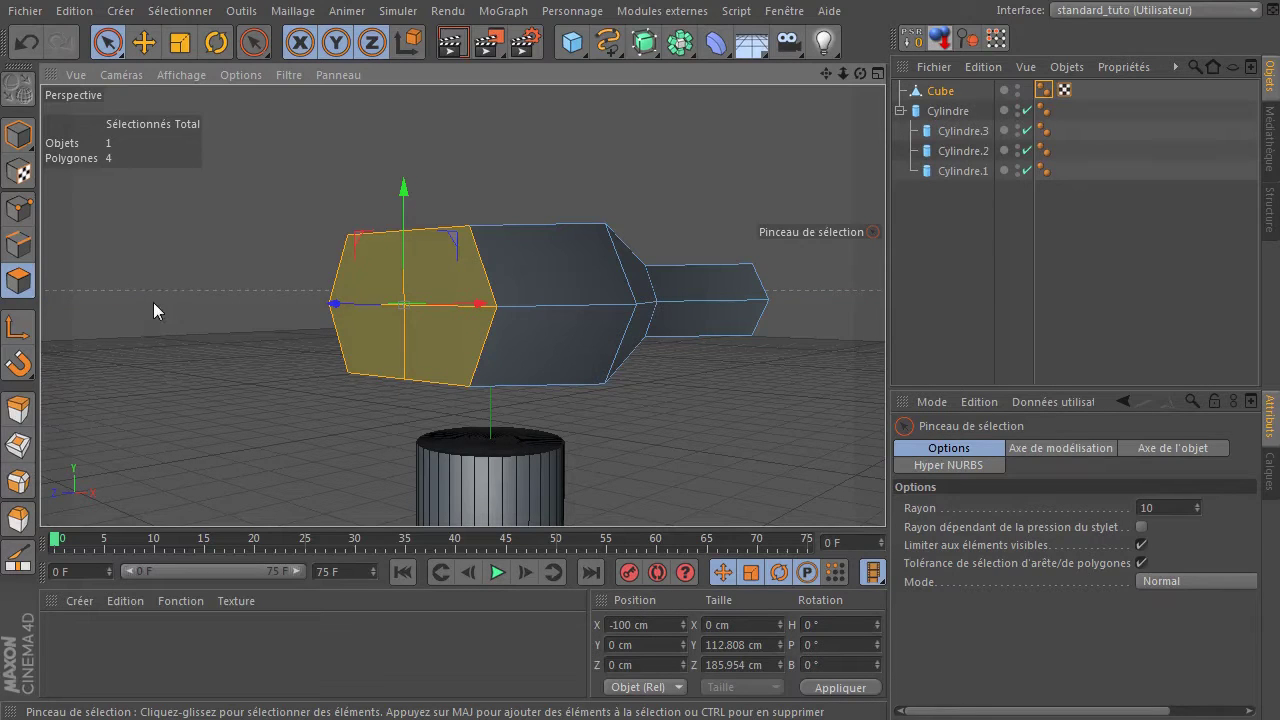
pyautogui.press('i')
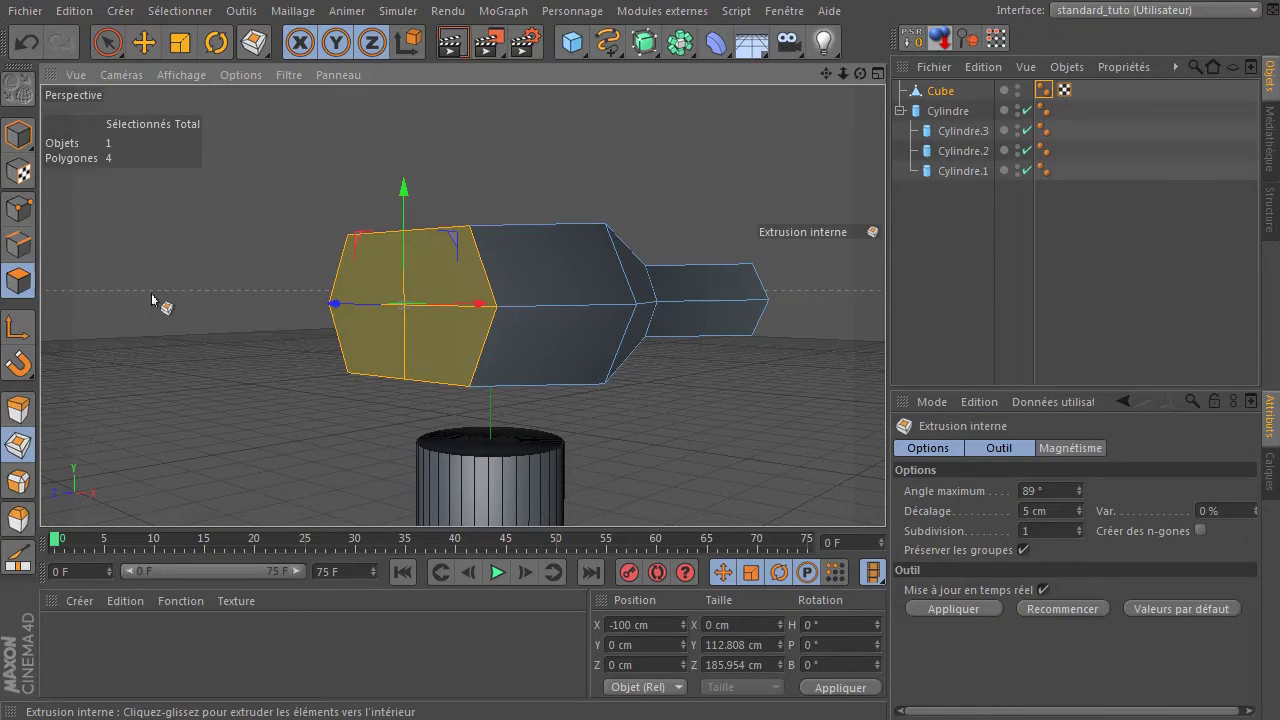
pyautogui.moveTo(197, 224); pyautogui.dragTo(212, 224)
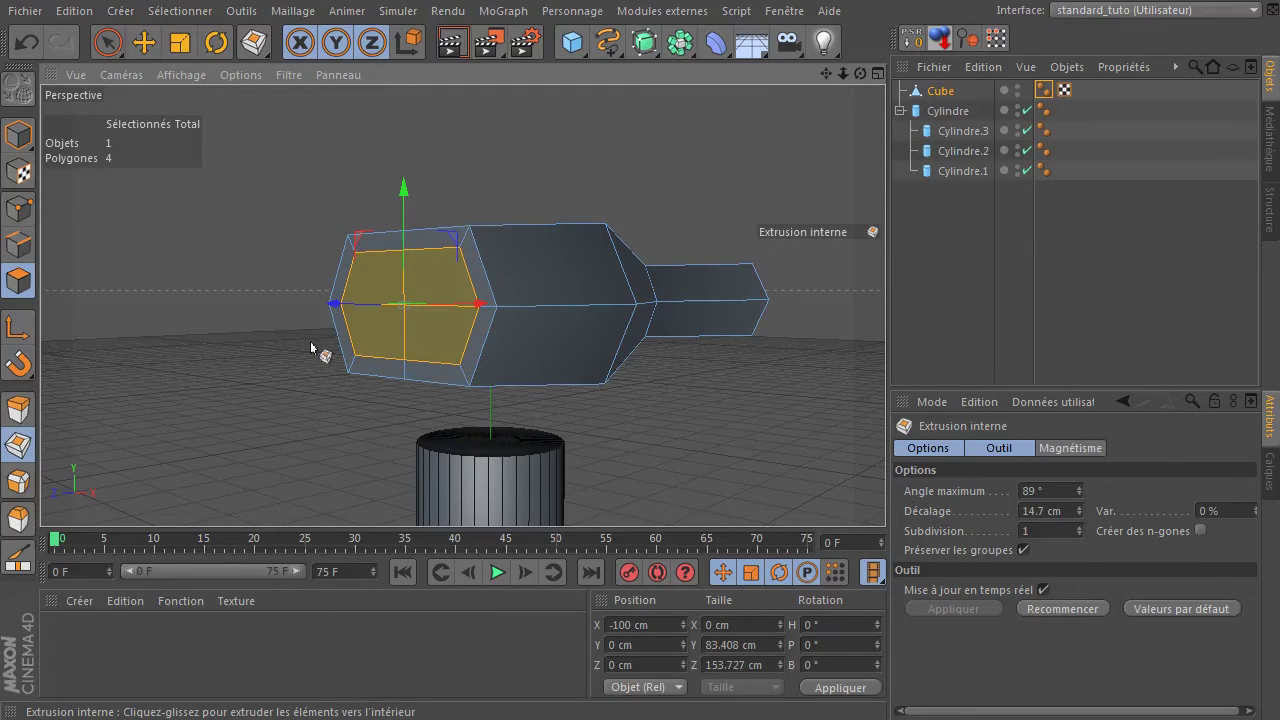
pyautogui.click(108, 42)
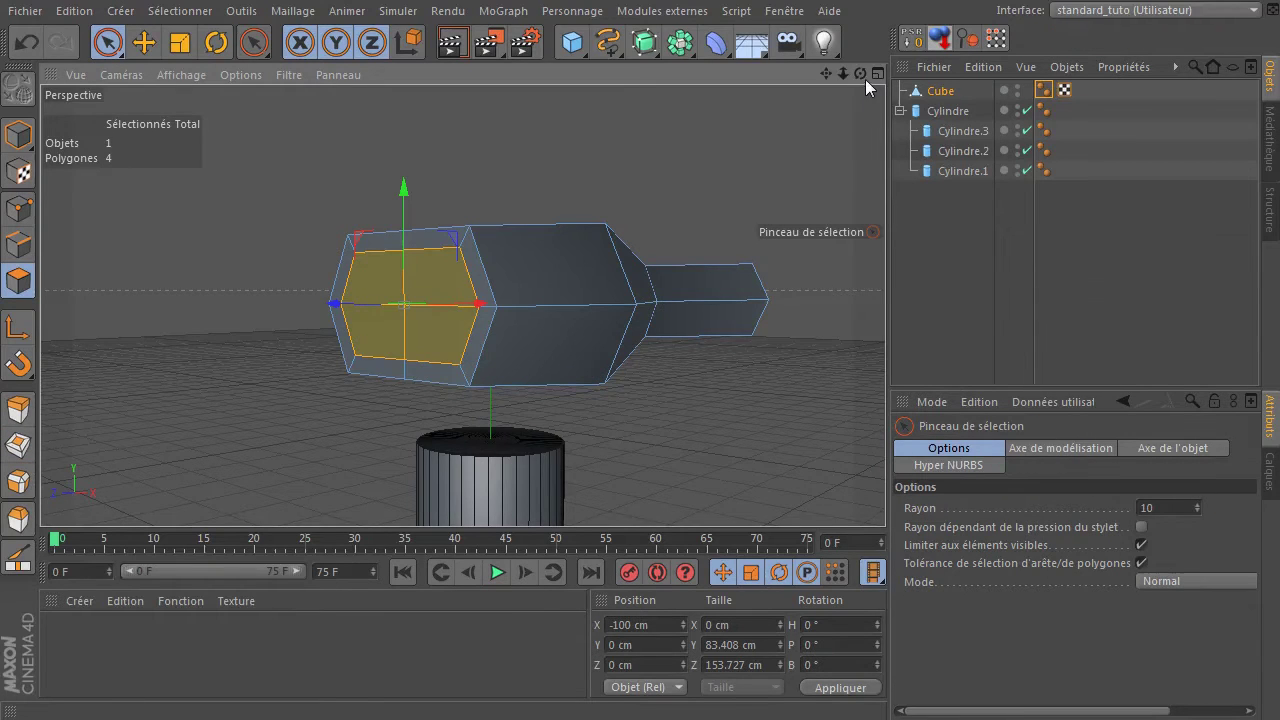
# - Extrude the inset end face outward to about X -126.7 cm and scale it to about 69.5 cm along Y and 128 cm along Z
pyautogui.moveTo(861, 75); pyautogui.dragTo(880, 100)
pyautogui.click(144, 42)
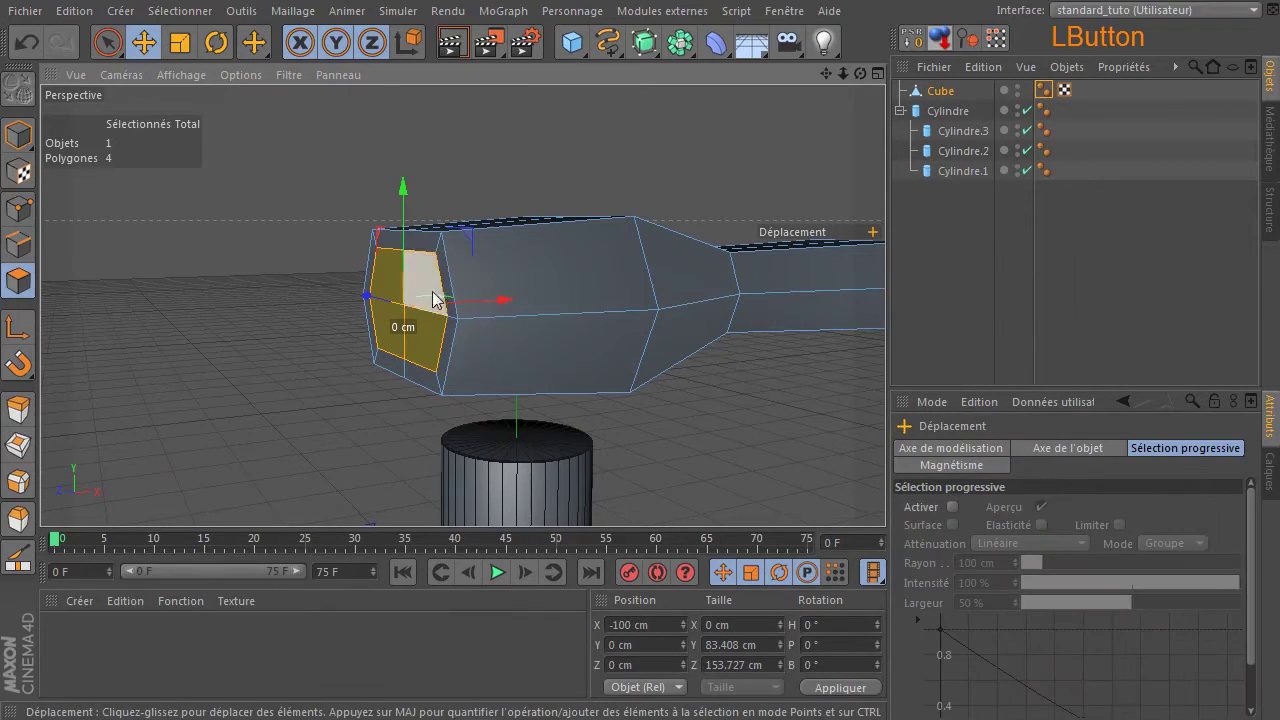
pyautogui.keyDown('ctrl'); pyautogui.moveTo(500, 298); pyautogui.dragTo(472, 313); pyautogui.keyUp('ctrl')
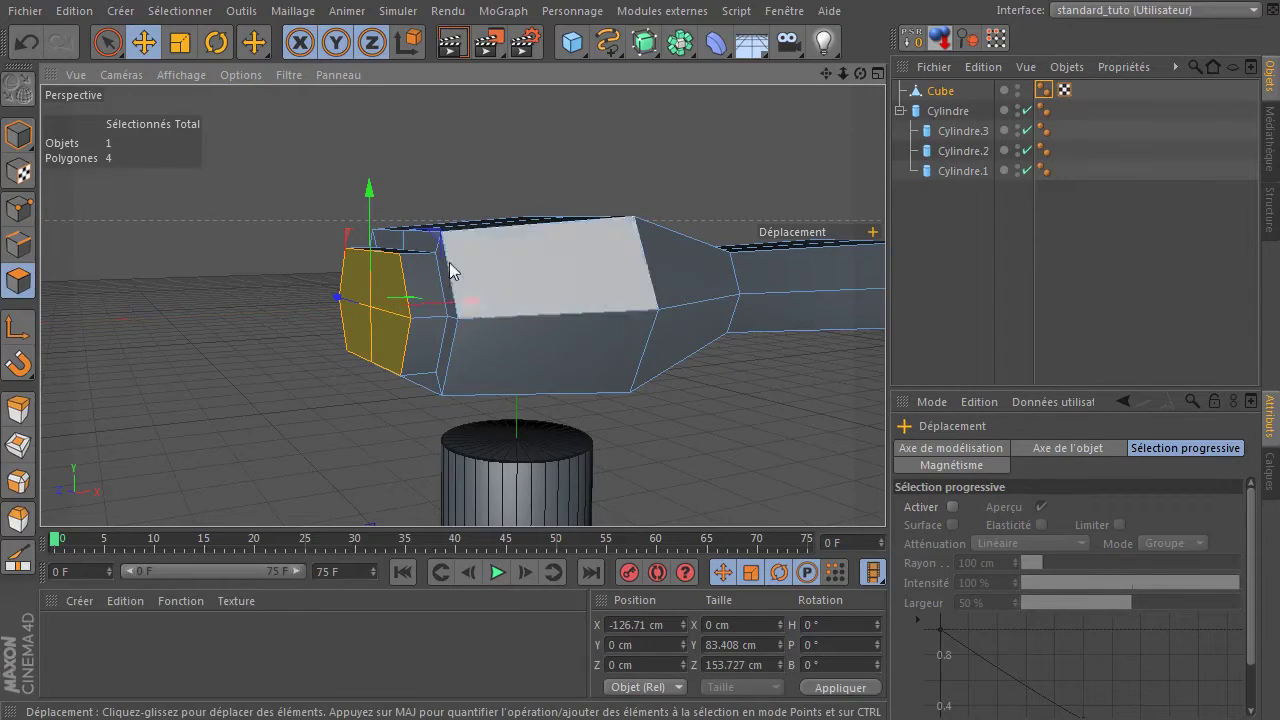
pyautogui.click(181, 44)
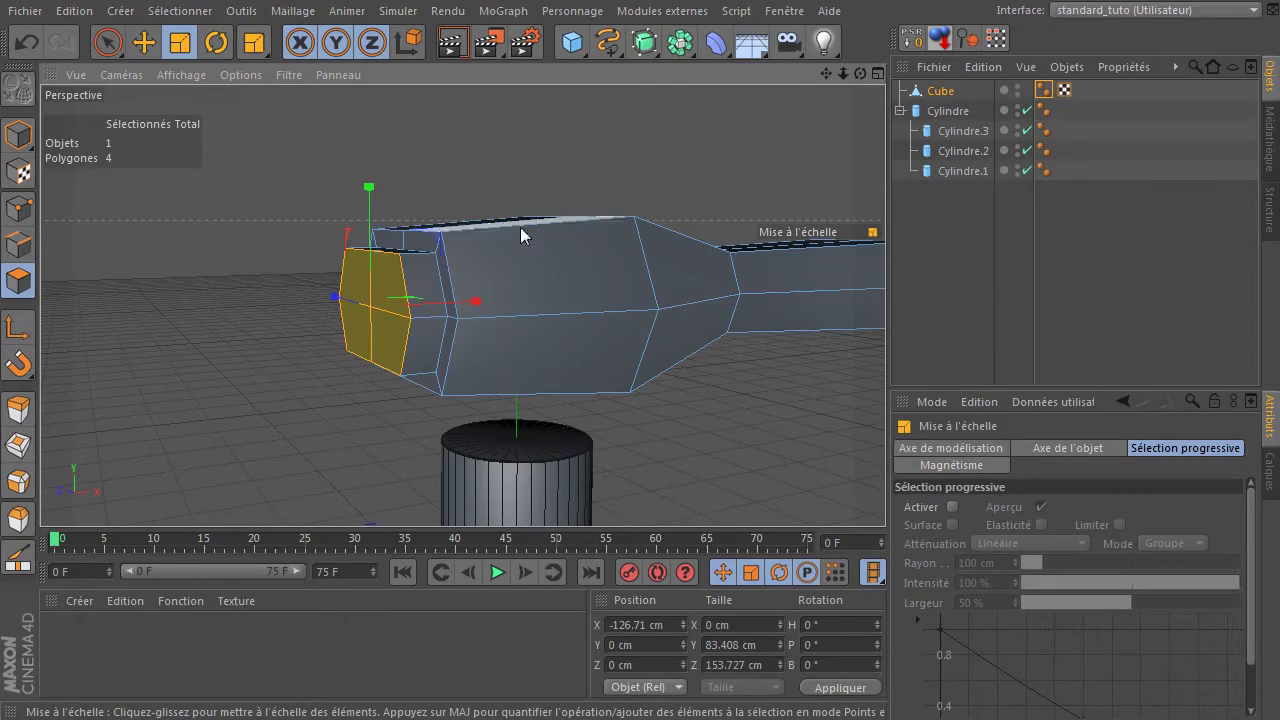
pyautogui.moveTo(863, 73); pyautogui.dragTo(1005, 105)
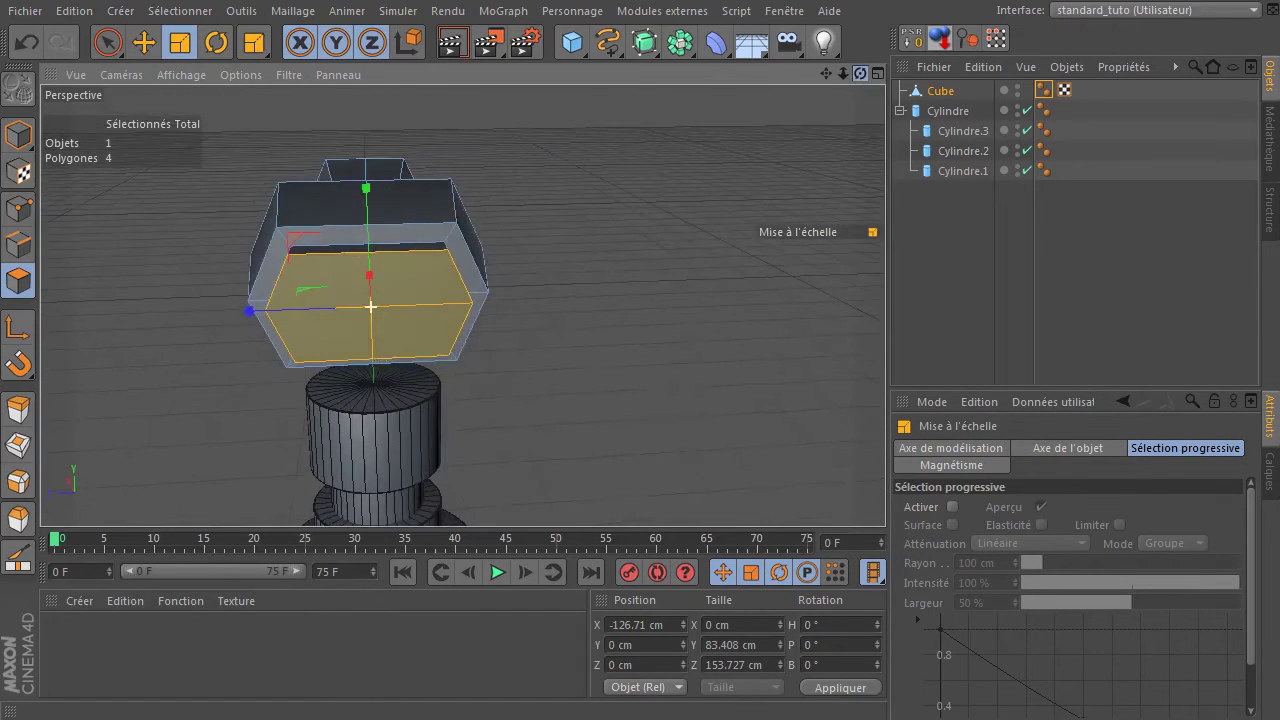
pyautogui.moveTo(305, 249); pyautogui.dragTo(86, 198)
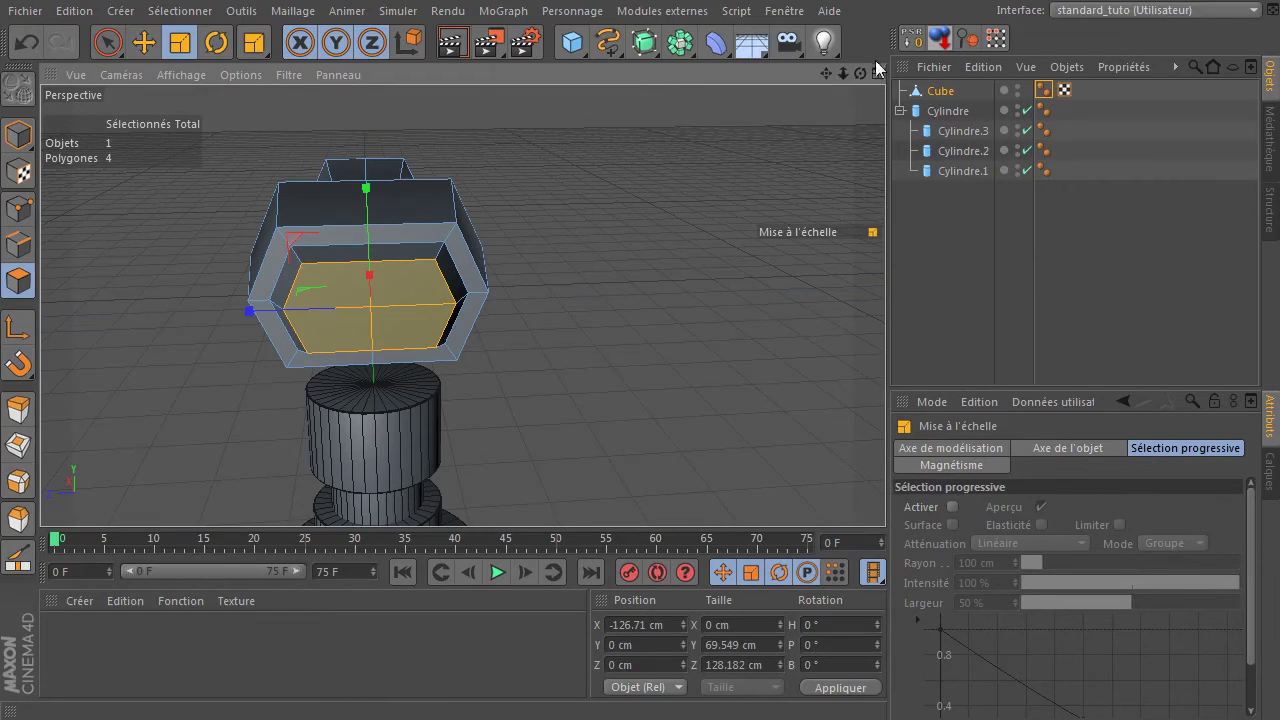
# - Select the two polygons on the underside of the mesh's wide section and inset them by about 28.3 cm with Extrude Inner
pyautogui.moveTo(858, 74); pyautogui.dragTo(826, 112)
pyautogui.moveTo(860, 73); pyautogui.dragTo(938, 97)
pyautogui.moveTo(370, 307)
pyautogui.keyDown('alt'); pyautogui.mouseDown()
pyautogui.moveTo(402, 320)
pyautogui.moveTo(370, 307)
pyautogui.mouseUp(); pyautogui.keyUp('alt')
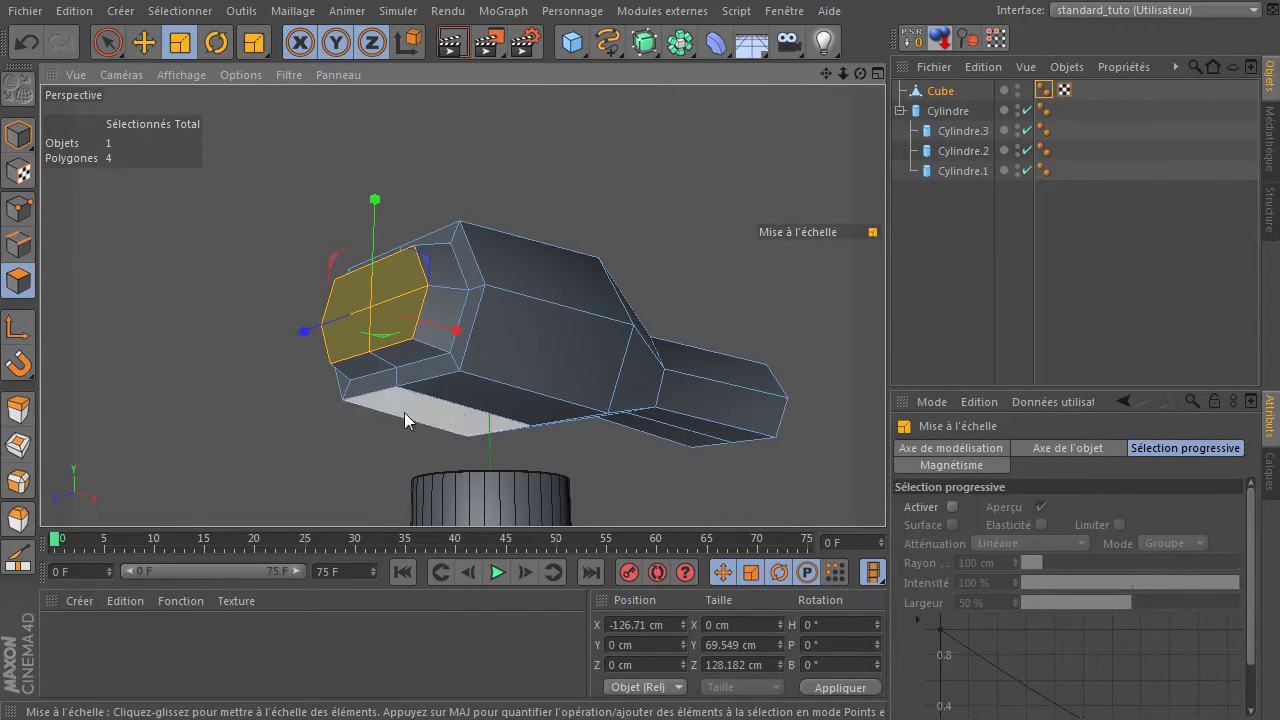
pyautogui.click(109, 43)
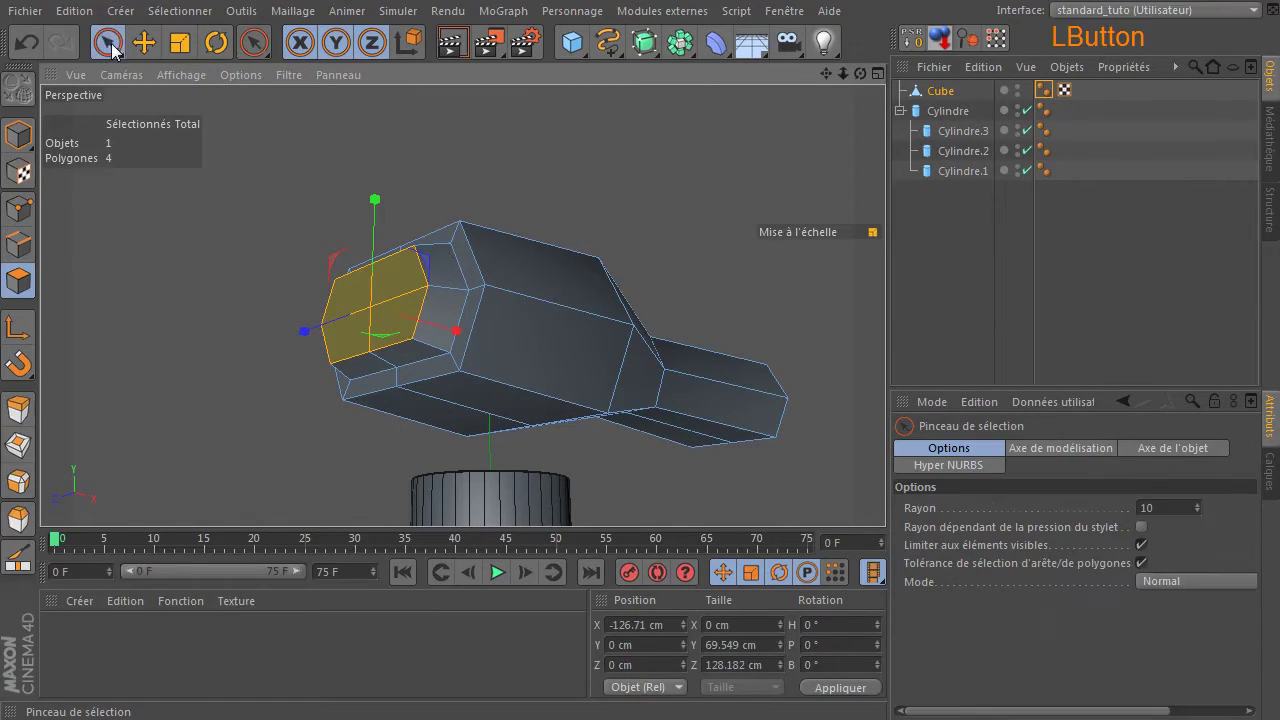
pyautogui.click(454, 408)
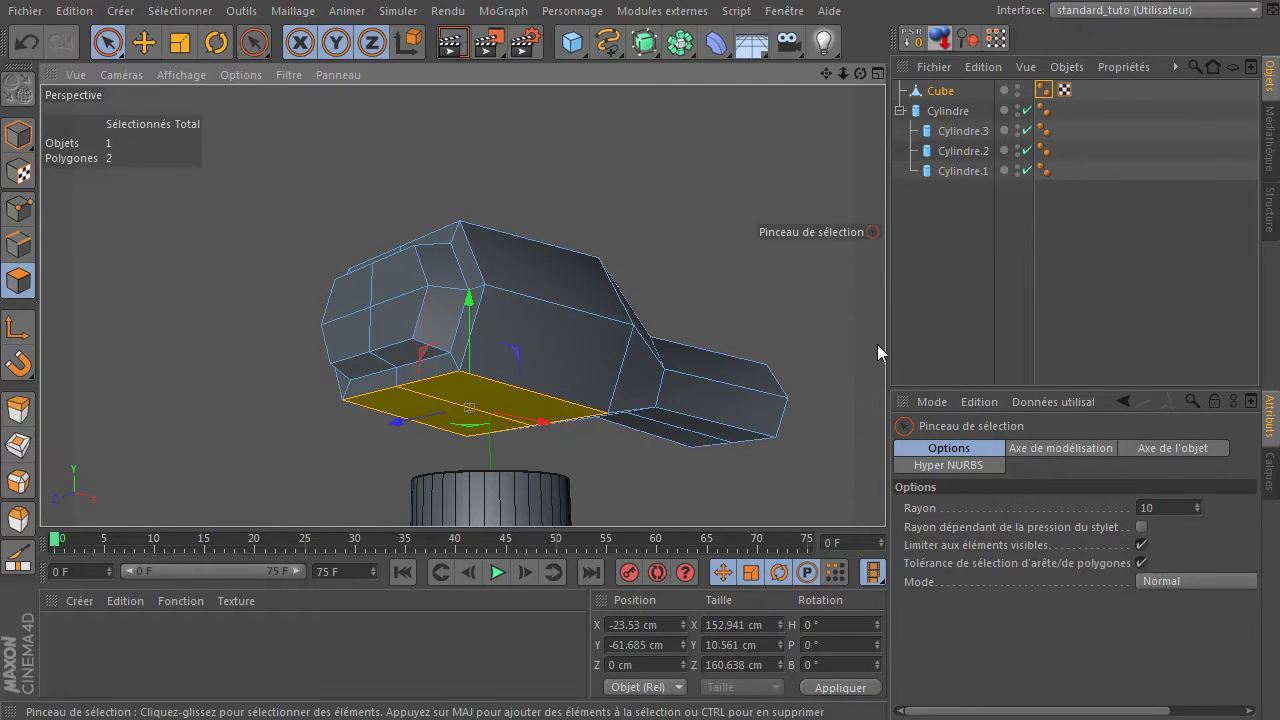
pyautogui.press('i')
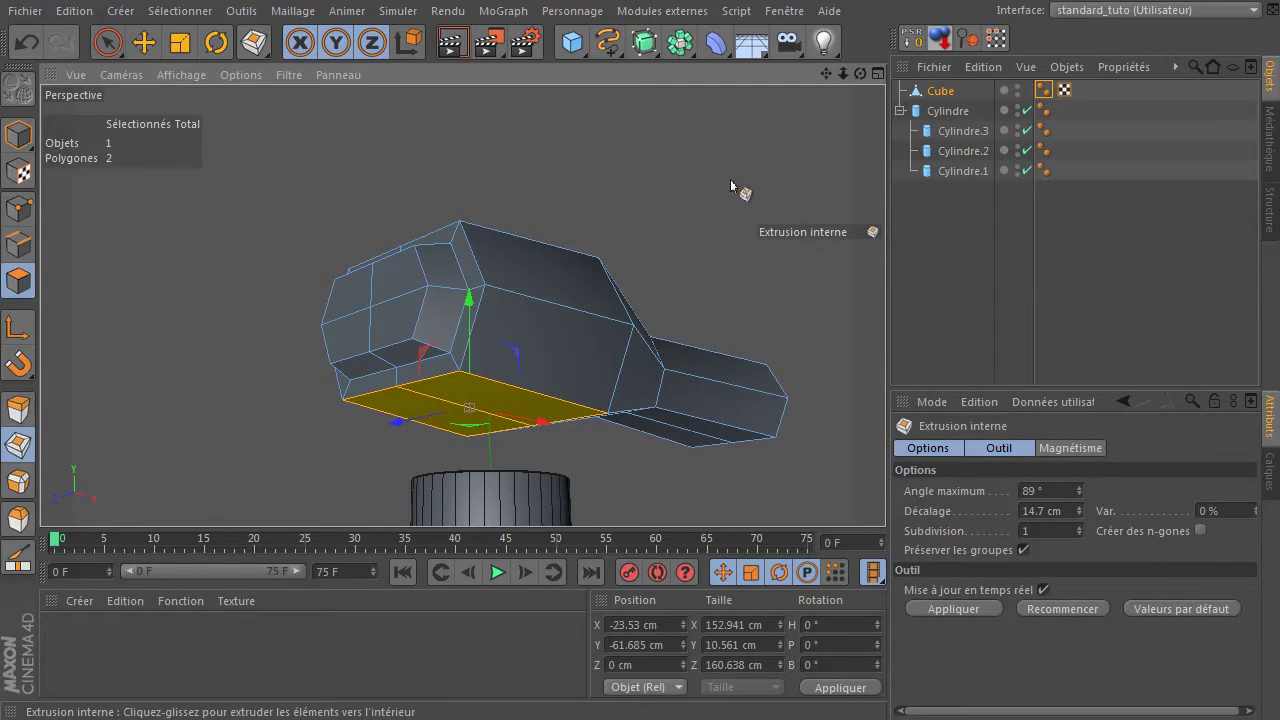
pyautogui.moveTo(748, 170); pyautogui.dragTo(800, 172)
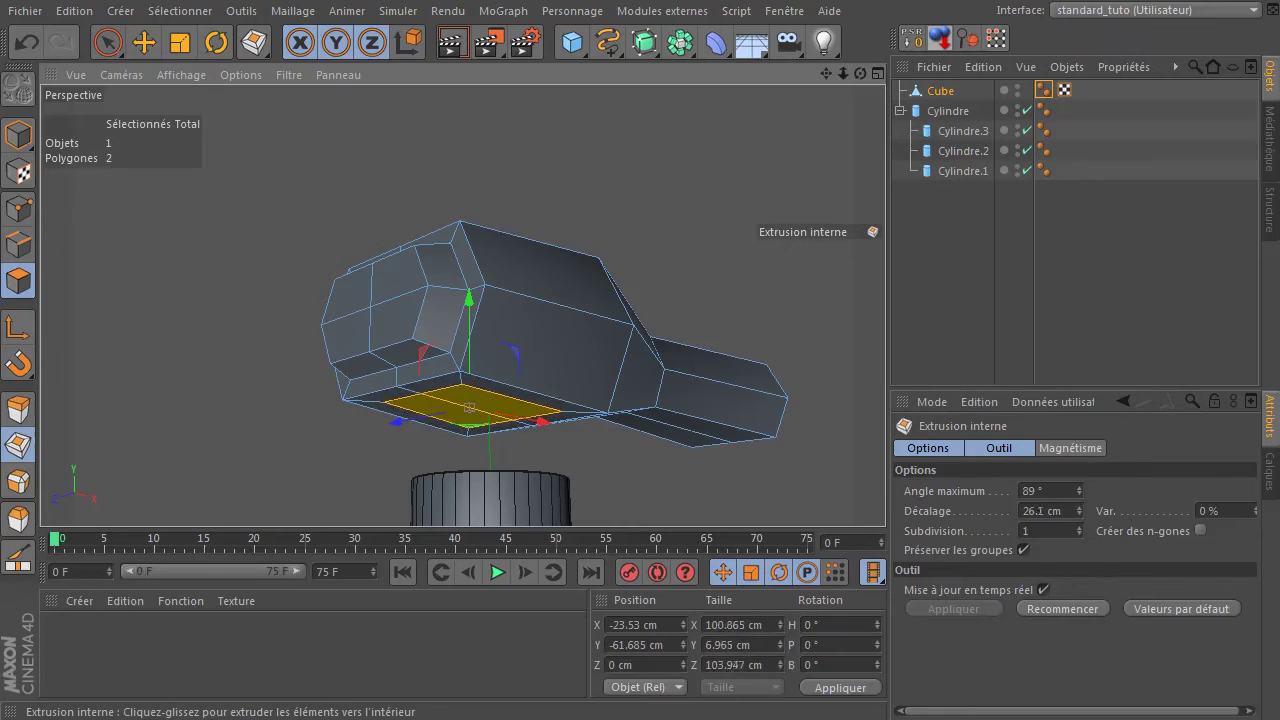
# - Extrude the inset underside face downward to about Y -86.4 cm, toward the top cylinder
pyautogui.moveTo(860, 74); pyautogui.dragTo(774, 56)
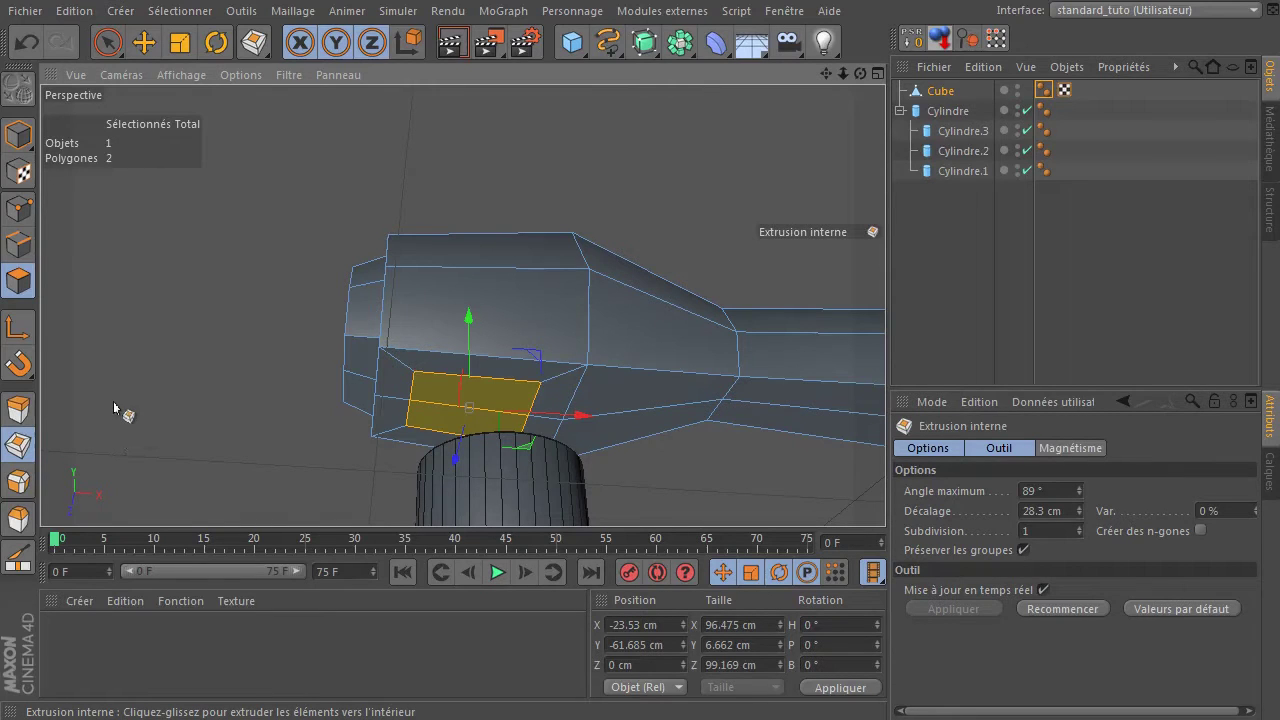
pyautogui.click(143, 42)
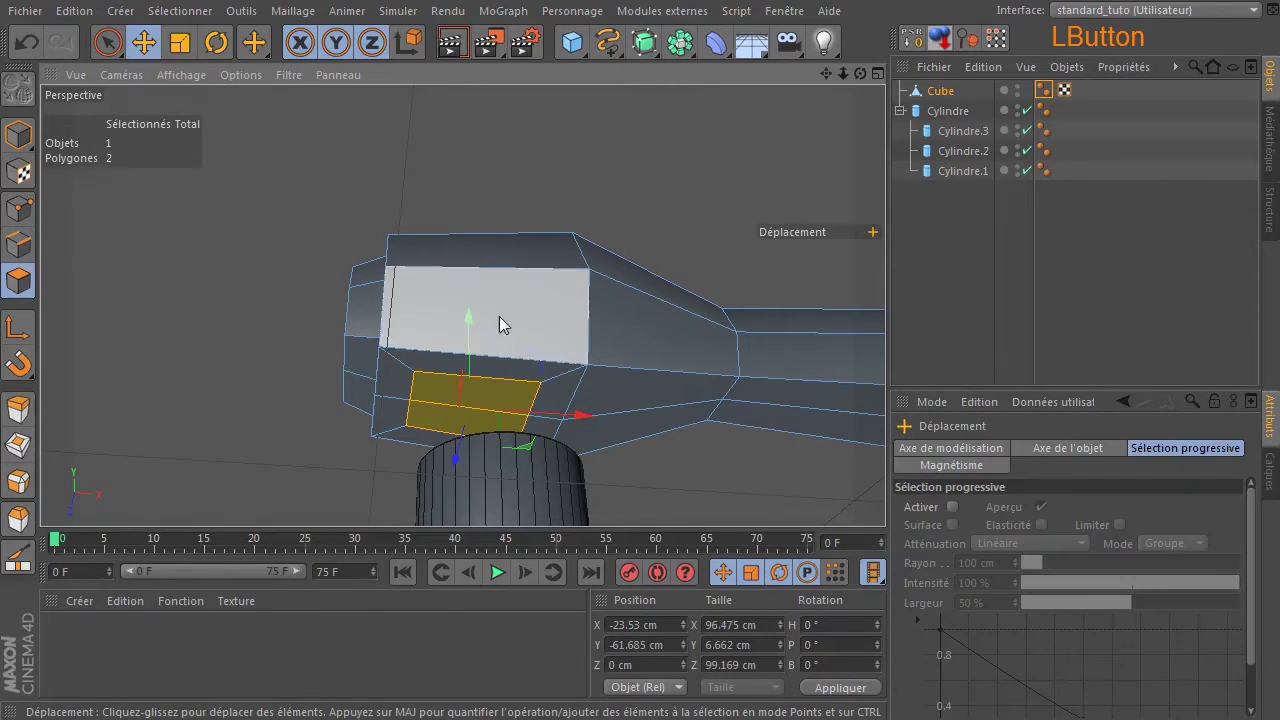
pyautogui.keyDown('ctrl'); pyautogui.moveTo(469, 321); pyautogui.dragTo(461, 346); pyautogui.keyUp('ctrl')
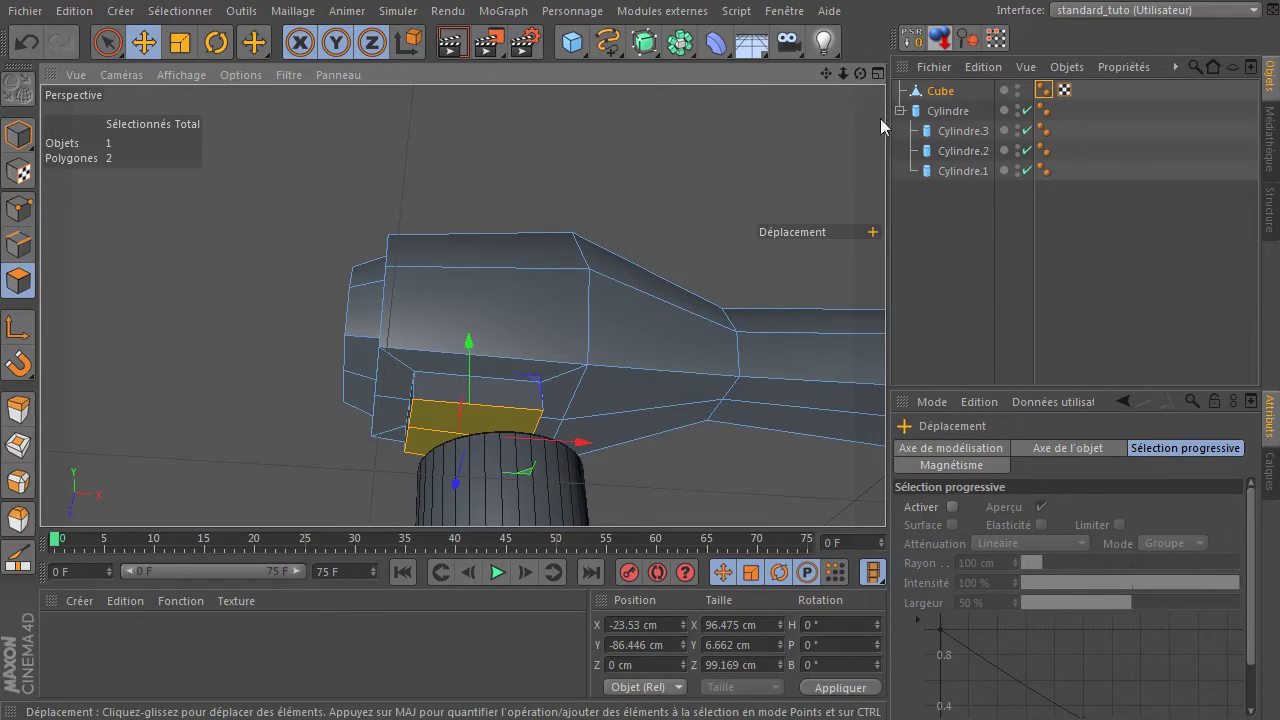
# - Convert the extruded underside face's selection to its six points and flatten them to a Y size of 0 cm
pyautogui.moveTo(865, 74); pyautogui.dragTo(836, 129)
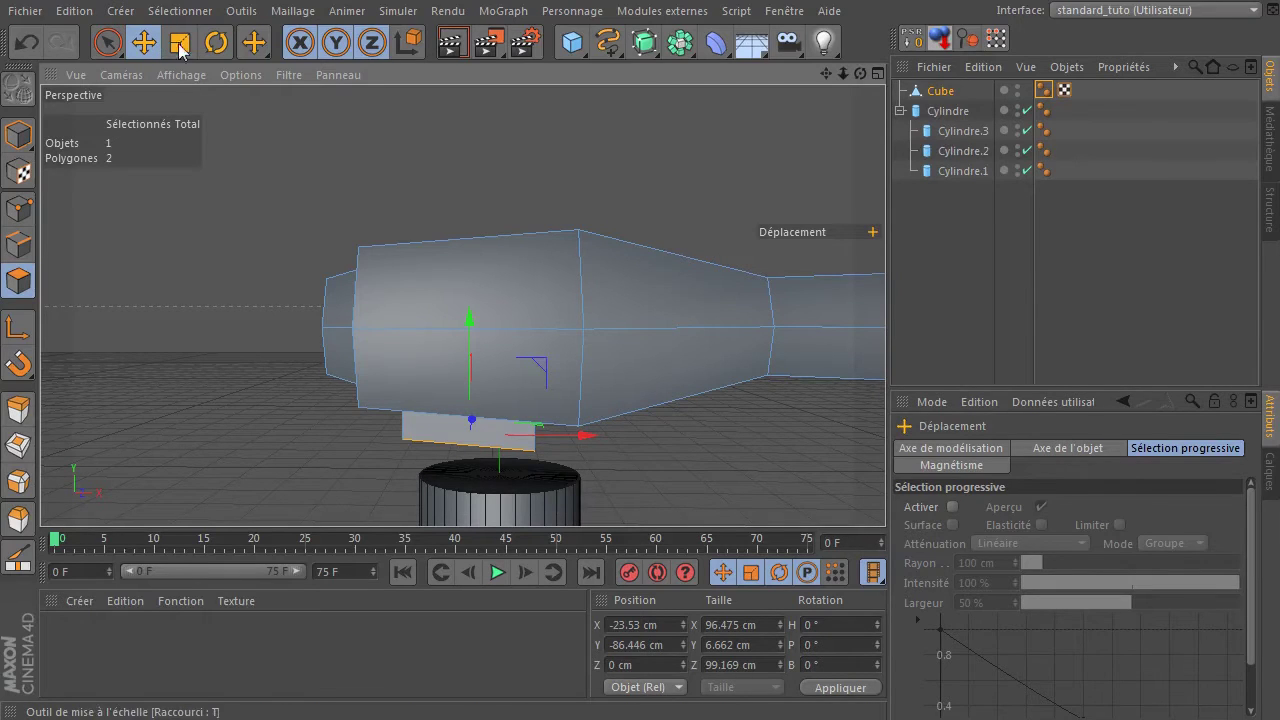
pyautogui.click(20, 212)
pyautogui.keyDown('alt'); pyautogui.moveTo(497, 375); pyautogui.dragTo(491, 436); pyautogui.keyUp('alt')
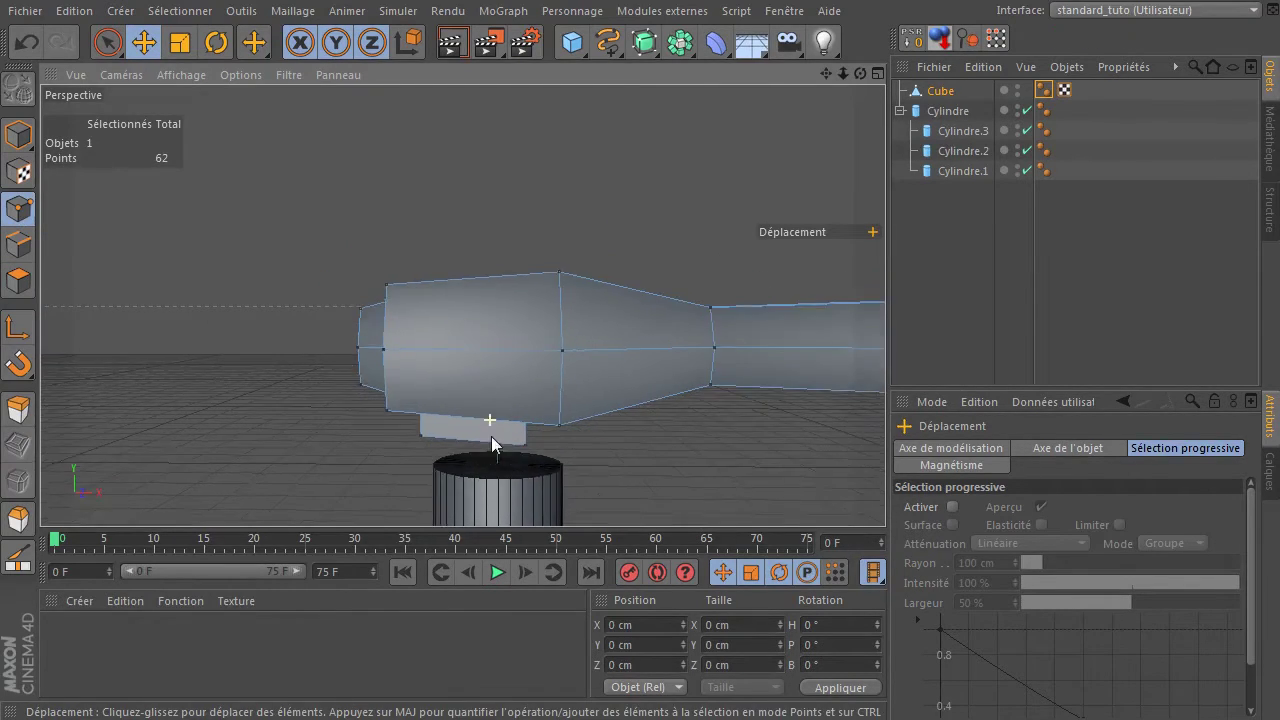
pyautogui.moveTo(862, 73); pyautogui.dragTo(882, 16)
pyautogui.click(20, 283)
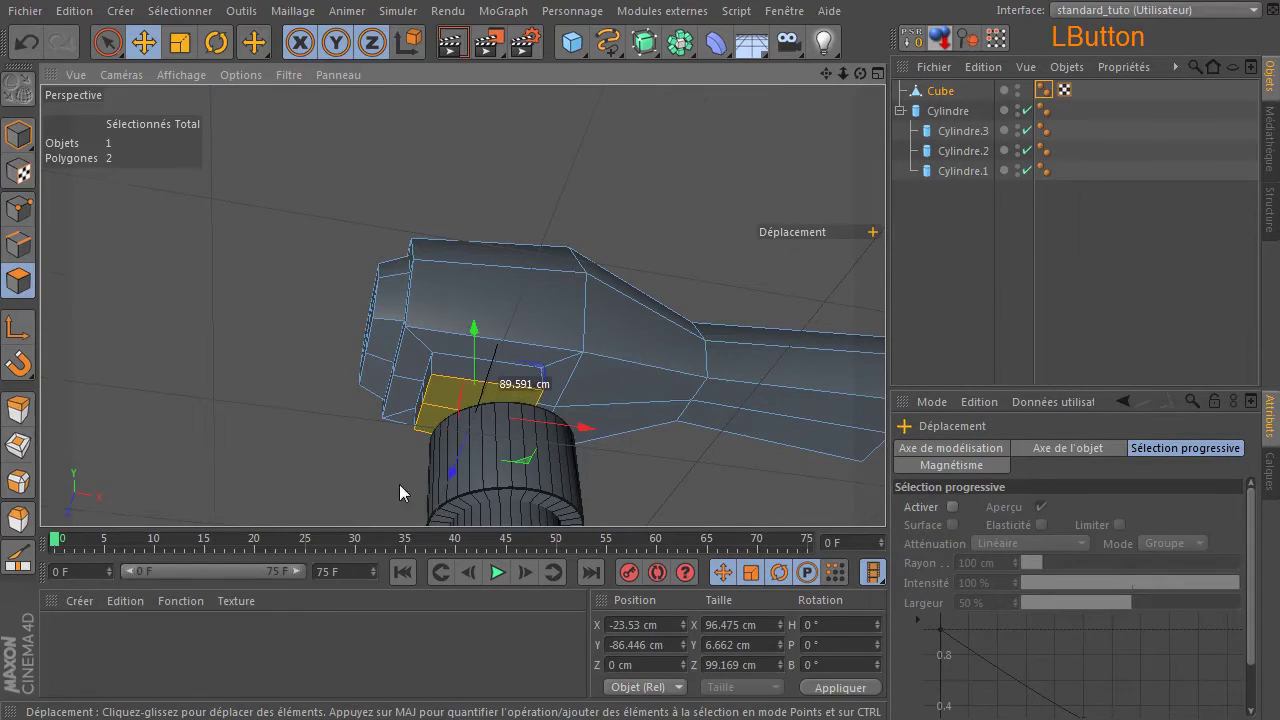
pyautogui.scroll(5, 400, 482)
pyautogui.moveTo(828, 76); pyautogui.dragTo(852, 114)
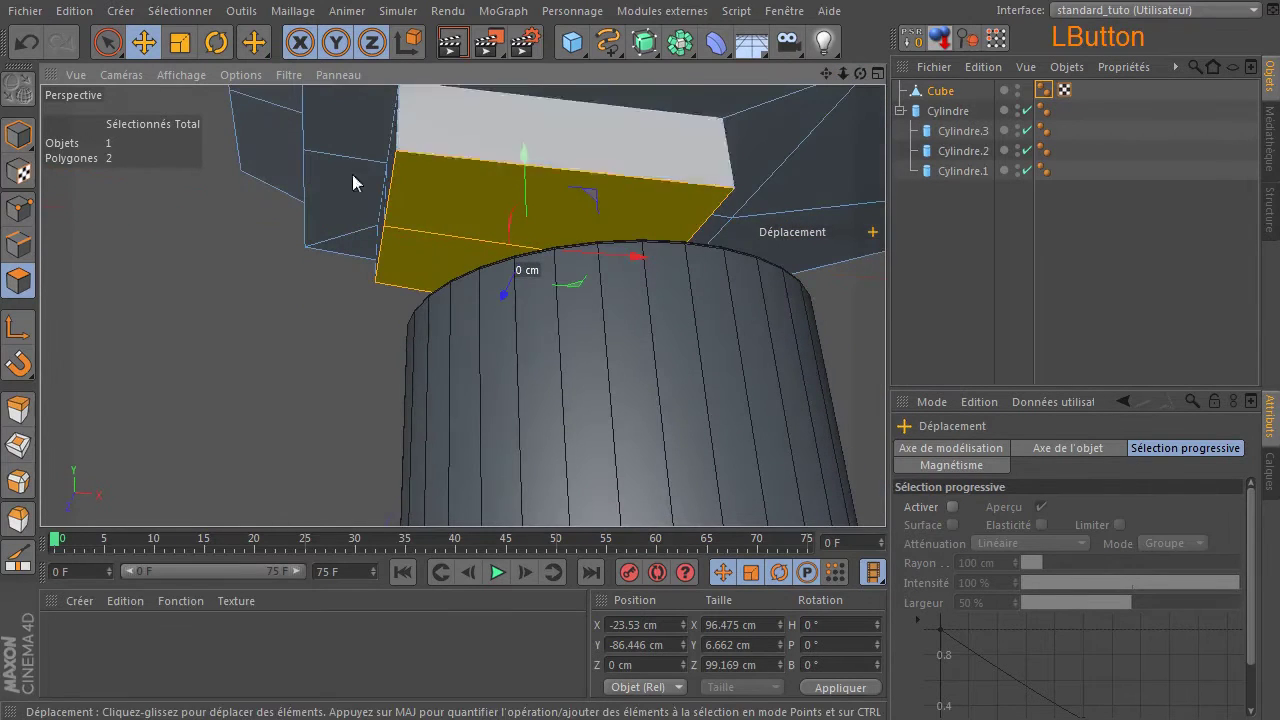
pyautogui.keyDown('ctrl'); pyautogui.click(18, 212); pyautogui.keyUp('ctrl')
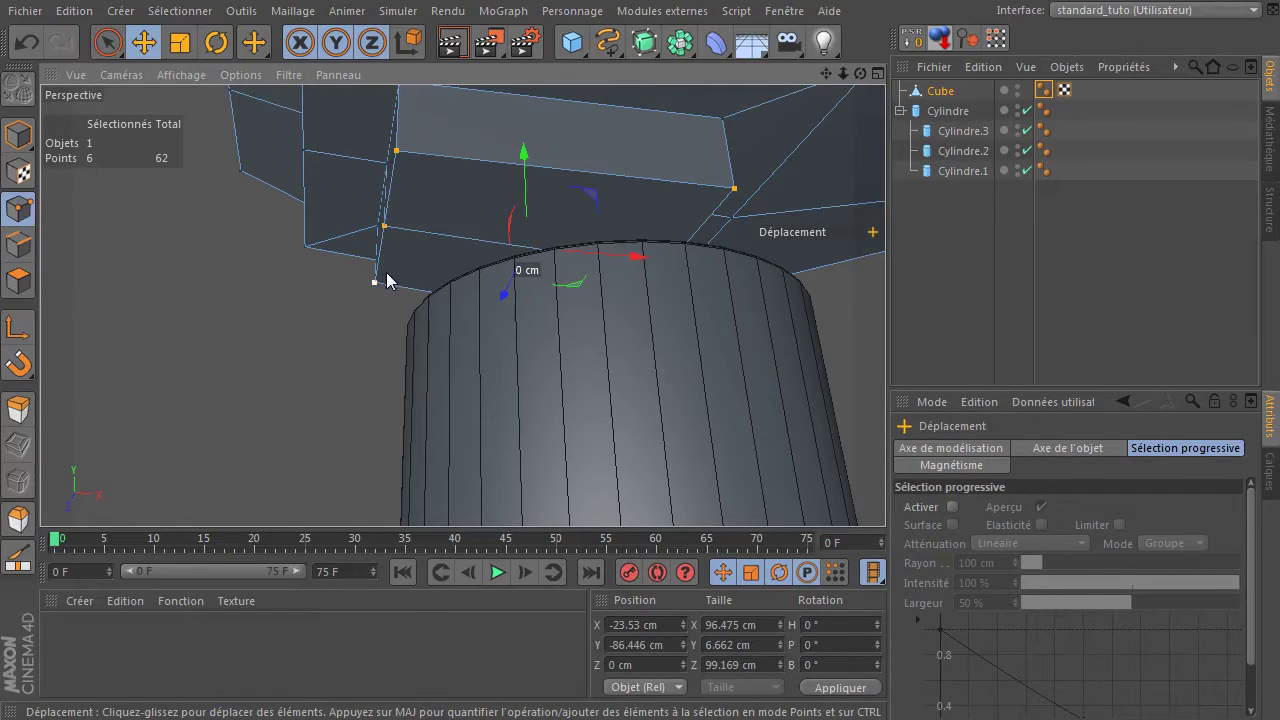
pyautogui.moveTo(860, 73); pyautogui.dragTo(527, 247)
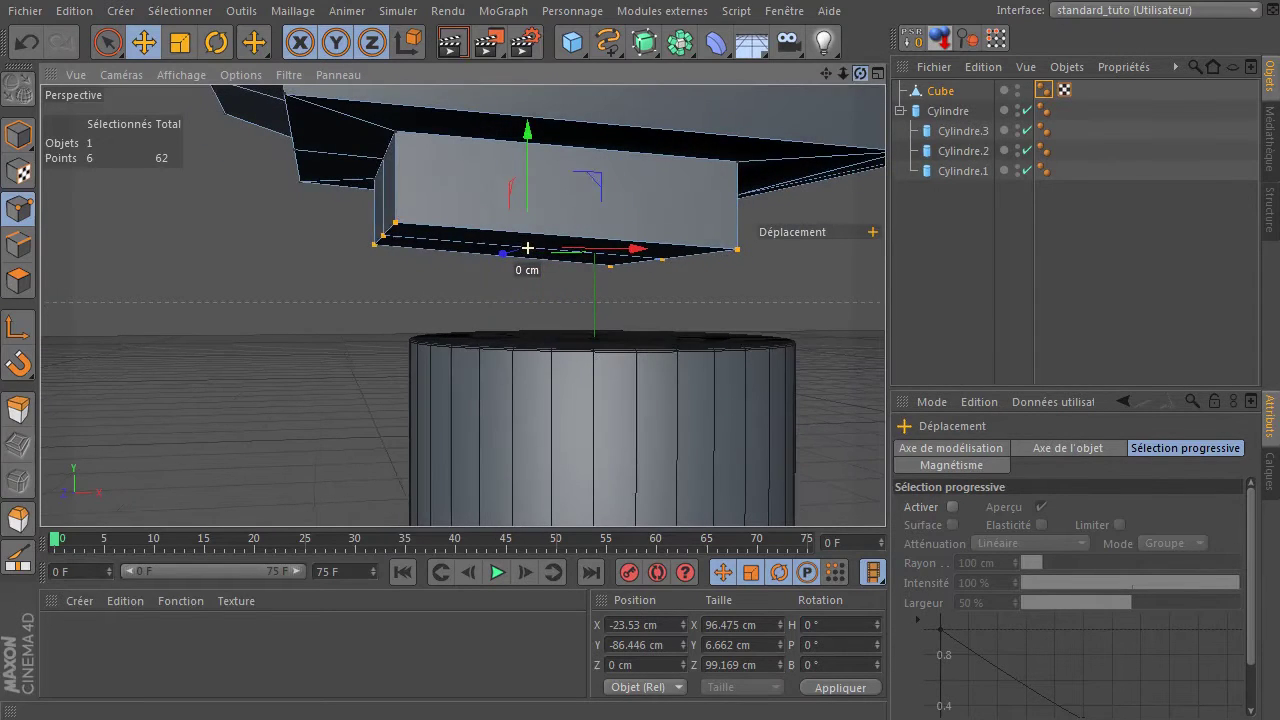
pyautogui.click(180, 42)
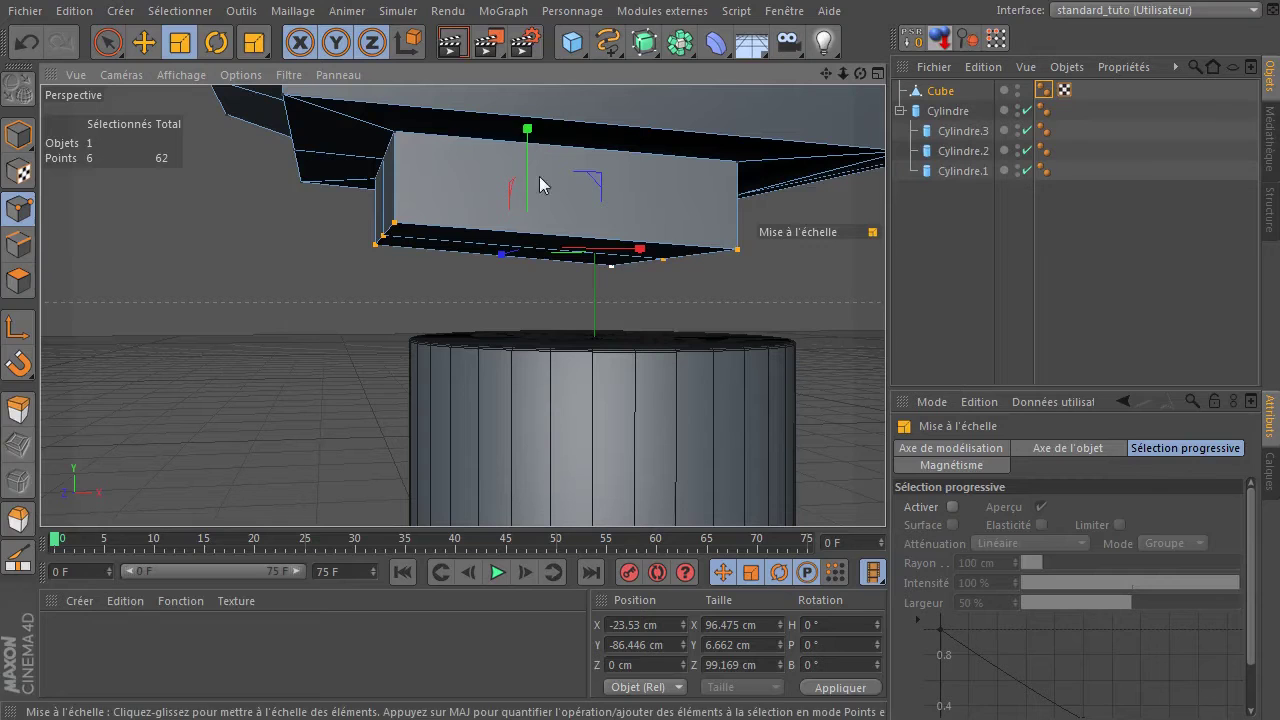
pyautogui.moveTo(528, 132); pyautogui.dragTo(541, 232)
pyautogui.doubleClick(748, 645)
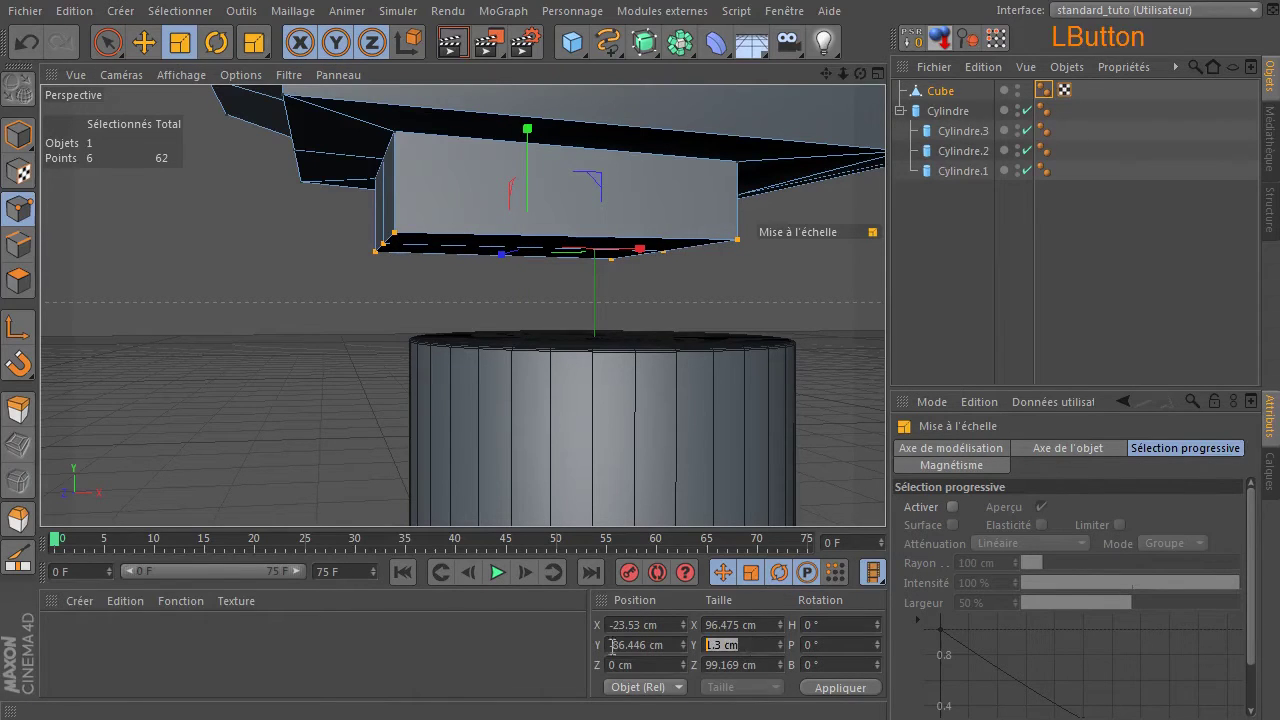
pyautogui.press('Return')
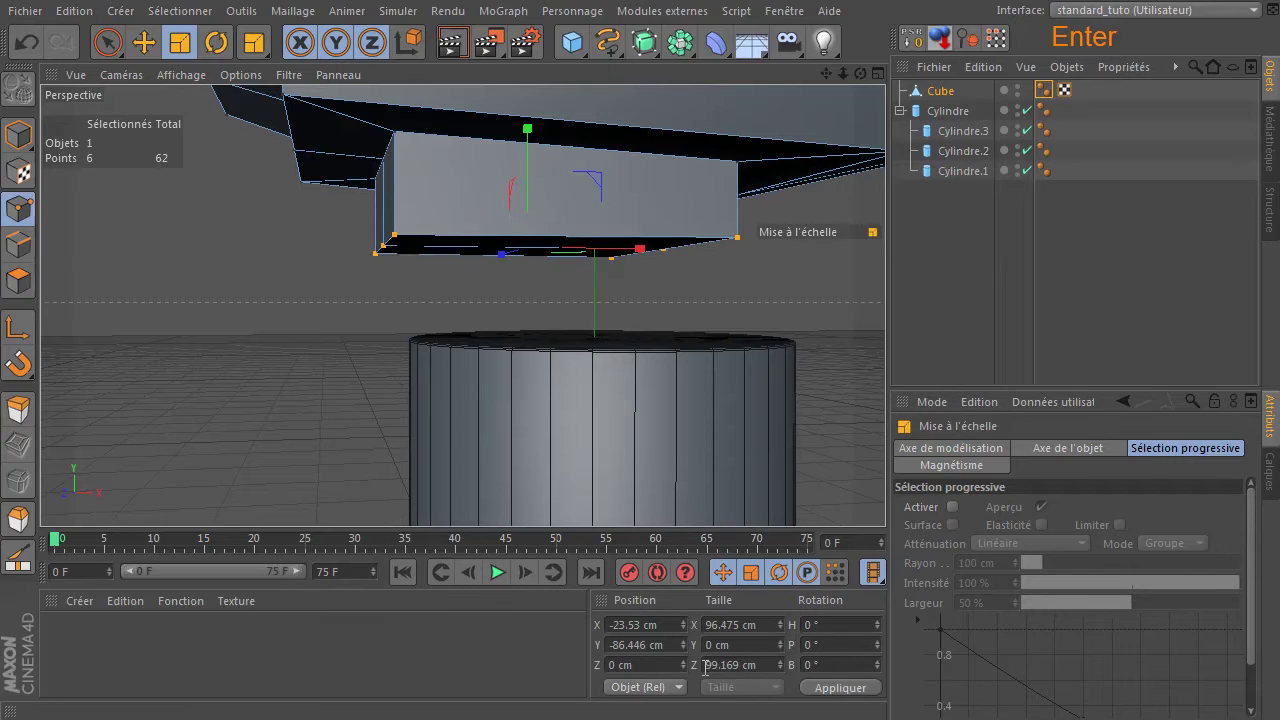
# - Lower the six flattened underside points to about Y -96.5 cm, closer to the top cylinder
pyautogui.click(144, 42)
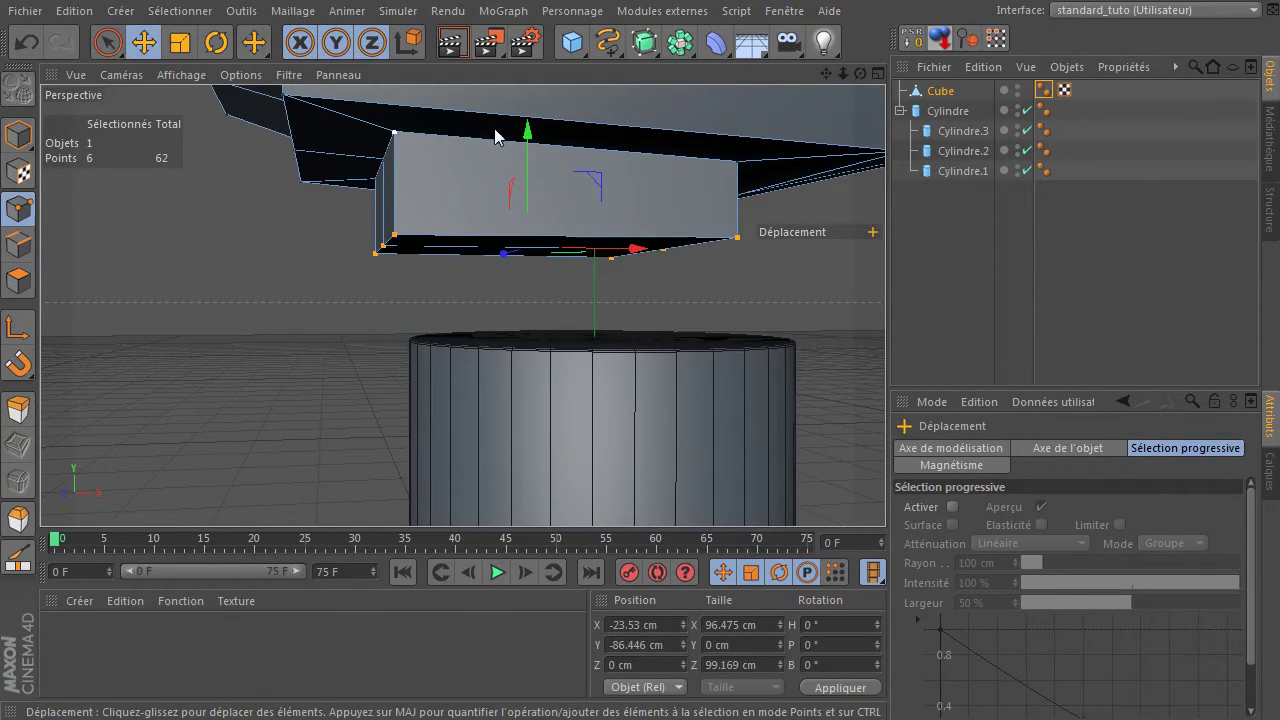
pyautogui.moveTo(528, 136); pyautogui.dragTo(526, 164)
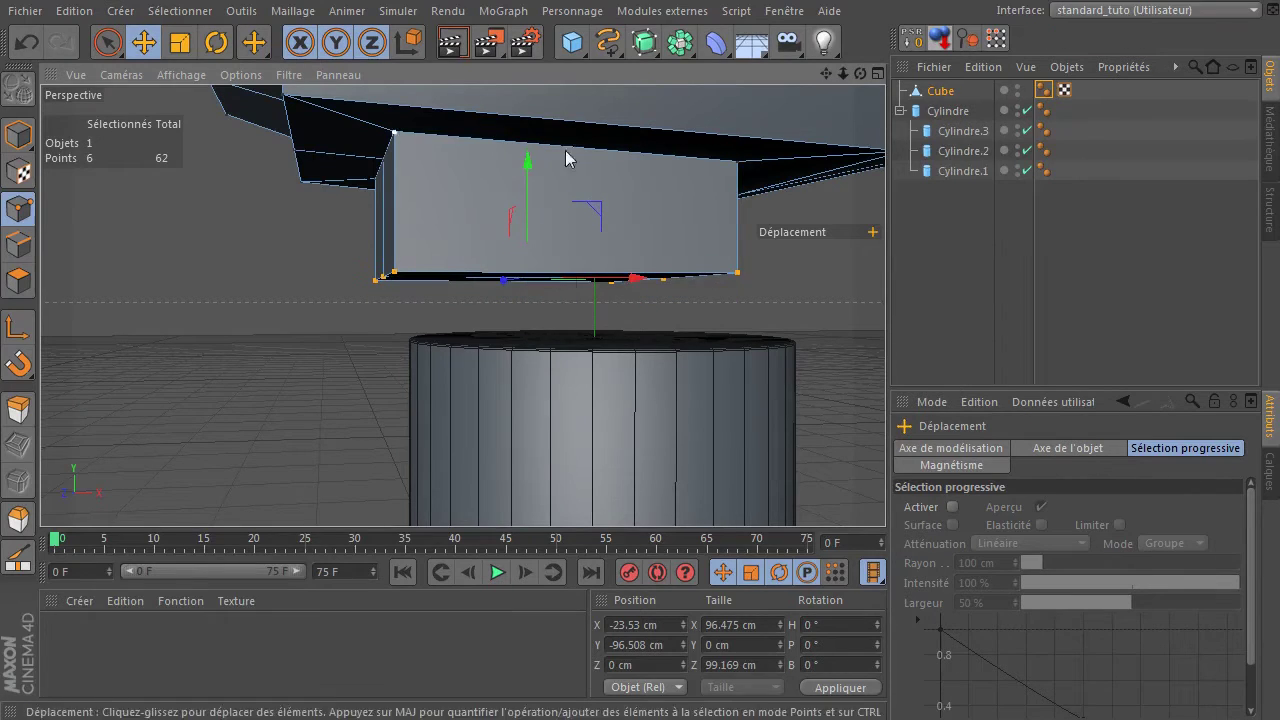
pyautogui.moveTo(843, 73); pyautogui.dragTo(640, 76)
pyautogui.moveTo(861, 74); pyautogui.dragTo(696, 145)
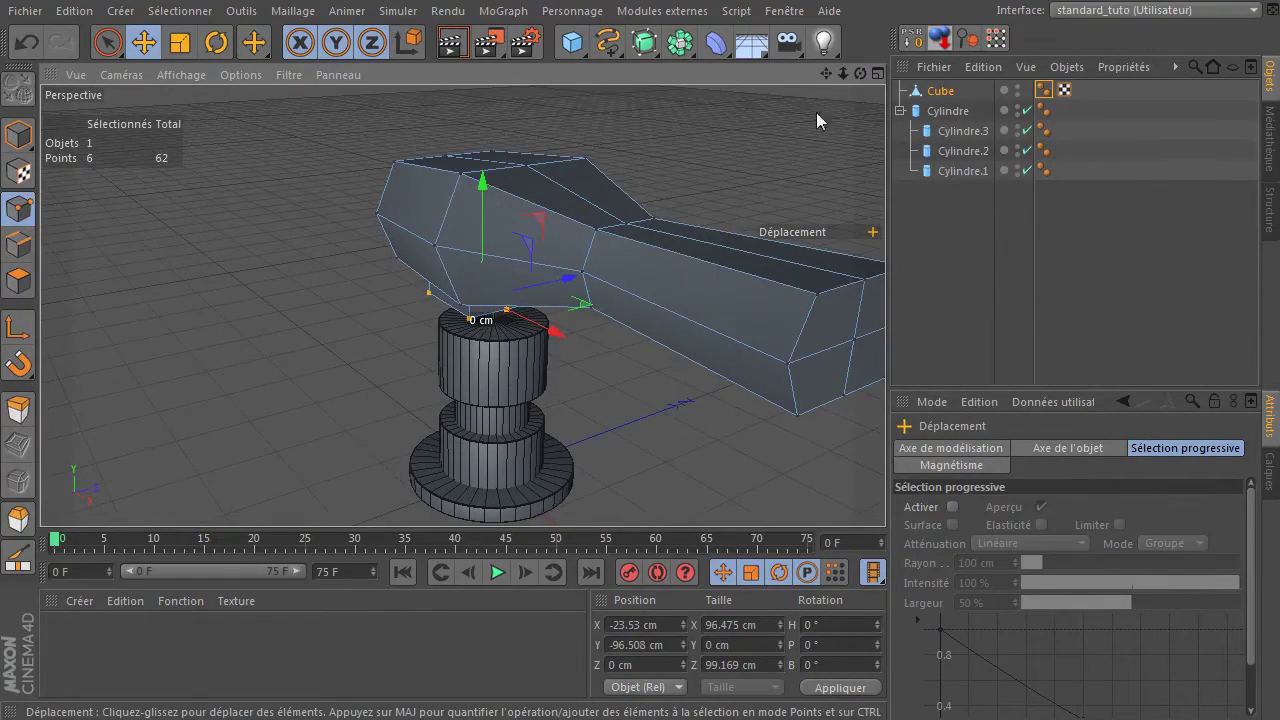
# - Loop-select the ring of points around the neck where the wide section meets the narrow section
pyautogui.moveTo(826, 74); pyautogui.dragTo(463, 207)
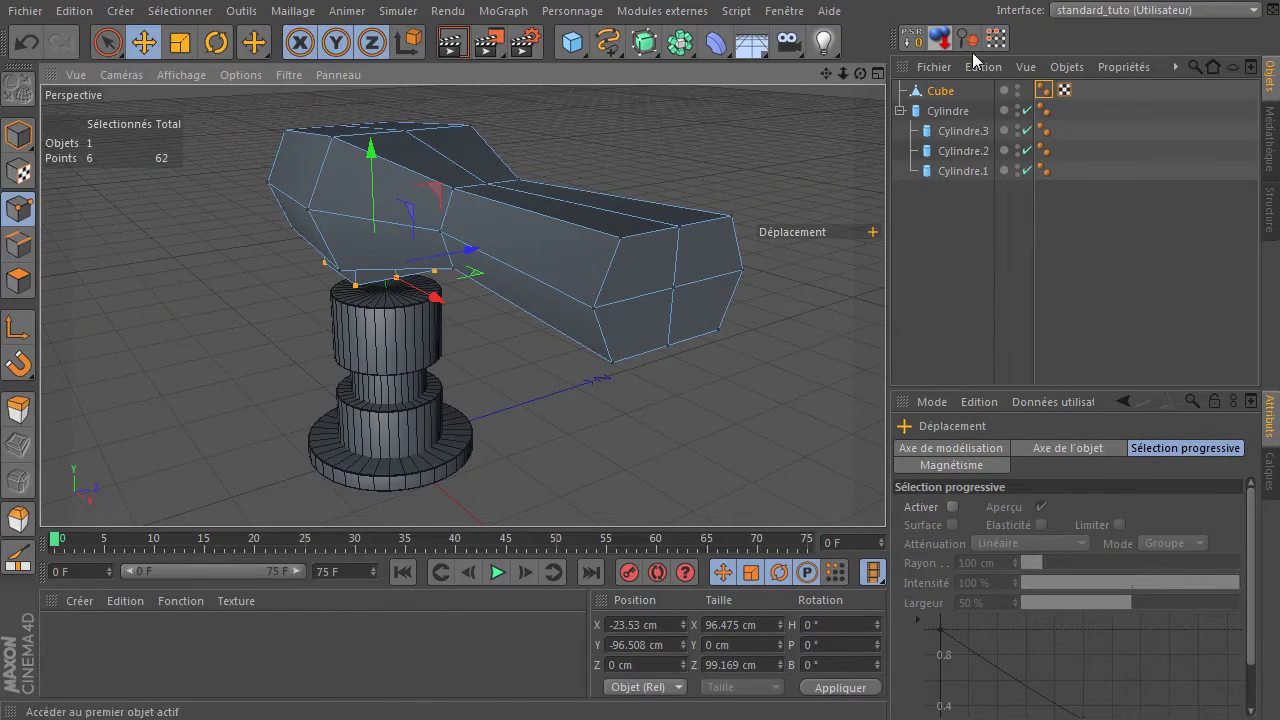
pyautogui.moveTo(860, 74); pyautogui.dragTo(390, 262)
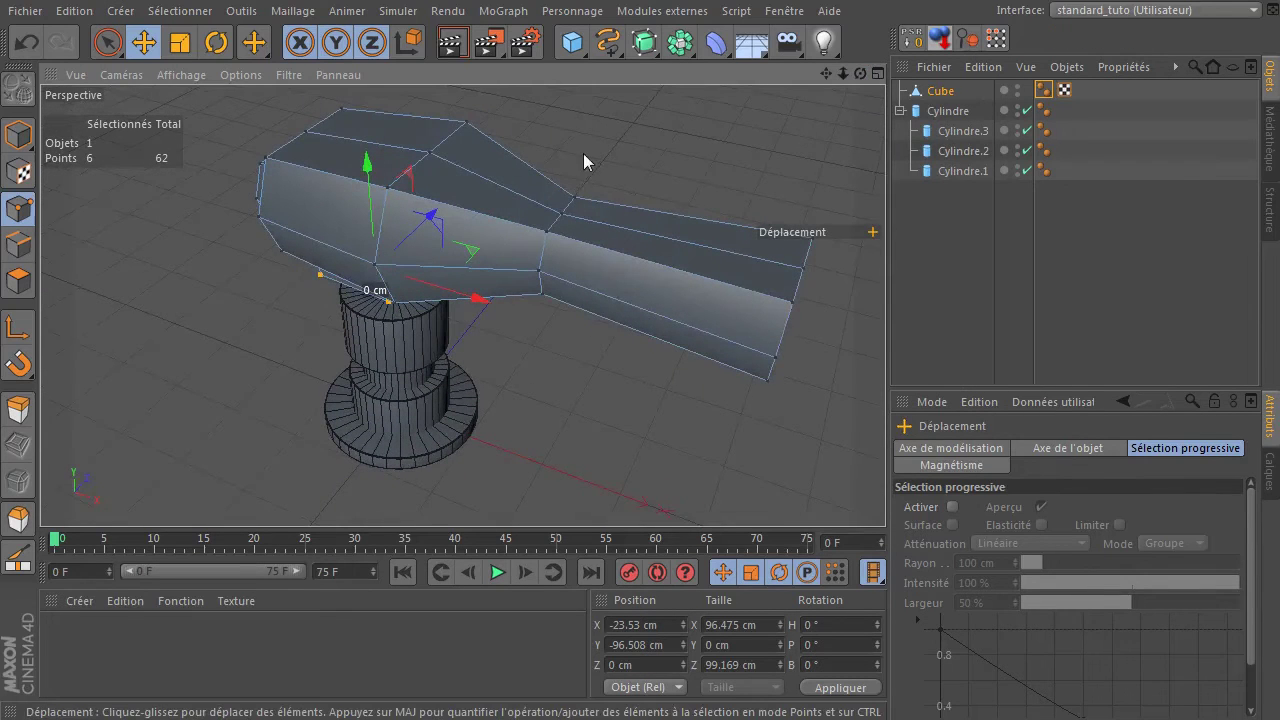
pyautogui.press('u')
pyautogui.press('l')
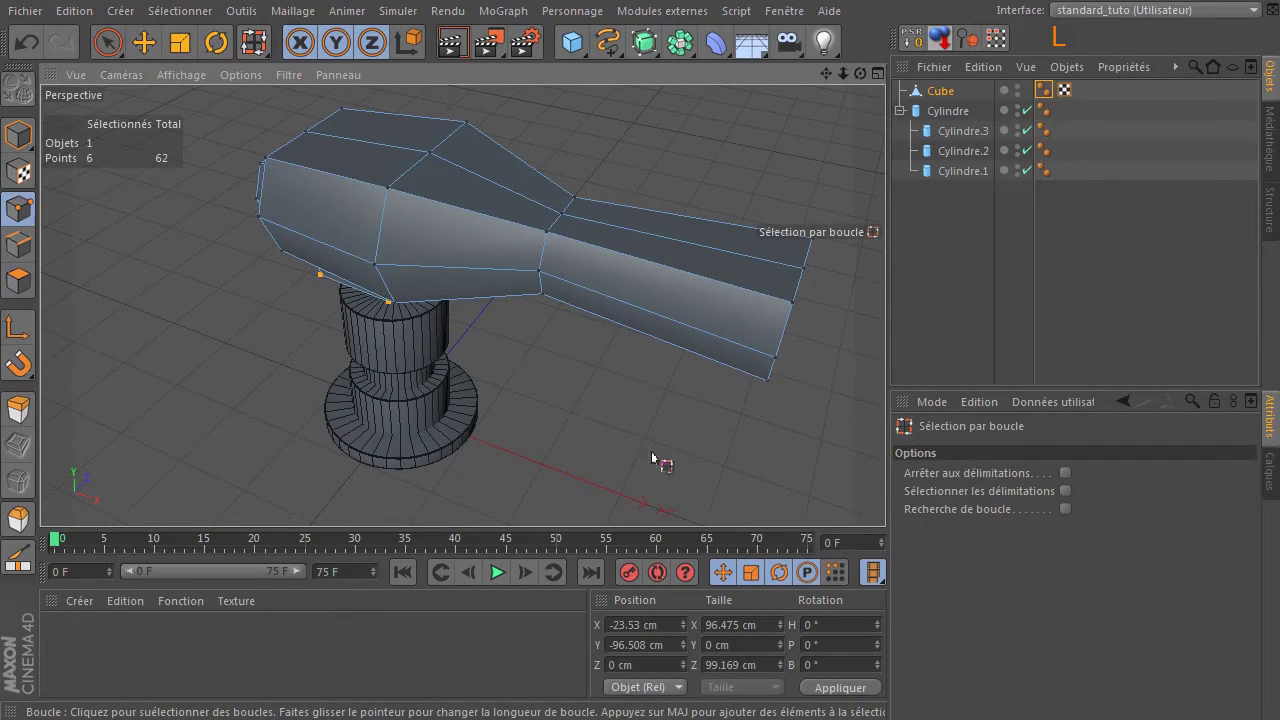
pyautogui.click(543, 263)
# - Try to bevel the selected neck points with an inner offset of 27 cm, and undo the bevel
pyautogui.press('m')
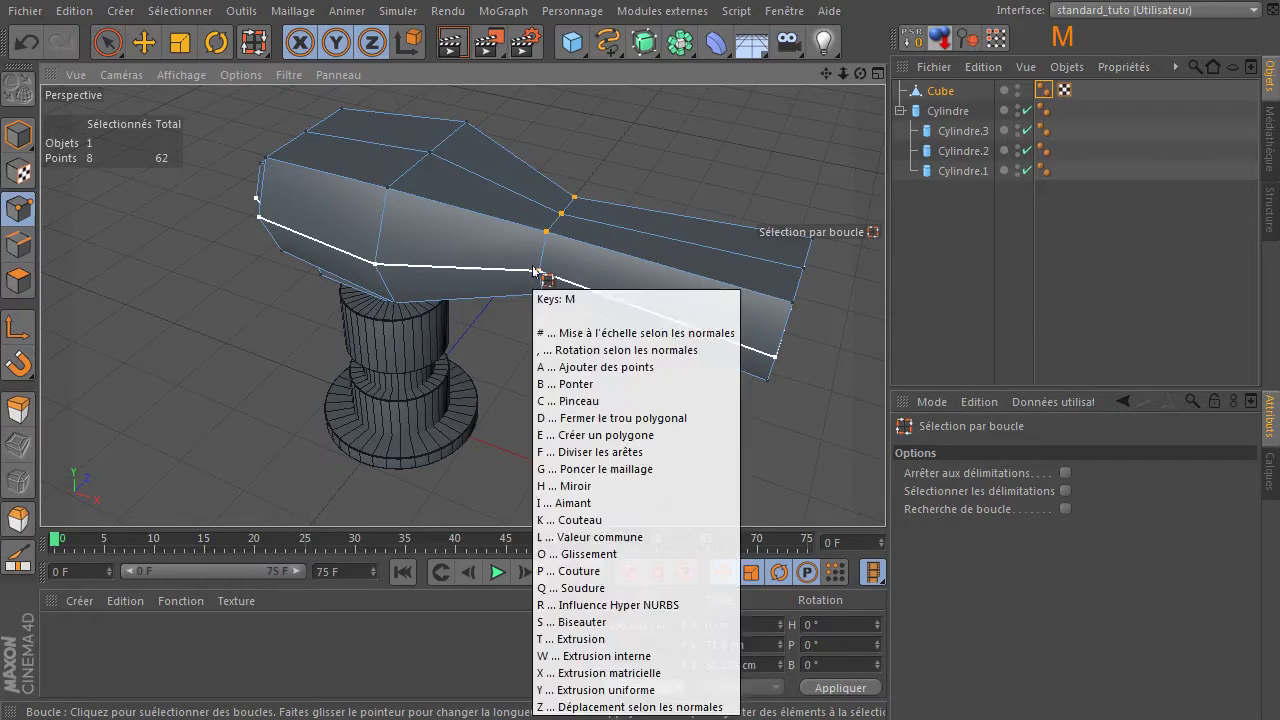
pyautogui.press('s')
pyautogui.moveTo(567, 408); pyautogui.dragTo(660, 408)
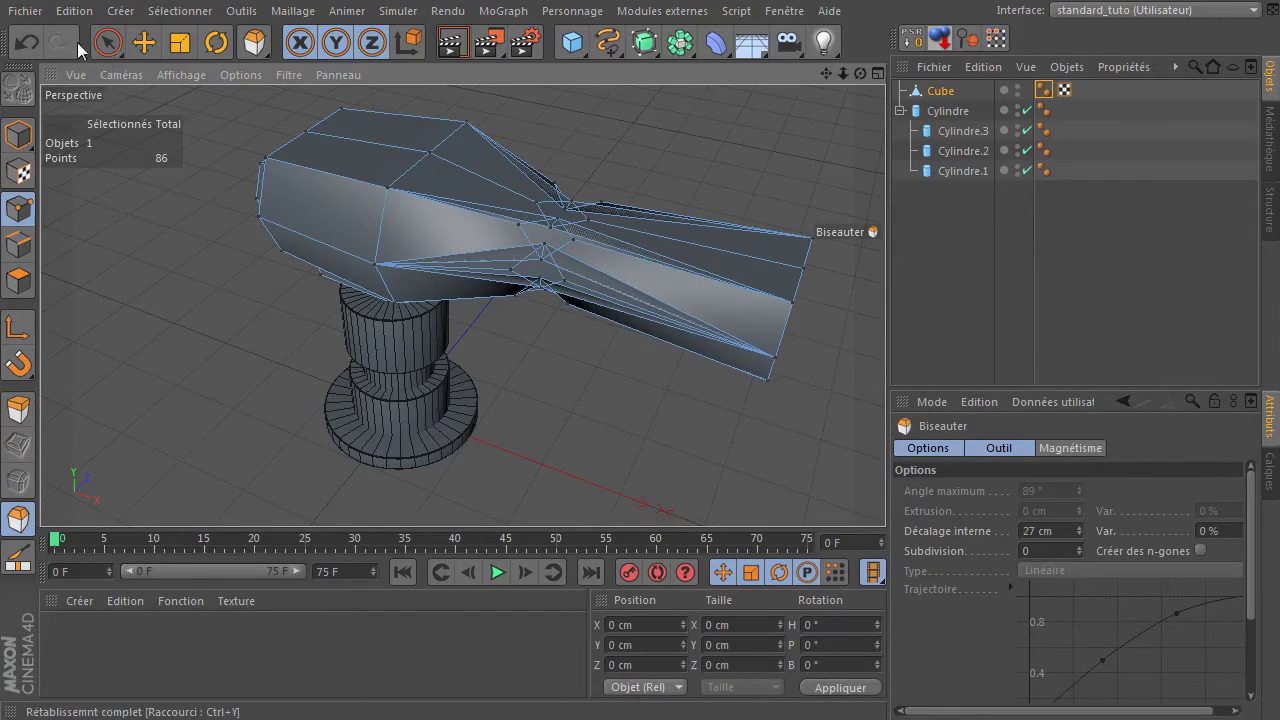
pyautogui.click(26, 44)
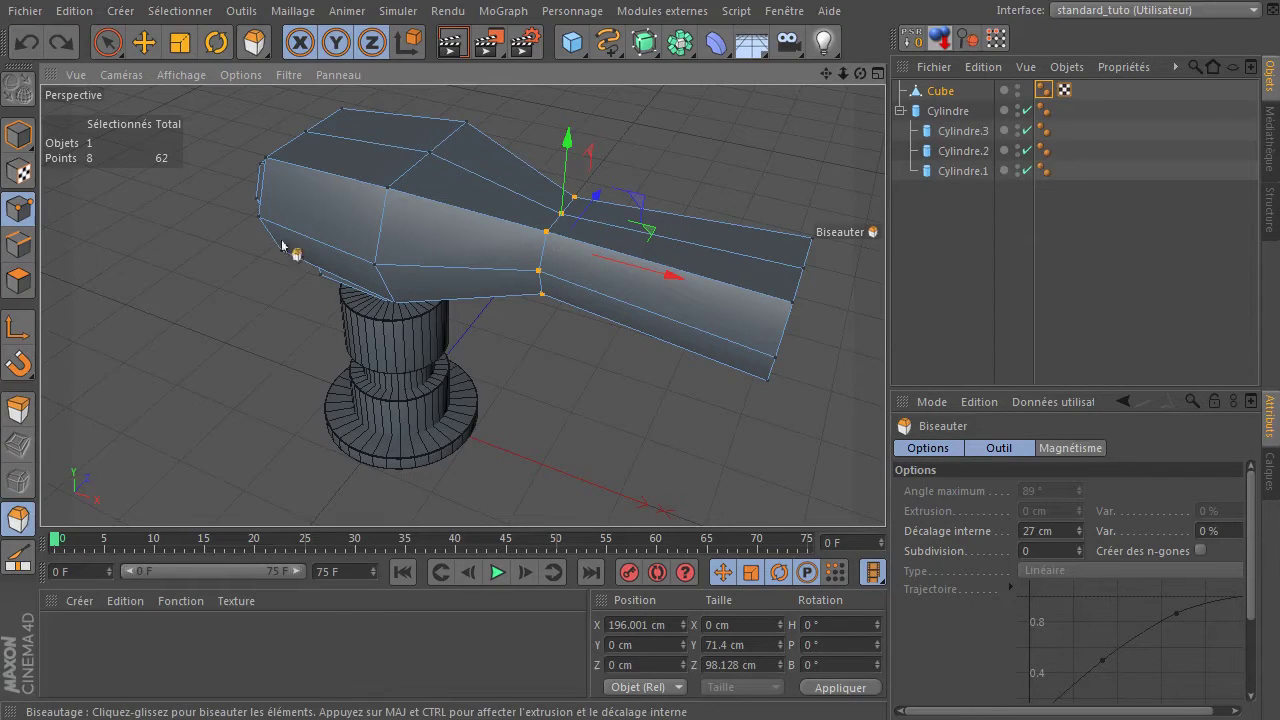
# - Convert the neck point selection to its edge loop and bevel those edges with an inner offset of about 26.9 cm
pyautogui.keyDown('ctrl'); pyautogui.click(18, 244); pyautogui.keyUp('ctrl')
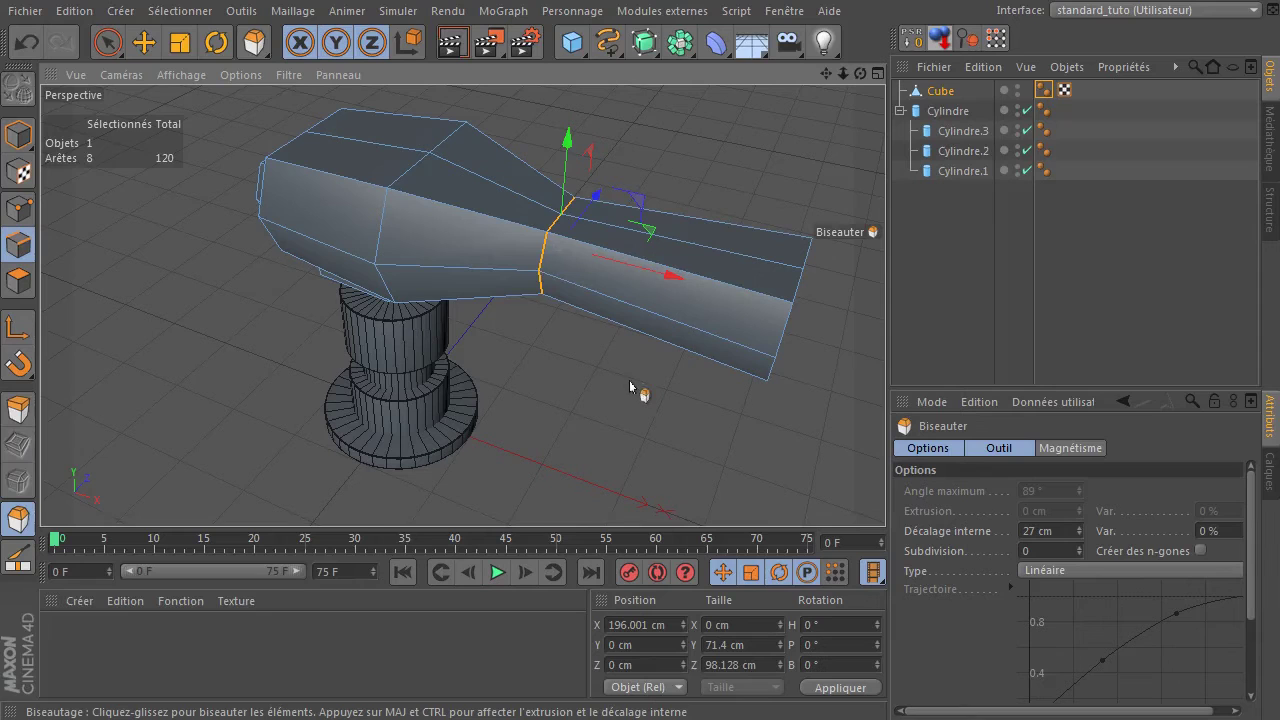
pyautogui.press('m')
pyautogui.press('s')
pyautogui.moveTo(621, 404); pyautogui.dragTo(713, 374)
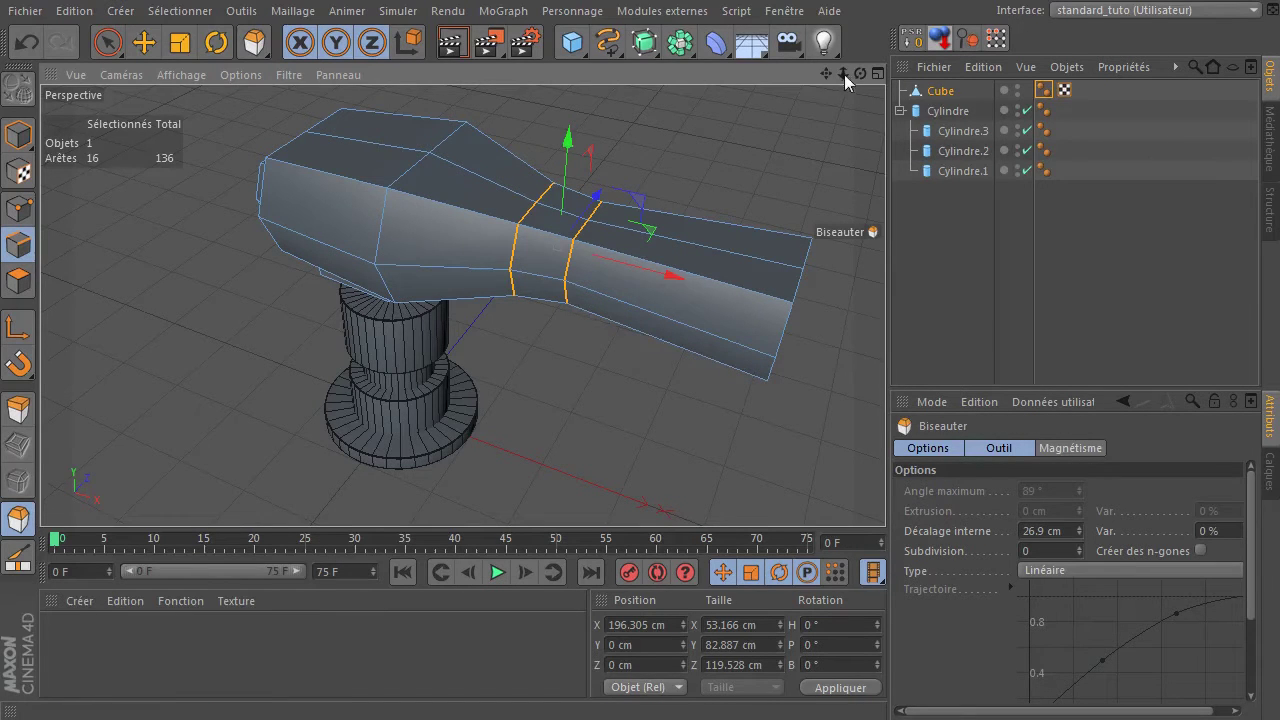
# - Select all the polygons of the narrow section, including the beveled neck band and the end face
pyautogui.moveTo(860, 73)
pyautogui.mouseDown()
pyautogui.moveTo(915, 45)
pyautogui.moveTo(875, 38)
pyautogui.moveTo(844, 67)
pyautogui.mouseUp()
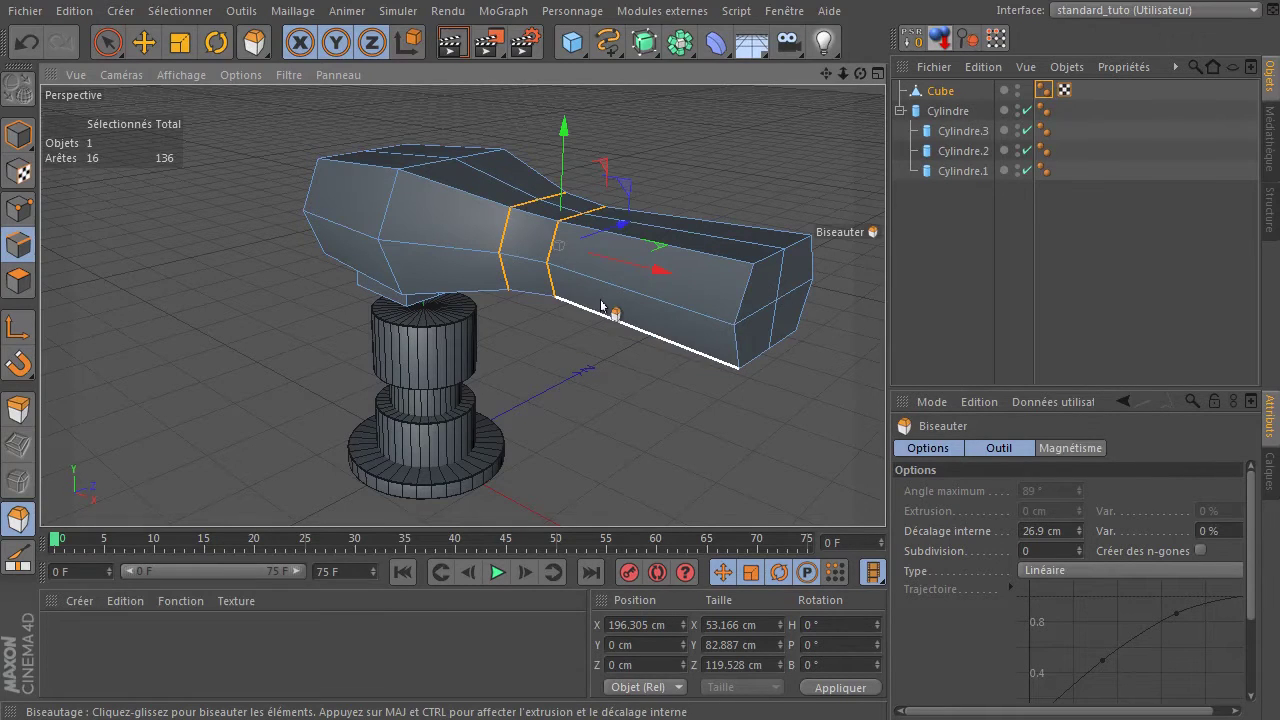
pyautogui.click(18, 281)
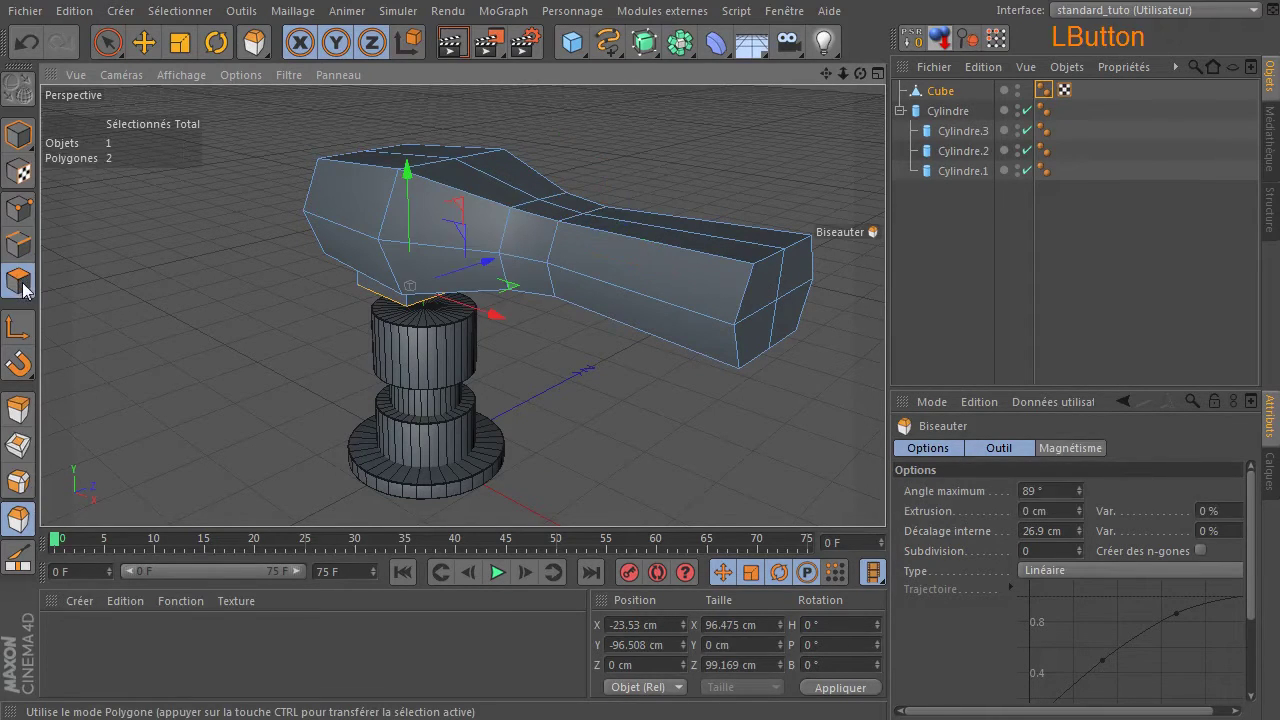
pyautogui.click(108, 42)
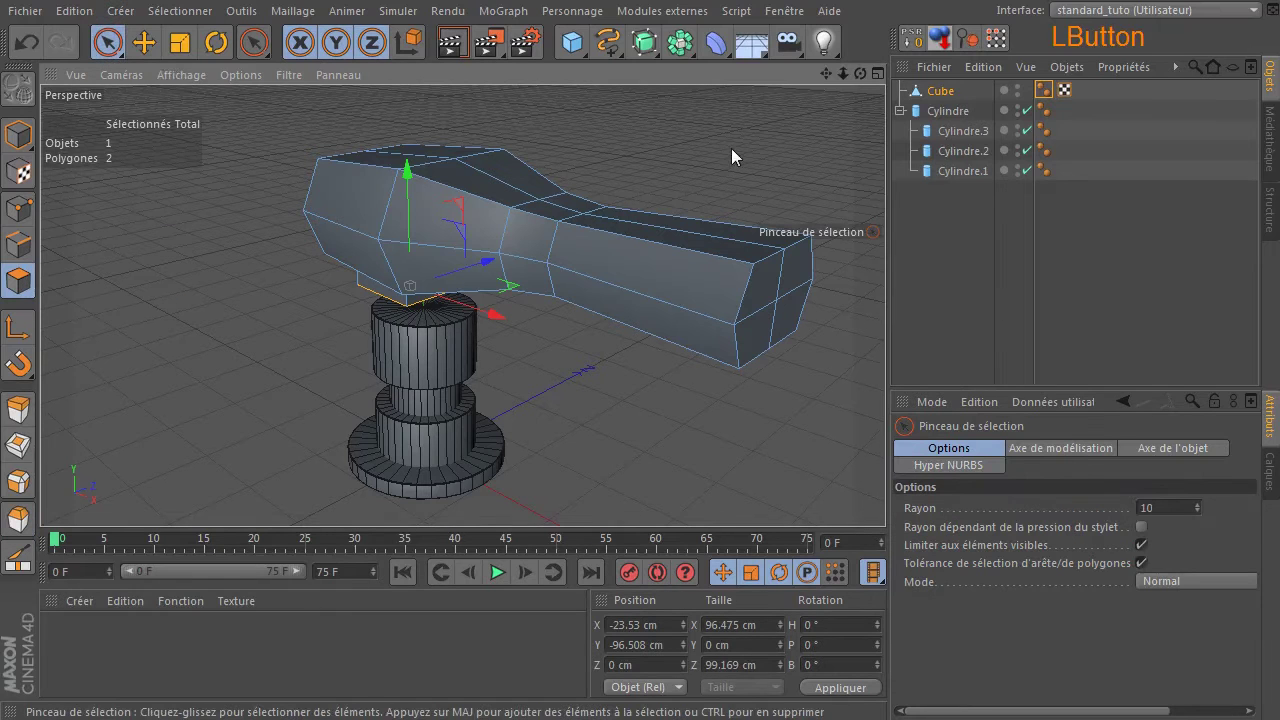
pyautogui.moveTo(644, 157)
pyautogui.mouseDown()
pyautogui.moveTo(660, 166)
pyautogui.moveTo(569, 226)
pyautogui.moveTo(541, 265)
pyautogui.mouseUp()
pyautogui.moveTo(862, 75); pyautogui.dragTo(953, 14)
pyautogui.moveTo(556, 290)
pyautogui.keyDown('shift'); pyautogui.mouseDown()
pyautogui.moveTo(580, 346)
pyautogui.moveTo(794, 240)
pyautogui.moveTo(870, 70)
pyautogui.moveTo(778, 122)
pyautogui.mouseUp(); pyautogui.keyUp('shift')
pyautogui.moveTo(720, 186)
pyautogui.keyDown('shift'); pyautogui.mouseDown()
pyautogui.moveTo(720, 249)
pyautogui.moveTo(763, 294)
pyautogui.moveTo(529, 294)
pyautogui.moveTo(535, 218)
pyautogui.moveTo(508, 266)
pyautogui.moveTo(580, 271)
pyautogui.mouseUp(); pyautogui.keyUp('shift')
pyautogui.moveTo(860, 74); pyautogui.dragTo(826, 232)
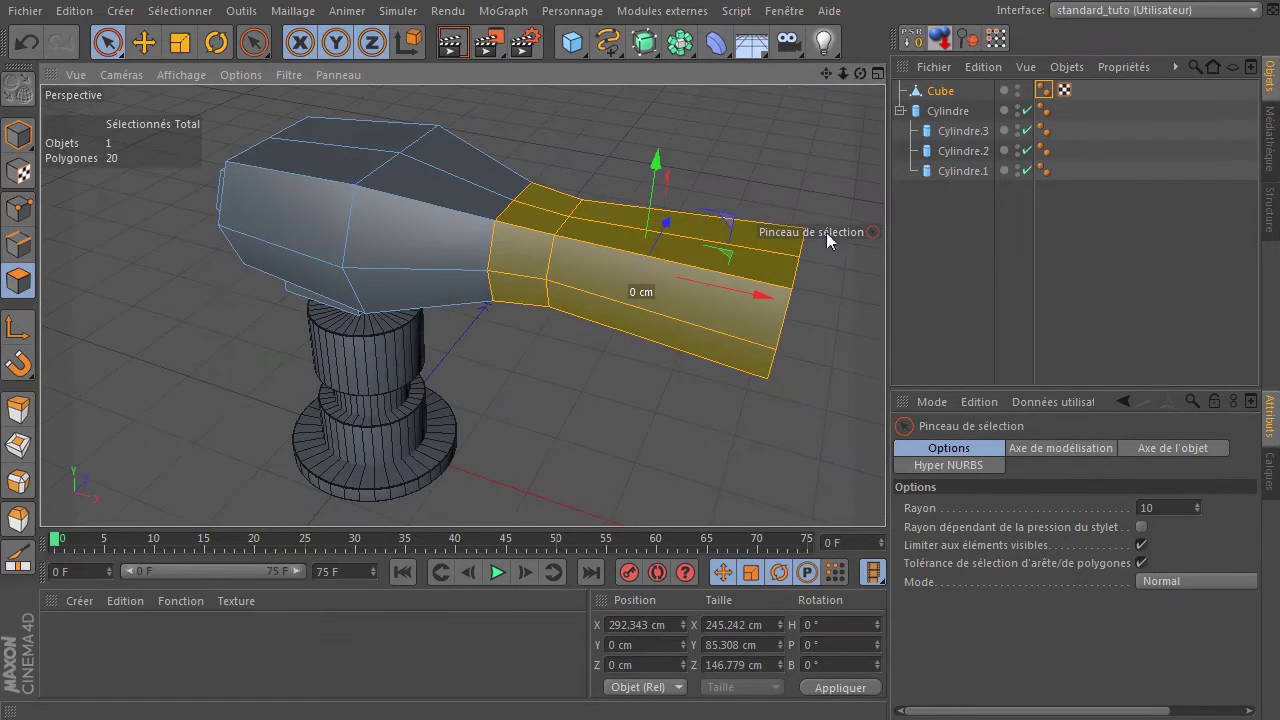
# - Extrude the selected narrow section by scaling it down to about 90%, and shift it to about X 286 cm
pyautogui.click(180, 42)
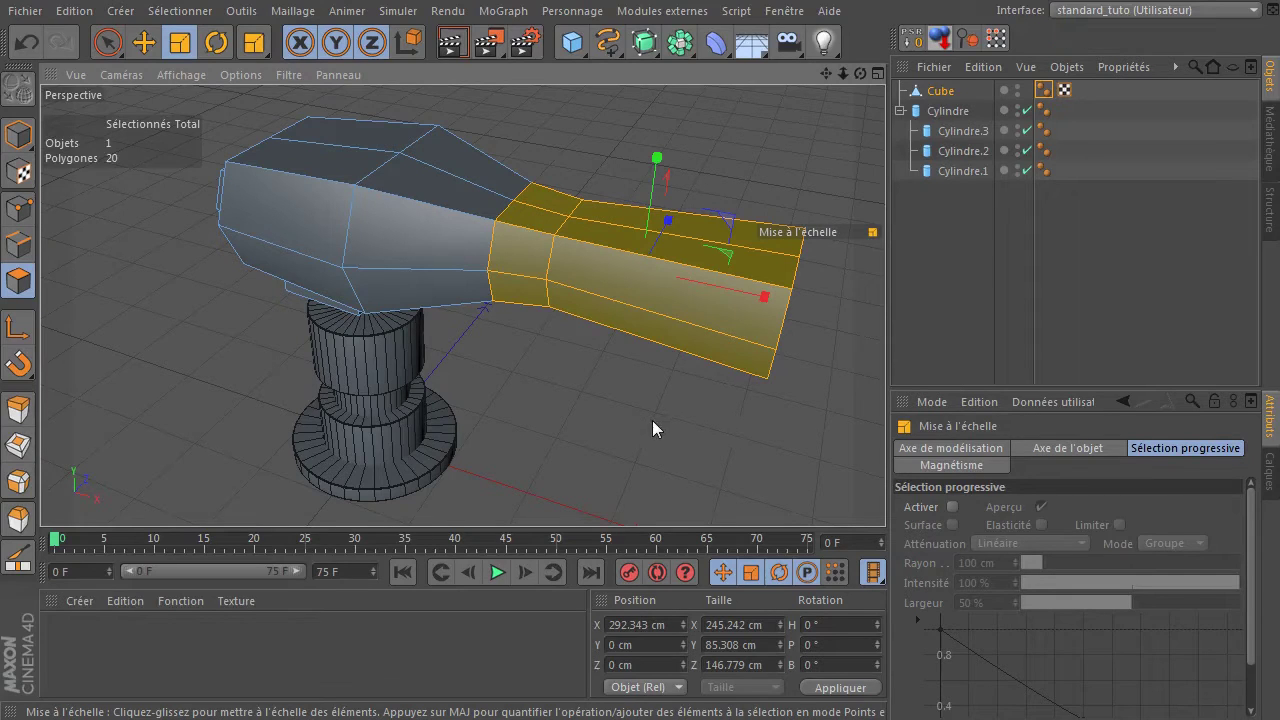
pyautogui.keyDown('ctrl'); pyautogui.moveTo(652, 427); pyautogui.dragTo(562, 430); pyautogui.keyUp('ctrl')
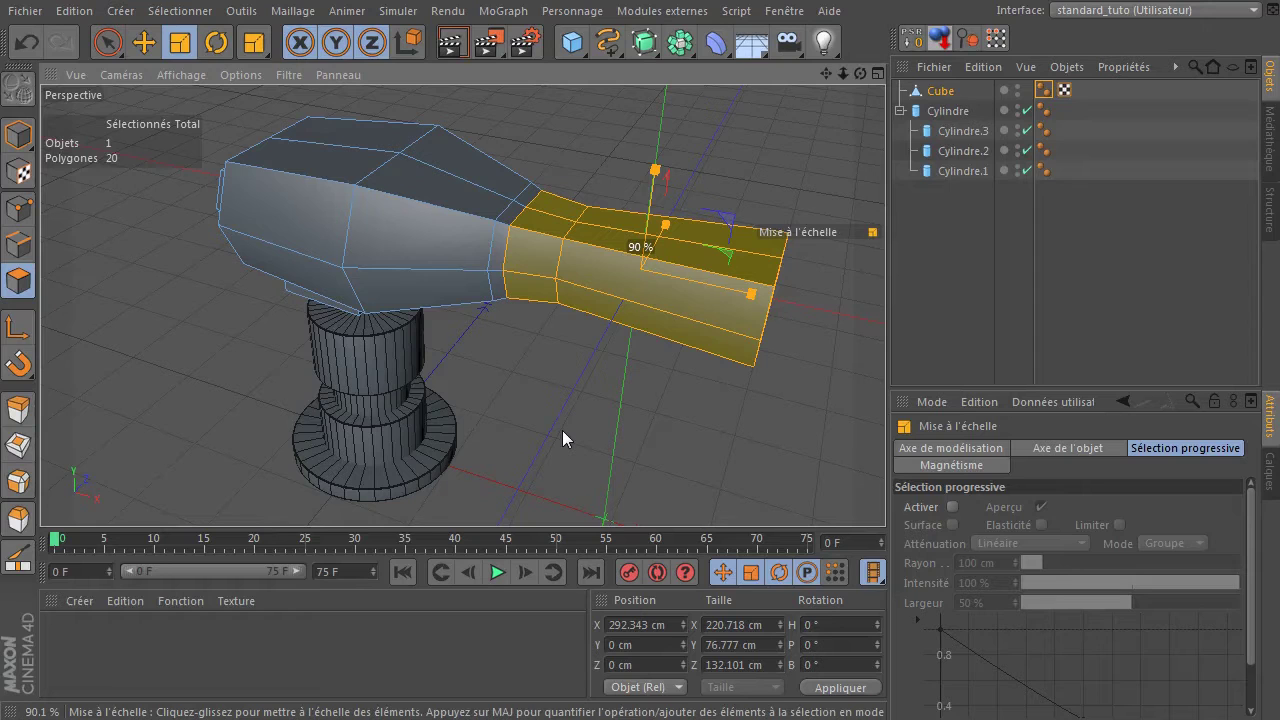
pyautogui.keyDown('ctrl'); pyautogui.moveTo(562, 430); pyautogui.dragTo(561, 430); pyautogui.keyUp('ctrl')
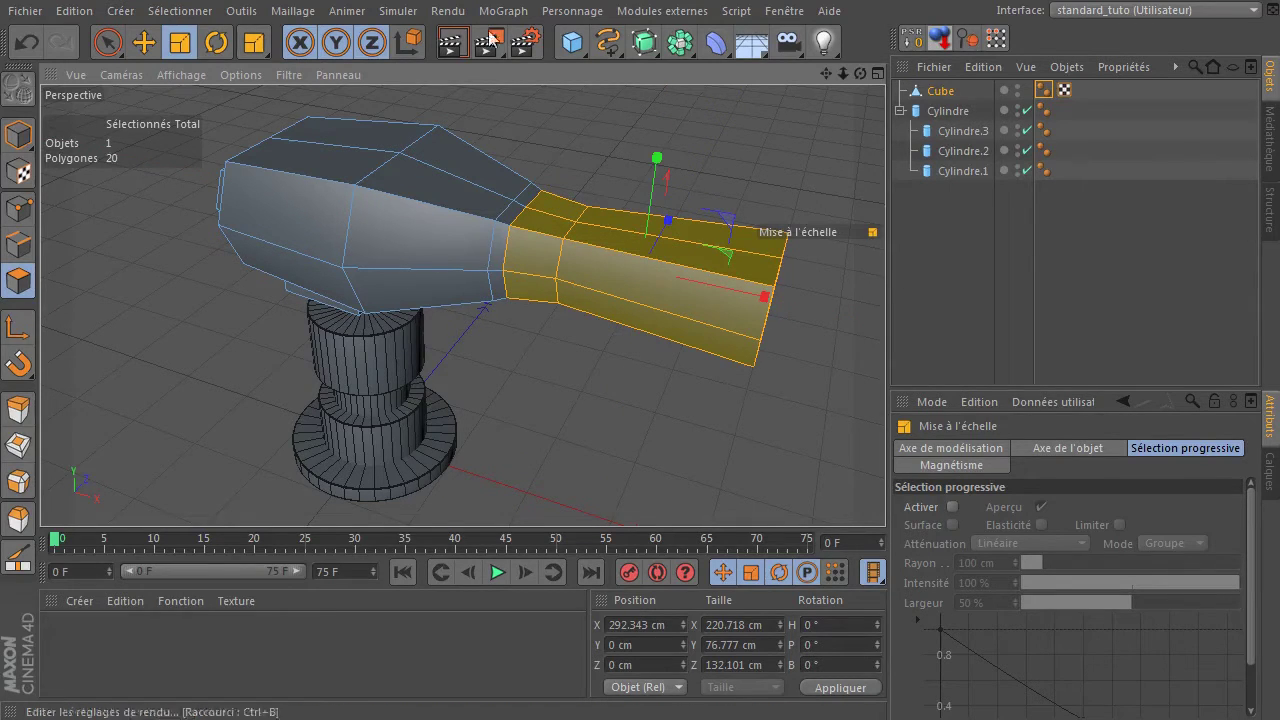
pyautogui.click(145, 43)
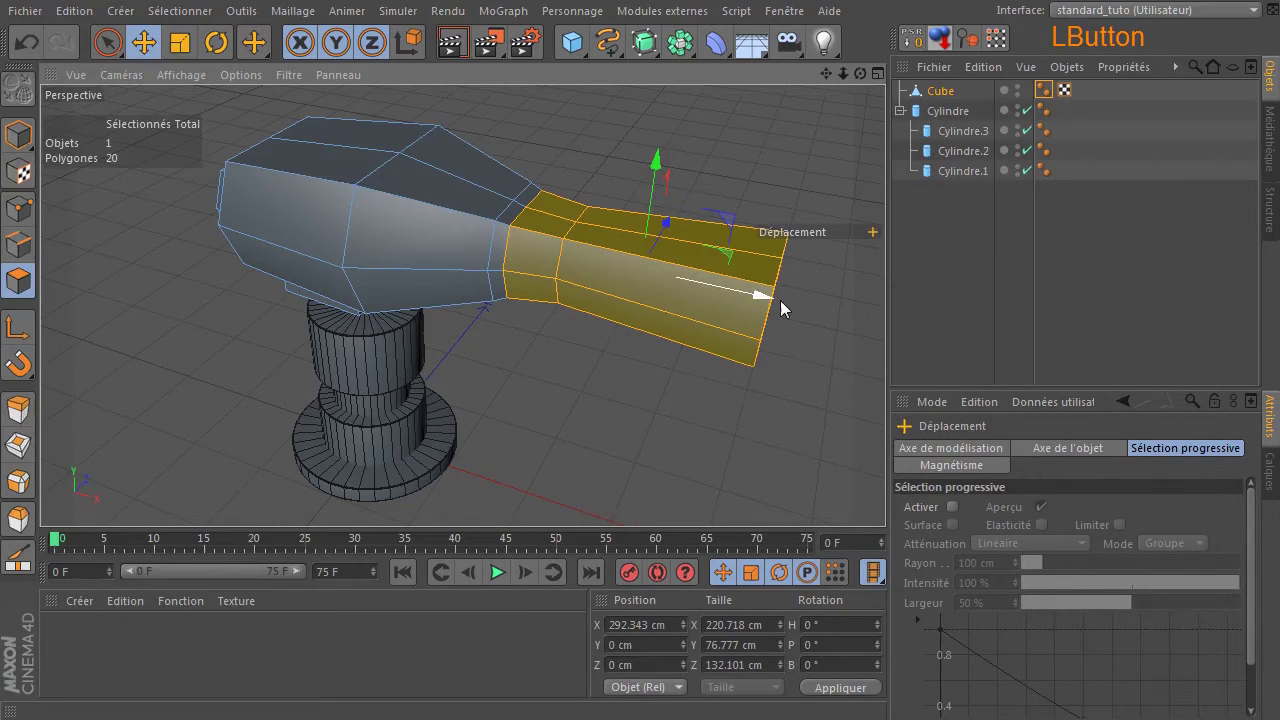
pyautogui.moveTo(763, 298); pyautogui.dragTo(755, 298)
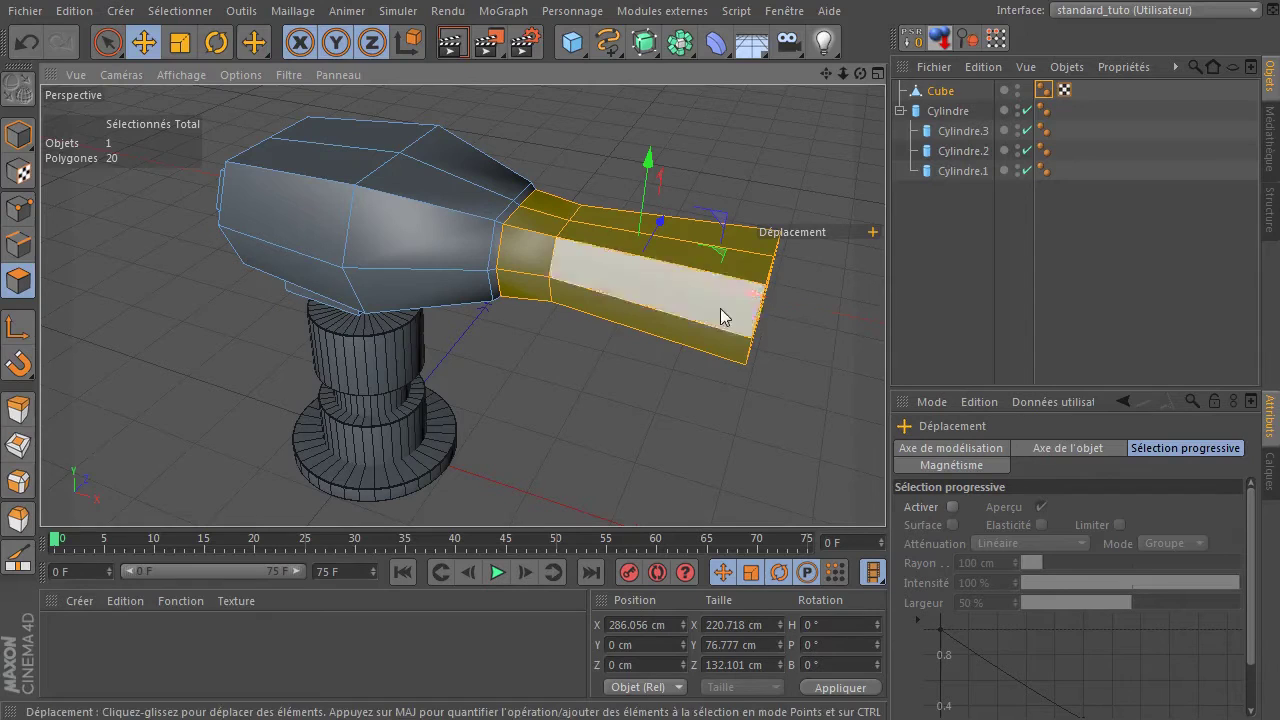
# - Set the smoothing angle limit of the Cube's smoothing tag to 52°
pyautogui.click(1044, 92)
pyautogui.click(1064, 512)
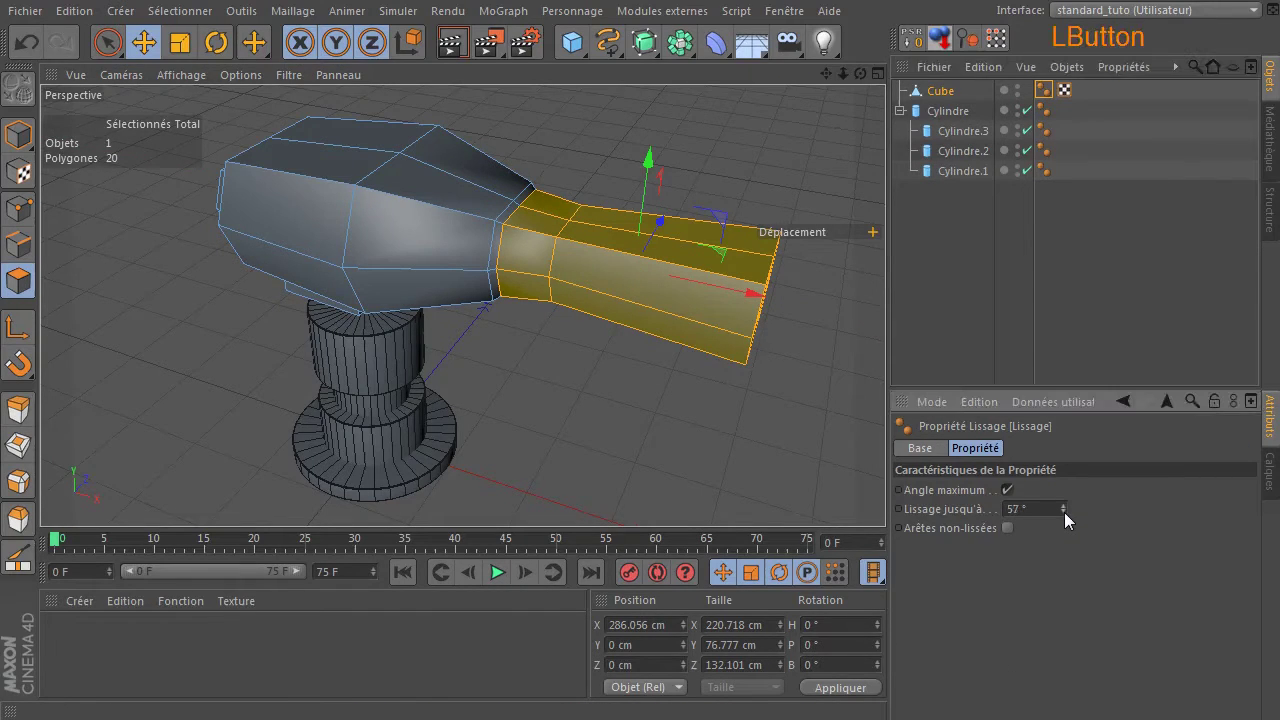
pyautogui.click(1063, 512)
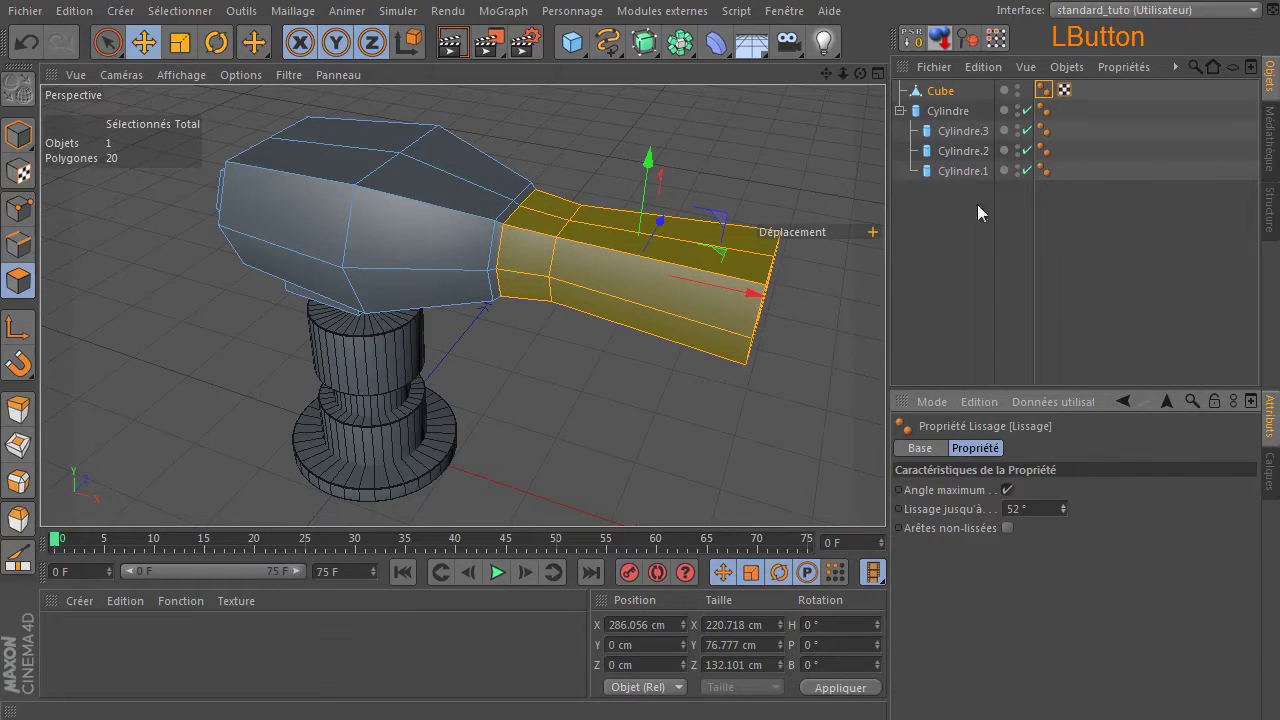
# - Shift the selected narrow section closer to the wide section, to about X 282.5 cm
pyautogui.moveTo(860, 74); pyautogui.dragTo(790, 95)
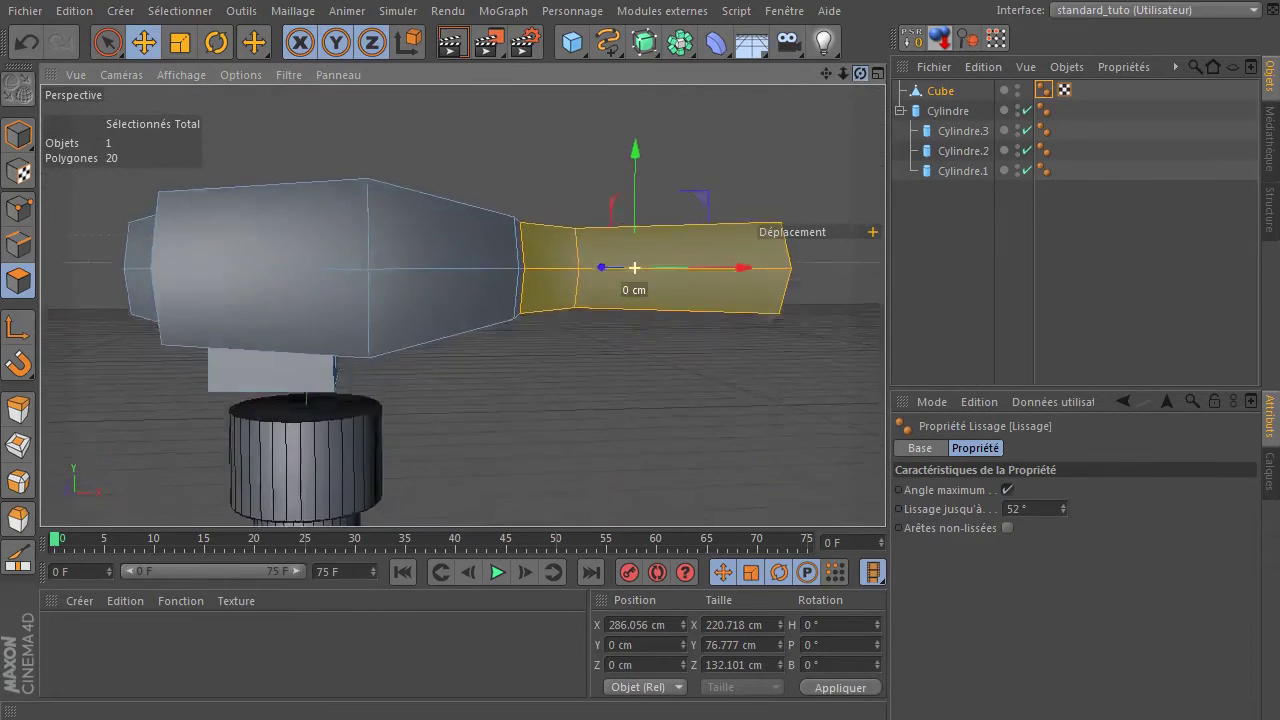
pyautogui.scroll(5, 480, 276)
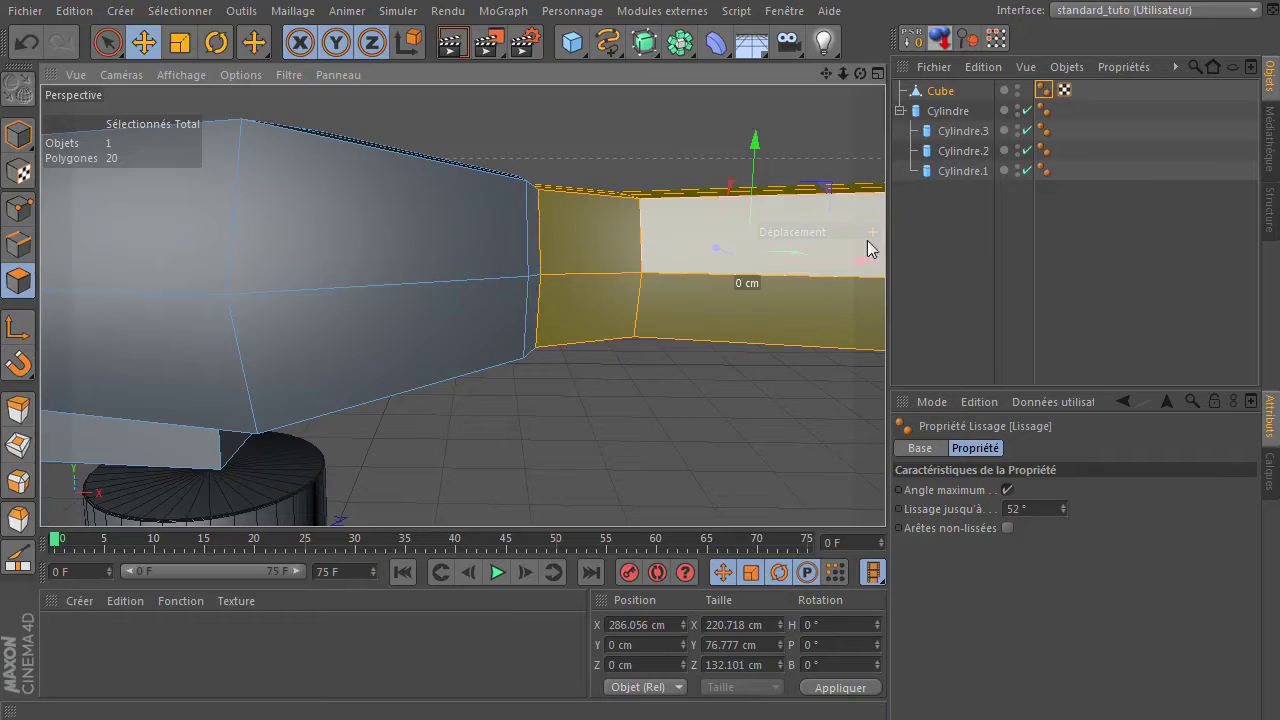
pyautogui.moveTo(866, 266); pyautogui.dragTo(850, 266)
# - Set the Cube's smoothing angle limit to 44° and render the view to check the shading
pyautogui.moveTo(864, 80); pyautogui.dragTo(606, 138)
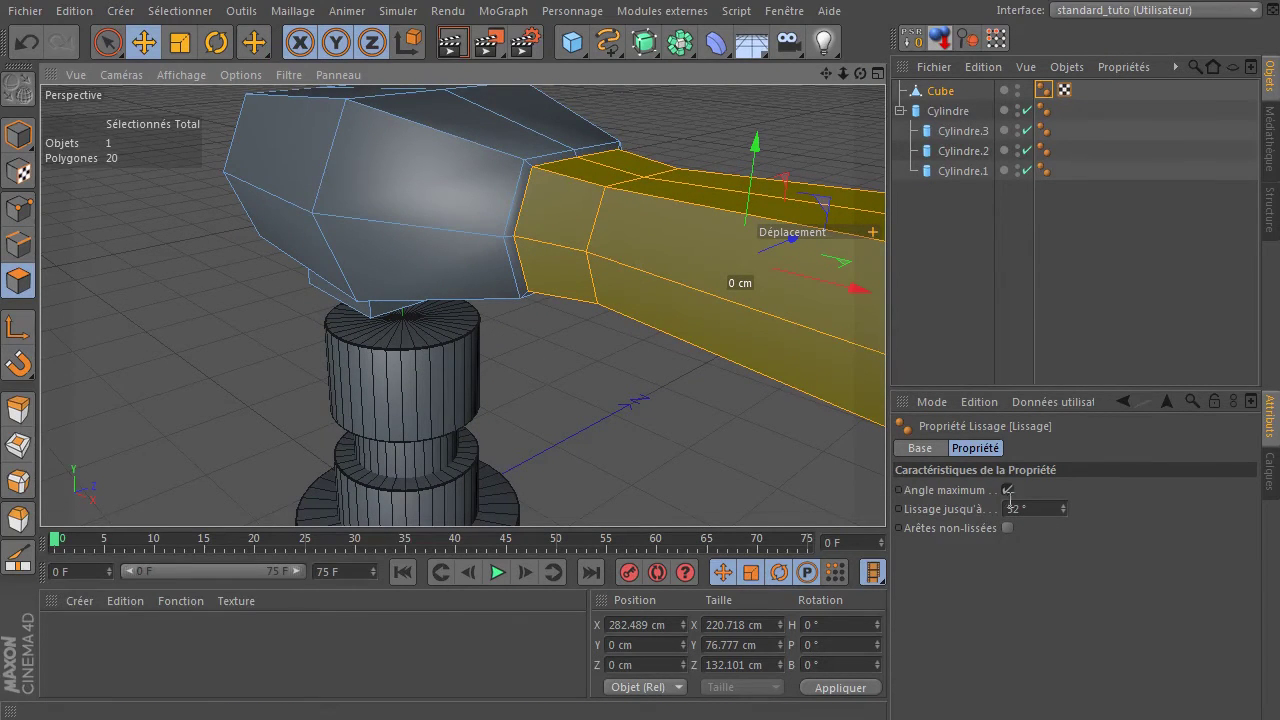
pyautogui.moveTo(1066, 515); pyautogui.dragTo(1066, 515)
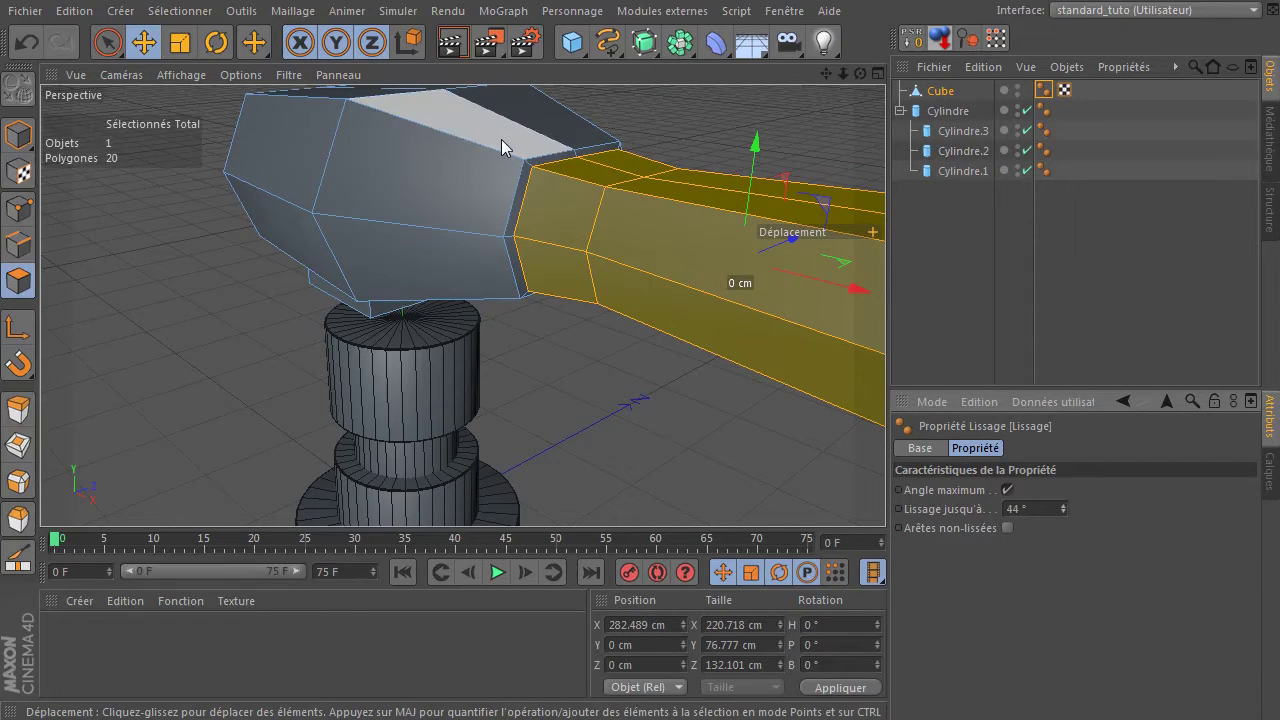
pyautogui.scroll(-5, 651, 357)
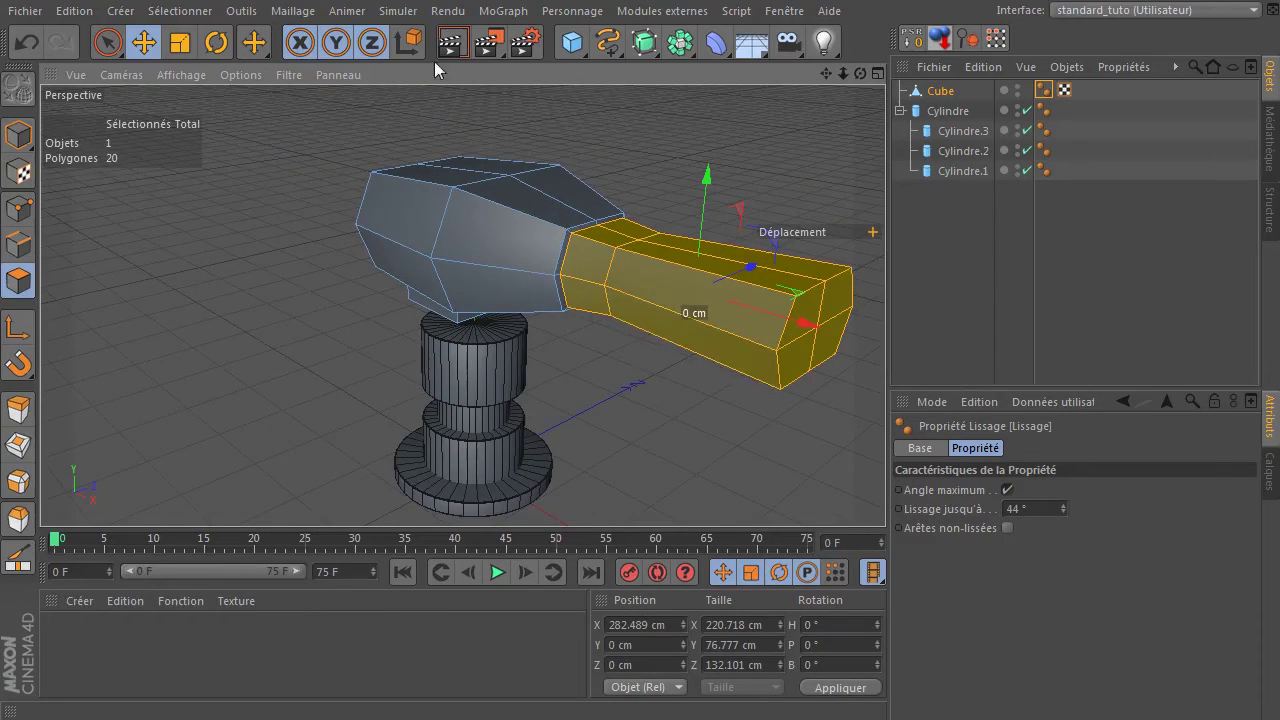
pyautogui.click(455, 45)
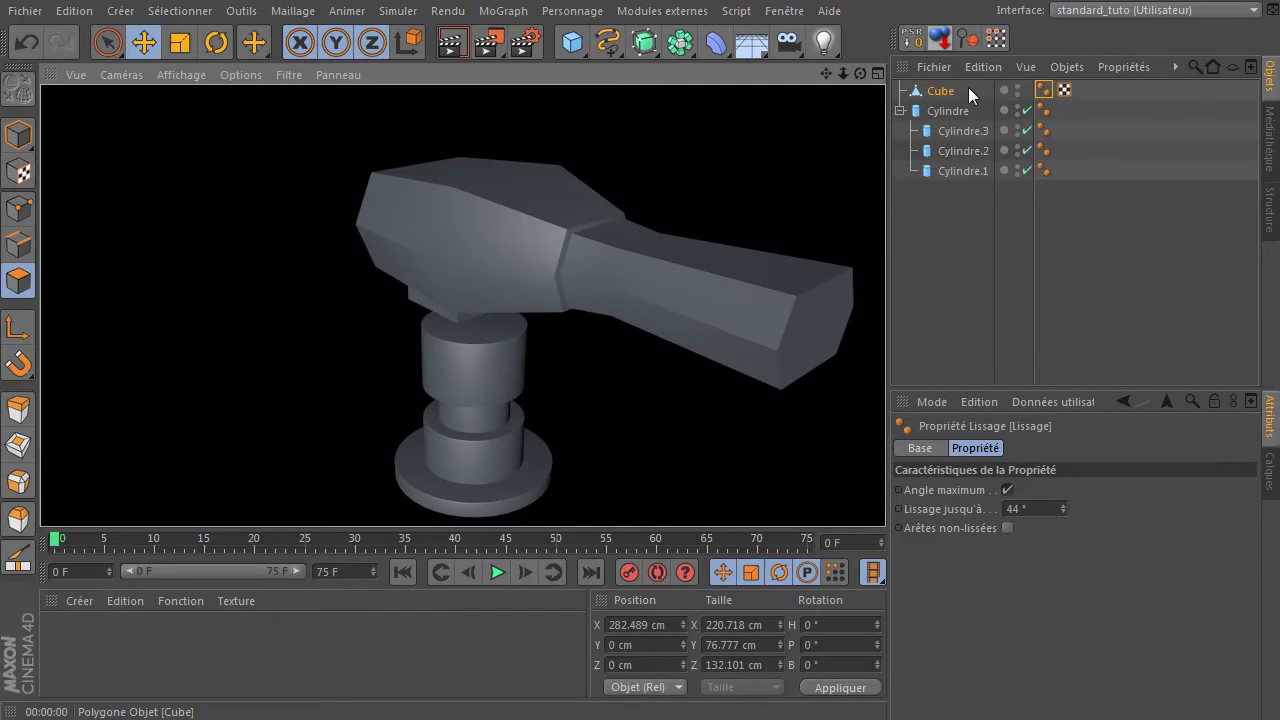
pyautogui.click(966, 90)
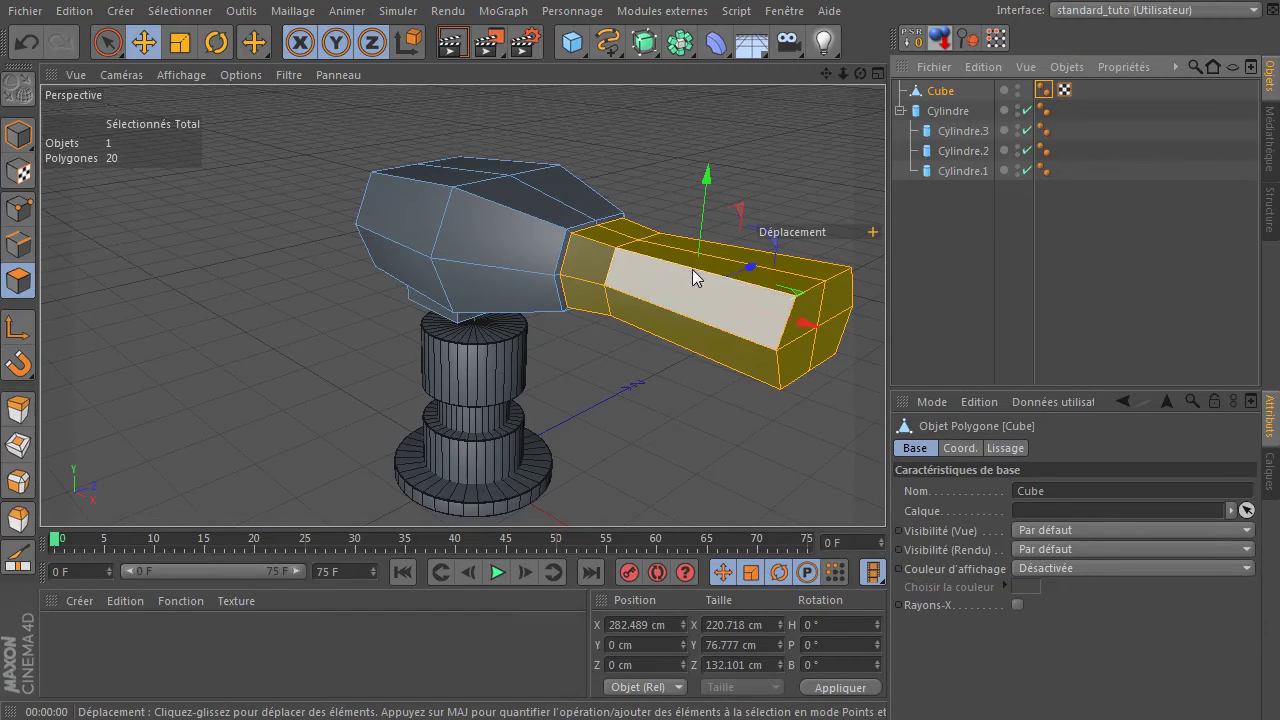
# - Clear the polygon selection and select the three points along the top centre line of the narrow section
pyautogui.moveTo(861, 73); pyautogui.dragTo(593, 216)
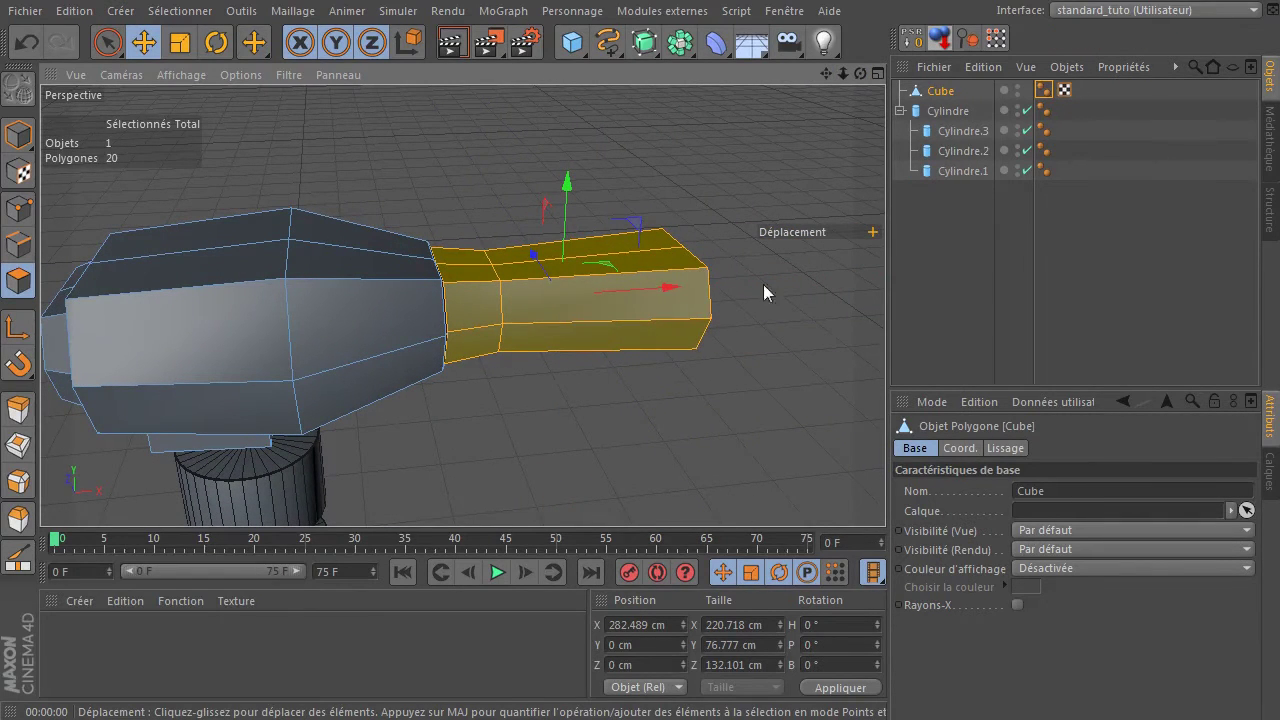
pyautogui.click(736, 443)
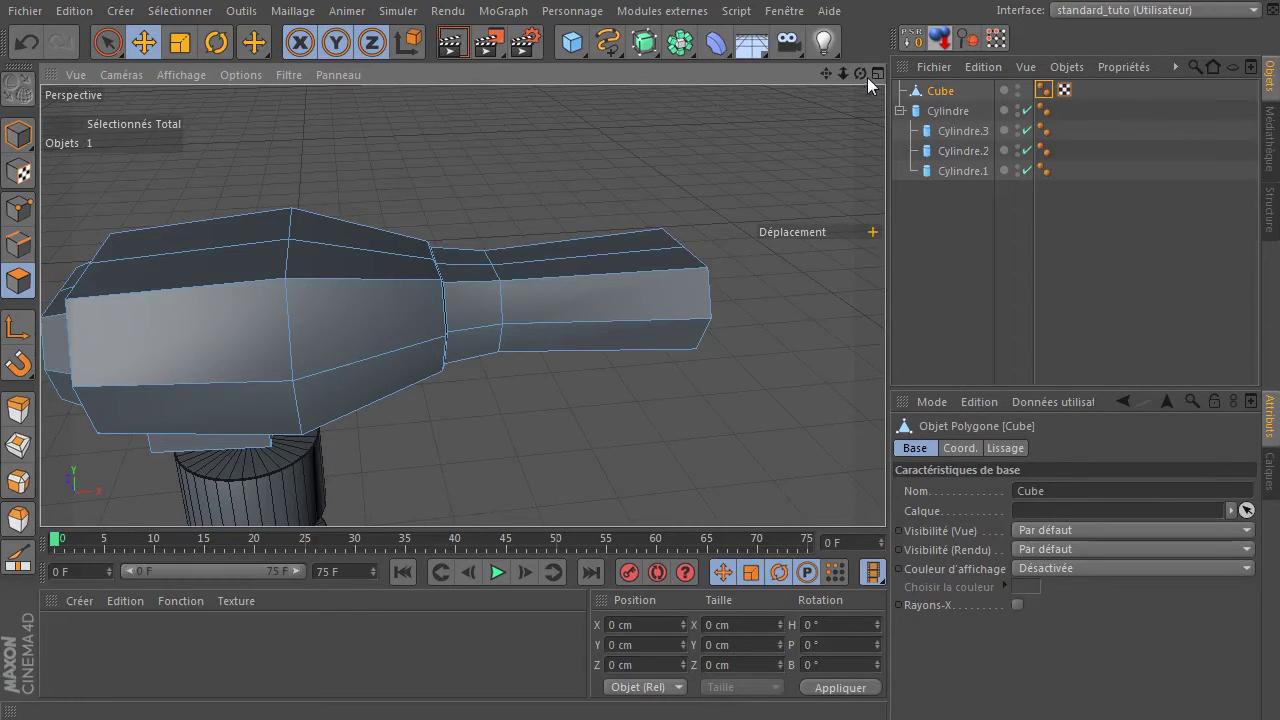
pyautogui.moveTo(860, 75); pyautogui.dragTo(760, 90)
pyautogui.click(18, 208)
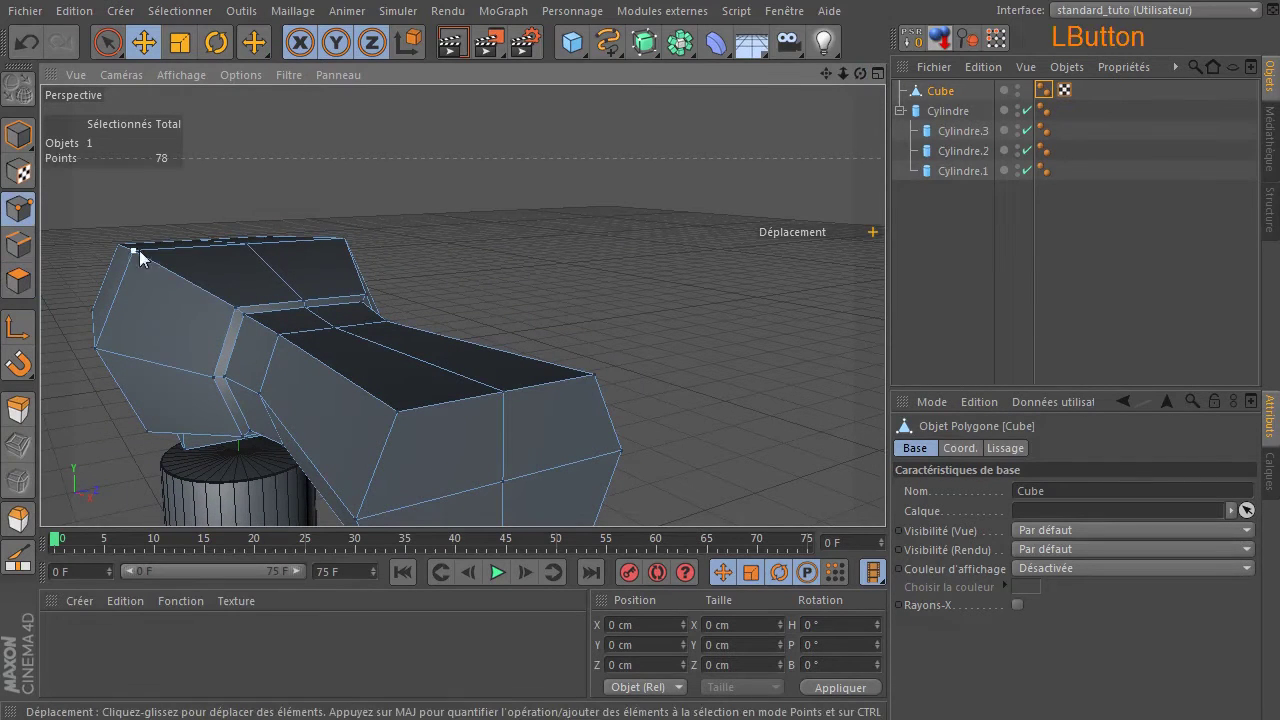
pyautogui.click(110, 43)
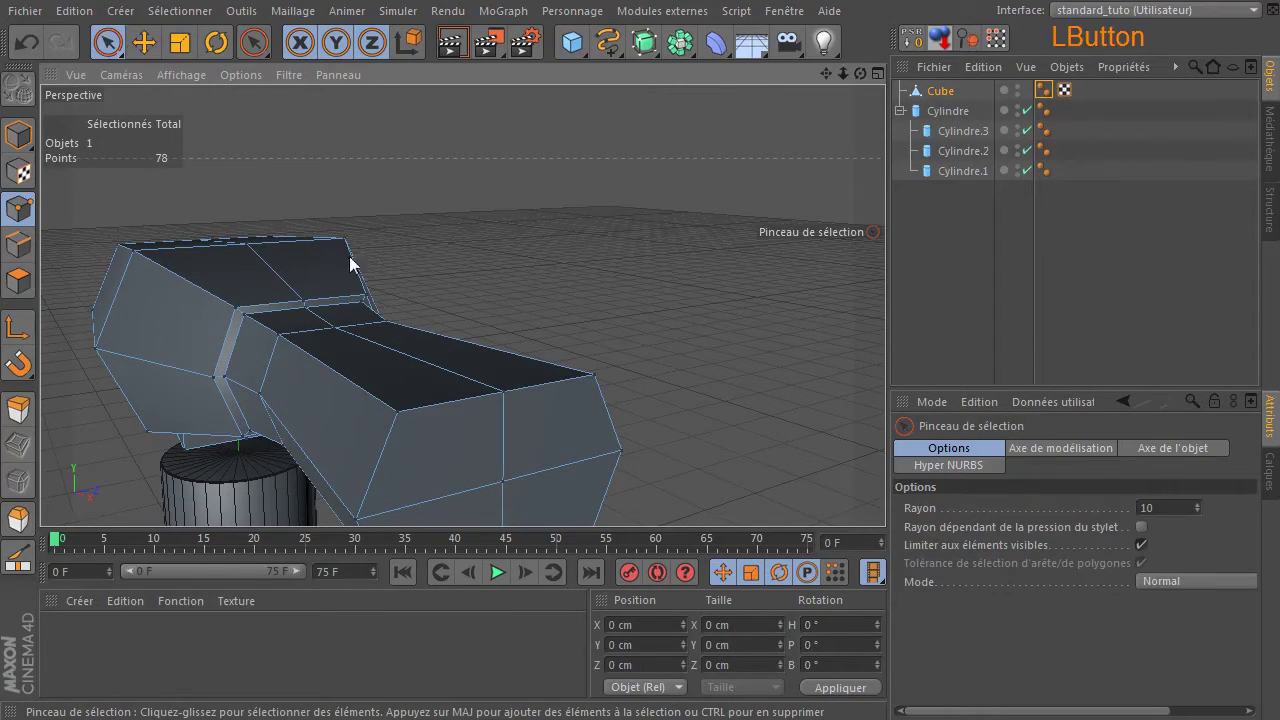
pyautogui.click(496, 388)
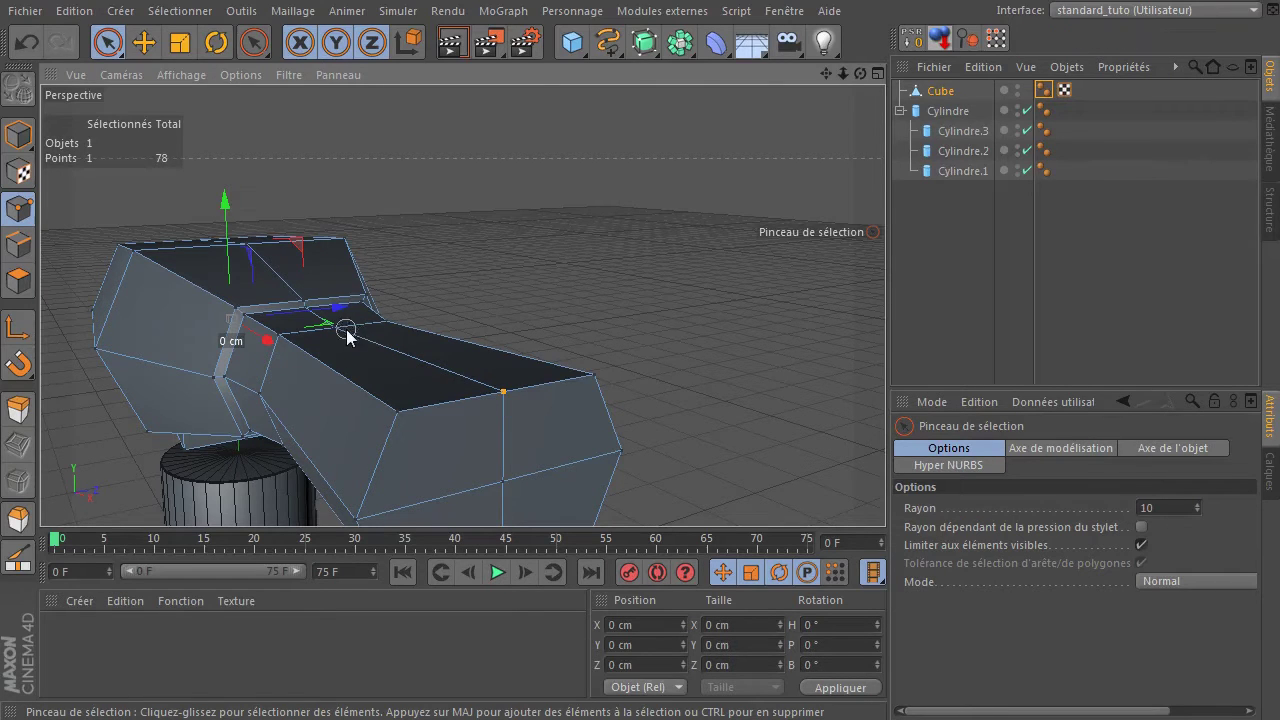
pyautogui.keyDown('ctrl'); pyautogui.scroll(5, 250, 302); pyautogui.keyUp('ctrl')
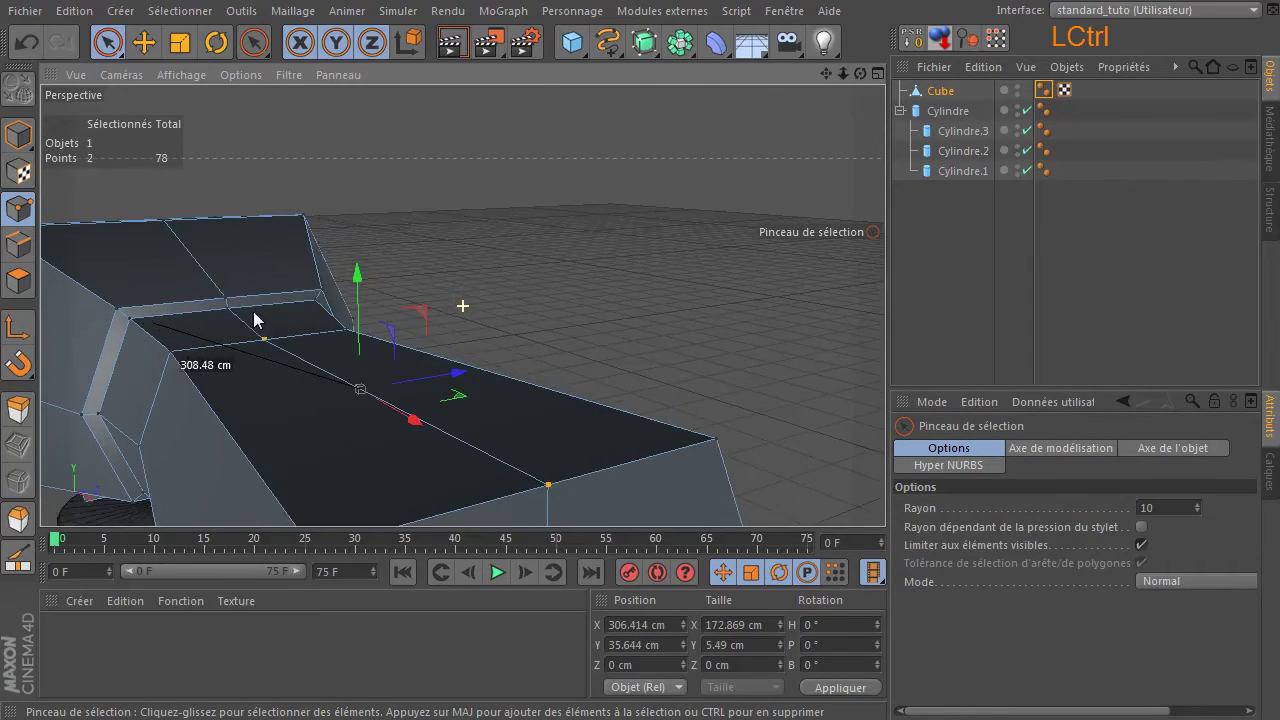
pyautogui.keyDown('ctrl'); pyautogui.click(225, 316); pyautogui.keyUp('ctrl')
pyautogui.scroll(5, 218, 300)
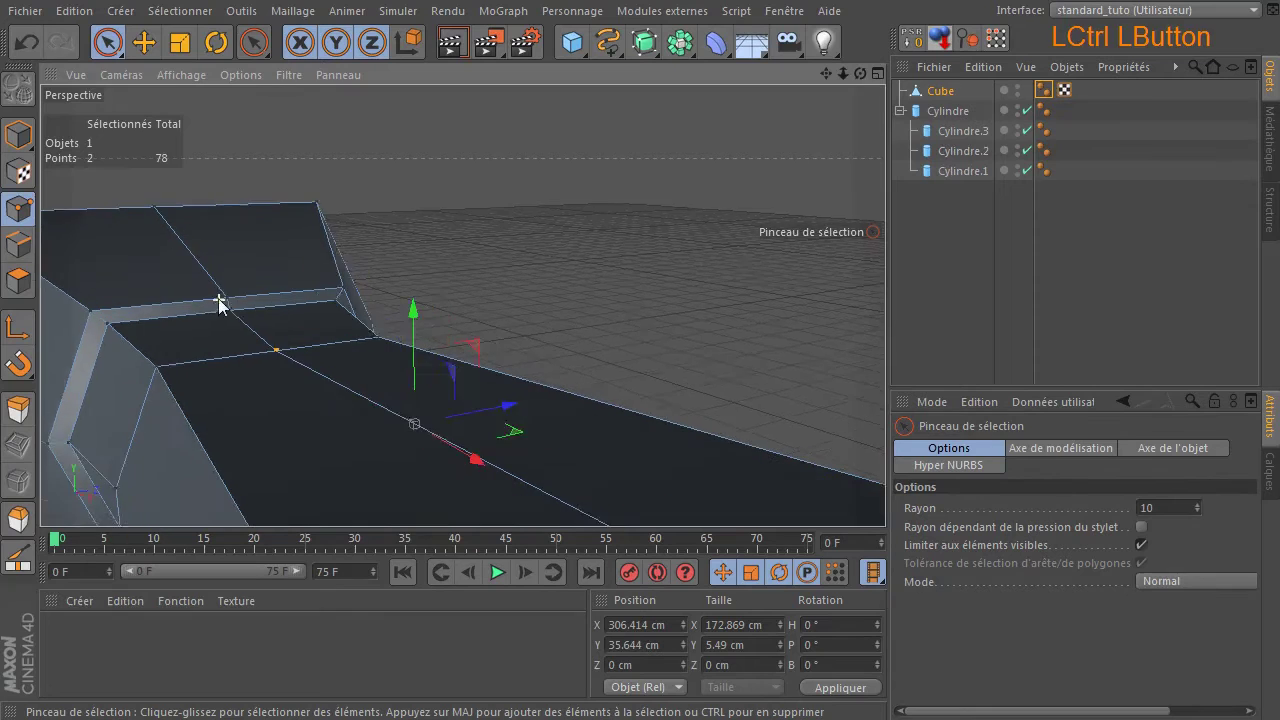
pyautogui.scroll(2, 207, 358)
pyautogui.keyDown('ctrl'); pyautogui.click(236, 309); pyautogui.keyUp('ctrl')
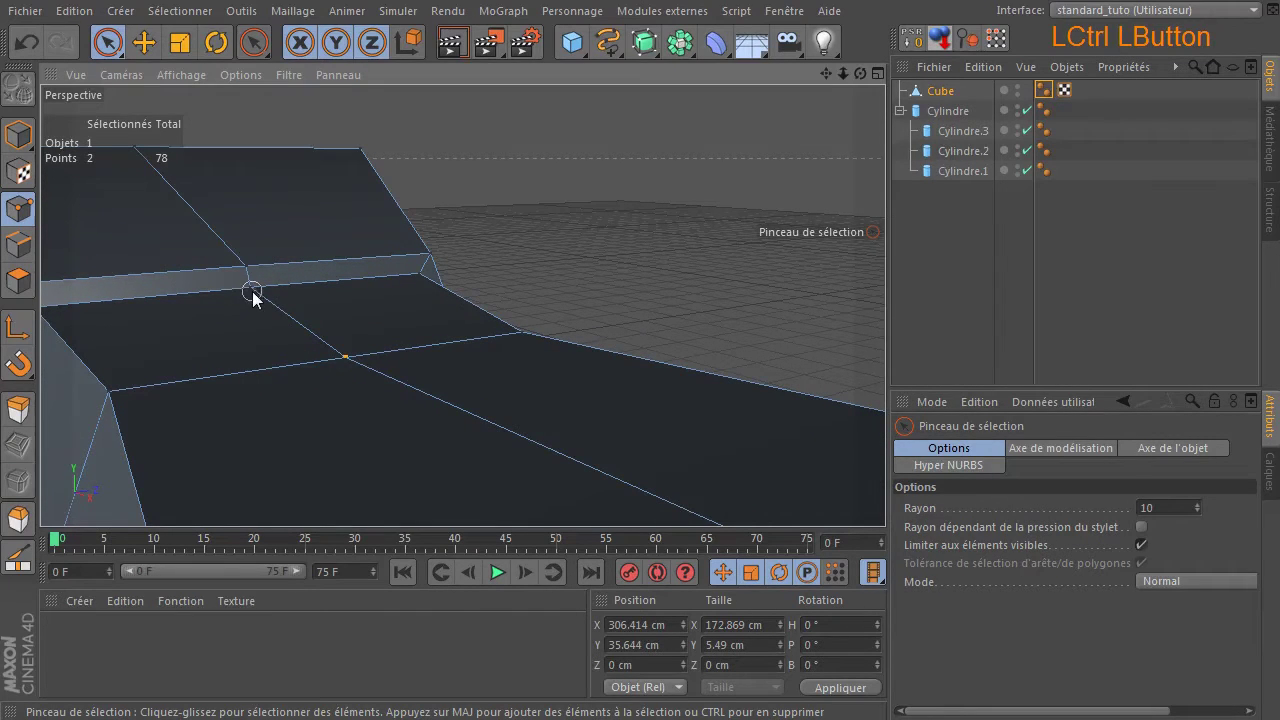
pyautogui.keyDown('shift'); pyautogui.click(251, 290); pyautogui.keyUp('shift')
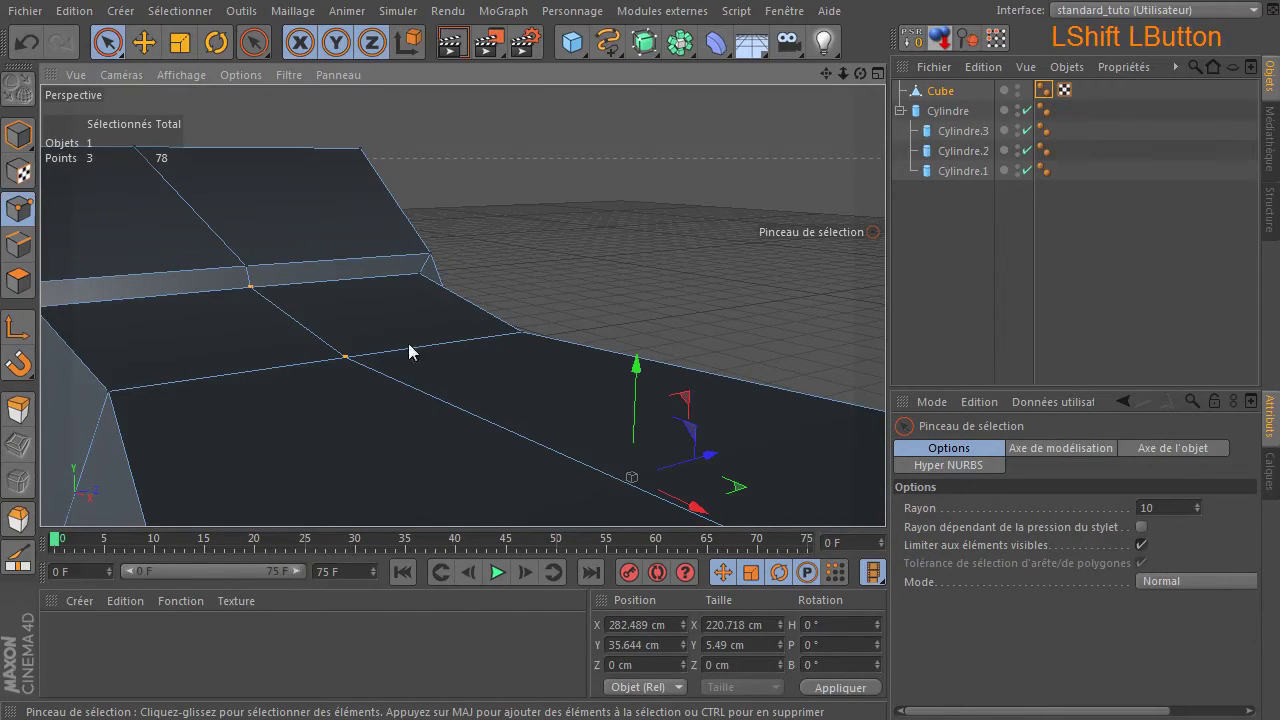
# - Raise the selected points along the narrow section's top centre line to about Y 37.8 cm
pyautogui.scroll(-1, 588, 376)
pyautogui.scroll(-2, 598, 380)
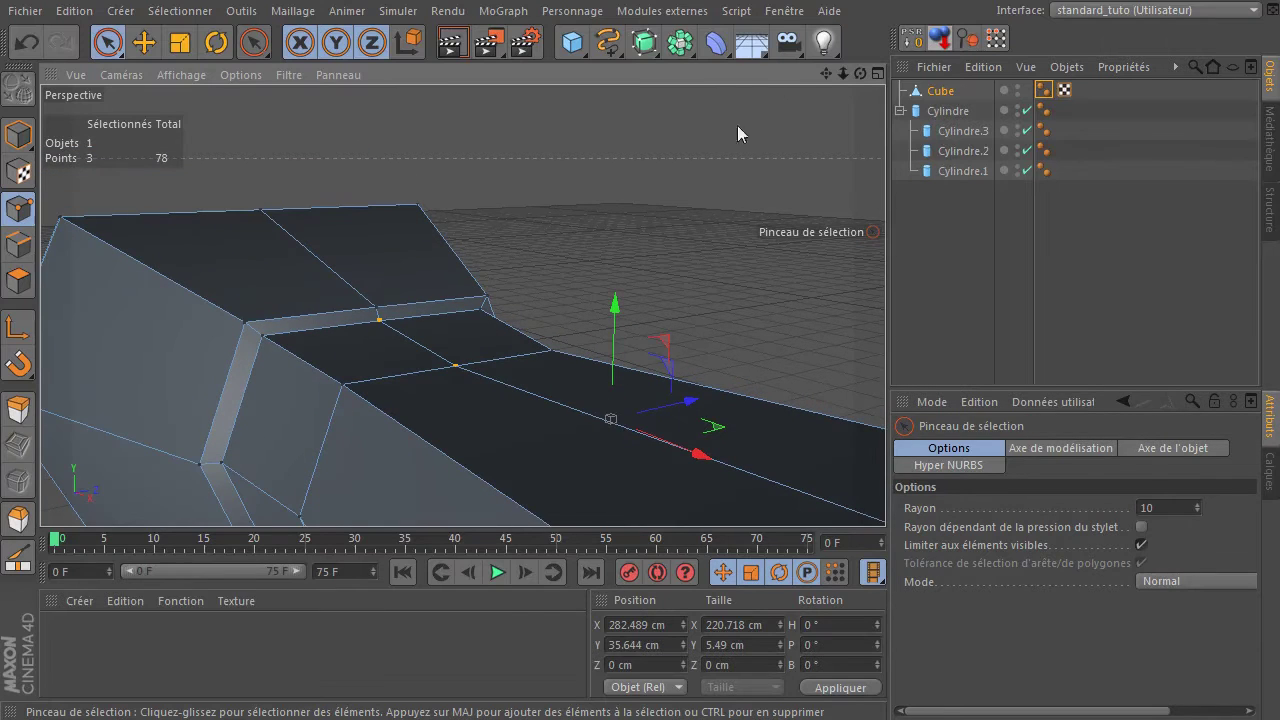
pyautogui.moveTo(822, 75); pyautogui.dragTo(802, 30)
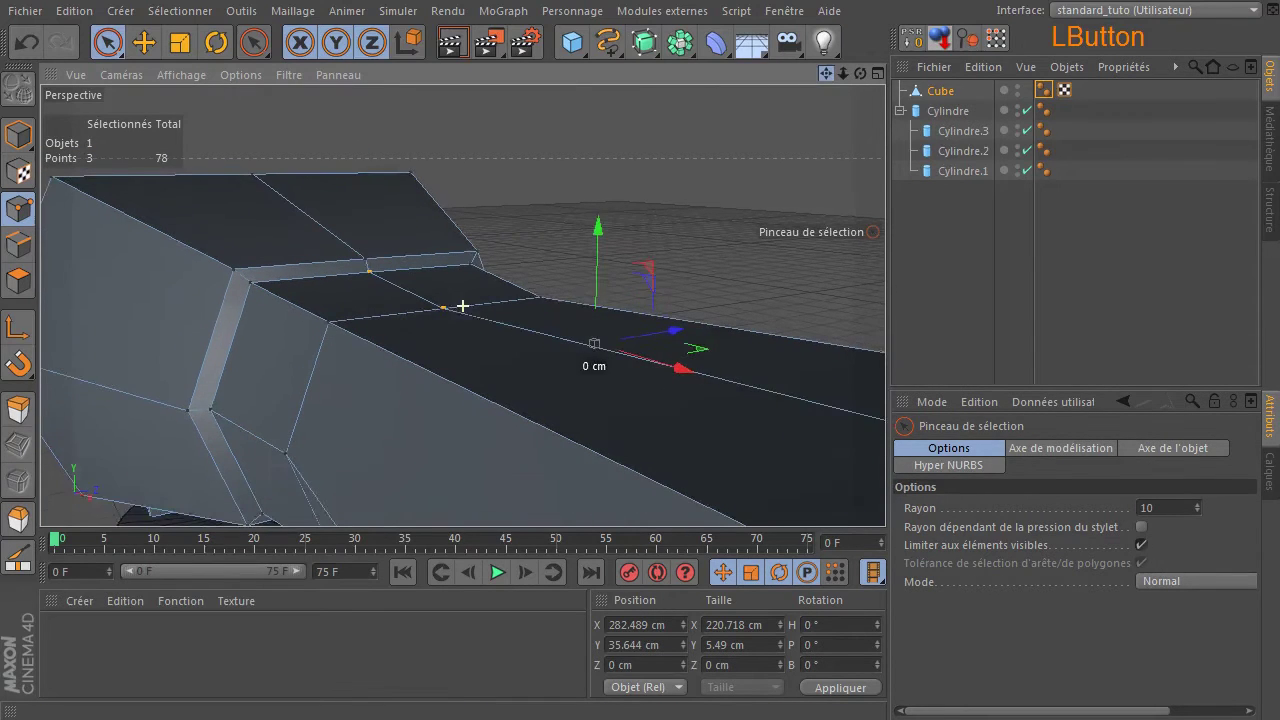
pyautogui.moveTo(602, 231); pyautogui.dragTo(613, 220)
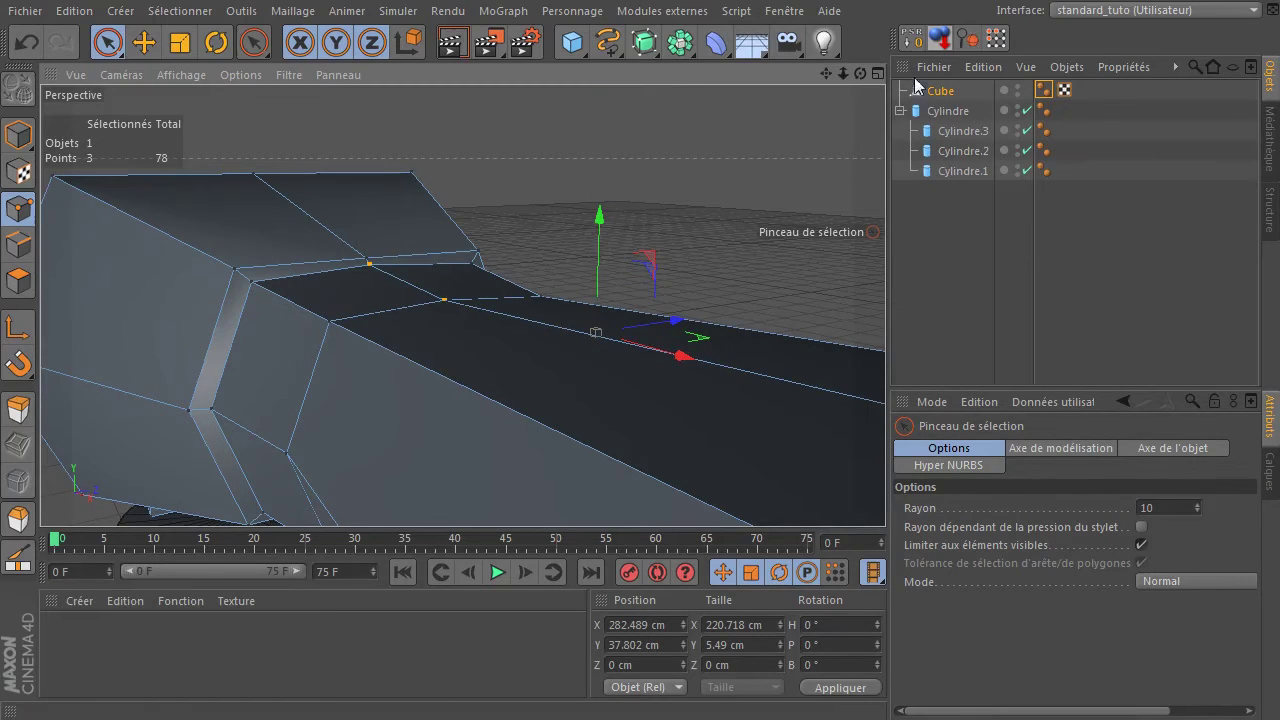
# - Select the matching centre-line points on the underside of the narrow section and lower them to about Y -38.1 cm
pyautogui.moveTo(864, 79); pyautogui.dragTo(824, 40)
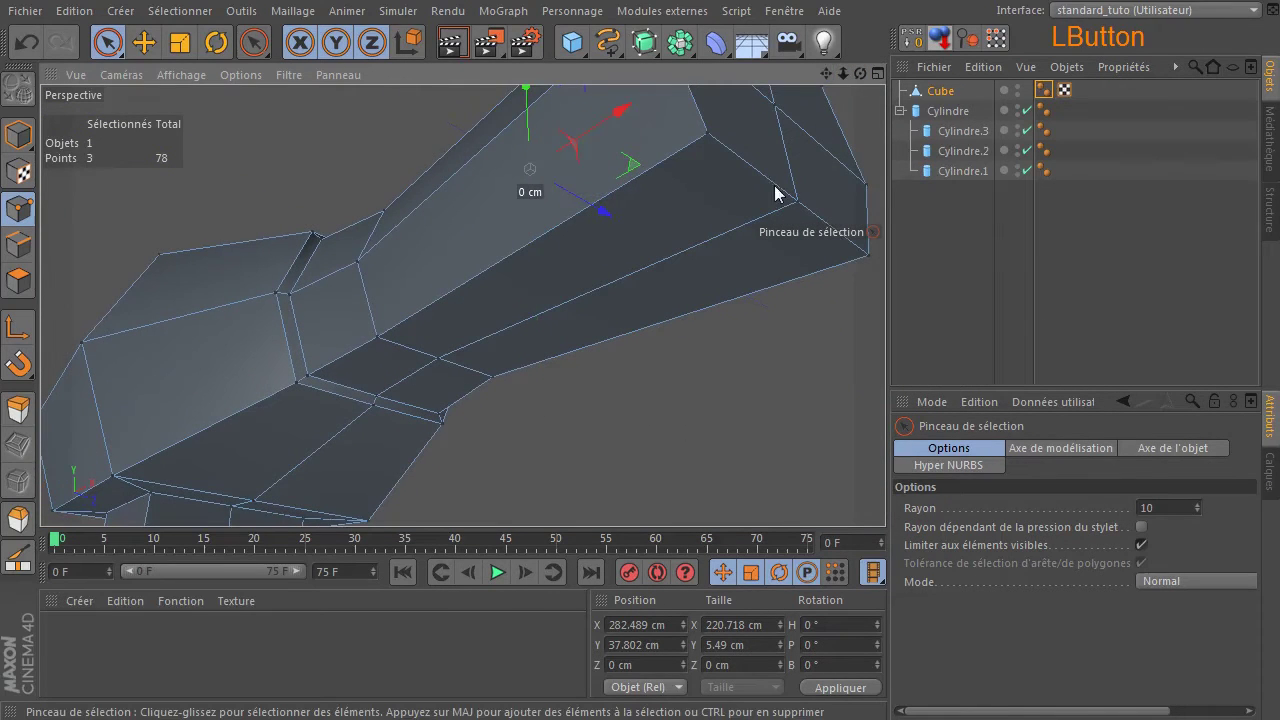
pyautogui.moveTo(744, 250)
pyautogui.mouseDown()
pyautogui.moveTo(757, 194)
pyautogui.moveTo(803, 206)
pyautogui.moveTo(499, 321)
pyautogui.mouseUp()
pyautogui.keyDown('shift'); pyautogui.click(389, 400); pyautogui.keyUp('shift')
pyautogui.scroll(3, 445, 460)
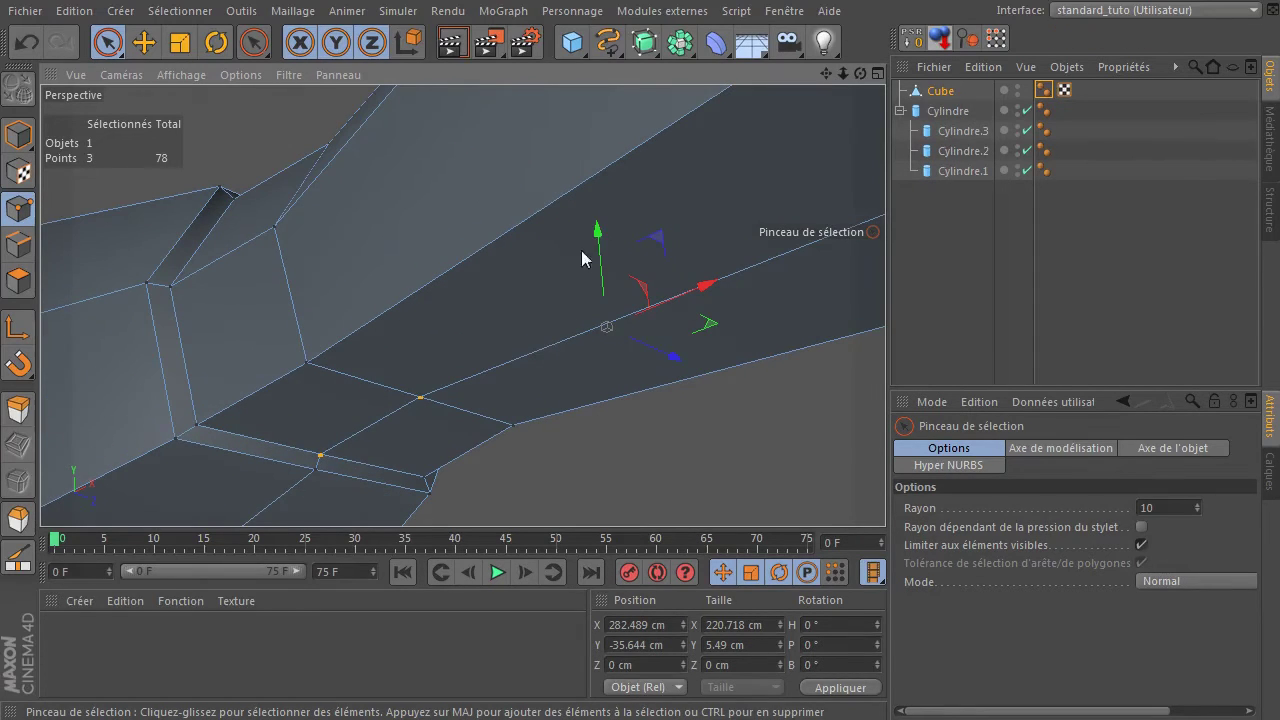
pyautogui.moveTo(597, 232); pyautogui.dragTo(598, 245)
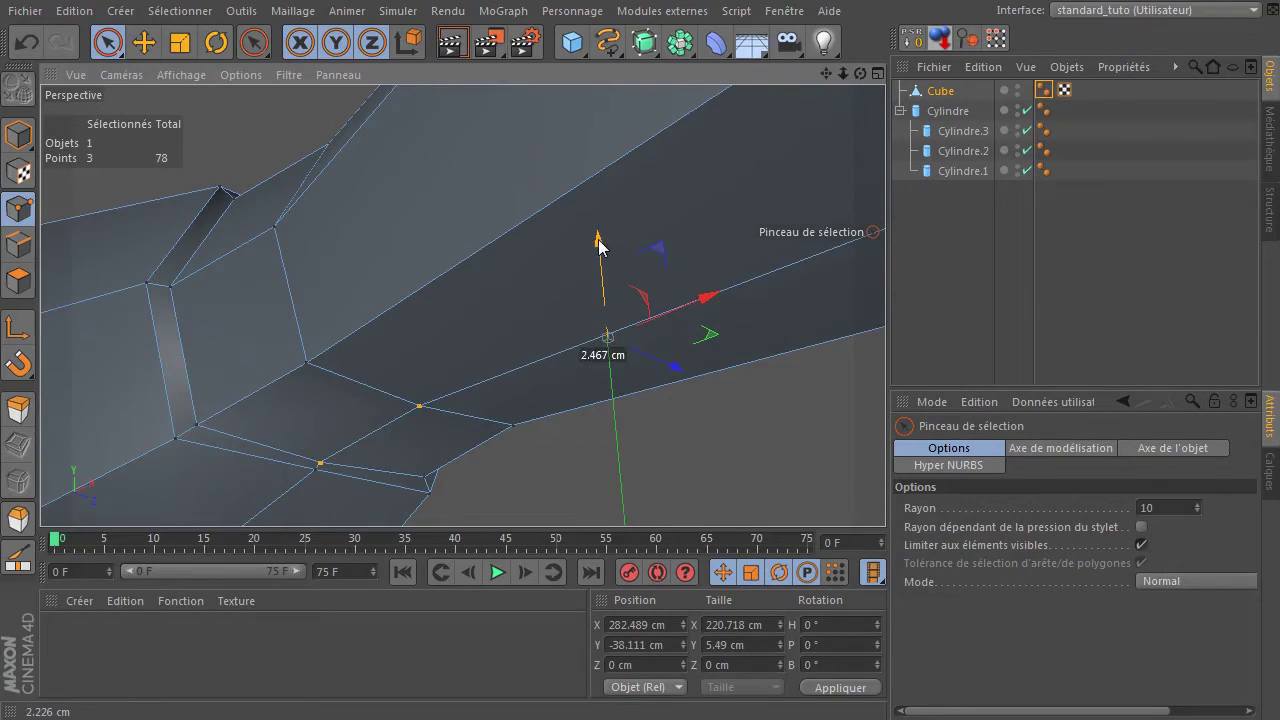
pyautogui.click(605, 452)
# - Set the Cube's smoothing angle limit to 10° and deselect the object
pyautogui.keyDown('ctrl'); pyautogui.scroll(-5, 596, 439); pyautogui.keyUp('ctrl')
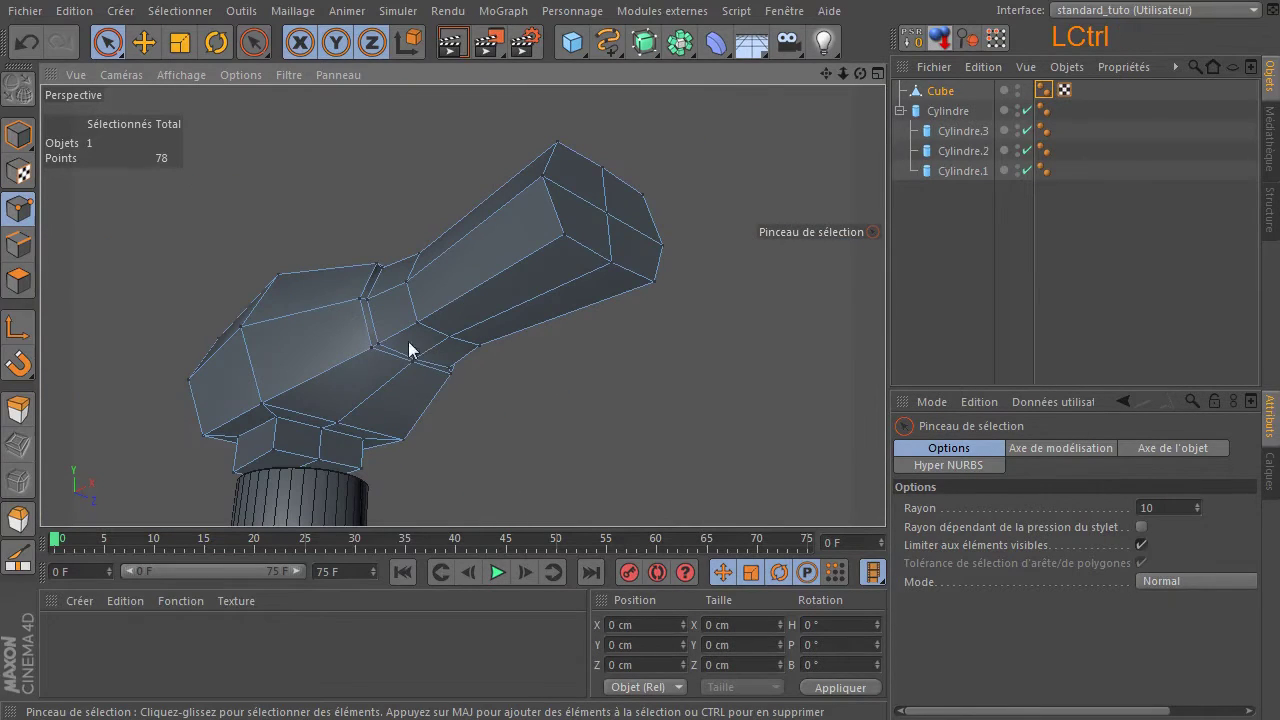
pyautogui.click(1044, 90)
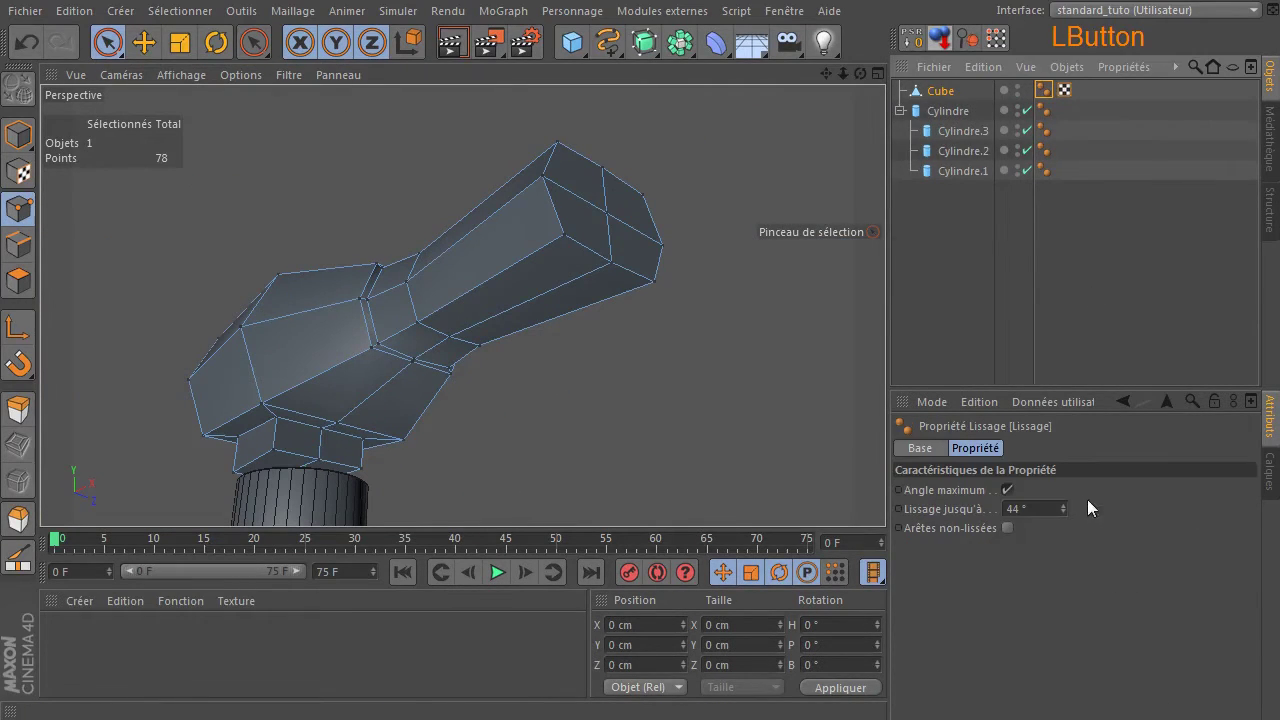
pyautogui.moveTo(1040, 511); pyautogui.dragTo(999, 516)
pyautogui.write('10')
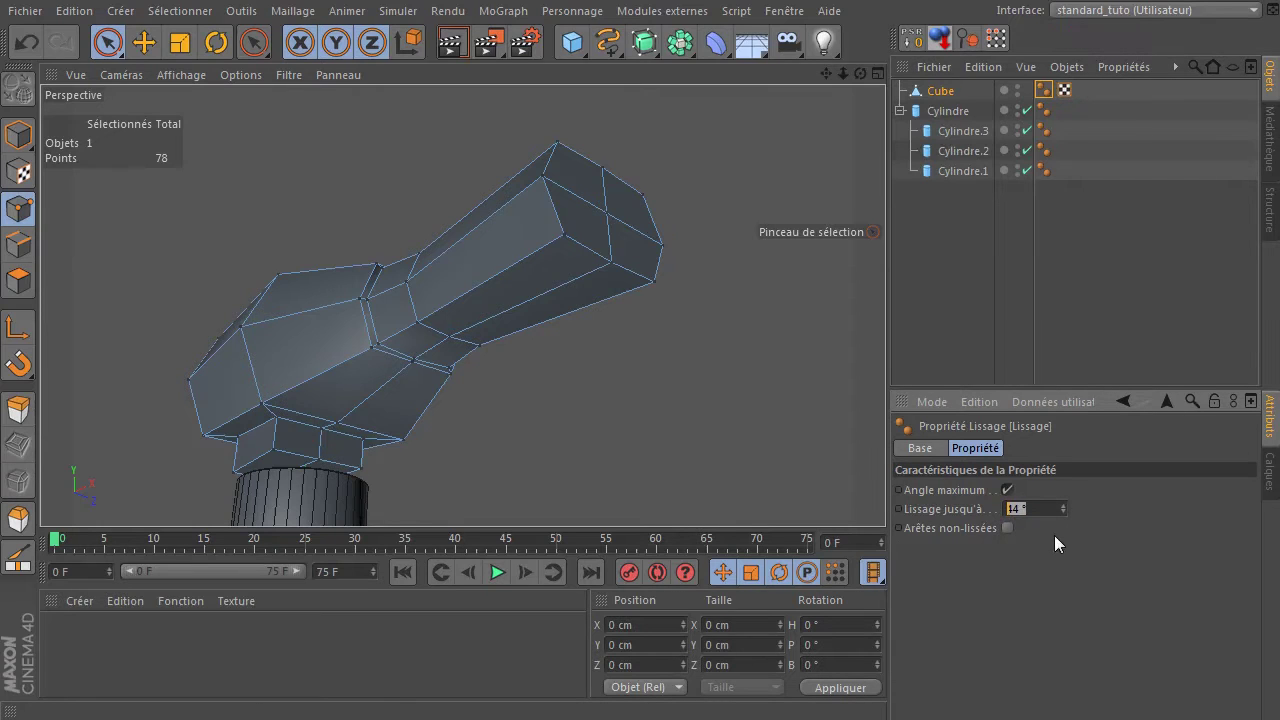
pyautogui.press('Return')
pyautogui.click(964, 291)
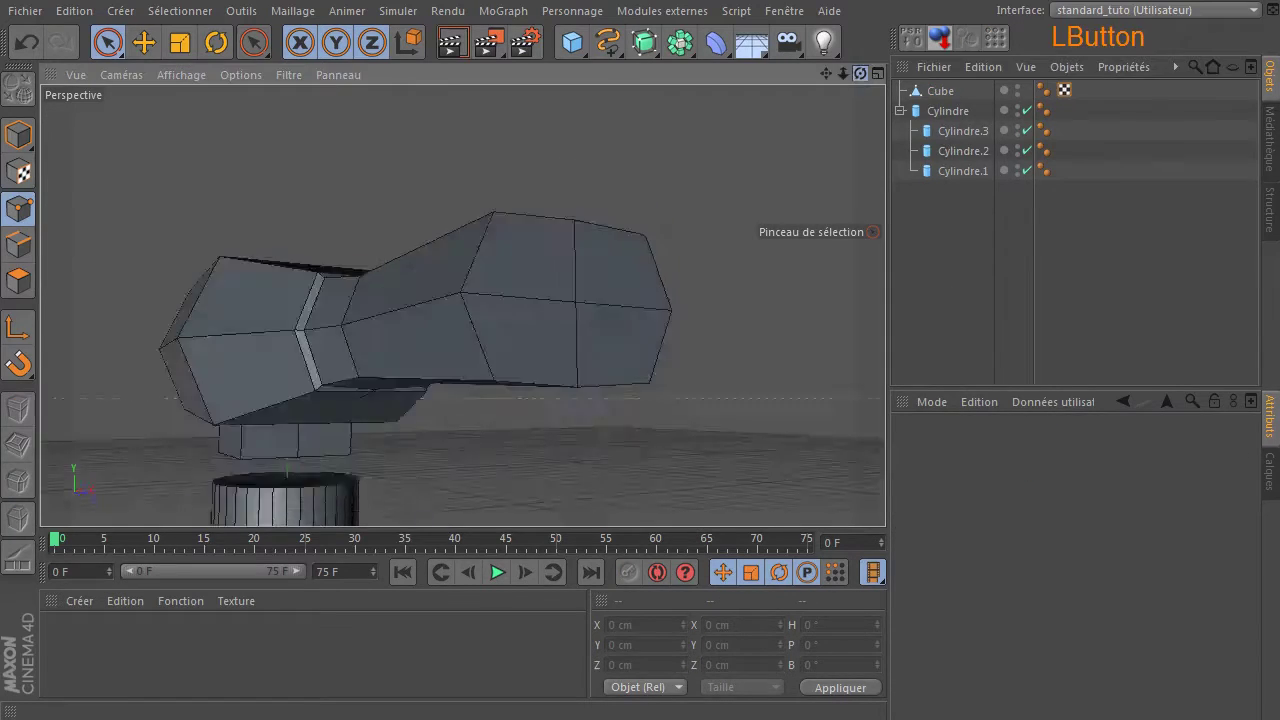
# - Select the four end-face polygons of the Cube's narrow section and inner-extrude them with a 7.5 cm offset
pyautogui.moveTo(860, 73)
pyautogui.mouseDown()
pyautogui.moveTo(800, 150)
pyautogui.moveTo(835, 110)
pyautogui.moveTo(815, 105)
pyautogui.moveTo(860, 74)
pyautogui.mouseUp()
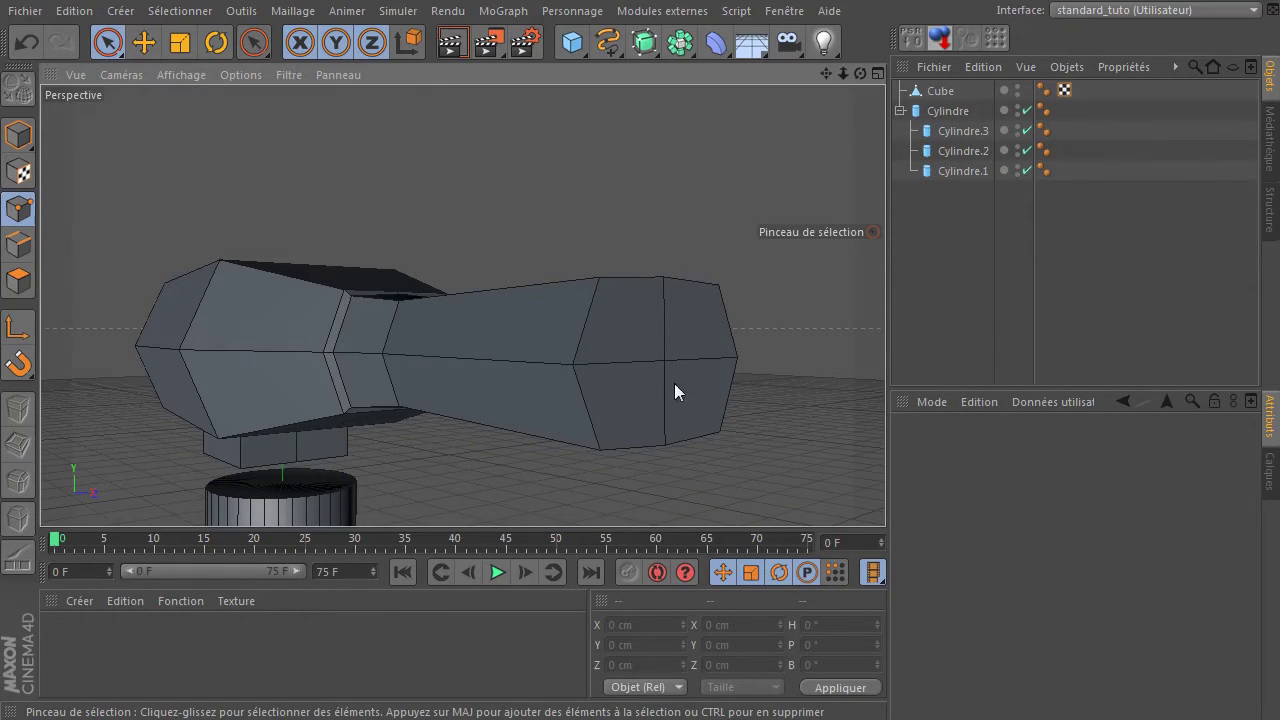
pyautogui.click(18, 281)
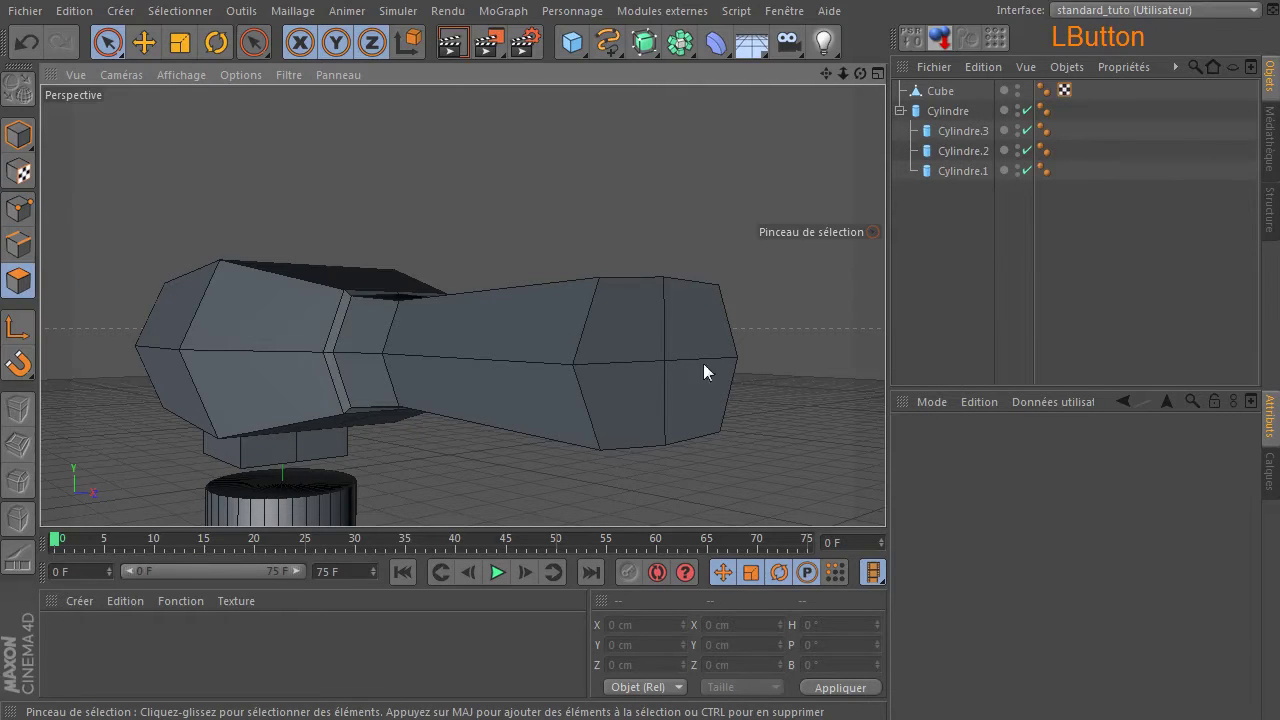
pyautogui.click(108, 43)
pyautogui.click(940, 91)
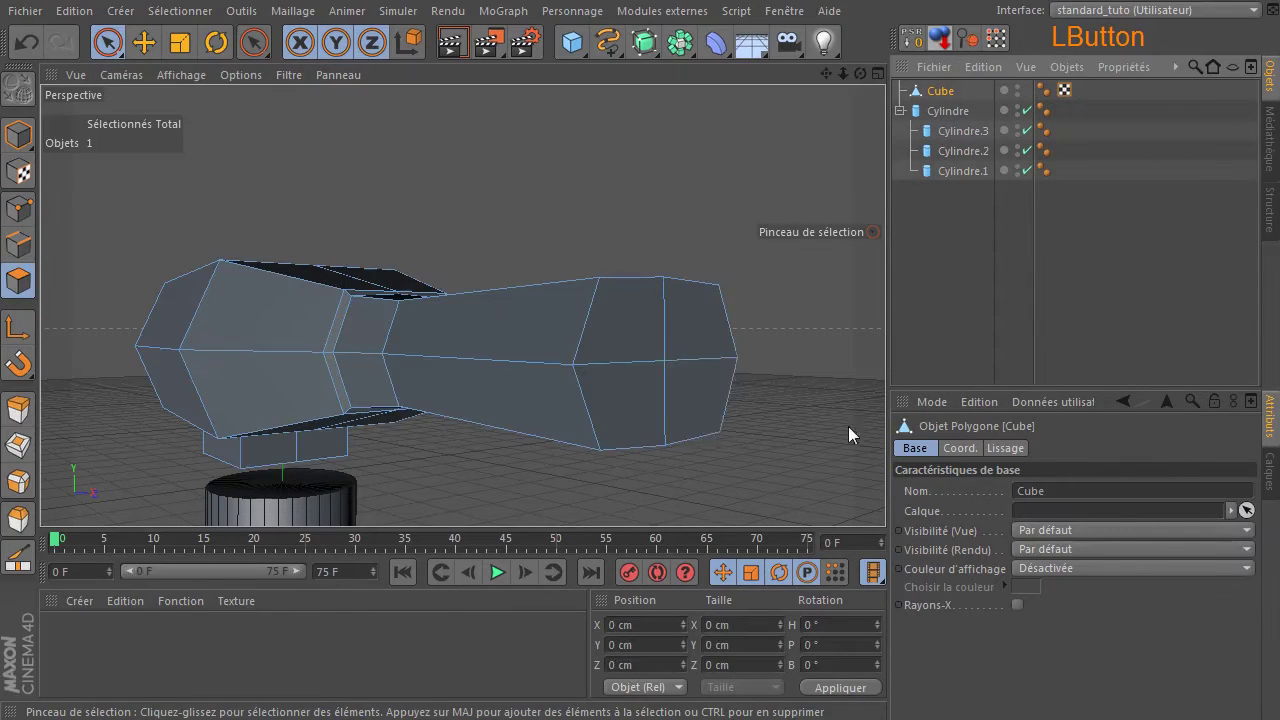
pyautogui.moveTo(681, 352); pyautogui.dragTo(662, 372)
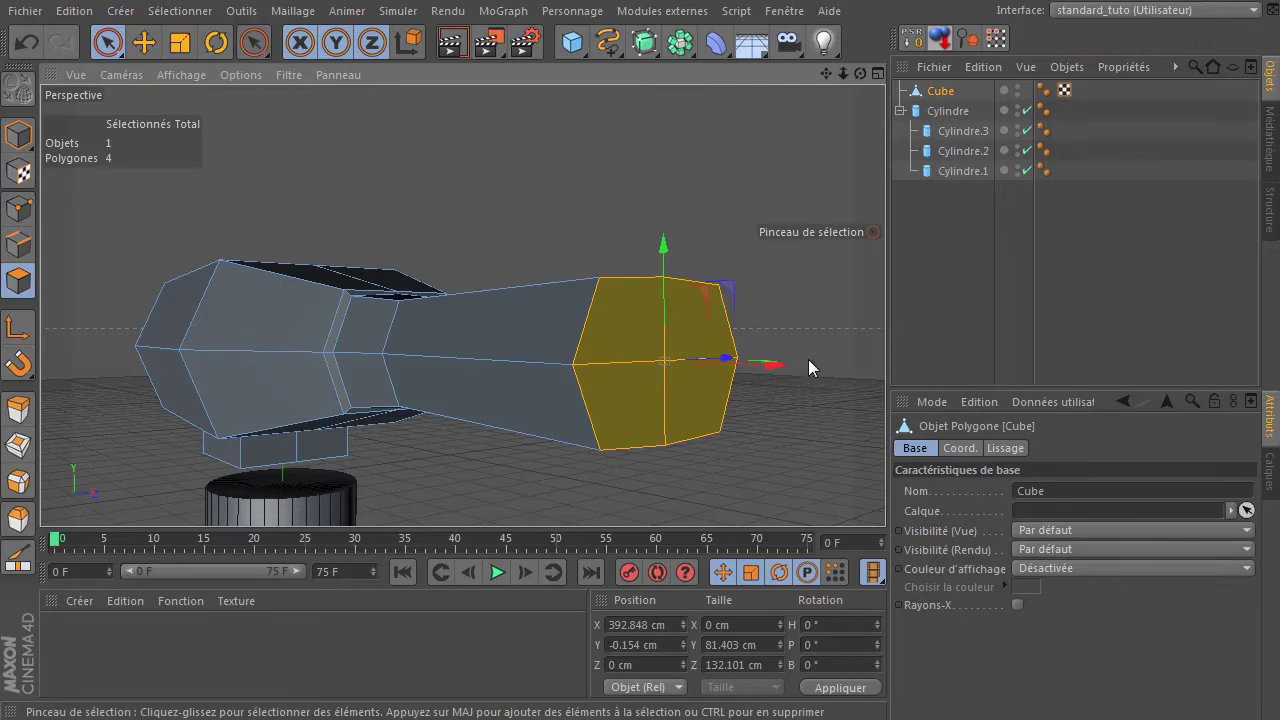
pyautogui.press('i')
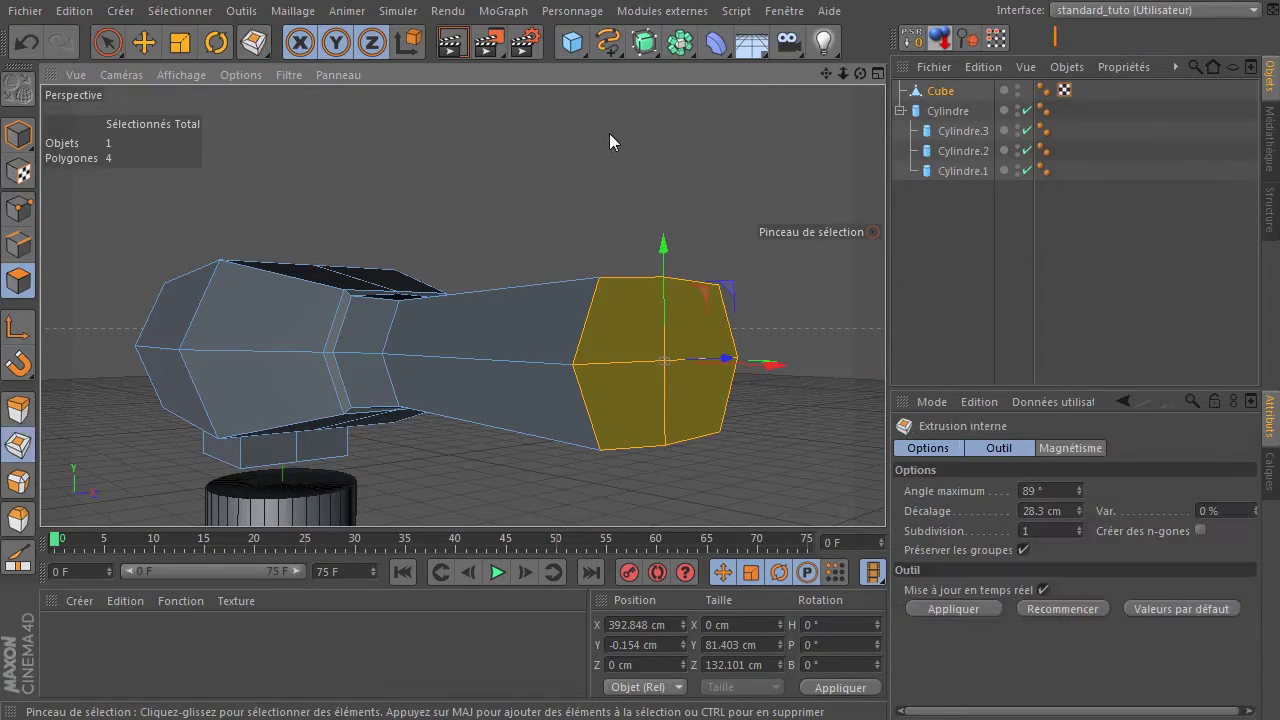
pyautogui.click(612, 134)
pyautogui.moveTo(612, 134); pyautogui.dragTo(574, 134)
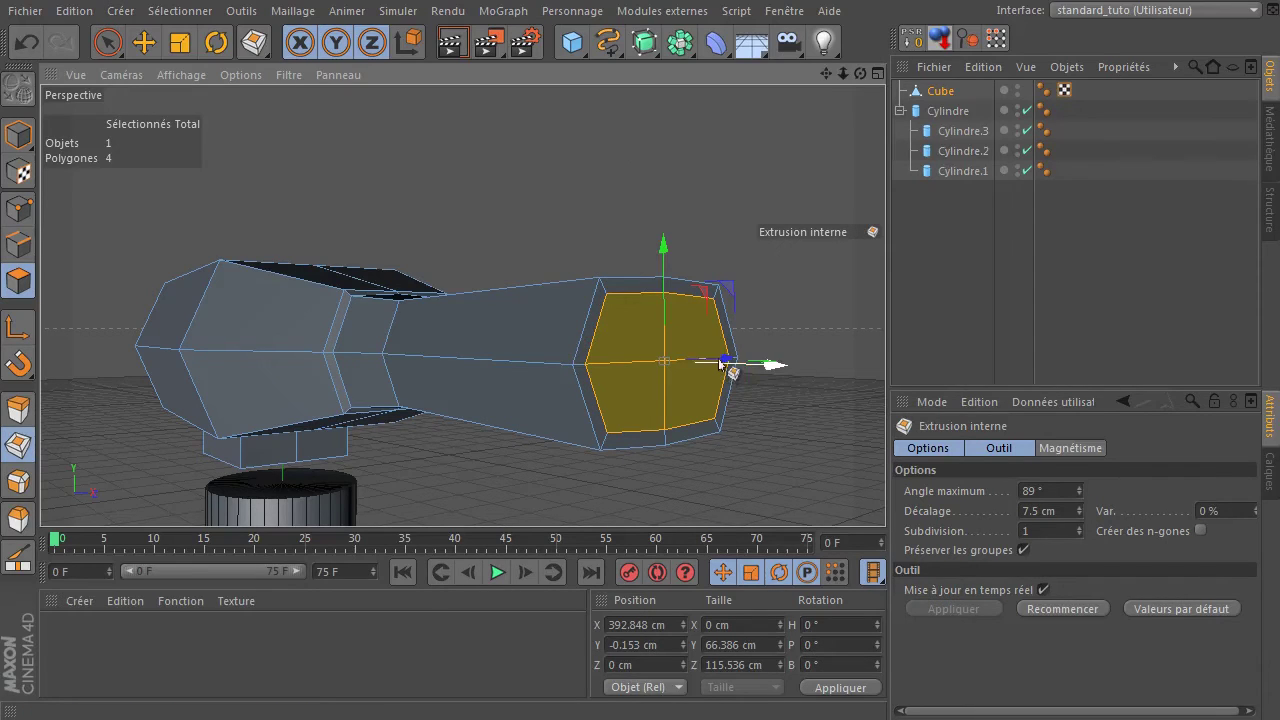
# - Extrude the inset end polygons inward to about X 385 cm to form a recess, and clear the selection
pyautogui.click(144, 42)
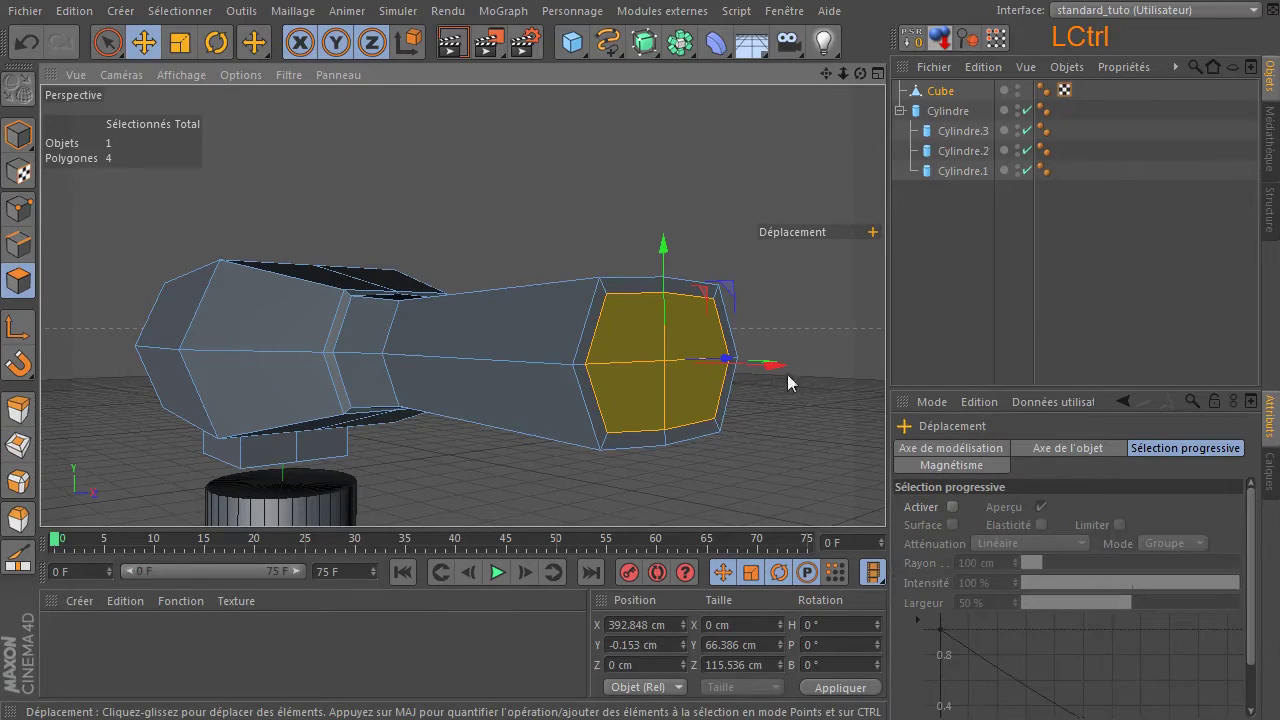
pyautogui.moveTo(860, 74); pyautogui.dragTo(909, 367)
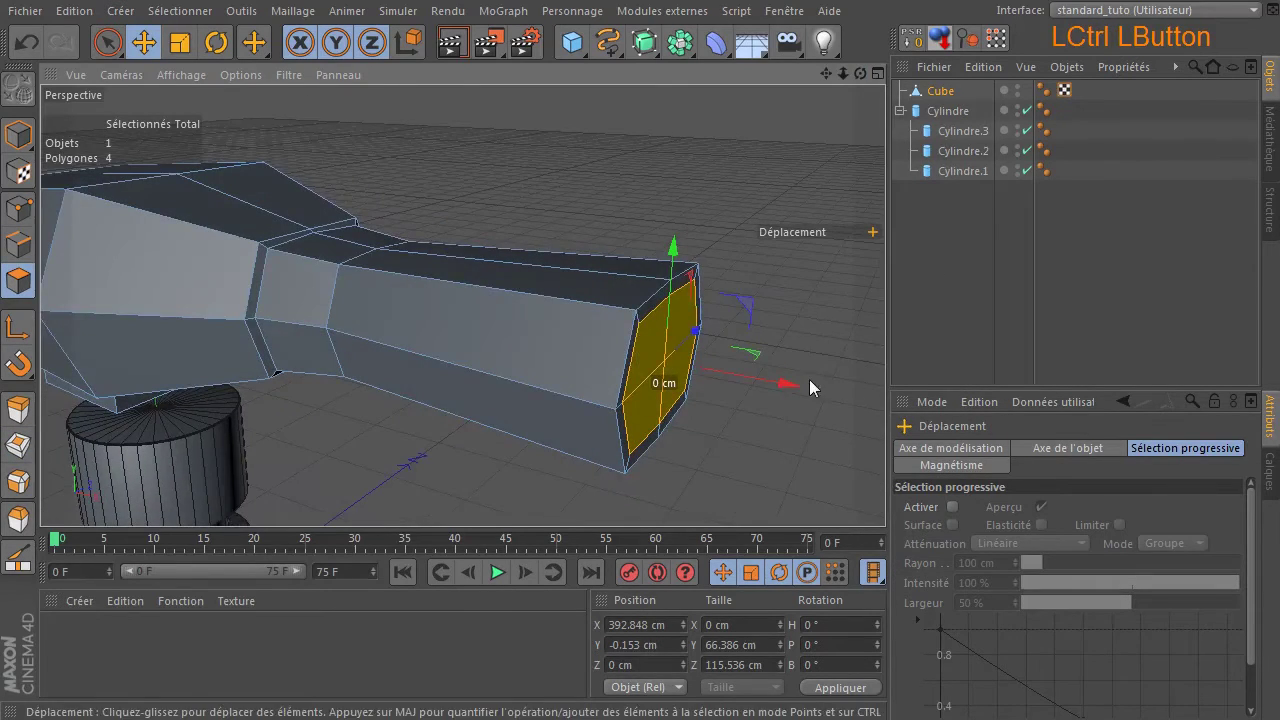
pyautogui.moveTo(787, 384); pyautogui.dragTo(769, 387)
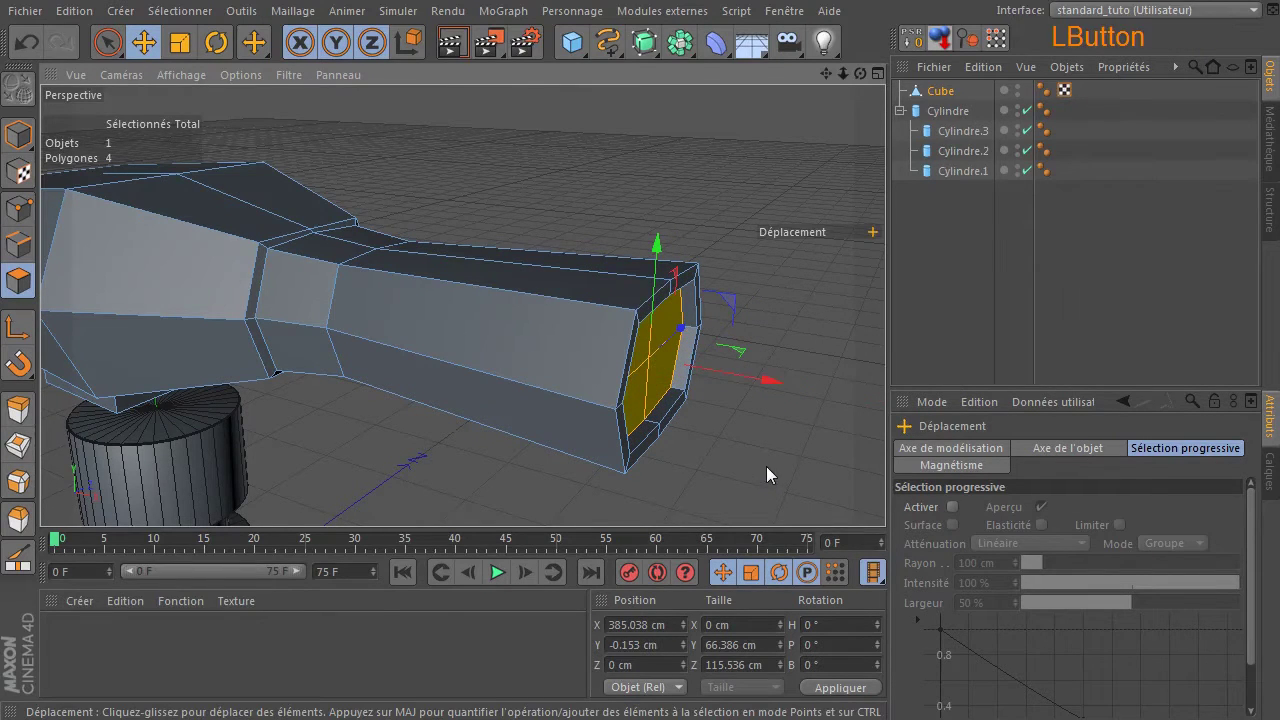
pyautogui.click(766, 466)
# - Cut an edge loop around the narrow section with the Knife in Boucle mode, at about 41 % of its length
pyautogui.moveTo(864, 76); pyautogui.dragTo(869, 86)
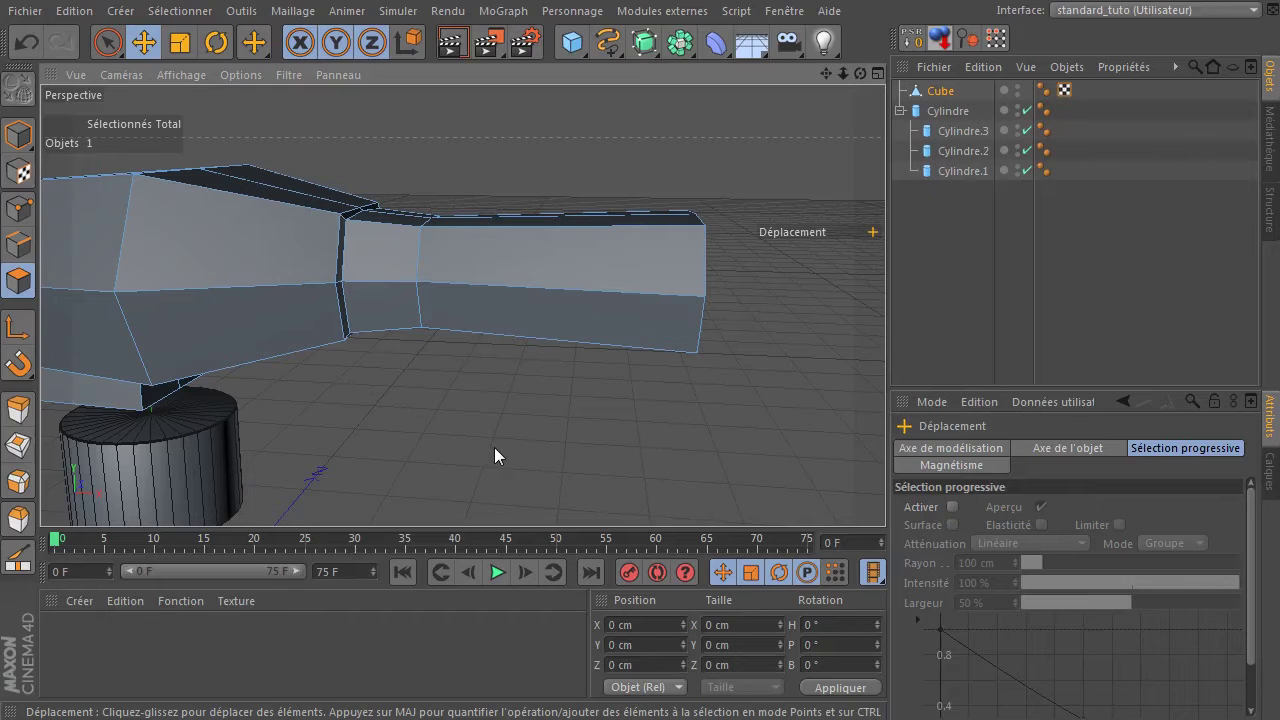
pyautogui.press('k')
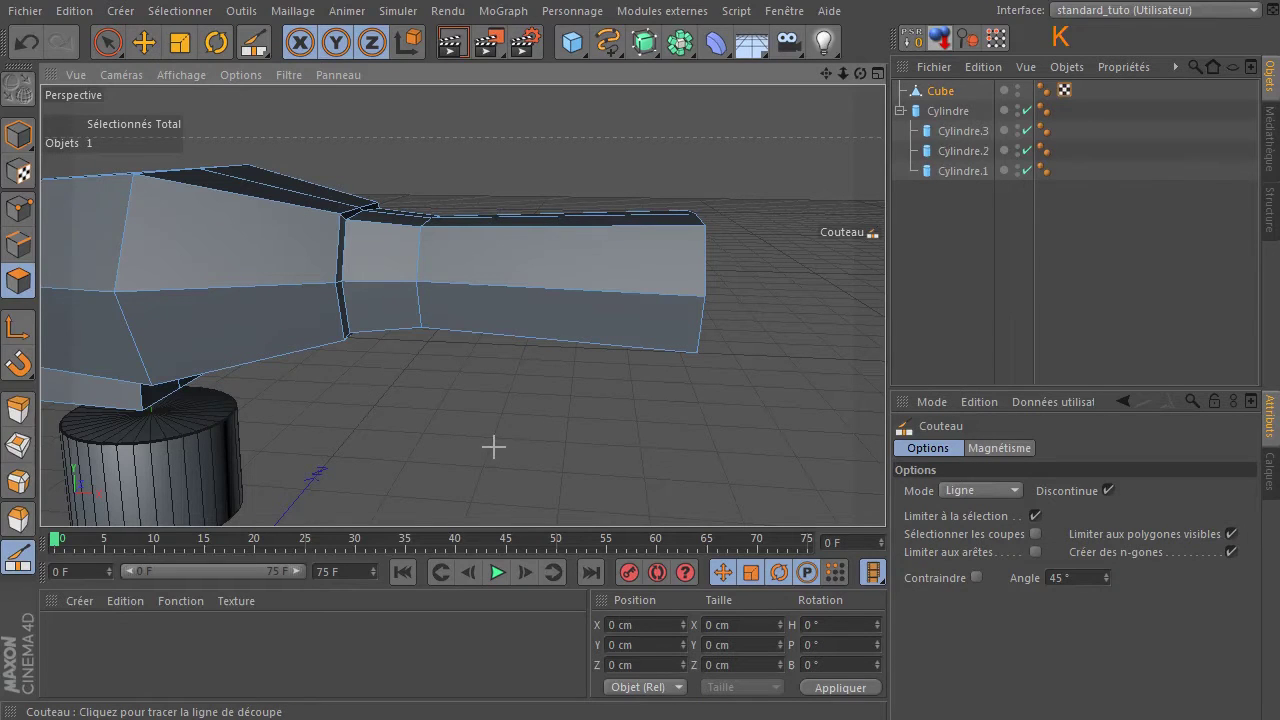
pyautogui.click(969, 491)
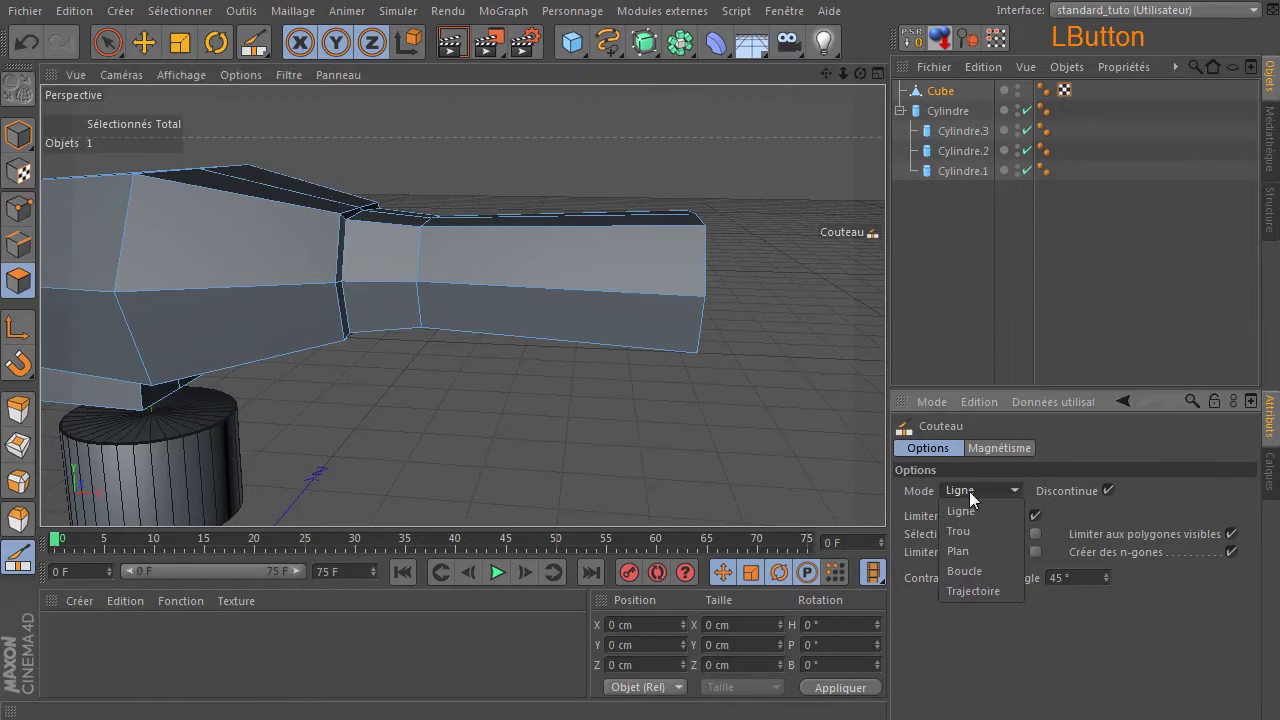
pyautogui.click(981, 565)
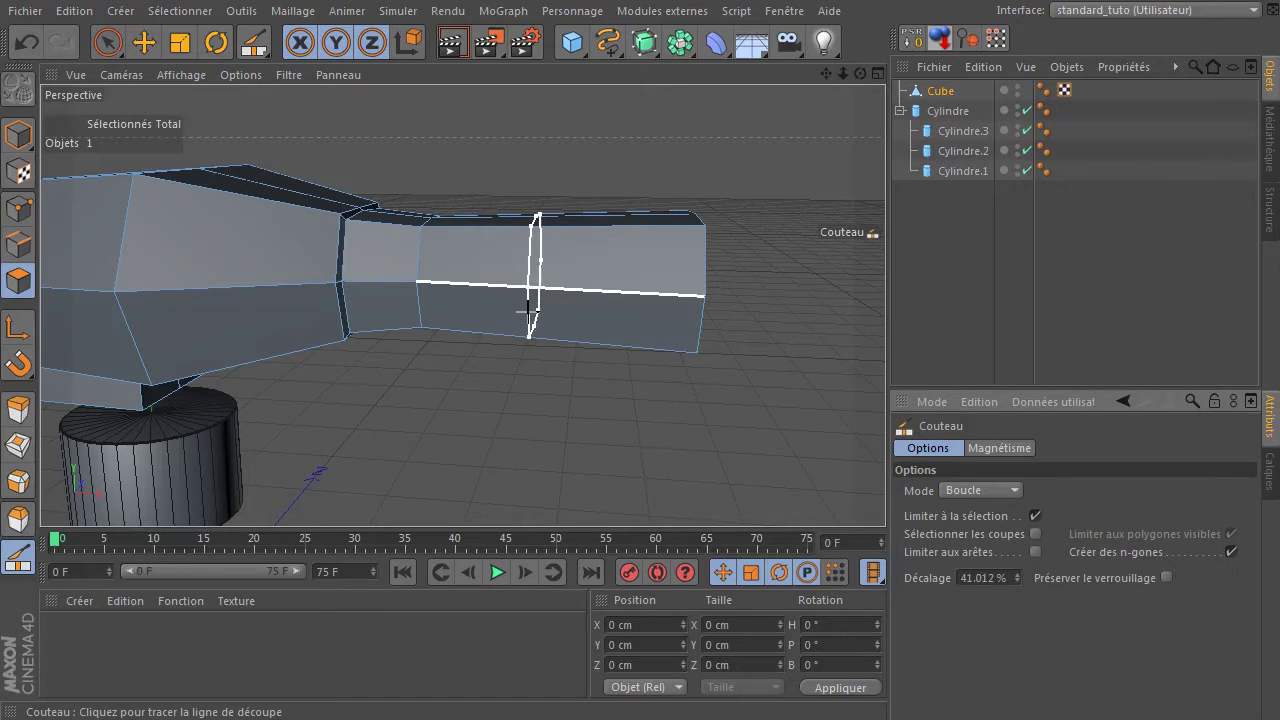
pyautogui.click(528, 310)
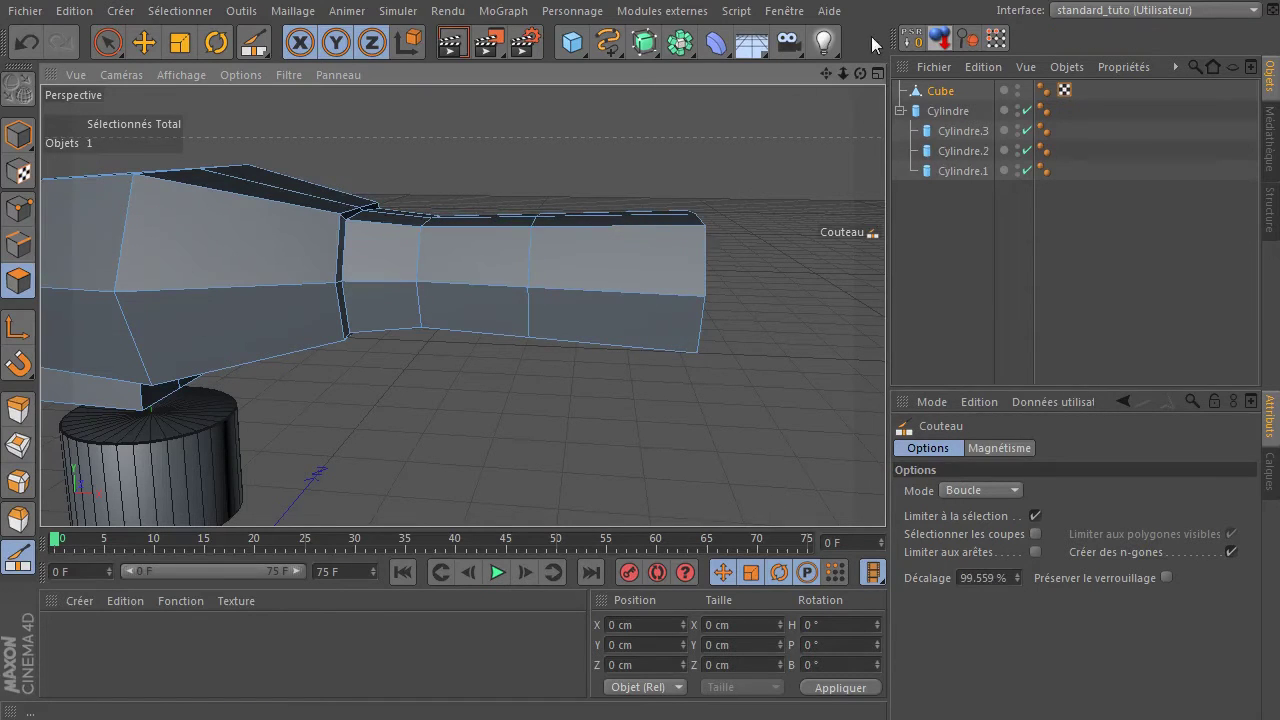
# - Select the newly cut edge loop around the narrow section with Loop Selection in edge mode
pyautogui.moveTo(864, 76); pyautogui.dragTo(774, 163)
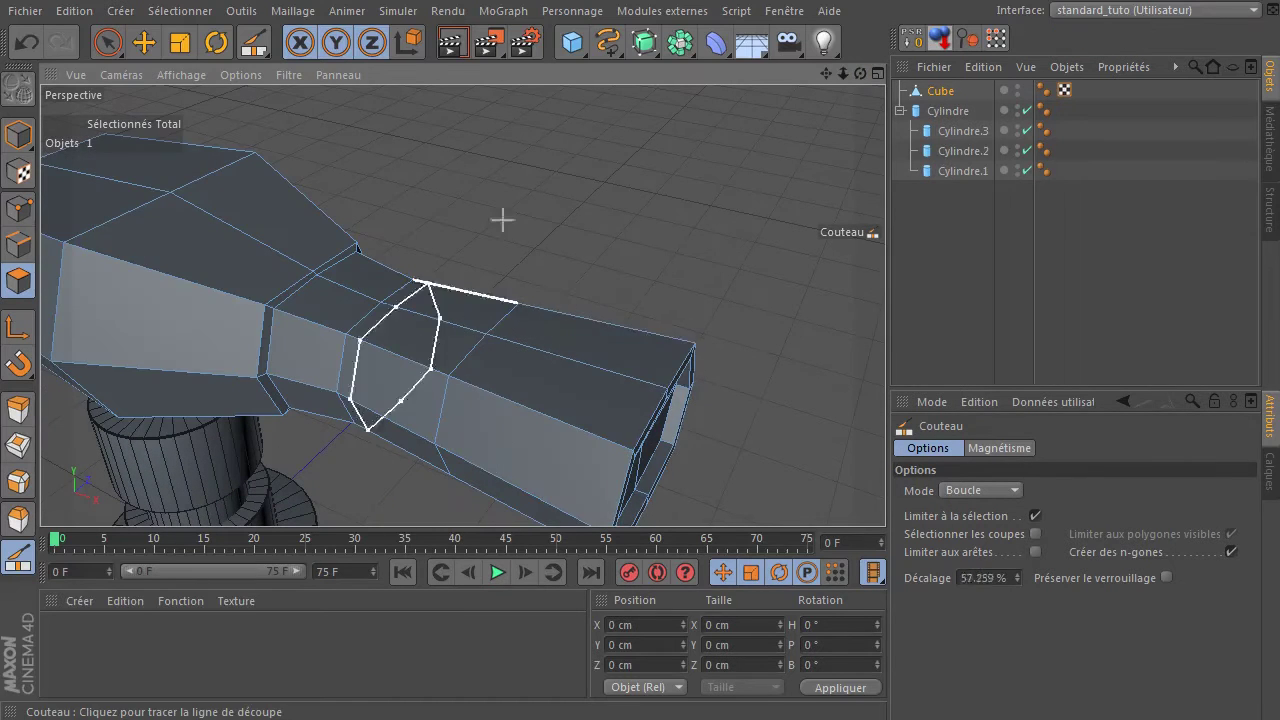
pyautogui.click(108, 42)
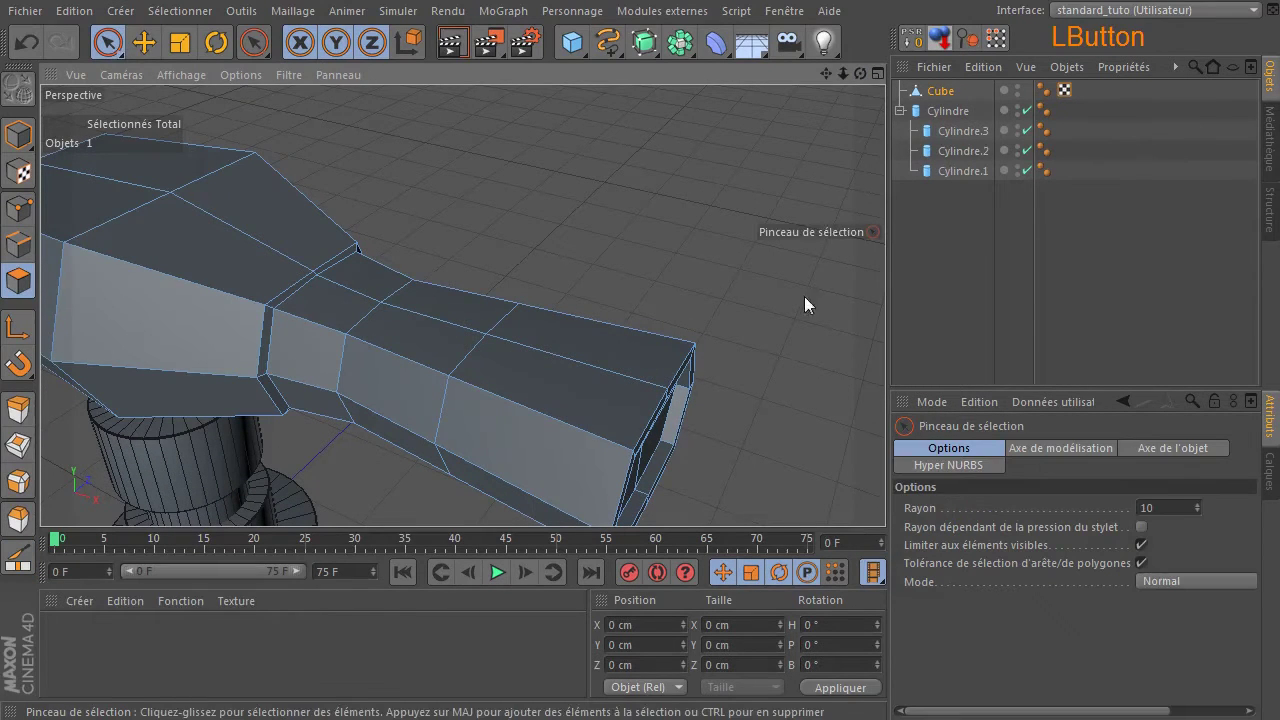
pyautogui.click(15, 246)
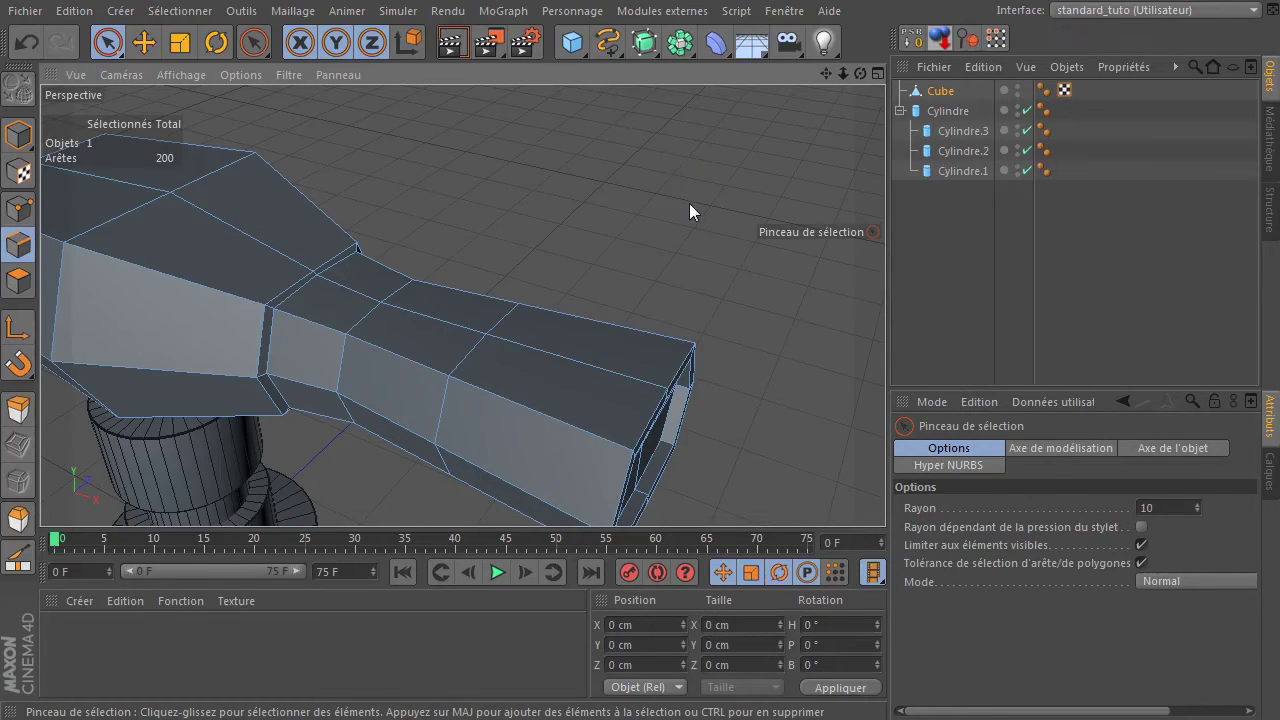
pyautogui.press('u')
pyautogui.press('l')
pyautogui.click(499, 332)
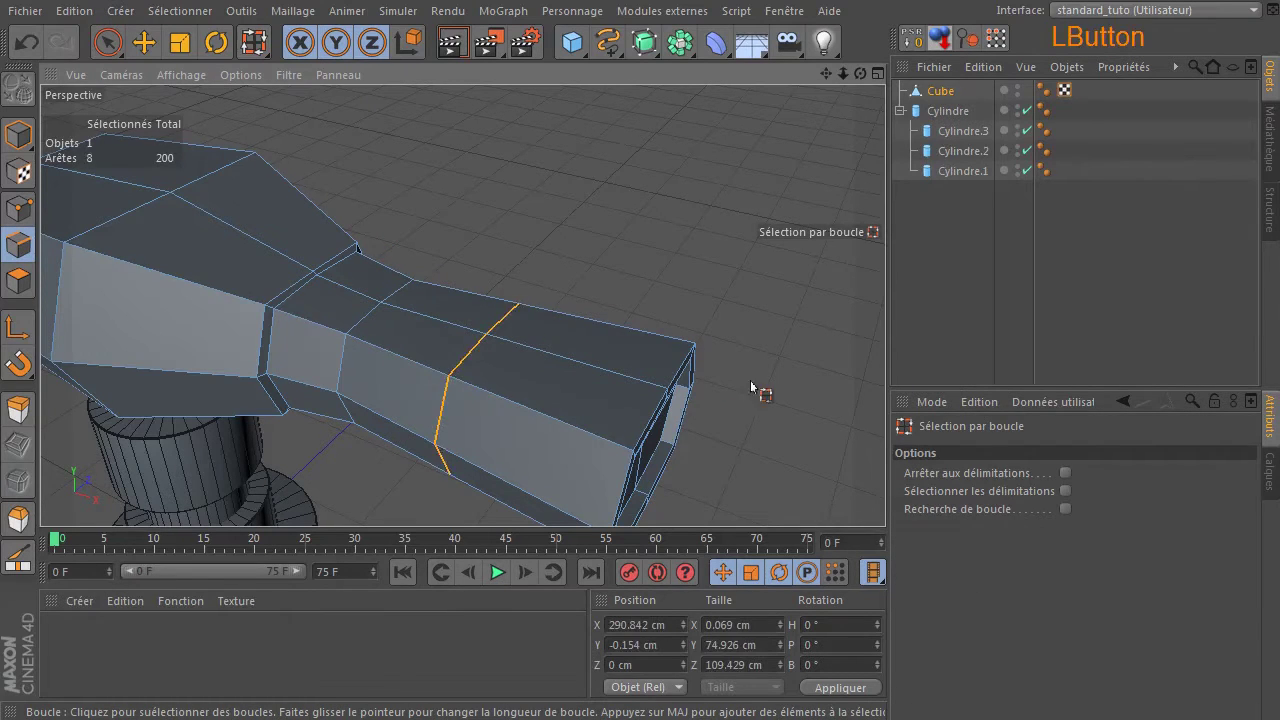
# - Bevel the selected edge loop with an inner offset of about 23.3 cm
pyautogui.press('m')
pyautogui.press('s')
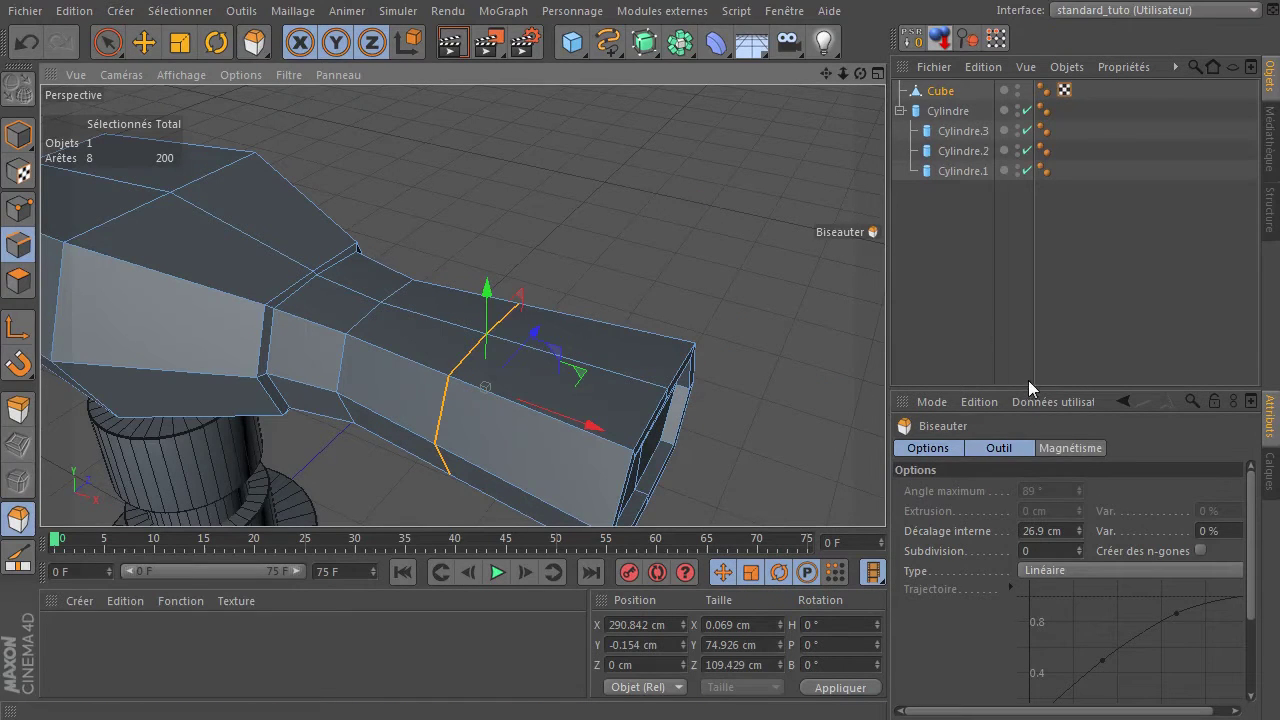
pyautogui.moveTo(1026, 386); pyautogui.dragTo(1026, 277)
pyautogui.moveTo(528, 156); pyautogui.dragTo(580, 160)
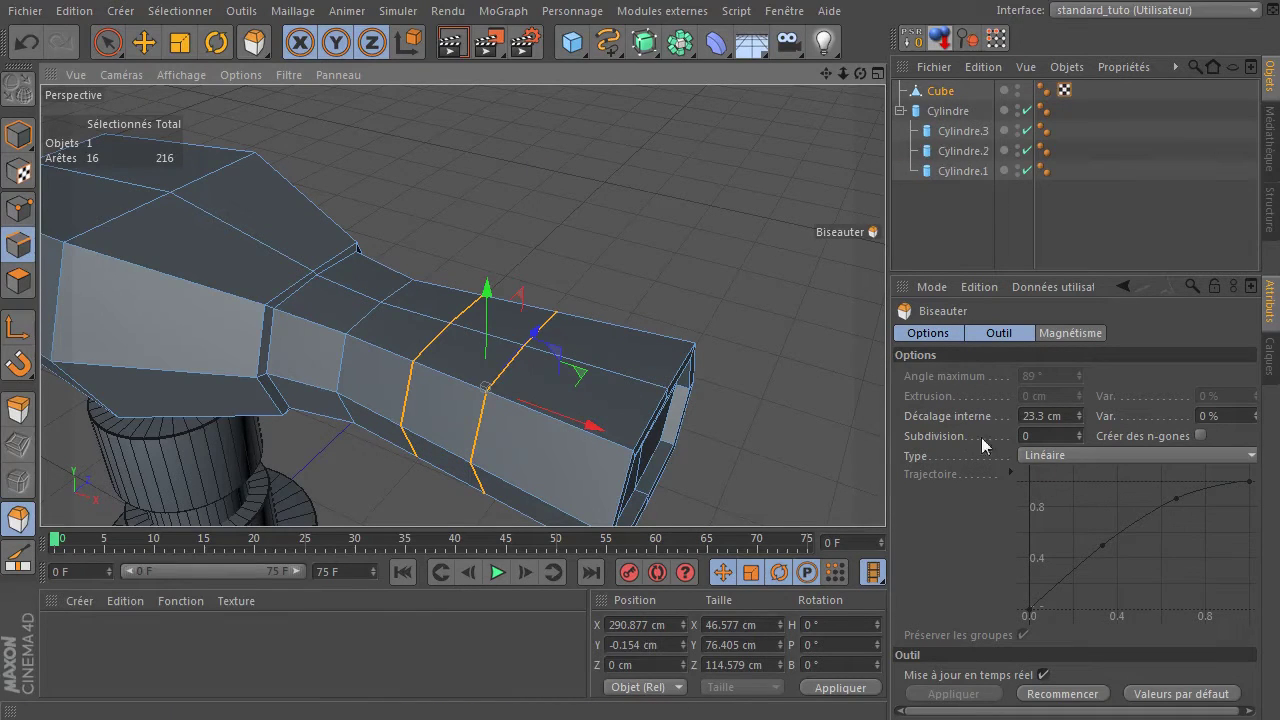
# - Set the bevel's subdivision to 6
pyautogui.click(1079, 431)
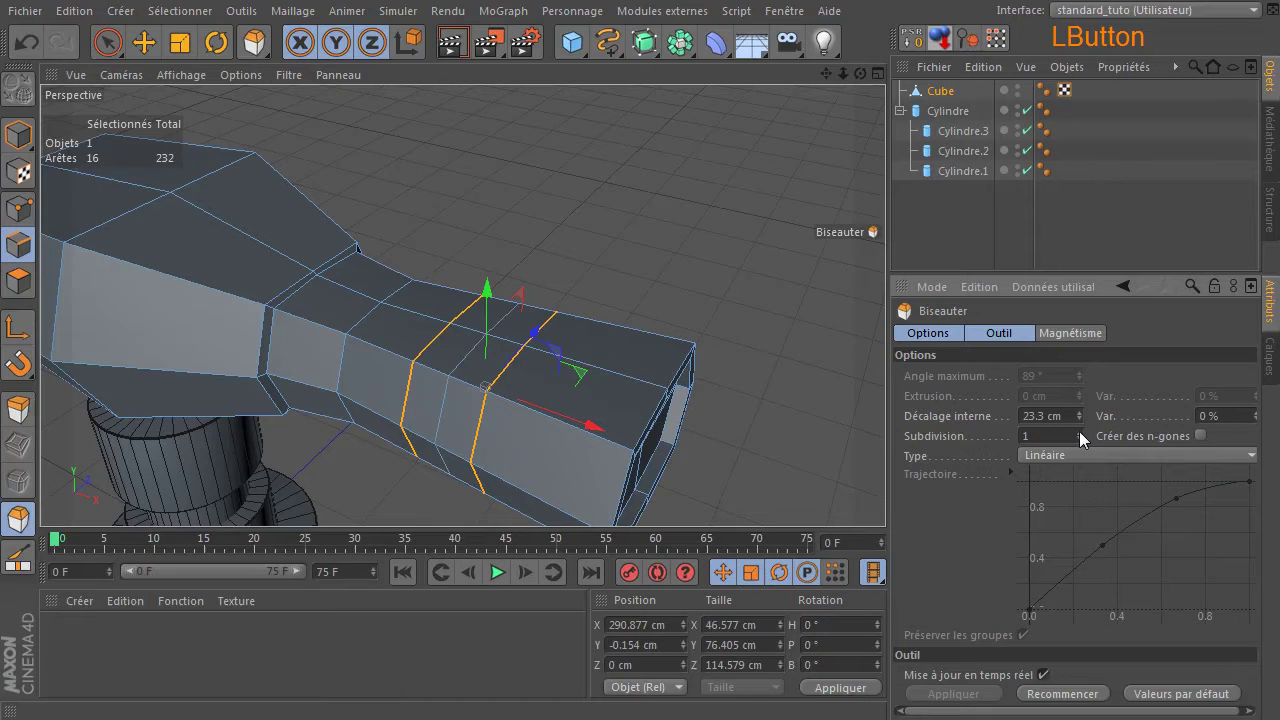
pyautogui.click(1079, 431)
pyautogui.click(1079, 431)
pyautogui.click(1079, 431)
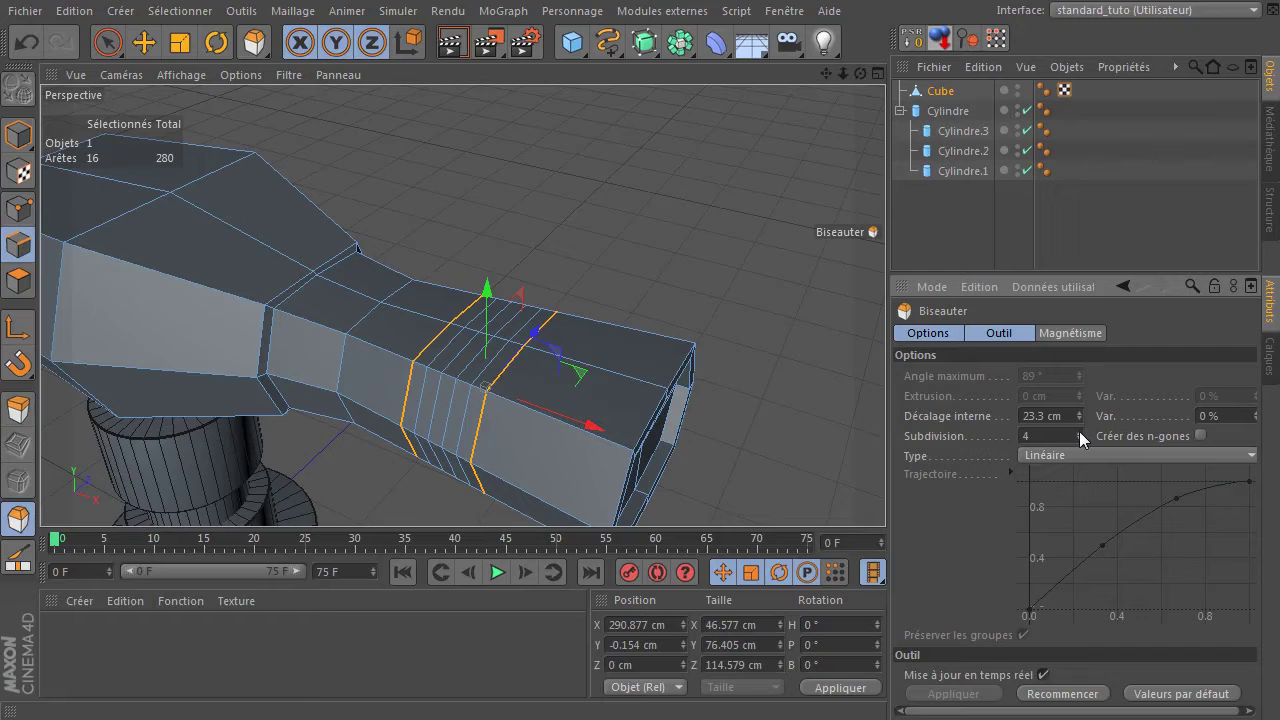
pyautogui.click(1079, 431)
pyautogui.click(1079, 431)
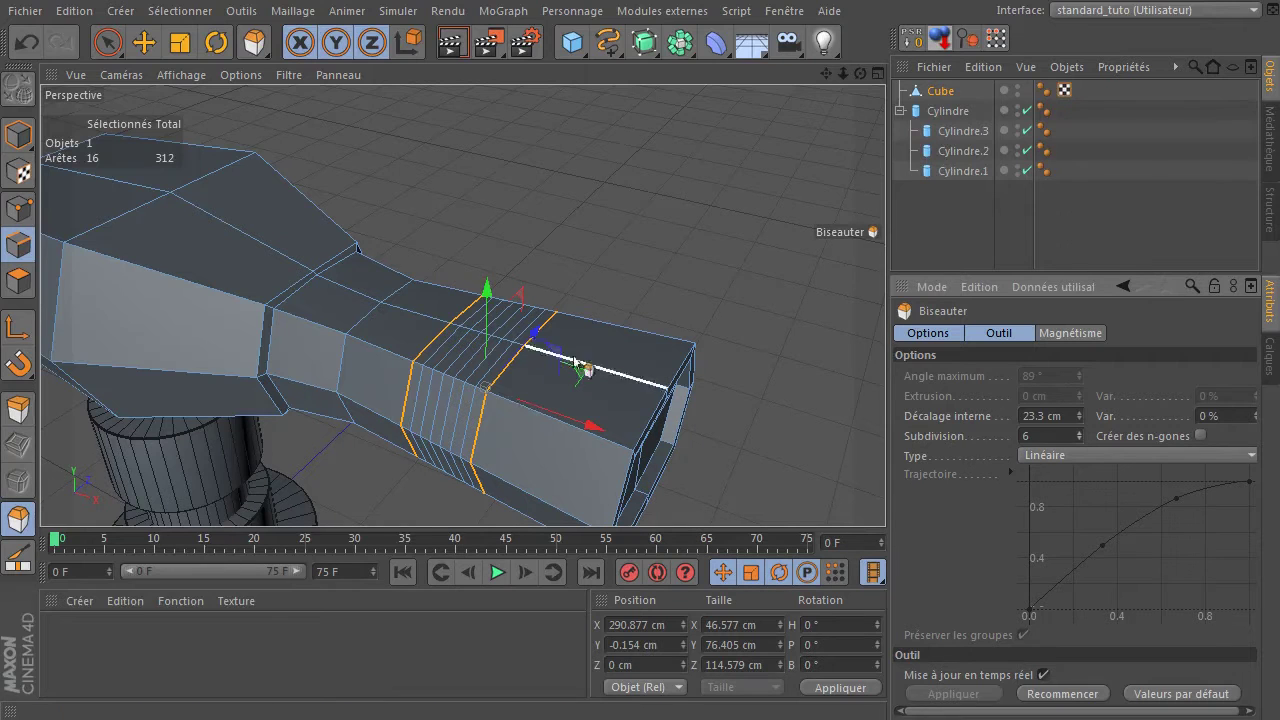
# - Set the bevel's inner offset to 30 cm
pyautogui.moveTo(1082, 418); pyautogui.dragTo(1082, 387)
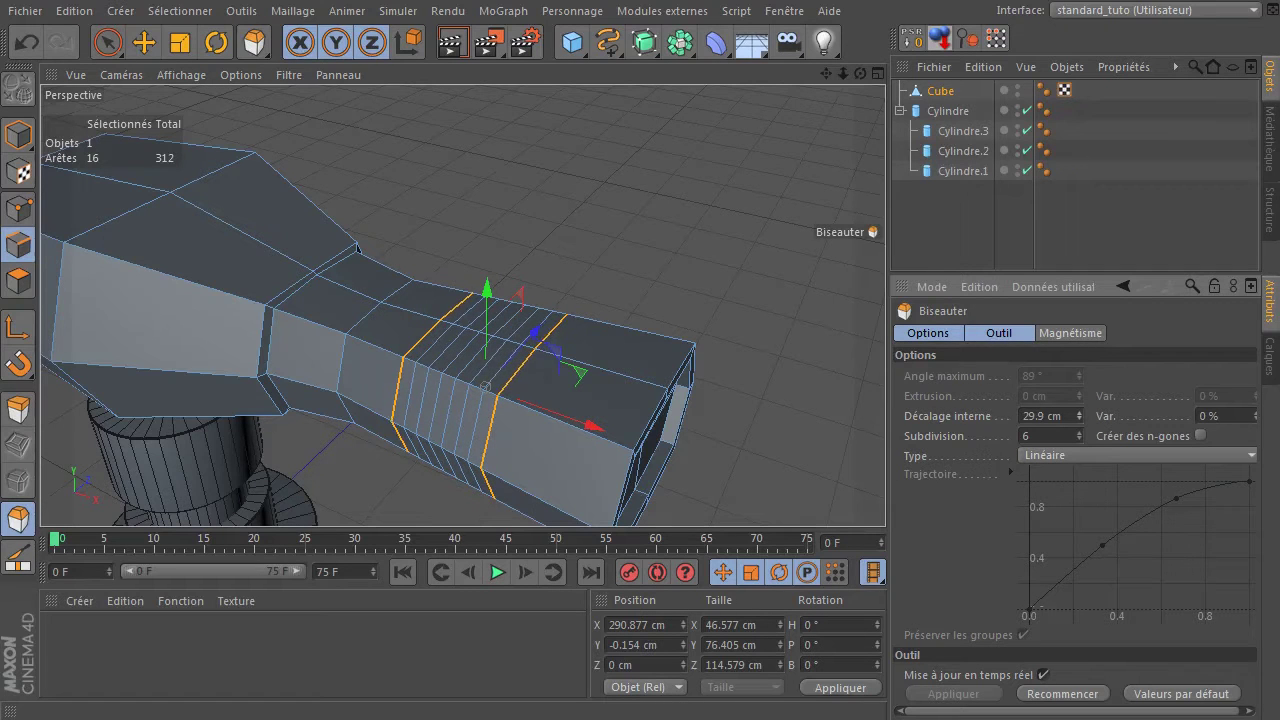
pyautogui.click(1063, 415)
pyautogui.write('30')
pyautogui.press('Return')
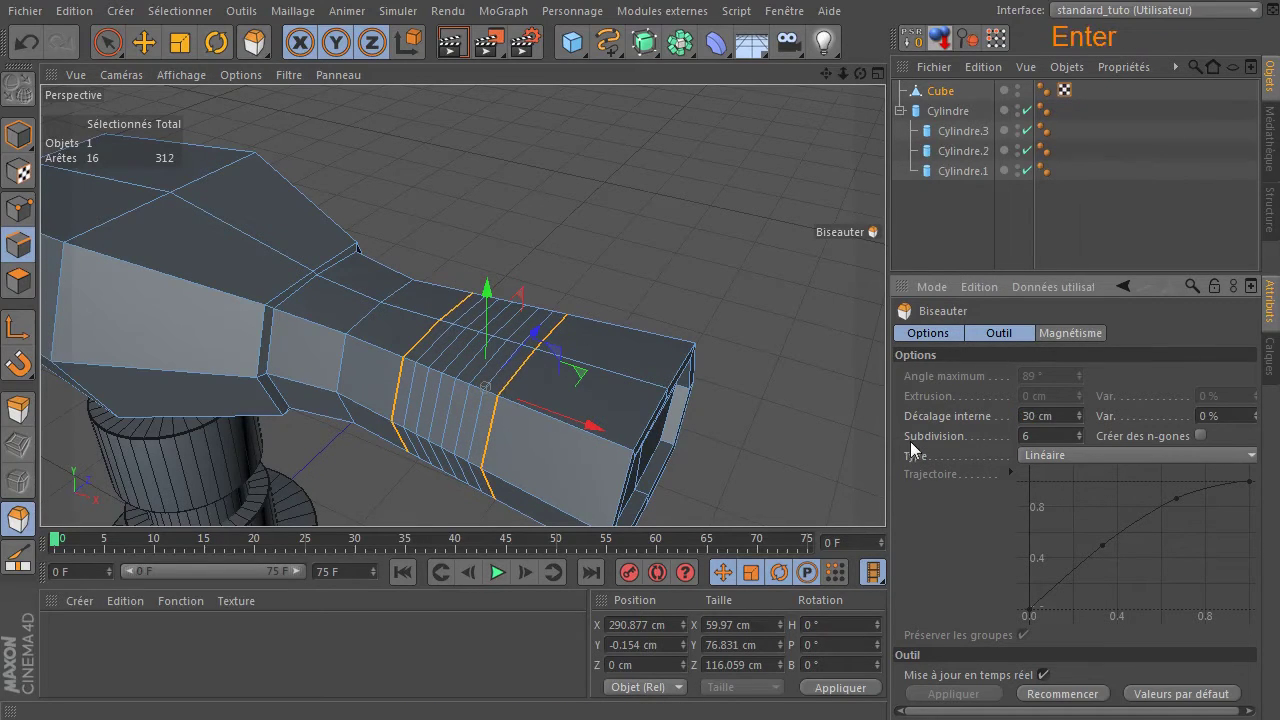
# - Clear the edge selection and select four alternating narrow polygons of the beveled band on one side face of the handle
pyautogui.click(106, 46)
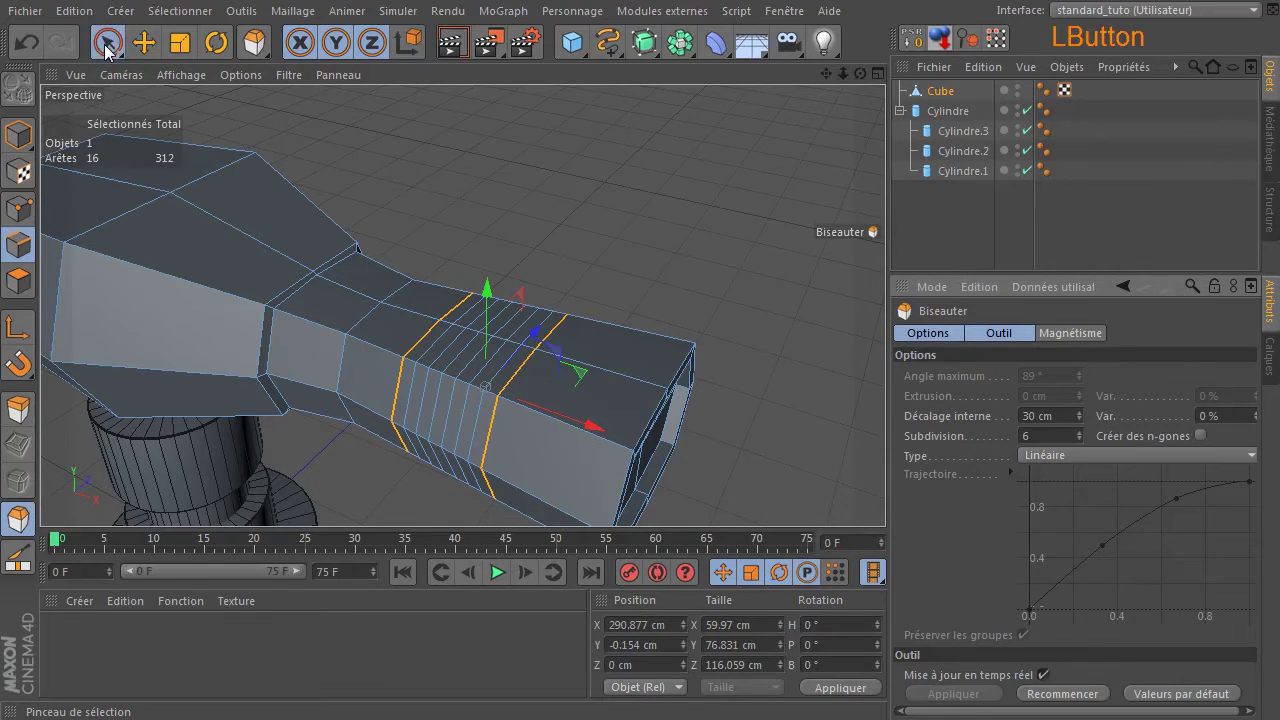
pyautogui.click(661, 206)
pyautogui.moveTo(860, 73); pyautogui.dragTo(888, 62)
pyautogui.scroll(5, 399, 344)
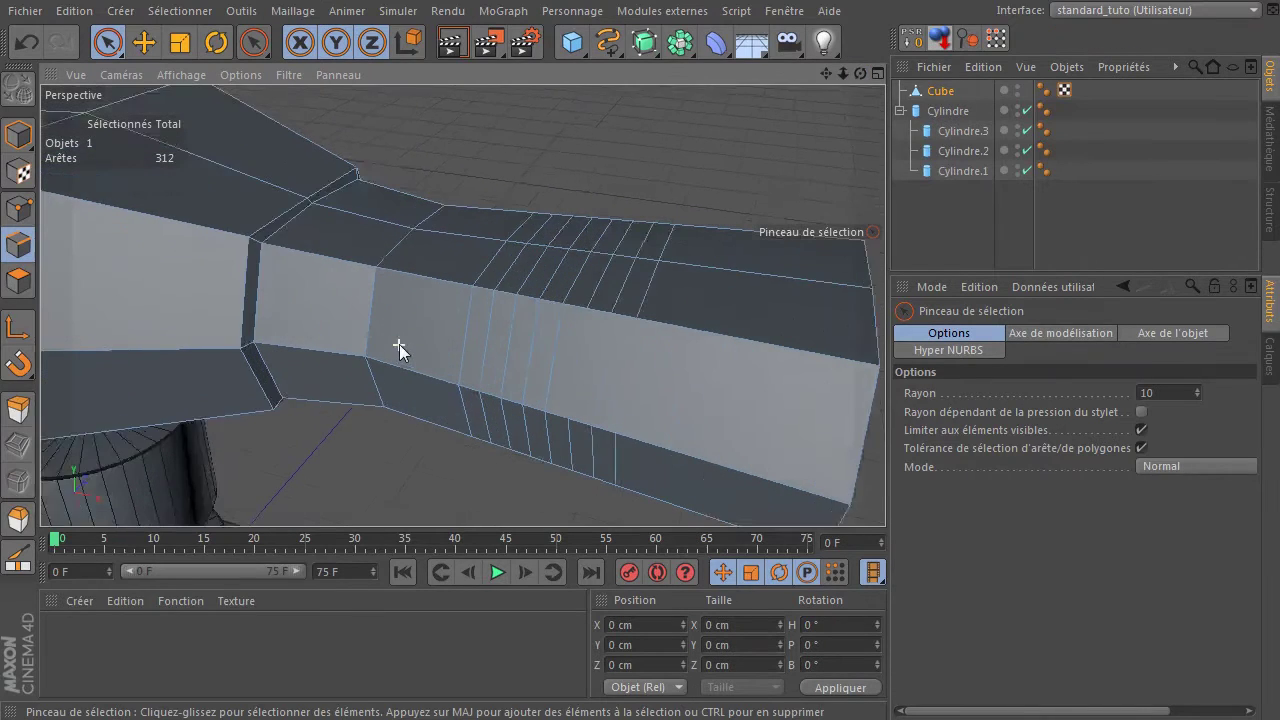
pyautogui.click(18, 283)
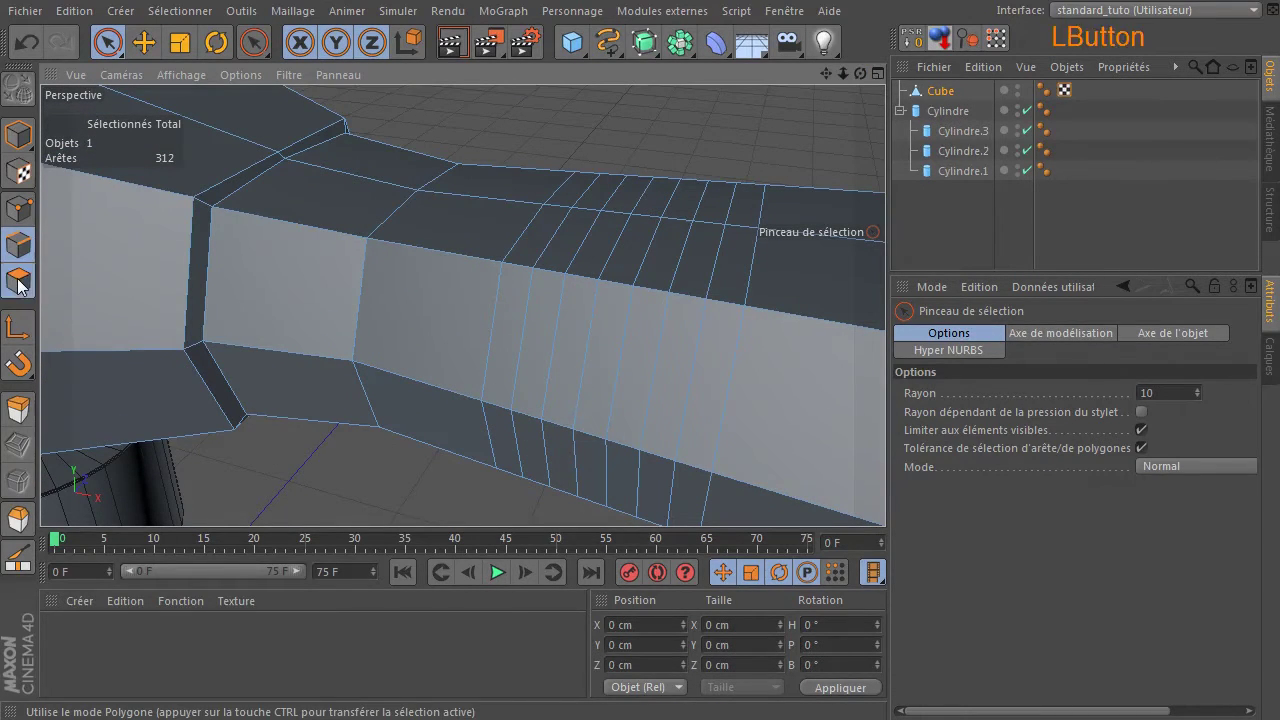
pyautogui.click(504, 338)
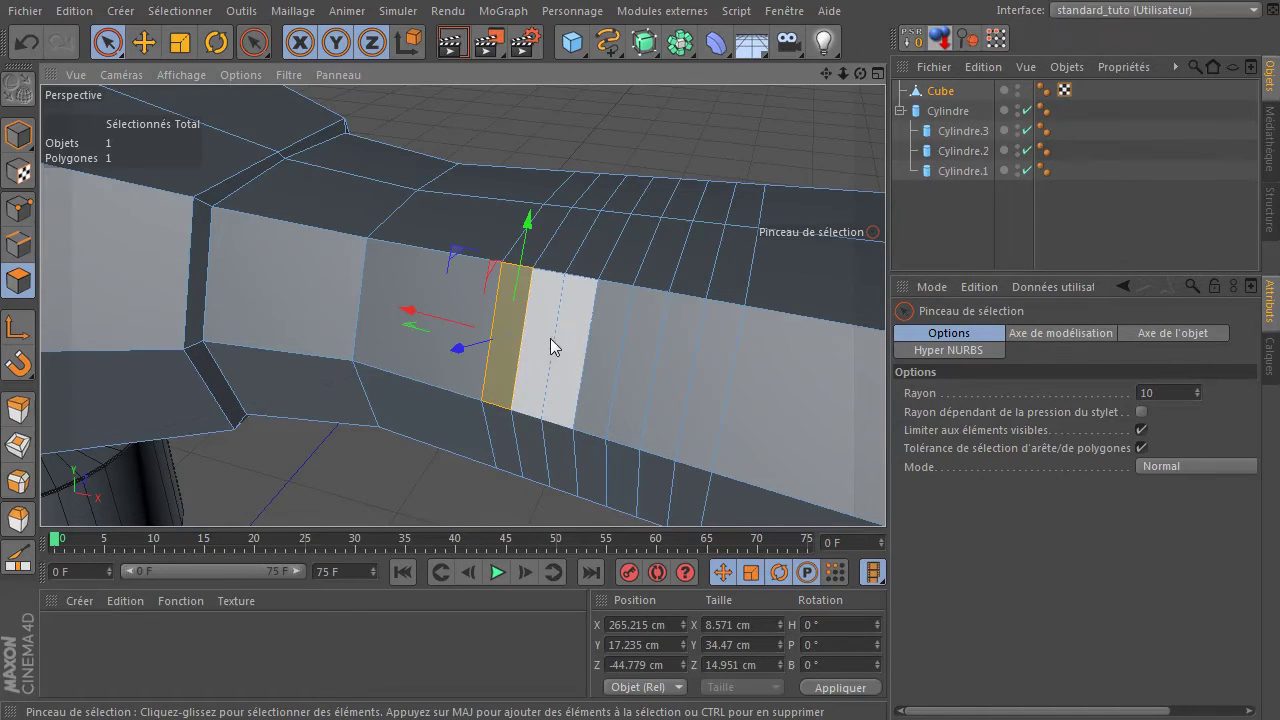
pyautogui.moveTo(566, 338)
pyautogui.keyDown('shift'); pyautogui.mouseDown()
pyautogui.moveTo(571, 325)
pyautogui.moveTo(716, 343)
pyautogui.mouseUp(); pyautogui.keyUp('shift')
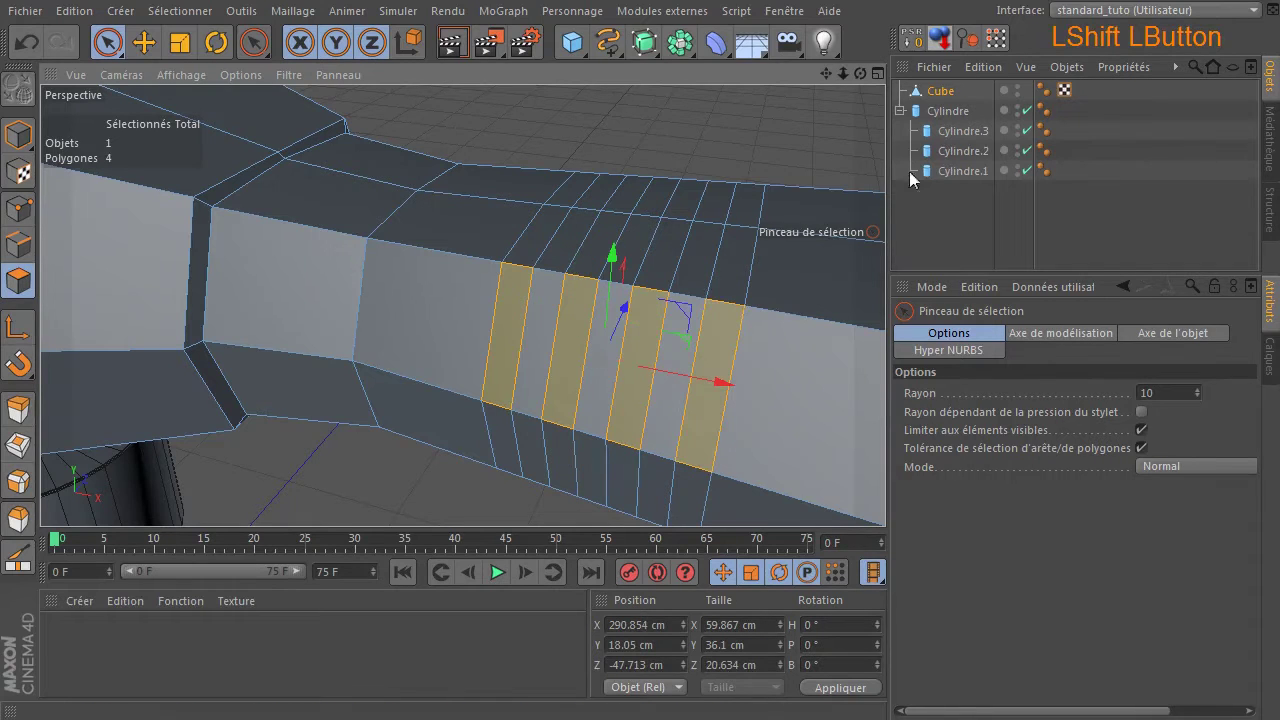
# - Add the four matching alternating polygons on the opposite side face of the handle to the selection
pyautogui.moveTo(860, 74); pyautogui.dragTo(660, 68)
pyautogui.click(563, 449)
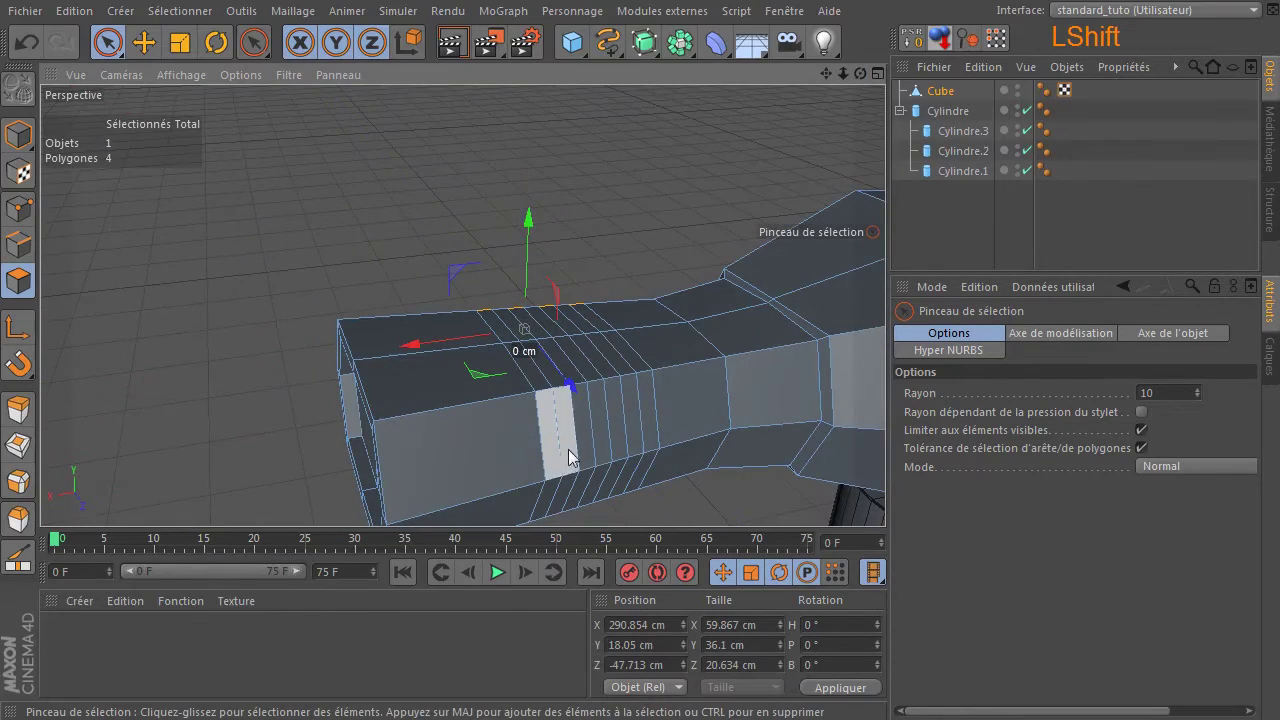
pyautogui.scroll(3, 555, 451)
pyautogui.keyDown('shift'); pyautogui.click(542, 436); pyautogui.keyUp('shift')
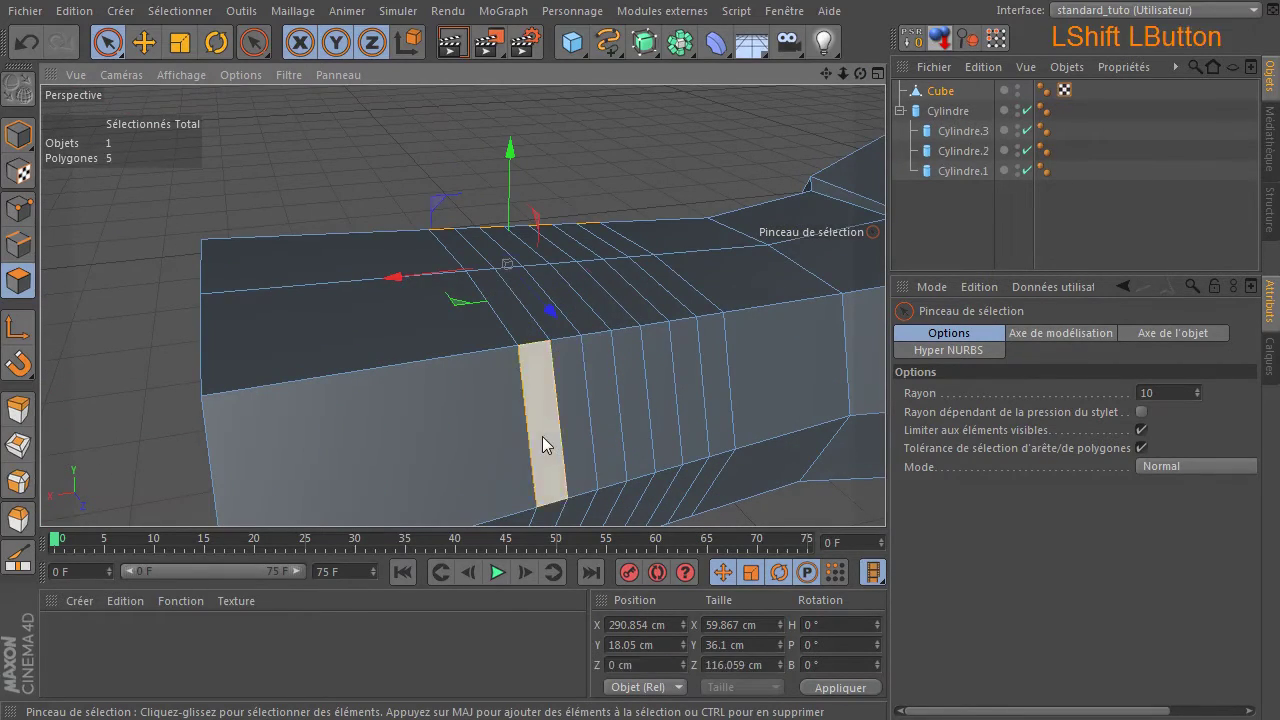
pyautogui.keyDown('shift'); pyautogui.click(606, 425); pyautogui.keyUp('shift')
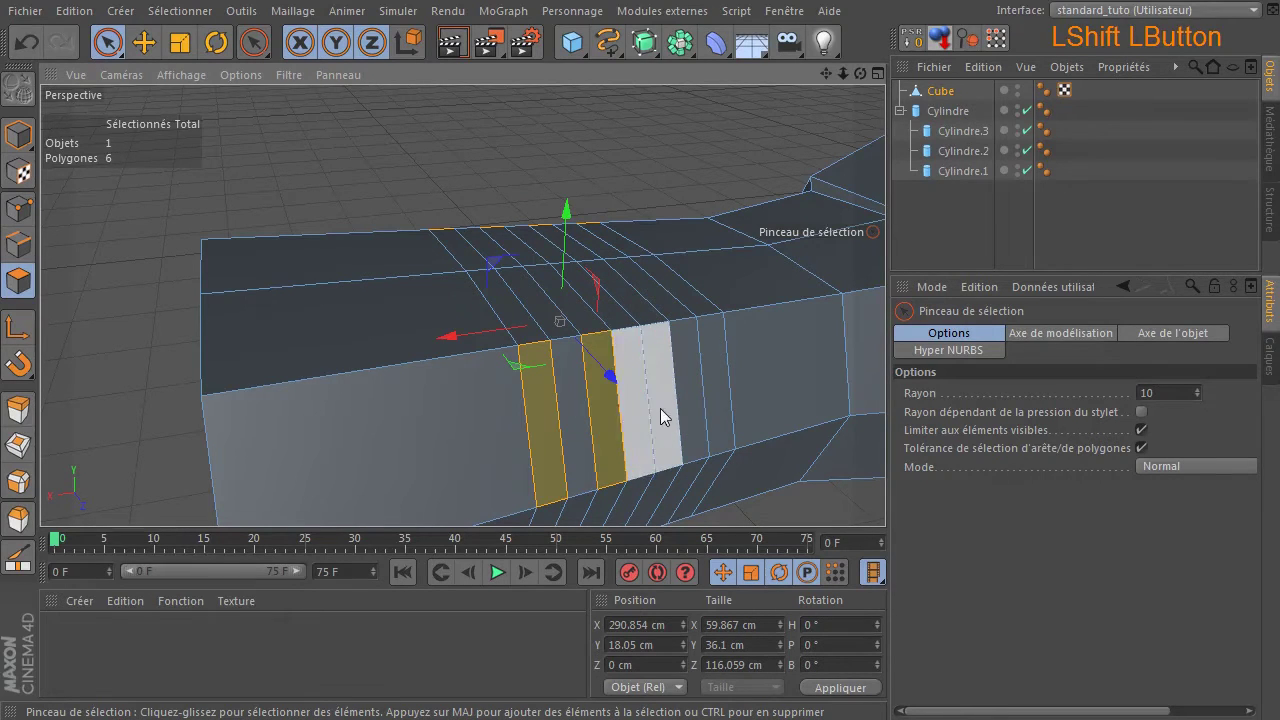
pyautogui.keyDown('shift'); pyautogui.click(665, 406); pyautogui.keyUp('shift')
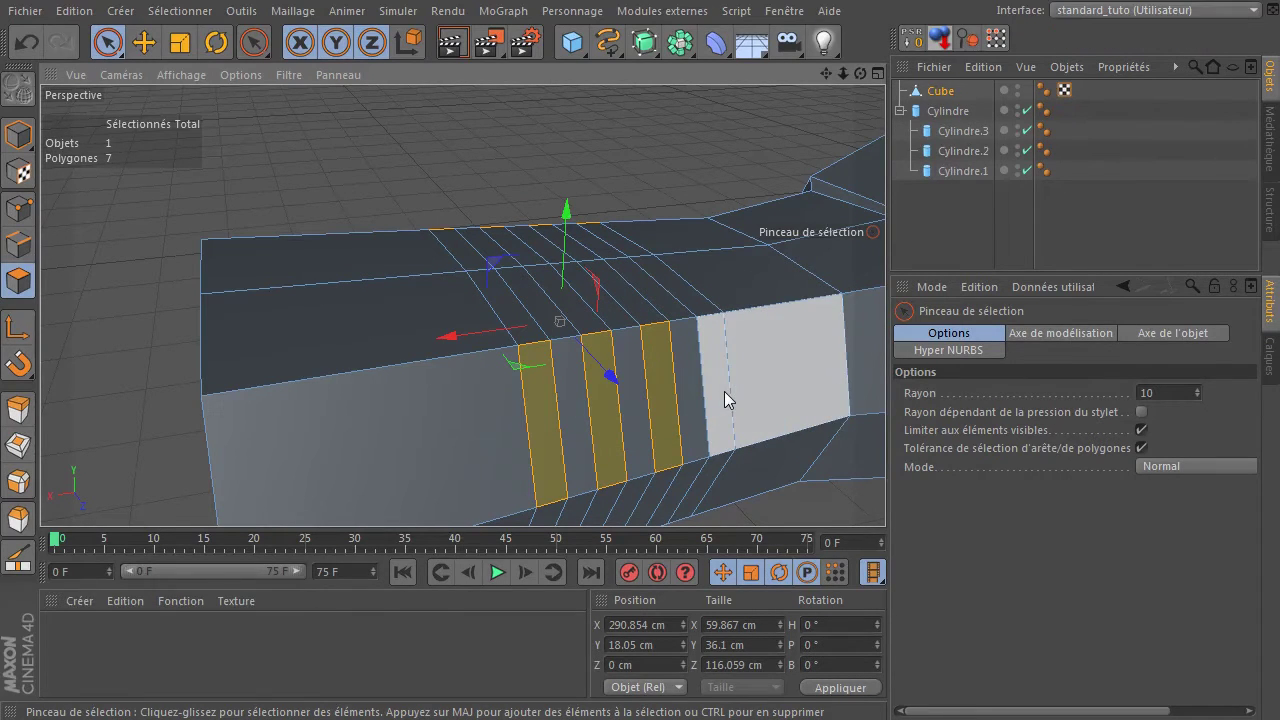
pyautogui.keyDown('shift'); pyautogui.click(719, 392); pyautogui.keyUp('shift')
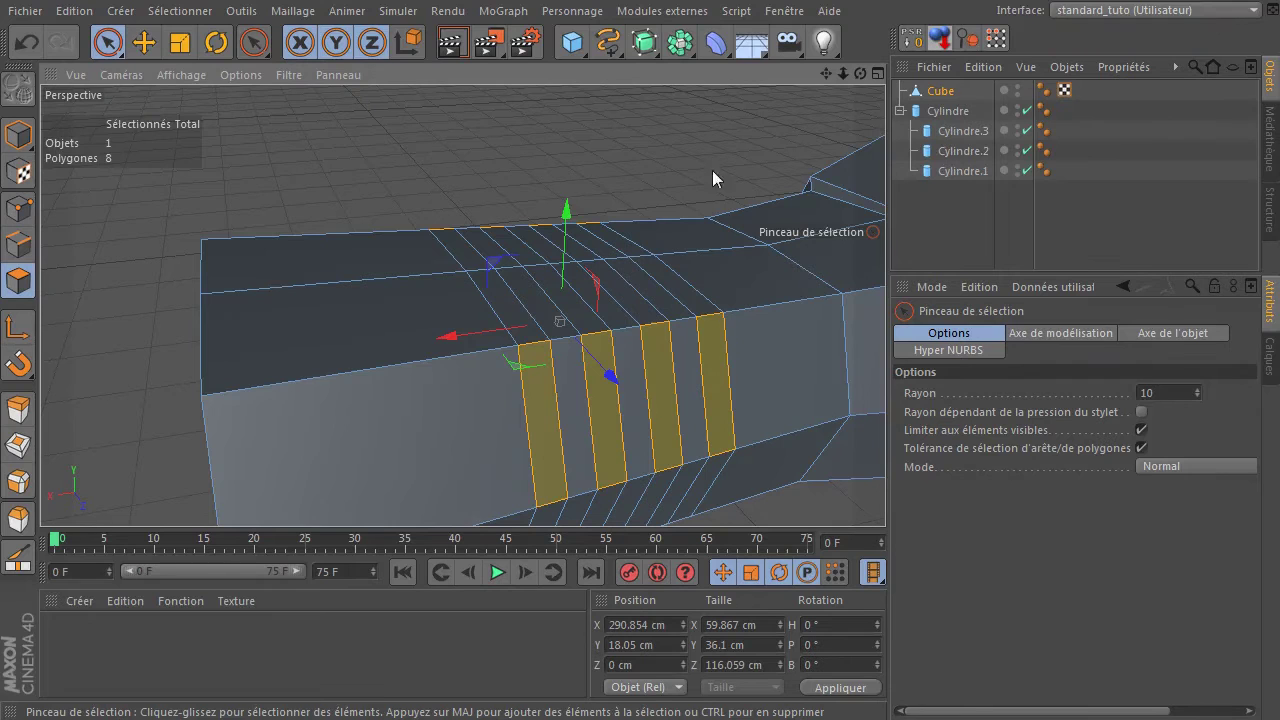
# - Inner-extrude the eight selected polygons by 1.3 cm, extrude them by -6.5 cm into recessed slots, and deselect them
pyautogui.press('i')
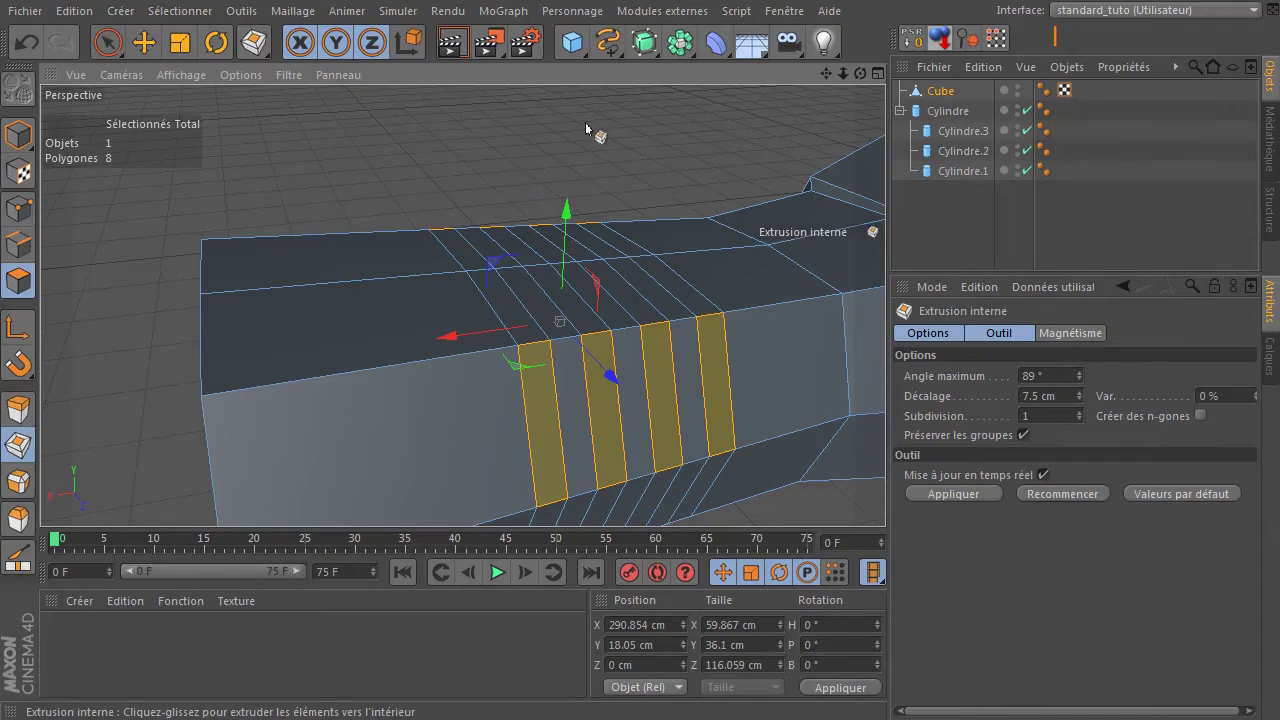
pyautogui.moveTo(597, 125); pyautogui.dragTo(612, 125)
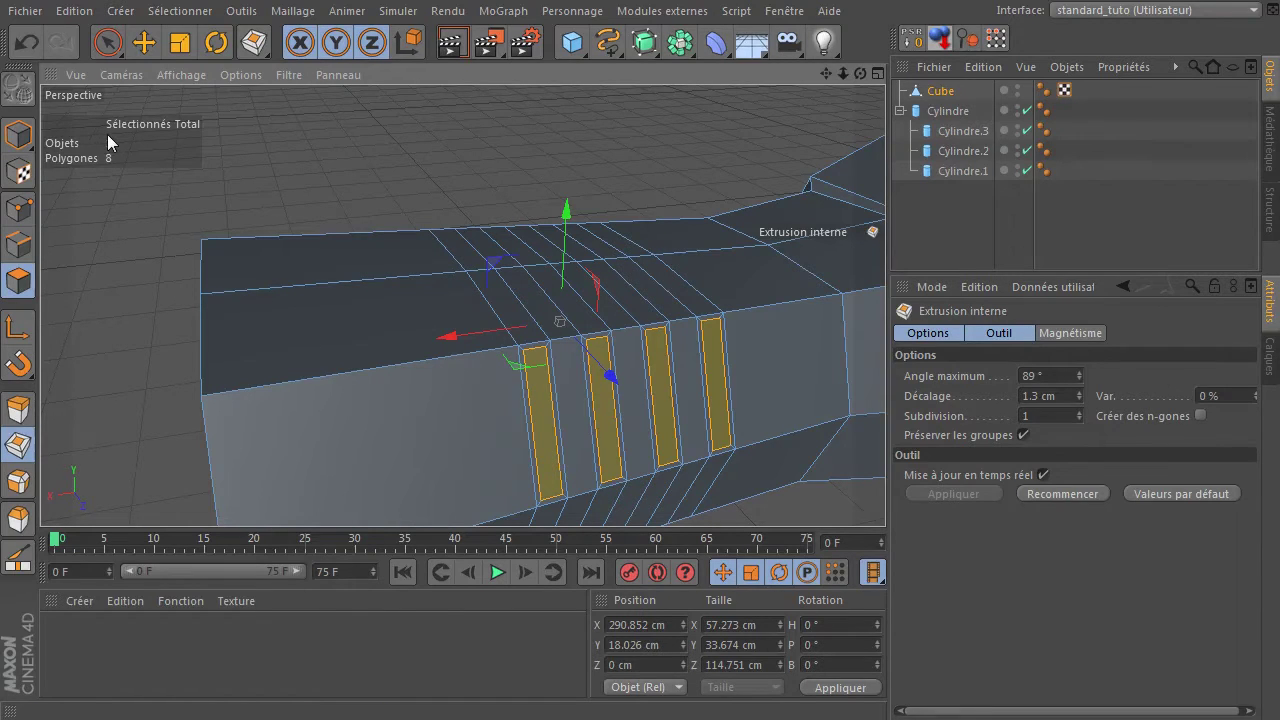
pyautogui.press('d')
pyautogui.moveTo(588, 136)
pyautogui.mouseDown()
pyautogui.moveTo(498, 140)
pyautogui.moveTo(541, 140)
pyautogui.mouseUp()
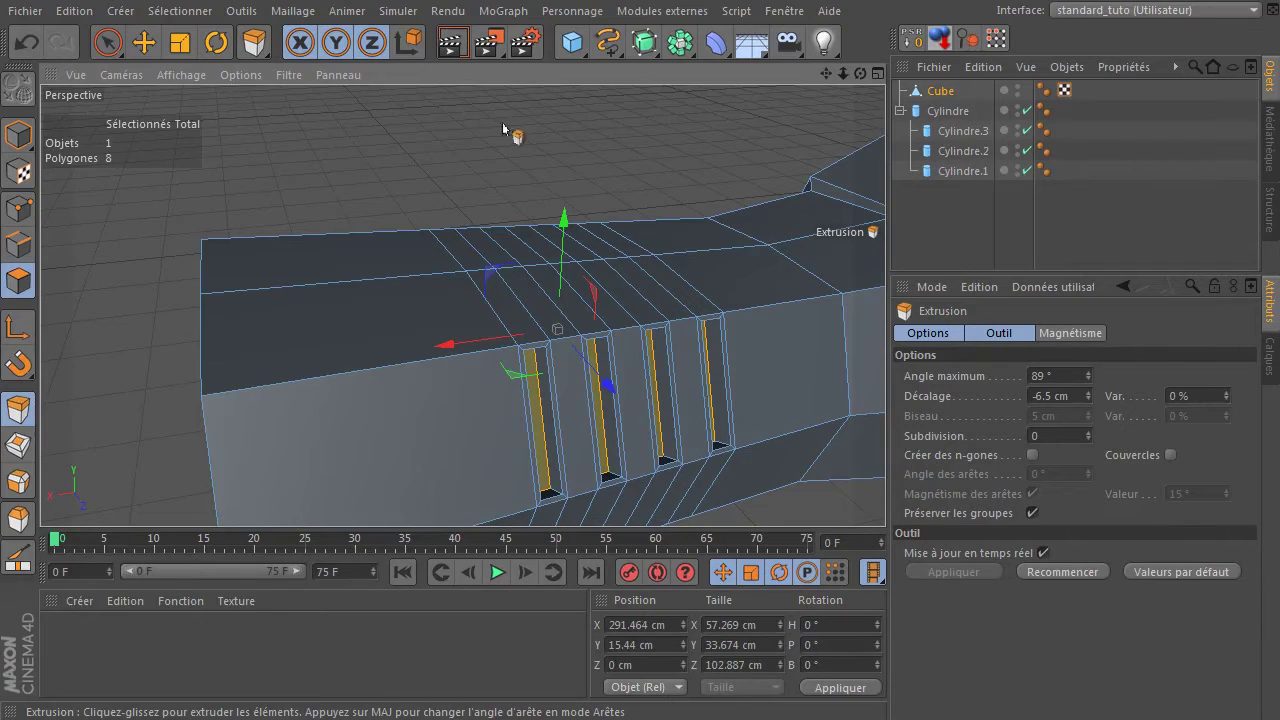
pyautogui.moveTo(108, 42)
pyautogui.mouseDown()
pyautogui.moveTo(279, 178)
pyautogui.moveTo(500, 153)
pyautogui.mouseUp()
pyautogui.moveTo(108, 43); pyautogui.dragTo(477, 137)
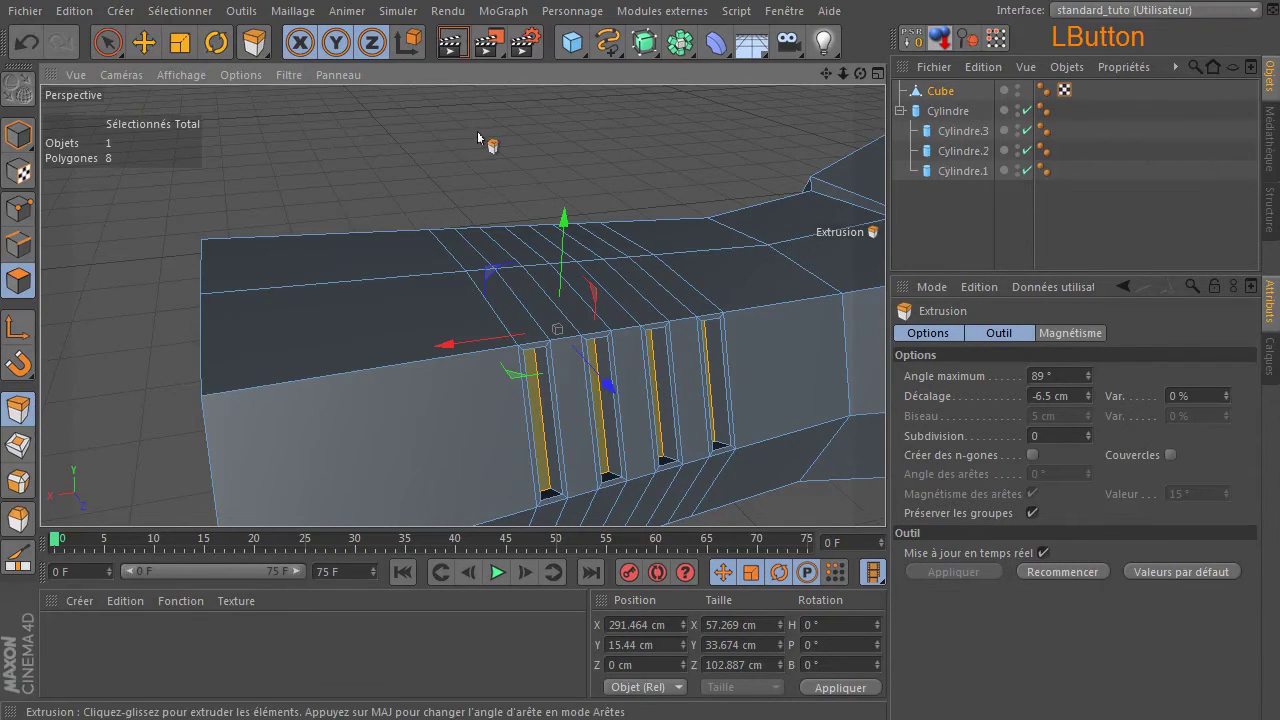
pyautogui.click(110, 47)
pyautogui.click(559, 175)
# - Render the perspective view to check the whole model with its recessed side slots
pyautogui.scroll(-3, 519, 191)
pyautogui.scroll(-3, 519, 190)
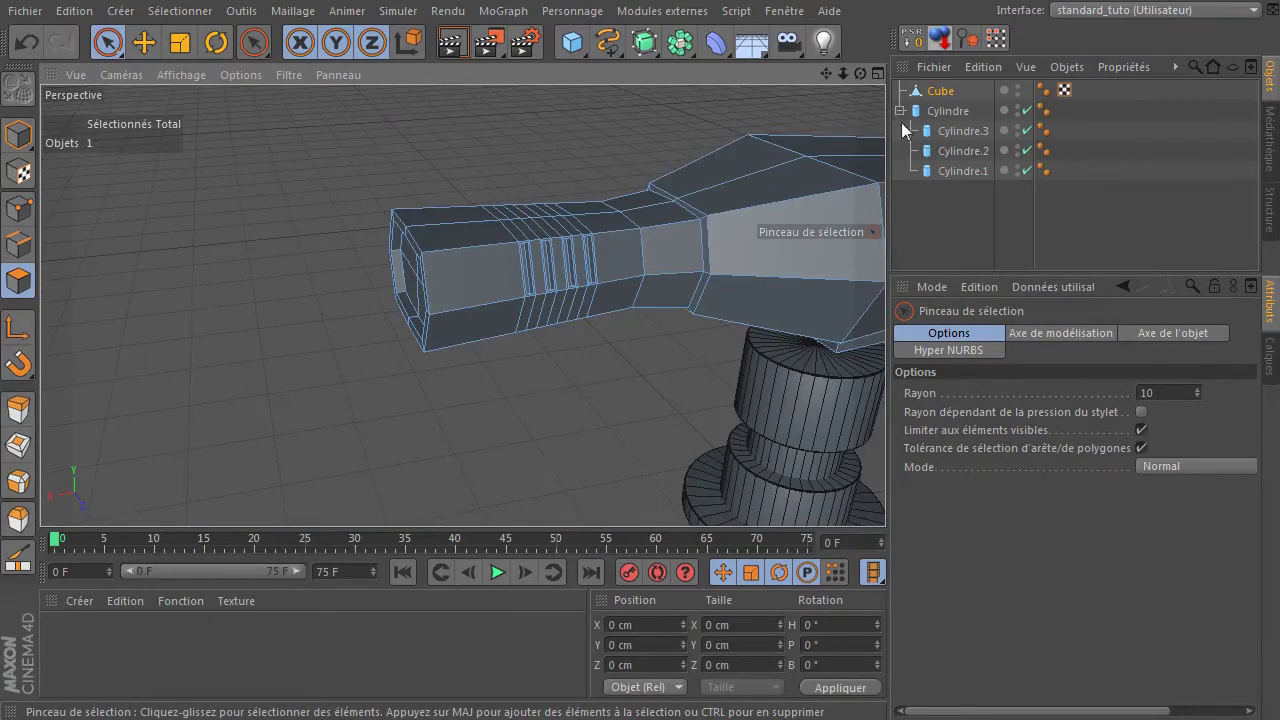
pyautogui.moveTo(860, 74); pyautogui.dragTo(1050, 100)
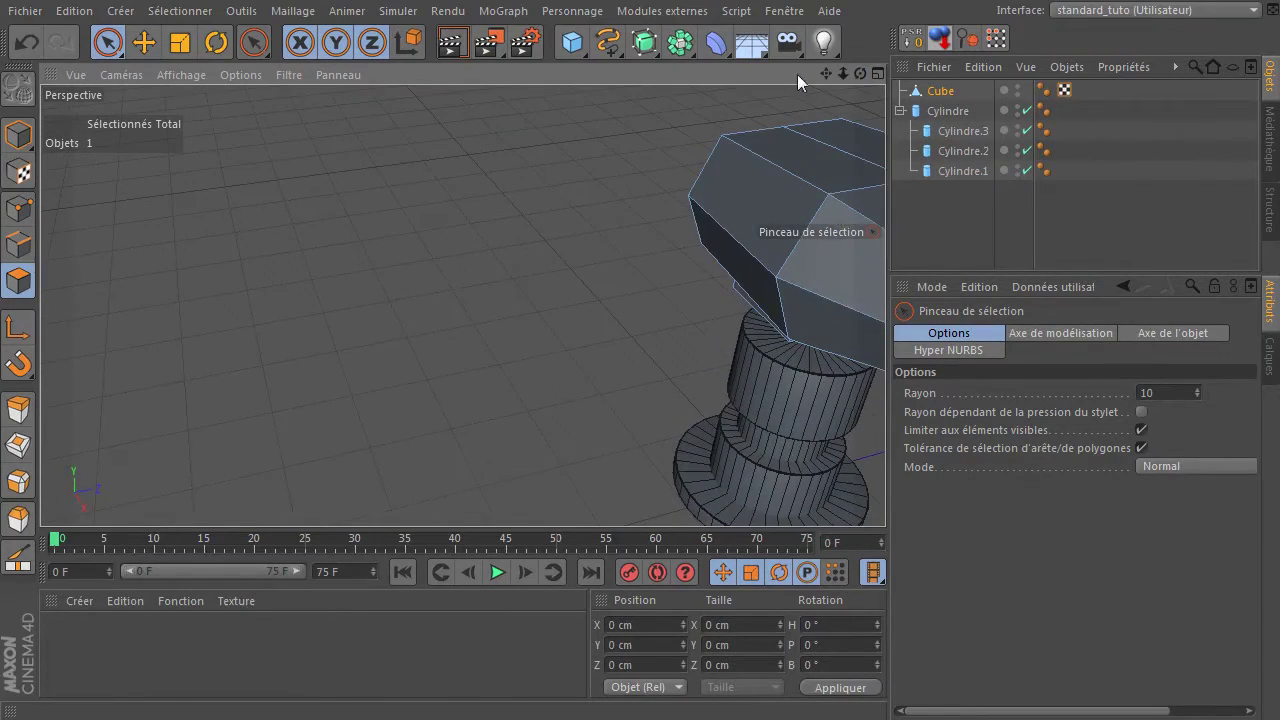
pyautogui.moveTo(829, 75)
pyautogui.mouseDown()
pyautogui.moveTo(831, 87)
pyautogui.moveTo(840, 74)
pyautogui.moveTo(825, 79)
pyautogui.mouseUp()
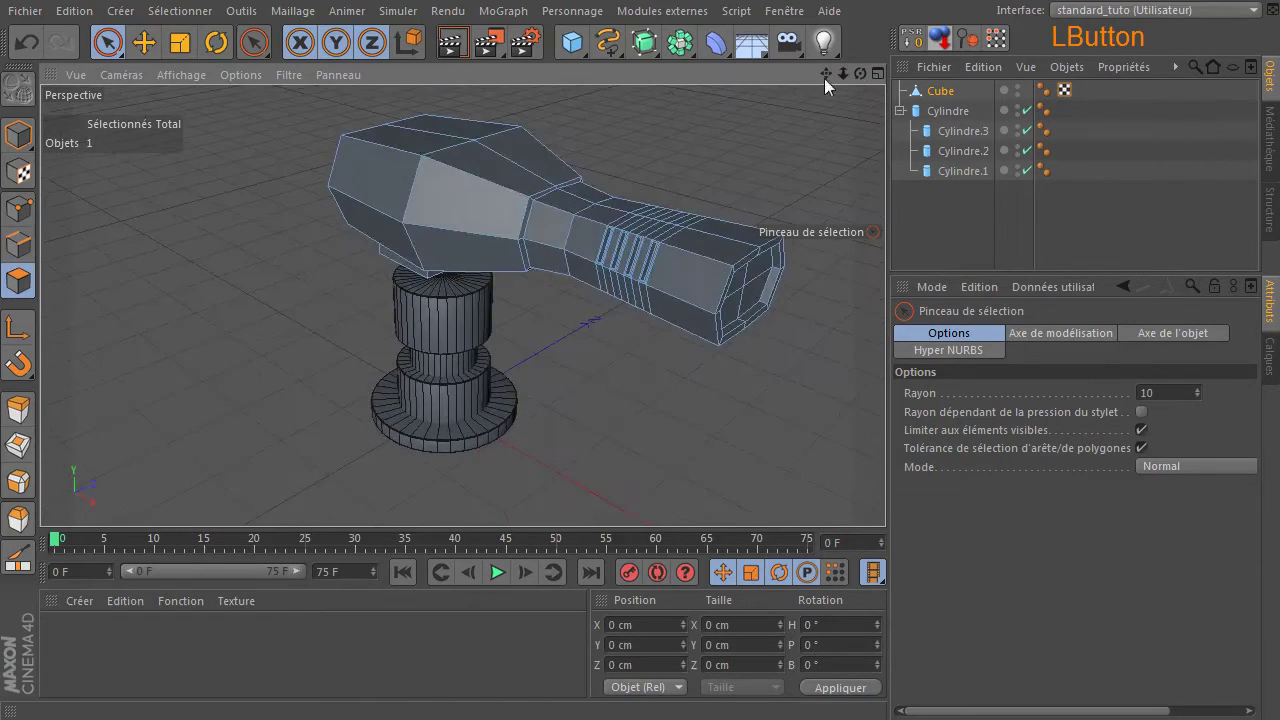
pyautogui.click(452, 42)
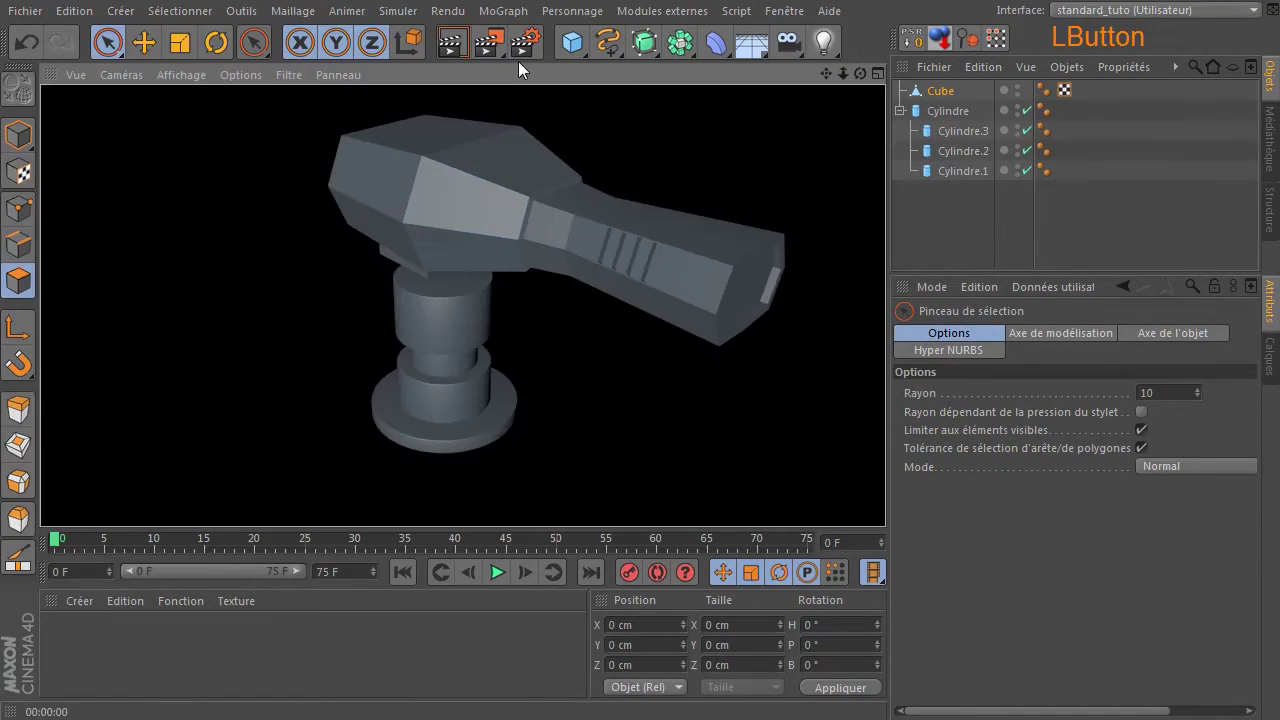
pyautogui.click(701, 431)
# - Add a Tube primitive and set its orientation to +X
pyautogui.scroll(2, 694, 250)
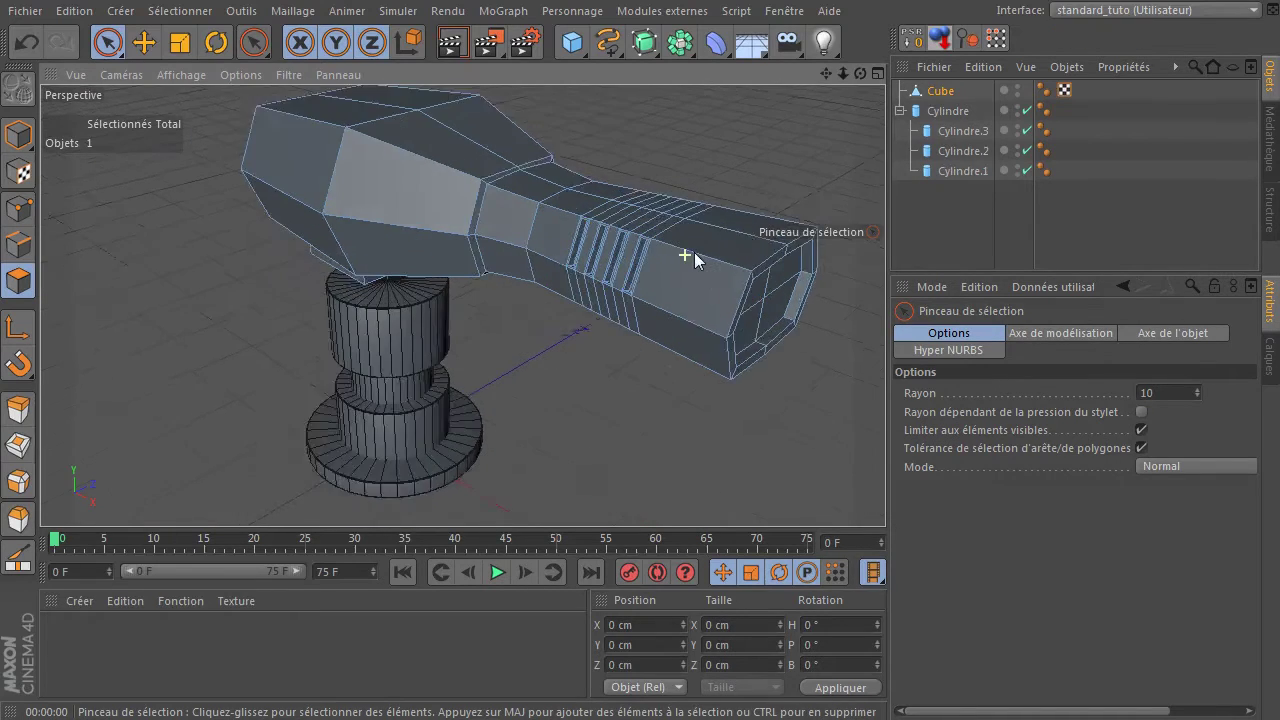
pyautogui.scroll(3, 697, 258)
pyautogui.moveTo(826, 74); pyautogui.dragTo(597, 125)
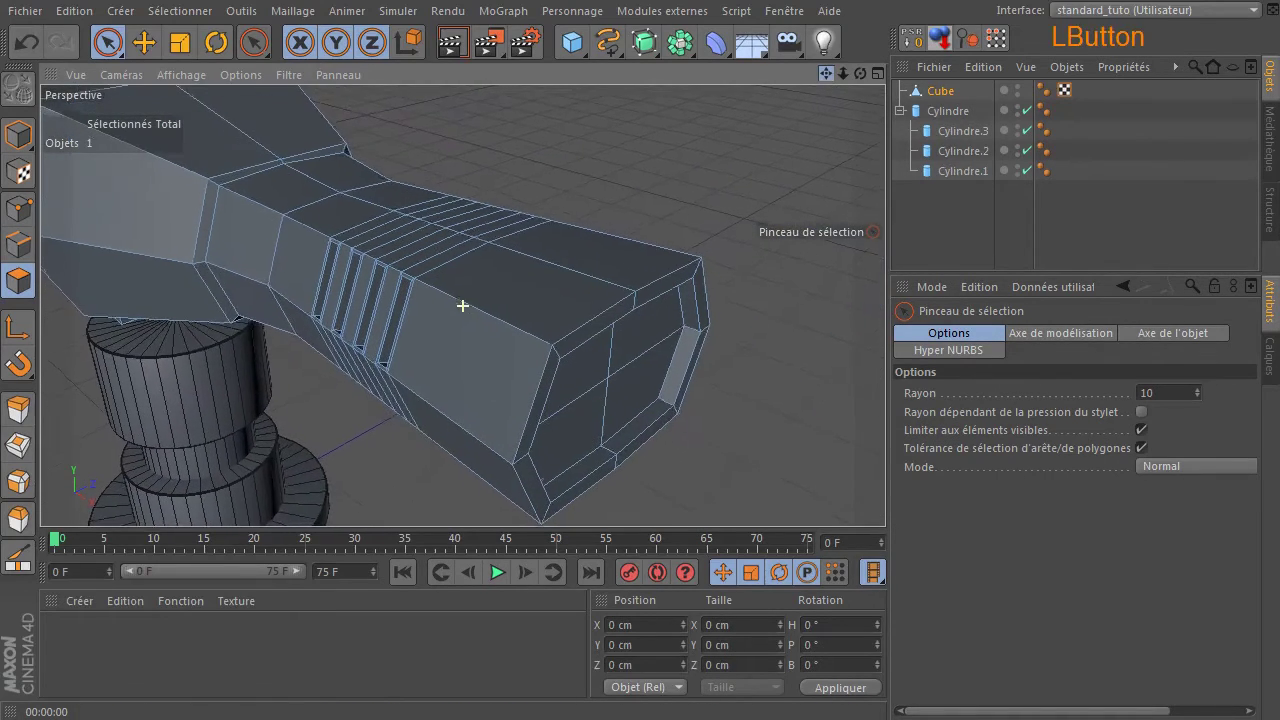
pyautogui.click(540, 318)
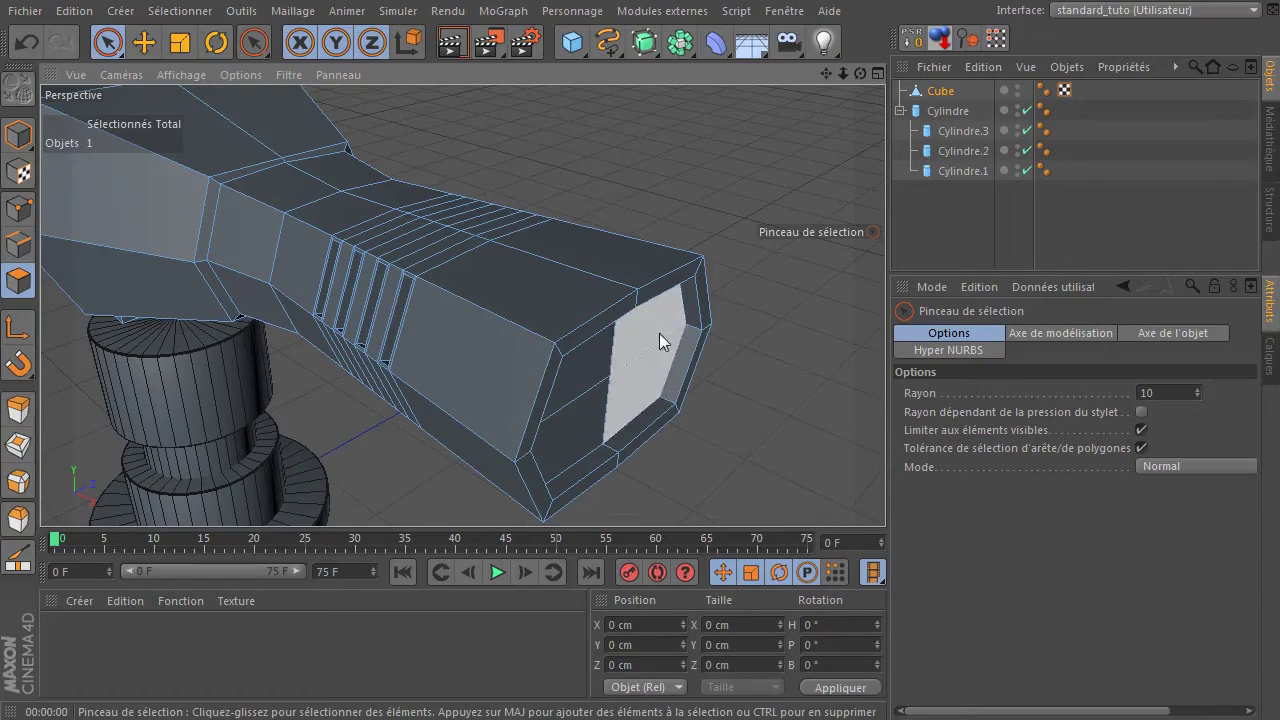
pyautogui.scroll(-3, 596, 403)
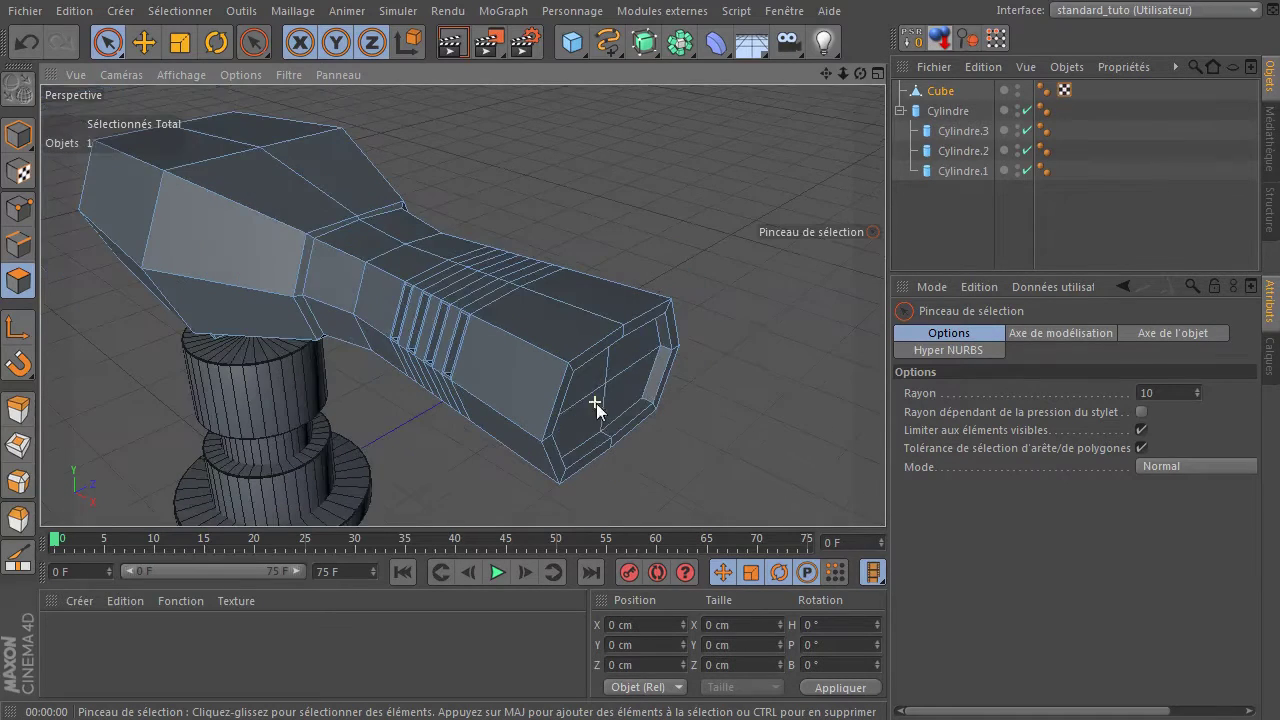
pyautogui.moveTo(826, 73); pyautogui.dragTo(857, 75)
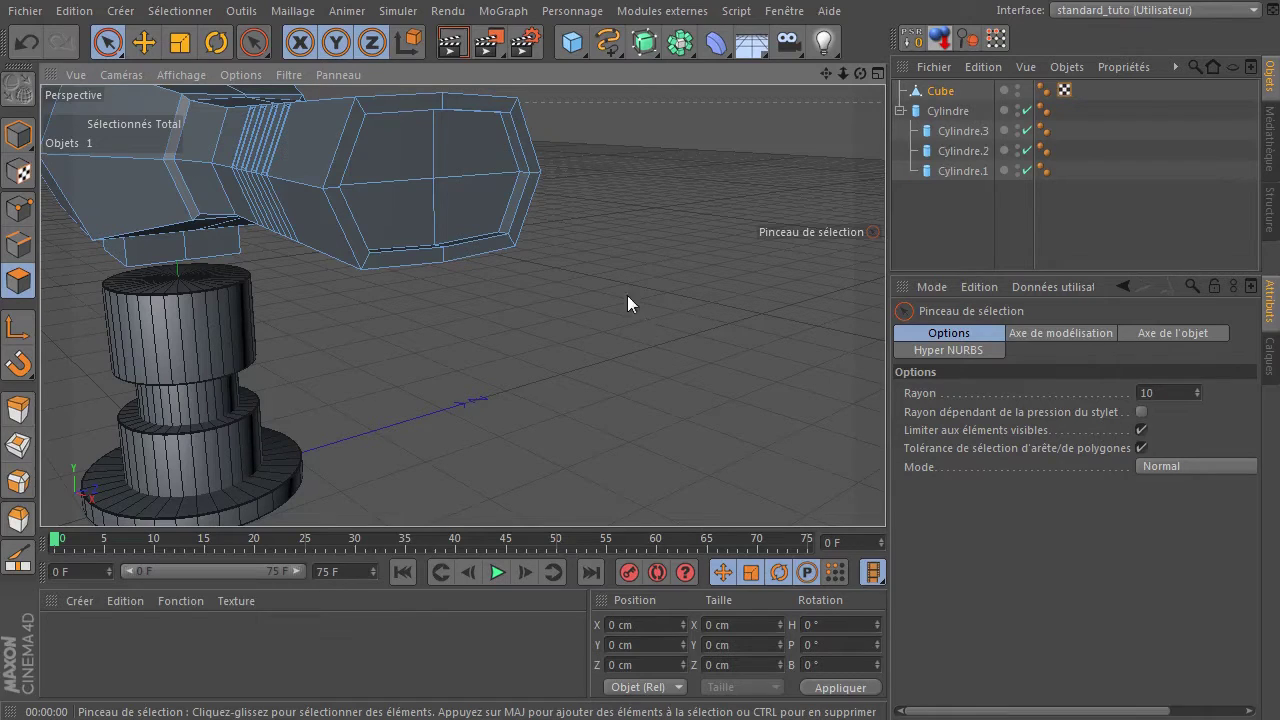
pyautogui.moveTo(571, 53); pyautogui.dragTo(1068, 131)
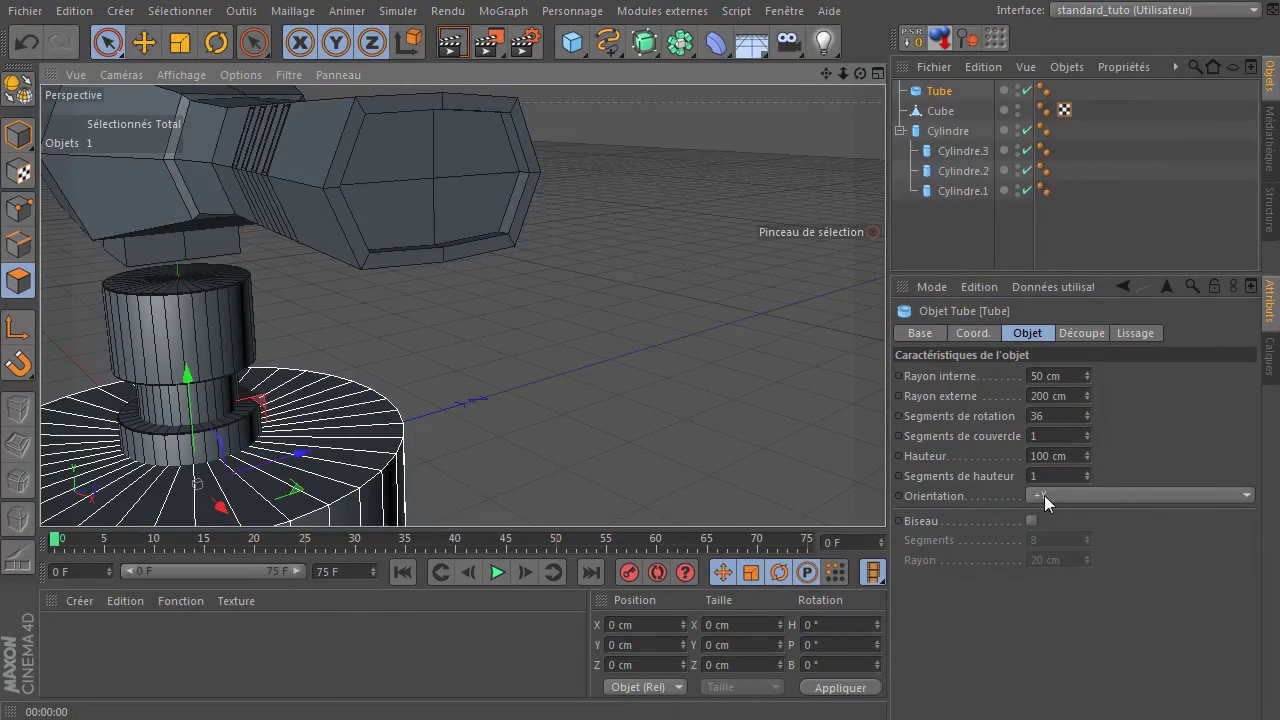
pyautogui.scroll(-3, 404, 417)
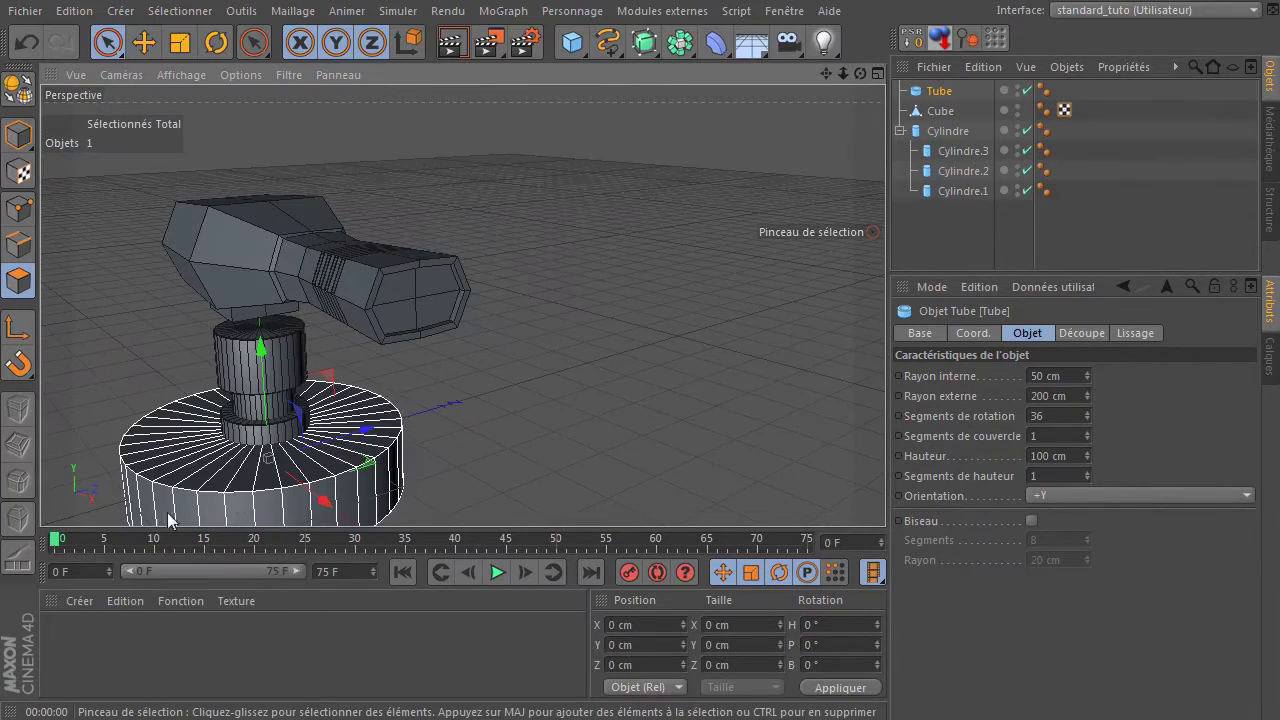
pyautogui.click(1082, 493)
pyautogui.click(1070, 517)
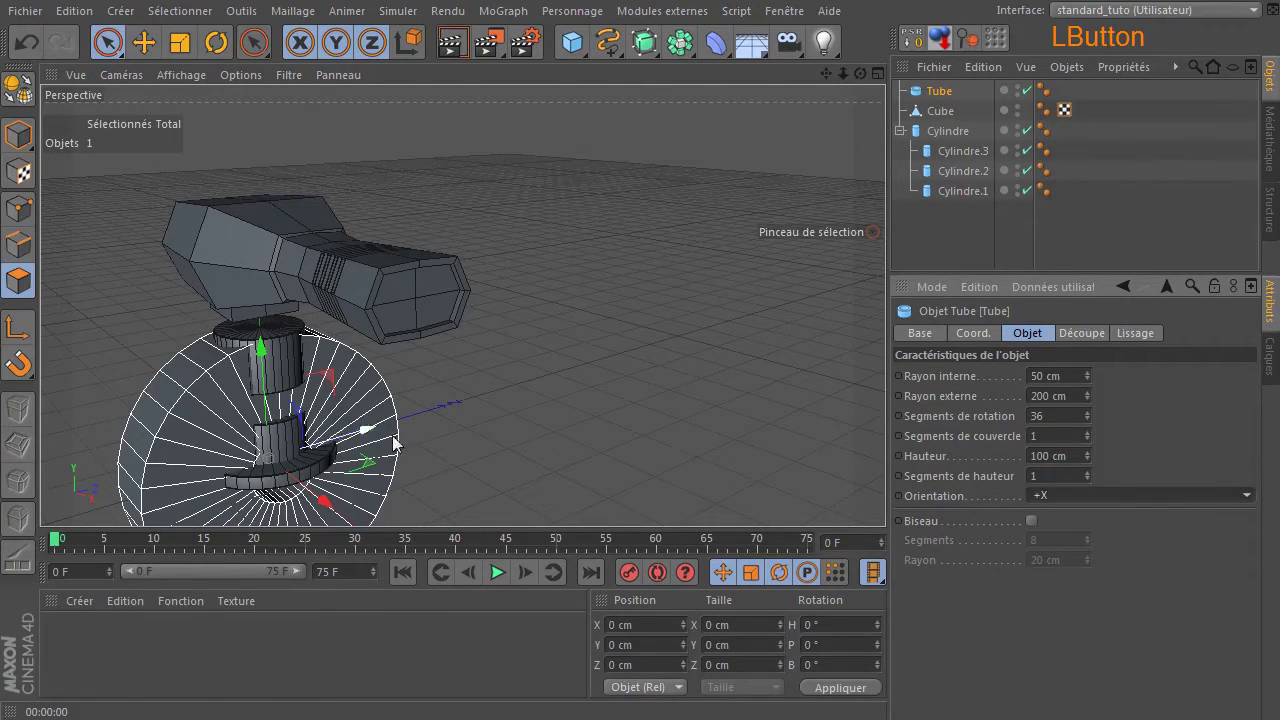
# - Make the tube a child of the cube, reset its position, and move it along X to about 362 cm at the handle's end
pyautogui.click(18, 135)
pyautogui.moveTo(264, 370); pyautogui.dragTo(286, 209)
pyautogui.moveTo(958, 98); pyautogui.dragTo(945, 114)
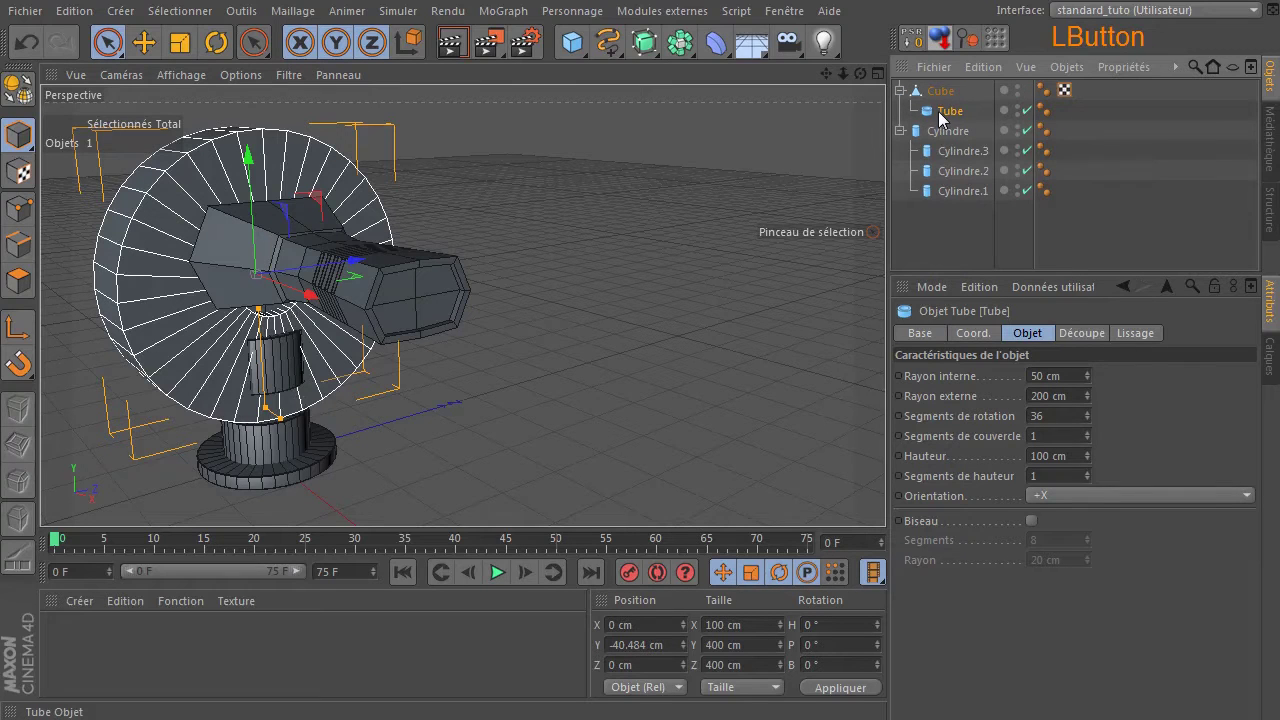
pyautogui.click(912, 40)
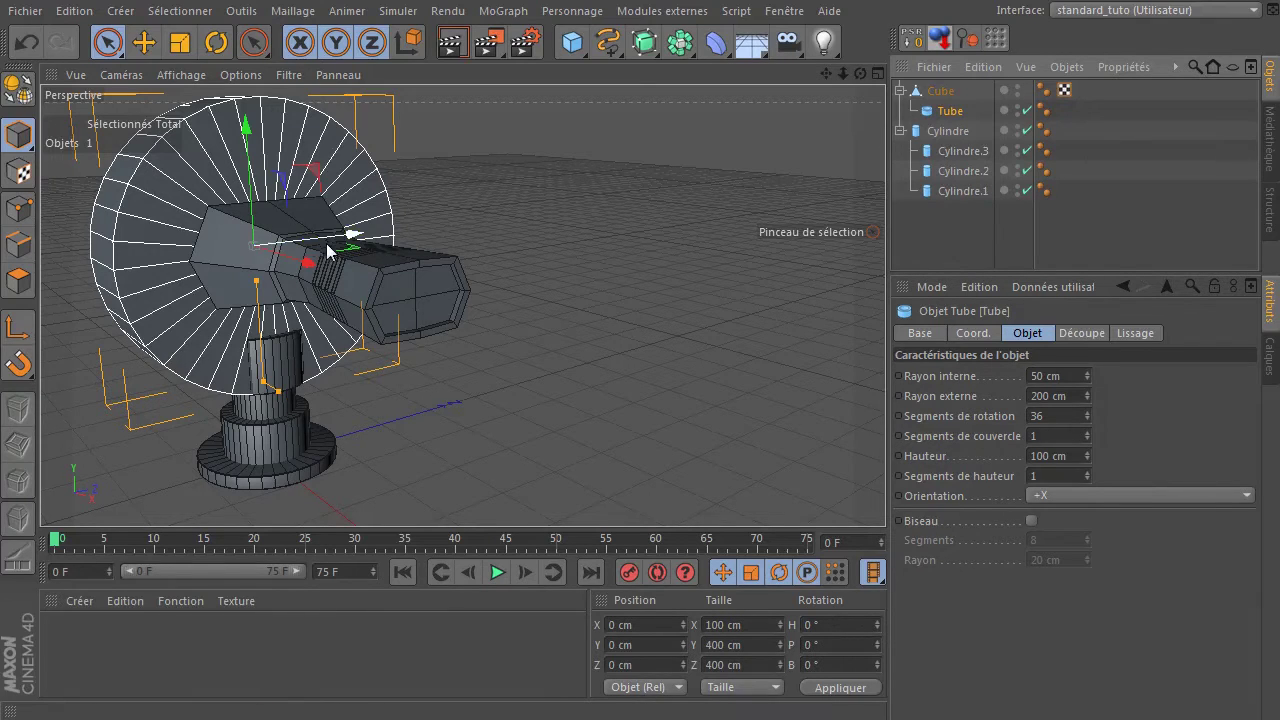
pyautogui.moveTo(309, 268); pyautogui.dragTo(492, 285)
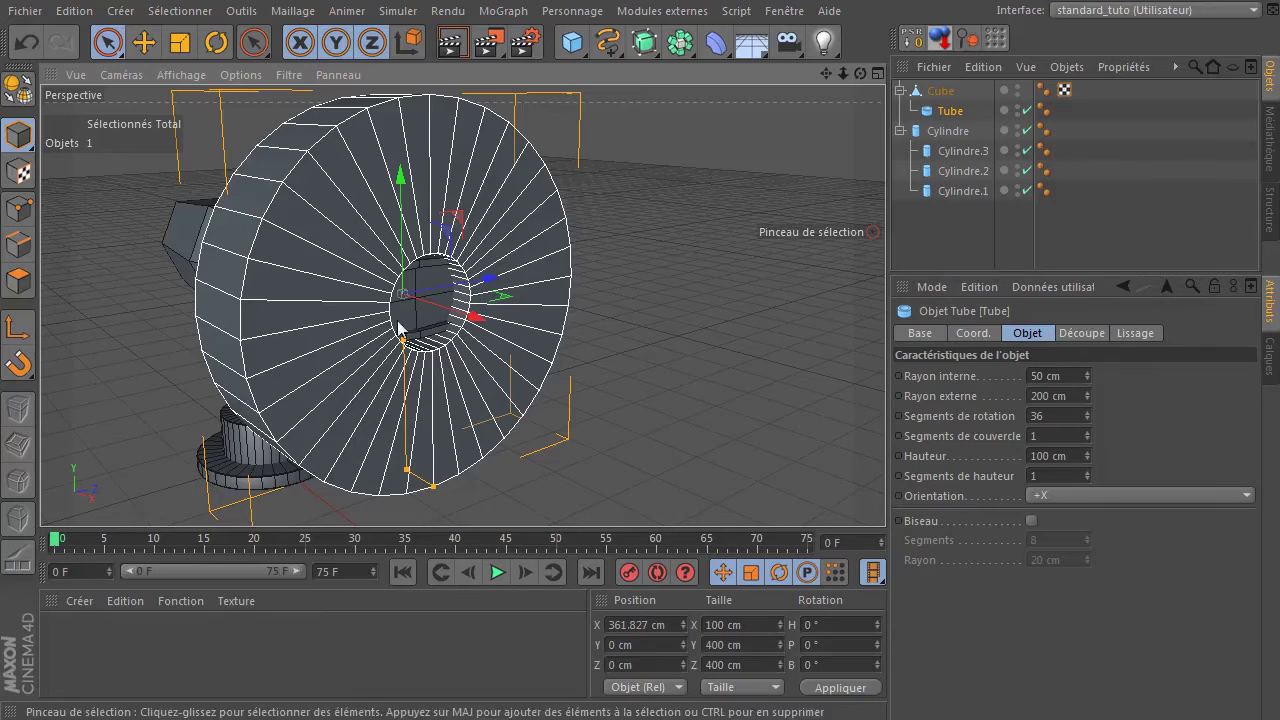
# - Set the tube's inner radius to 18 cm and its outer radius to 30 cm
pyautogui.moveTo(1087, 375); pyautogui.dragTo(1087, 416)
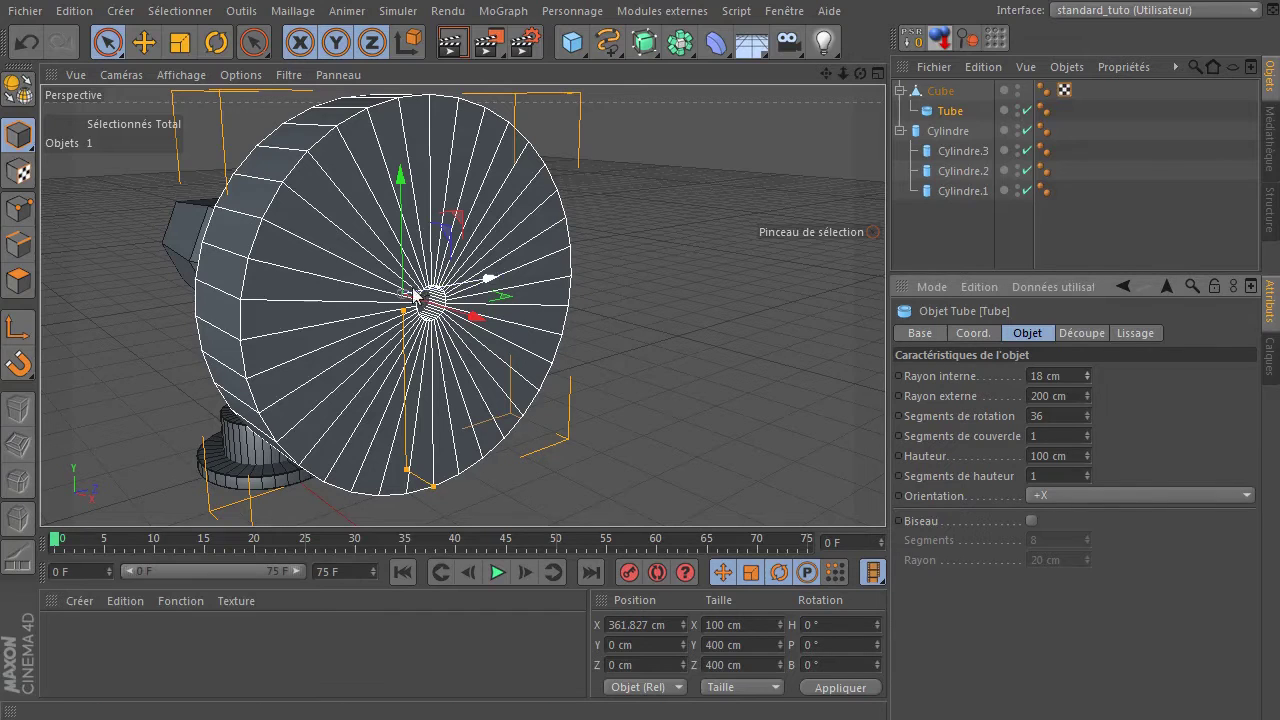
pyautogui.click(1074, 395)
pyautogui.write('30')
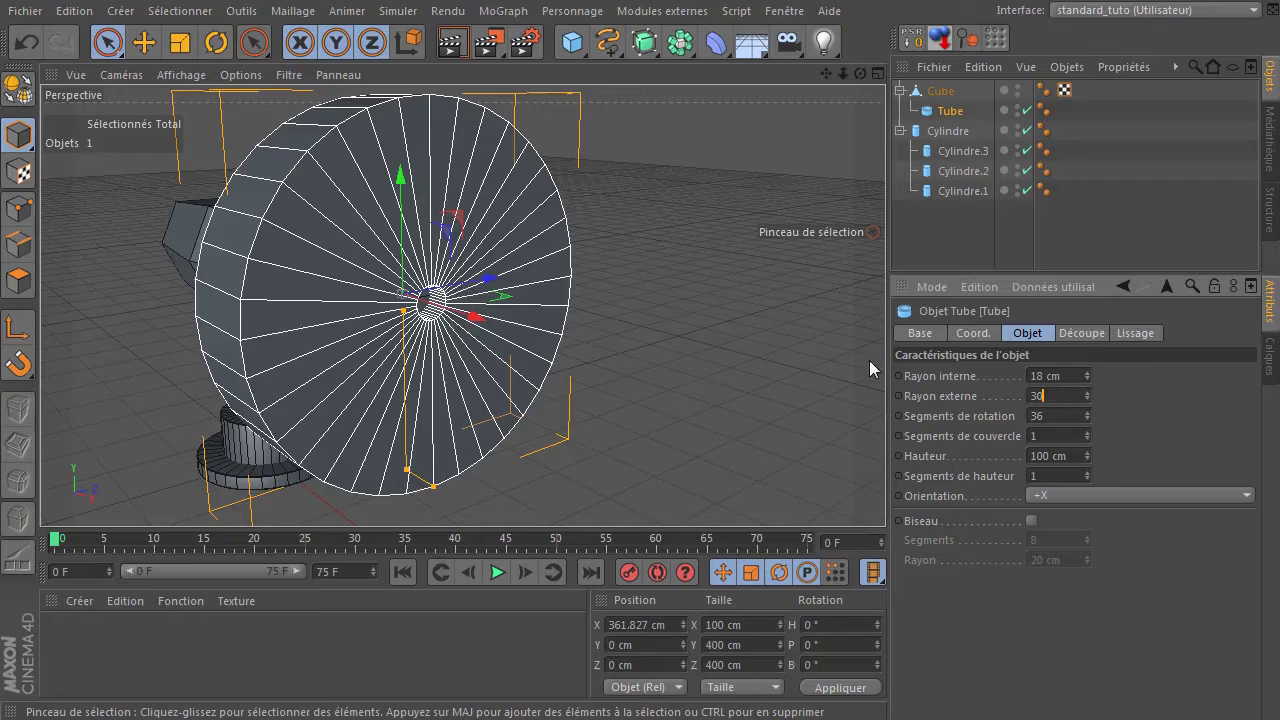
pyautogui.press('Return')
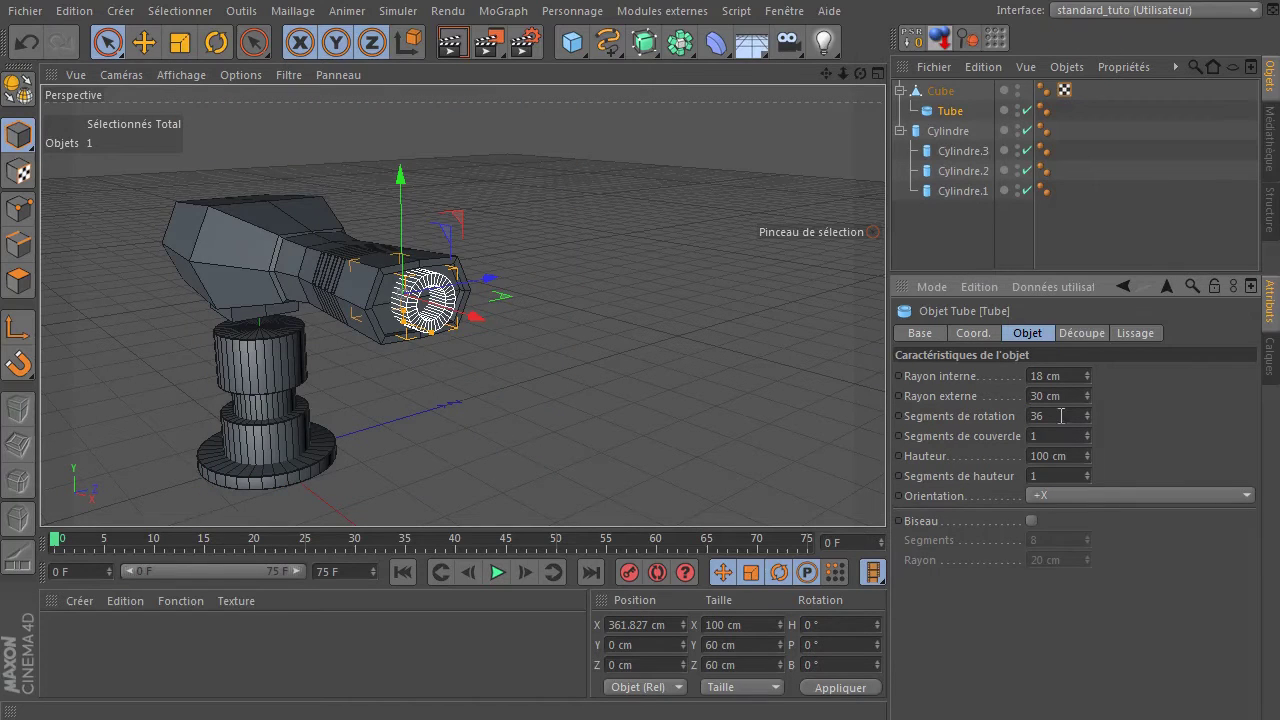
# - Reduce the tube's inner radius to 15 cm and its outer radius to 20 cm
pyautogui.click(1074, 379)
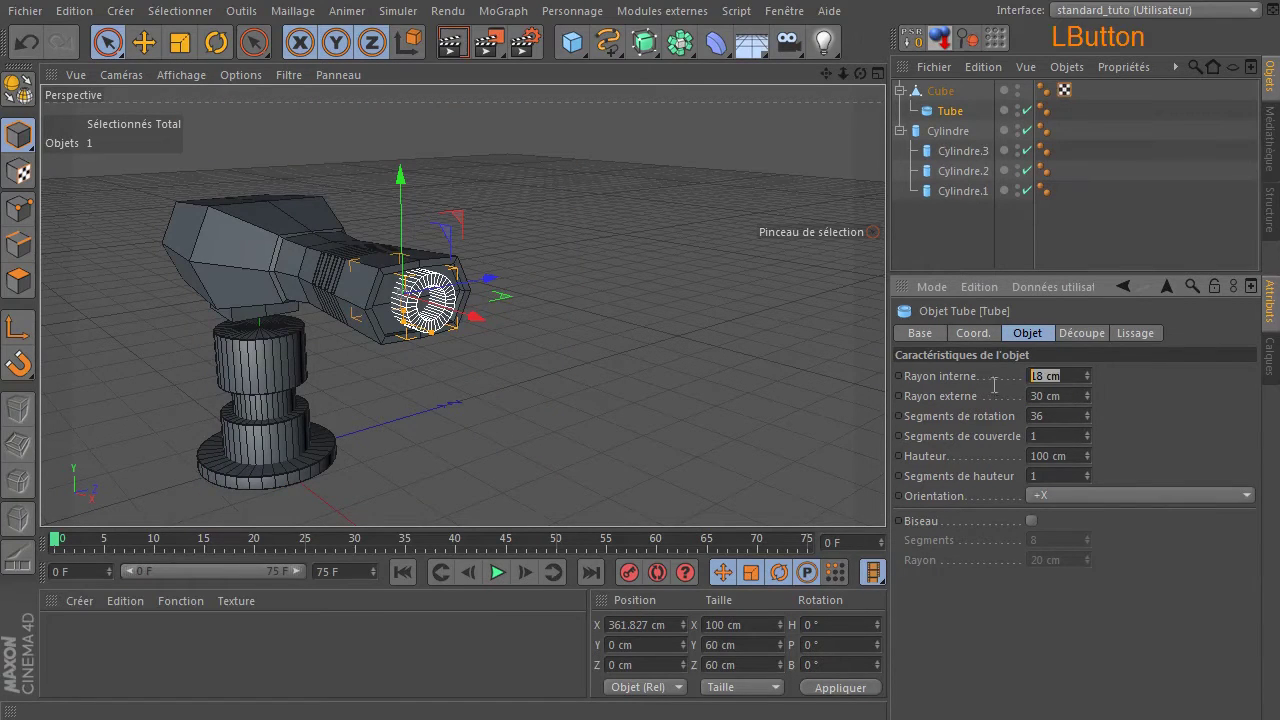
pyautogui.write('15')
pyautogui.click(1058, 396)
pyautogui.write('20')
pyautogui.press('Return')
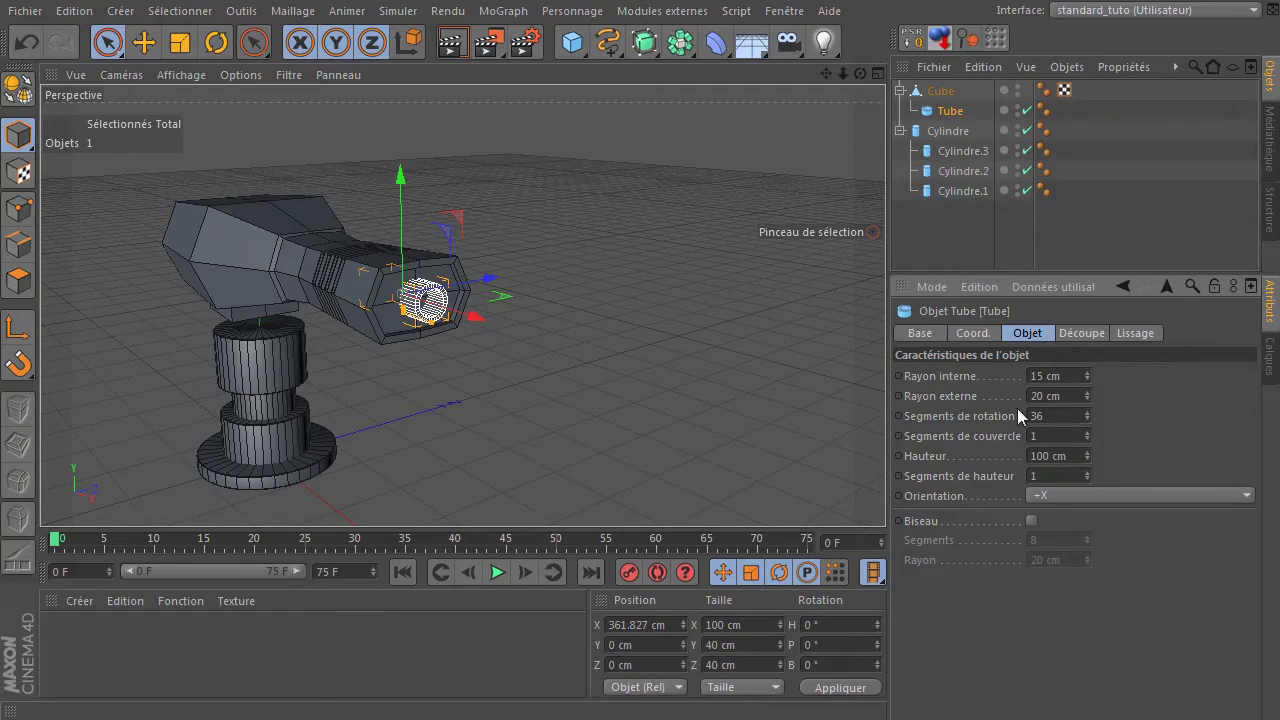
# - Set the tube's inner radius to 10 cm and its outer radius to 15 cm
pyautogui.moveTo(1071, 377); pyautogui.dragTo(881, 379)
pyautogui.write('10')
pyautogui.moveTo(1074, 399); pyautogui.dragTo(963, 403)
pyautogui.write('15')
pyautogui.press('Return')
pyautogui.scroll(3, 576, 301)
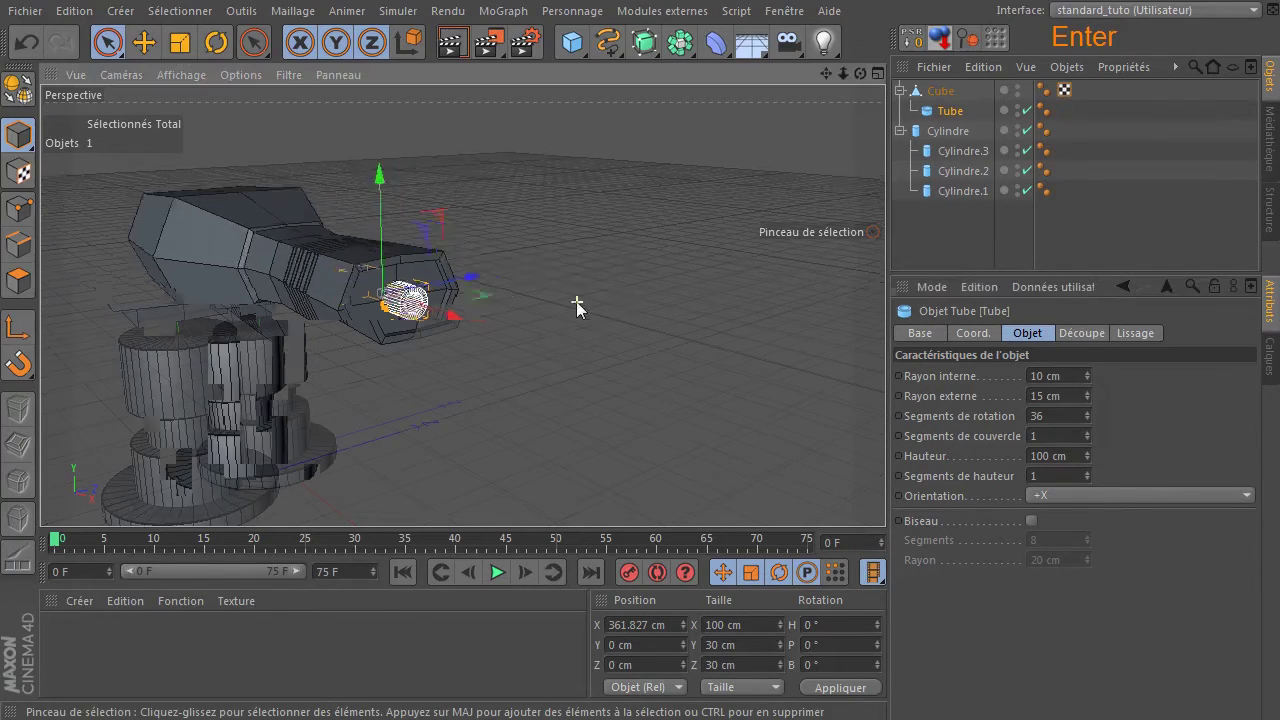
# - Raise the tube along Y to about 14.6 cm and create an instance of it
pyautogui.moveTo(860, 74); pyautogui.dragTo(962, 76)
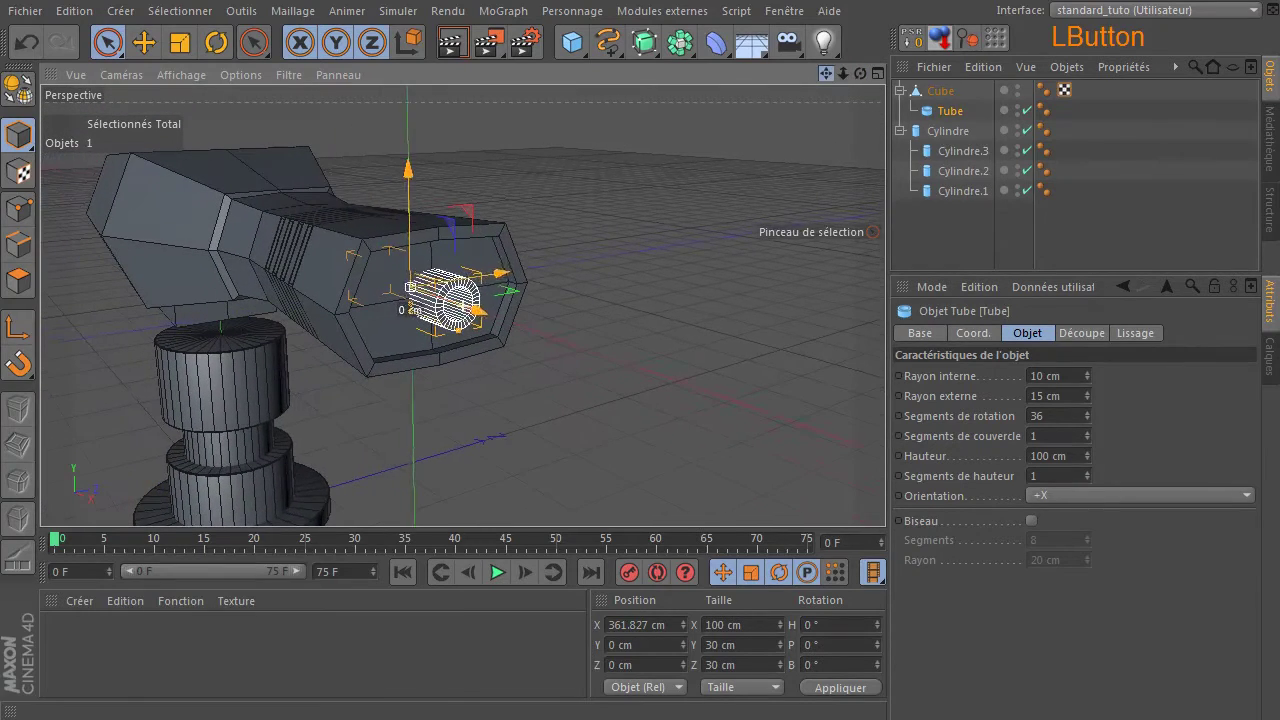
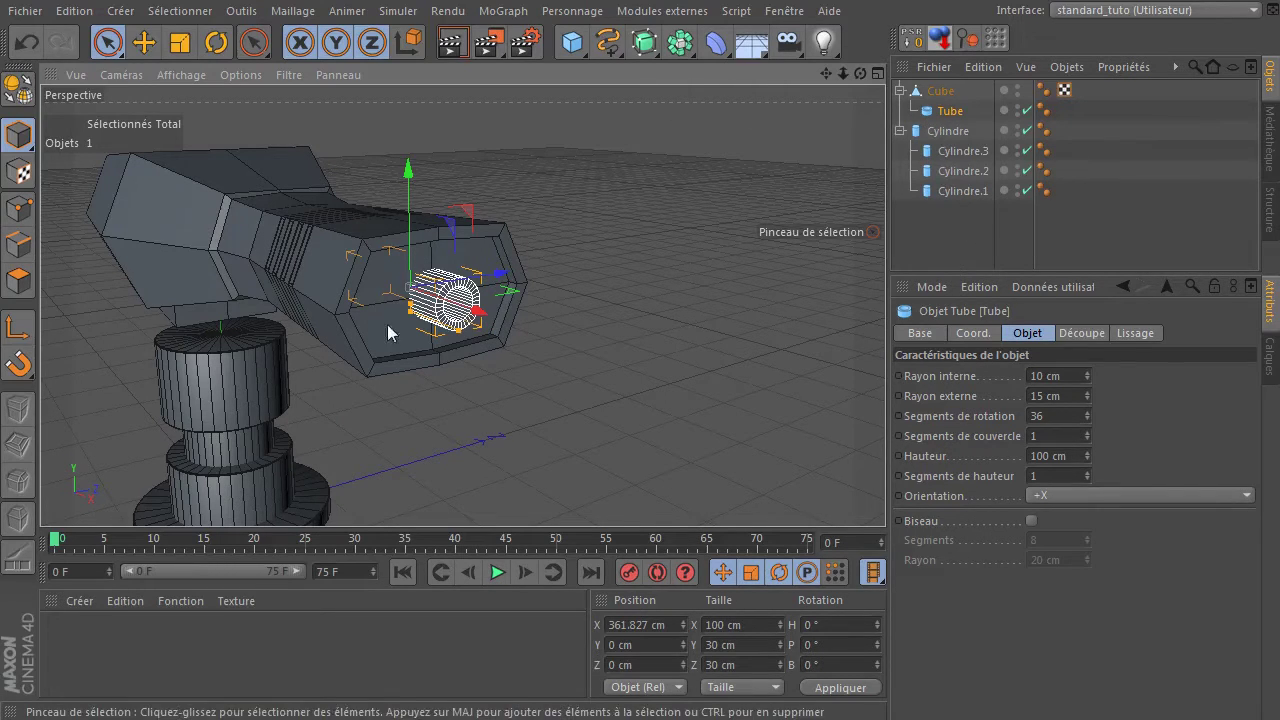
pyautogui.moveTo(405, 171); pyautogui.dragTo(414, 147)
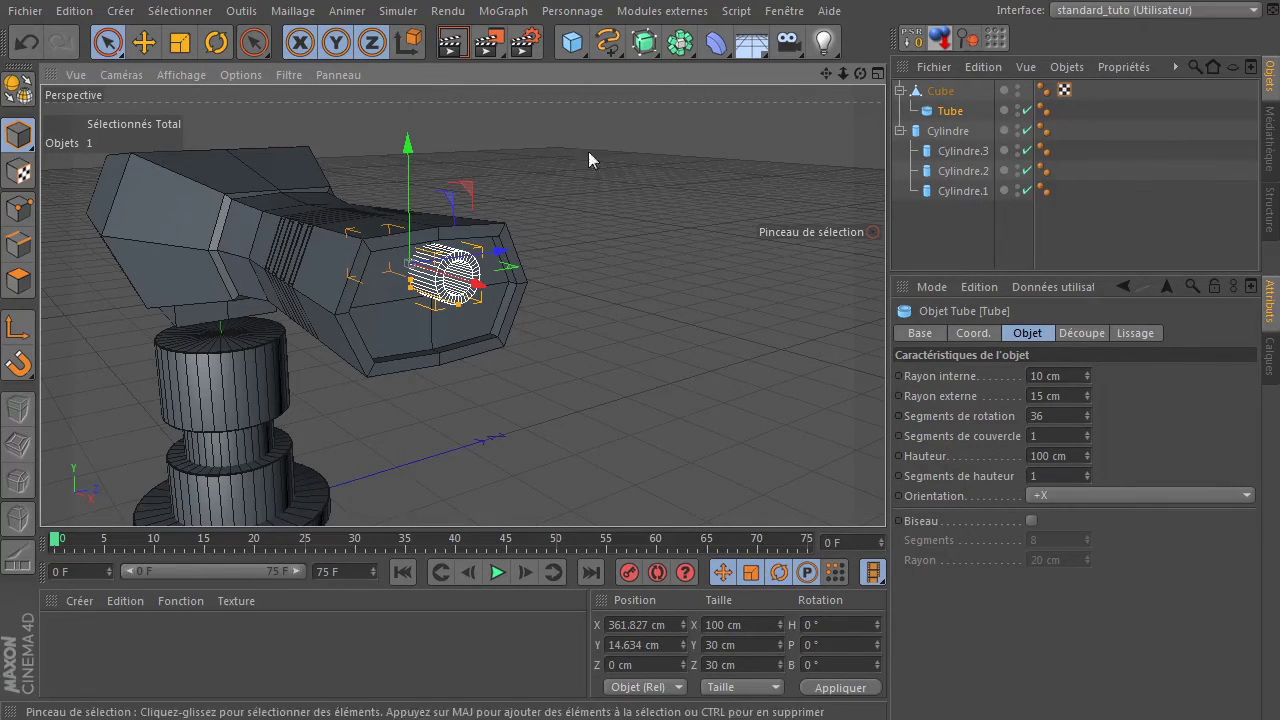
pyautogui.click(679, 45)
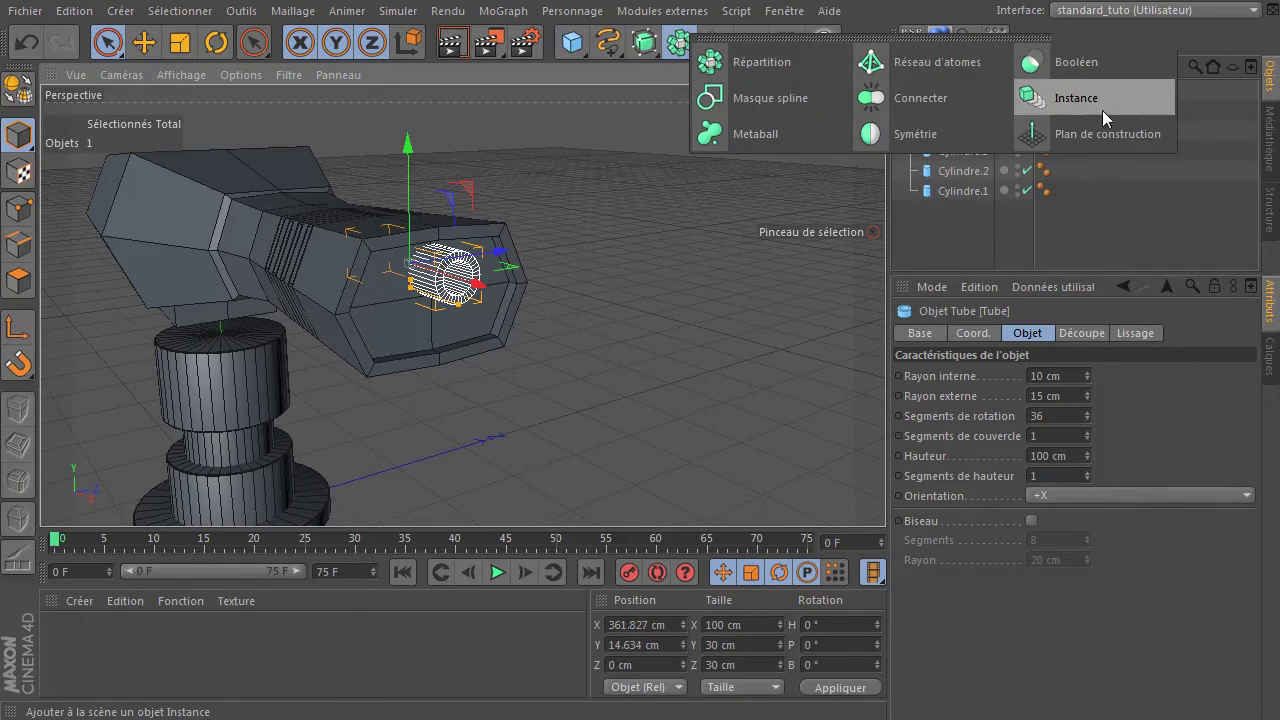
pyautogui.click(1097, 99)
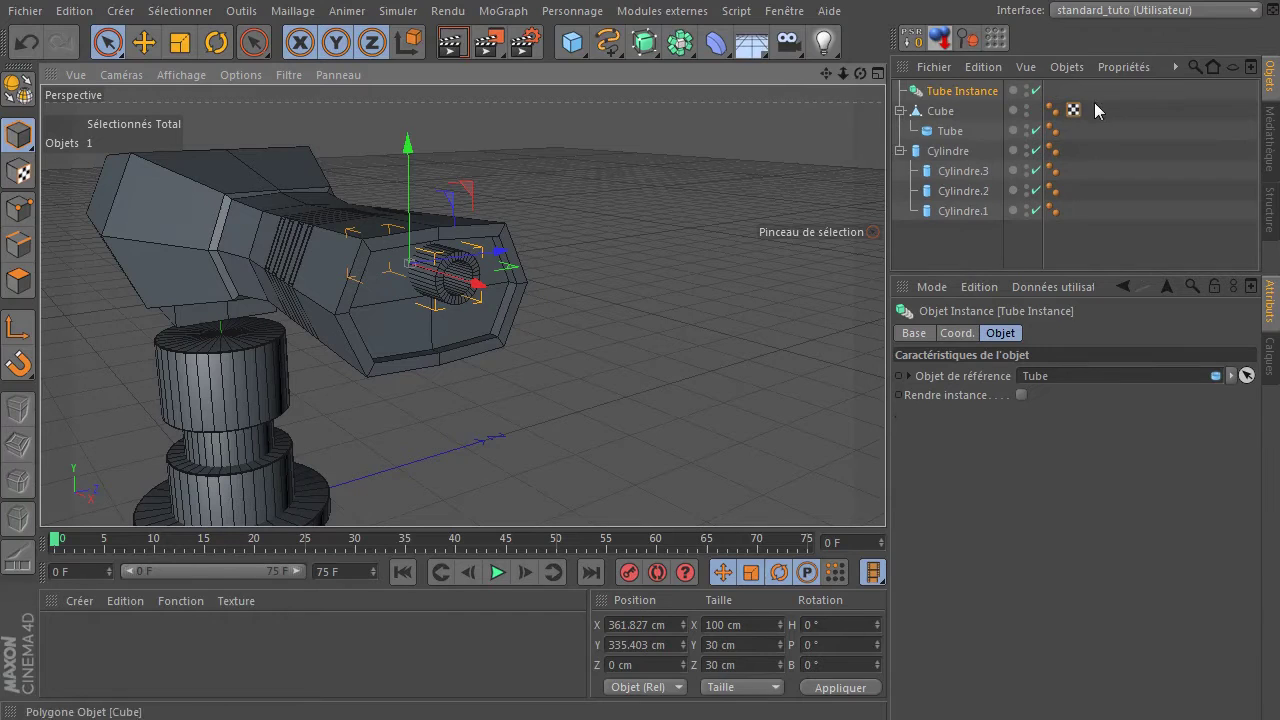
# - Move the tube instance down to about 311.7 cm in Y and set its Z position to -30 cm
pyautogui.click(940, 95)
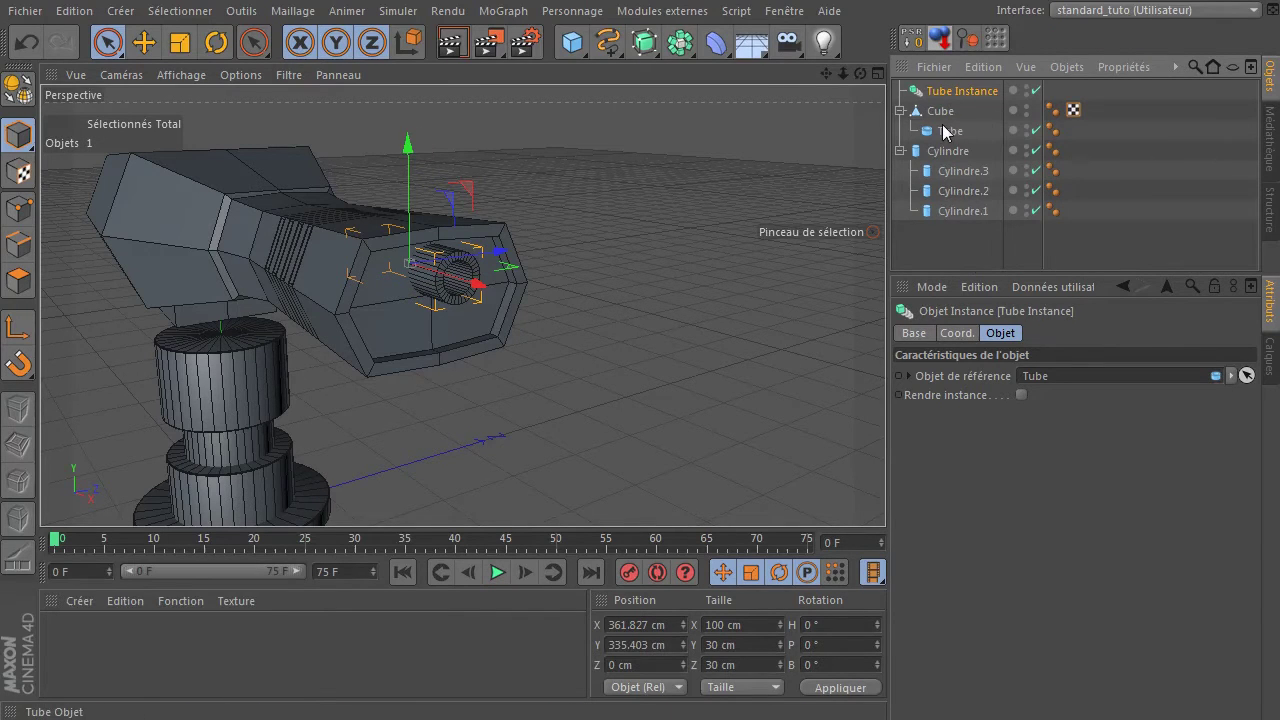
pyautogui.click(944, 132)
pyautogui.click(954, 91)
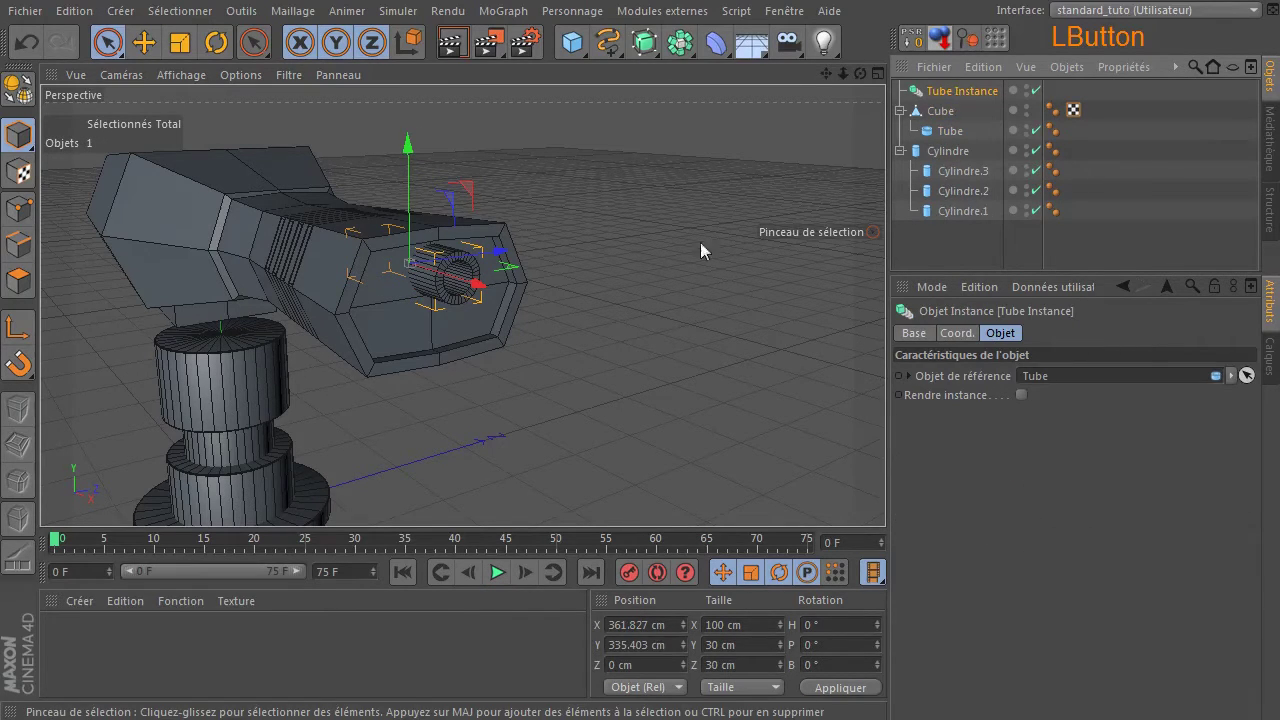
pyautogui.moveTo(405, 146); pyautogui.dragTo(402, 193)
pyautogui.moveTo(505, 287); pyautogui.dragTo(454, 301)
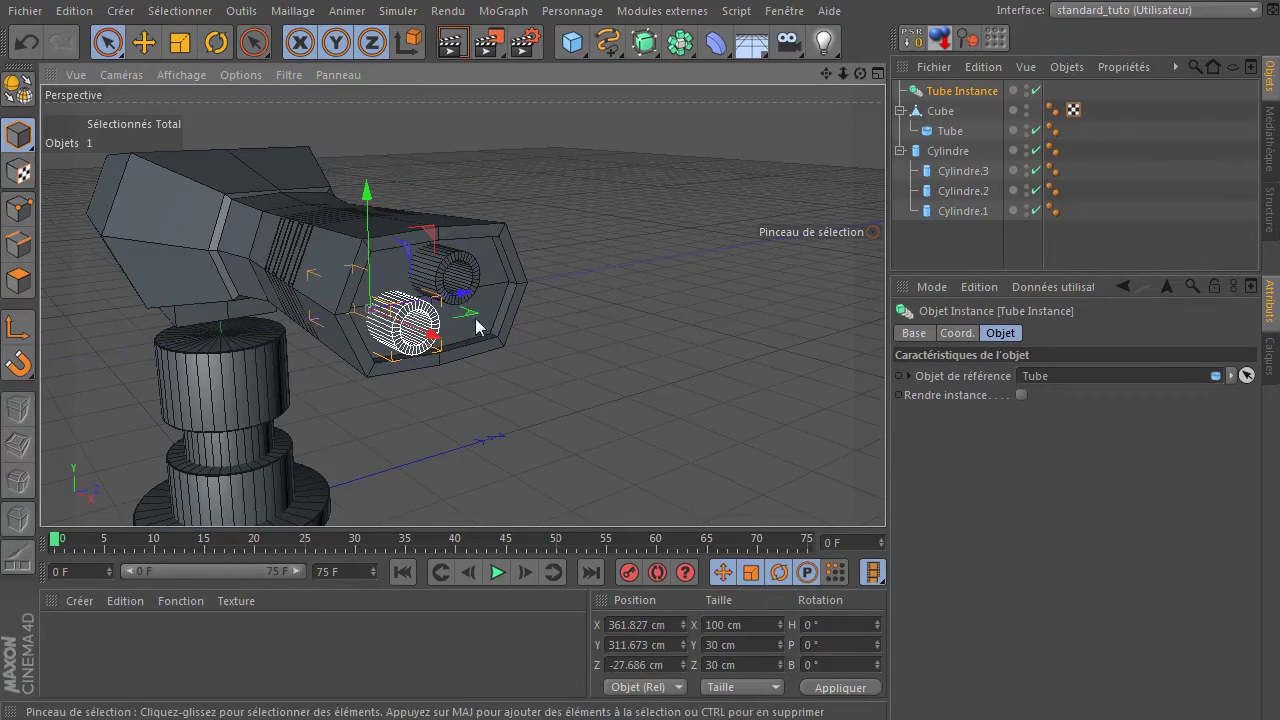
pyautogui.doubleClick(636, 664)
pyautogui.press('BackSpace')
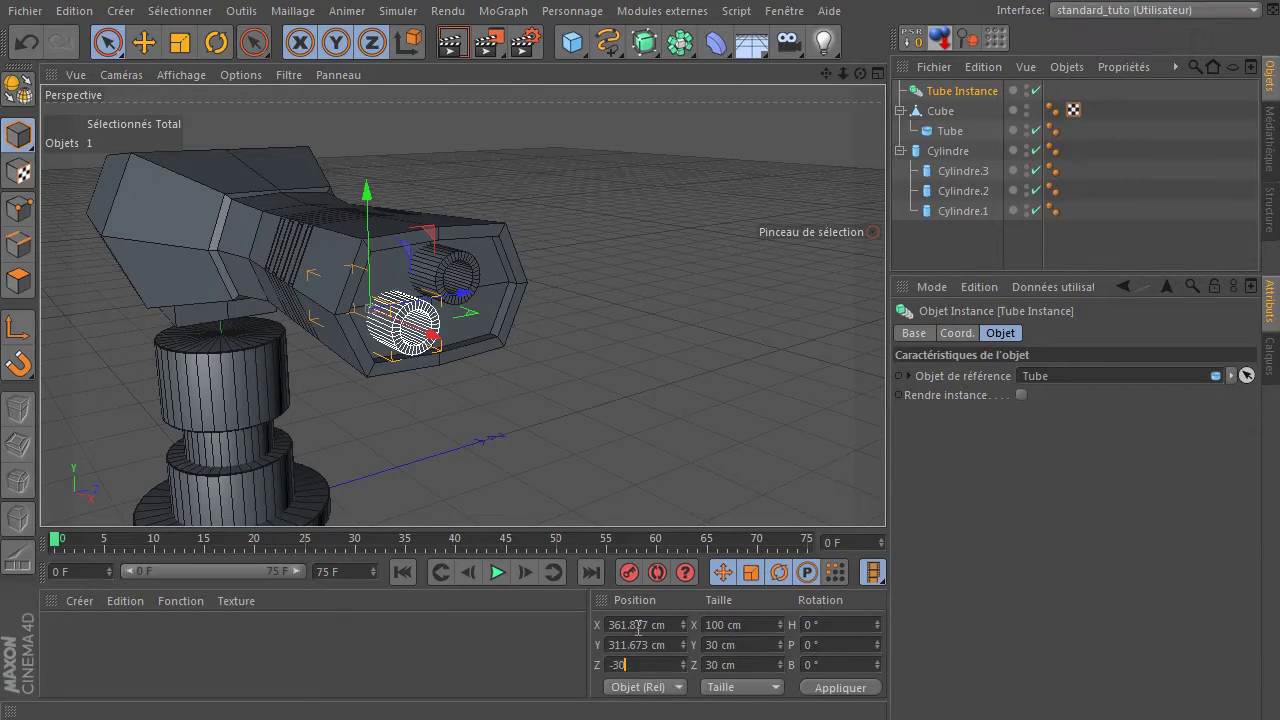
pyautogui.write('-30')
pyautogui.press('Return')
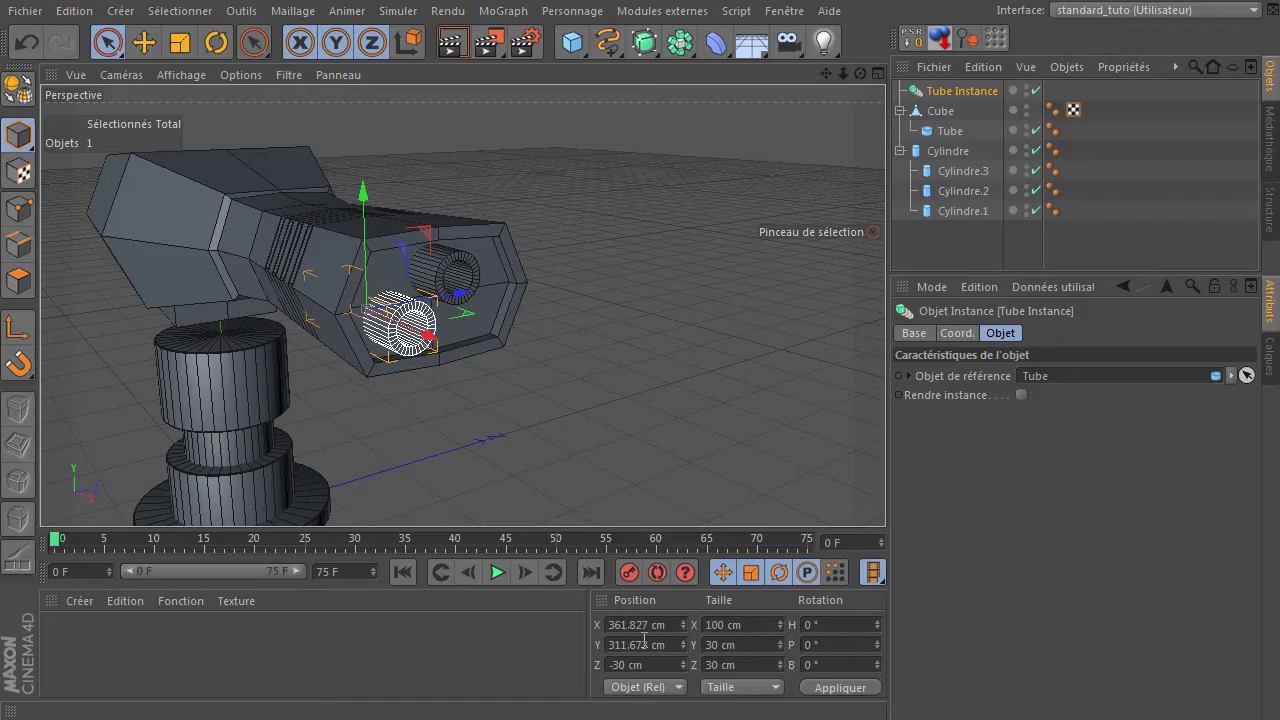
# - Duplicate the tube instance and set the copy's Z position to 30 cm
pyautogui.press('ctrl')
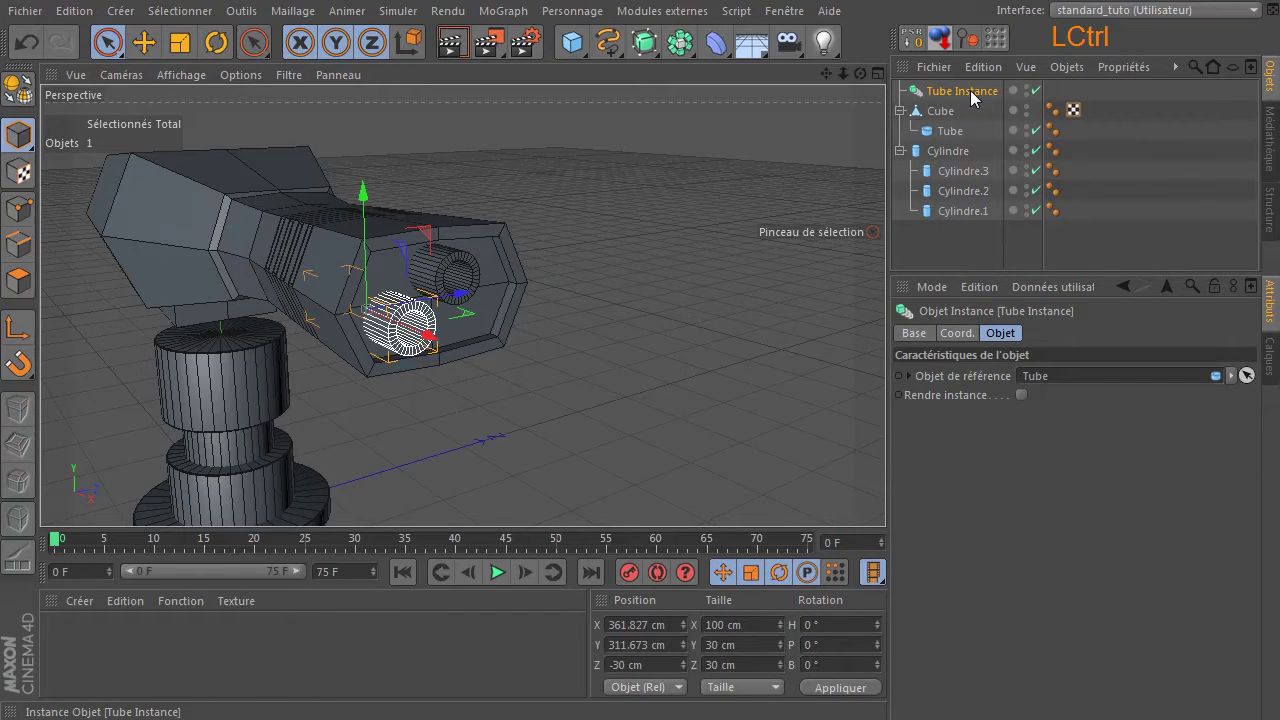
pyautogui.keyDown('ctrl'); pyautogui.moveTo(970, 90); pyautogui.dragTo(965, 96); pyautogui.keyUp('ctrl')
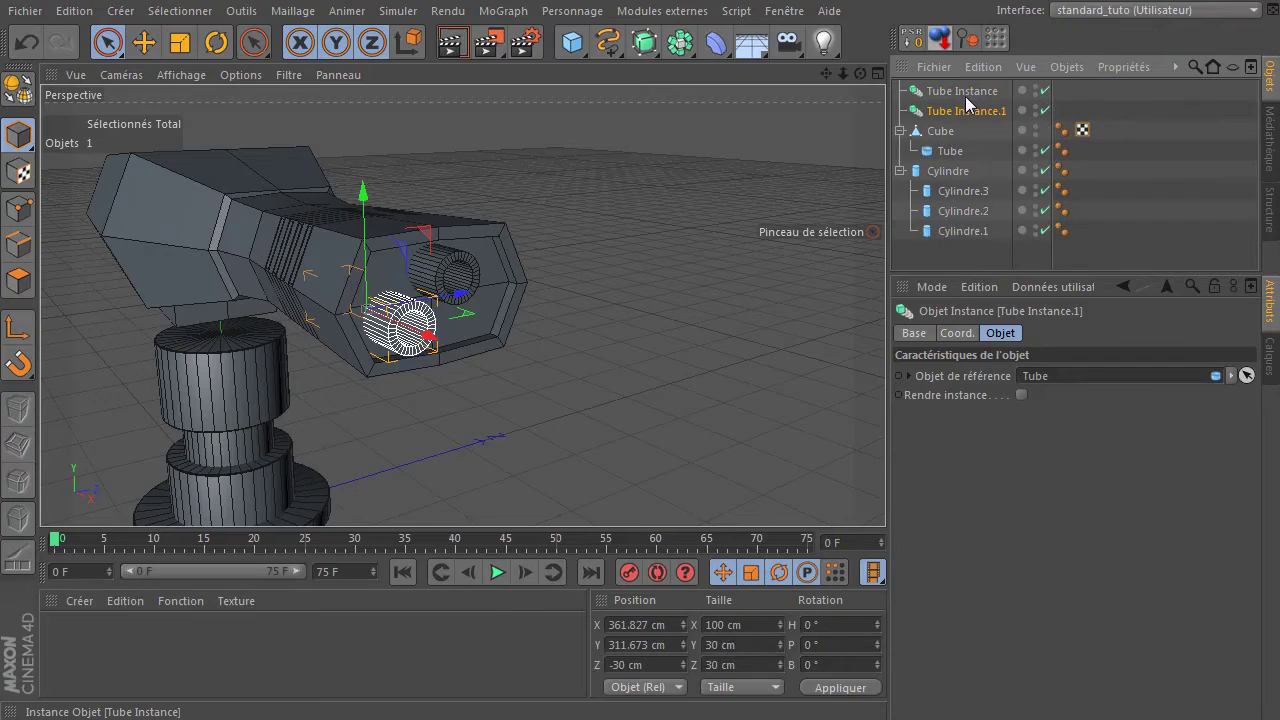
pyautogui.doubleClick(652, 665)
pyautogui.write('30')
pyautogui.press('Return')
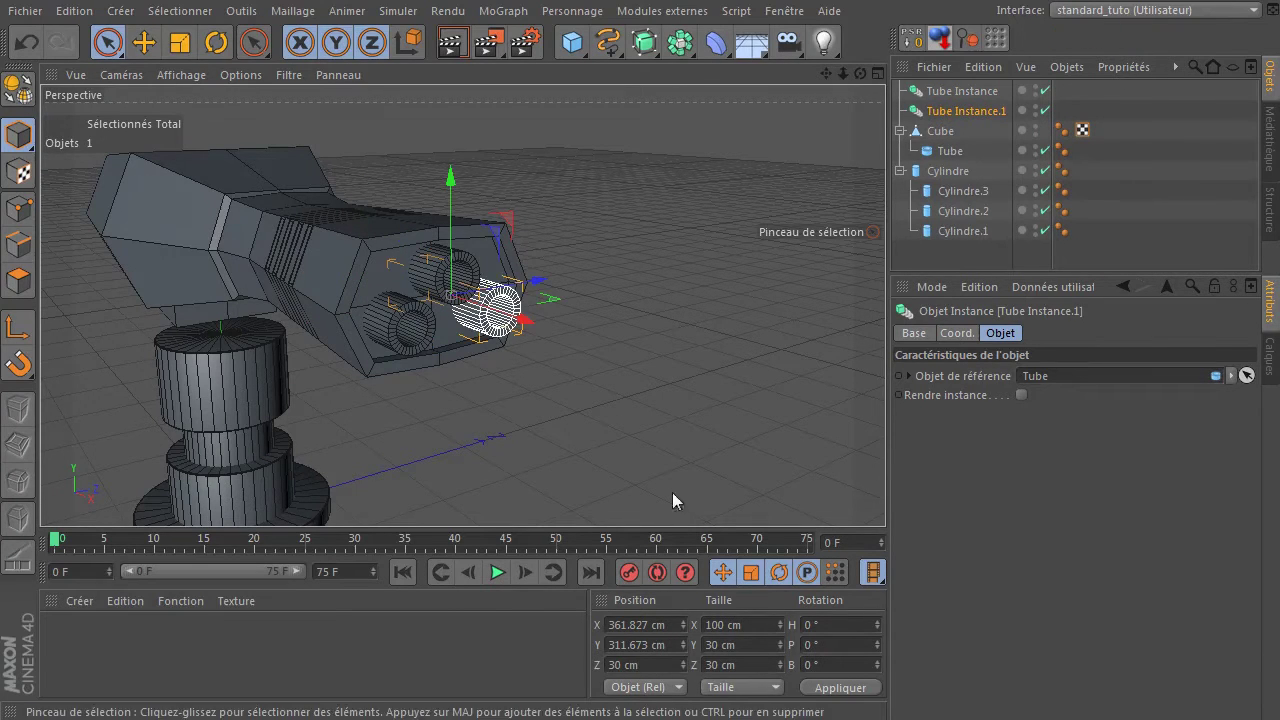
# - Lower the original tube slightly along Y to about 12.2 cm
pyautogui.moveTo(860, 74)
pyautogui.mouseDown()
pyautogui.moveTo(800, 78)
pyautogui.moveTo(840, 76)
pyautogui.mouseUp()
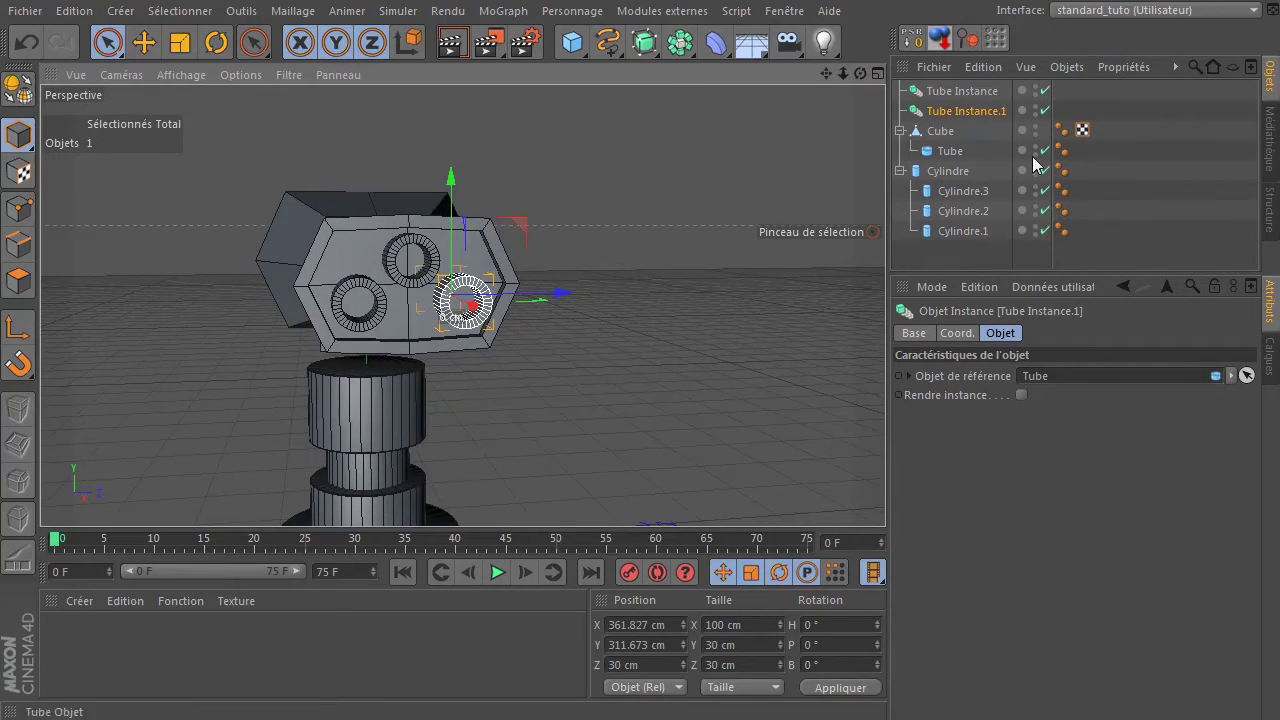
pyautogui.click(952, 150)
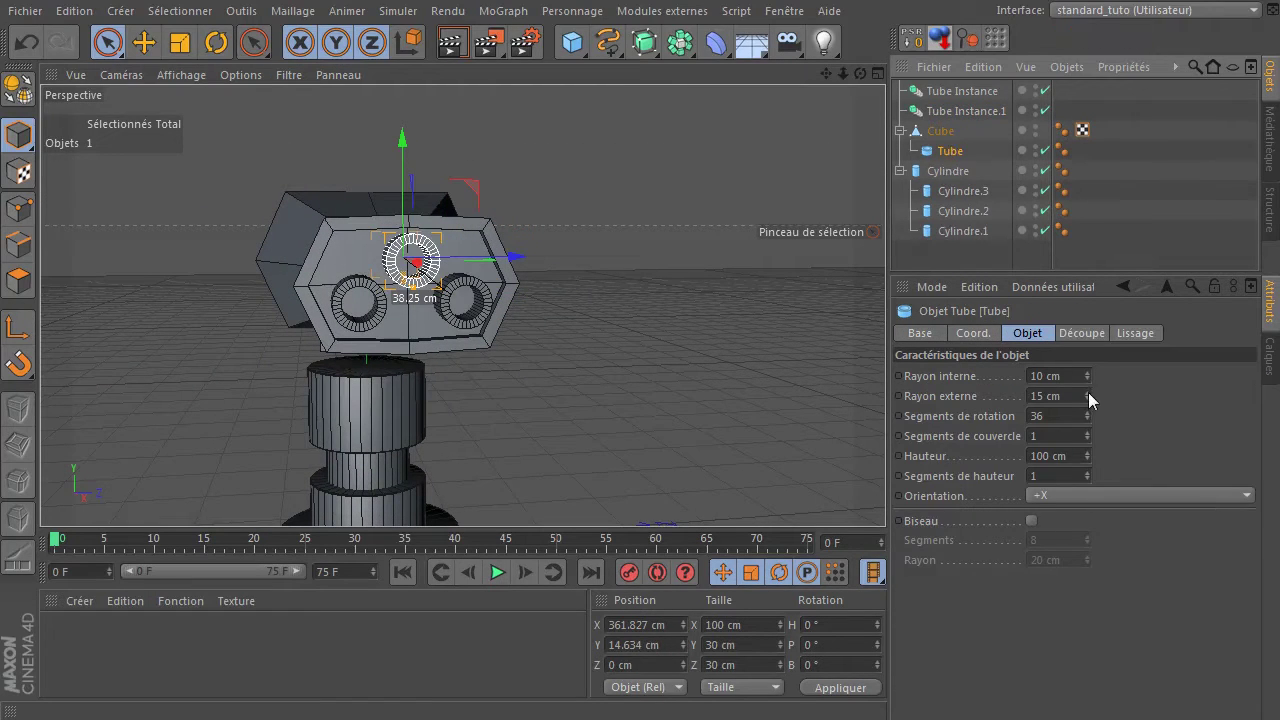
pyautogui.moveTo(1086, 376)
pyautogui.mouseDown()
pyautogui.moveTo(1086, 400)
pyautogui.moveTo(1083, 375)
pyautogui.mouseUp()
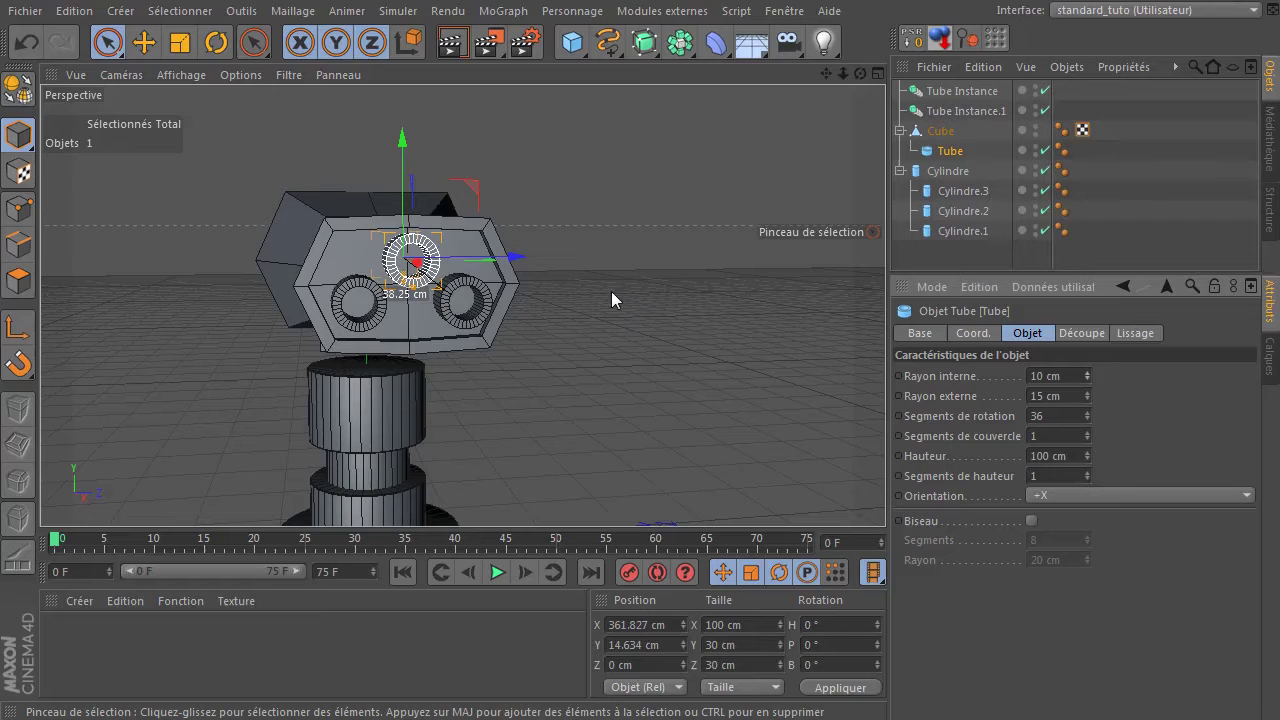
pyautogui.scroll(4, 421, 212)
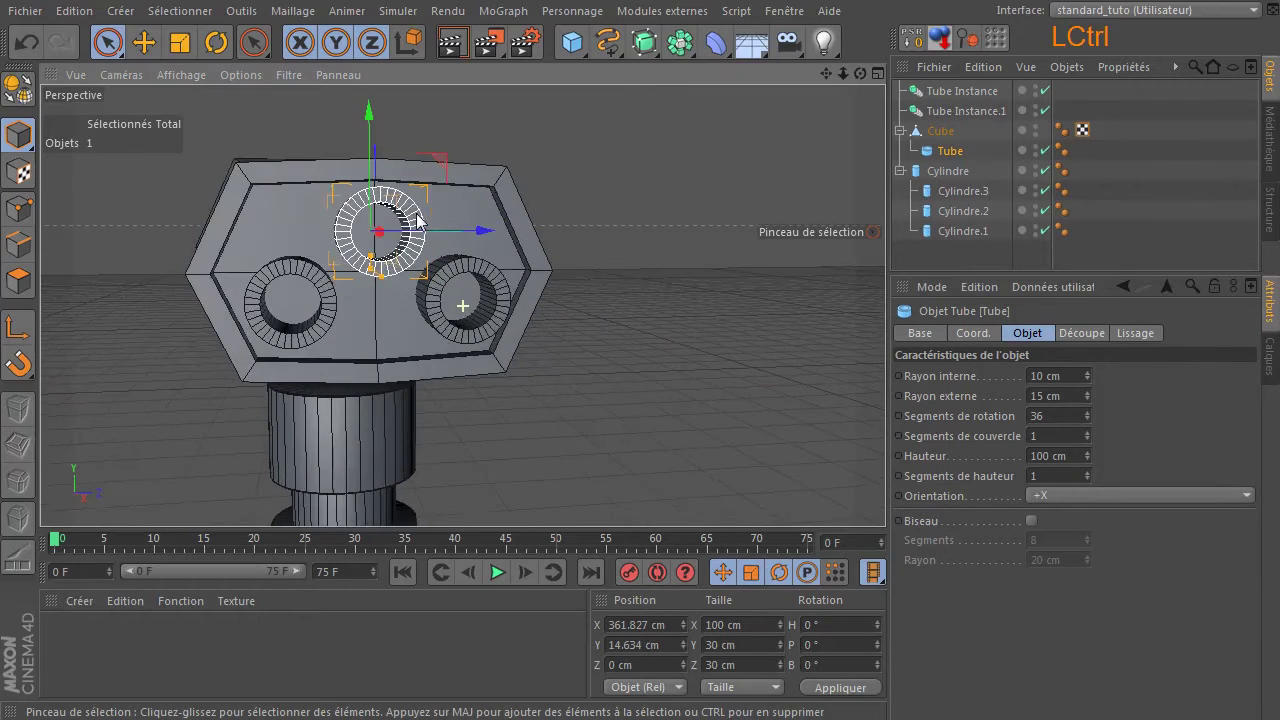
pyautogui.keyDown('alt'); pyautogui.moveTo(503, 157); pyautogui.dragTo(370, 230); pyautogui.keyUp('alt')
pyautogui.moveTo(371, 120); pyautogui.dragTo(371, 121)
pyautogui.moveTo(860, 74); pyautogui.dragTo(860, 74)
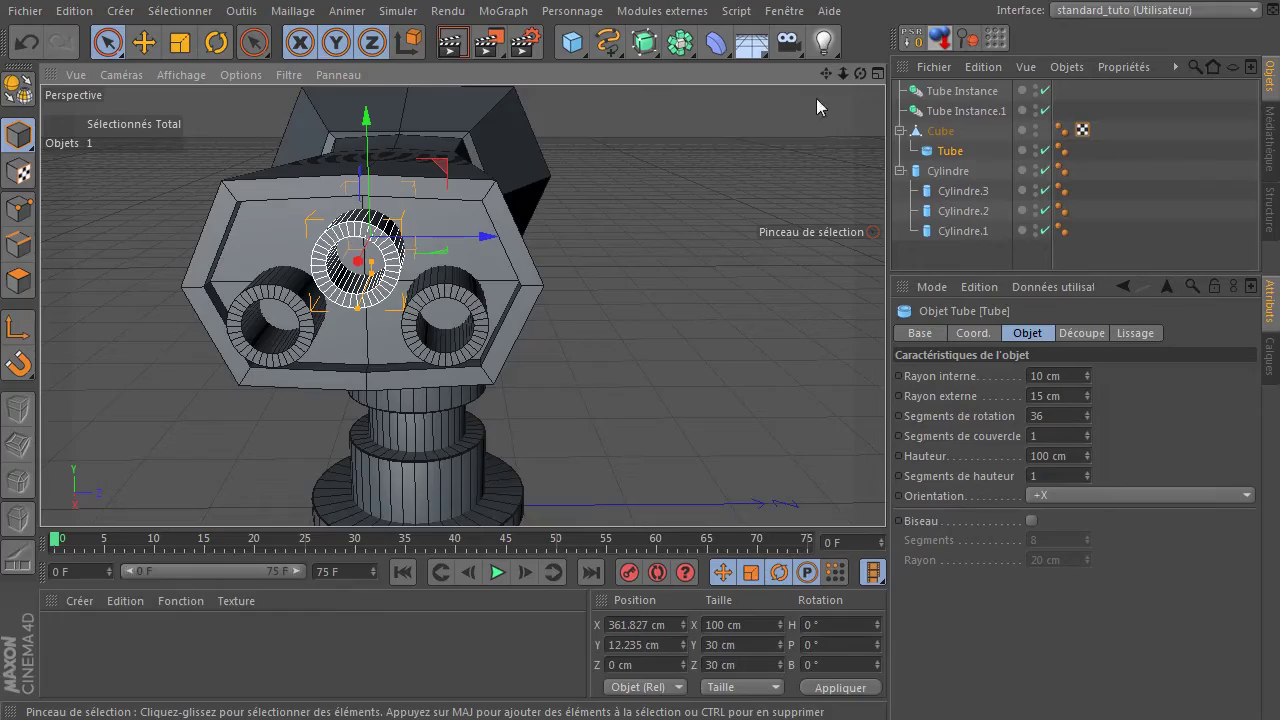
# - Make both tube instances children of the cube
pyautogui.moveTo(860, 74); pyautogui.dragTo(860, 74)
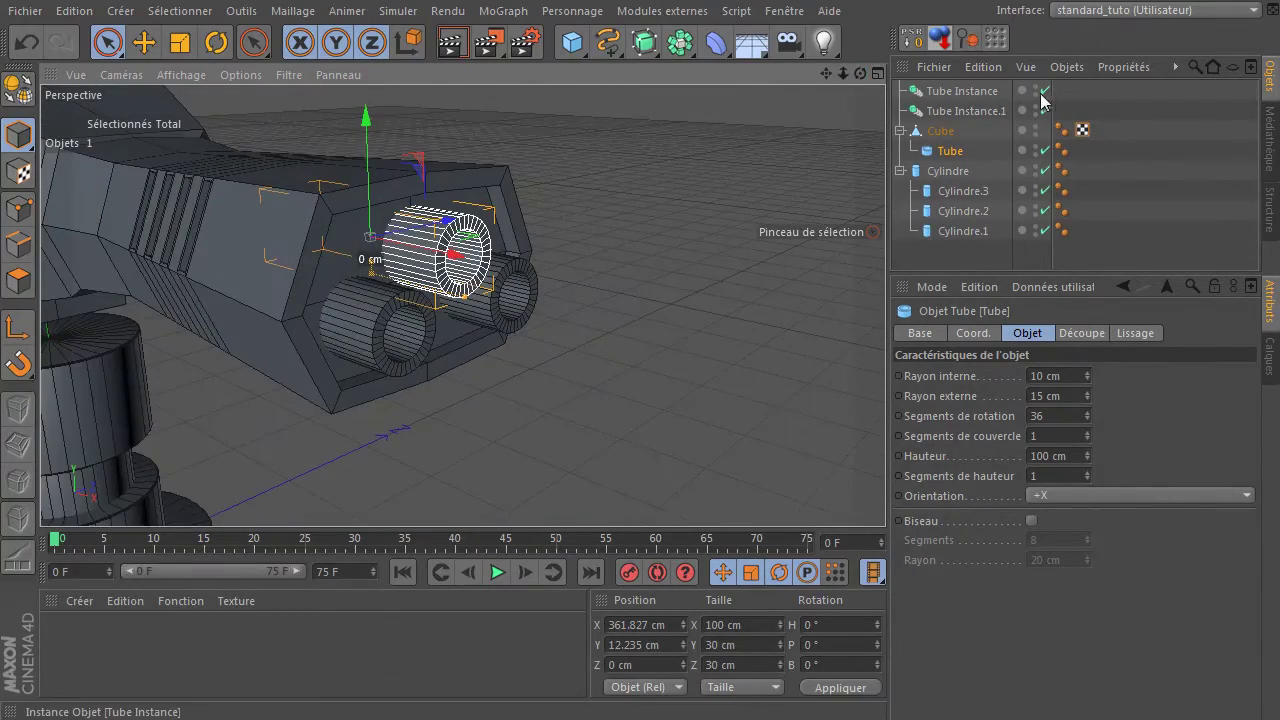
pyautogui.click(995, 91)
pyautogui.keyDown('ctrl'); pyautogui.click(968, 111); pyautogui.keyUp('ctrl')
pyautogui.moveTo(968, 113); pyautogui.dragTo(958, 141)
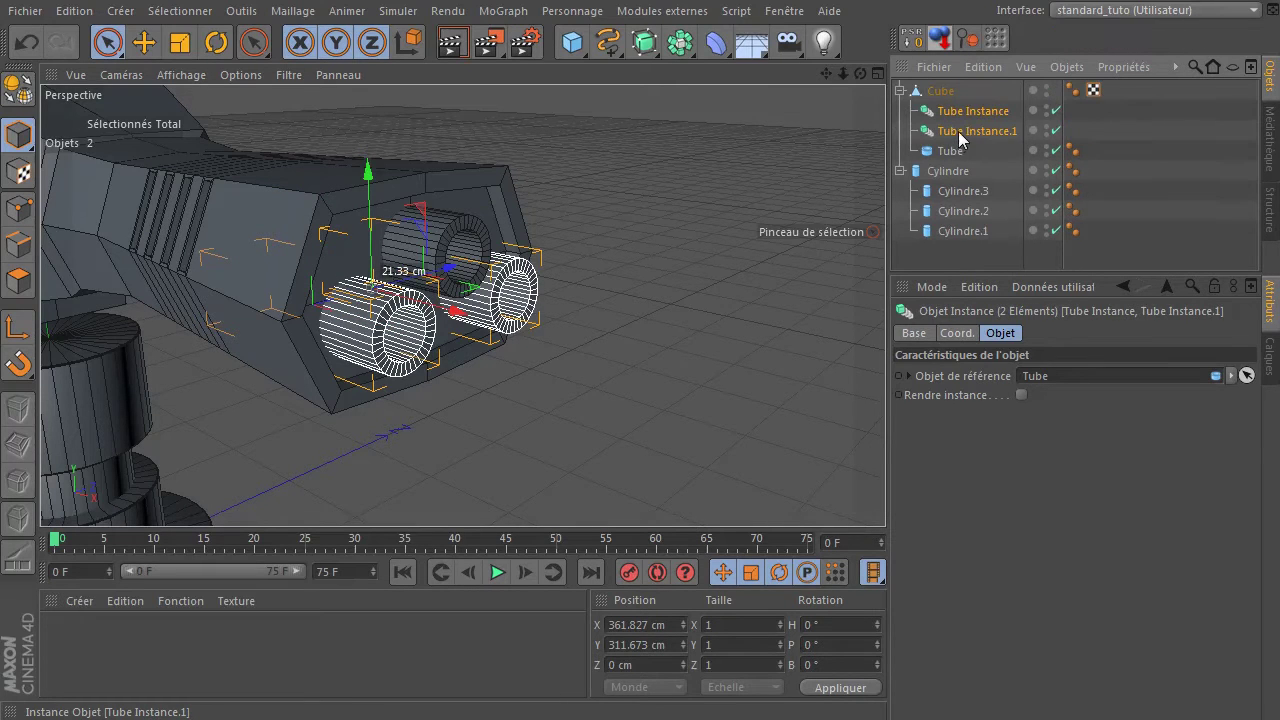
# - Deselect everything and render the whole turret in the viewport
pyautogui.click(951, 92)
pyautogui.scroll(-8, 637, 309)
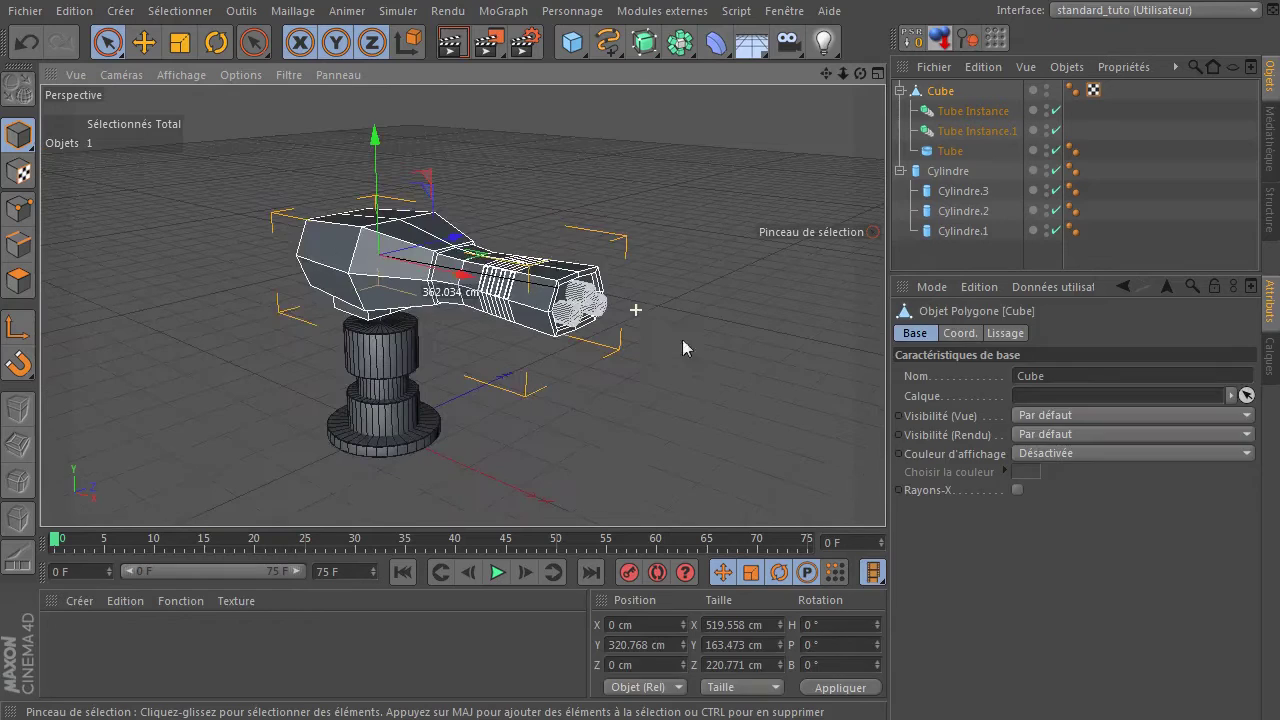
pyautogui.click(682, 339)
pyautogui.click(453, 44)
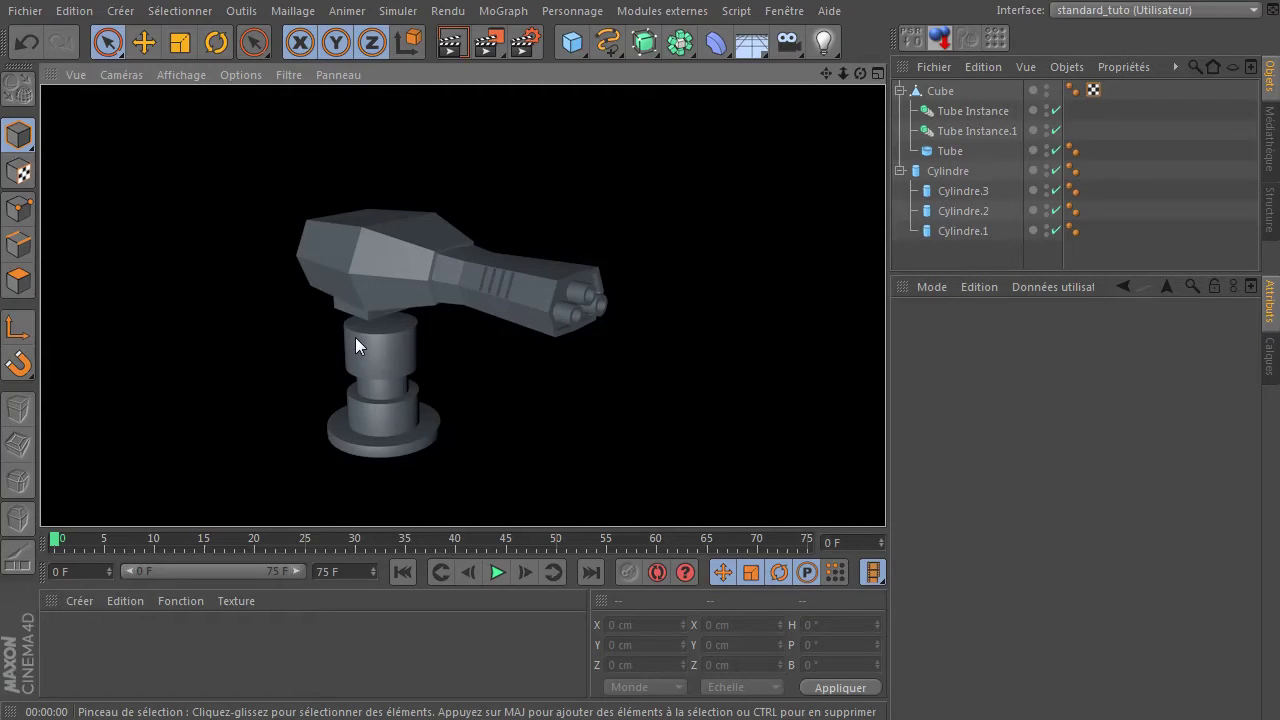
# - Raise the turret head cube with its barrels along Y to about 383.8 cm, above the cylinder base
pyautogui.scroll(6, 355, 324)
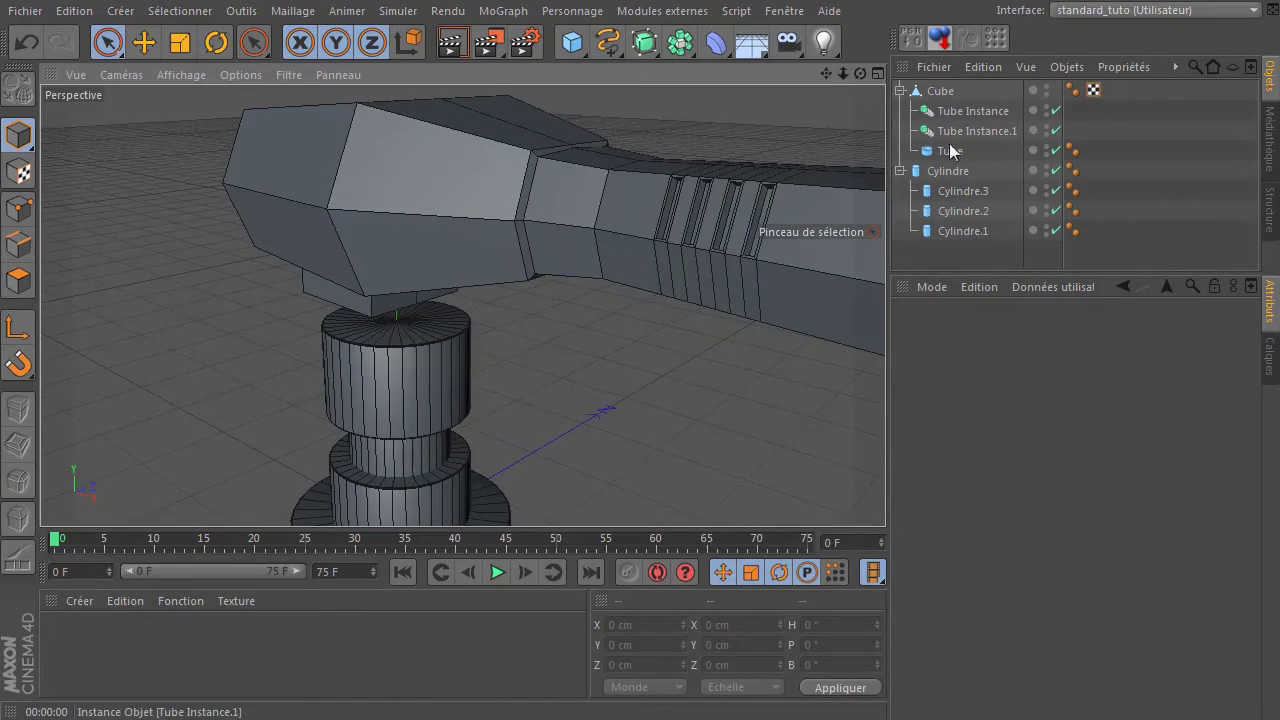
pyautogui.moveTo(860, 74); pyautogui.dragTo(748, 80)
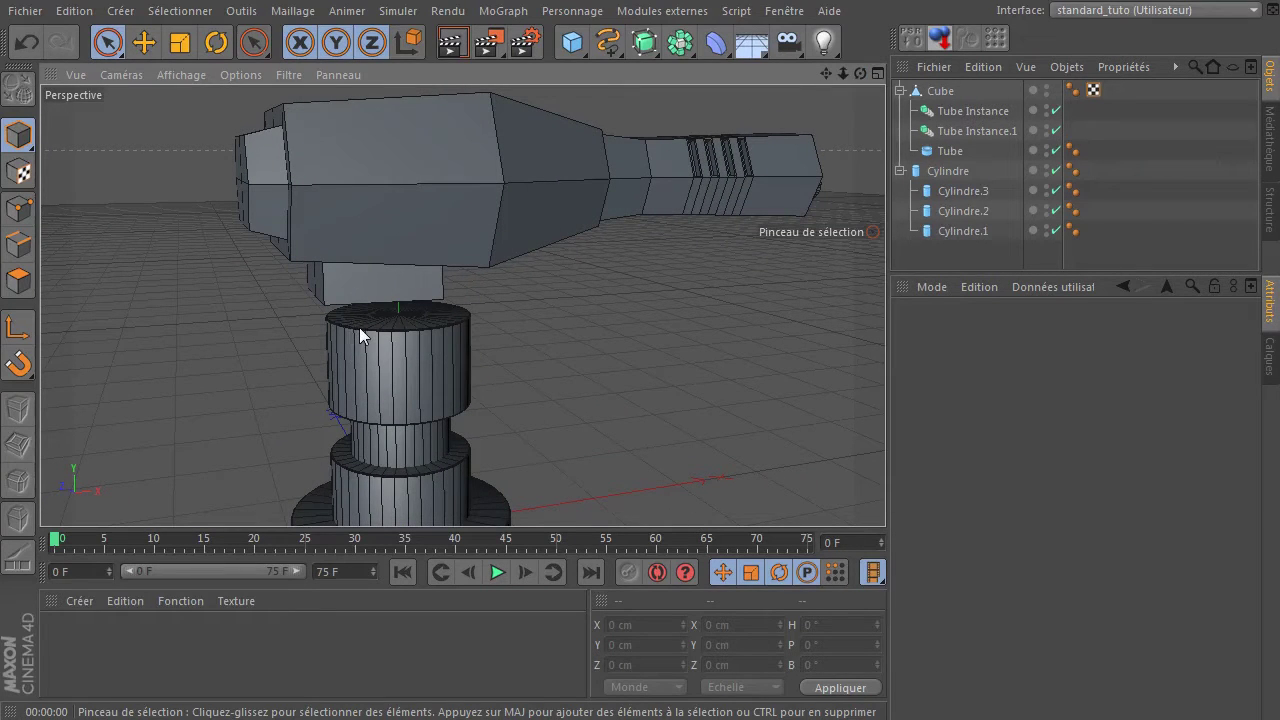
pyautogui.click(940, 90)
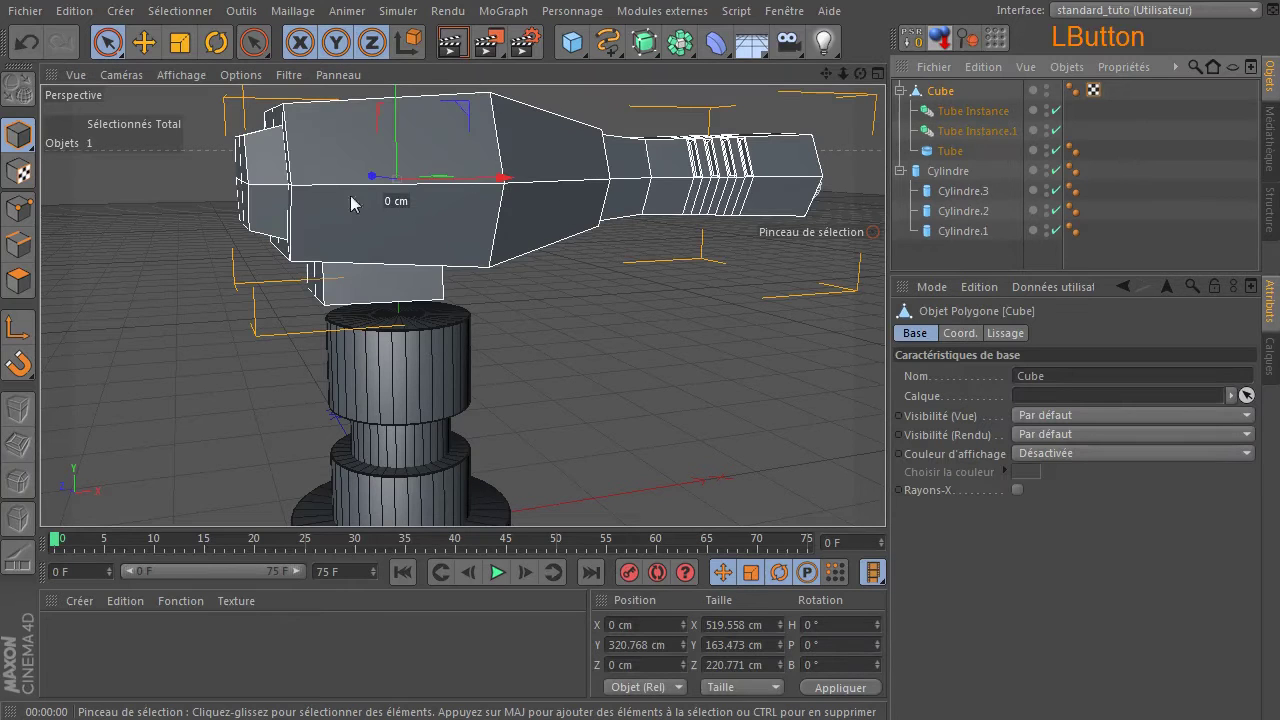
pyautogui.moveTo(392, 118); pyautogui.dragTo(396, 41)
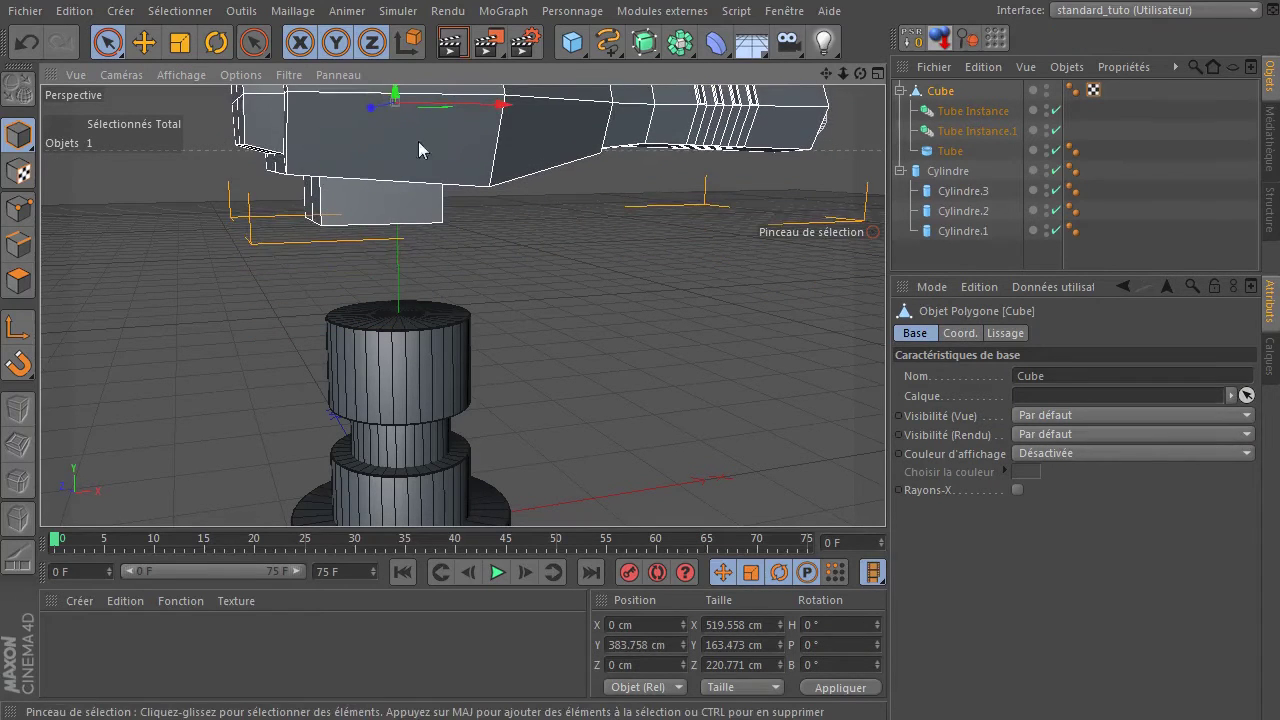
pyautogui.click(573, 387)
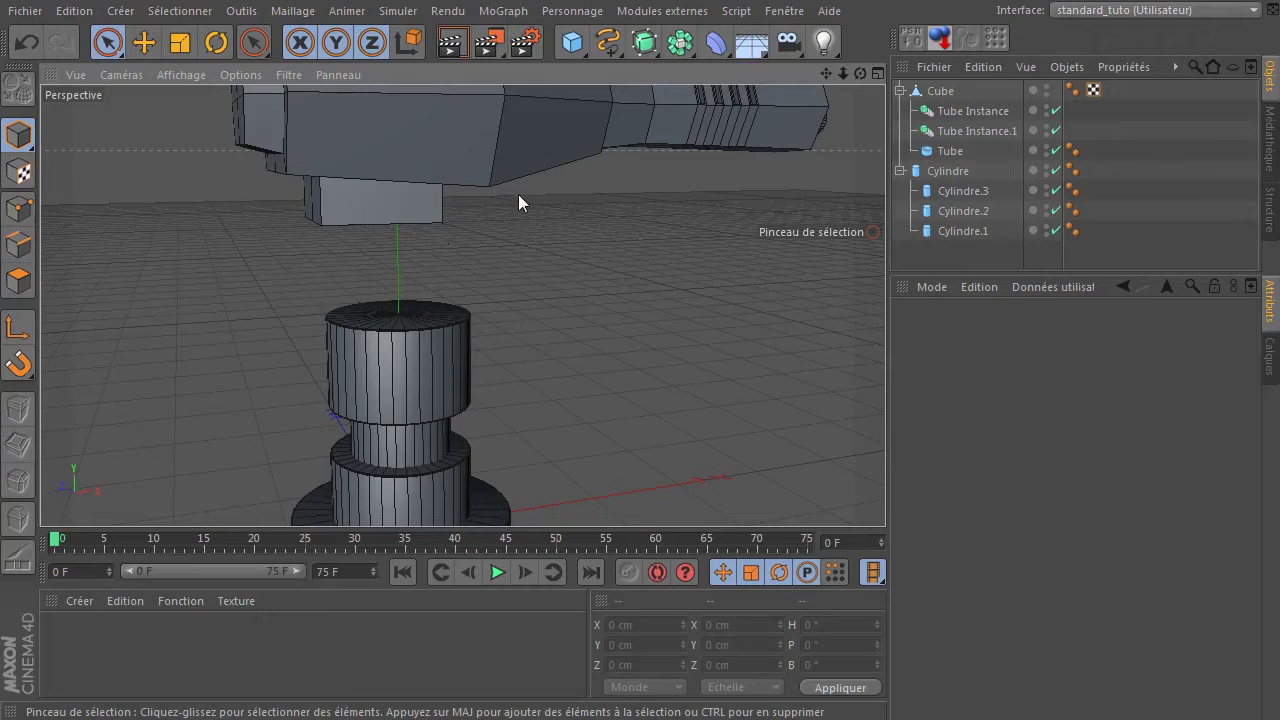
# - Add a new cube primitive and raise it along Y to about 216.6 cm
pyautogui.moveTo(575, 47); pyautogui.dragTo(790, 95)
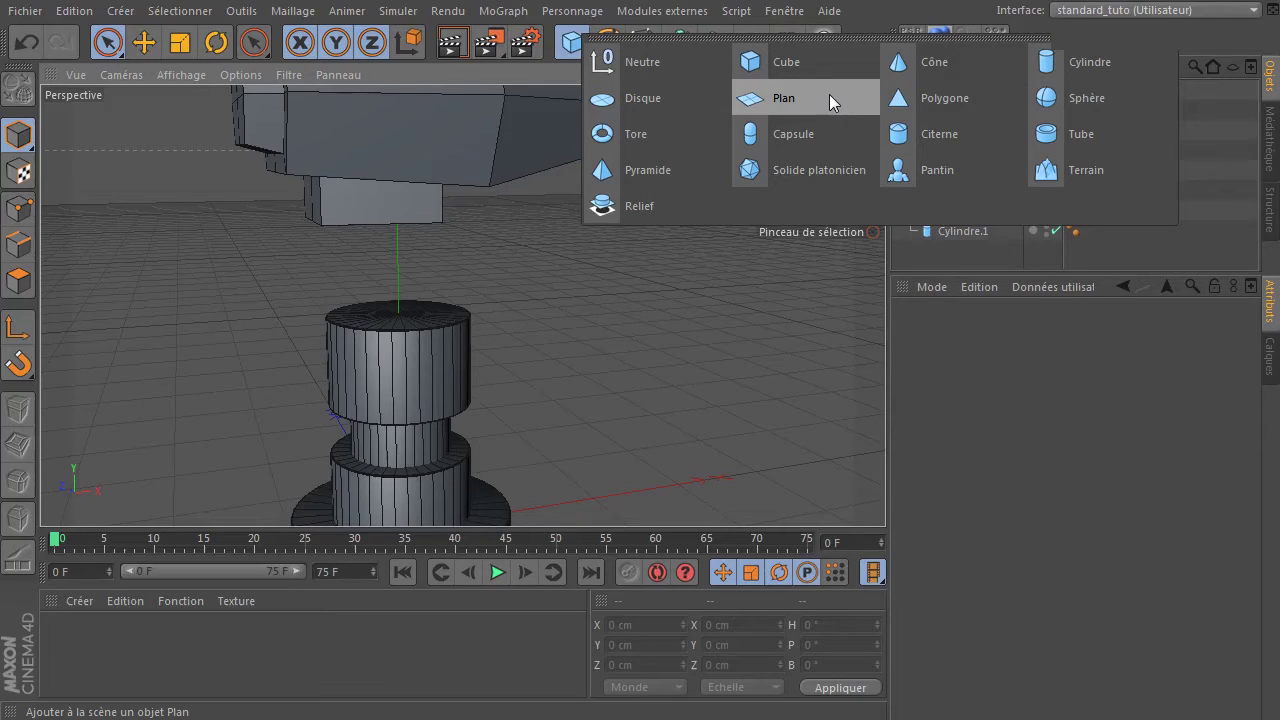
pyautogui.moveTo(829, 94); pyautogui.dragTo(787, 70)
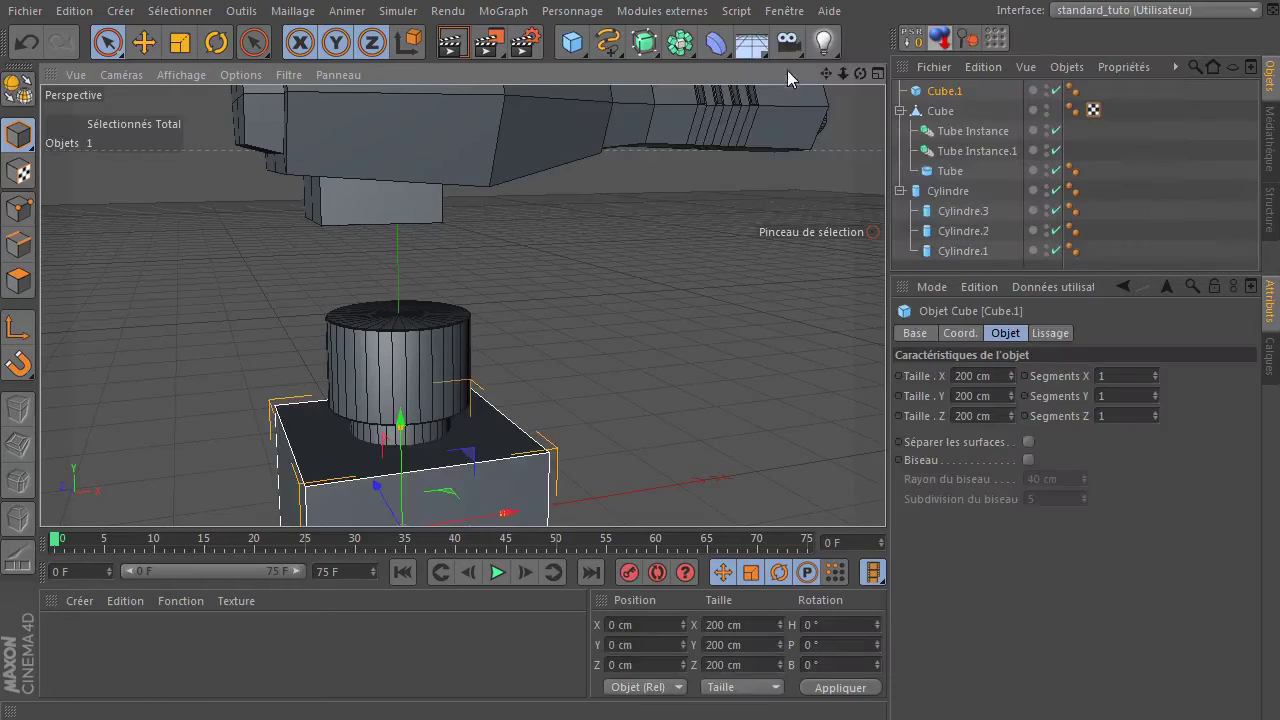
pyautogui.moveTo(405, 420); pyautogui.dragTo(429, 184)
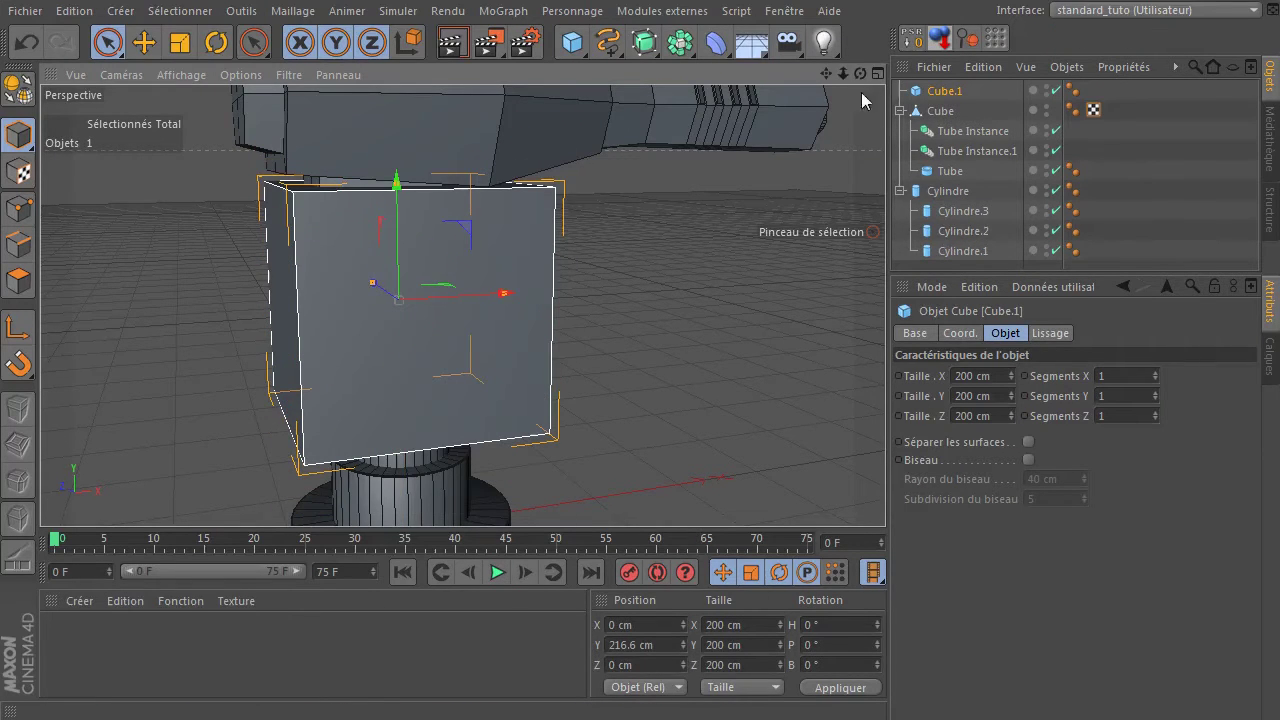
# - Thin the new cube into a plate about 20.7 cm deep in Z and about 150.9 cm wide in X
pyautogui.moveTo(863, 74); pyautogui.dragTo(391, 320)
pyautogui.moveTo(857, 71); pyautogui.dragTo(818, 74)
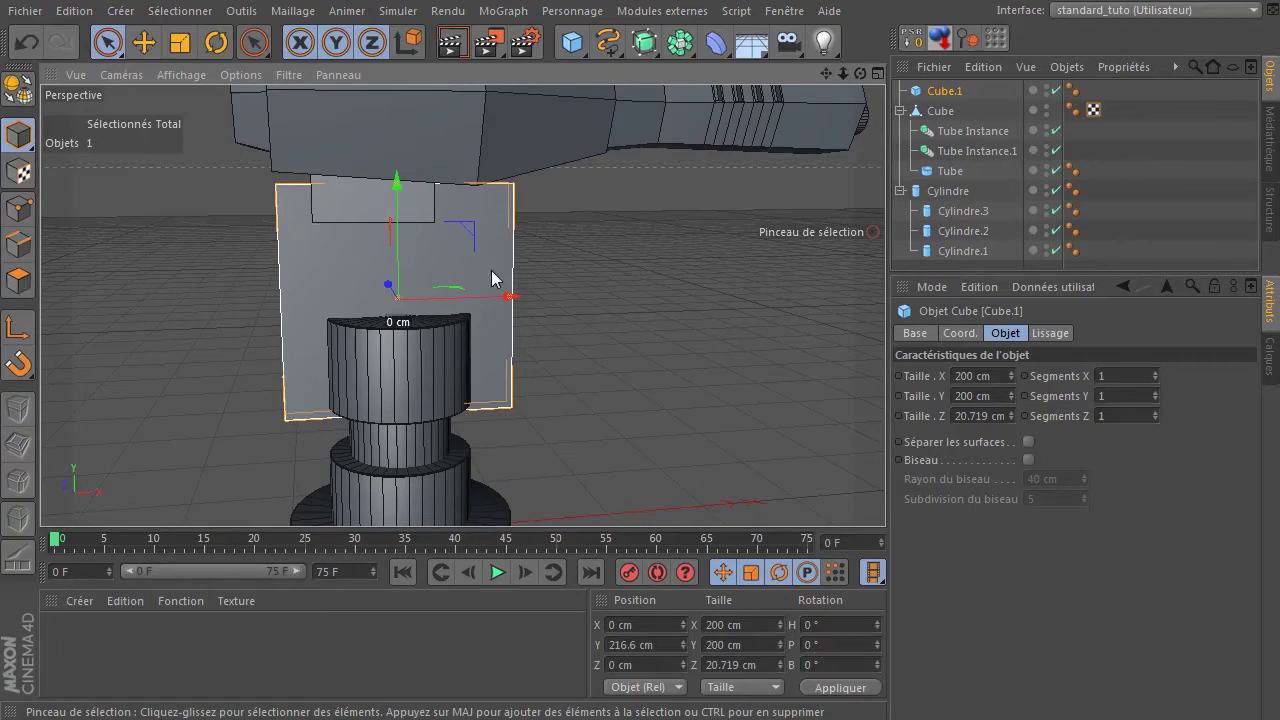
pyautogui.moveTo(509, 302); pyautogui.dragTo(484, 304)
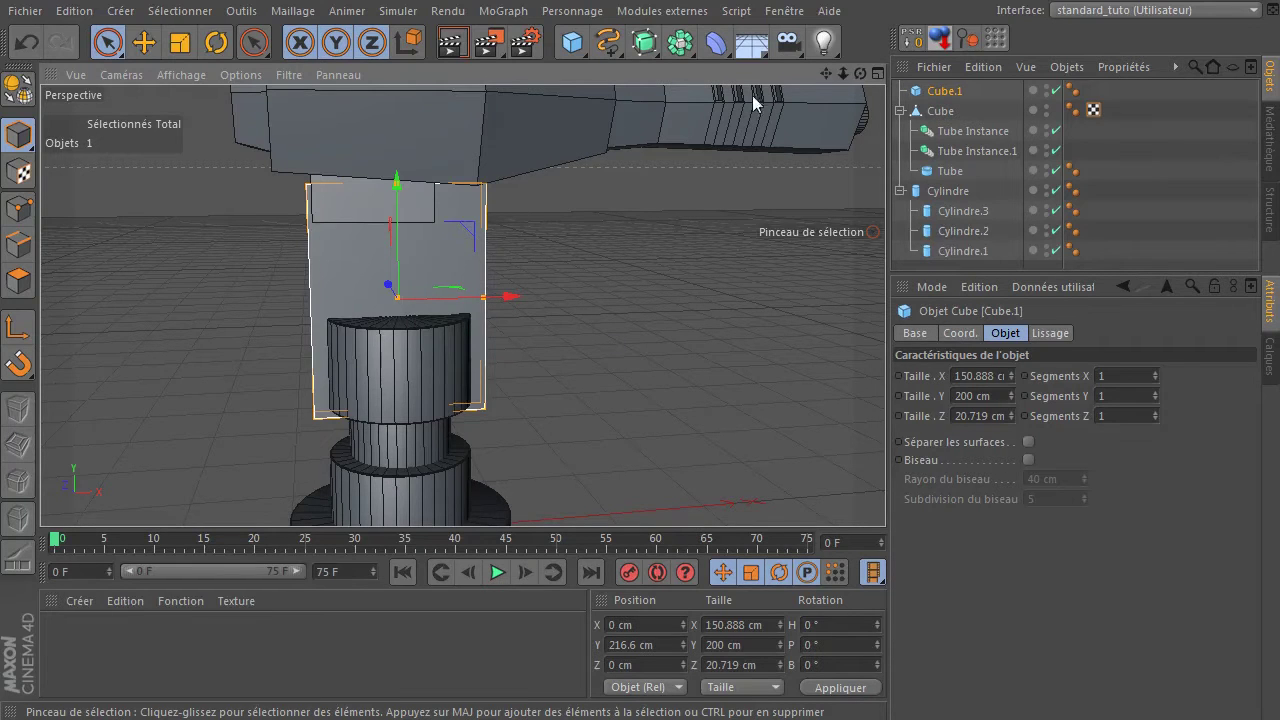
# - Raise the turret head cube further along Y to leave more room above the new plate
pyautogui.click(940, 111)
pyautogui.scroll(-5, 573, 358)
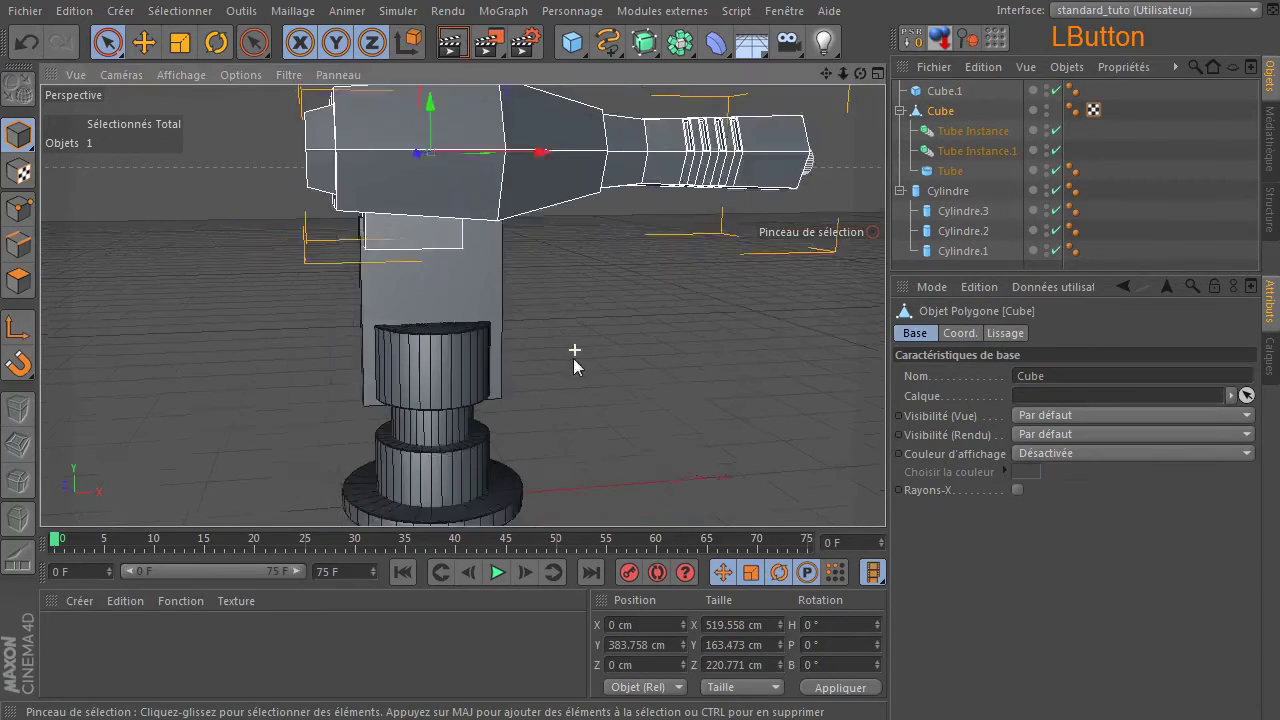
pyautogui.moveTo(616, 327); pyautogui.dragTo(596, 348)
pyautogui.moveTo(516, 146); pyautogui.dragTo(516, 54)
# - Raise the thin plate along Y to about 350.3 cm, between the cylinder base and the turret head
pyautogui.click(945, 91)
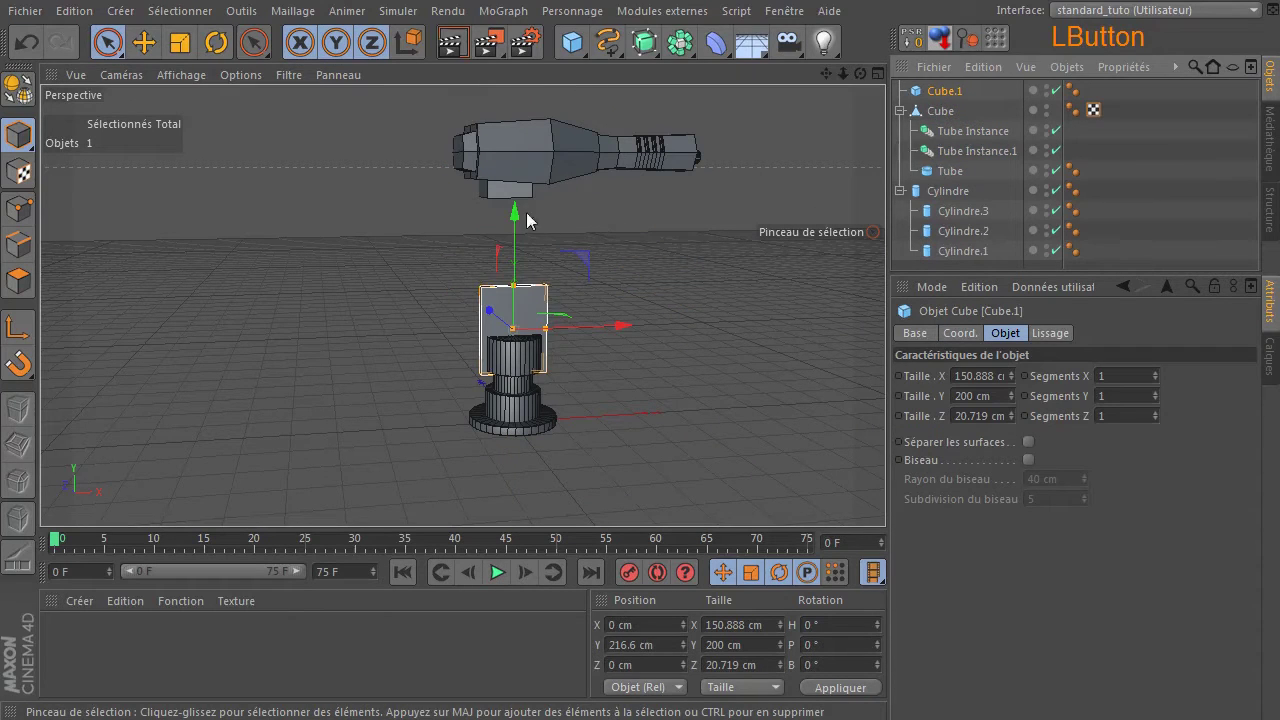
pyautogui.moveTo(517, 206); pyautogui.dragTo(543, 163)
pyautogui.scroll(3, 494, 286)
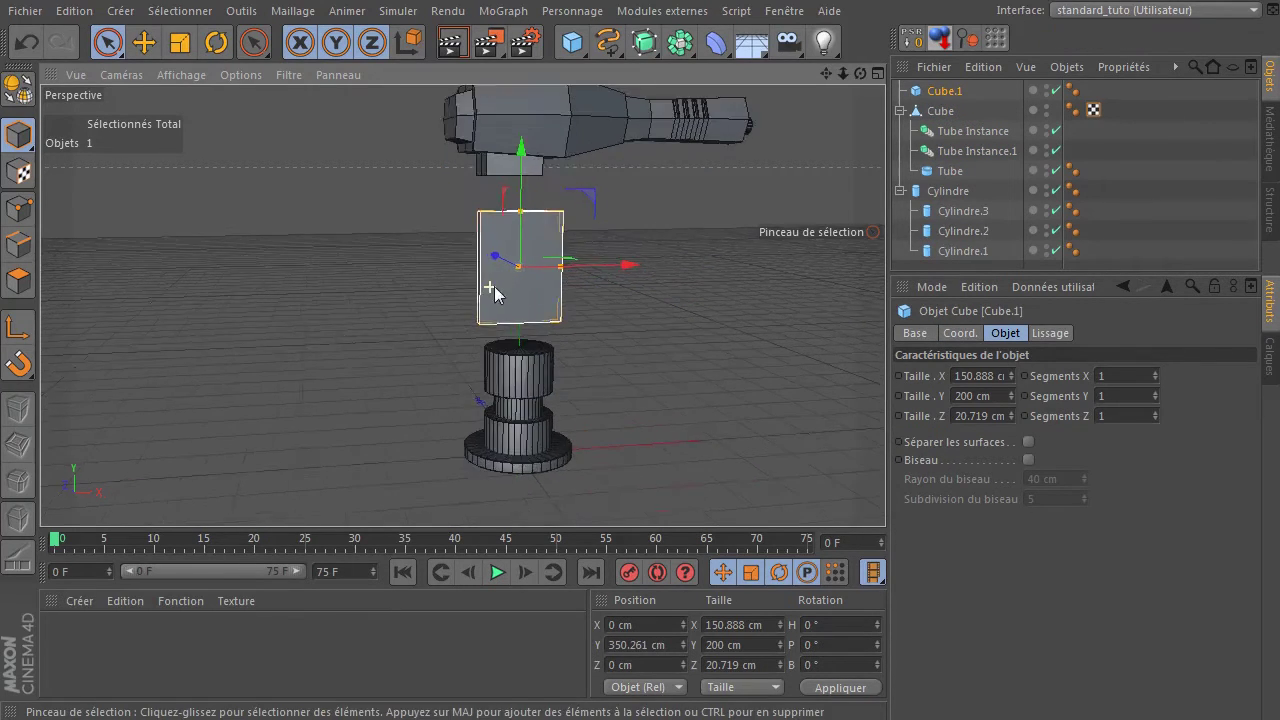
# - Divide the thin plate into 2 segments along X and convert it to an editable polygon object
pyautogui.scroll(2, 494, 286)
pyautogui.moveTo(858, 74); pyautogui.dragTo(878, 80)
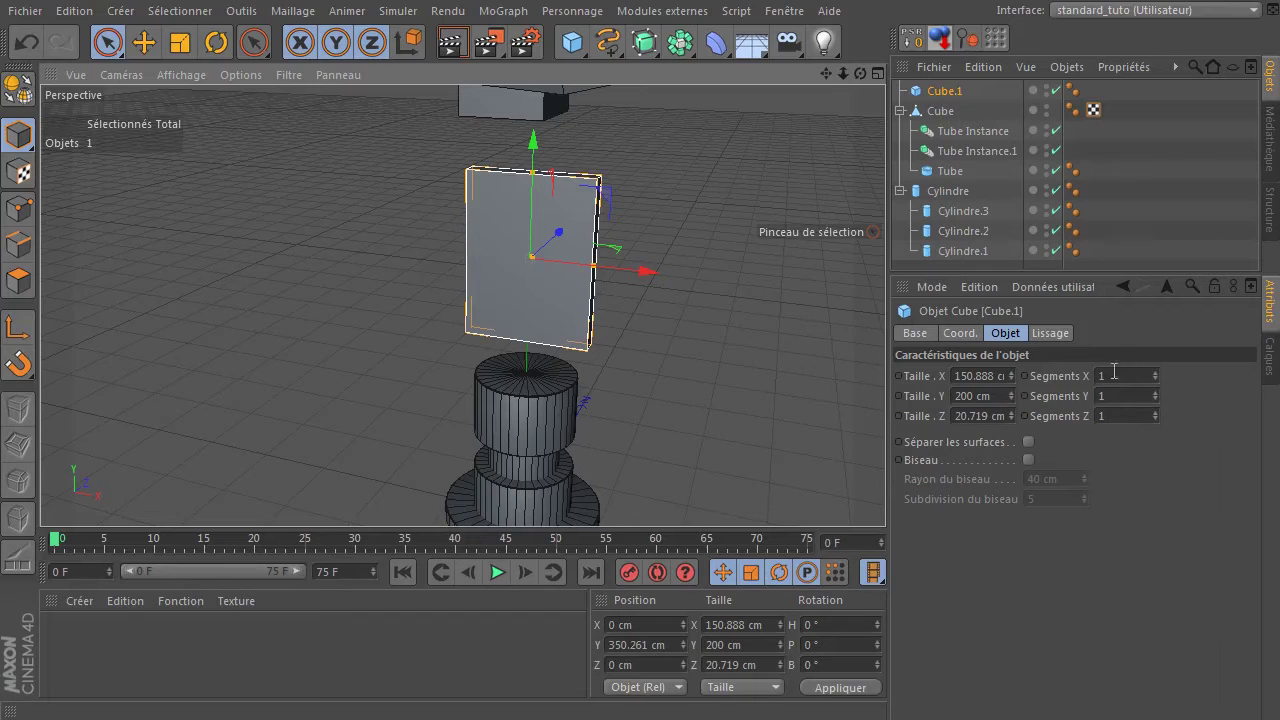
pyautogui.click(1156, 373)
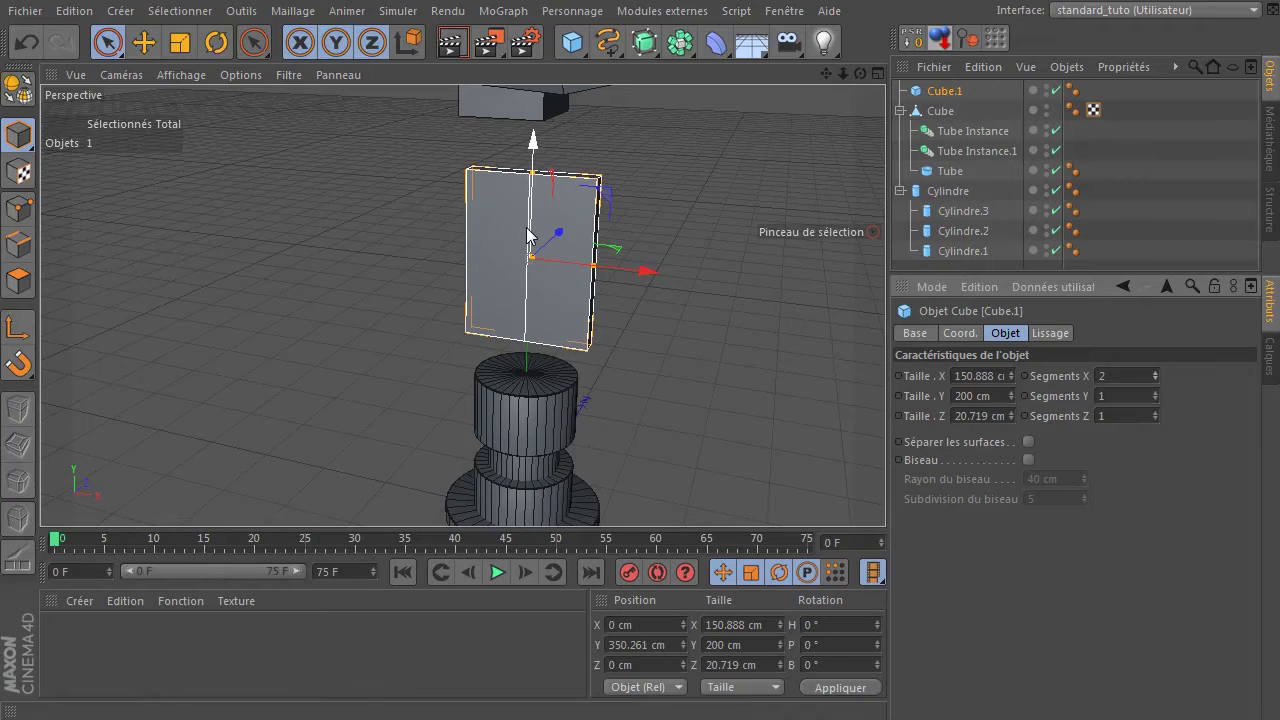
pyautogui.click(18, 88)
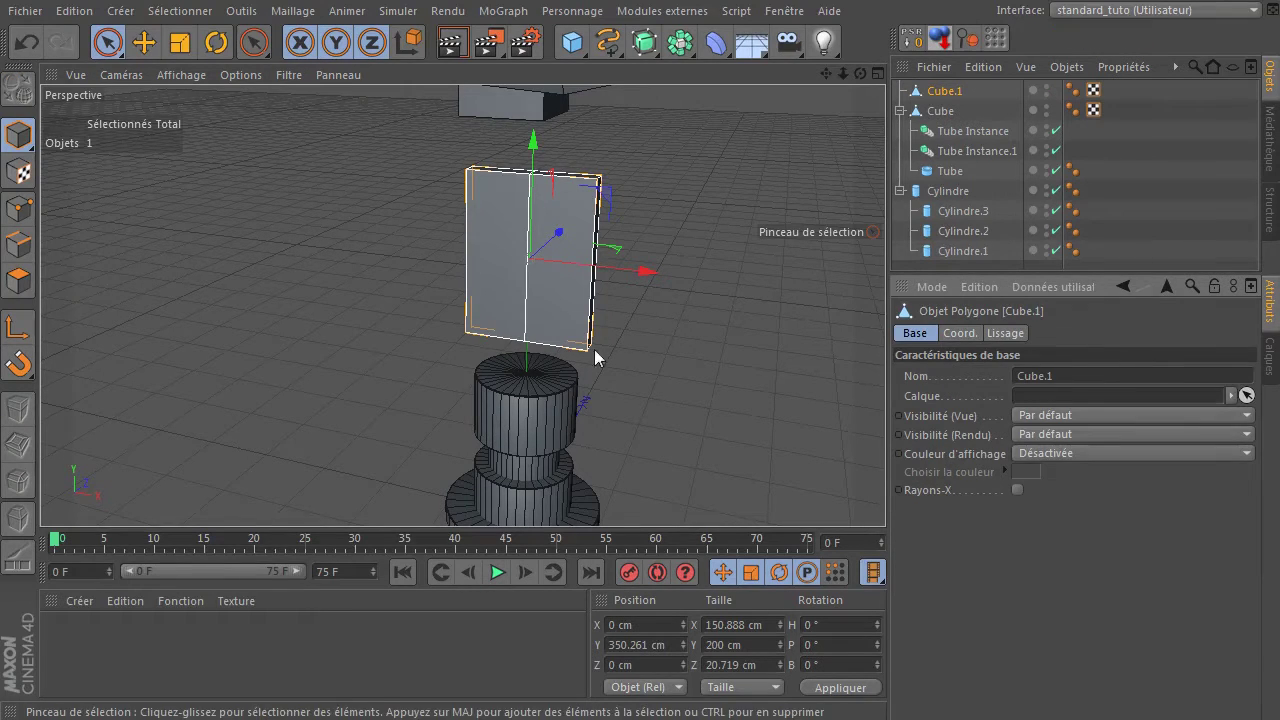
# - Narrow the plate's four top corner points to about 41.8 cm in X and lower them to about 92.1 cm in Y
pyautogui.click(18, 208)
pyautogui.scroll(5, 566, 176)
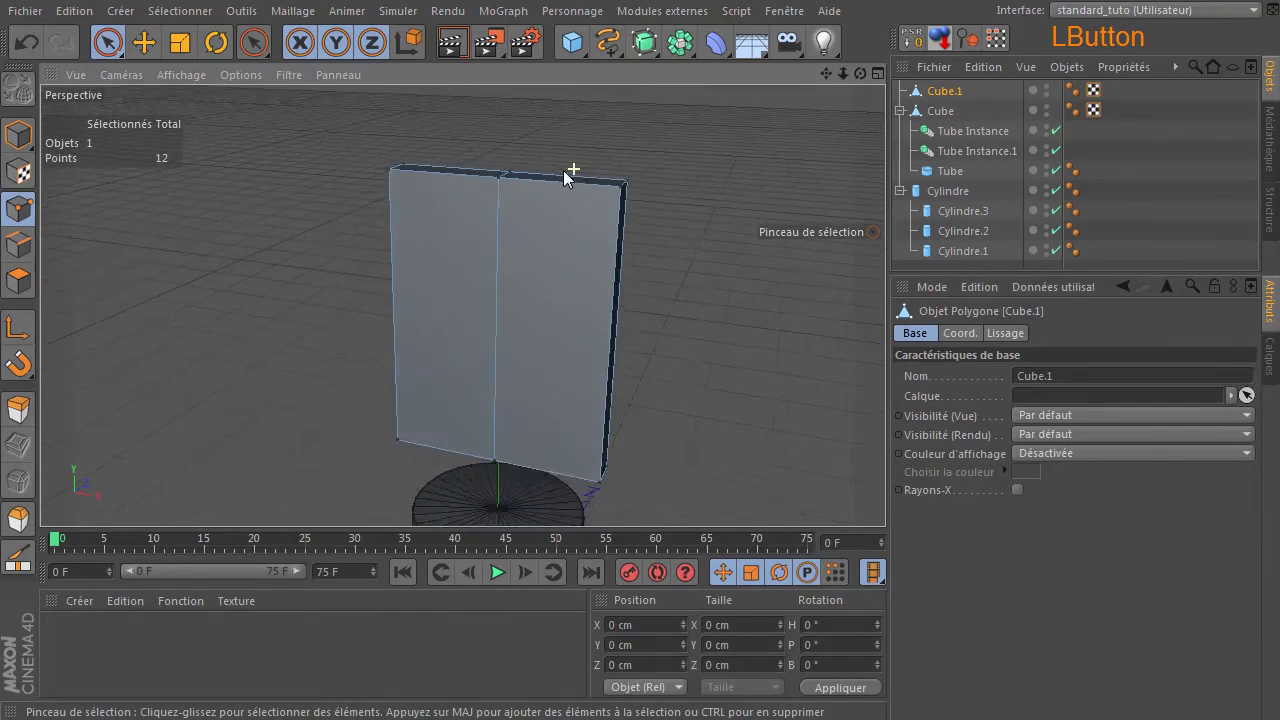
pyautogui.moveTo(860, 74); pyautogui.dragTo(599, 177)
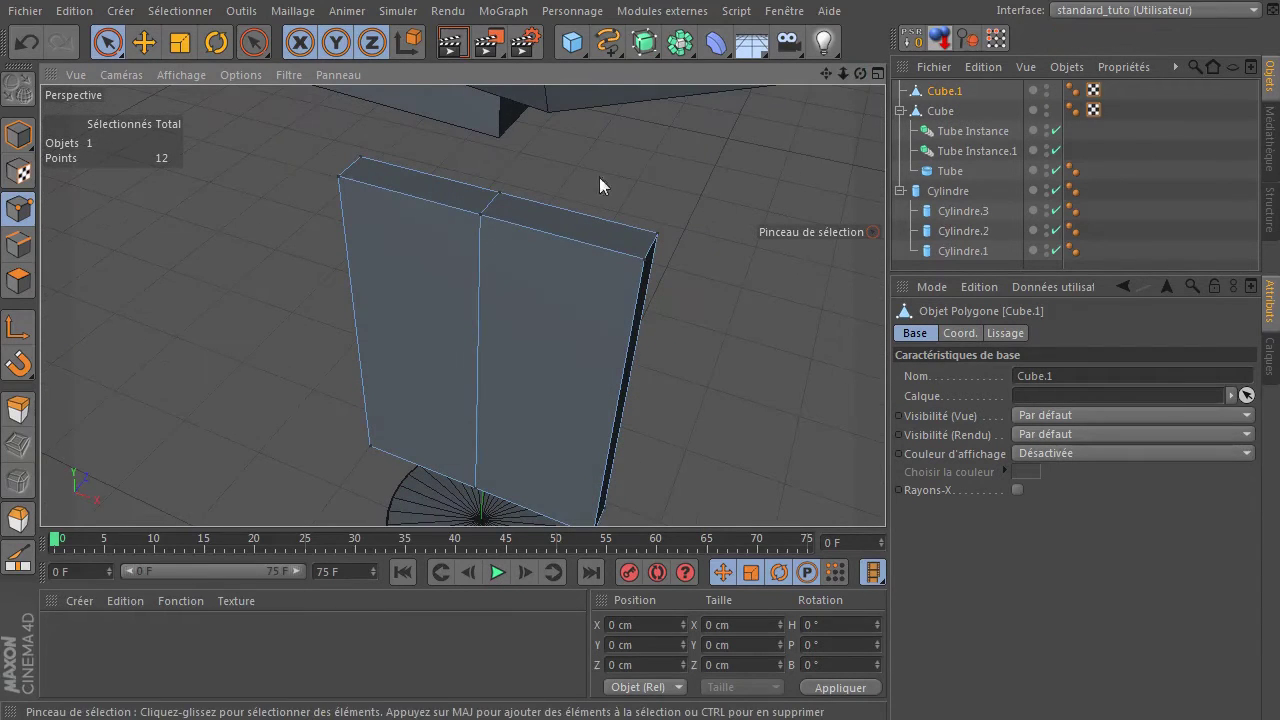
pyautogui.click(640, 252)
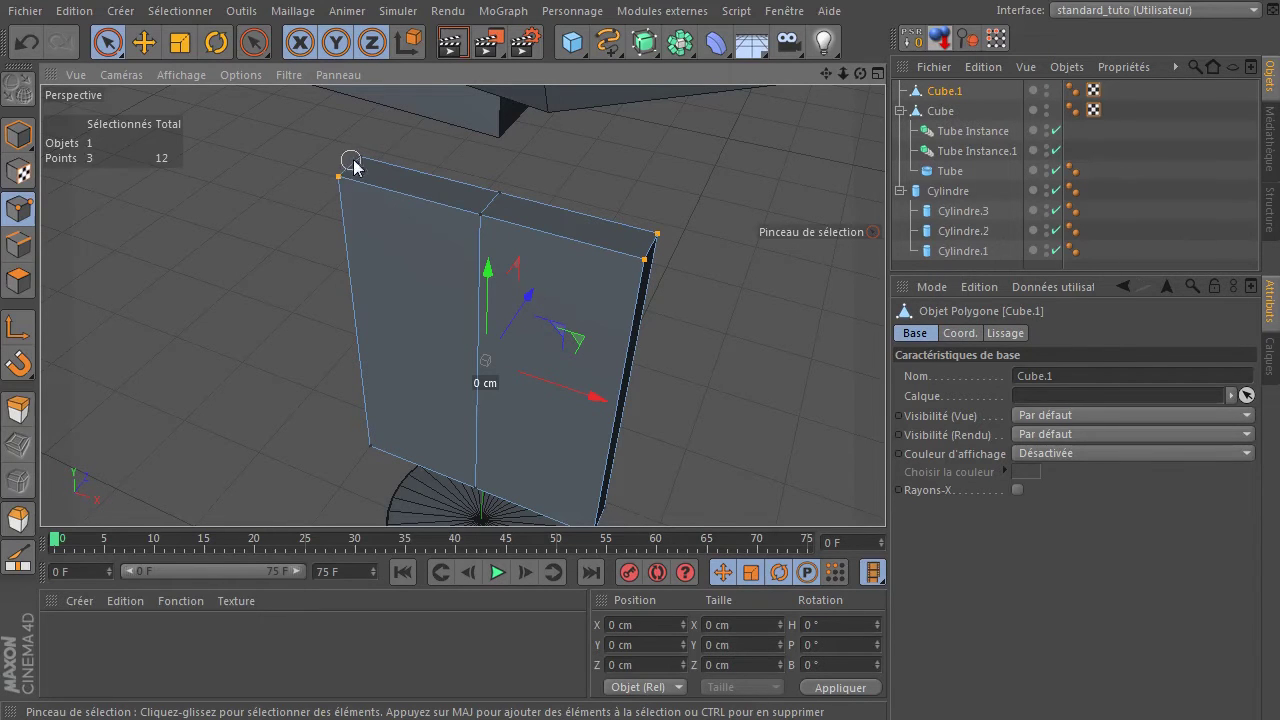
pyautogui.keyDown('shift'); pyautogui.moveTo(353, 161); pyautogui.dragTo(368, 157); pyautogui.keyUp('shift')
pyautogui.click(178, 48)
pyautogui.moveTo(604, 236); pyautogui.dragTo(516, 240)
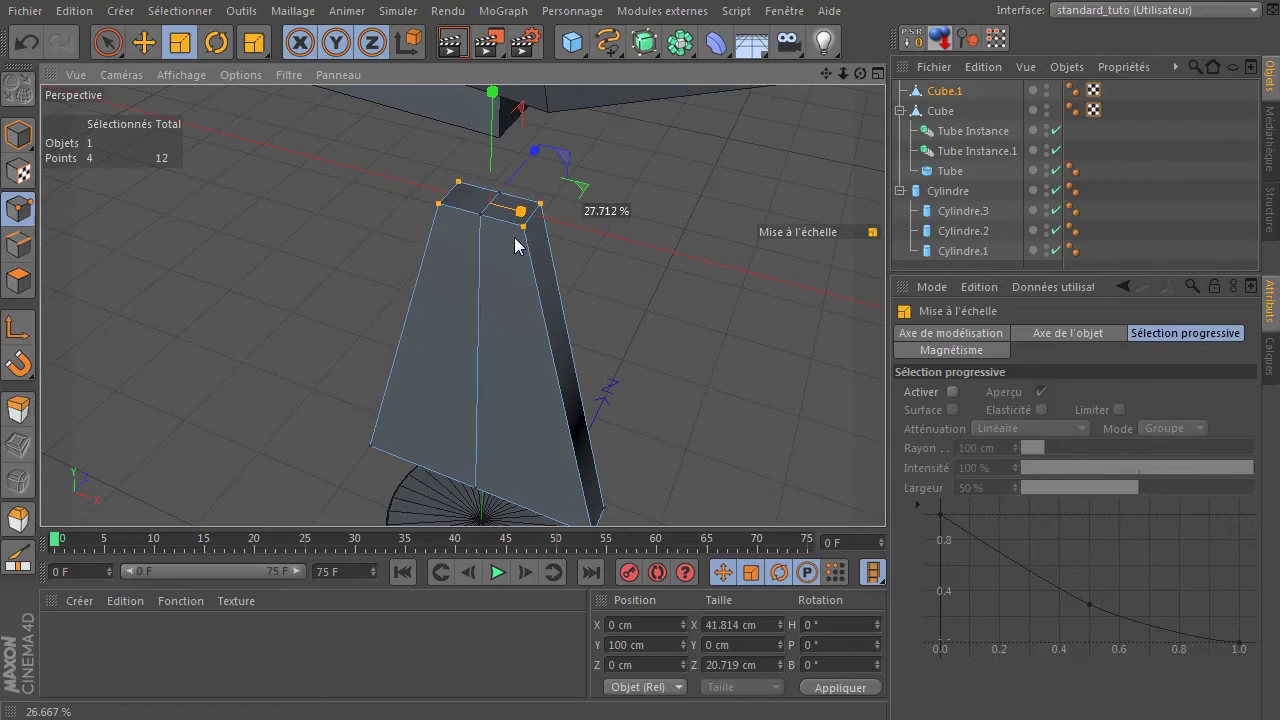
pyautogui.click(144, 42)
pyautogui.moveTo(492, 110); pyautogui.dragTo(484, 236)
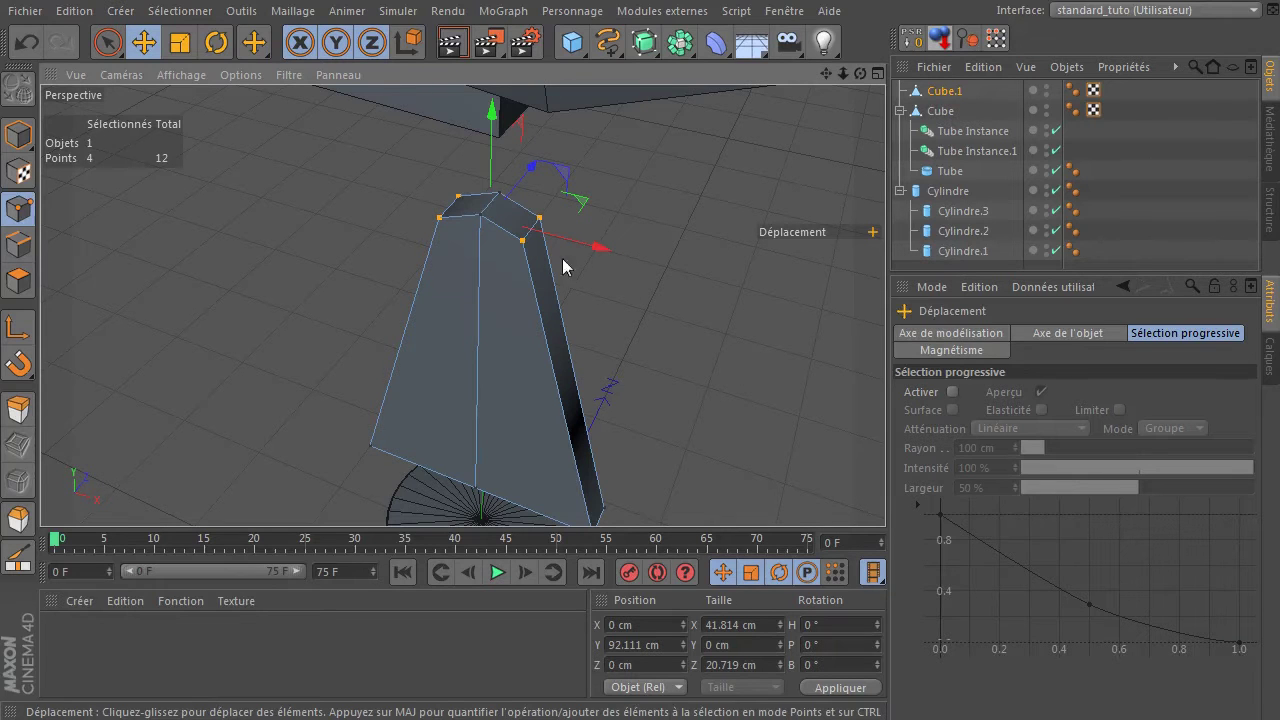
# - Loop-select the plate's six bottom points and widen them in Z to about 29.2 cm
pyautogui.moveTo(861, 75); pyautogui.dragTo(780, 90)
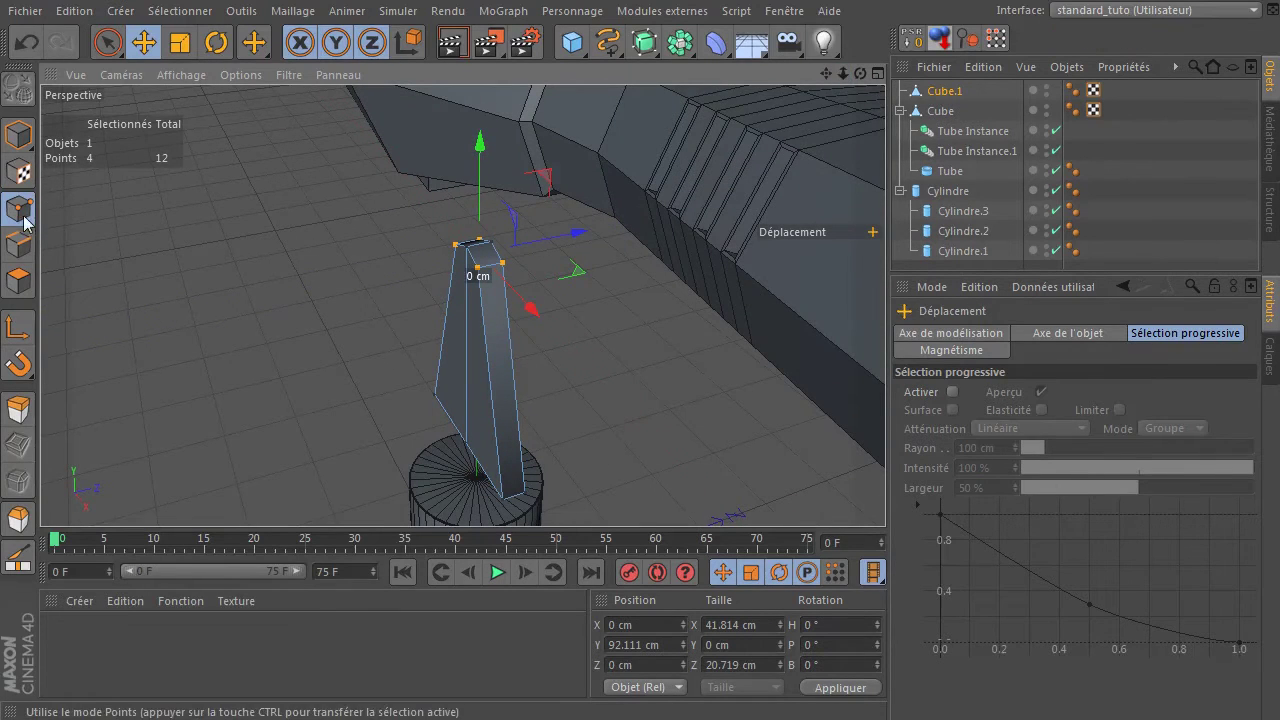
pyautogui.press('u')
pyautogui.press('l')
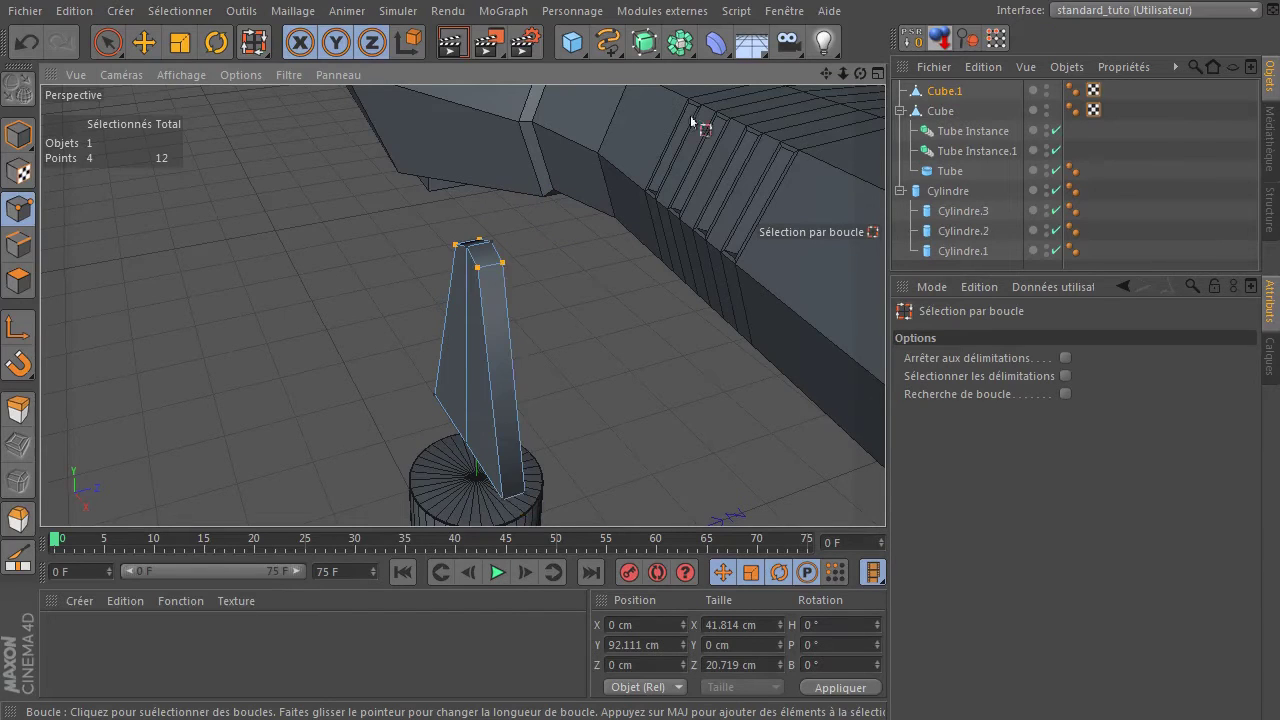
pyautogui.moveTo(861, 74); pyautogui.dragTo(850, 100)
pyautogui.moveTo(478, 254); pyautogui.dragTo(480, 251)
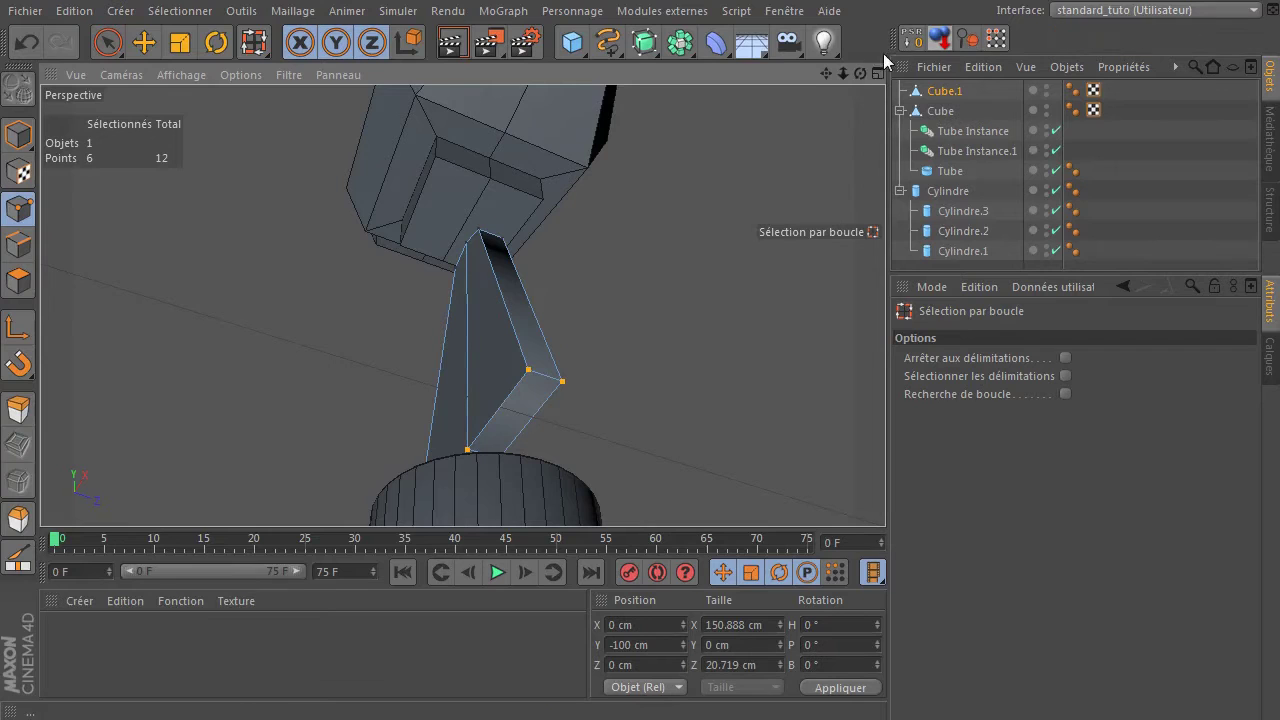
pyautogui.moveTo(859, 78); pyautogui.dragTo(857, 72)
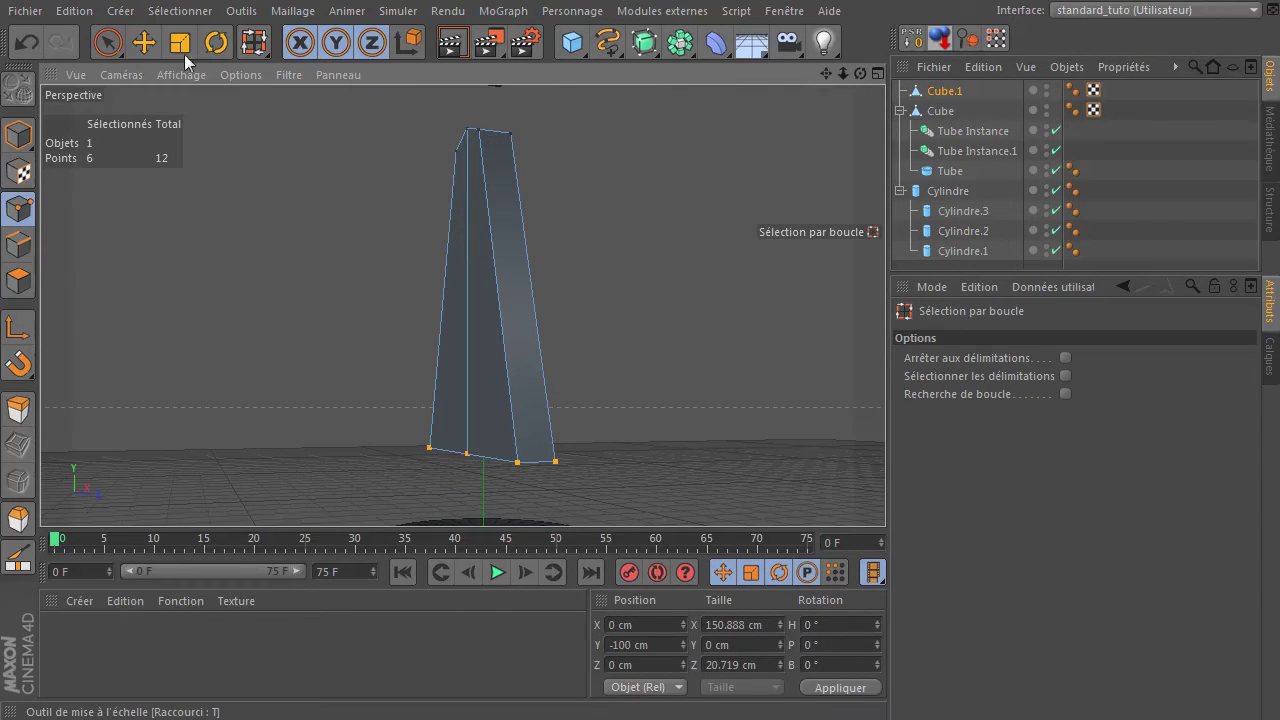
pyautogui.click(192, 43)
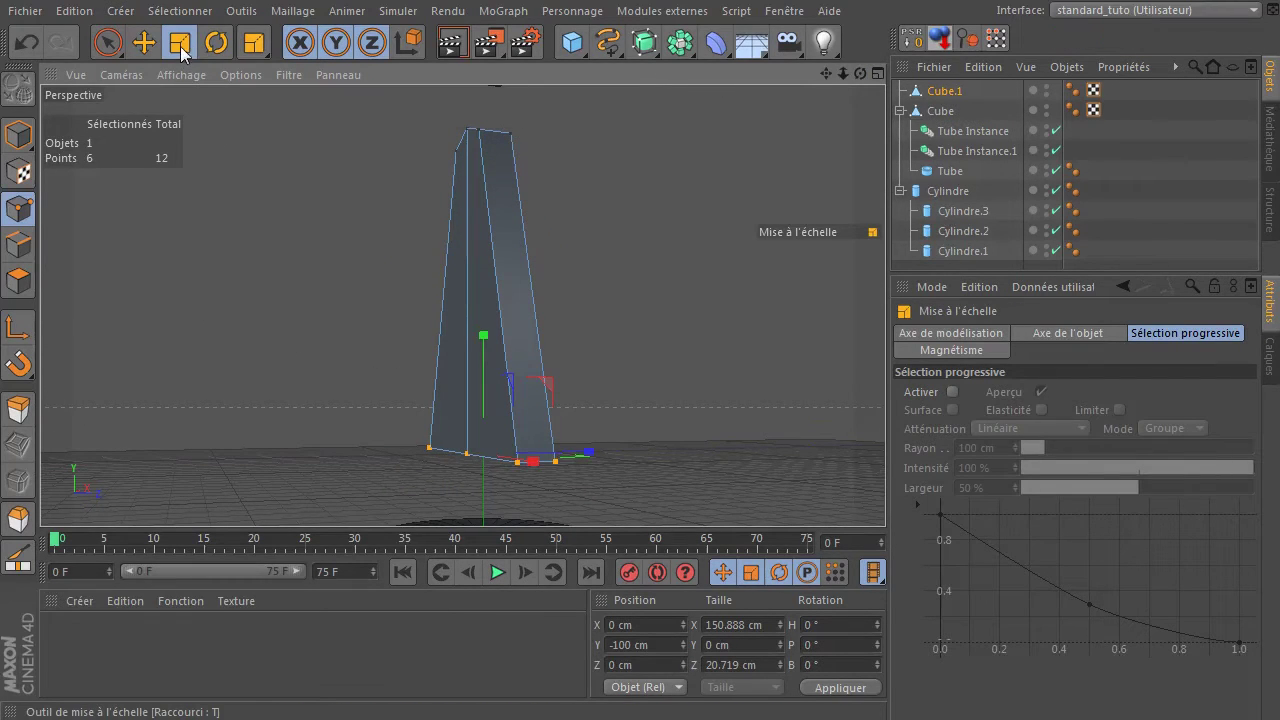
pyautogui.moveTo(589, 454); pyautogui.dragTo(626, 448)
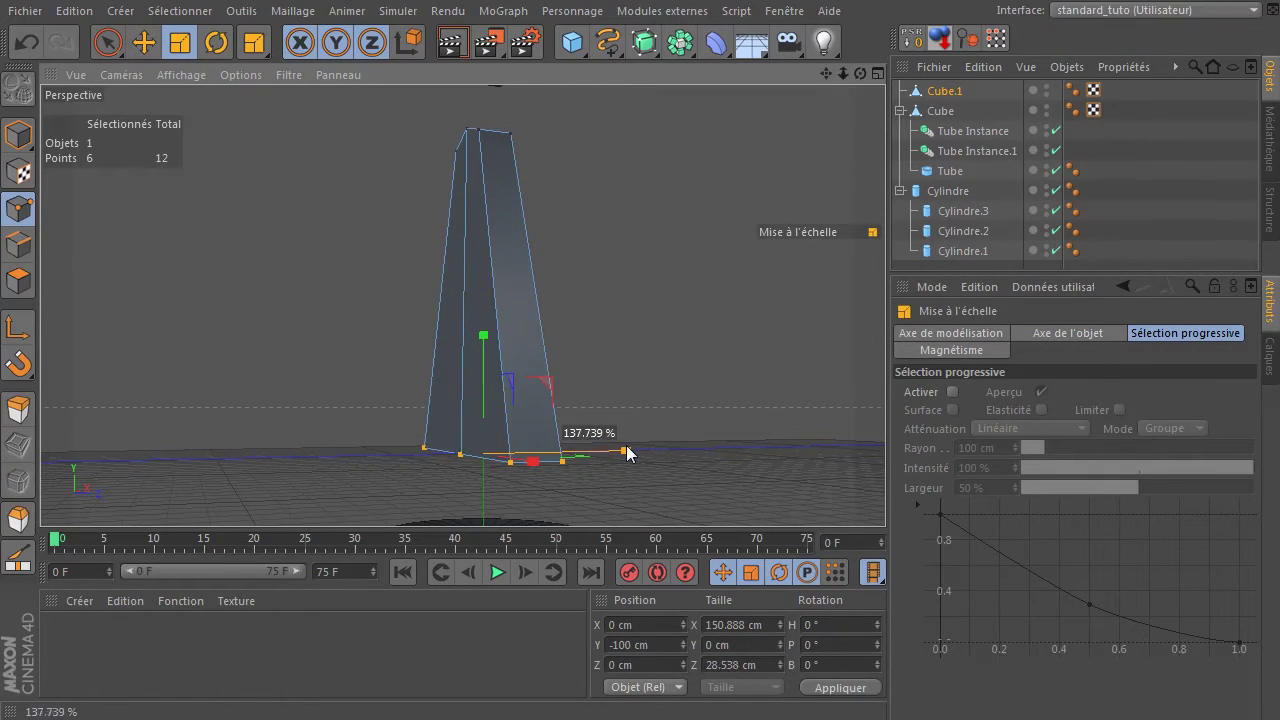
# - Raise the plate's six bottom points along Y to about -39.5 cm to shorten the support
pyautogui.moveTo(860, 73); pyautogui.dragTo(862, 106)
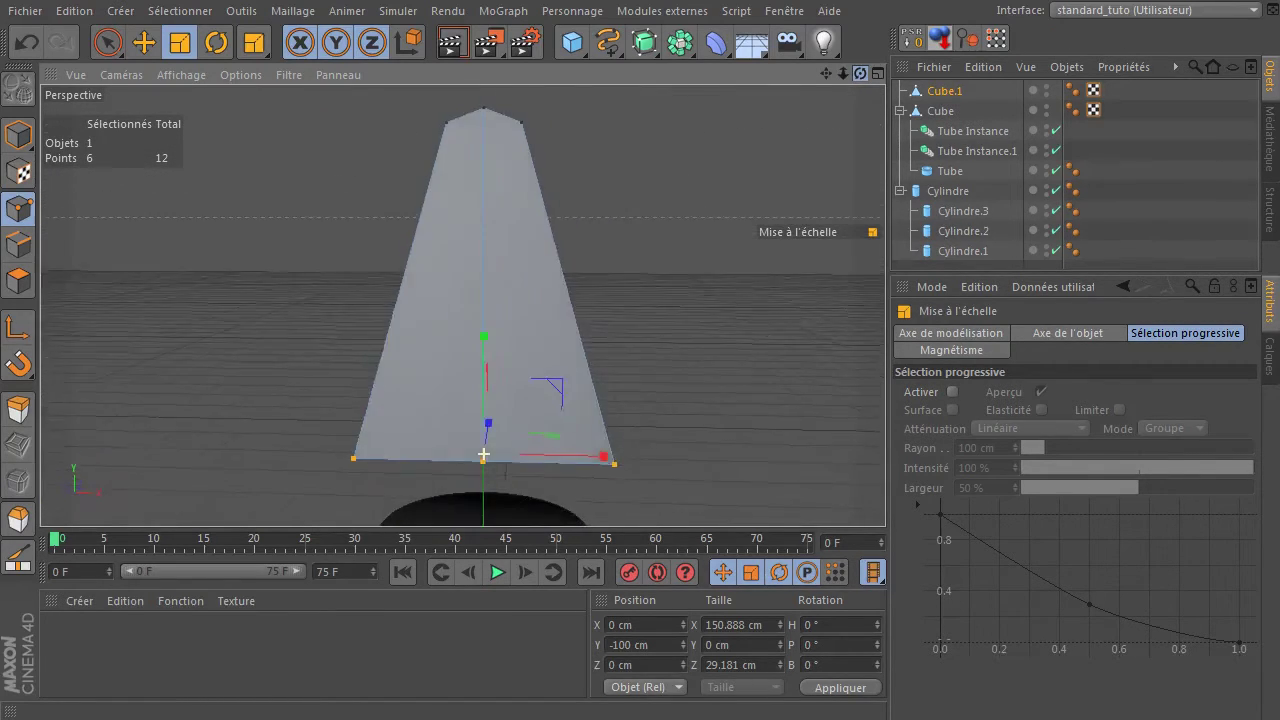
pyautogui.click(144, 41)
pyautogui.moveTo(491, 356); pyautogui.dragTo(509, 239)
# - Offset the whole tapered plate along Z to about -86.2 cm, to one side of the base axis
pyautogui.moveTo(860, 74); pyautogui.dragTo(818, 133)
pyautogui.moveTo(858, 80); pyautogui.dragTo(812, 84)
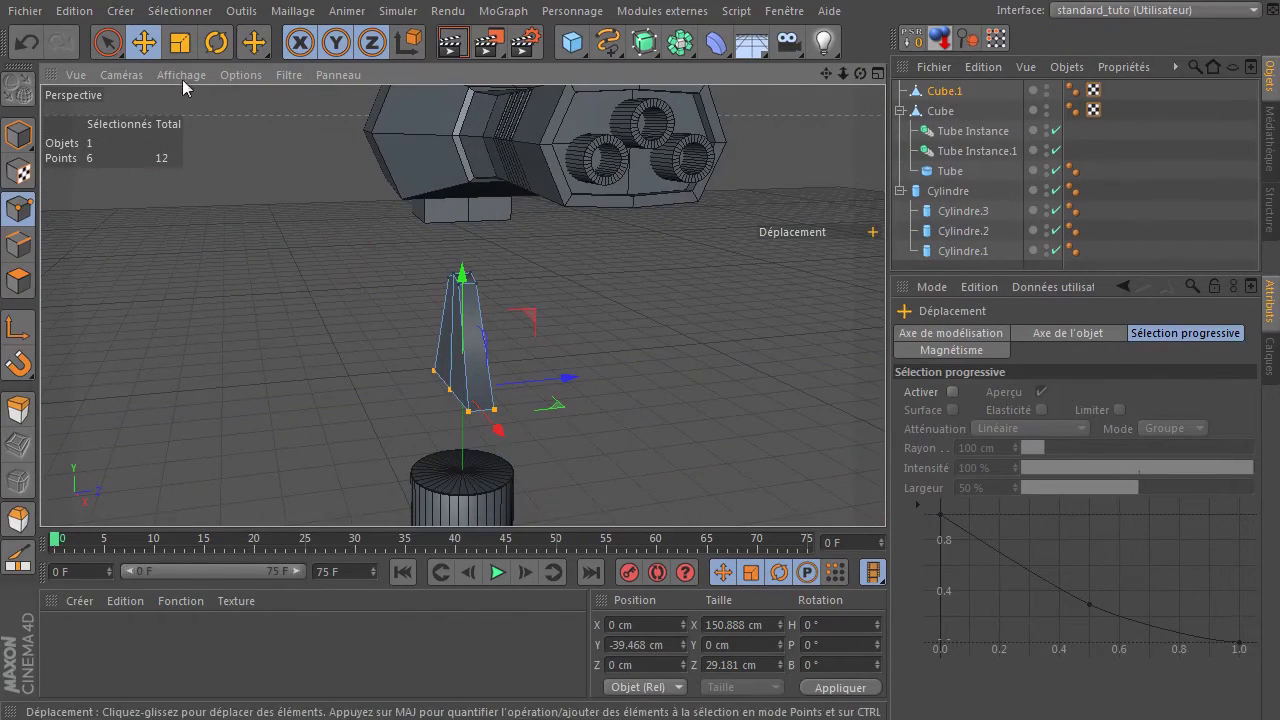
pyautogui.click(18, 134)
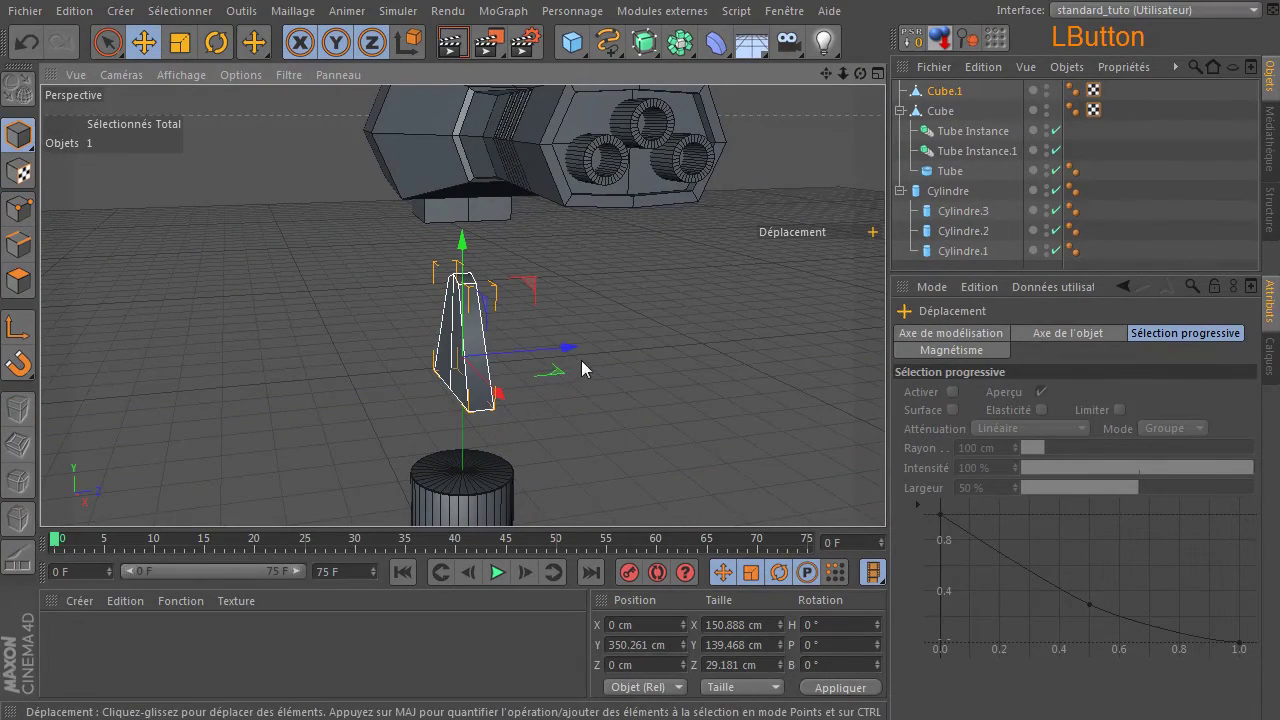
pyautogui.moveTo(571, 354); pyautogui.dragTo(498, 368)
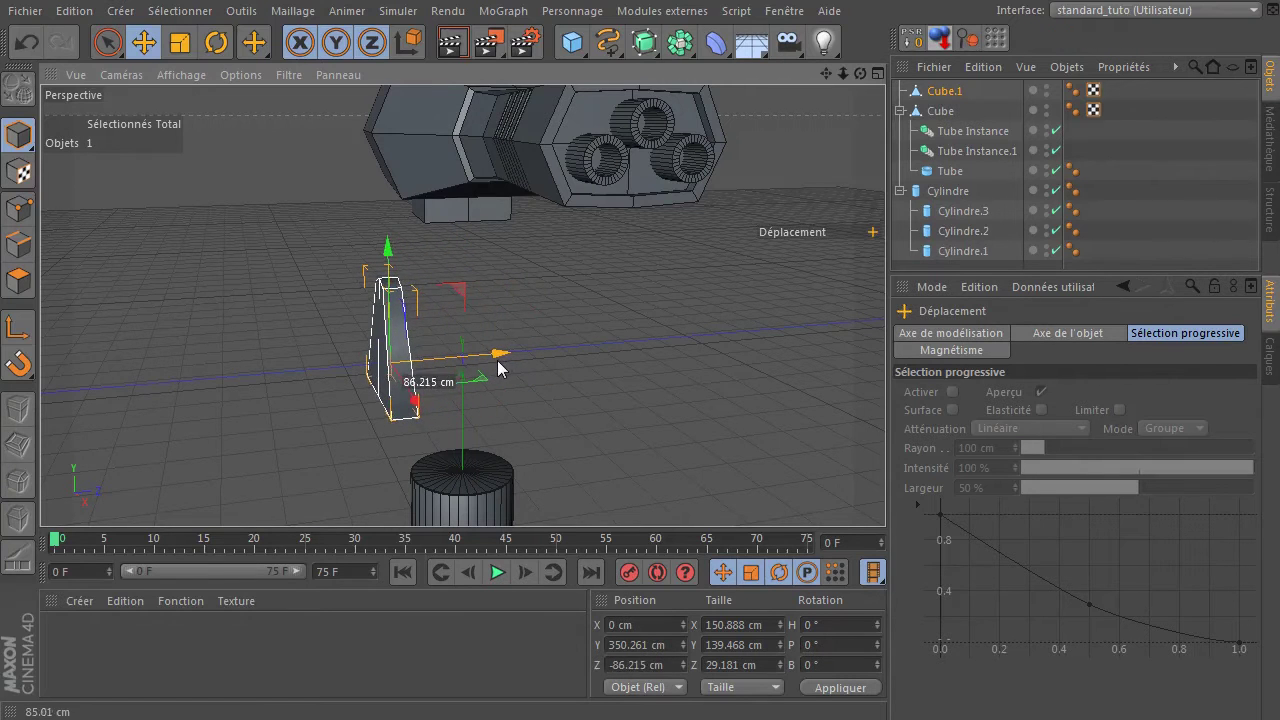
# - Place the tapered plate under a Symmetry object and mirror it across the XY plane
pyautogui.moveTo(862, 75); pyautogui.dragTo(952, 98)
pyautogui.click(940, 112)
pyautogui.click(950, 97)
pyautogui.moveTo(860, 74); pyautogui.dragTo(896, 100)
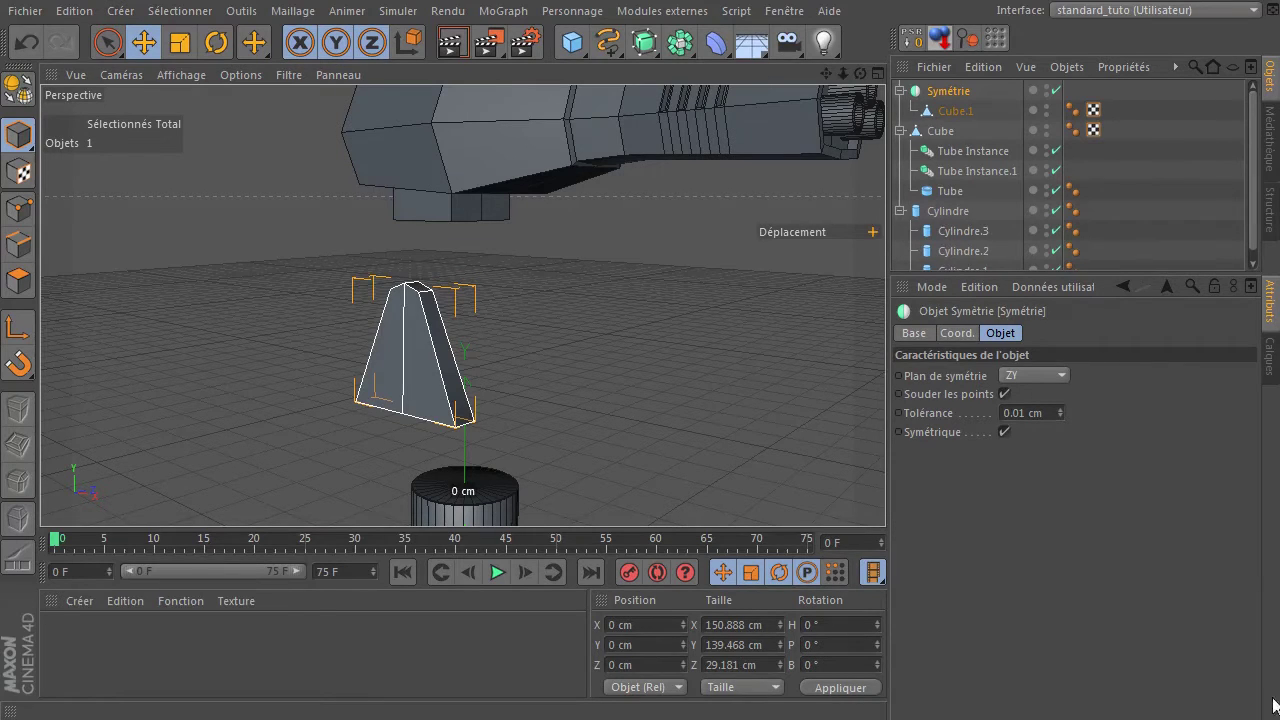
pyautogui.click(1044, 381)
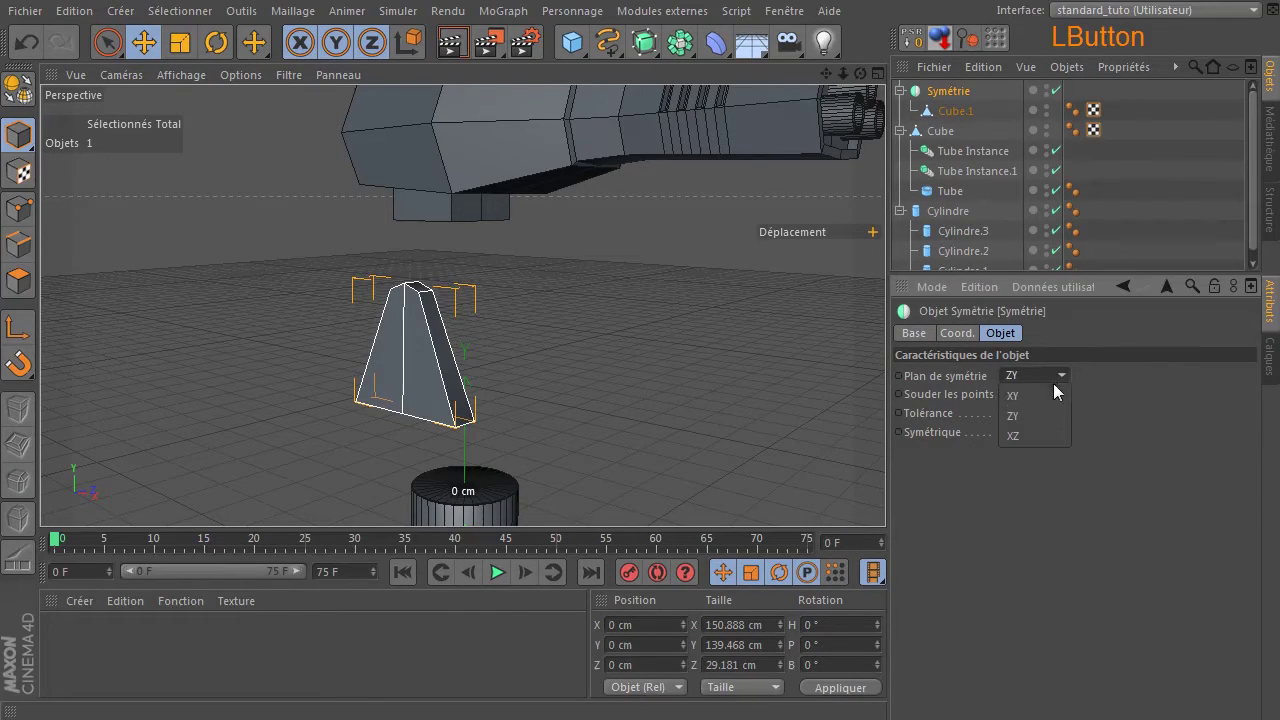
pyautogui.click(1058, 394)
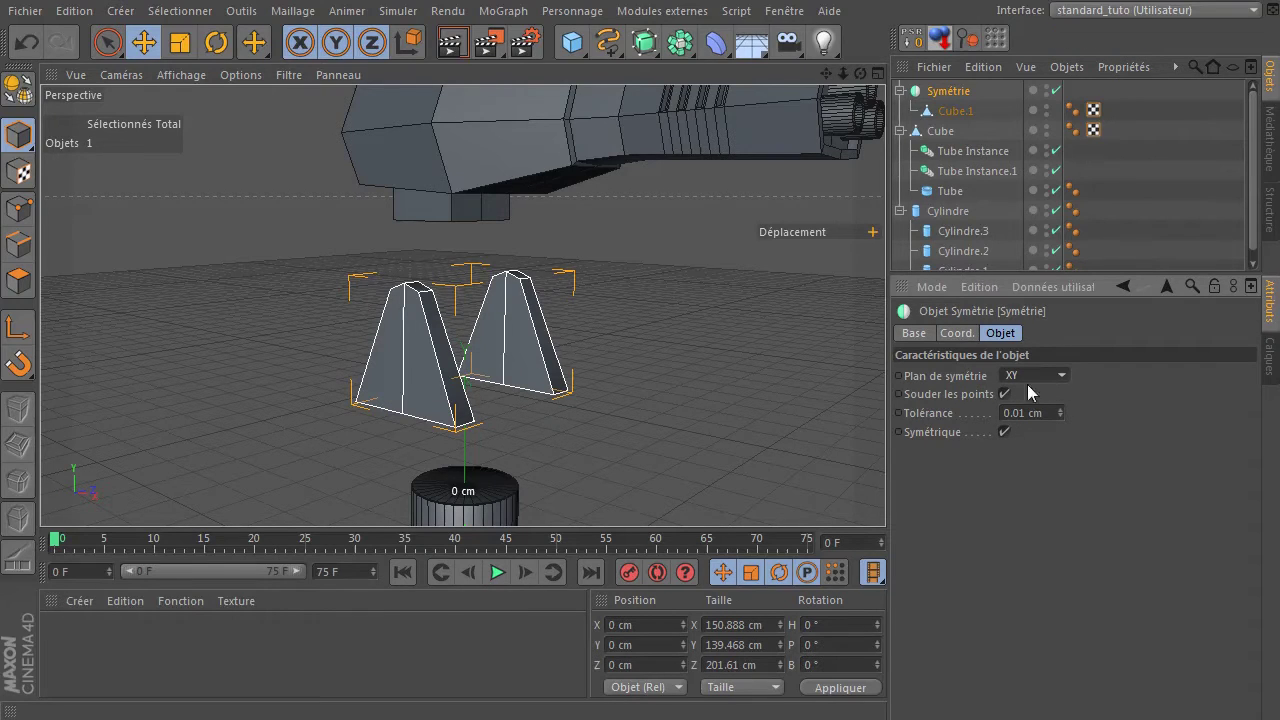
# - Bring the mirrored plates closer together by moving the source plate along Z to about -72 cm, then deselect it
pyautogui.moveTo(860, 74)
pyautogui.mouseDown()
pyautogui.moveTo(900, 76)
pyautogui.moveTo(885, 76)
pyautogui.mouseUp()
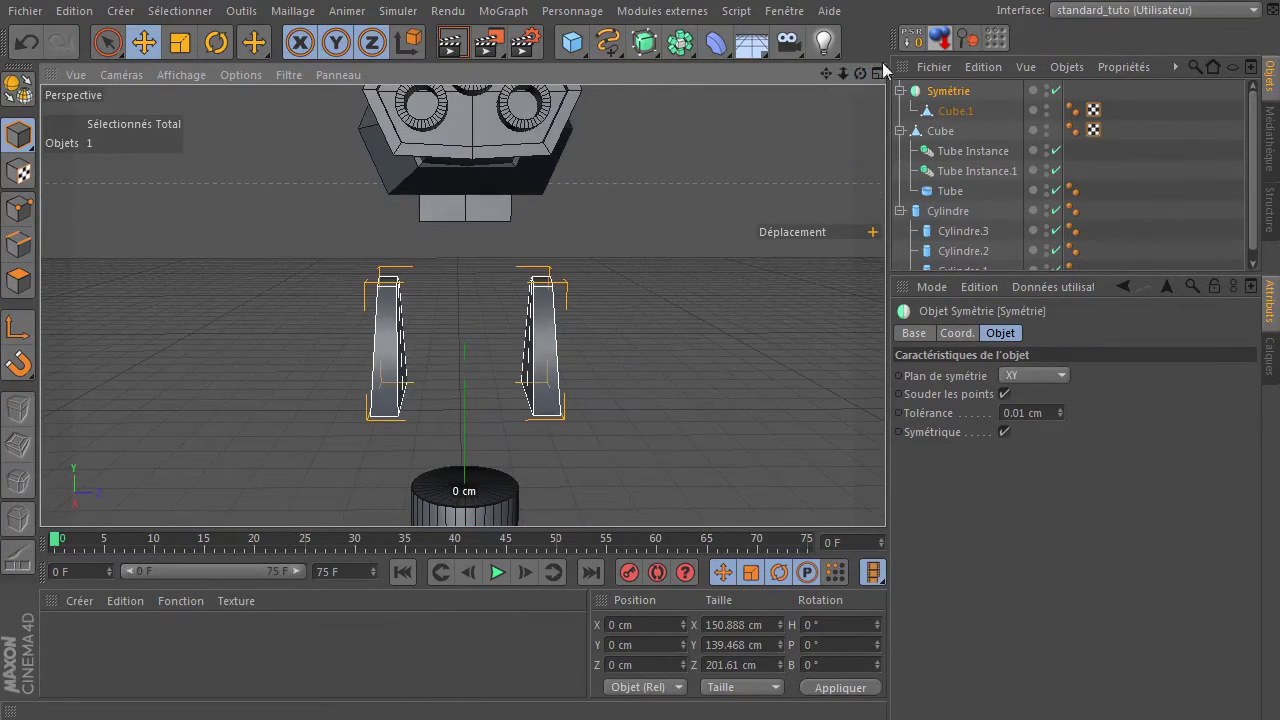
pyautogui.click(936, 117)
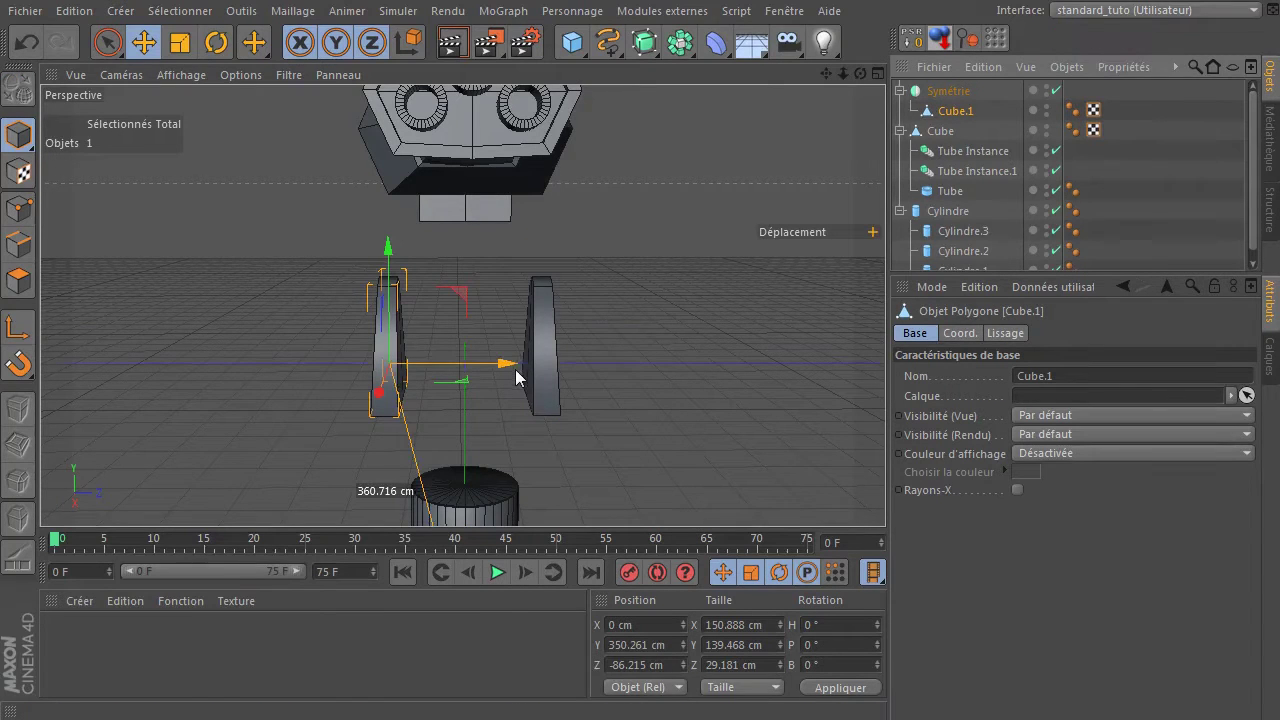
pyautogui.moveTo(515, 368); pyautogui.dragTo(522, 369)
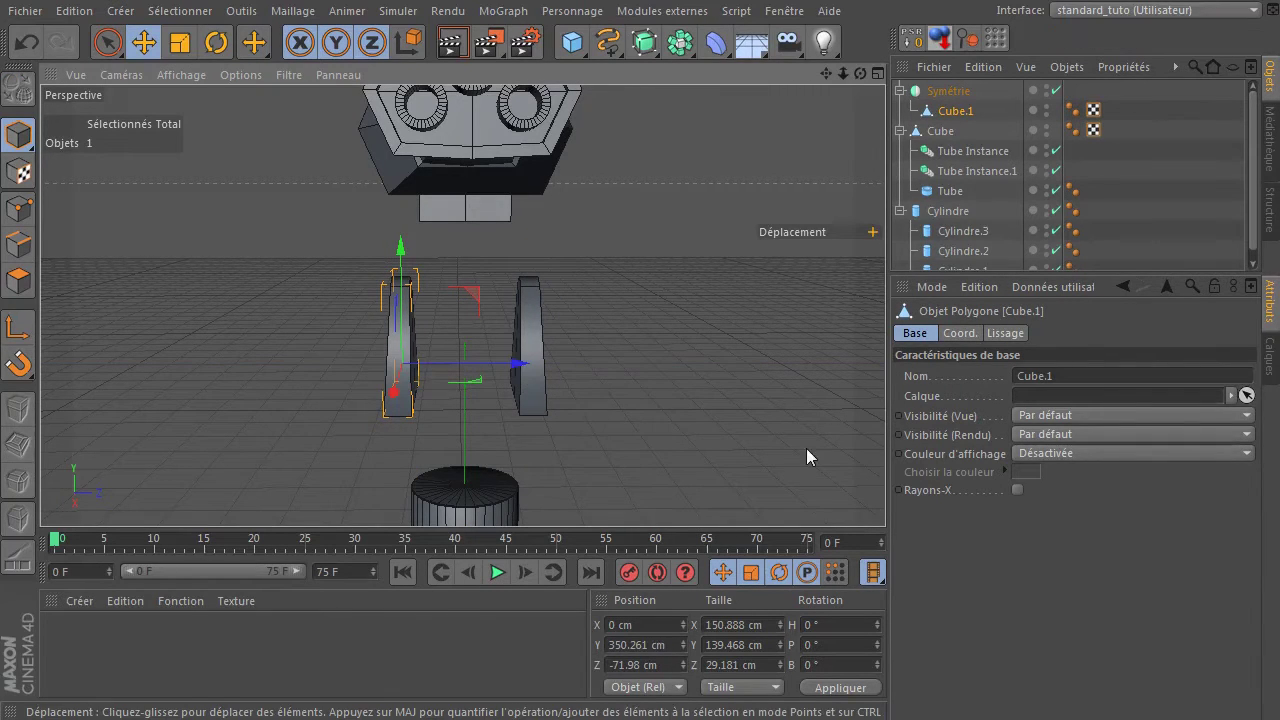
pyautogui.click(741, 420)
# - Add a new cylinder primitive and raise it along Y to about 296.9 cm, just above the base
pyautogui.moveTo(860, 74); pyautogui.dragTo(396, 453)
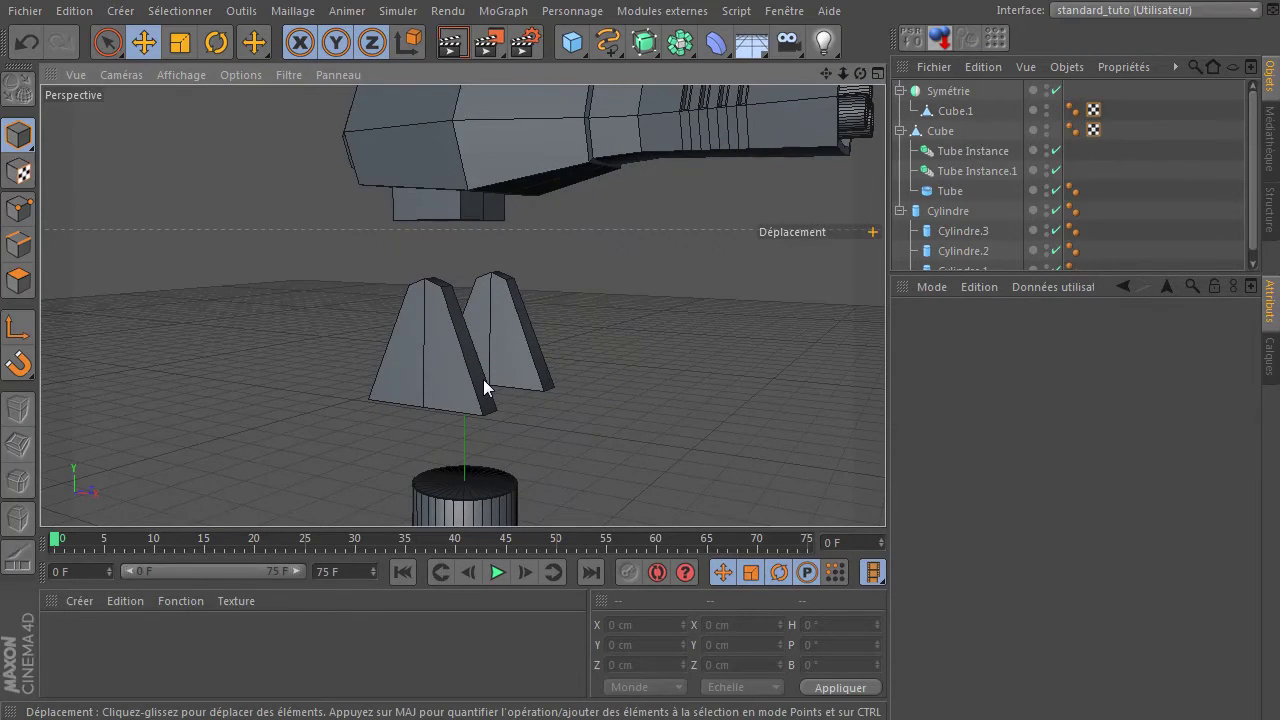
pyautogui.moveTo(572, 42); pyautogui.dragTo(1109, 72)
pyautogui.scroll(-3, 580, 371)
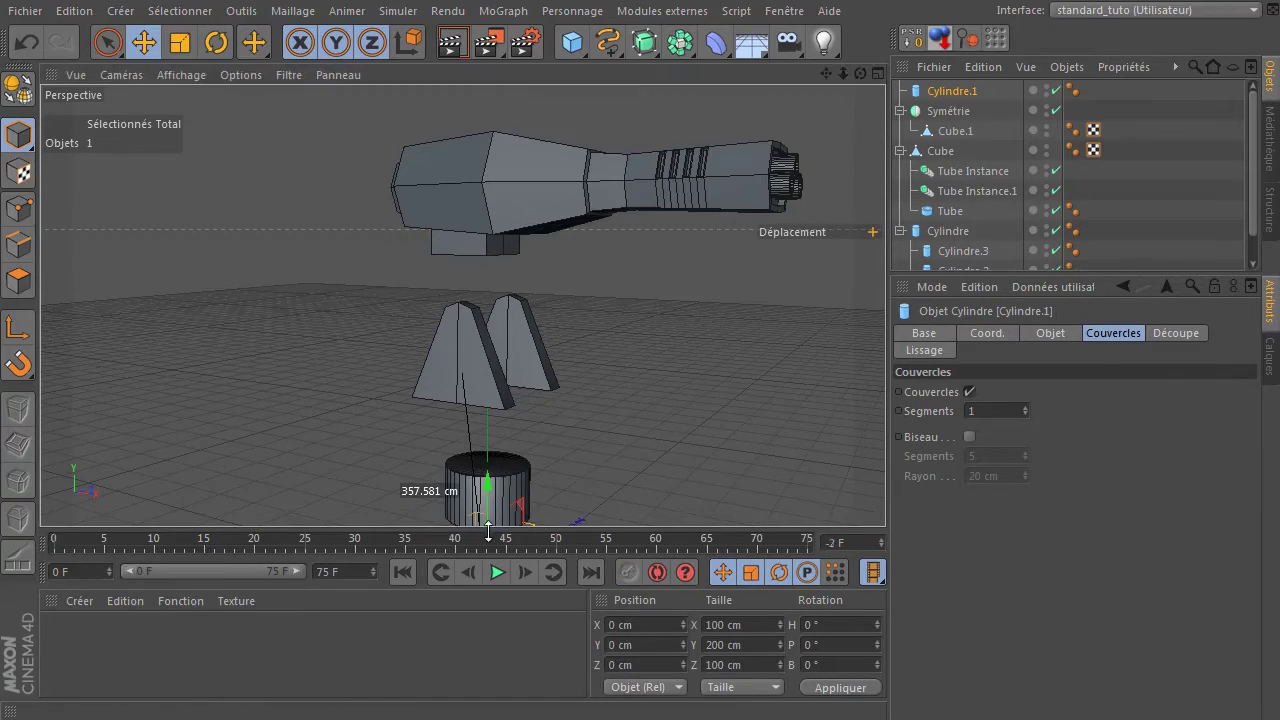
pyautogui.moveTo(824, 74); pyautogui.dragTo(814, 93)
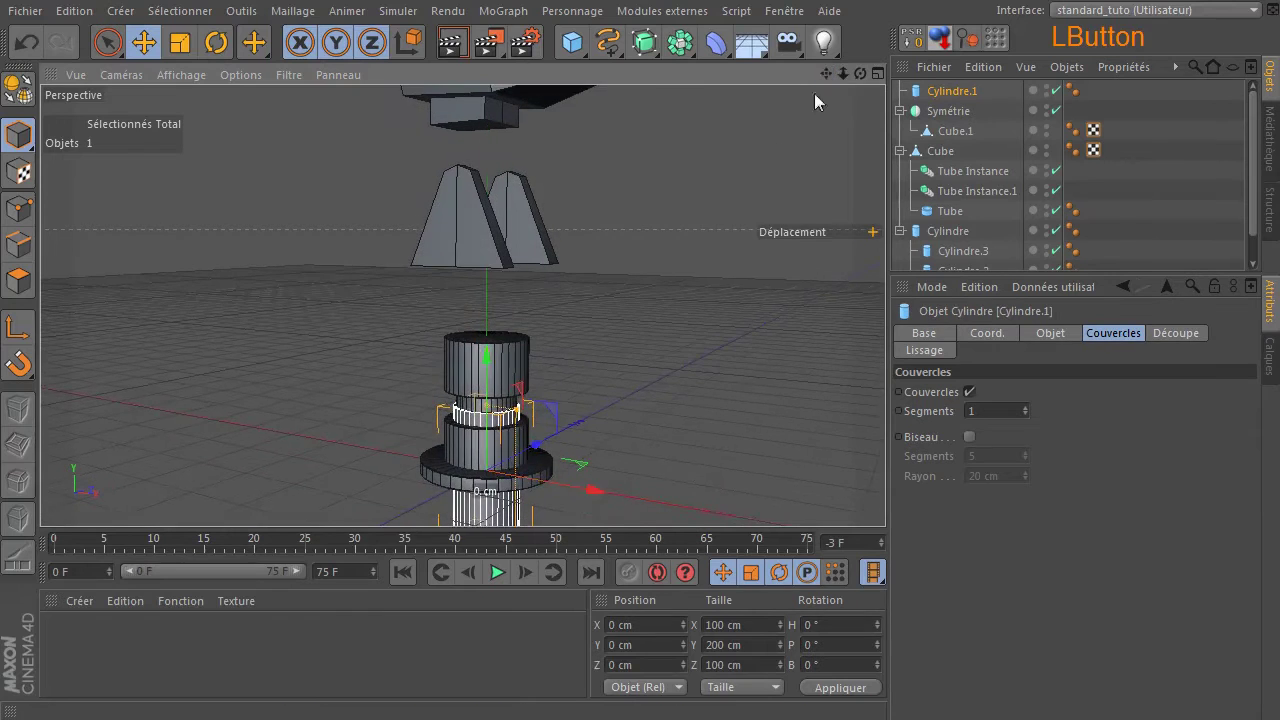
pyautogui.moveTo(488, 364); pyautogui.dragTo(564, 165)
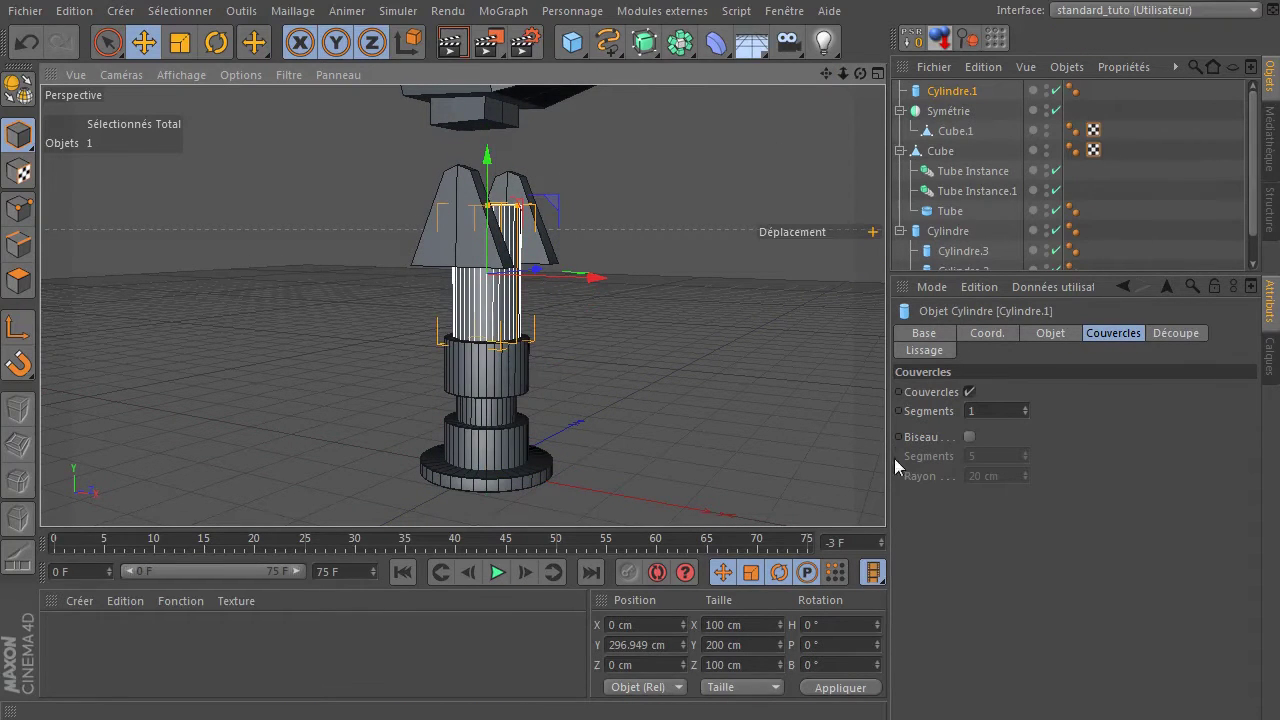
# - Flatten the new cylinder into a disc with a height of 20 cm and a radius of 129 cm
pyautogui.click(1047, 336)
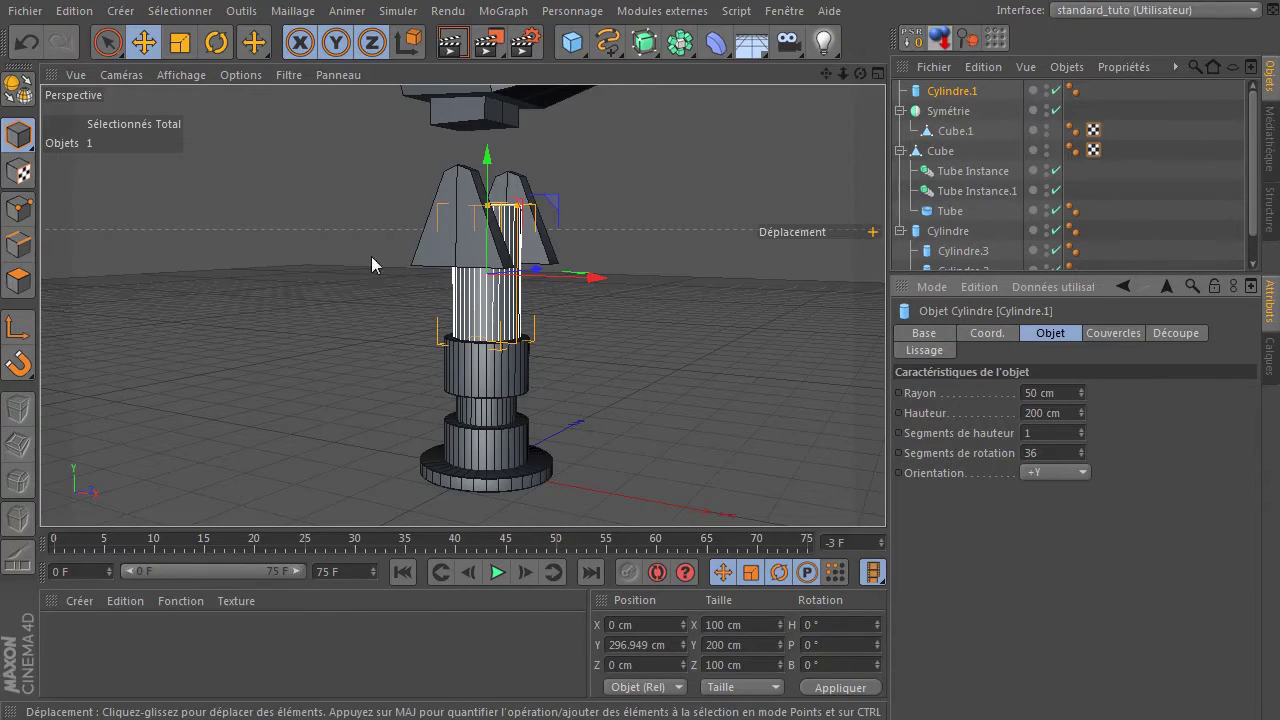
pyautogui.moveTo(860, 75); pyautogui.dragTo(1030, 403)
pyautogui.click(1073, 417)
pyautogui.write('20')
pyautogui.press('Return')
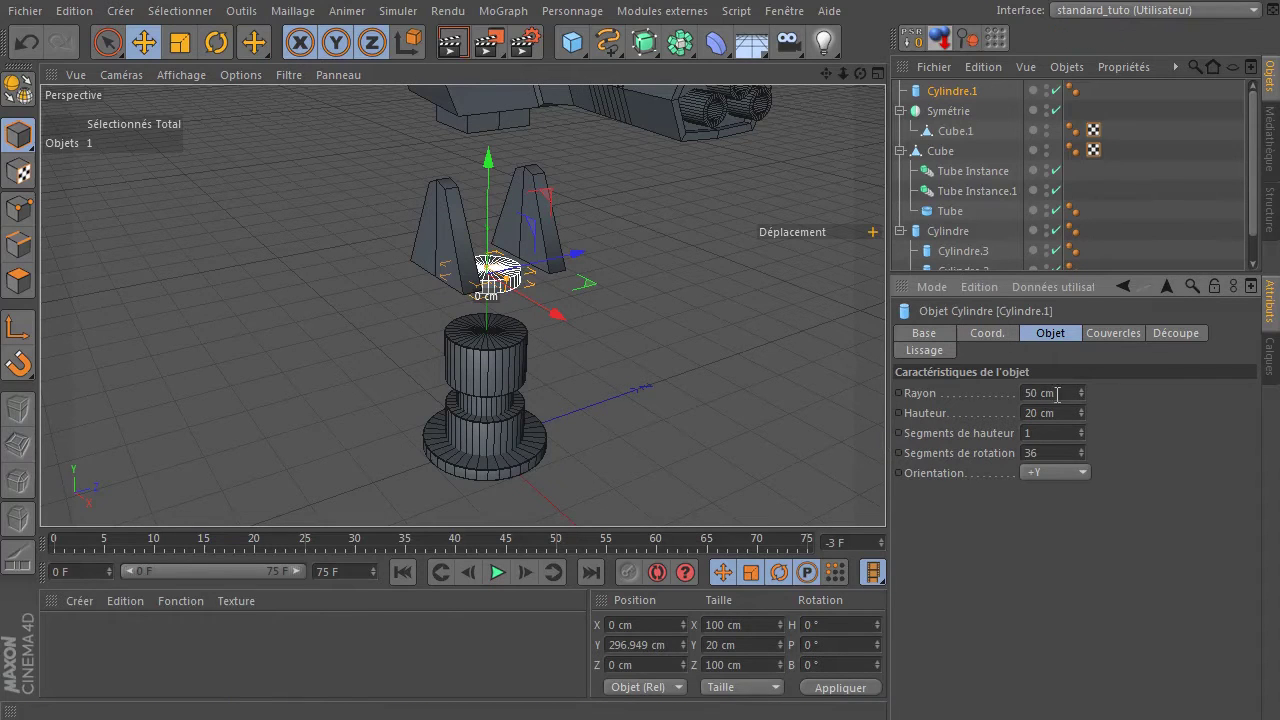
pyautogui.moveTo(1081, 396); pyautogui.dragTo(1159, 396)
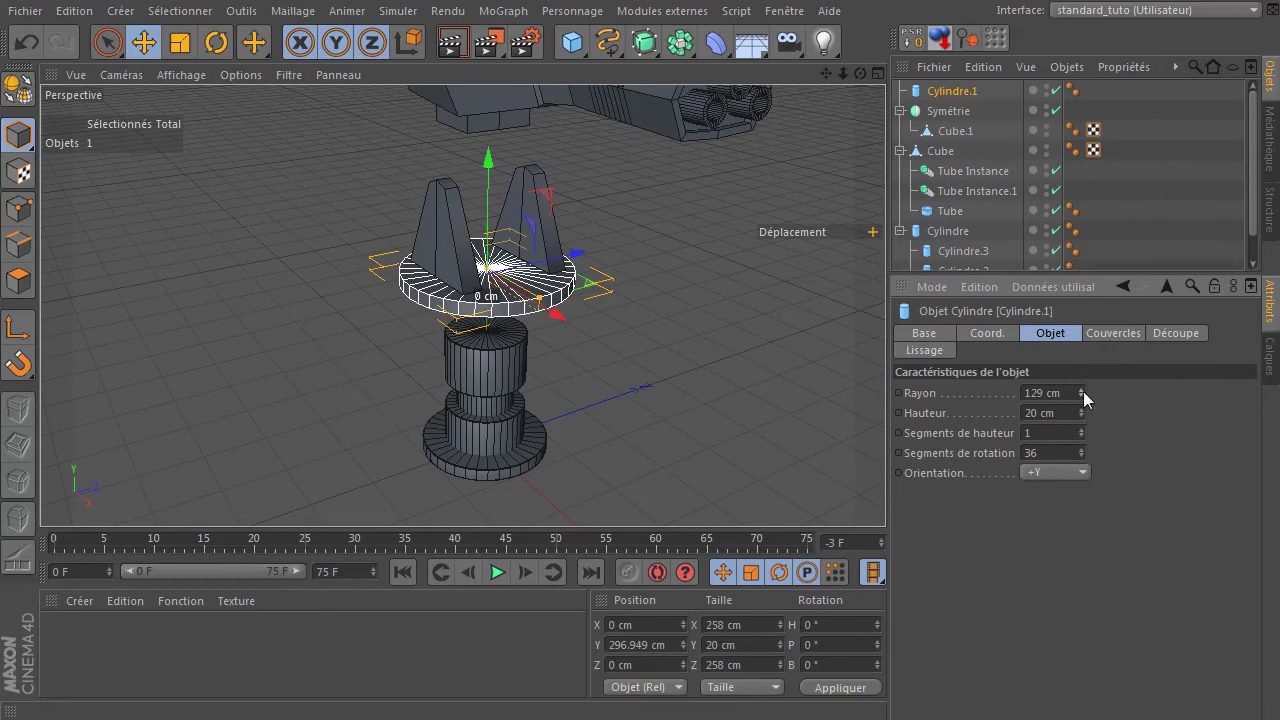
# - Make the disc under the plates octagonal by setting its rotation segments to 8
pyautogui.doubleClick(1061, 458)
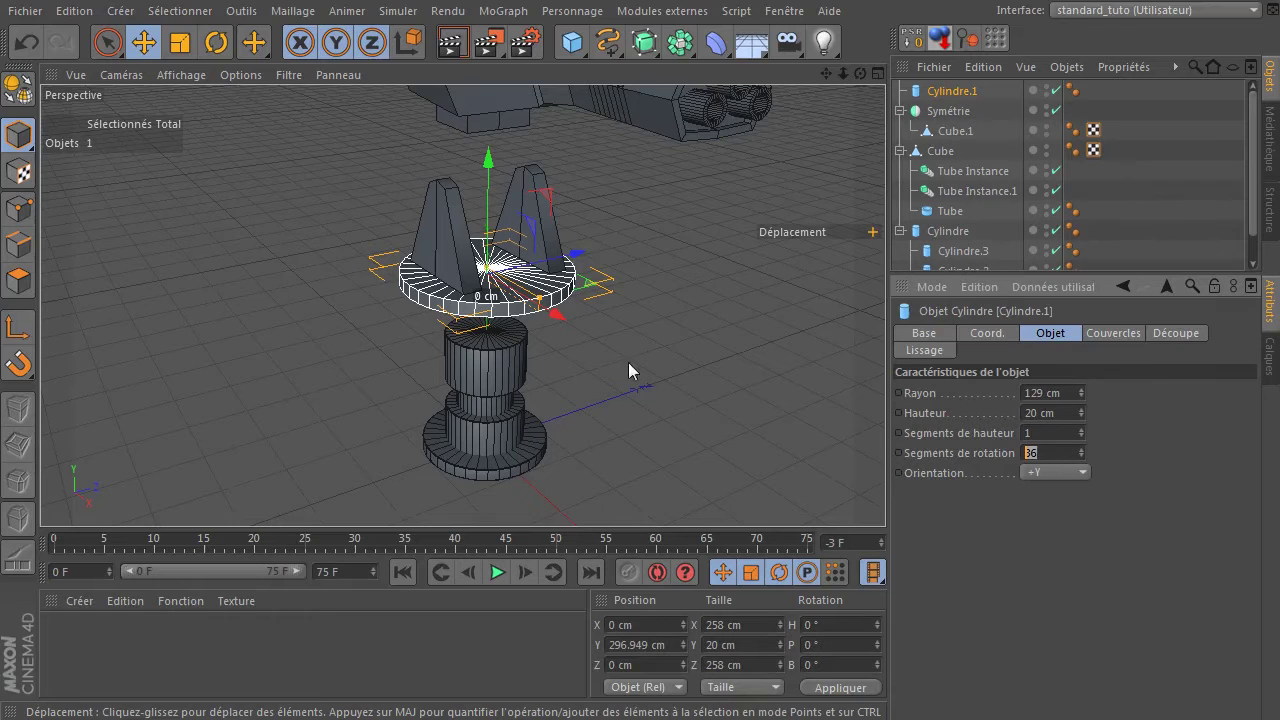
pyautogui.write('8')
pyautogui.press('Return')
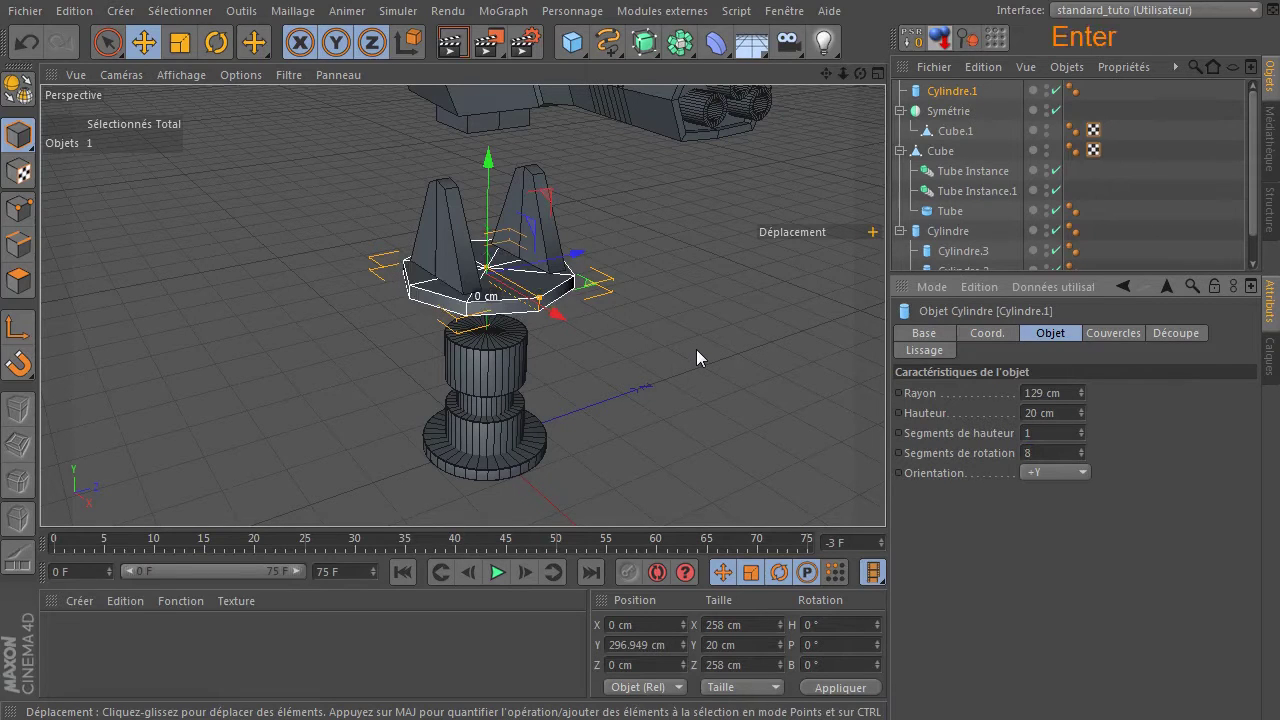
pyautogui.scroll(6, 400, 340)
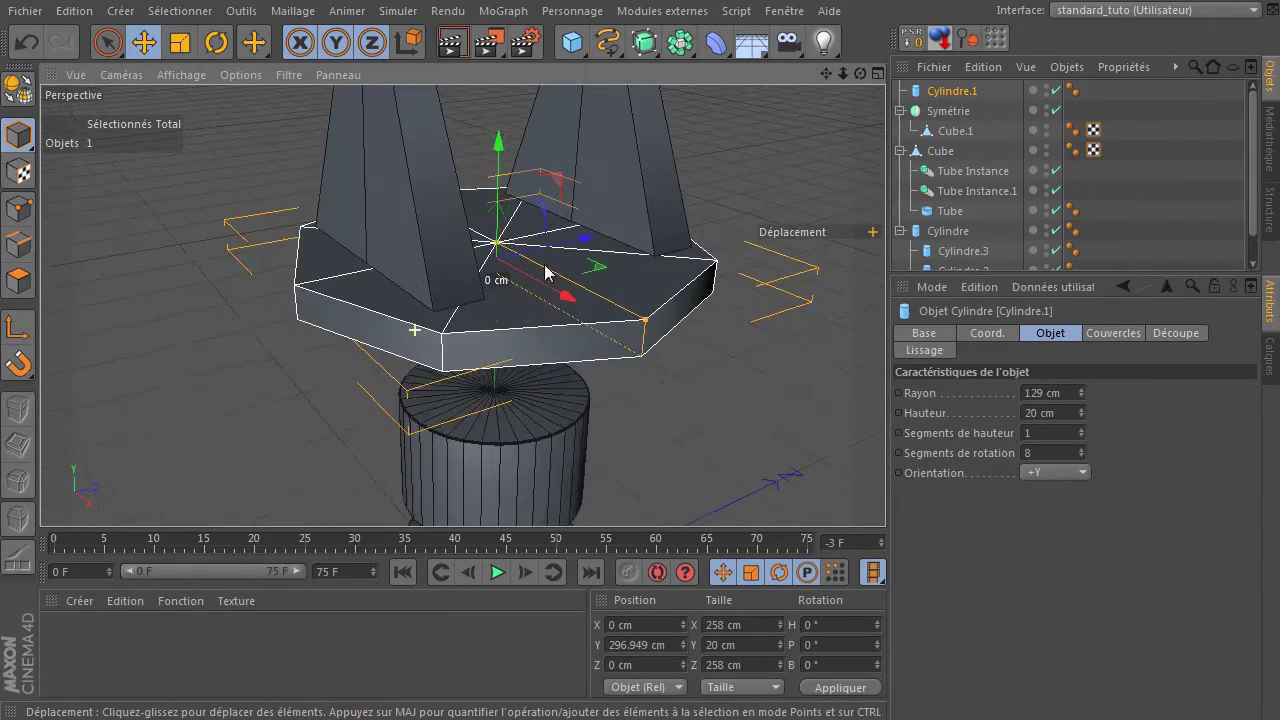
pyautogui.moveTo(860, 74); pyautogui.dragTo(858, 118)
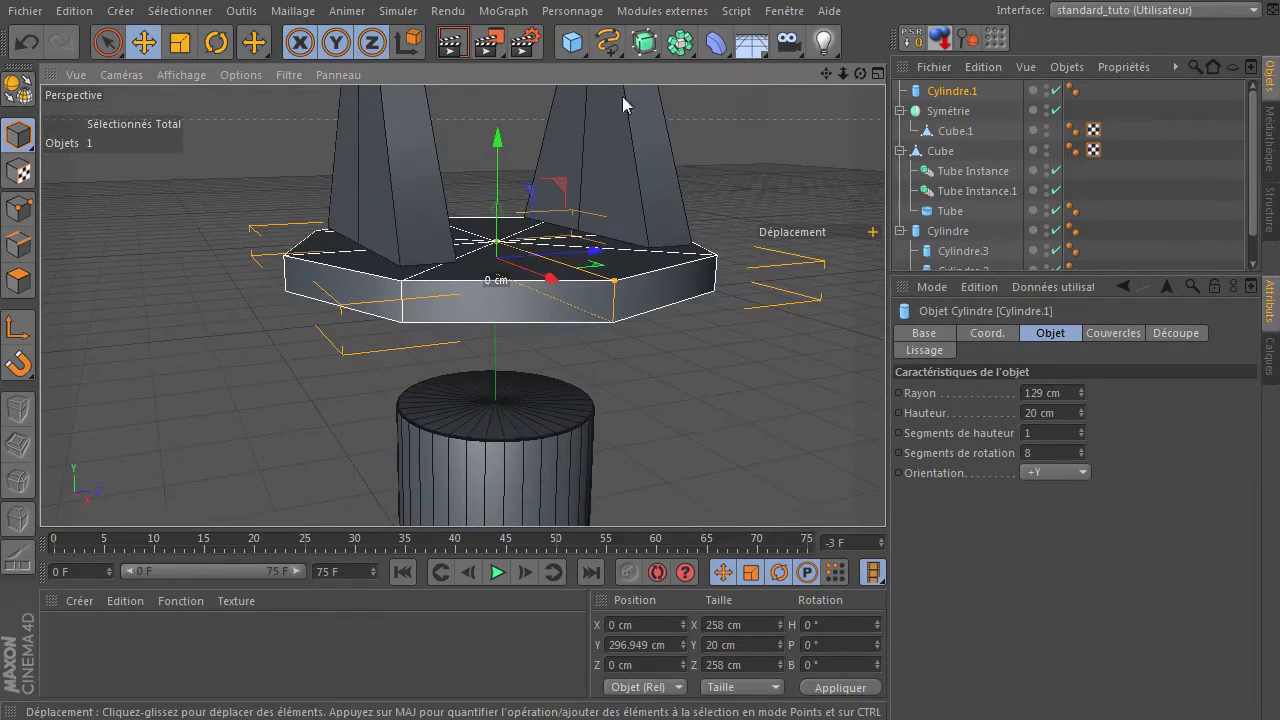
# - Raise the octagonal disc along Y to about 304.9 cm so it meets the underside of the plates
pyautogui.moveTo(503, 143); pyautogui.dragTo(506, 131)
pyautogui.moveTo(860, 74); pyautogui.dragTo(489, 188)
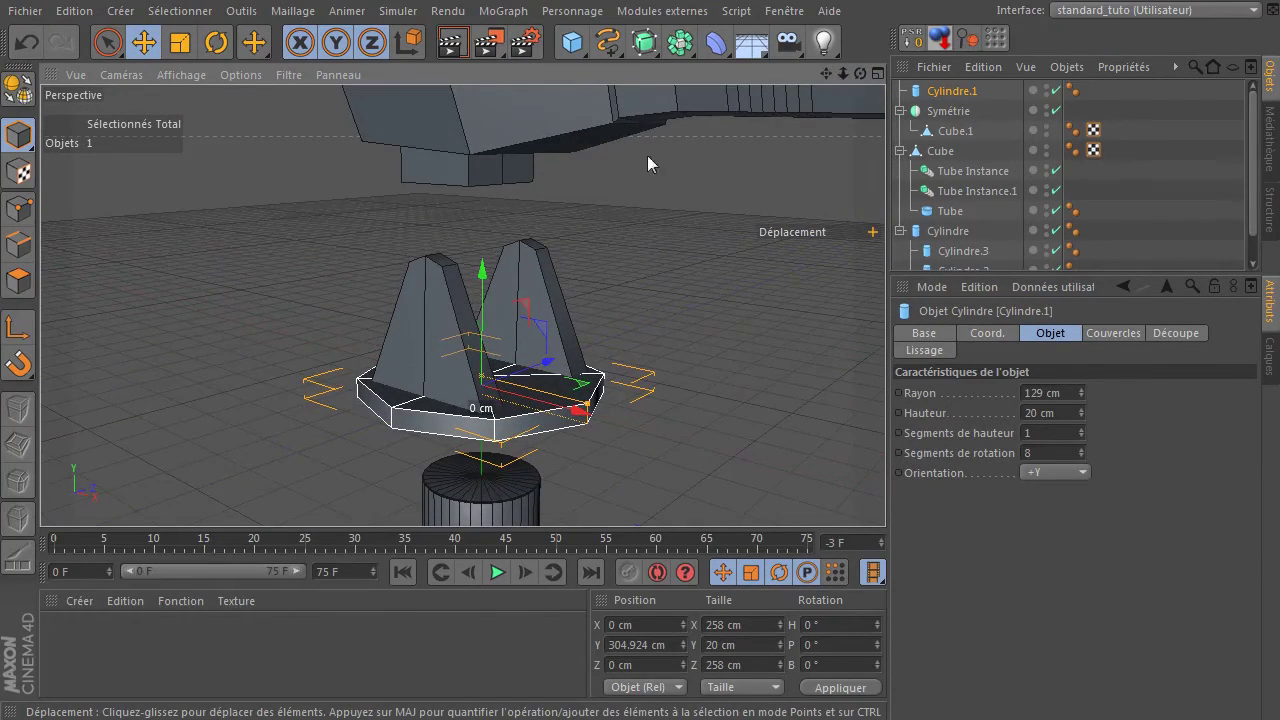
pyautogui.moveTo(859, 73); pyautogui.dragTo(866, 35)
# - Lengthen the block under the turret head by moving its two bottom polygons down to about -145.2 cm in Y, then deselect them
pyautogui.click(18, 280)
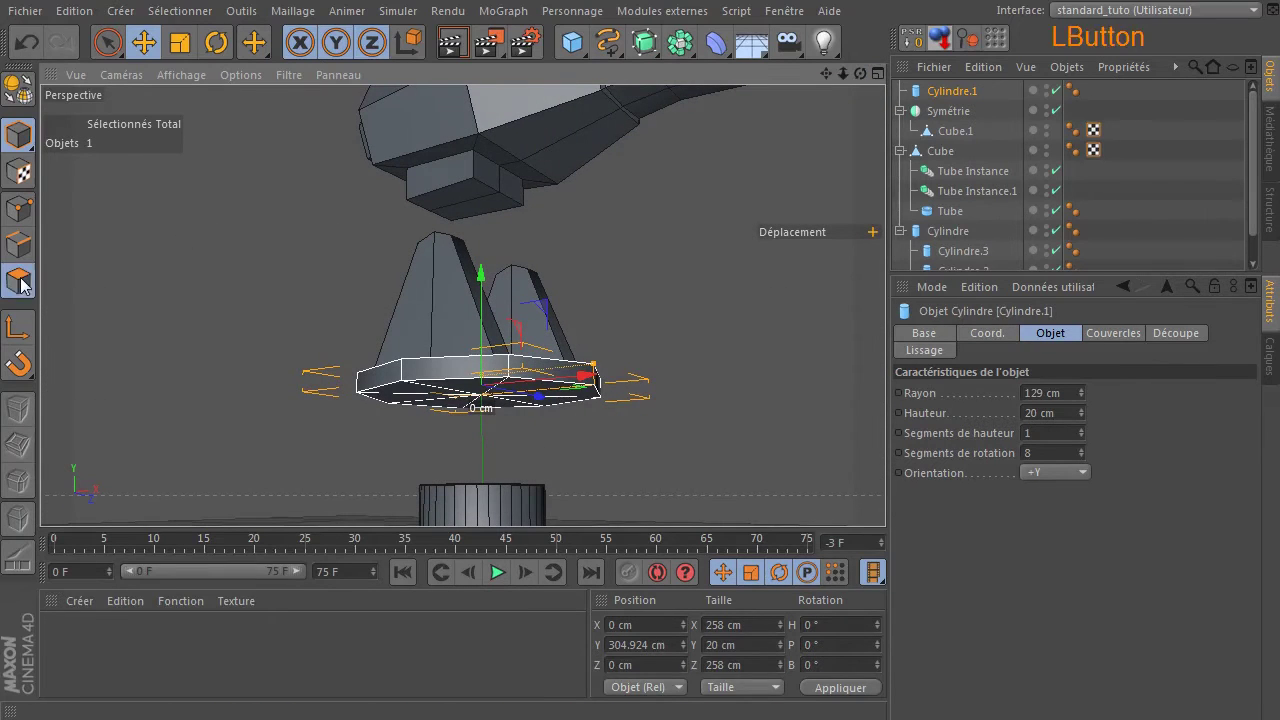
pyautogui.click(941, 151)
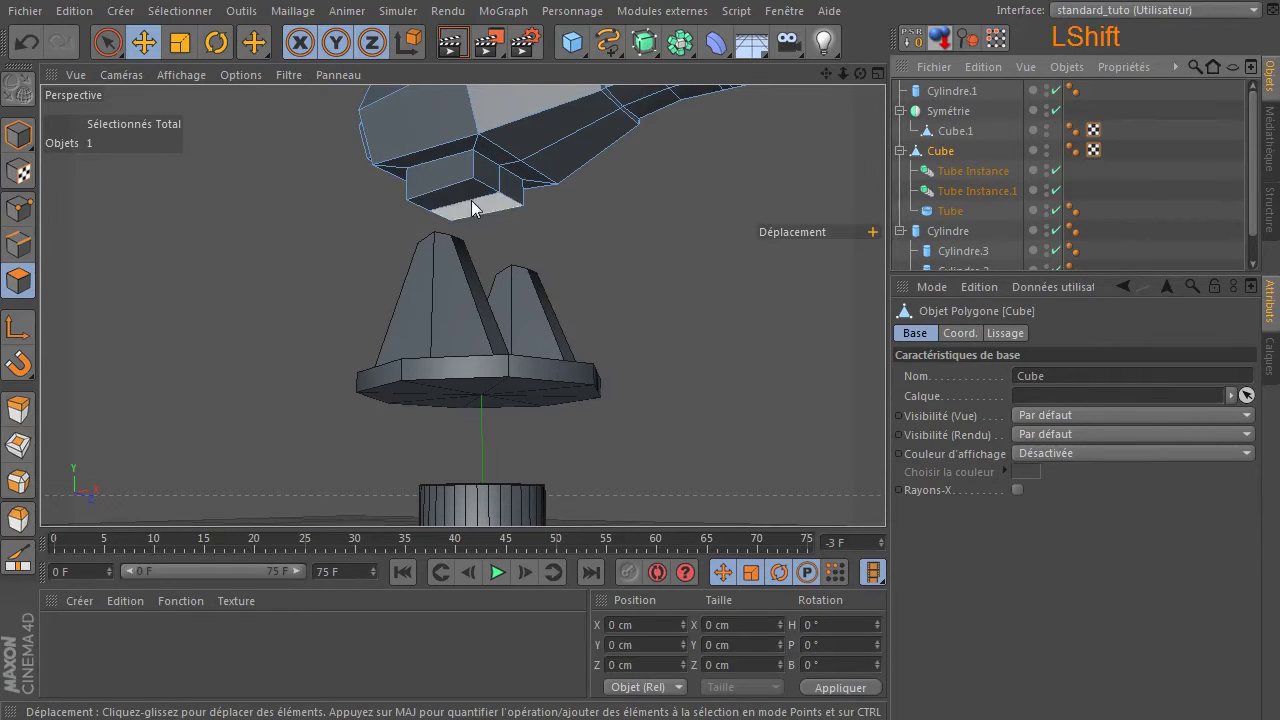
pyautogui.click(108, 43)
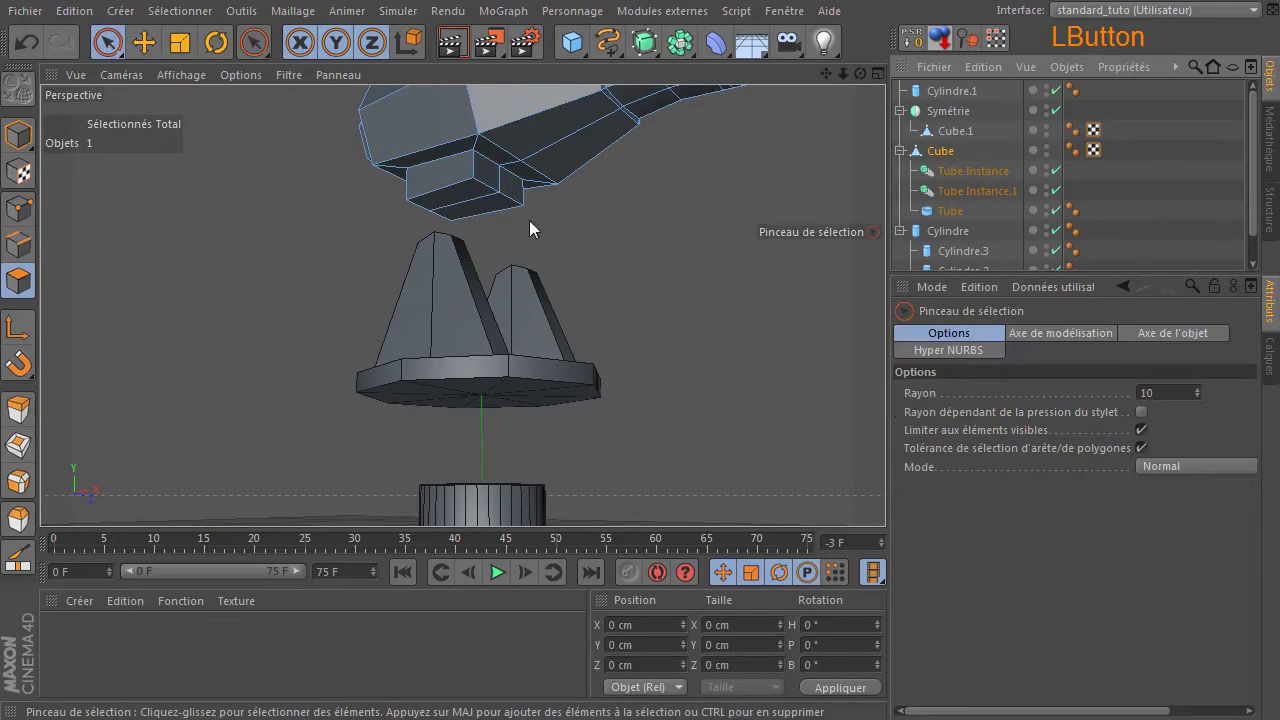
pyautogui.click(466, 204)
pyautogui.moveTo(470, 101); pyautogui.dragTo(464, 145)
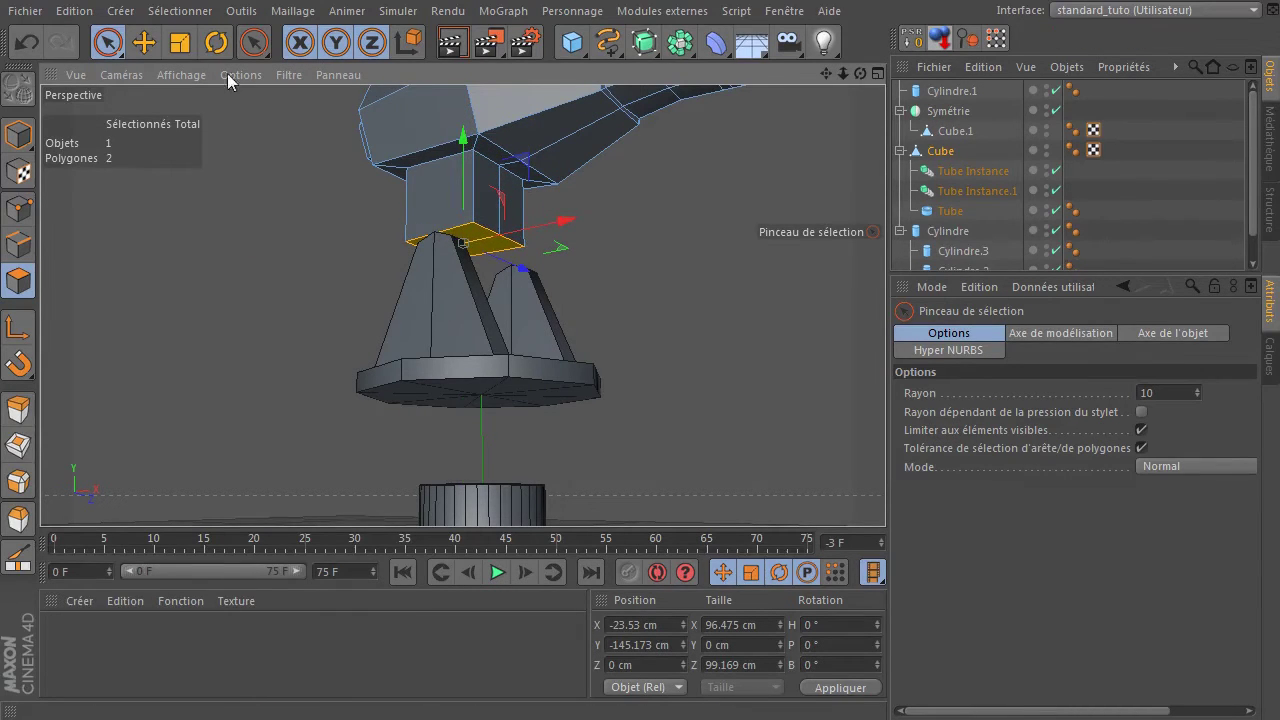
pyautogui.scroll(3, 494, 212)
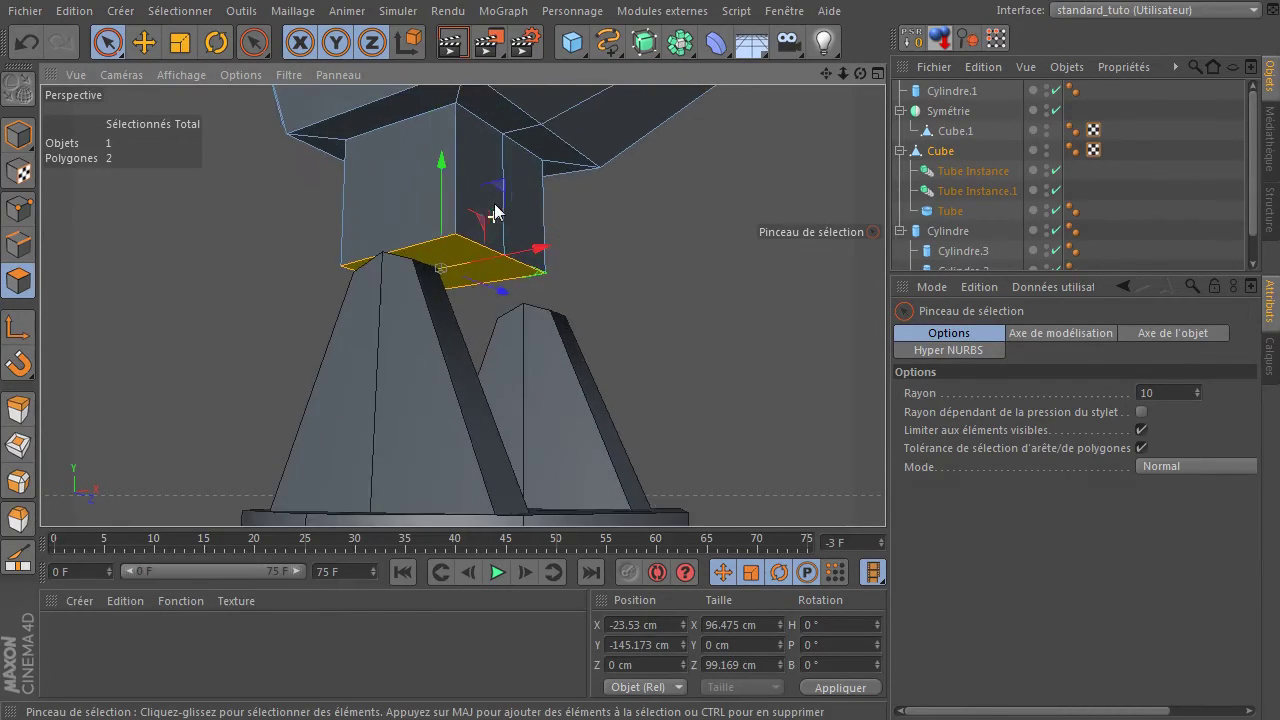
pyautogui.click(731, 244)
# - Lower the whole turret head in model mode along Y to about 531 cm so its block sits between the plates
pyautogui.click(18, 135)
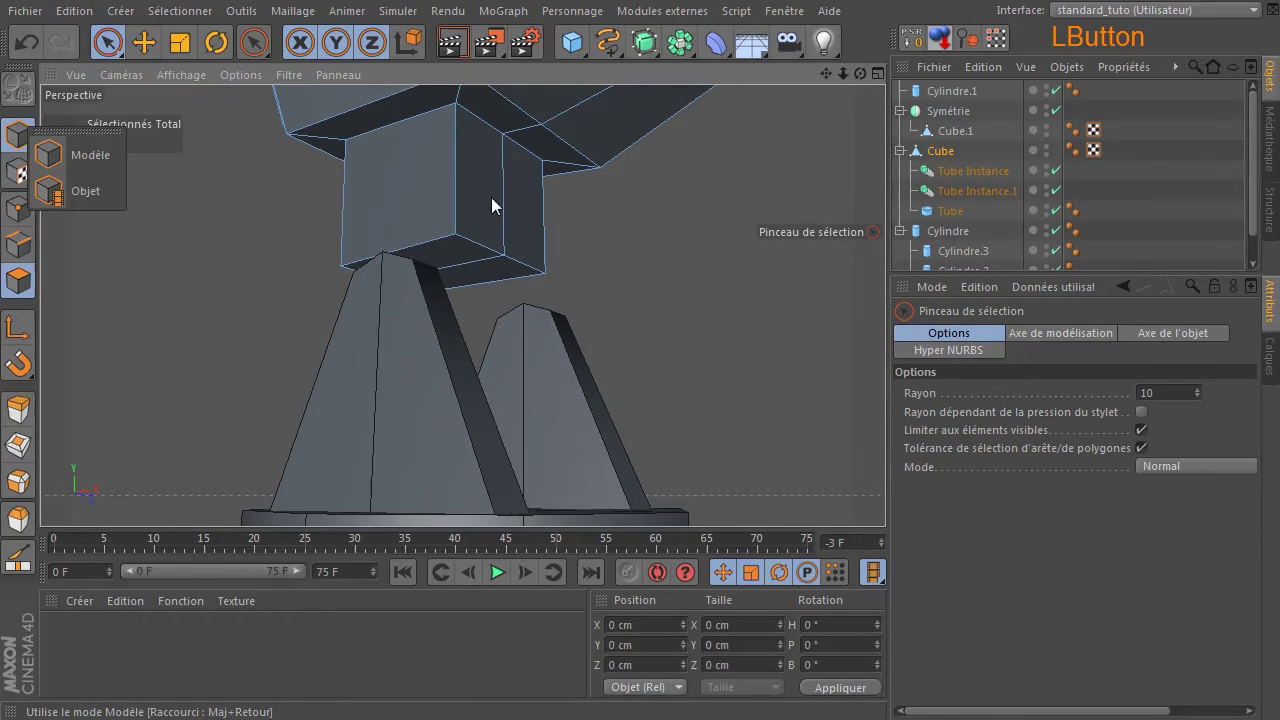
pyautogui.click(88, 155)
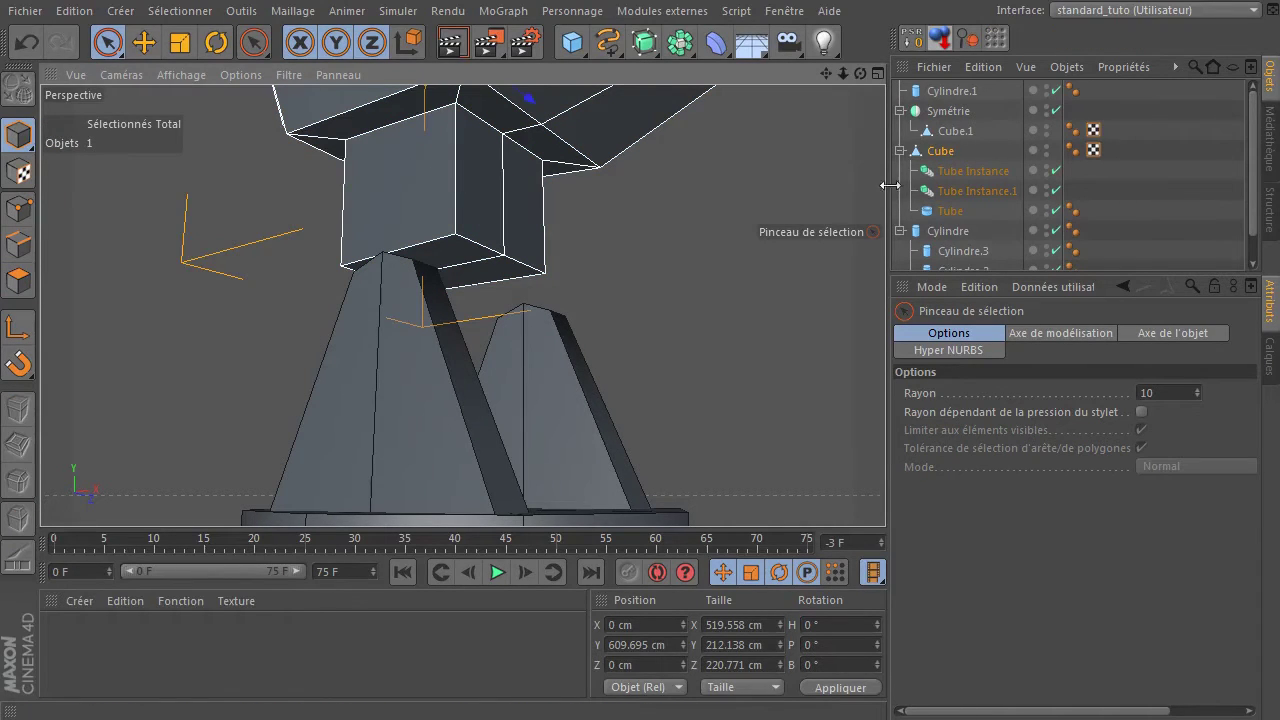
pyautogui.moveTo(842, 74); pyautogui.dragTo(709, 77)
pyautogui.moveTo(467, 114); pyautogui.dragTo(482, 180)
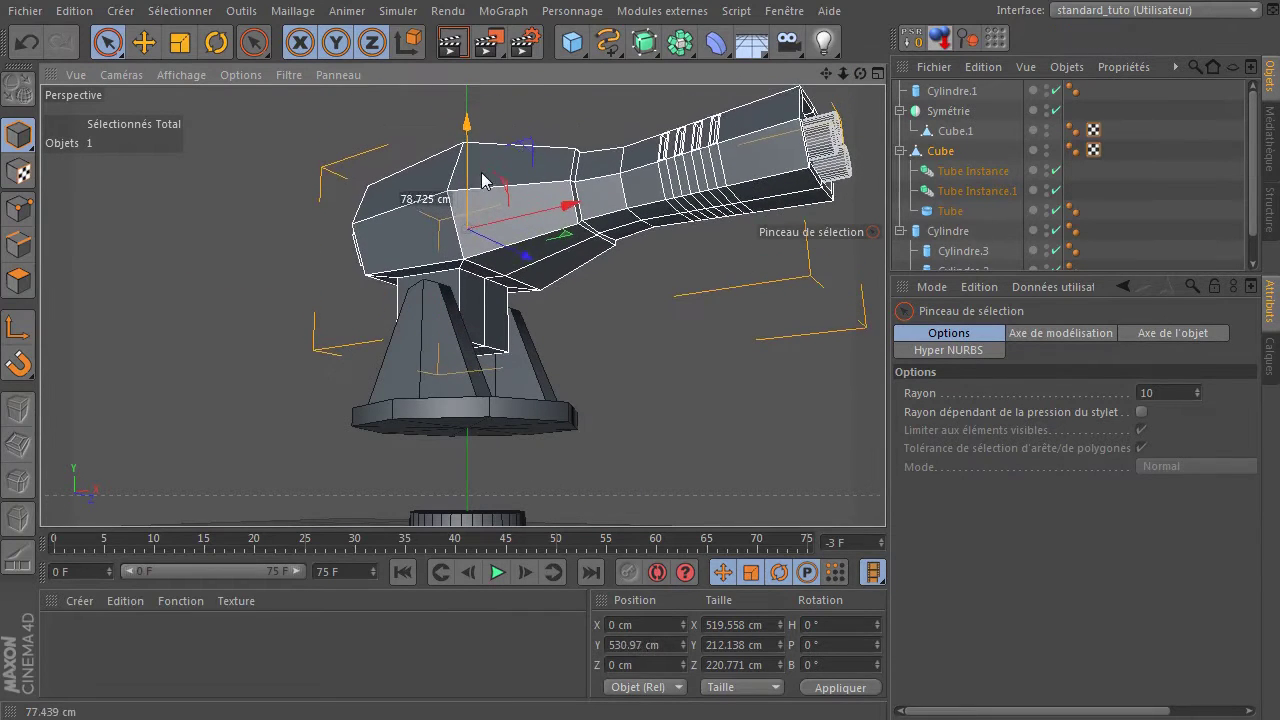
# - Bring the mirrored plates closer to the head's block by moving the source plate along Z to about -63.8 cm
pyautogui.moveTo(860, 74); pyautogui.dragTo(945, 86)
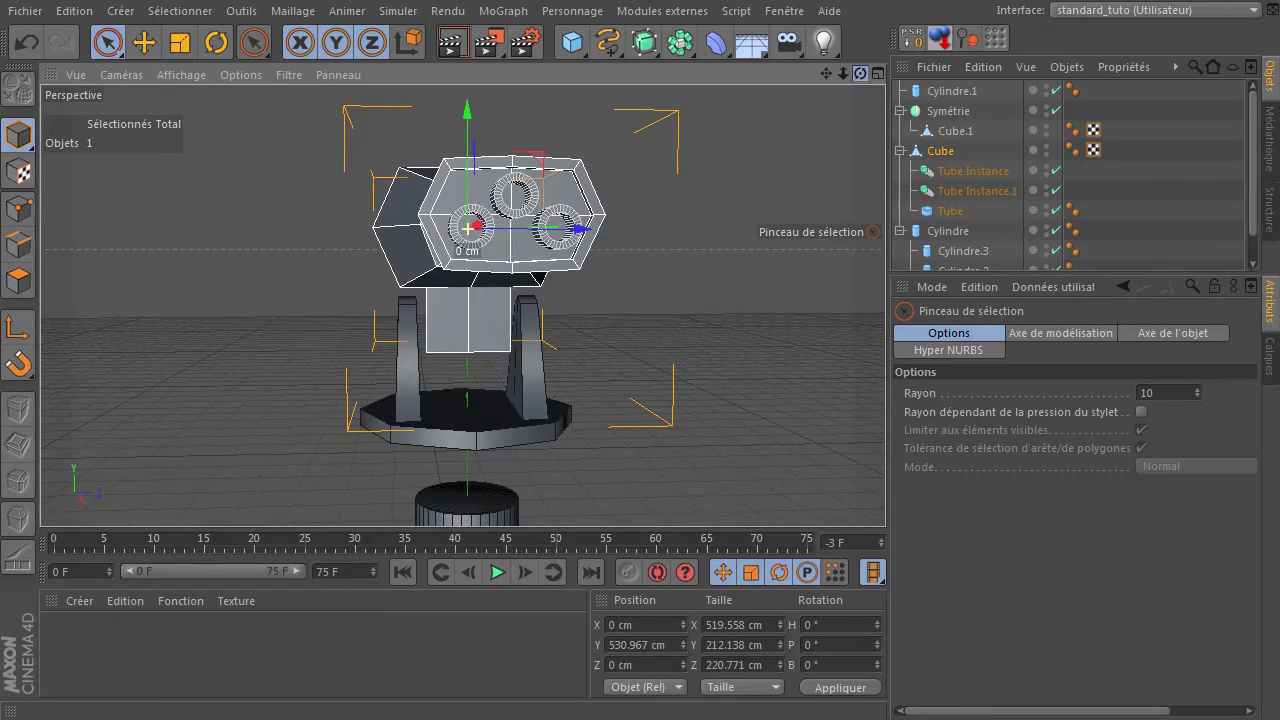
pyautogui.click(938, 133)
pyautogui.keyDown('ctrl'); pyautogui.scroll(5, 443, 365); pyautogui.keyUp('ctrl')
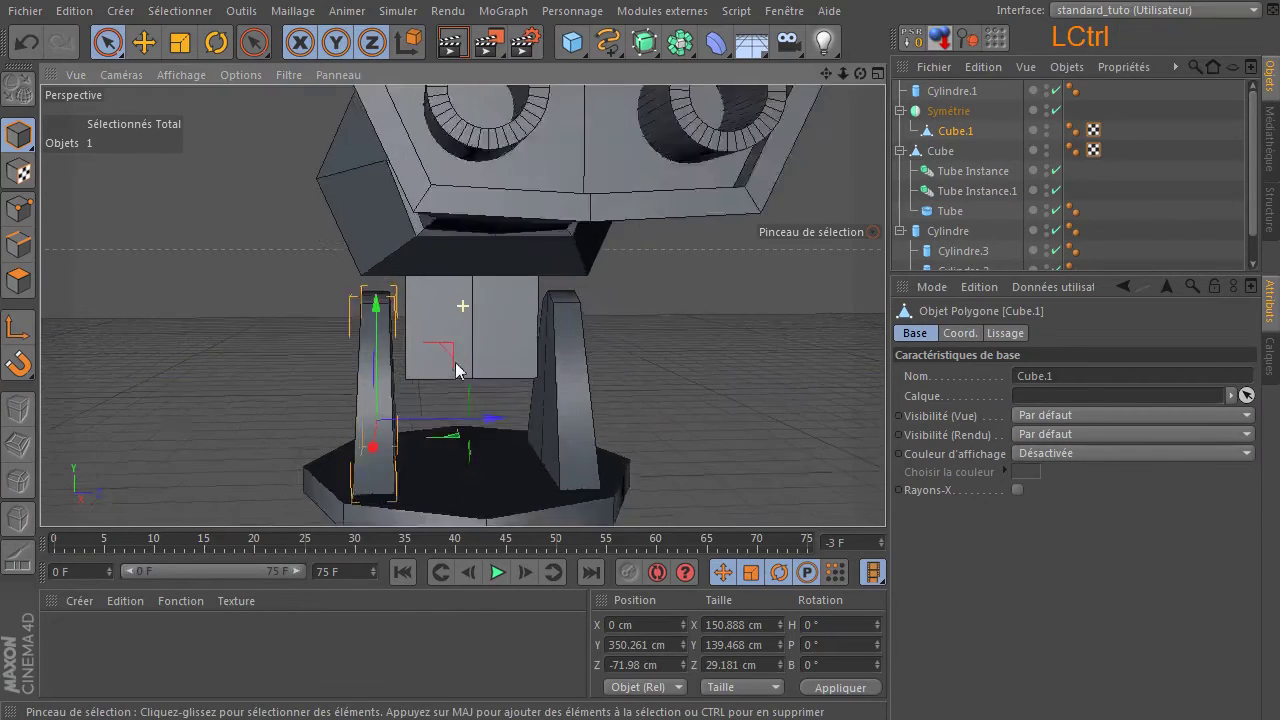
pyautogui.keyDown('ctrl'); pyautogui.scroll(3, 455, 370); pyautogui.keyUp('ctrl')
pyautogui.moveTo(466, 451); pyautogui.dragTo(481, 453)
pyautogui.moveTo(861, 74); pyautogui.dragTo(1020, 62)
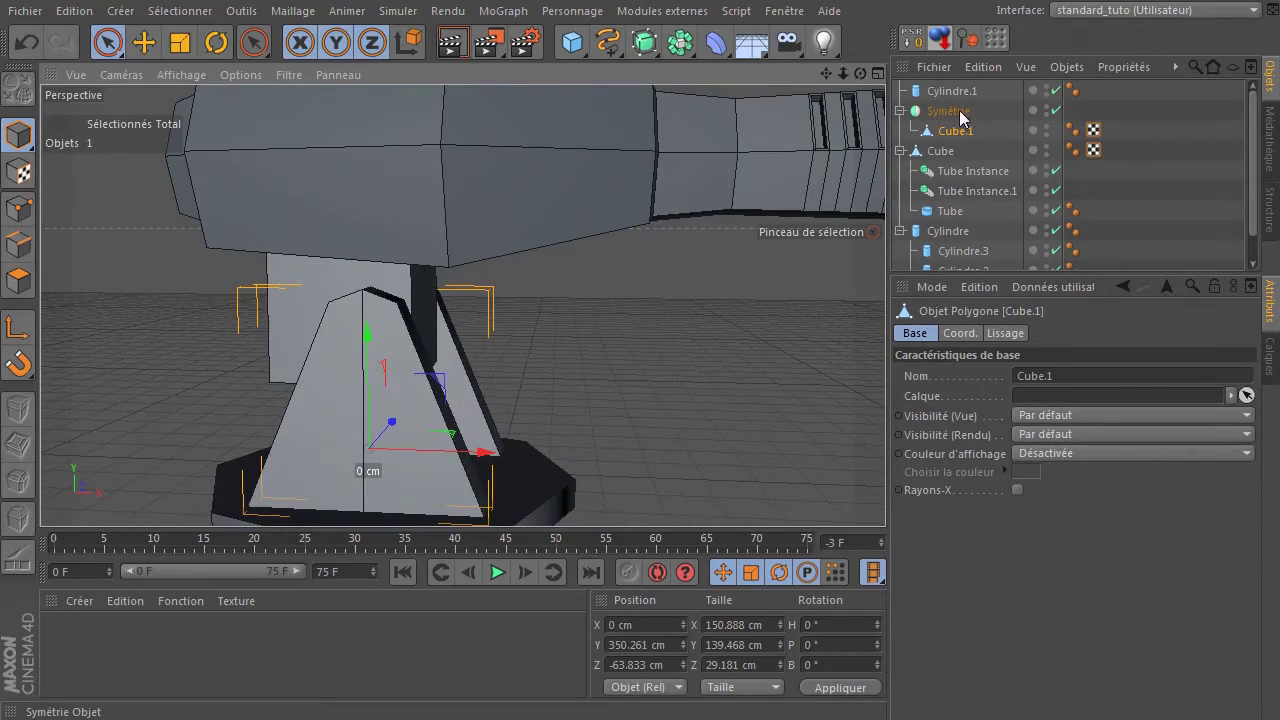
# - Reposition the turret head over the plates at about 21.6 cm in X and 522.2 cm in Y
pyautogui.click(938, 152)
pyautogui.moveTo(495, 163); pyautogui.dragTo(537, 166)
pyautogui.moveTo(860, 74); pyautogui.dragTo(900, 66)
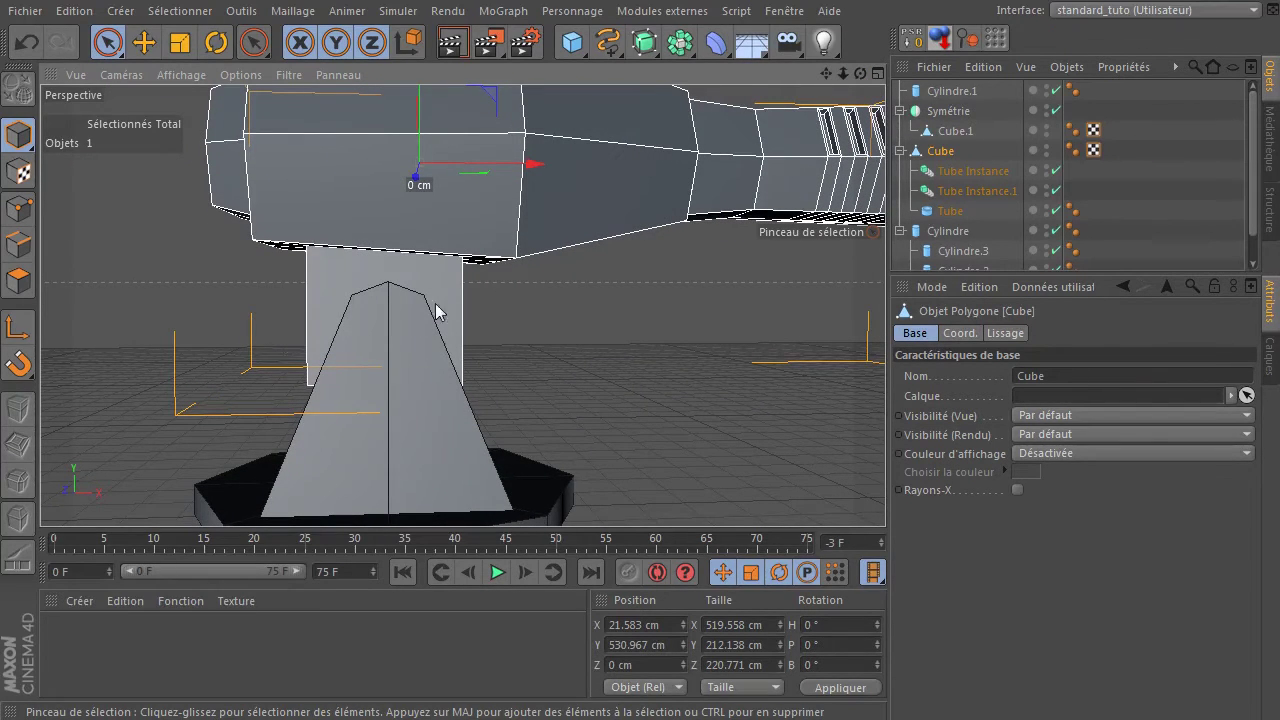
pyautogui.moveTo(423, 103); pyautogui.dragTo(428, 118)
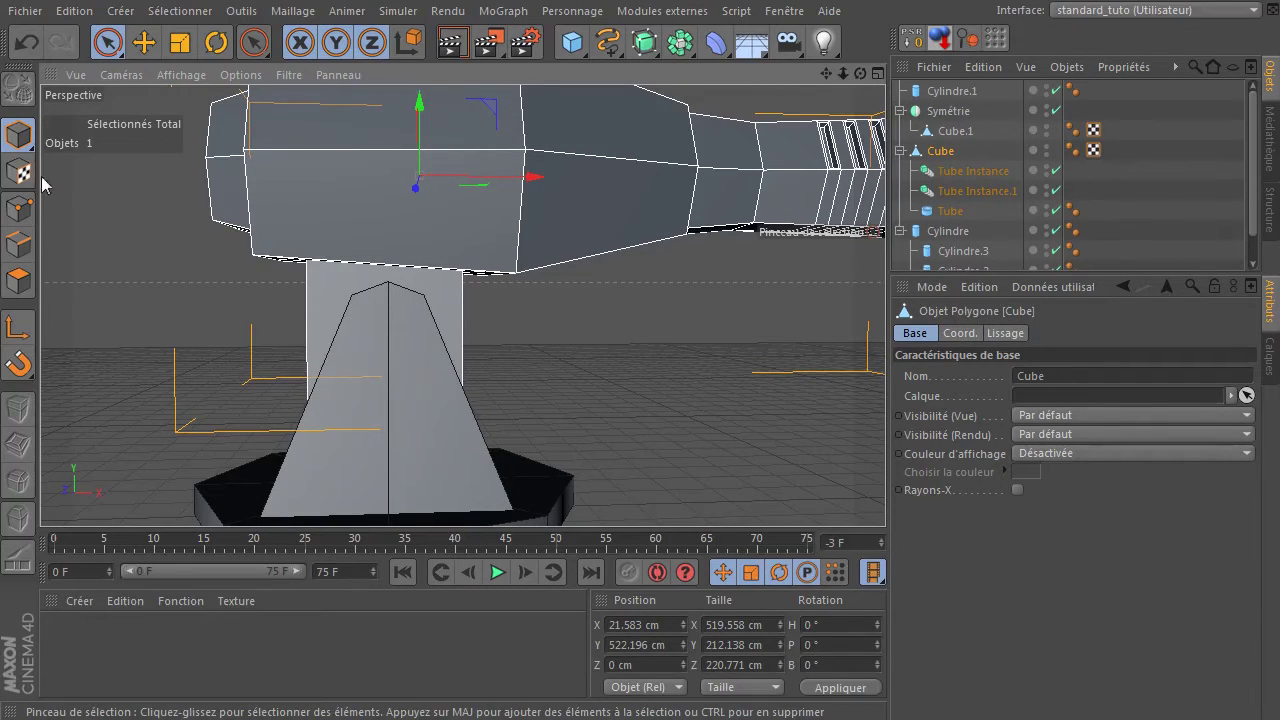
# - Add a new cylinder primitive and raise it along Y to about 431.8 cm, at the height of the plates
pyautogui.moveTo(860, 74); pyautogui.dragTo(872, 70)
pyautogui.moveTo(419, 176); pyautogui.dragTo(470, 182)
pyautogui.moveTo(571, 41); pyautogui.dragTo(1061, 67)
pyautogui.scroll(-5, 610, 388)
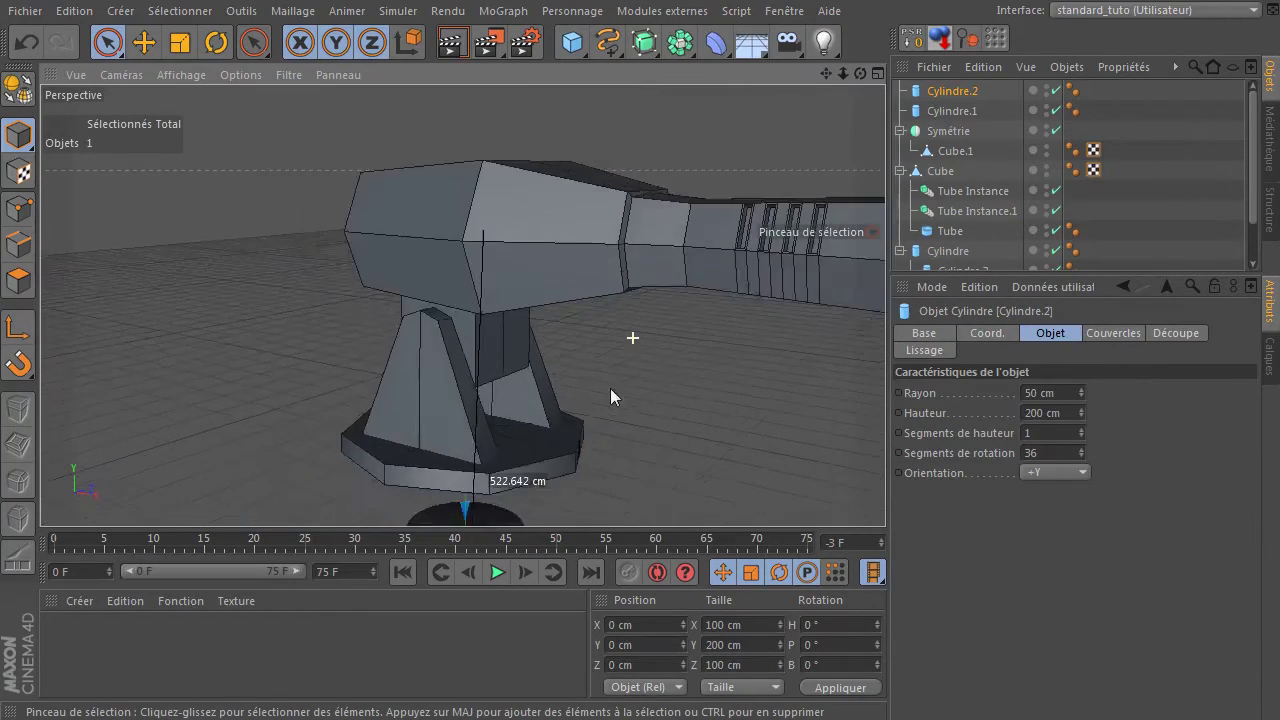
pyautogui.moveTo(541, 446); pyautogui.dragTo(572, 277)
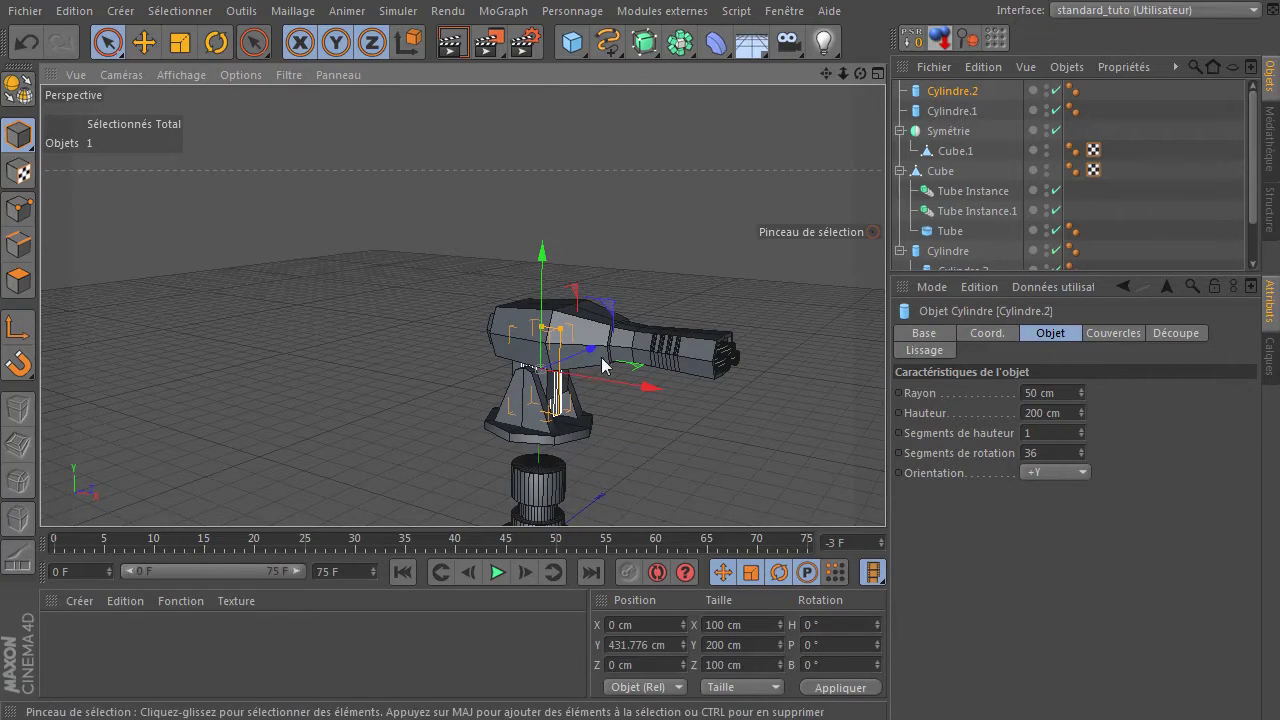
# - Orient the new cylinder along +Z, lower it to about 409.5 cm in Y and reduce its radius to about 23.5 cm
pyautogui.click(1069, 470)
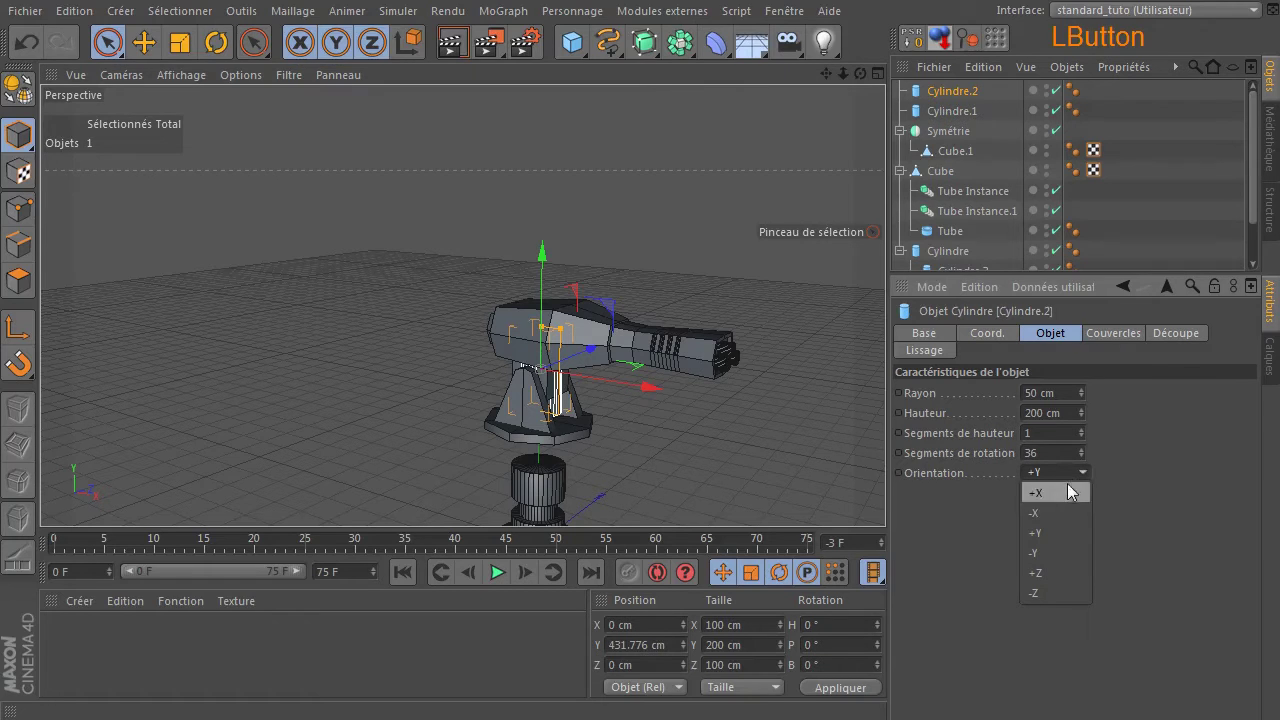
pyautogui.click(1055, 572)
pyautogui.scroll(3, 577, 397)
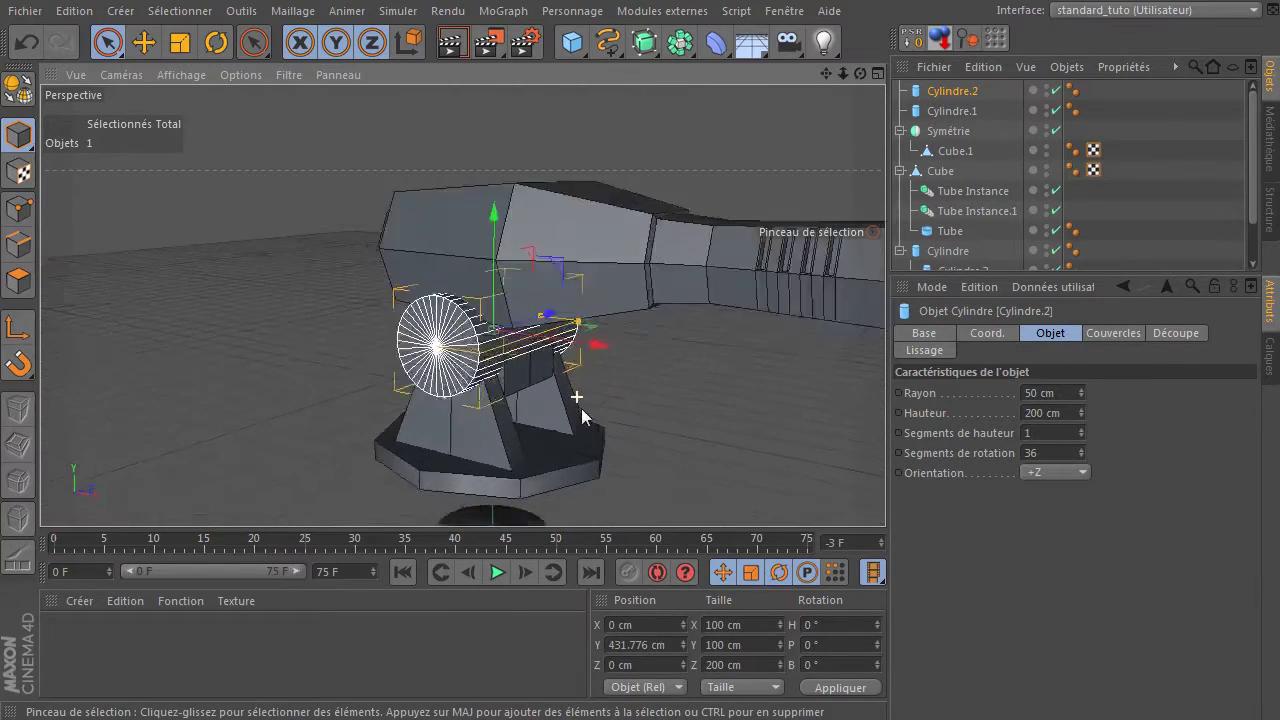
pyautogui.scroll(2, 582, 409)
pyautogui.moveTo(443, 171); pyautogui.dragTo(477, 206)
pyautogui.moveTo(578, 316); pyautogui.dragTo(541, 338)
pyautogui.scroll(4, 640, 305)
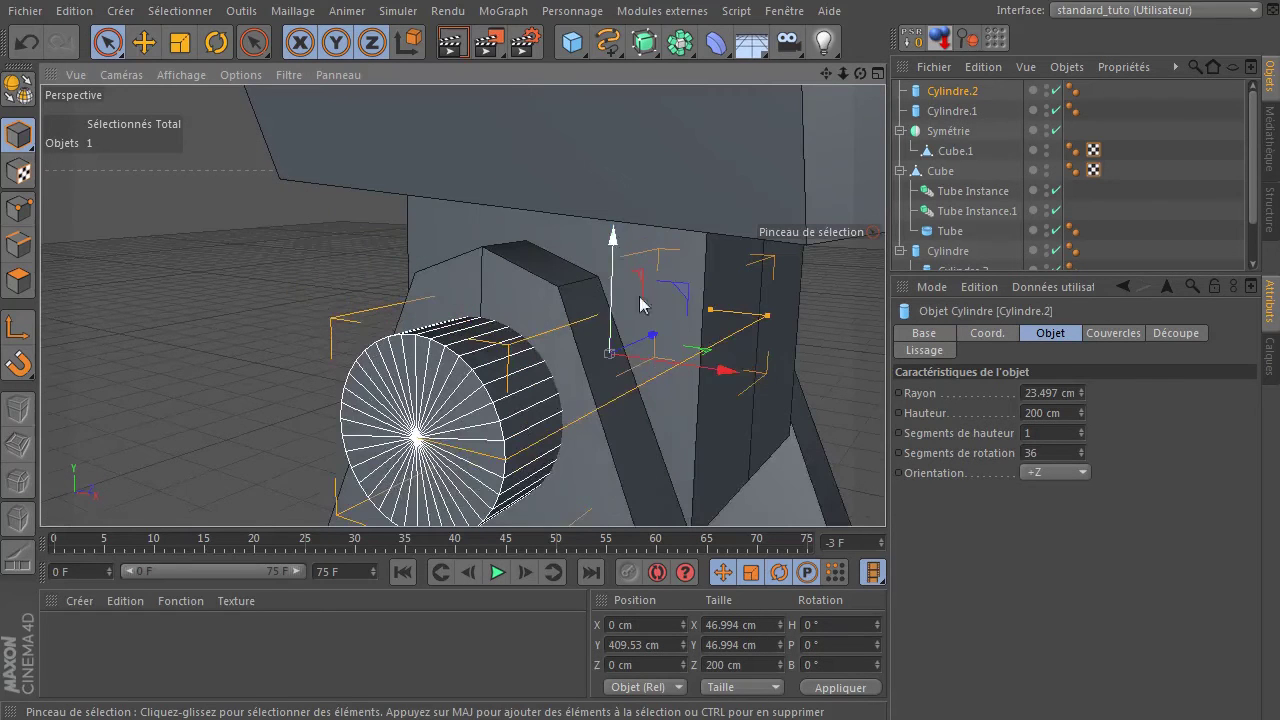
# - Shorten the pivot cylinder to a height of about 164.4 cm and set its rotation segments to 8
pyautogui.moveTo(711, 309); pyautogui.dragTo(700, 329)
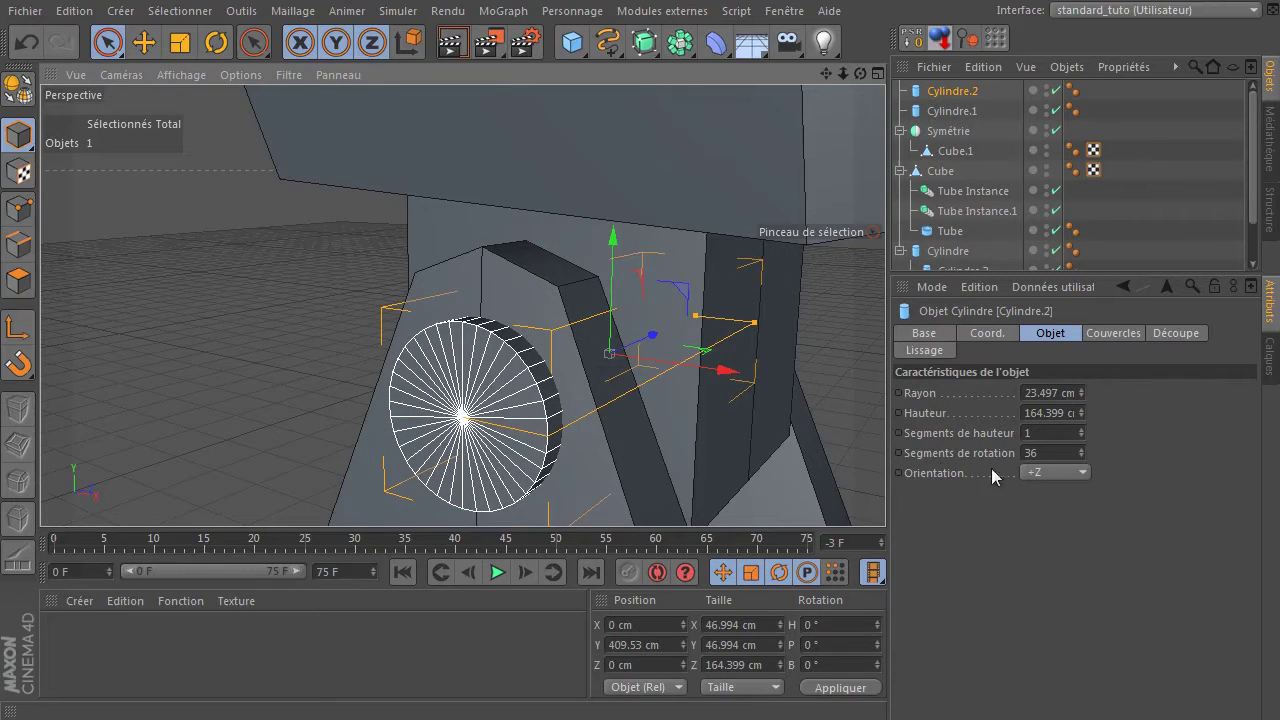
pyautogui.click(1042, 453)
pyautogui.write('8')
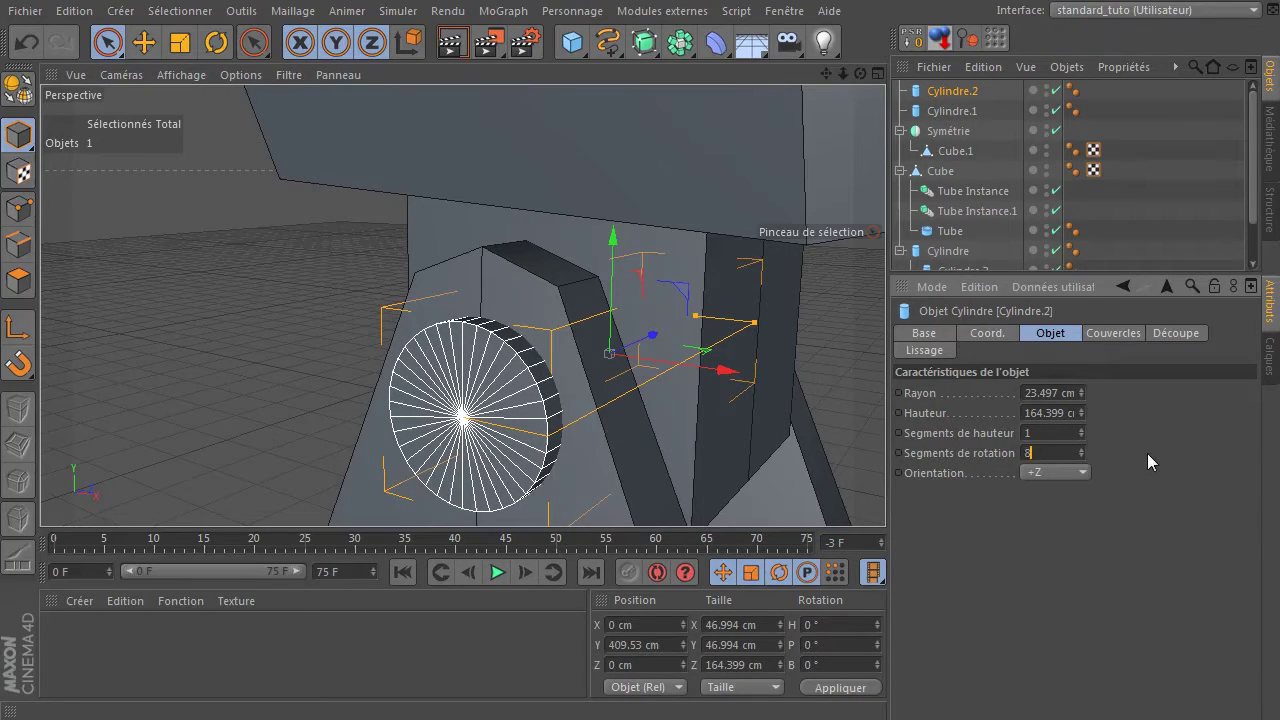
pyautogui.press('Return')
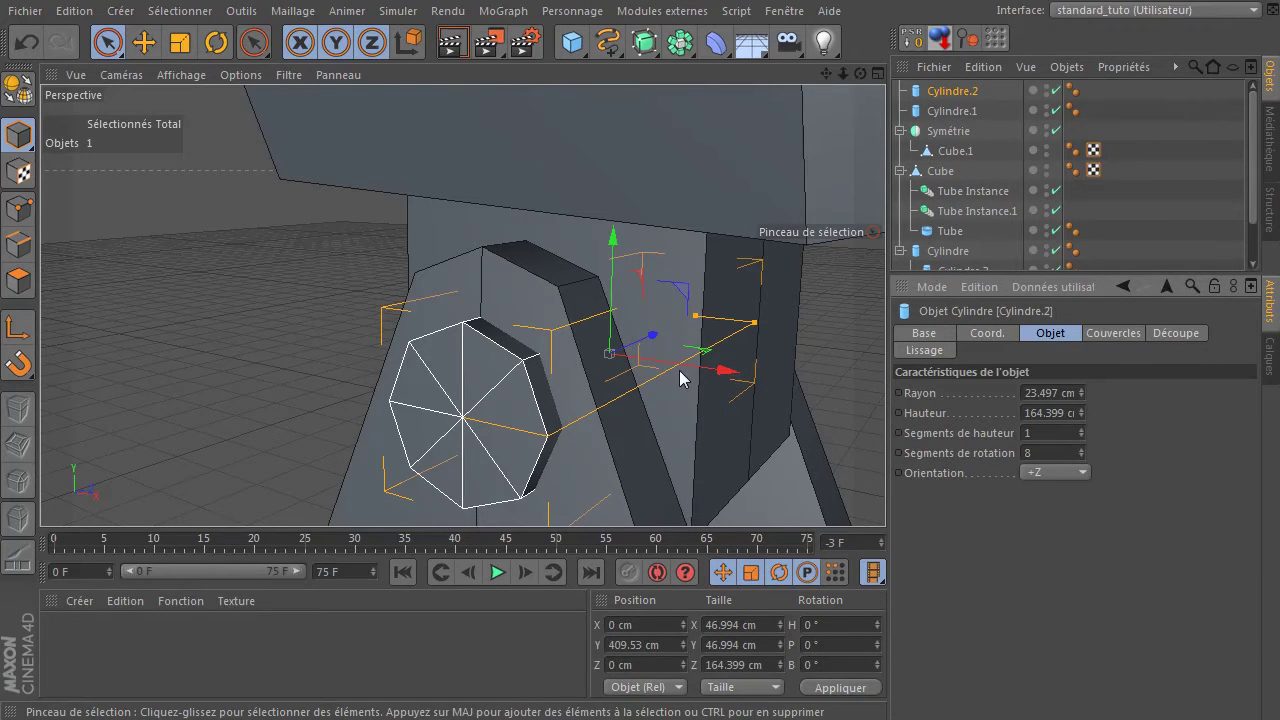
# - Duplicate the octagonal pivot cylinder and make one of the two longer and thinner so it protrudes from the other, then deselect
pyautogui.moveTo(860, 78); pyautogui.dragTo(650, 346)
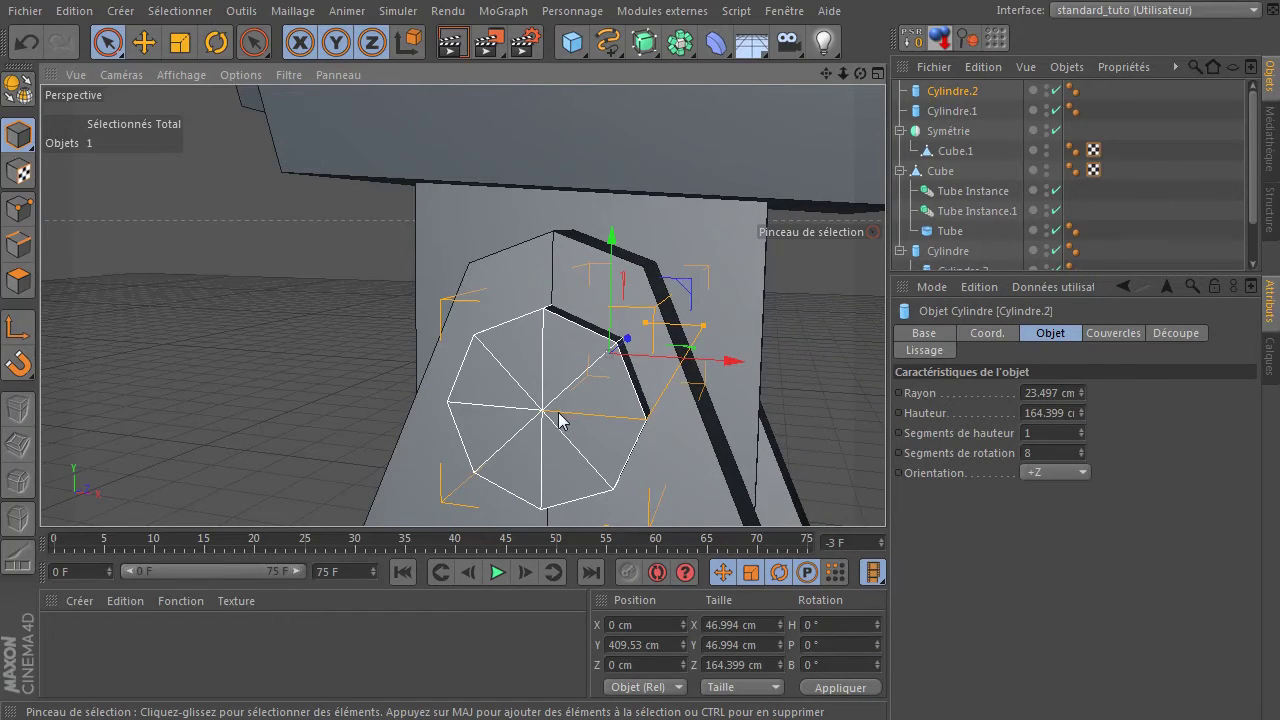
pyautogui.keyDown('ctrl'); pyautogui.click(932, 95); pyautogui.keyUp('ctrl')
pyautogui.keyDown('ctrl'); pyautogui.moveTo(931, 99); pyautogui.dragTo(932, 101); pyautogui.keyUp('ctrl')
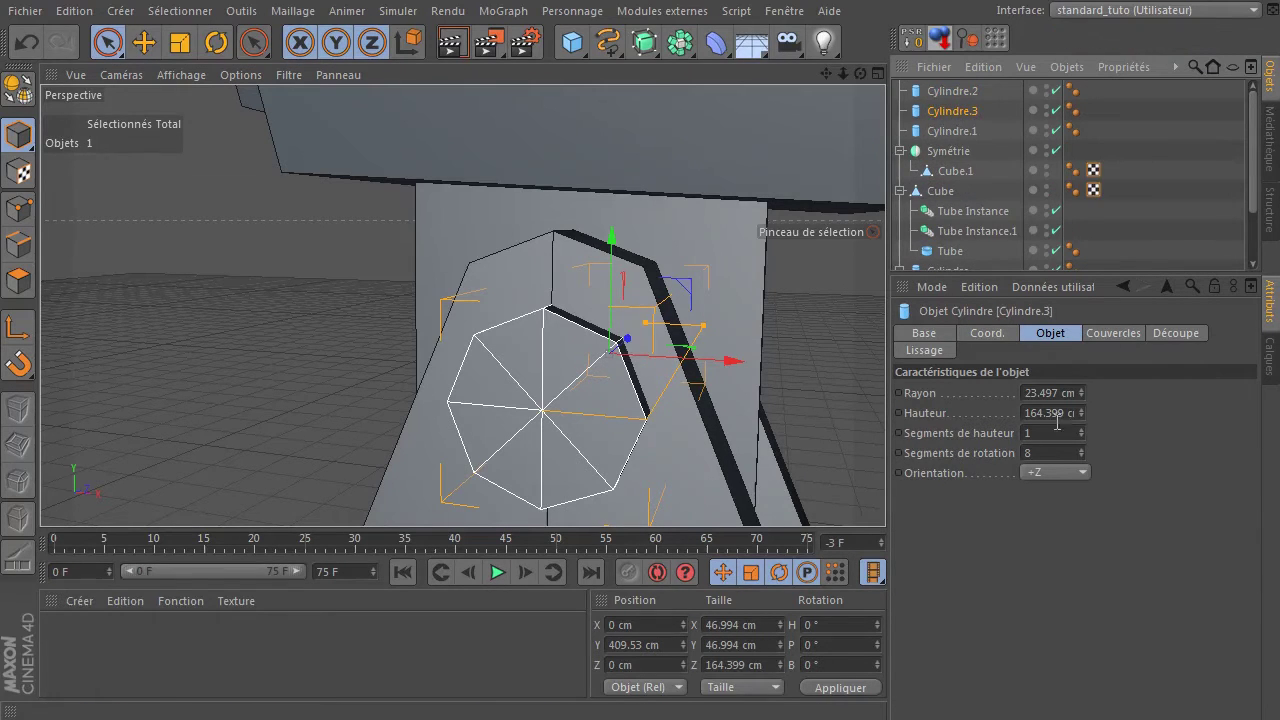
pyautogui.moveTo(1082, 412); pyautogui.dragTo(1081, 404)
pyautogui.moveTo(861, 74)
pyautogui.mouseDown()
pyautogui.moveTo(690, 66)
pyautogui.moveTo(882, 66)
pyautogui.mouseUp()
pyautogui.click(206, 212)
pyautogui.keyDown('ctrl'); pyautogui.scroll(-10, 244, 279); pyautogui.keyUp('ctrl')
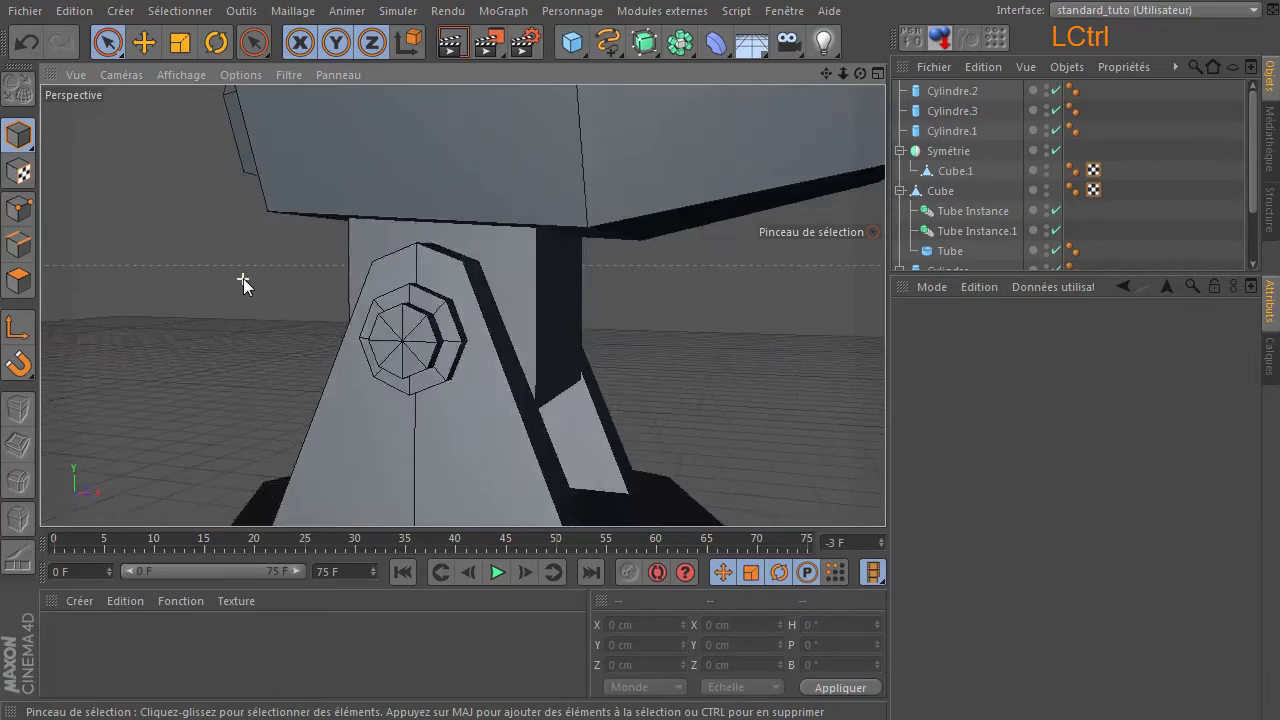
pyautogui.keyDown('ctrl'); pyautogui.scroll(-2, 461, 310); pyautogui.keyUp('ctrl')
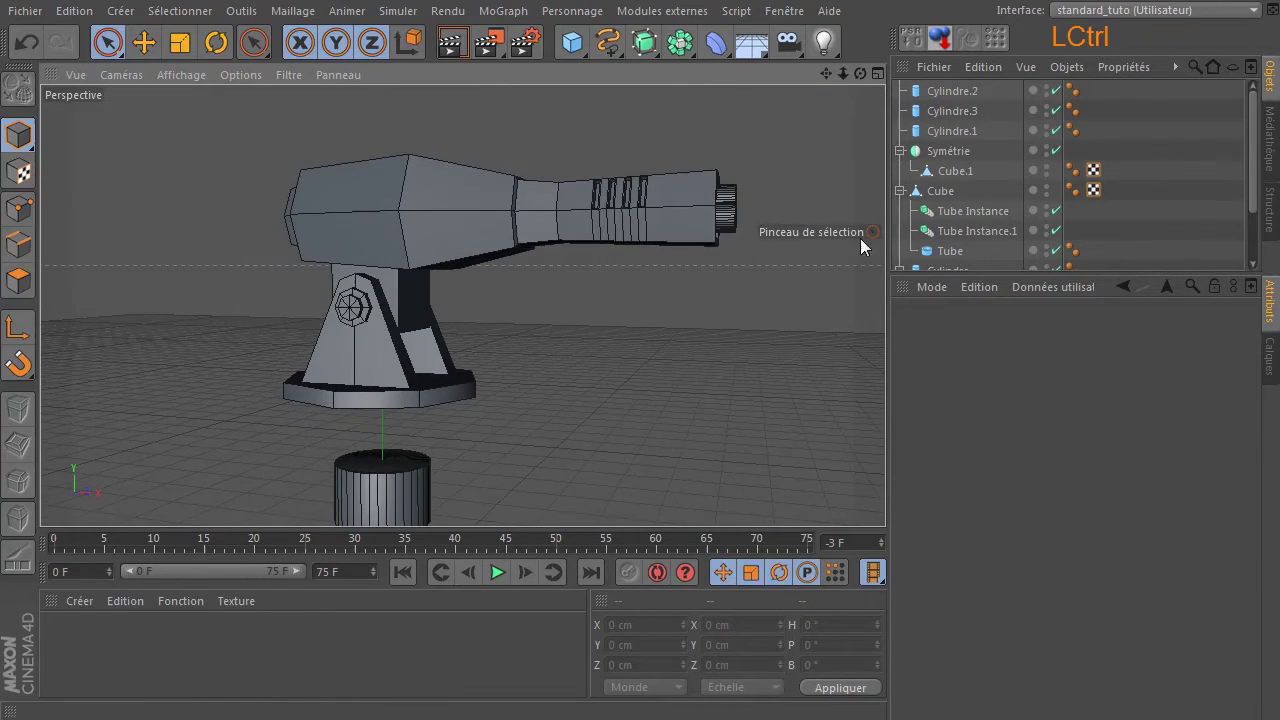
# - Parent the two pivot cylinders, the octagonal disc and the Symétrie object under the head's Cube object
pyautogui.click(948, 128)
pyautogui.click(948, 152)
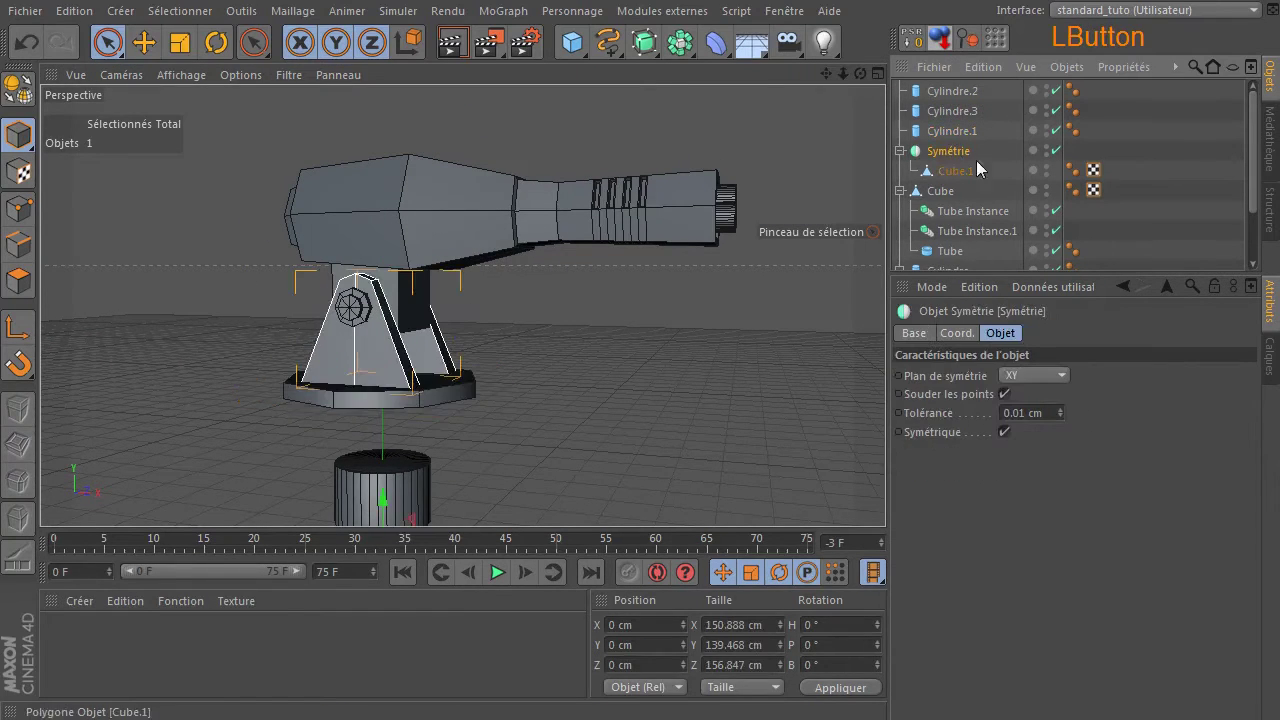
pyautogui.keyDown('shift'); pyautogui.click(959, 92); pyautogui.keyUp('shift')
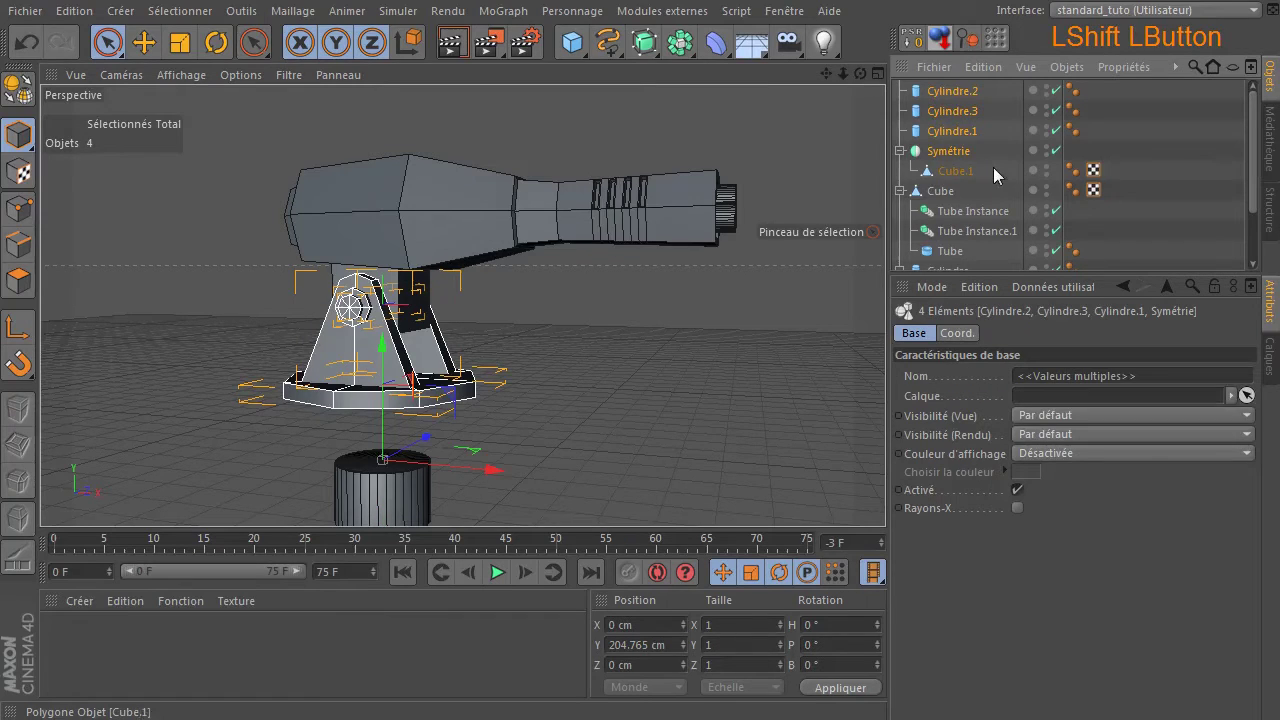
pyautogui.moveTo(940, 197); pyautogui.dragTo(940, 197)
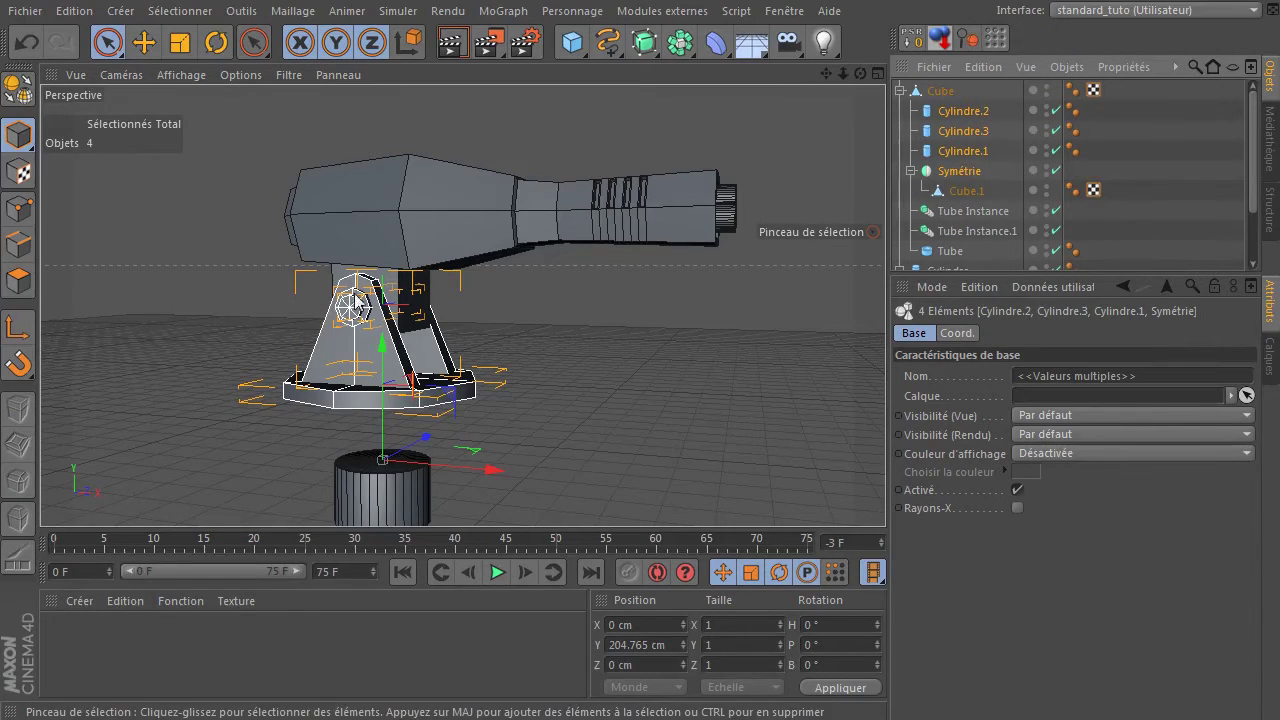
# - Lower the complete head assembly along Y to about 434.2 cm so its disc rests on the cylinder base
pyautogui.click(941, 95)
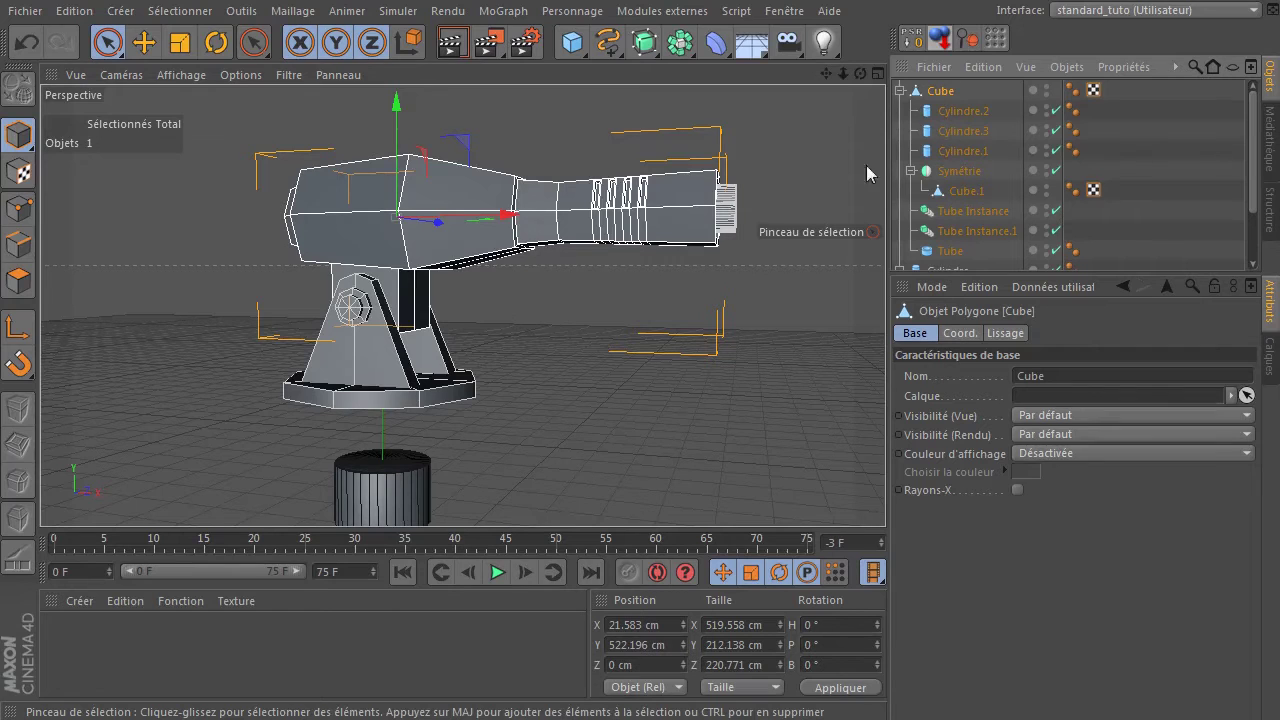
pyautogui.moveTo(828, 75); pyautogui.dragTo(513, 178)
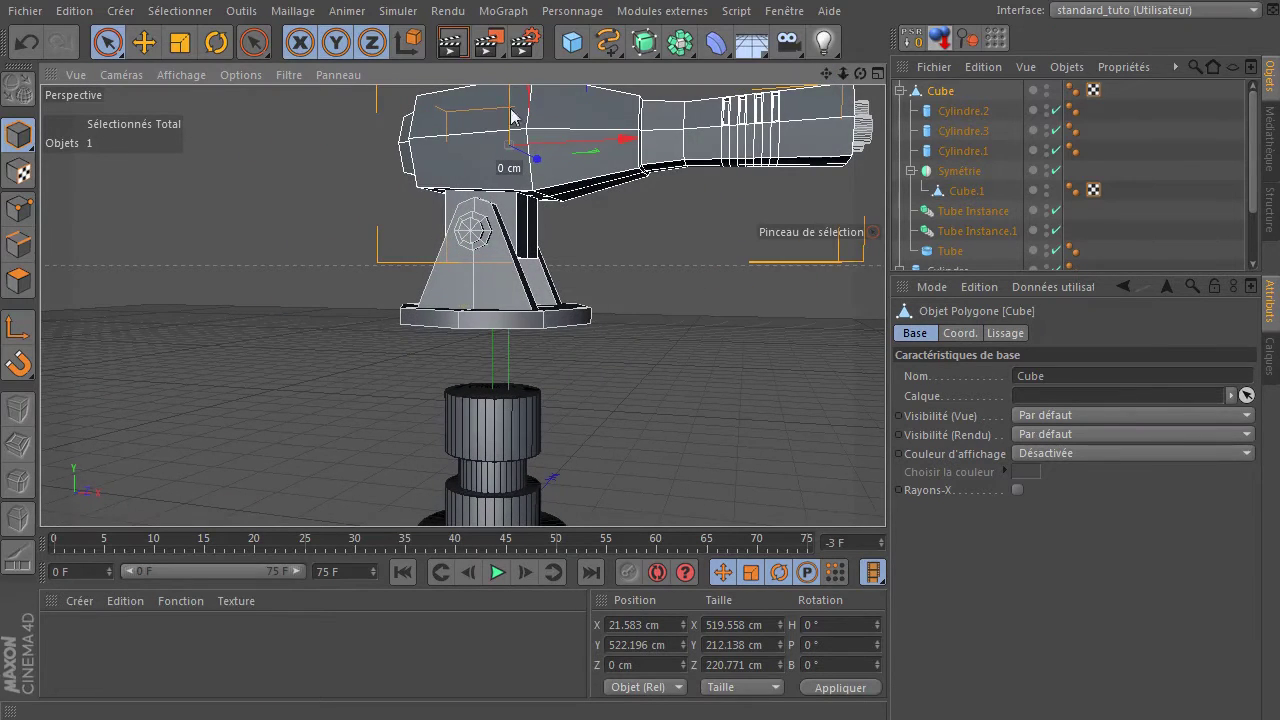
pyautogui.moveTo(843, 75); pyautogui.dragTo(1003, 75)
pyautogui.scroll(-5, 462, 305)
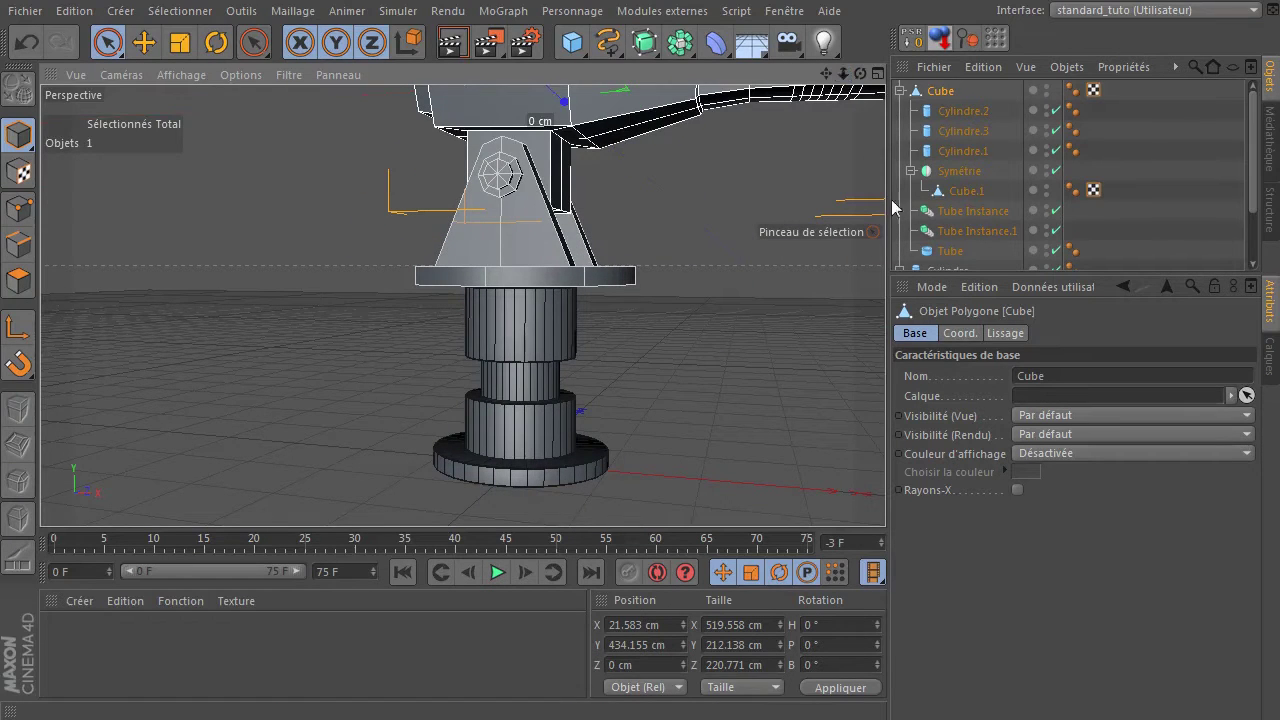
pyautogui.scroll(-2, 967, 203)
# - Scale up the whole cylinder base uniformly until its bottom disc is about 389.8 cm wide
pyautogui.click(944, 201)
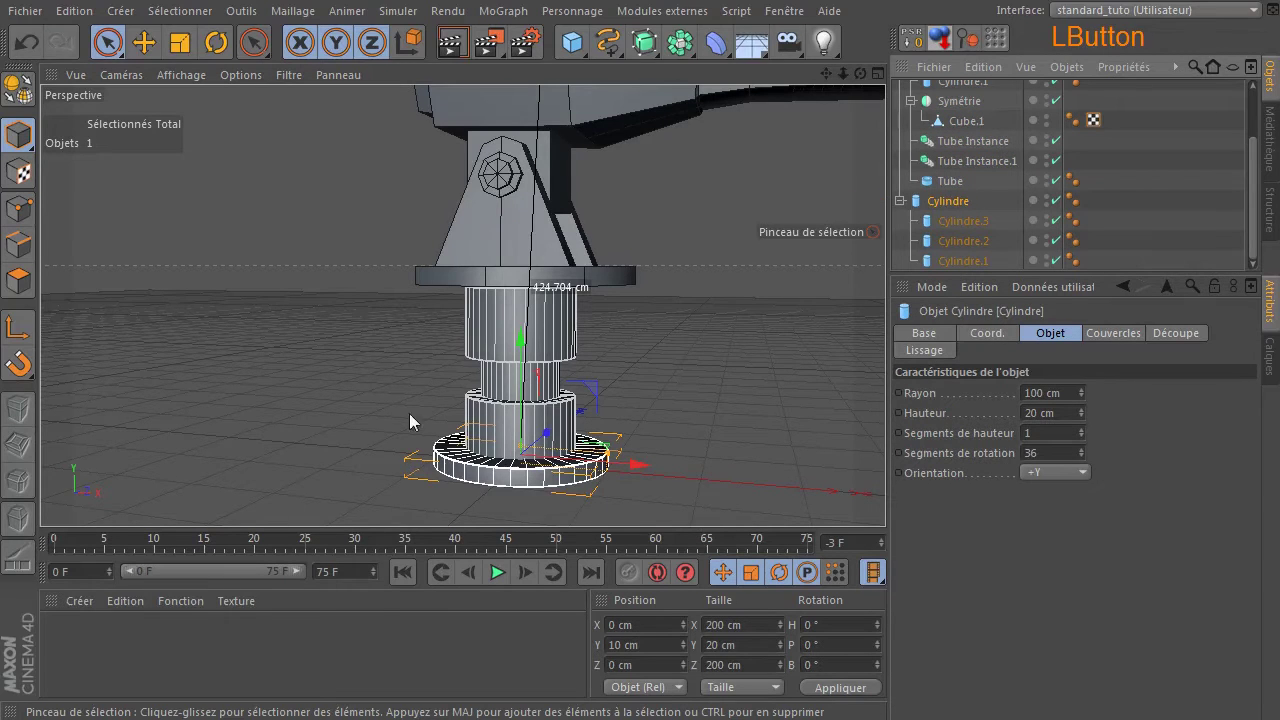
pyautogui.moveTo(662, 318); pyautogui.dragTo(957, 290)
pyautogui.scroll(-5, 460, 446)
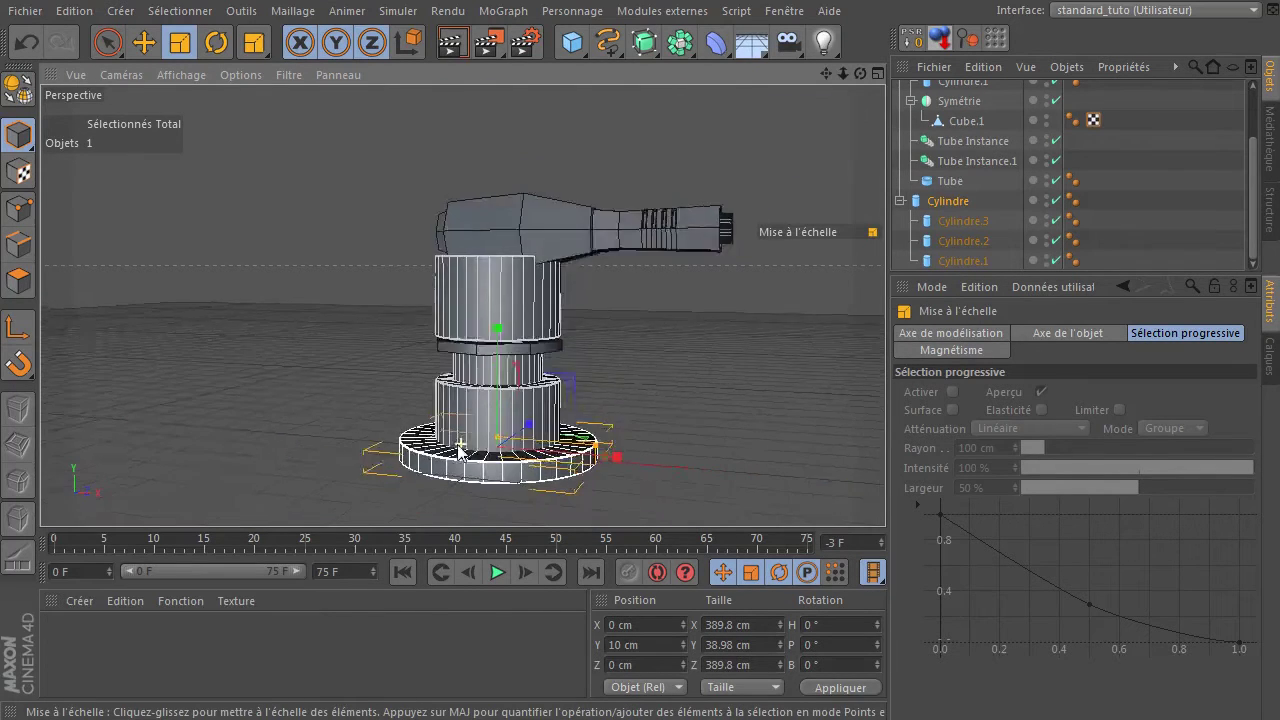
pyautogui.scroll(-2, 460, 446)
pyautogui.scroll(2, 944, 176)
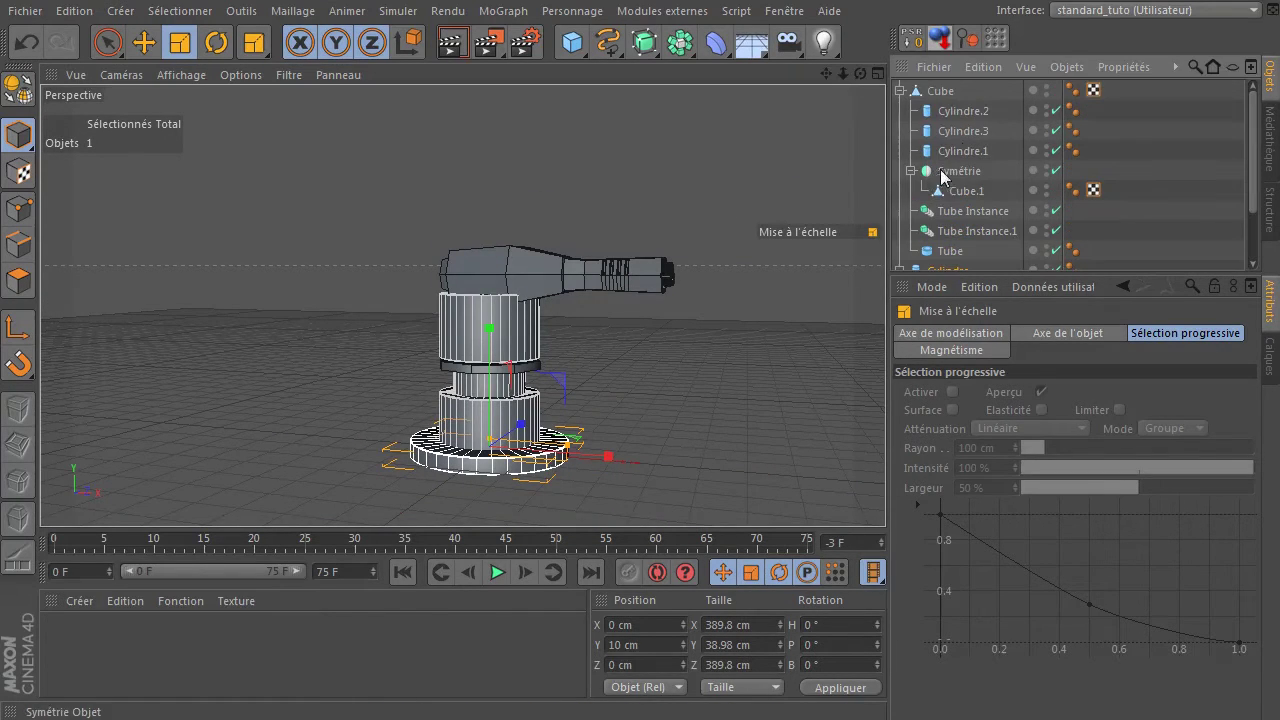
# - Raise the head assembly along Y to about 616.2 cm so its disc sits on top of the enlarged base
pyautogui.click(941, 92)
pyautogui.press('e')
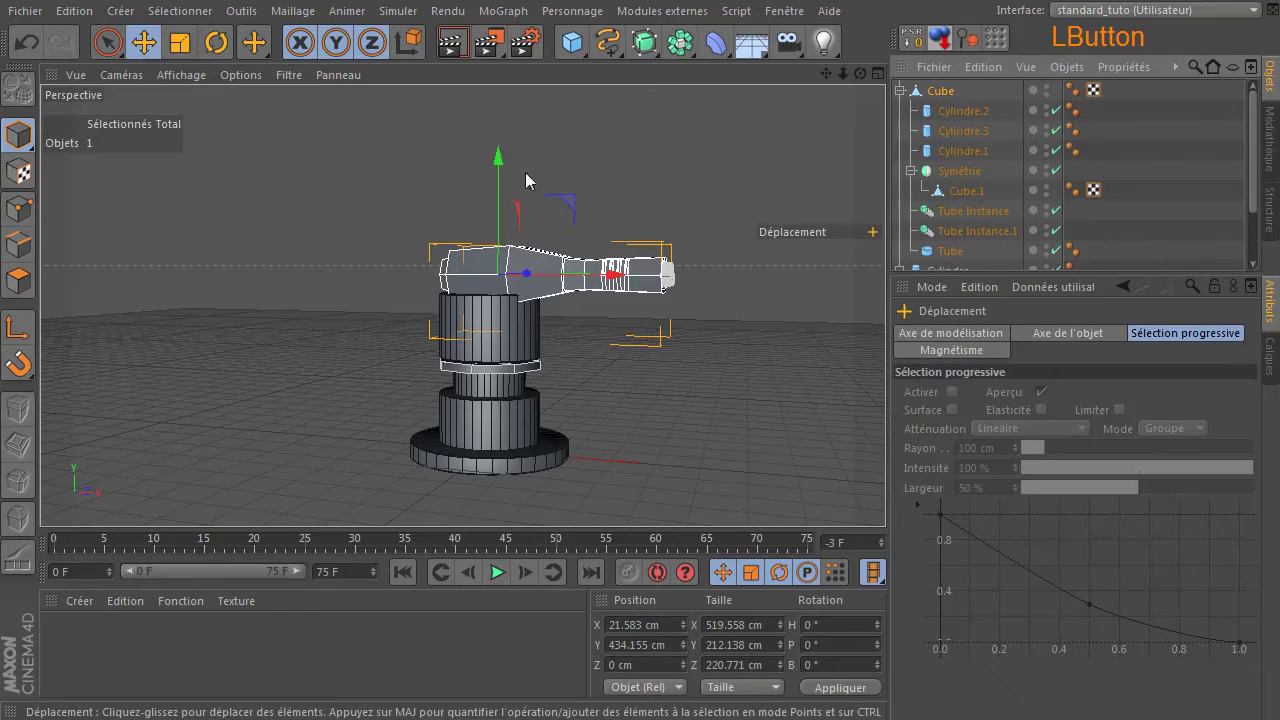
pyautogui.moveTo(500, 165); pyautogui.dragTo(500, 79)
pyautogui.moveTo(508, 232)
pyautogui.mouseDown()
pyautogui.moveTo(508, 212)
pyautogui.moveTo(510, 240)
pyautogui.mouseUp()
pyautogui.scroll(4, 457, 343)
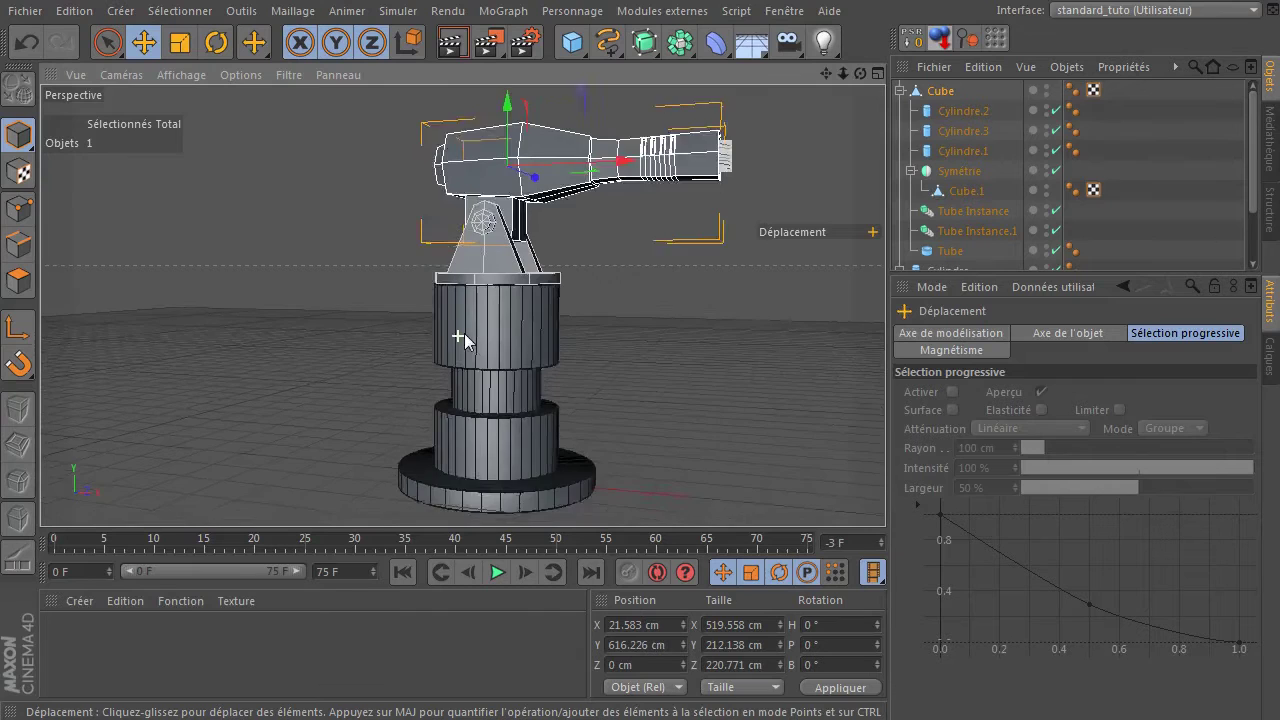
# - Delete the two upper cylinders of the supporting column and lower the turret assembly onto the remaining cylinder
pyautogui.click(511, 393)
pyautogui.keyDown('shift'); pyautogui.click(545, 340); pyautogui.keyUp('shift')
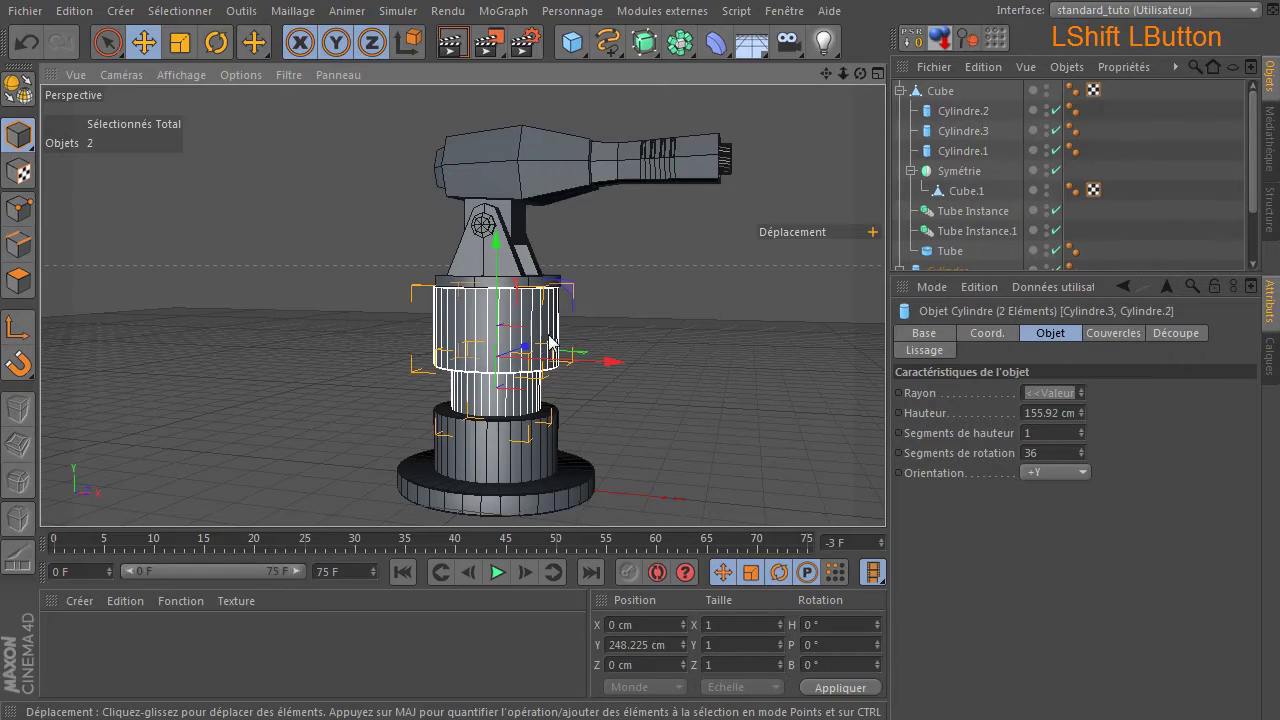
pyautogui.press('Delete')
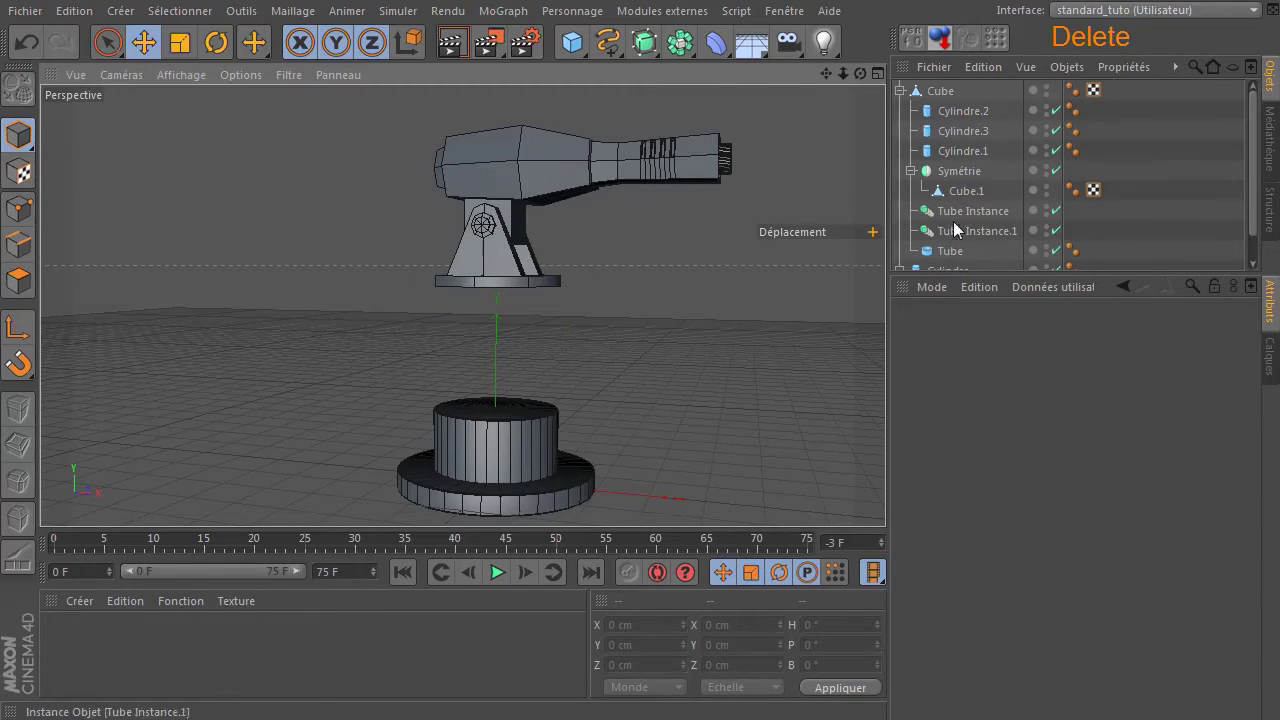
pyautogui.click(939, 91)
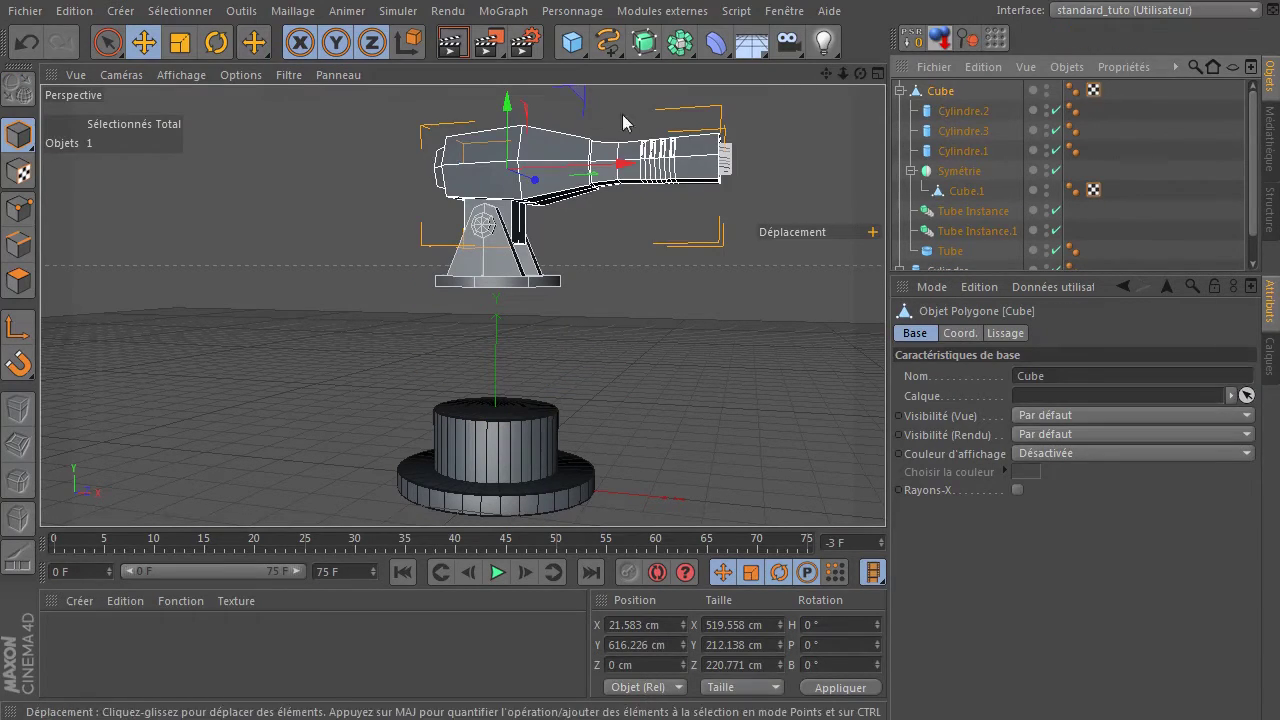
pyautogui.moveTo(510, 104); pyautogui.dragTo(530, 220)
# - Delete the last column cylinder and lower the turret assembly onto the round base disc
pyautogui.click(475, 462)
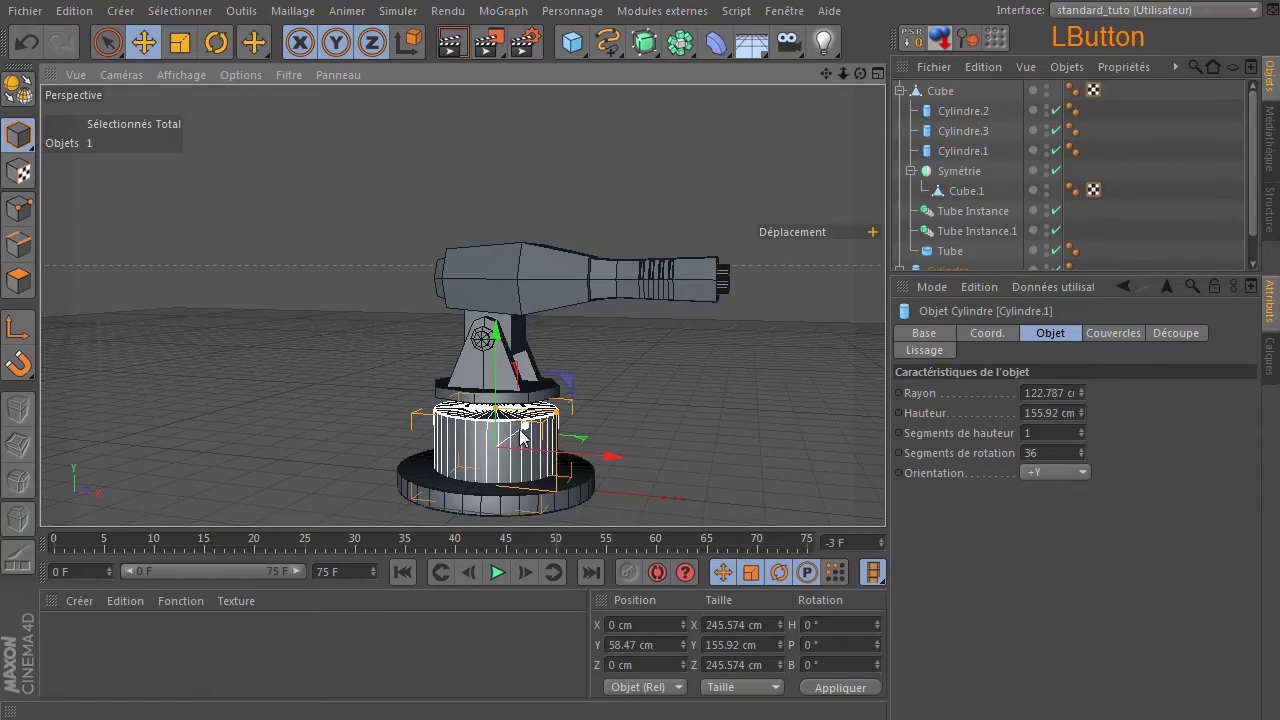
pyautogui.press('Delete')
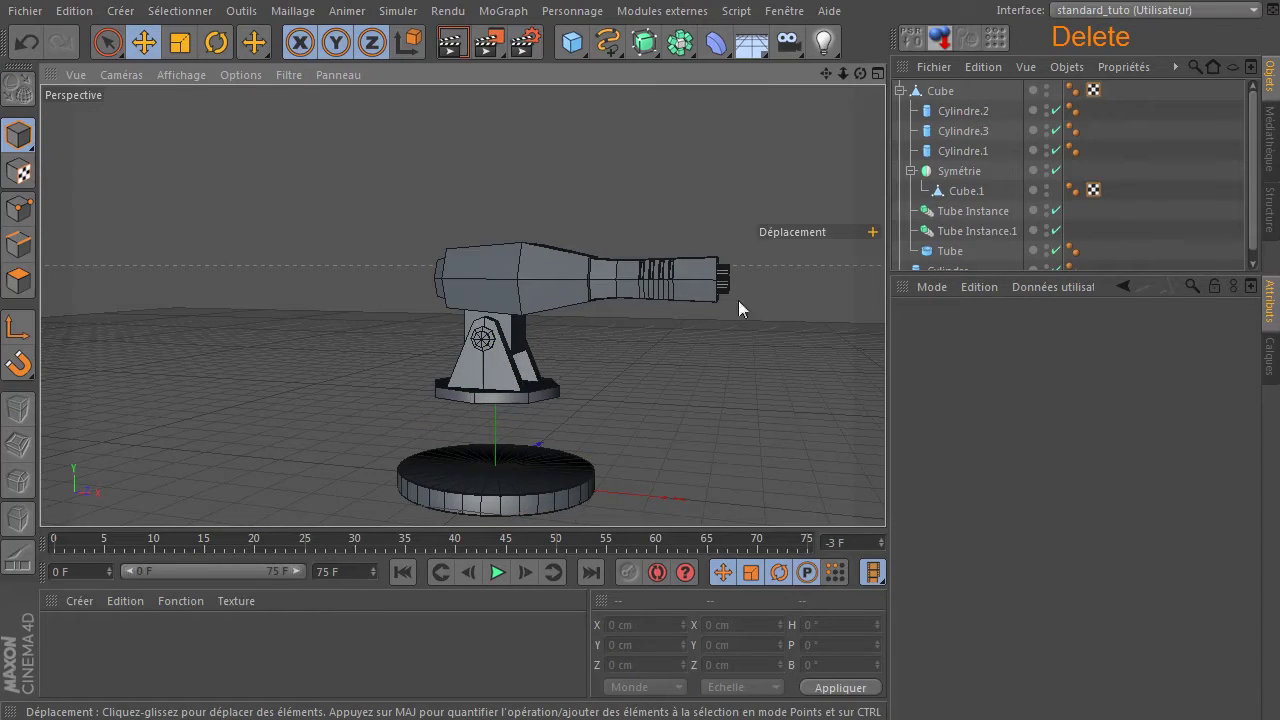
pyautogui.click(940, 91)
pyautogui.moveTo(506, 172); pyautogui.dragTo(478, 249)
pyautogui.click(611, 198)
# - Add a cube of about 200 × 94 × 100 cm and place it beside the turret body at about Y 197, Z -174 cm
pyautogui.moveTo(827, 73); pyautogui.dragTo(860, 73)
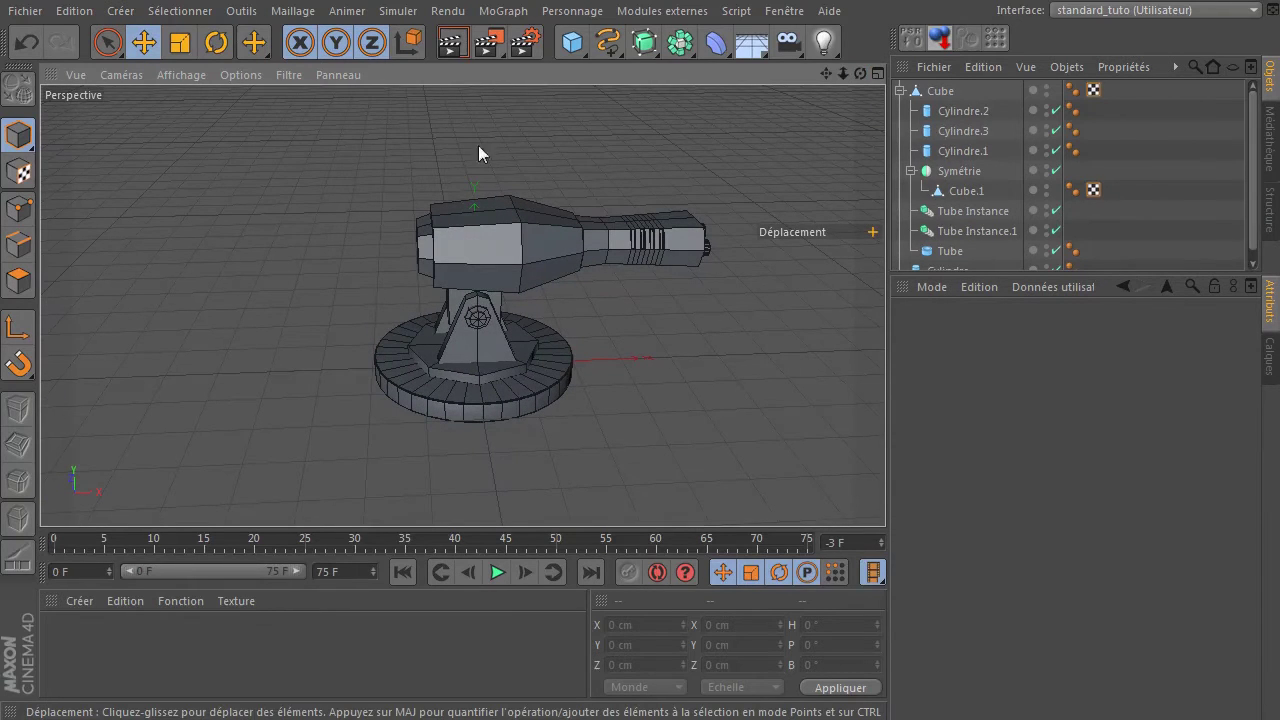
pyautogui.moveTo(858, 73); pyautogui.dragTo(858, 73)
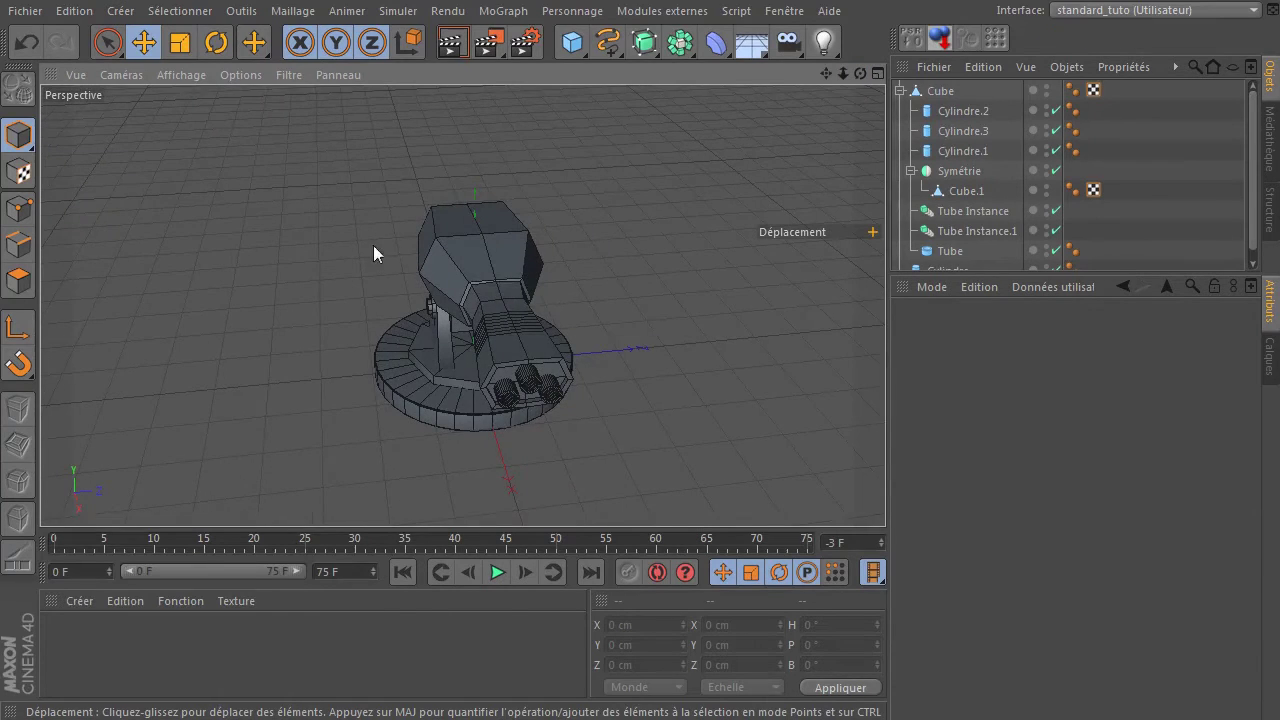
pyautogui.scroll(3, 394, 246)
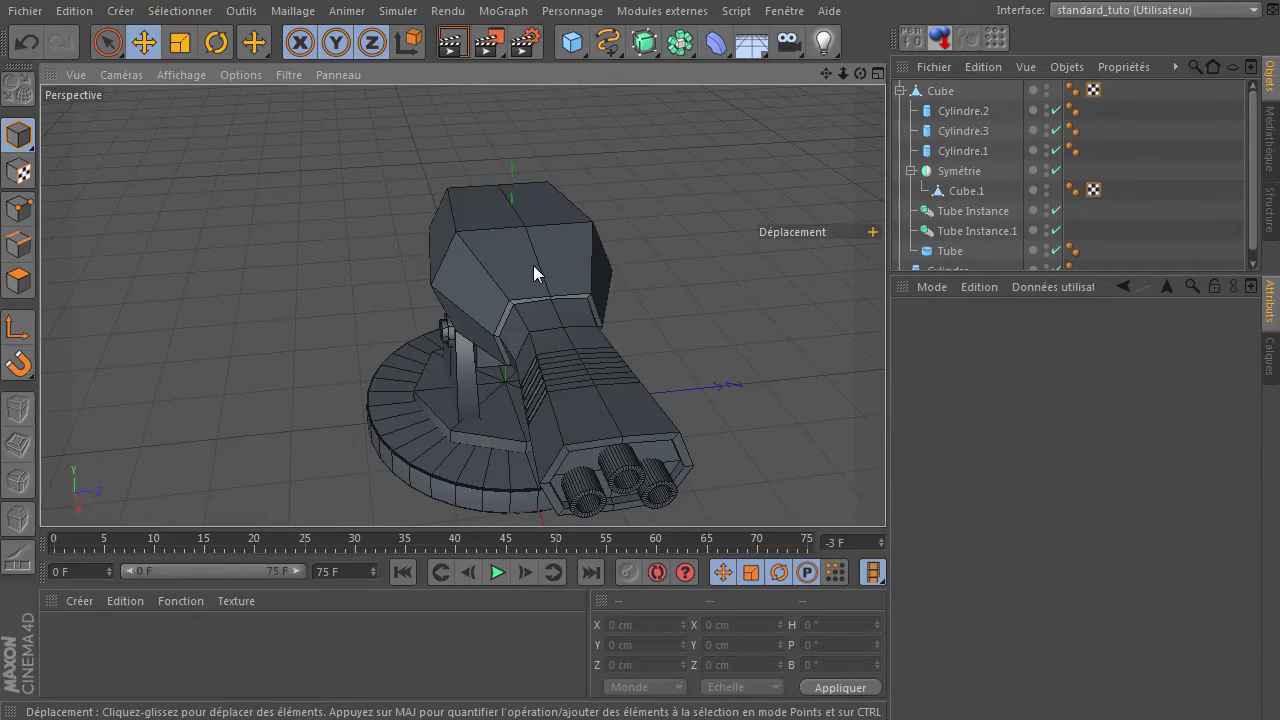
pyautogui.moveTo(576, 55); pyautogui.dragTo(819, 71)
pyautogui.moveTo(505, 322); pyautogui.dragTo(516, 100)
pyautogui.moveTo(589, 240); pyautogui.dragTo(551, 249)
pyautogui.moveTo(514, 172); pyautogui.dragTo(509, 207)
pyautogui.moveTo(614, 234); pyautogui.dragTo(474, 261)
pyautogui.moveTo(363, 137); pyautogui.dragTo(362, 207)
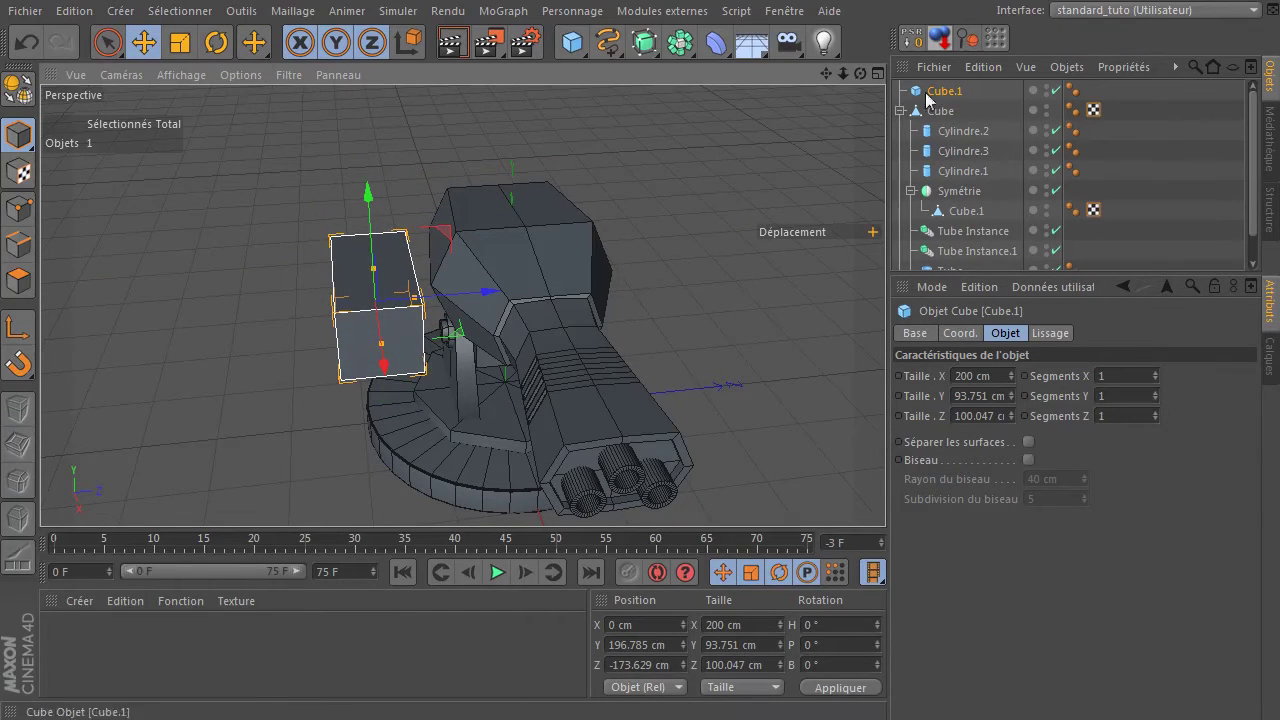
# - Shorten the cube to about 175 cm in X and bevel its edges with a 1 cm radius and 3 subdivisions
pyautogui.moveTo(858, 75); pyautogui.dragTo(1080, 20)
pyautogui.moveTo(452, 304)
pyautogui.mouseDown()
pyautogui.moveTo(424, 320)
pyautogui.moveTo(444, 320)
pyautogui.mouseUp()
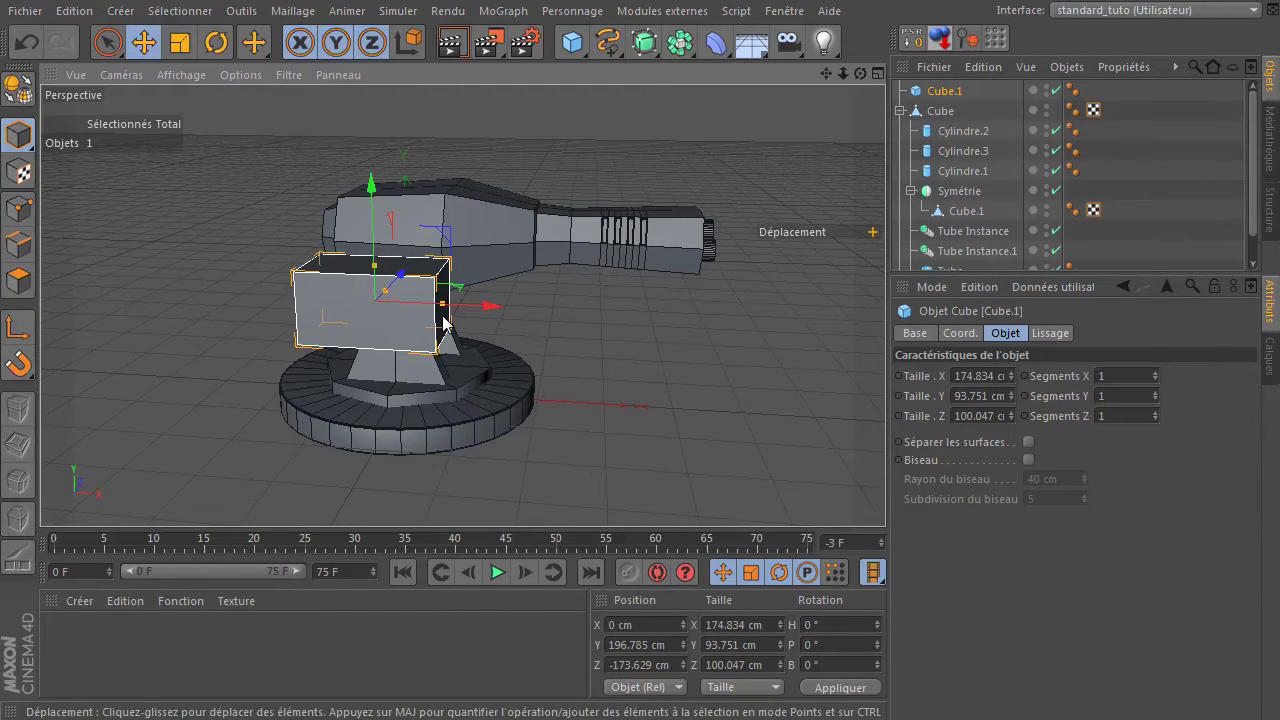
pyautogui.moveTo(862, 76); pyautogui.dragTo(255, 133)
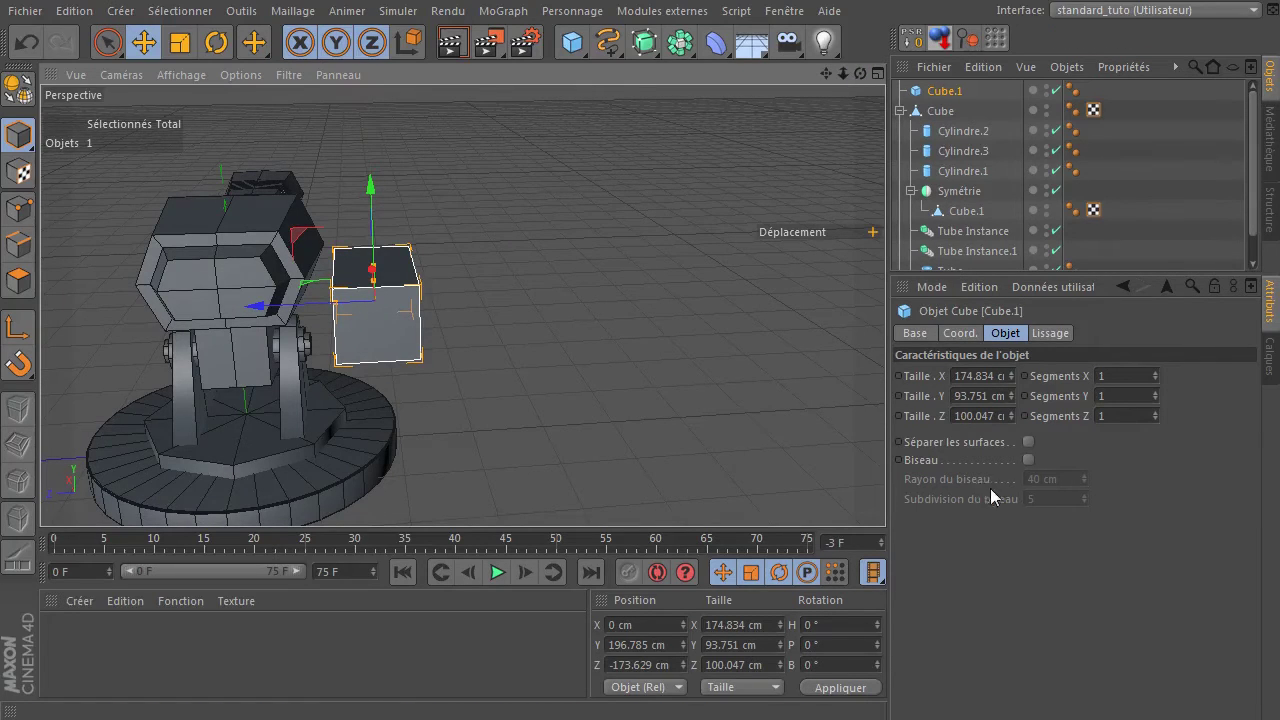
pyautogui.click(1028, 459)
pyautogui.press('Tab')
pyautogui.write('1')
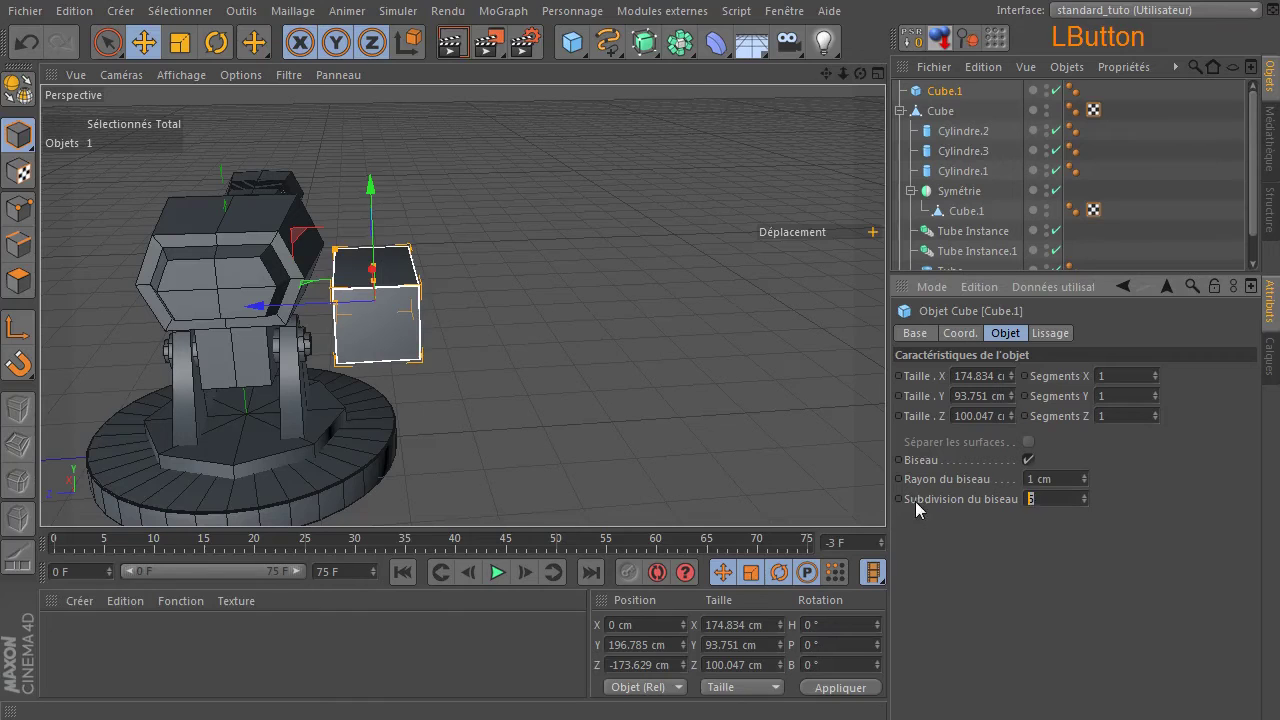
pyautogui.click(1010, 538)
pyautogui.click(690, 473)
pyautogui.click(371, 283)
# - Tilt the beveled cube about 24° in pitch and shift it slightly toward the turret
pyautogui.click(217, 43)
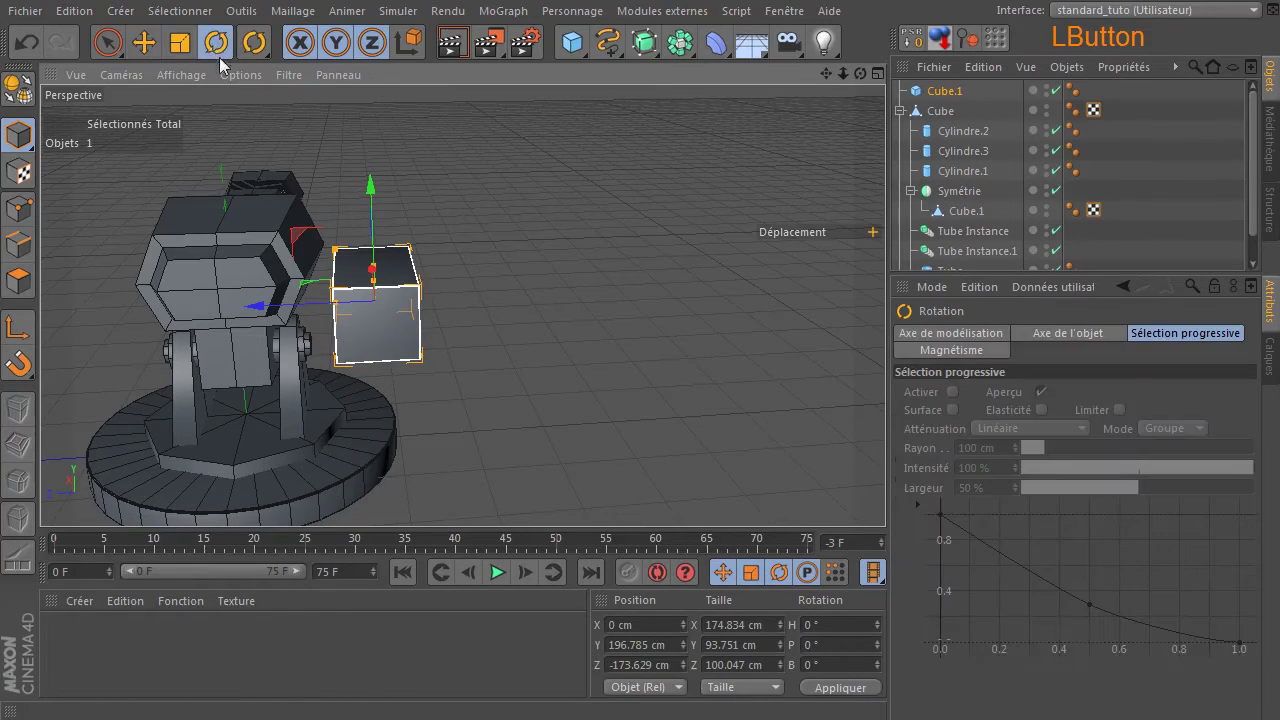
pyautogui.moveTo(430, 256); pyautogui.dragTo(441, 284)
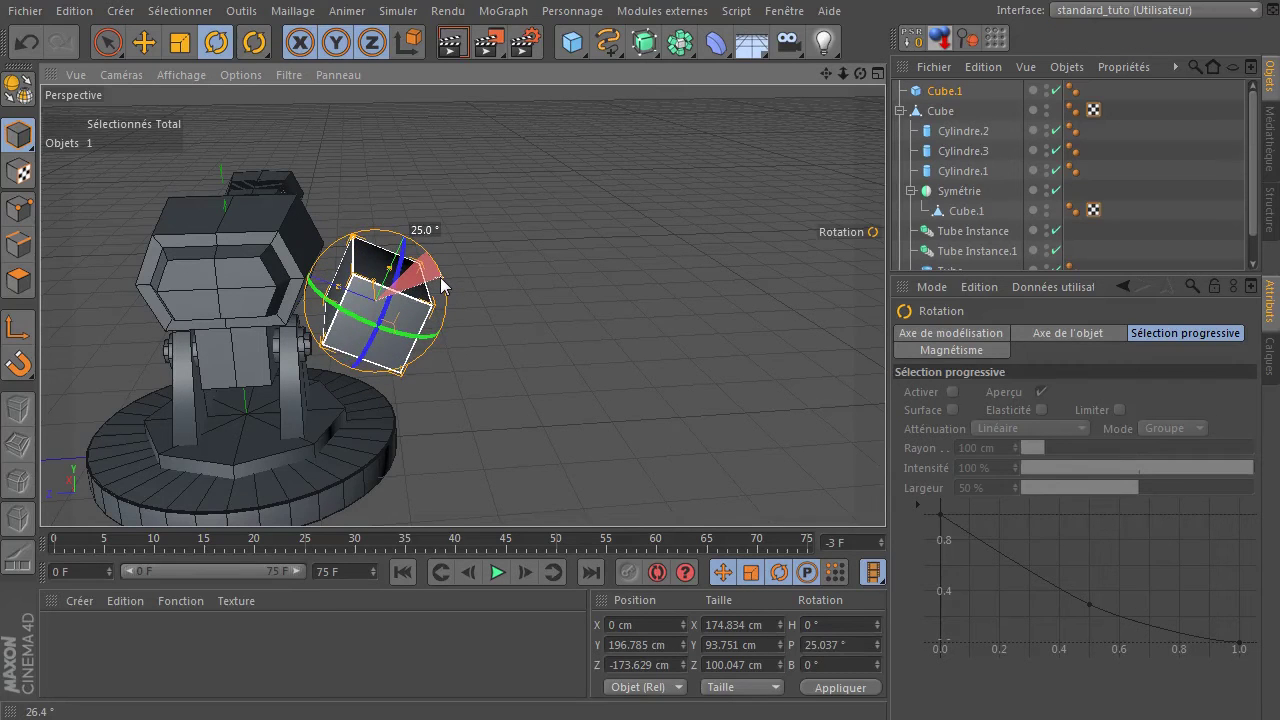
pyautogui.click(144, 43)
pyautogui.moveTo(425, 197); pyautogui.dragTo(372, 305)
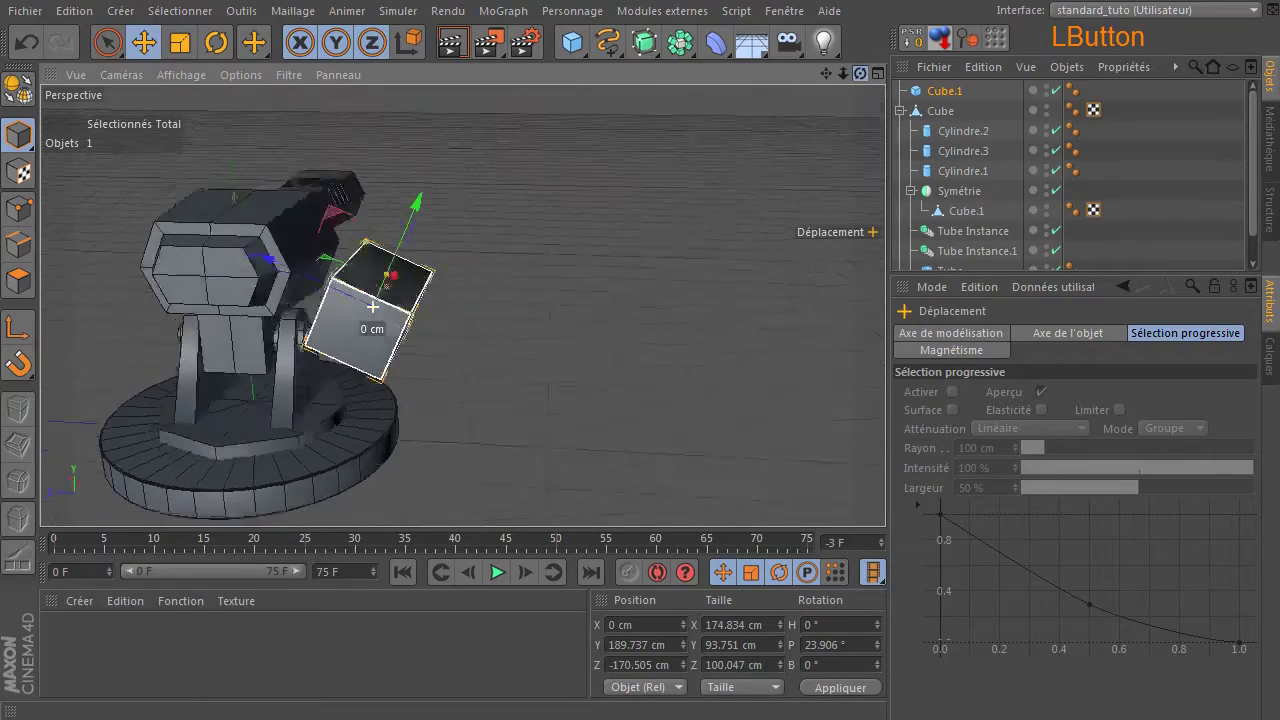
# - Shrink the tilted box to about 143 × 63 × 67 cm and move it closer to the turret body, to about Z -149 cm
pyautogui.moveTo(861, 73); pyautogui.dragTo(845, 87)
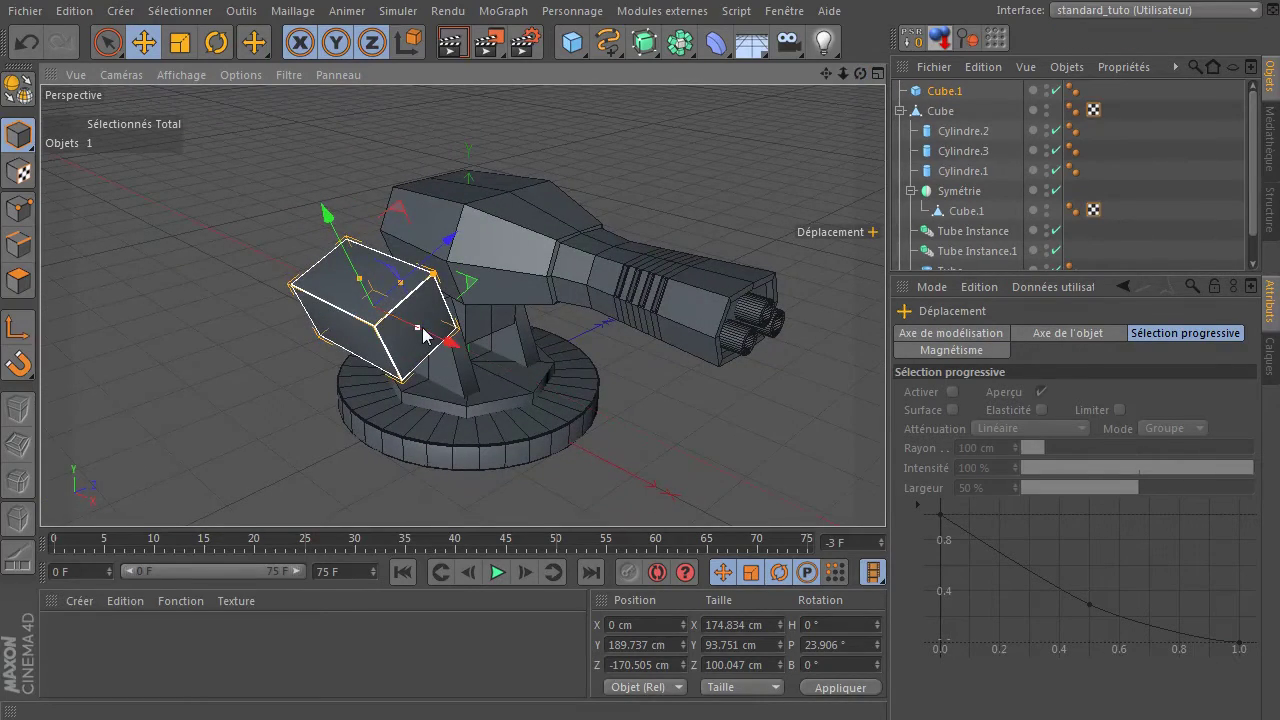
pyautogui.moveTo(425, 335); pyautogui.dragTo(410, 340)
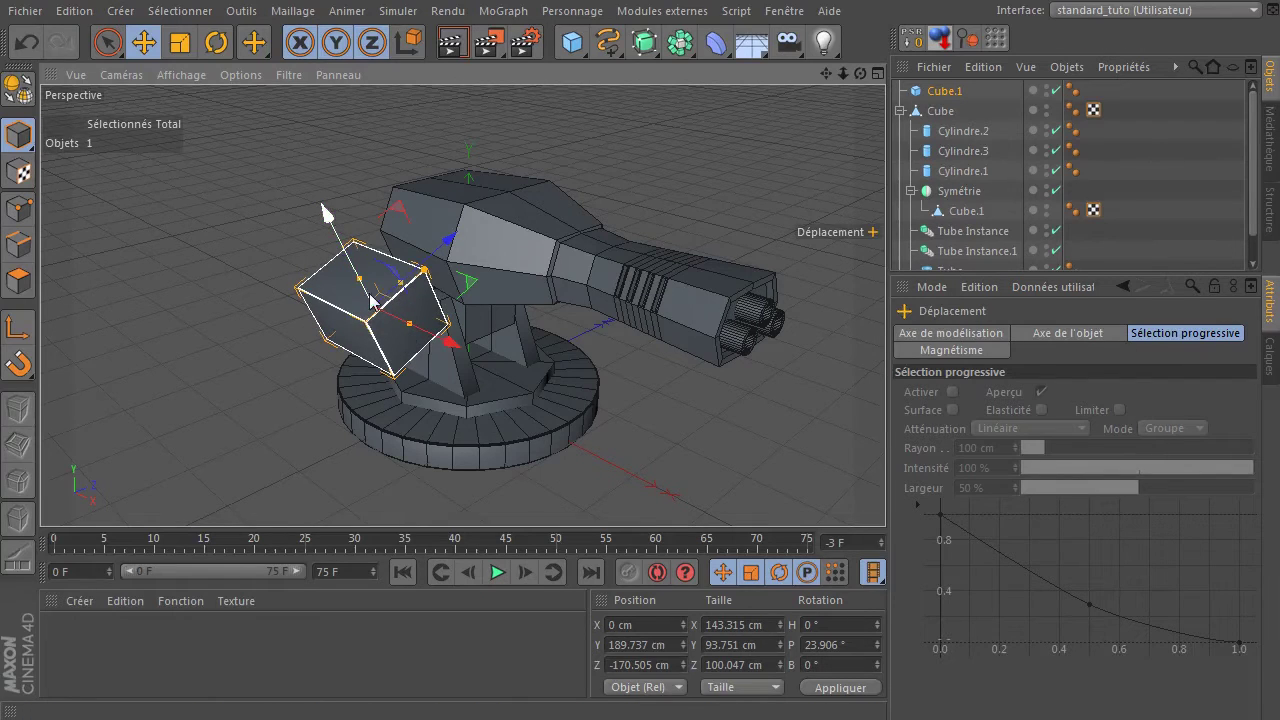
pyautogui.moveTo(360, 289); pyautogui.dragTo(395, 298)
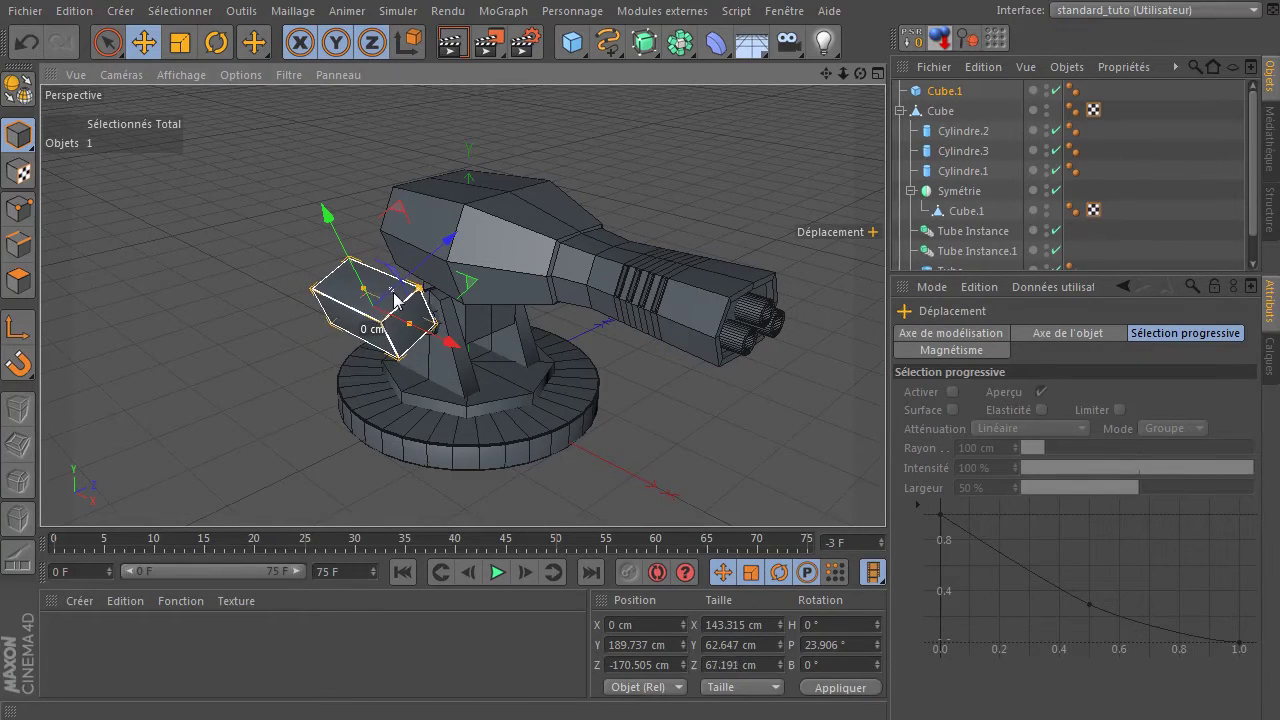
pyautogui.moveTo(458, 253); pyautogui.dragTo(473, 233)
# - Duplicate the tilted box and turn off the bevel on the copy
pyautogui.moveTo(860, 73); pyautogui.dragTo(540, 292)
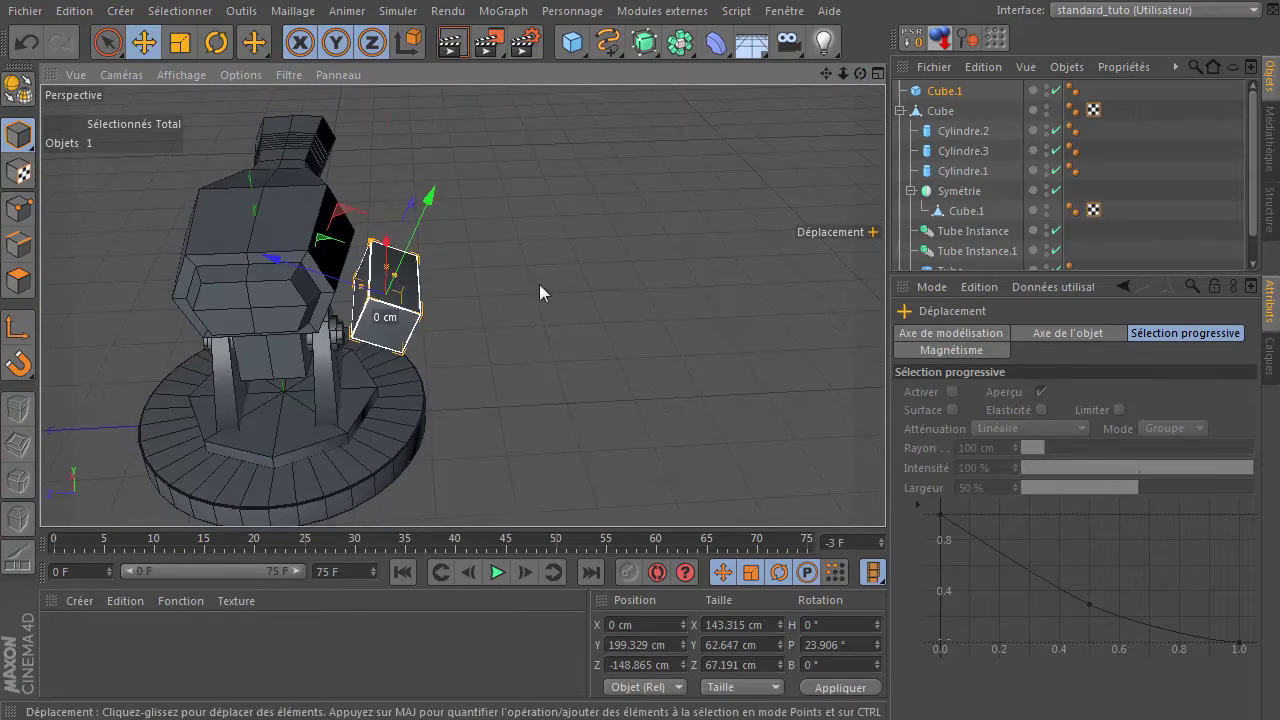
pyautogui.scroll(5, 327, 284)
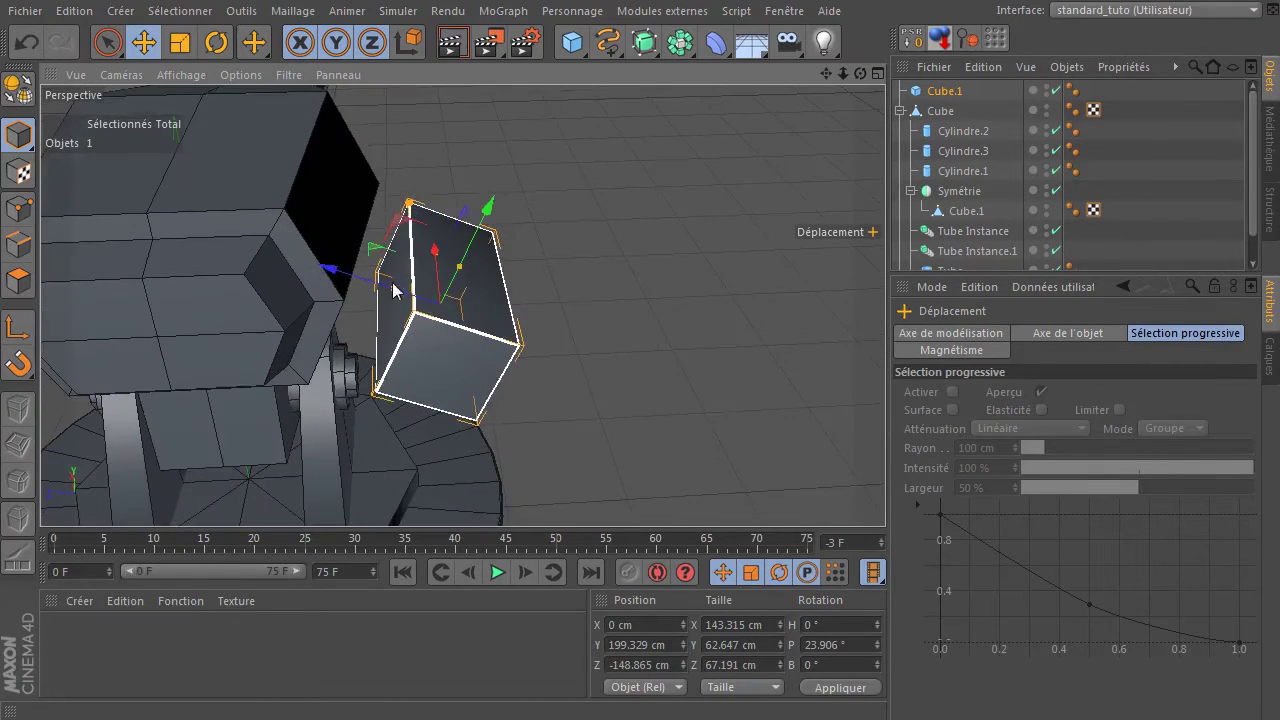
pyautogui.keyDown('ctrl'); pyautogui.moveTo(953, 97); pyautogui.dragTo(955, 109); pyautogui.keyUp('ctrl')
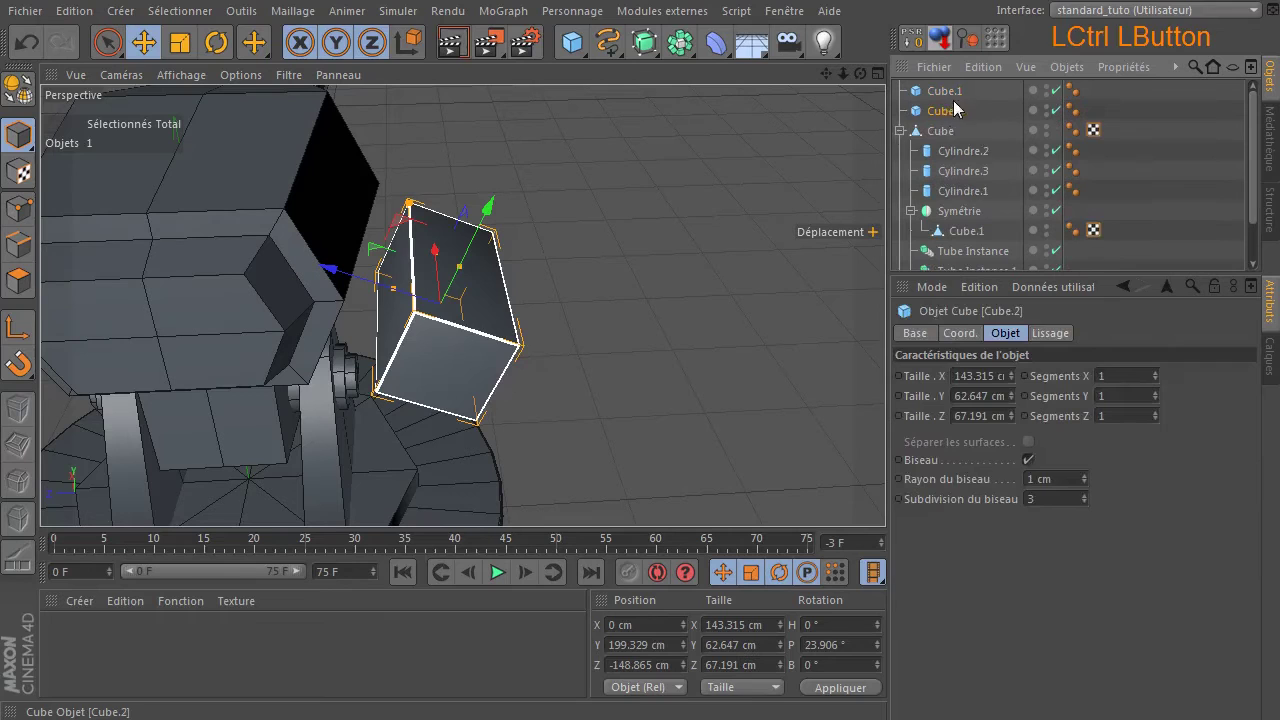
pyautogui.click(1028, 459)
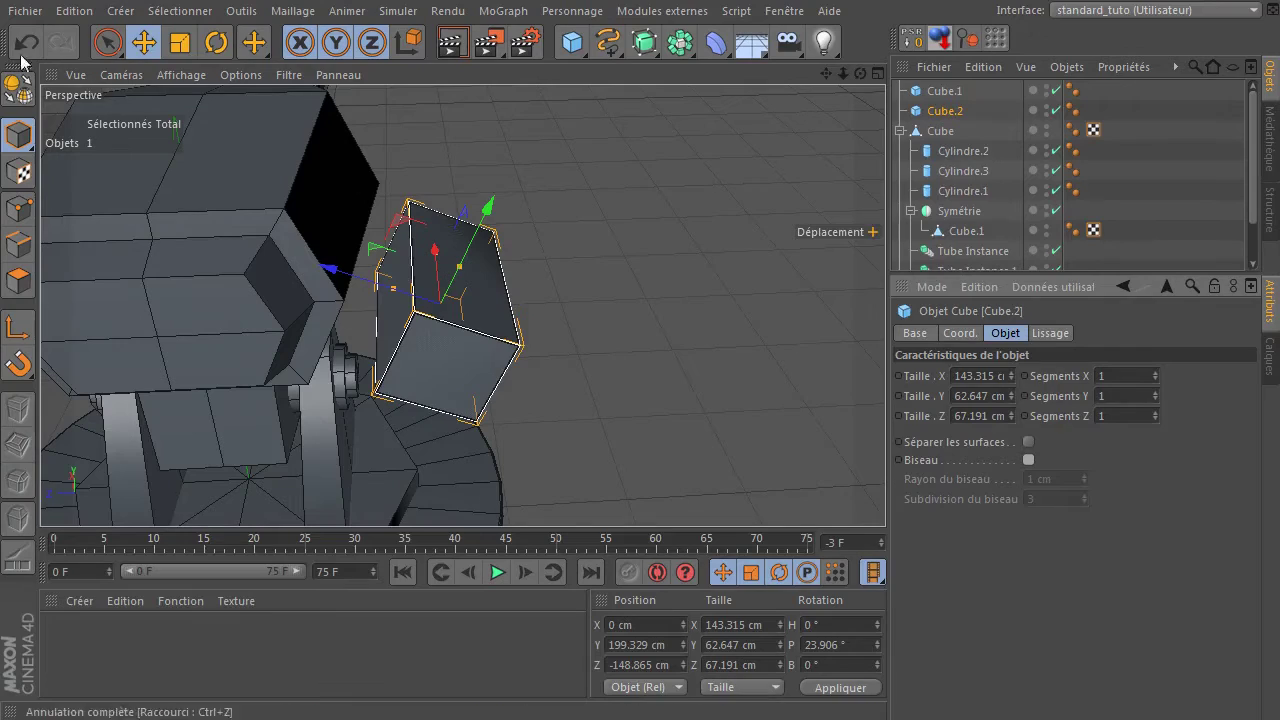
pyautogui.click(103, 44)
# - Reduce the copy to about 107 cm in X and 29 cm in Y, and move it inward to bridge box and turret body
pyautogui.moveTo(862, 75); pyautogui.dragTo(540, 108)
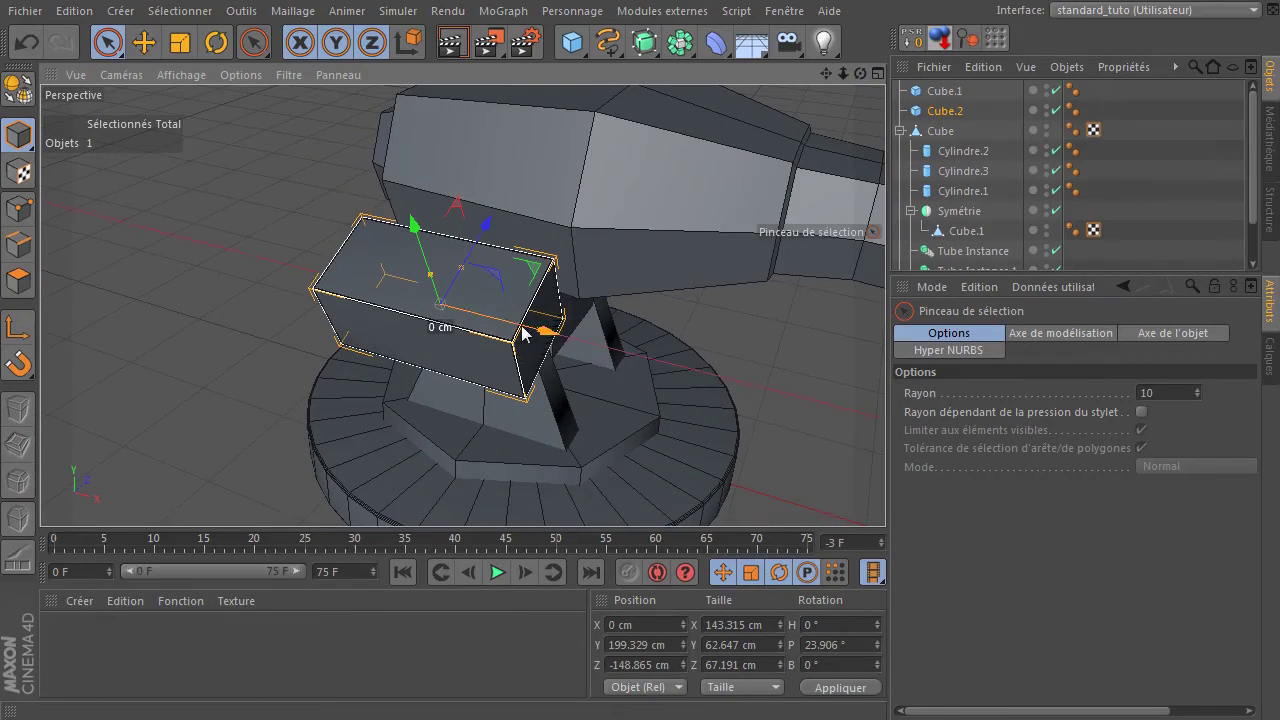
pyautogui.moveTo(540, 334); pyautogui.dragTo(533, 336)
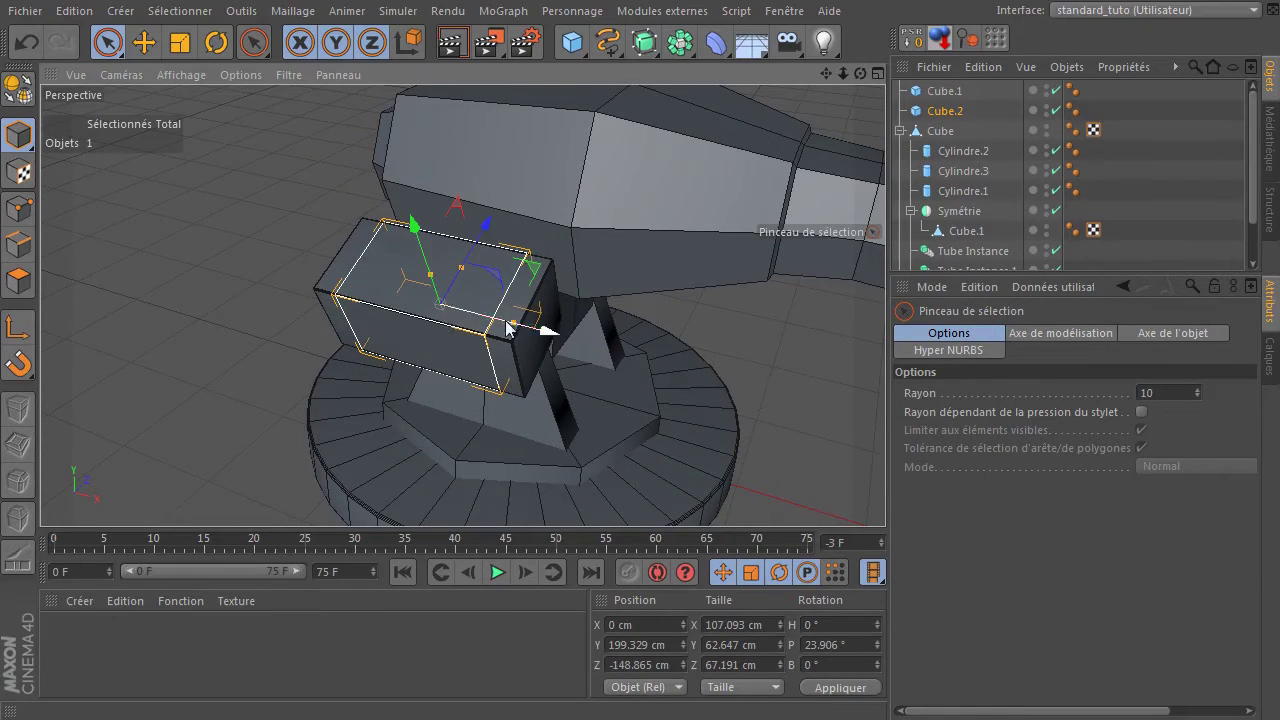
pyautogui.moveTo(430, 281); pyautogui.dragTo(434, 293)
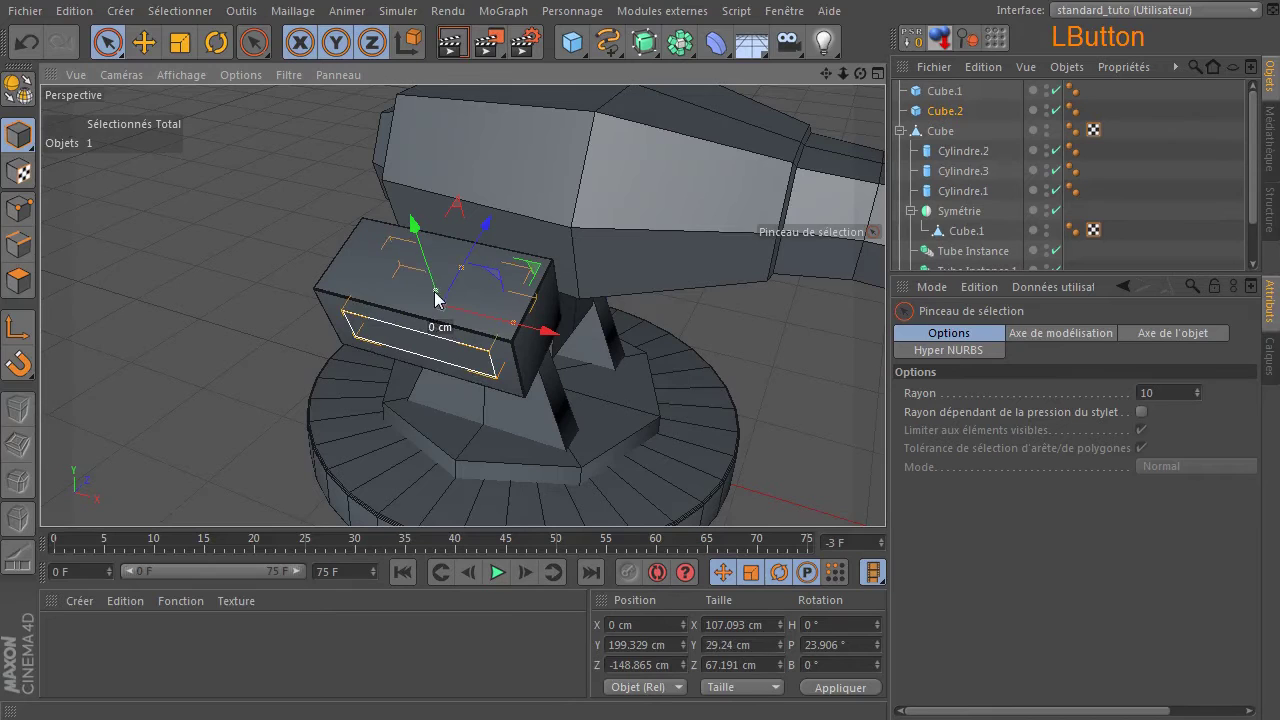
pyautogui.moveTo(486, 223); pyautogui.dragTo(510, 200)
pyautogui.moveTo(861, 71); pyautogui.dragTo(465, 265)
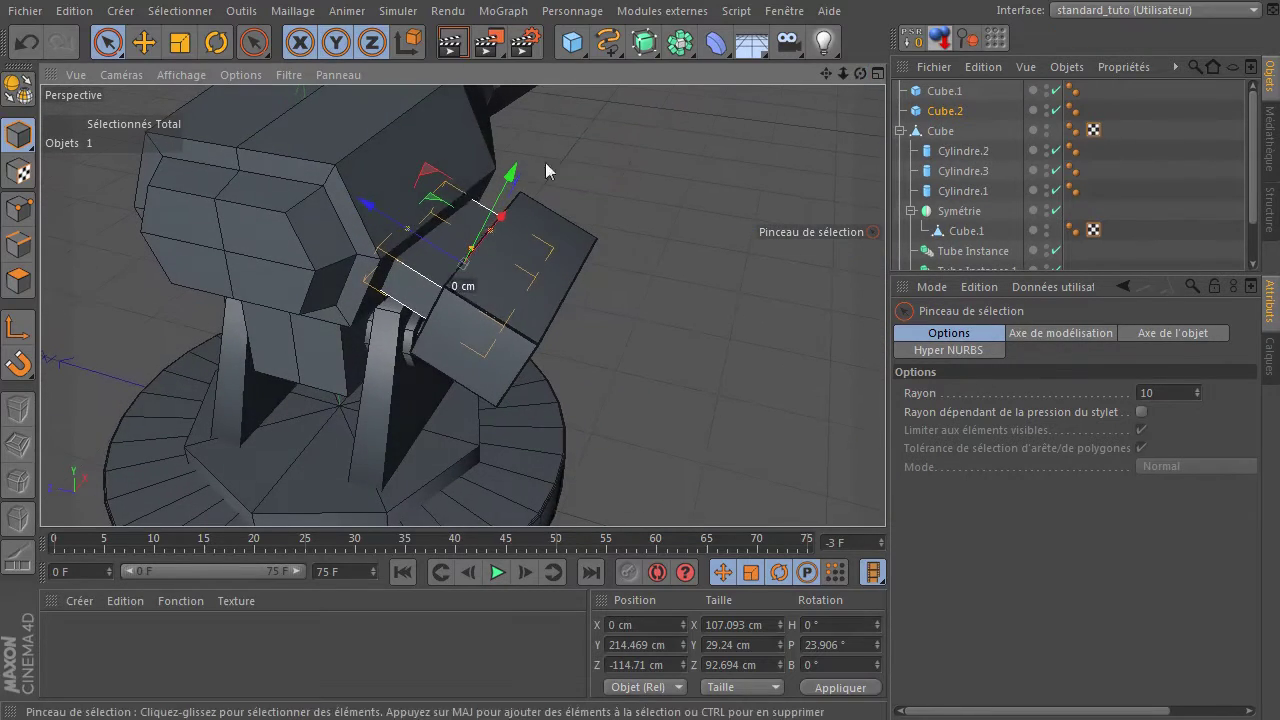
# - Duplicate the connecting block and slide the copy into the outer face of the side box, at about Z -168 cm
pyautogui.click(689, 216)
pyautogui.moveTo(843, 70); pyautogui.dragTo(856, 76)
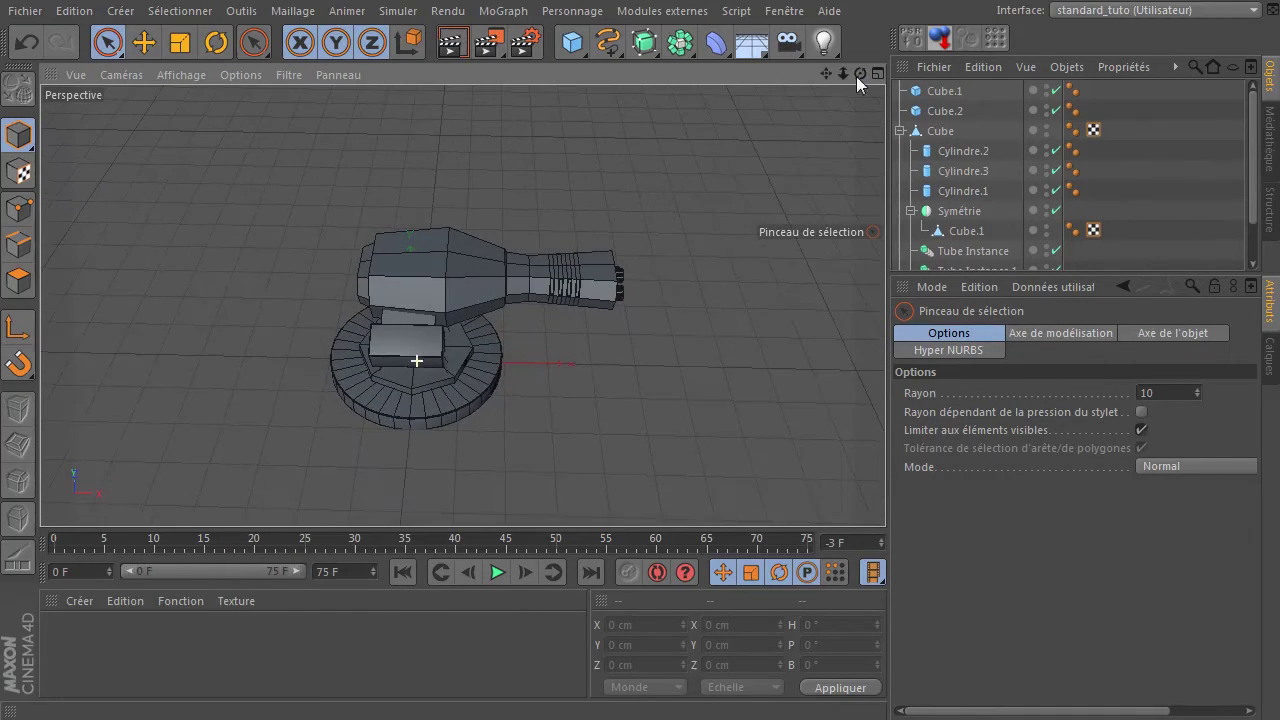
pyautogui.scroll(6, 228, 341)
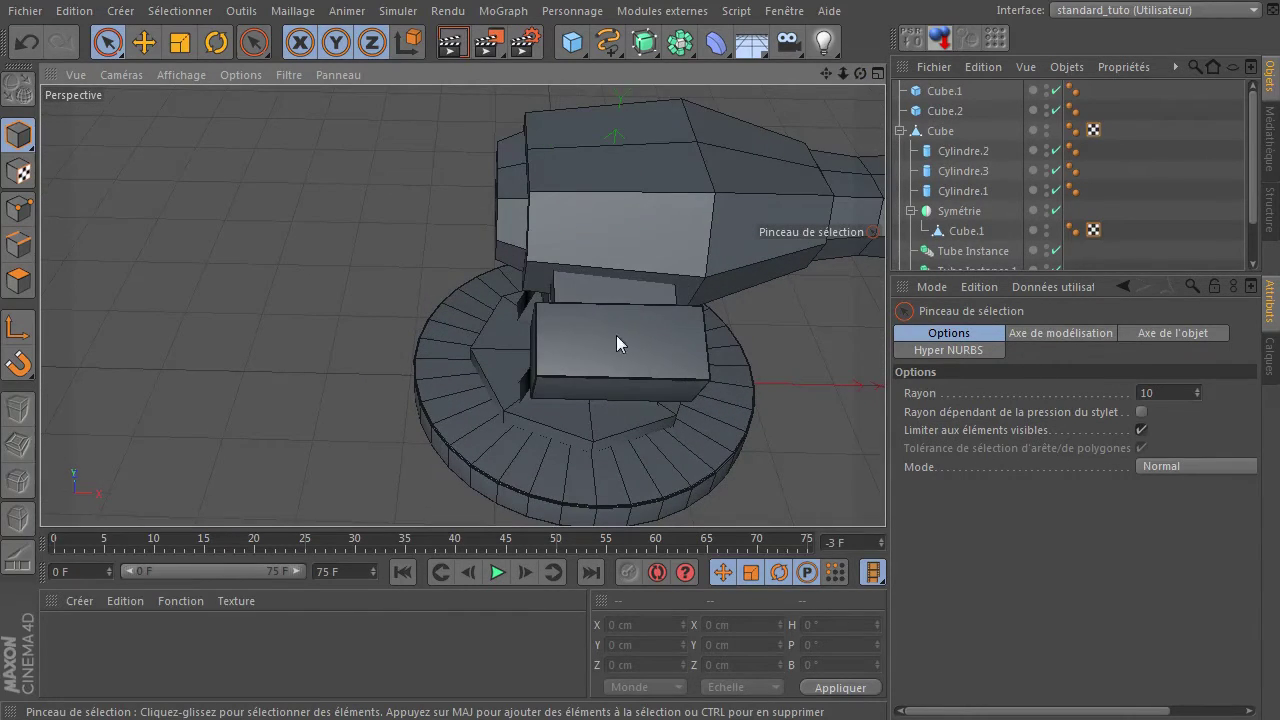
pyautogui.moveTo(862, 73); pyautogui.dragTo(856, 92)
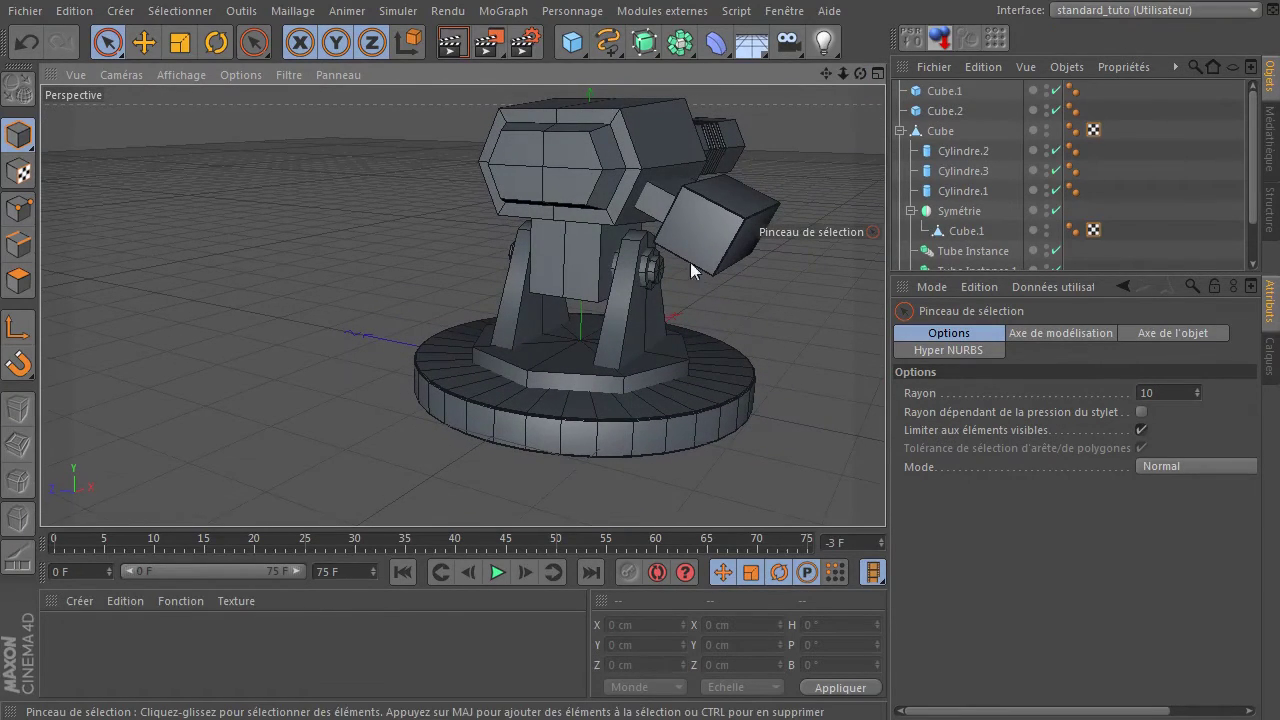
pyautogui.click(660, 209)
pyautogui.keyDown('ctrl'); pyautogui.moveTo(613, 183); pyautogui.dragTo(722, 236); pyautogui.keyUp('ctrl')
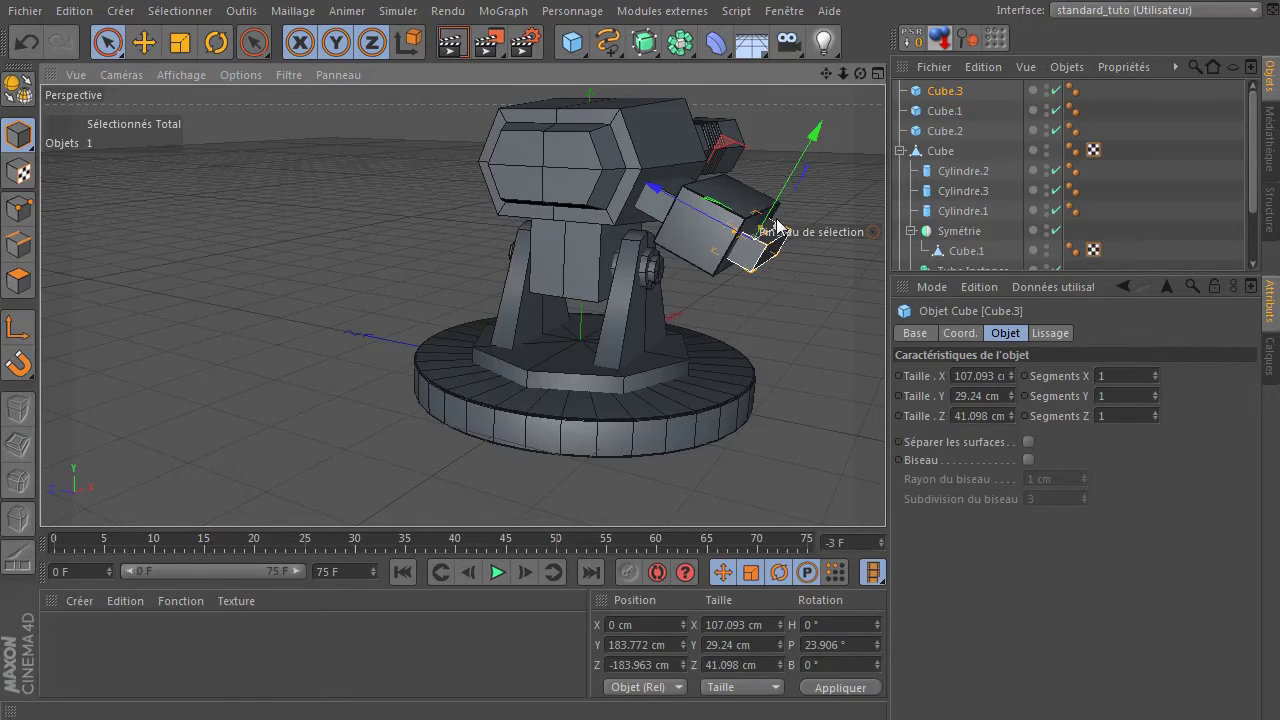
pyautogui.moveTo(860, 74); pyautogui.dragTo(735, 68)
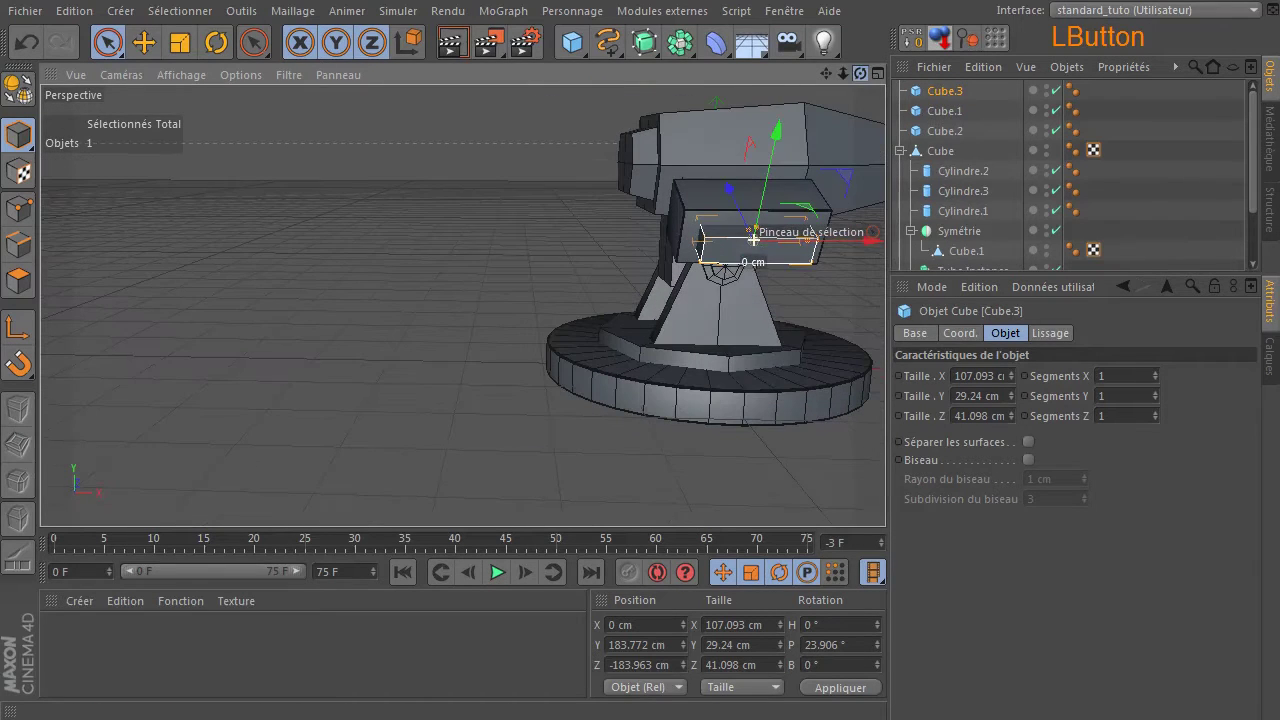
pyautogui.moveTo(726, 186); pyautogui.dragTo(728, 178)
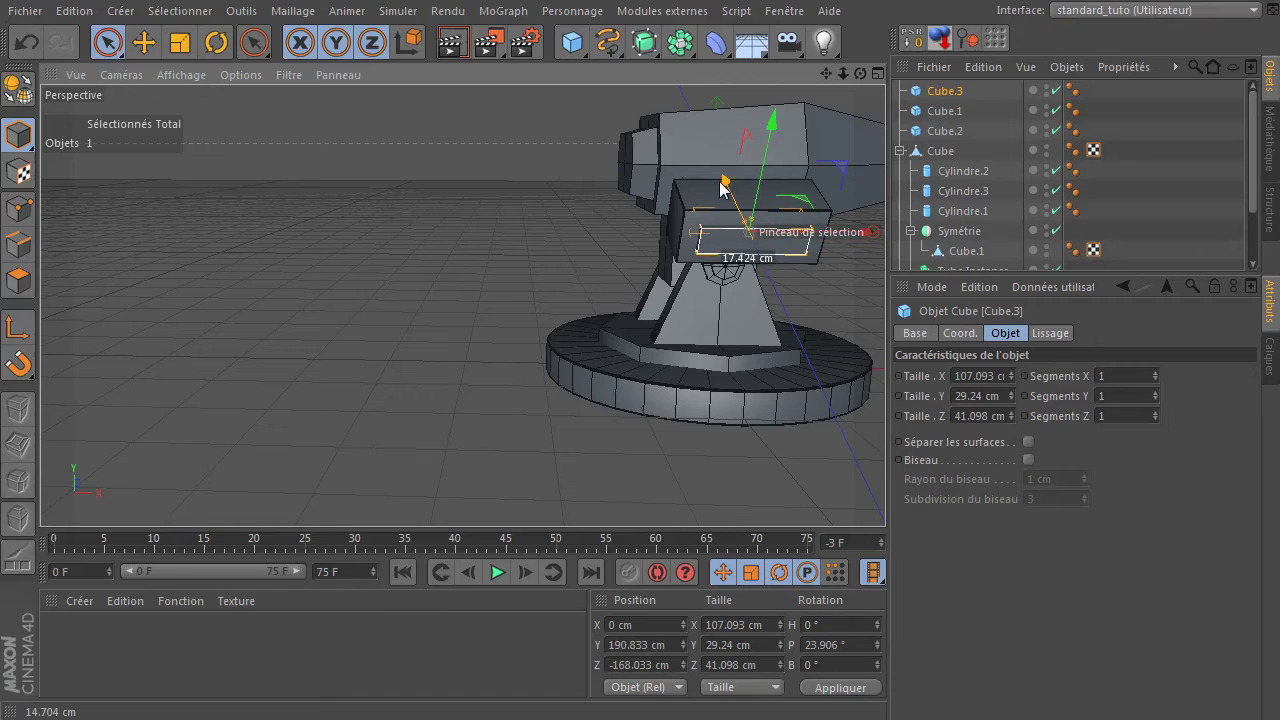
# - Turn off the cap bevel on the turret's large base cylinder
pyautogui.click(686, 202)
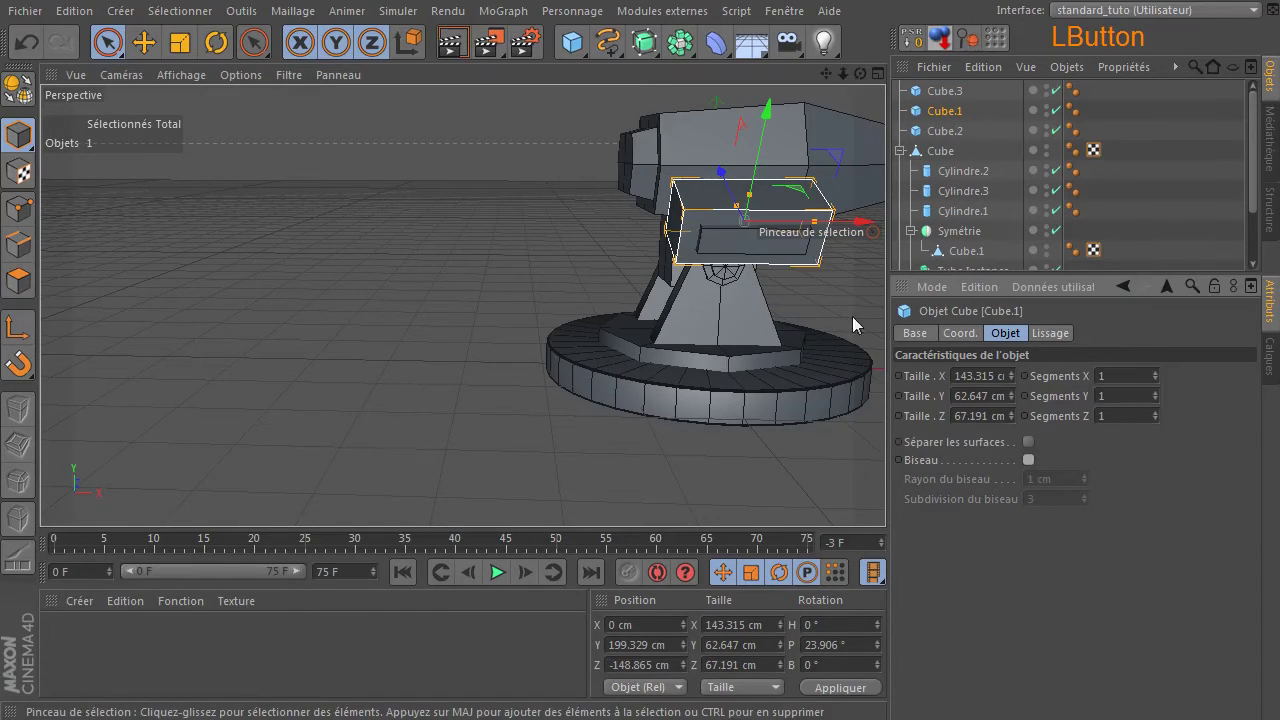
pyautogui.click(752, 244)
pyautogui.moveTo(838, 75)
pyautogui.mouseDown()
pyautogui.moveTo(463, 303)
pyautogui.moveTo(828, 71)
pyautogui.mouseUp()
pyautogui.click(565, 418)
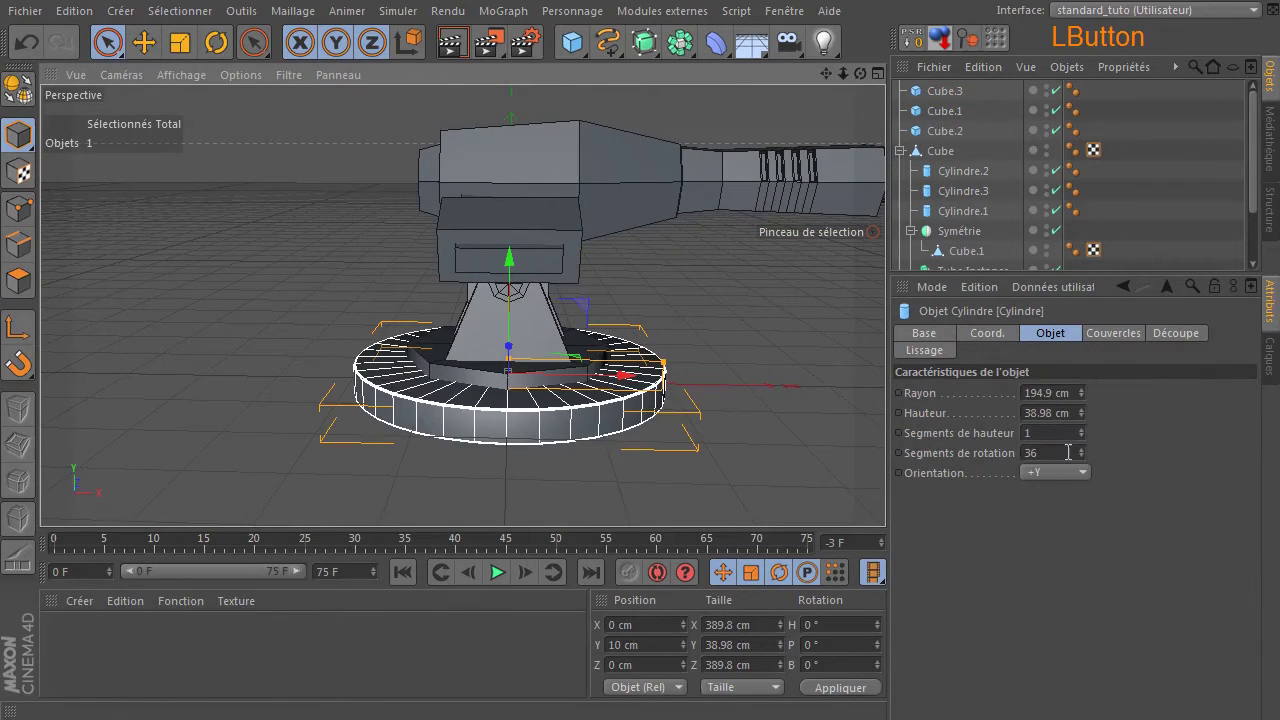
pyautogui.click(1105, 337)
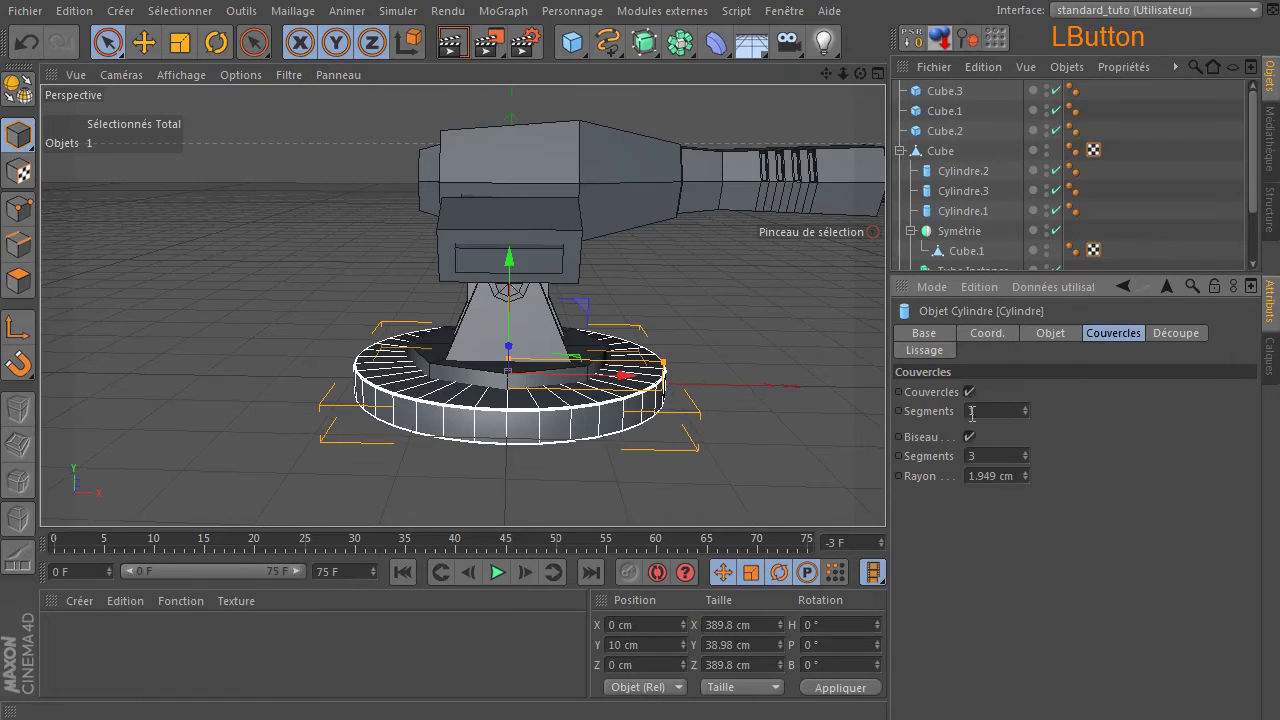
pyautogui.click(969, 437)
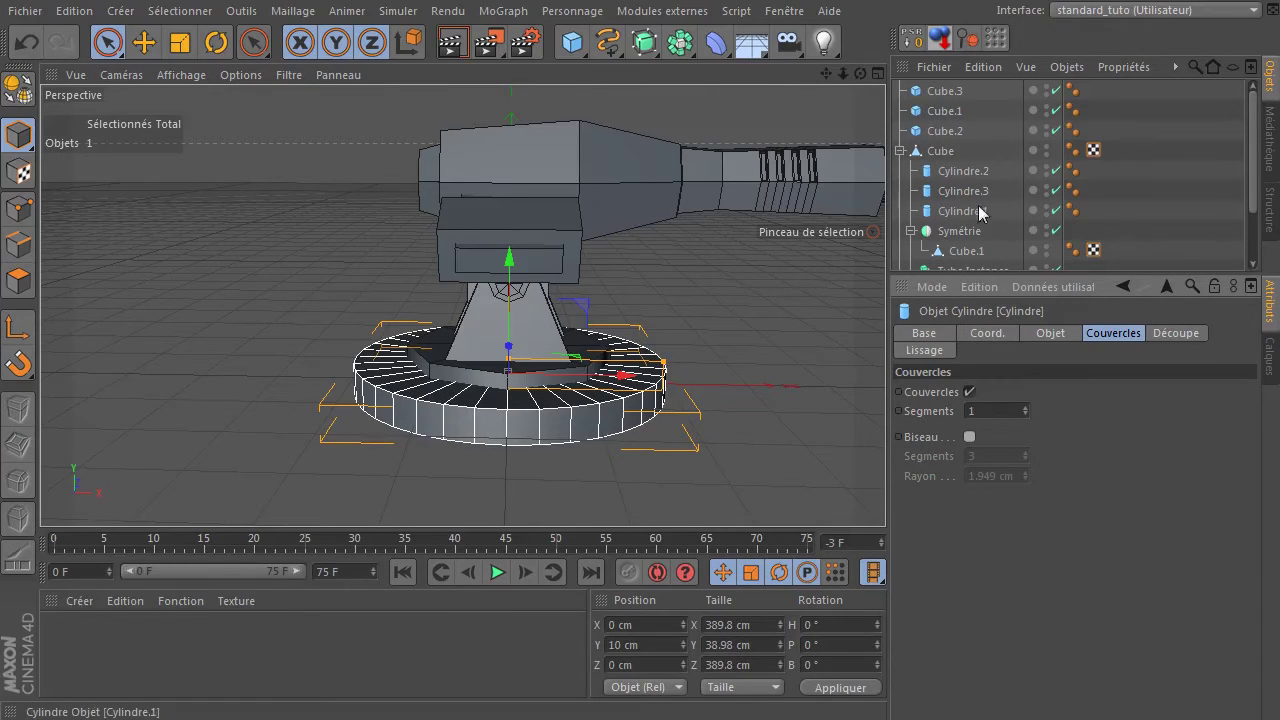
# - Shorten the block inset in the side box's outer face to about 31 cm in Z and move it outward to about Z -175 cm
pyautogui.click(553, 258)
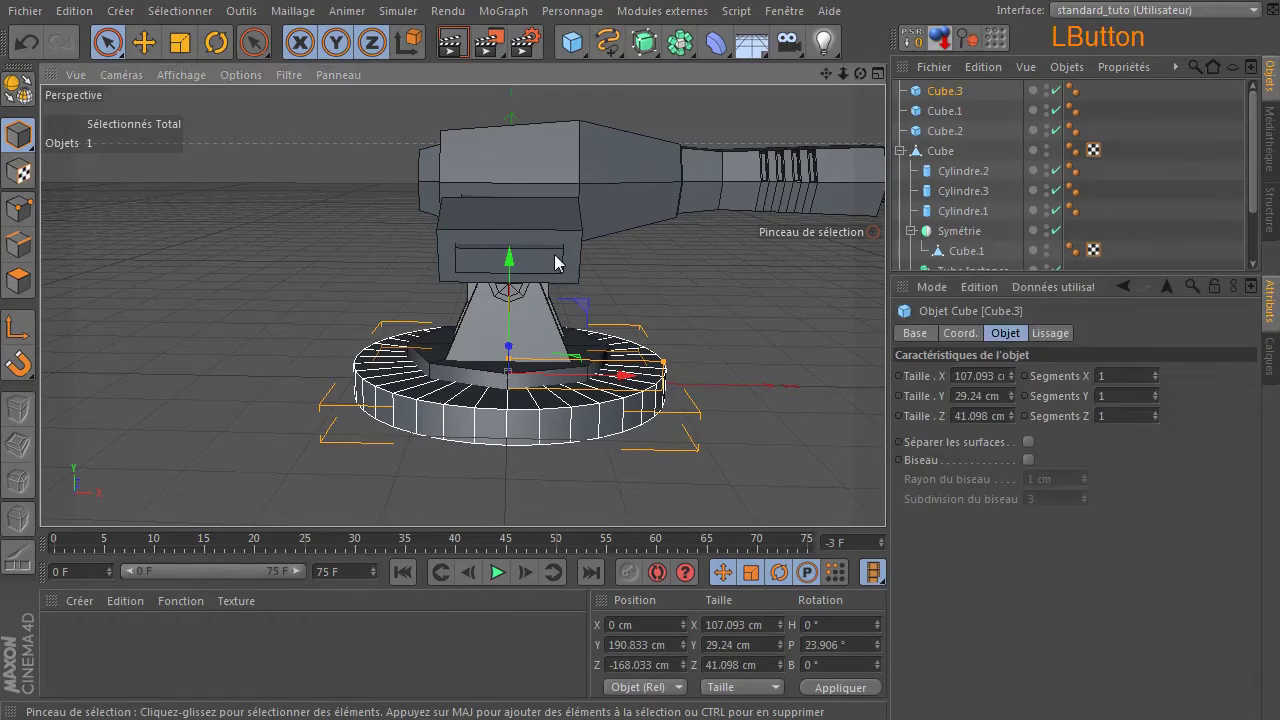
pyautogui.scroll(6, 420, 240)
pyautogui.moveTo(860, 73); pyautogui.dragTo(754, 208)
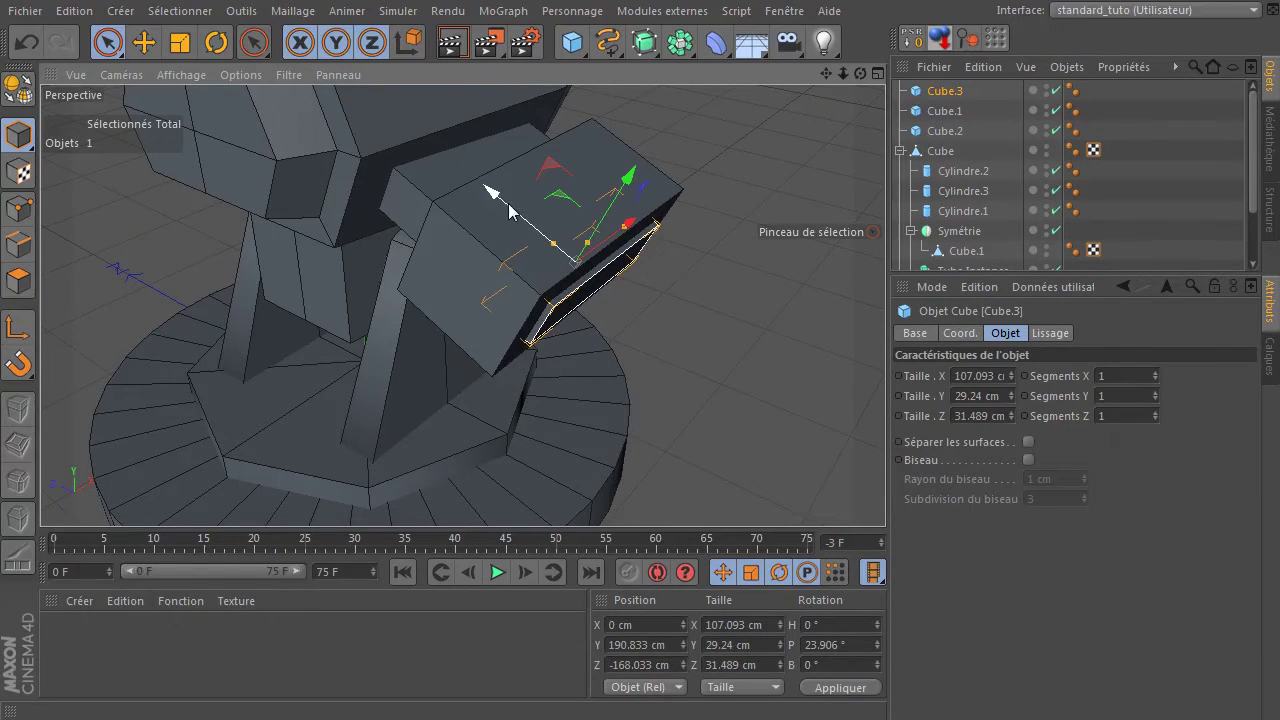
pyautogui.moveTo(509, 210); pyautogui.dragTo(520, 220)
# - Try rotating the inset block to a heading of about 7.7° with a bank of about -3.1°
pyautogui.click(215, 43)
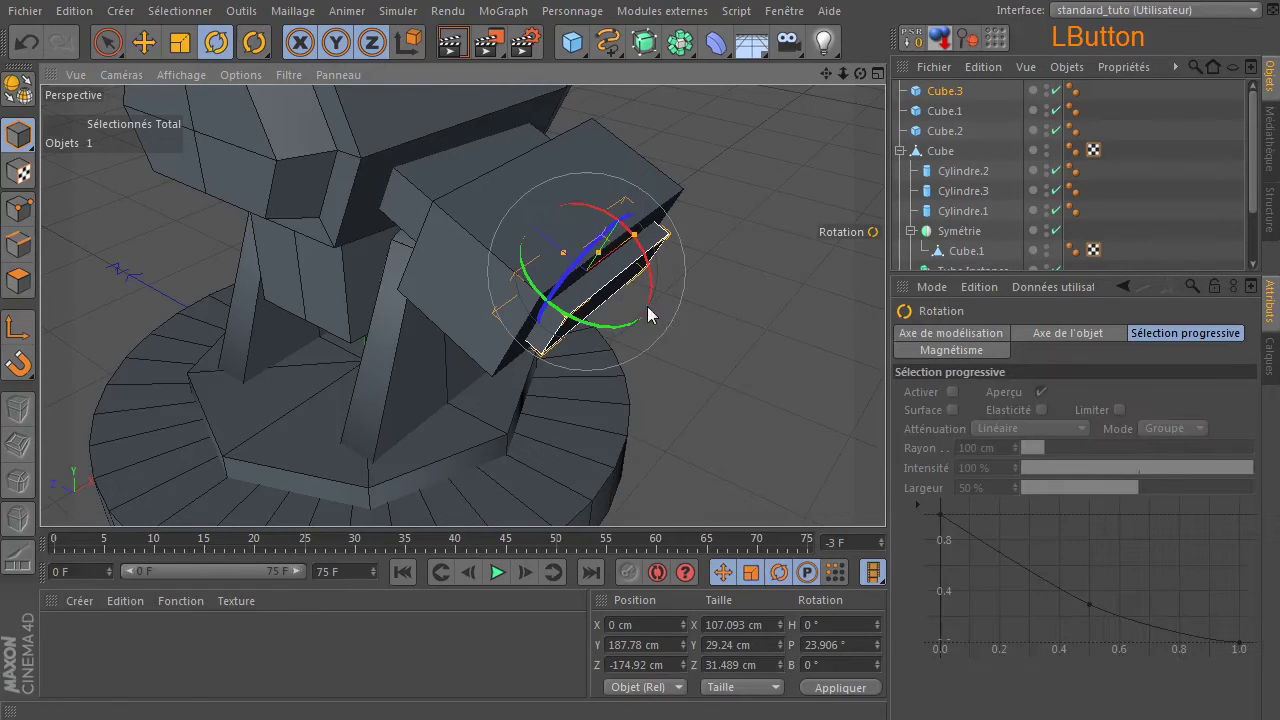
pyautogui.moveTo(593, 320); pyautogui.dragTo(605, 322)
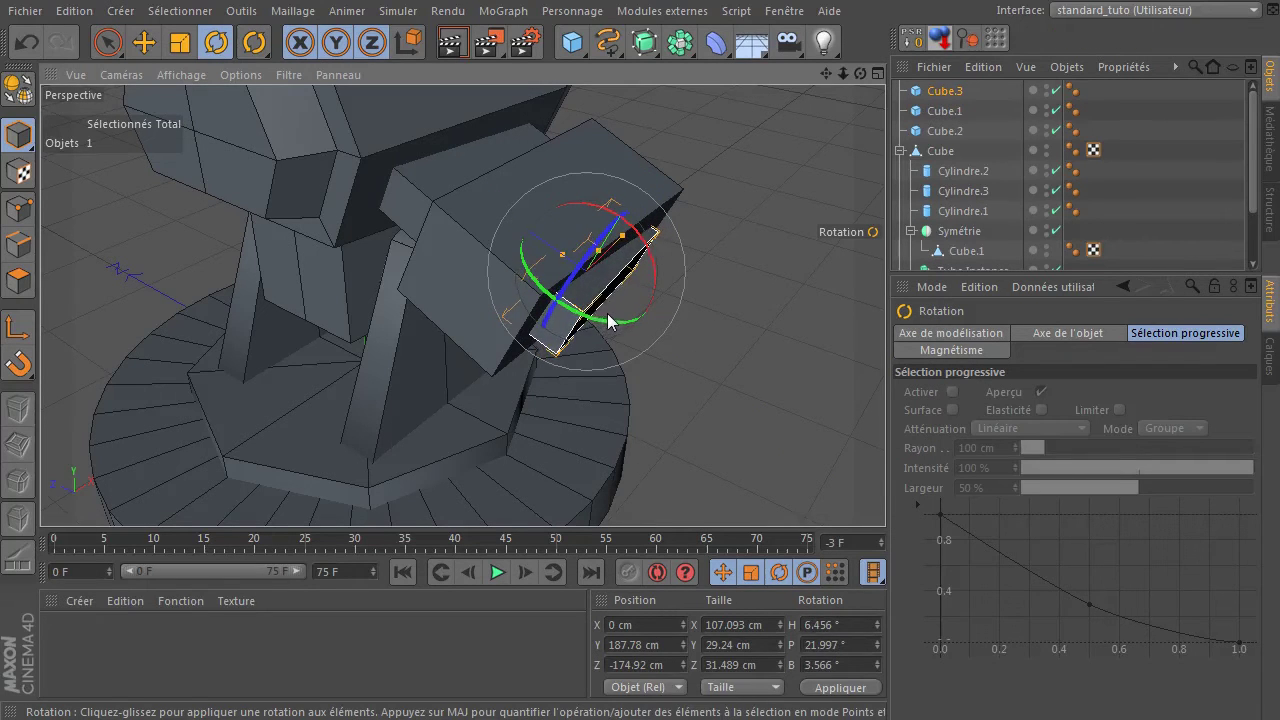
pyautogui.click(27, 43)
pyautogui.moveTo(561, 318); pyautogui.dragTo(569, 323)
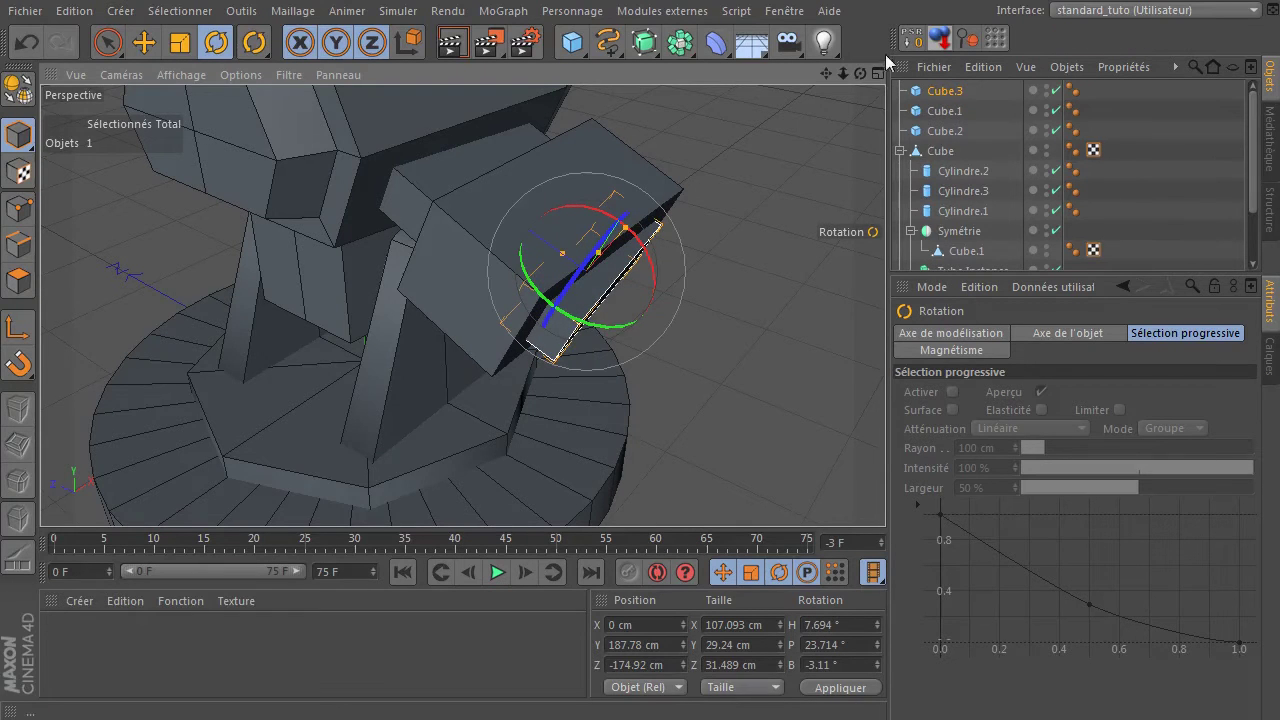
pyautogui.moveTo(860, 73); pyautogui.dragTo(630, 66)
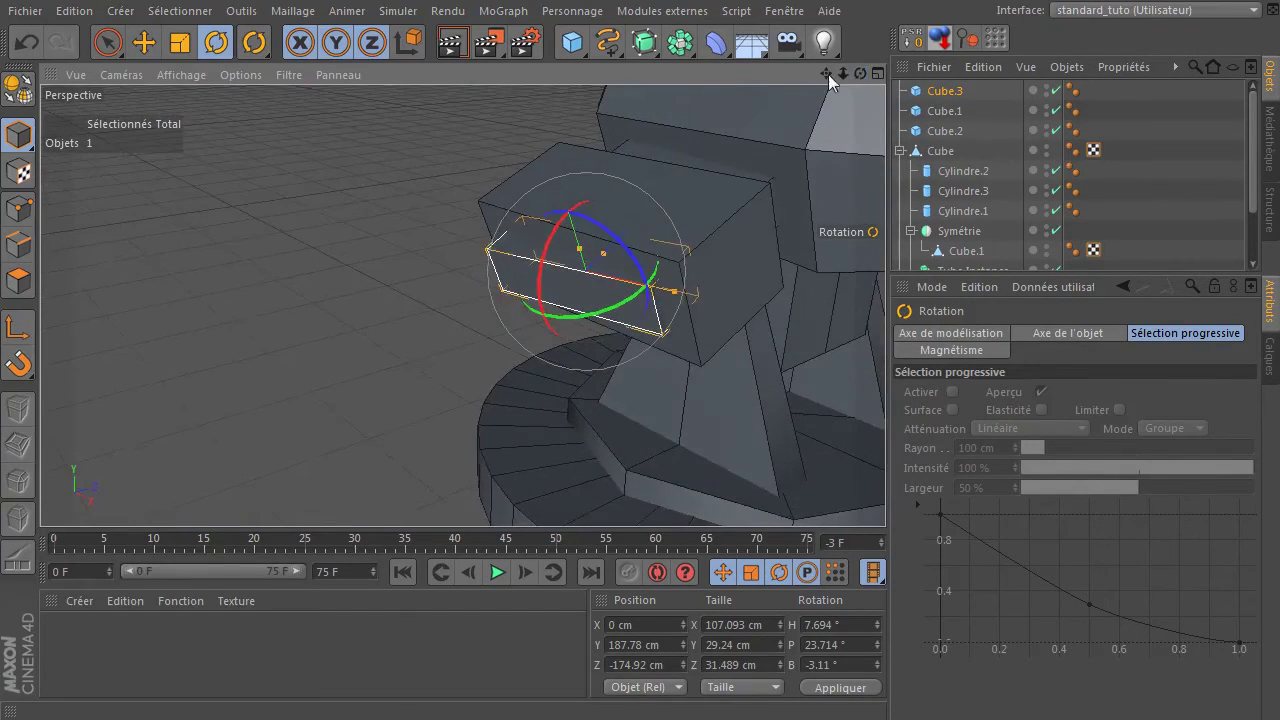
# - Try sliding the rotated block back into the side box to about Z -168 cm, and undo both the move and the rotation
pyautogui.click(148, 40)
pyautogui.moveTo(645, 228); pyautogui.dragTo(648, 212)
pyautogui.moveTo(650, 210); pyautogui.dragTo(651, 204)
pyautogui.click(297, 295)
pyautogui.click(452, 42)
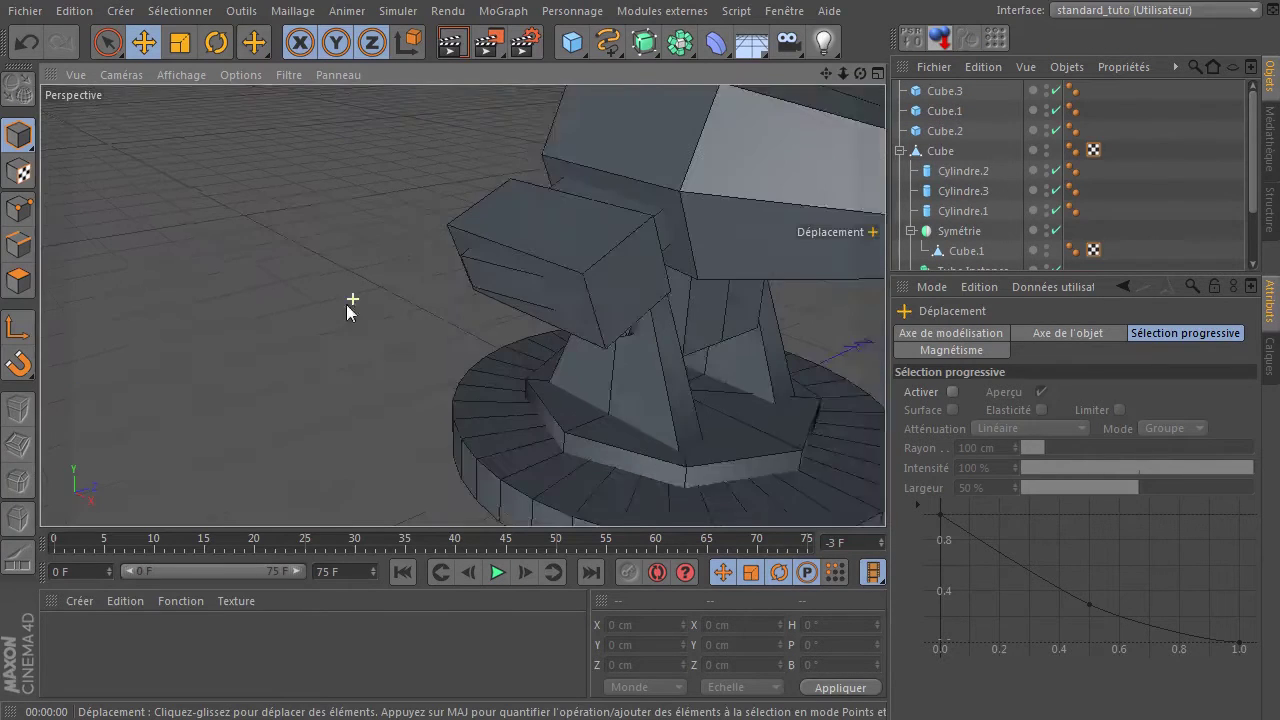
pyautogui.click(469, 287)
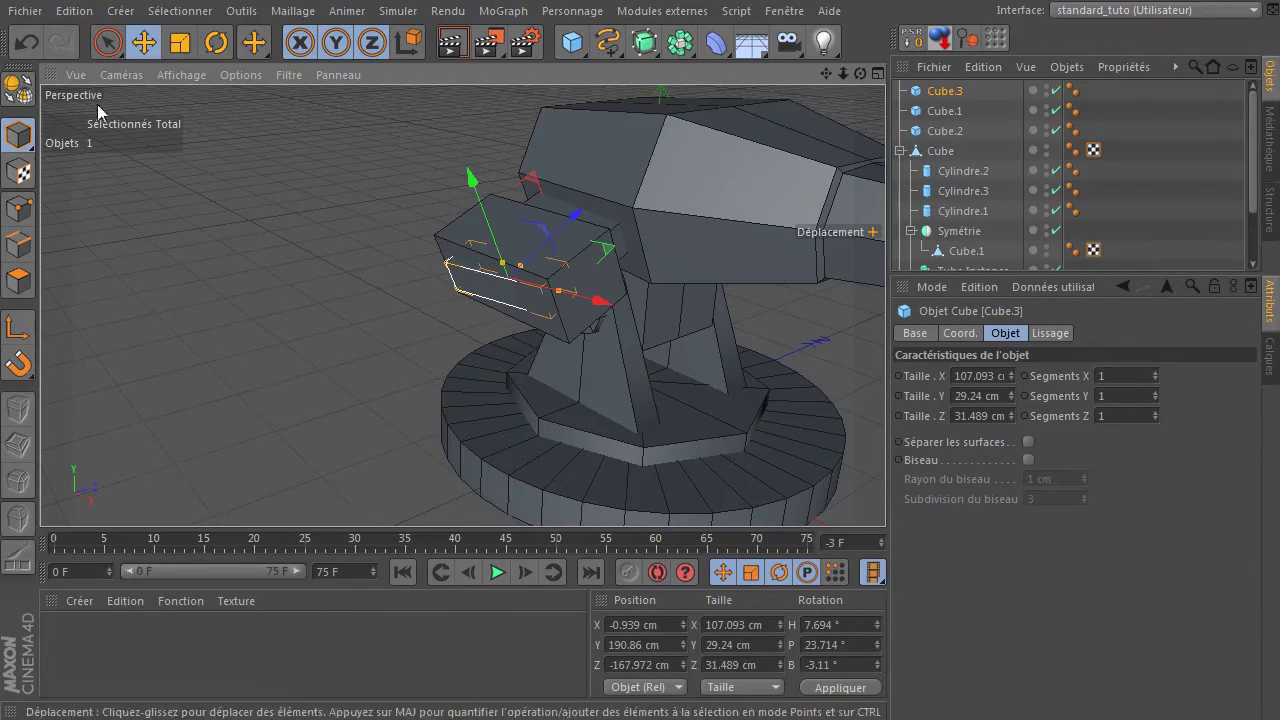
pyautogui.click(32, 42)
pyautogui.click(32, 42)
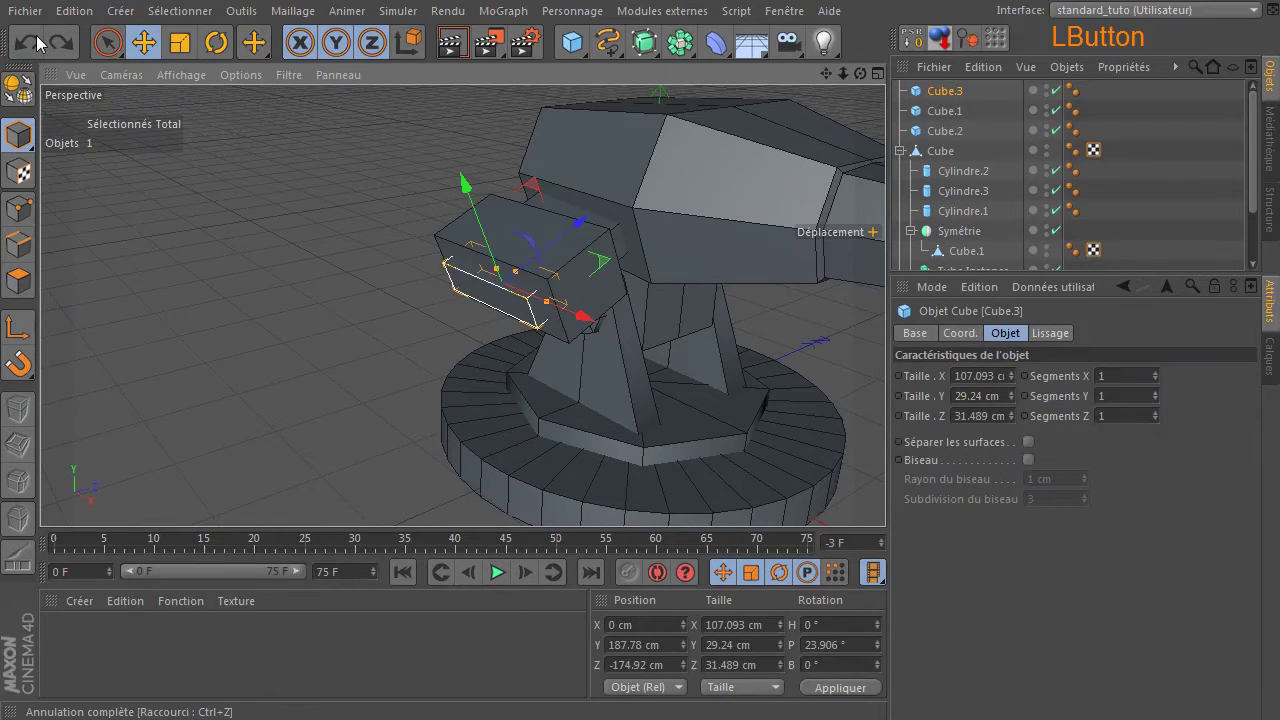
# - Reshape the inset block into a plate of about 119 × 13 × 45 cm on the side box's upper face, at about Y 225 cm
pyautogui.moveTo(524, 183); pyautogui.dragTo(553, 163)
pyautogui.moveTo(514, 229)
pyautogui.mouseDown()
pyautogui.moveTo(514, 250)
pyautogui.moveTo(527, 243)
pyautogui.moveTo(505, 187)
pyautogui.moveTo(538, 221)
pyautogui.mouseUp()
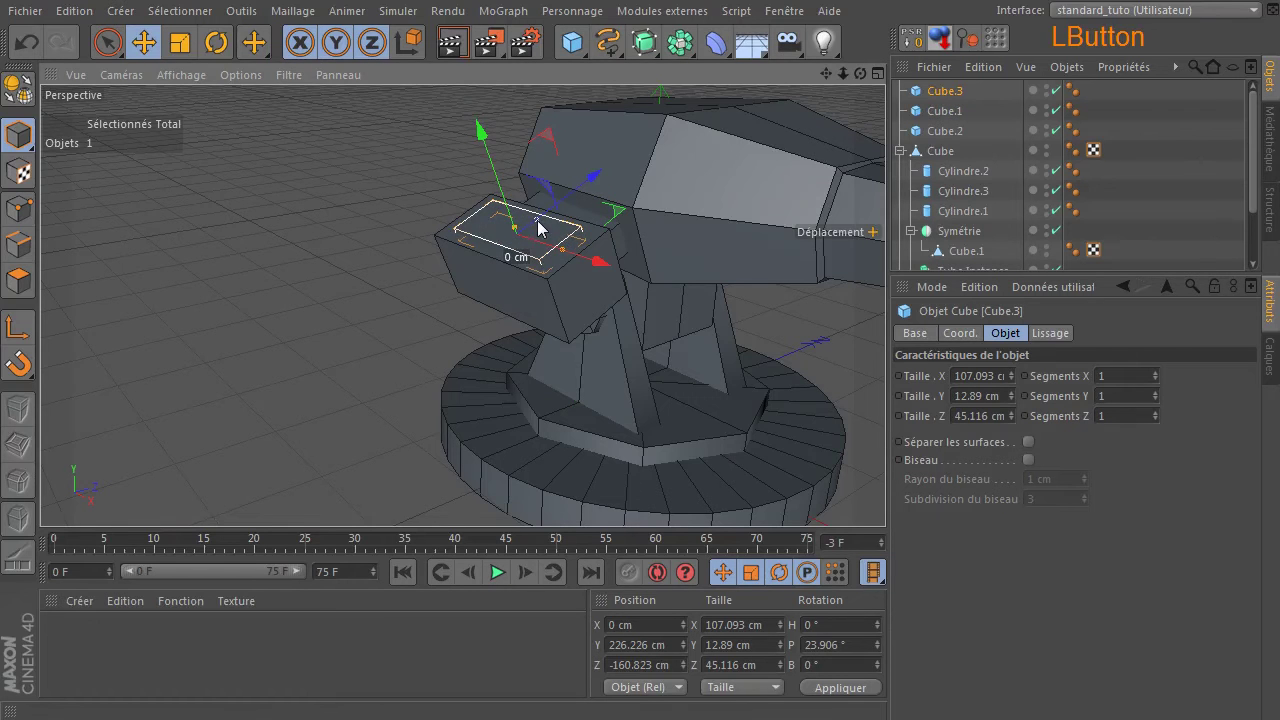
pyautogui.scroll(8, 530, 246)
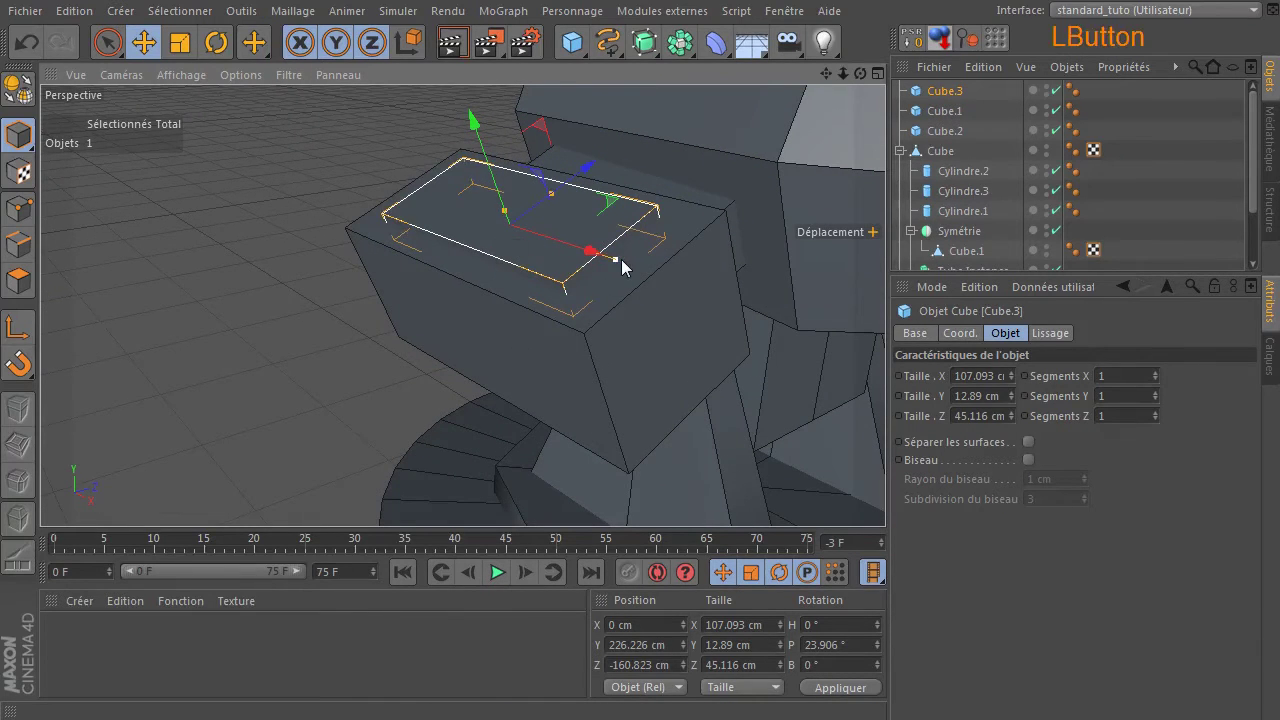
pyautogui.moveTo(621, 260); pyautogui.dragTo(628, 261)
pyautogui.moveTo(860, 73); pyautogui.dragTo(1132, 126)
pyautogui.moveTo(601, 137); pyautogui.dragTo(561, 146)
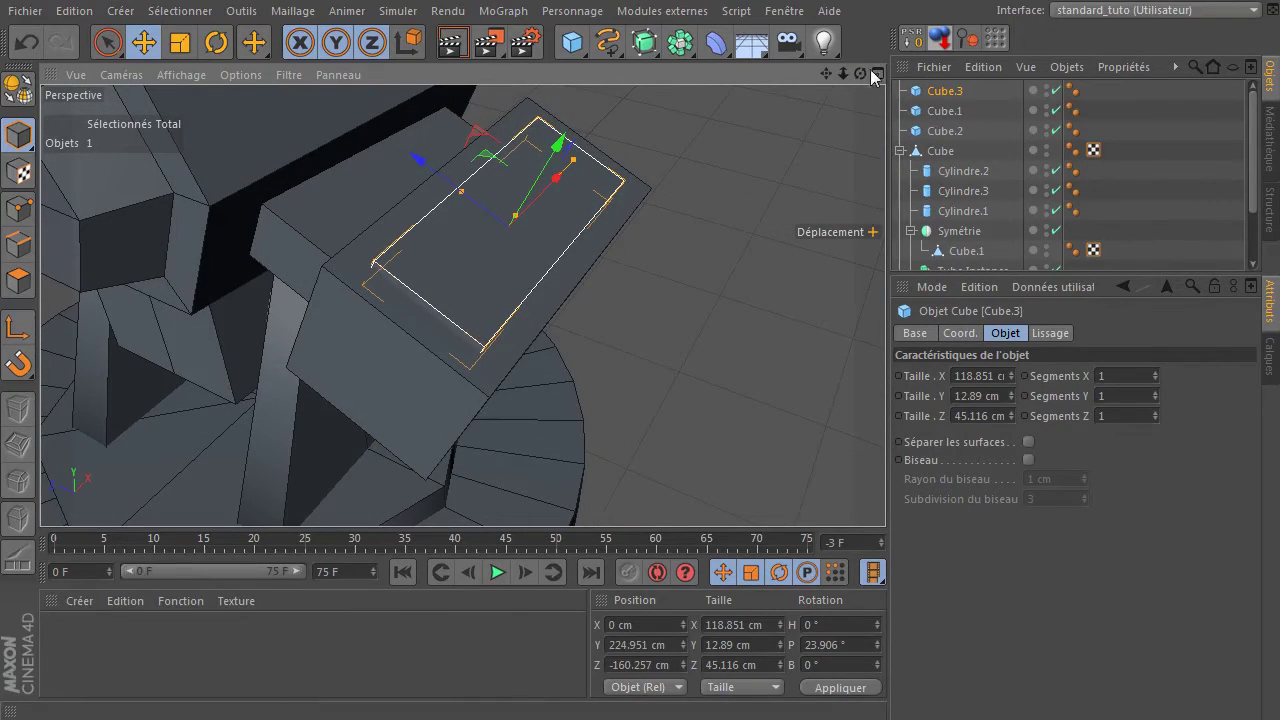
pyautogui.moveTo(867, 70); pyautogui.dragTo(810, 152)
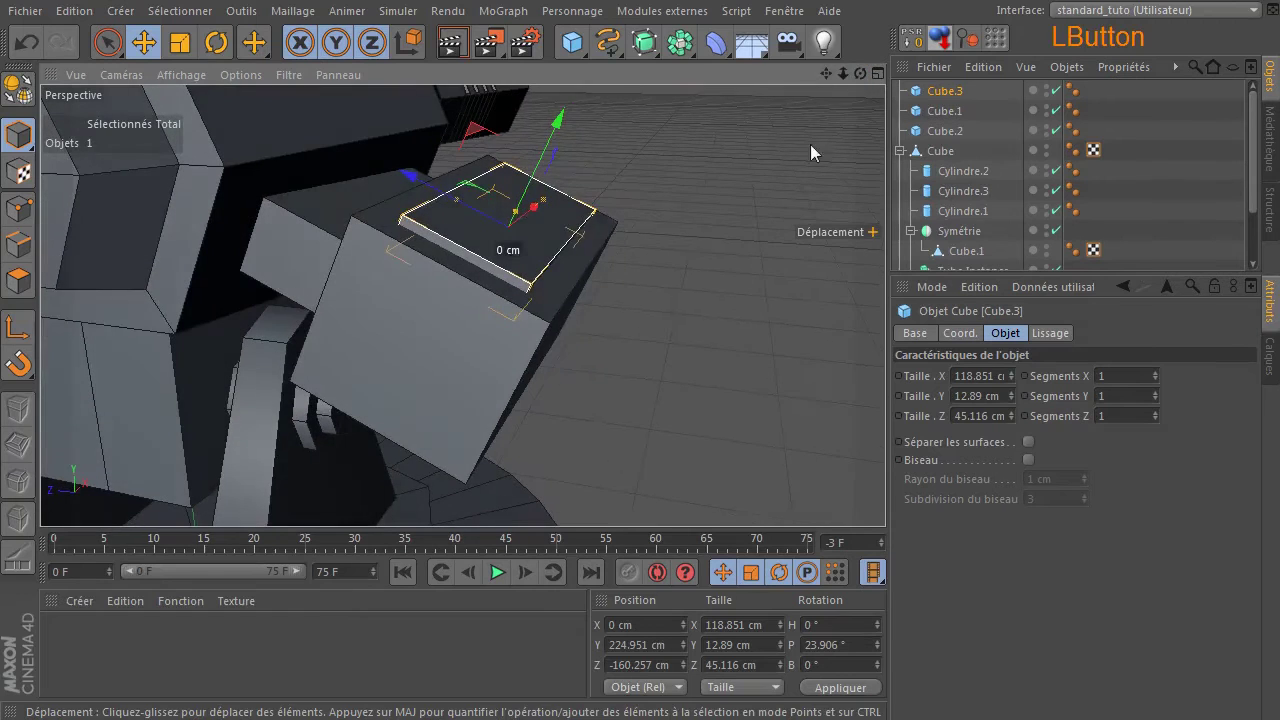
# - Duplicate the side box, reduce the copy to a panel of about 10 × 51 × 22 cm, and set two such panels side by side on its rear end
pyautogui.click(410, 374)
pyautogui.moveTo(863, 75); pyautogui.dragTo(476, 288)
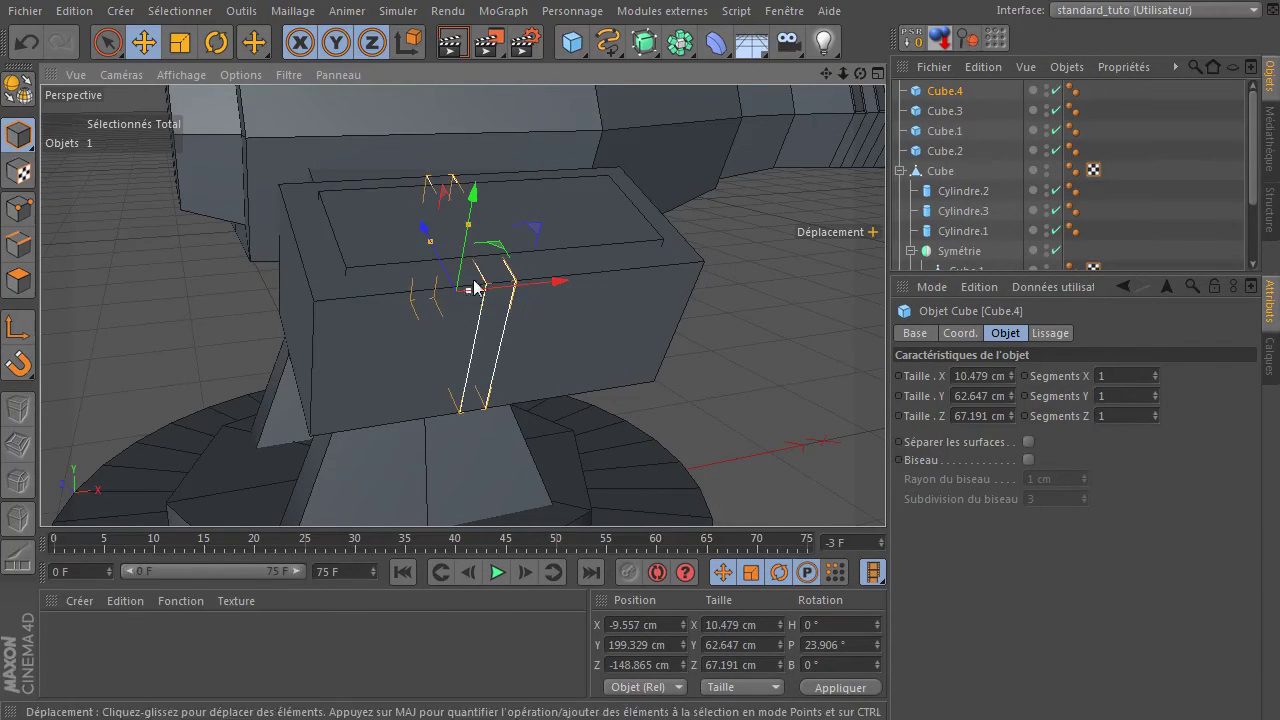
pyautogui.moveTo(468, 228)
pyautogui.mouseDown()
pyautogui.moveTo(457, 300)
pyautogui.moveTo(457, 246)
pyautogui.moveTo(432, 239)
pyautogui.moveTo(435, 255)
pyautogui.moveTo(457, 251)
pyautogui.mouseUp()
pyautogui.moveTo(540, 283); pyautogui.dragTo(403, 323)
pyautogui.moveTo(859, 74); pyautogui.dragTo(264, 284)
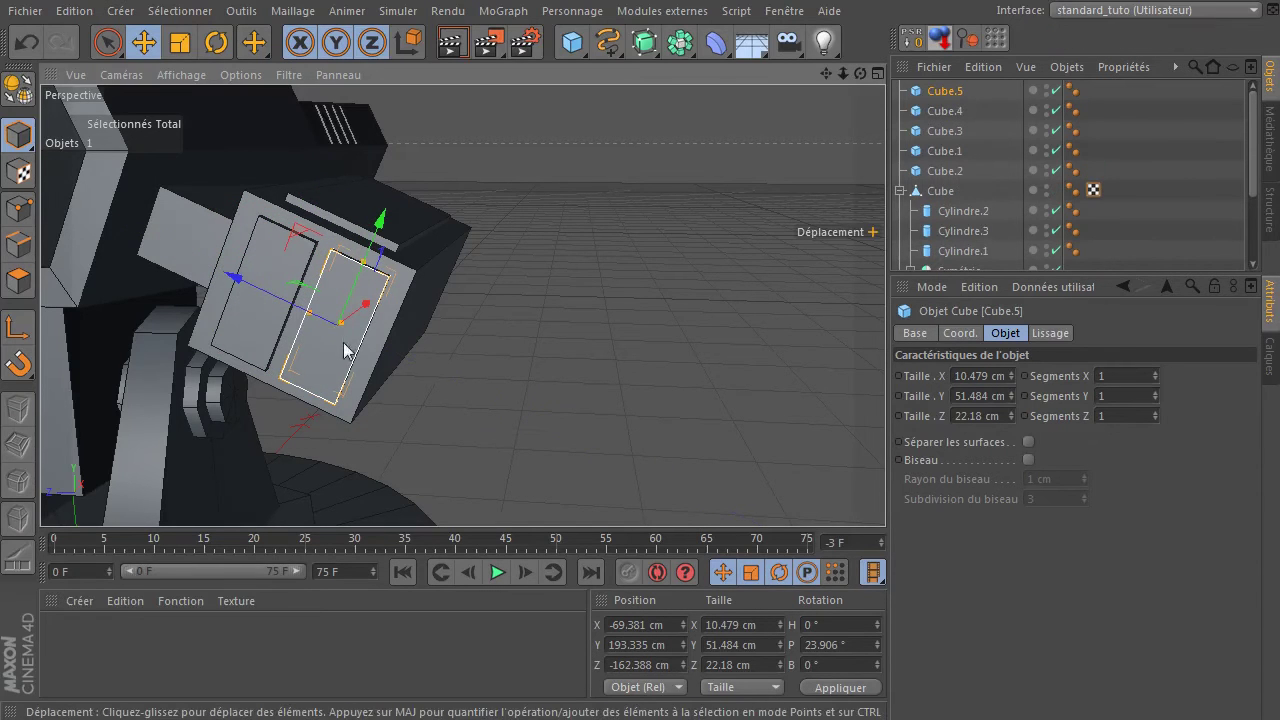
# - Shorten the outer end panel and duplicate it into a stack of three small panels, the uppermost about 10 cm in Y
pyautogui.moveTo(368, 268); pyautogui.dragTo(354, 308)
pyautogui.moveTo(383, 220); pyautogui.dragTo(418, 154)
pyautogui.moveTo(378, 252); pyautogui.dragTo(372, 252)
pyautogui.moveTo(400, 184); pyautogui.dragTo(397, 202)
pyautogui.click(600, 328)
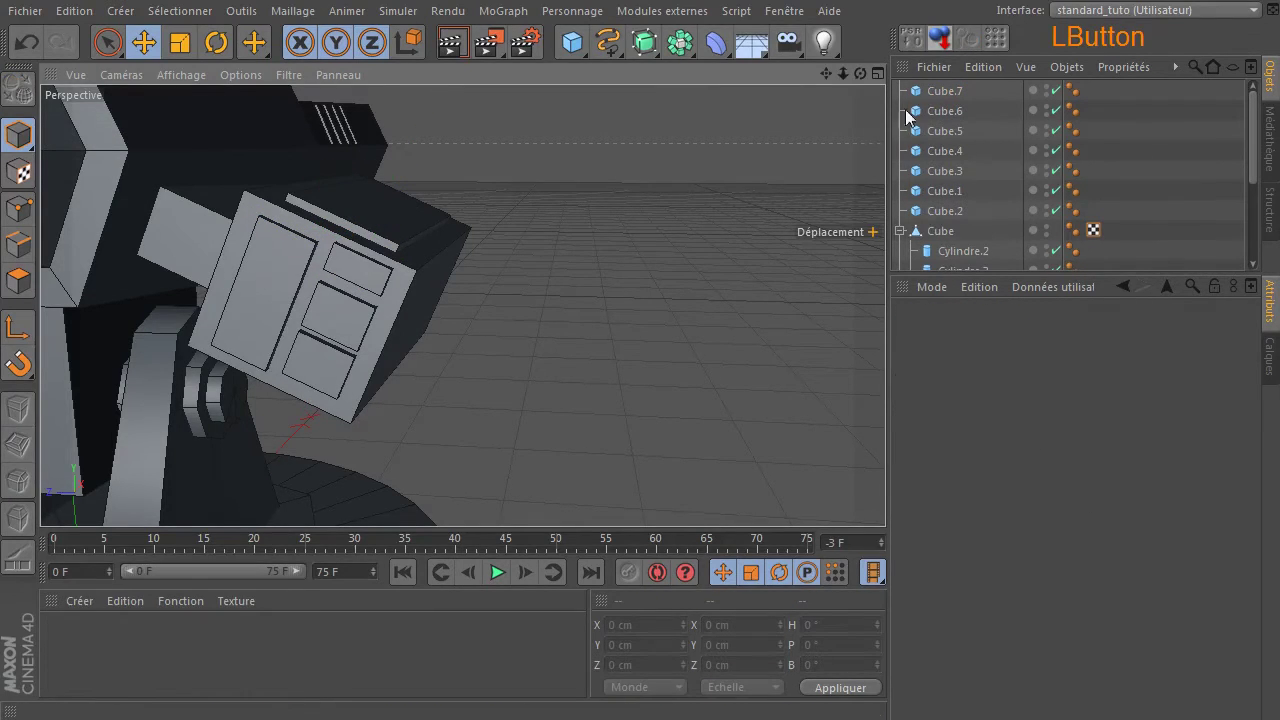
# - Select the three small end panels together and shift them slightly toward the large panel
pyautogui.moveTo(860, 73); pyautogui.dragTo(920, 60)
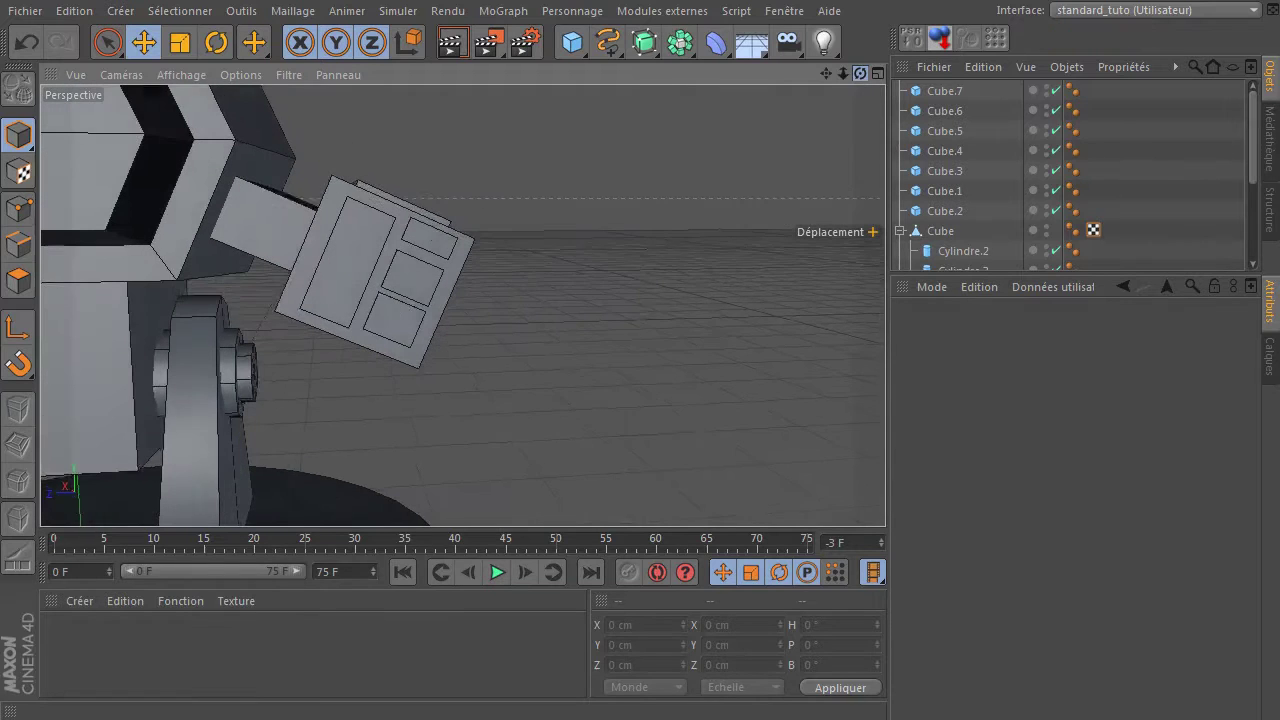
pyautogui.click(447, 260)
pyautogui.moveTo(447, 260); pyautogui.dragTo(449, 184)
pyautogui.click(395, 299)
pyautogui.click(527, 273)
pyautogui.click(449, 216)
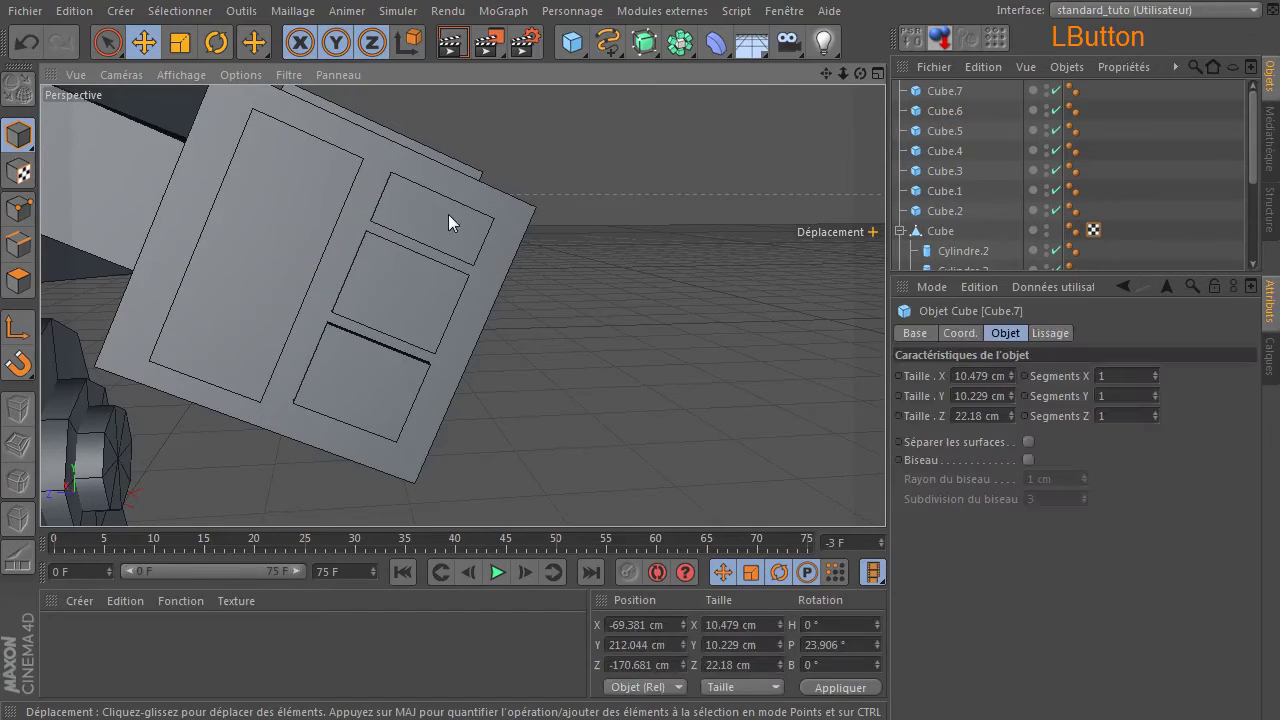
pyautogui.keyDown('shift'); pyautogui.click(440, 281); pyautogui.keyUp('shift')
pyautogui.keyDown('shift'); pyautogui.click(347, 343); pyautogui.keyUp('shift')
pyautogui.moveTo(295, 258); pyautogui.dragTo(303, 263)
pyautogui.click(575, 302)
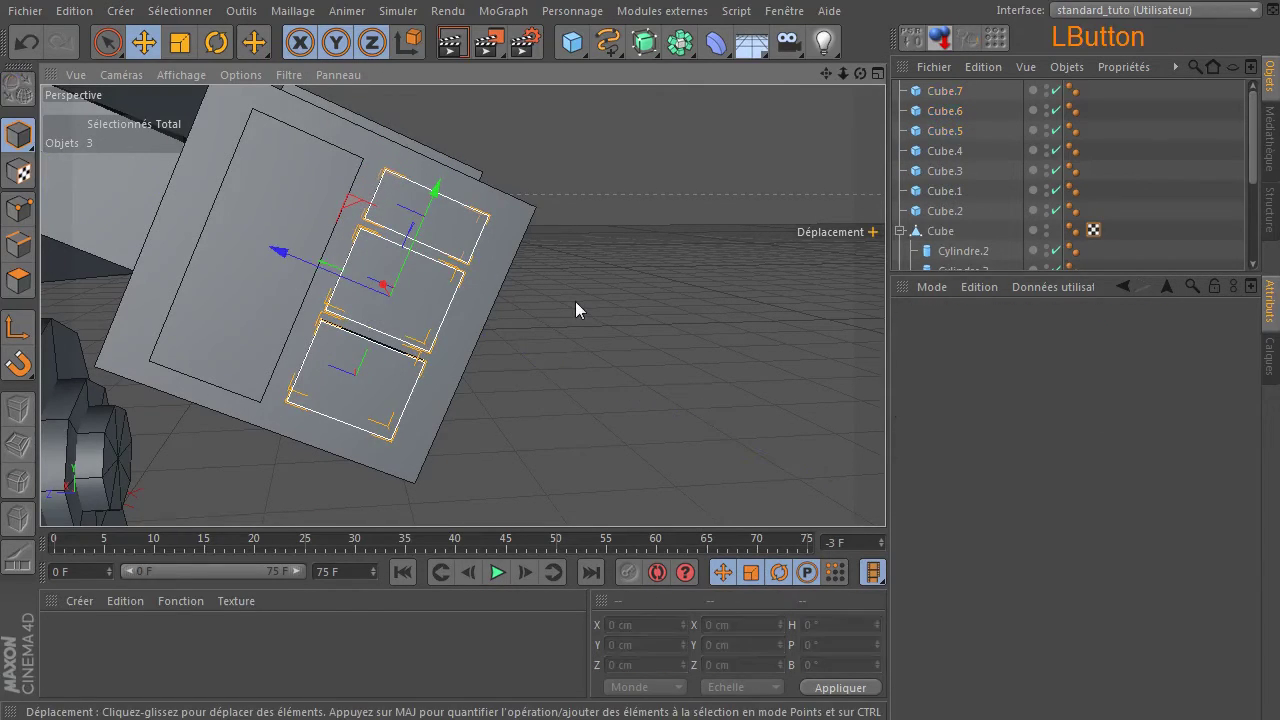
# - Create two new default materials for the turret
pyautogui.keyDown('ctrl'); pyautogui.scroll(-10, 562, 330); pyautogui.keyUp('ctrl')
pyautogui.moveTo(860, 74); pyautogui.dragTo(180, 368)
pyautogui.keyDown('ctrl'); pyautogui.scroll(-8, 55, 326); pyautogui.keyUp('ctrl')
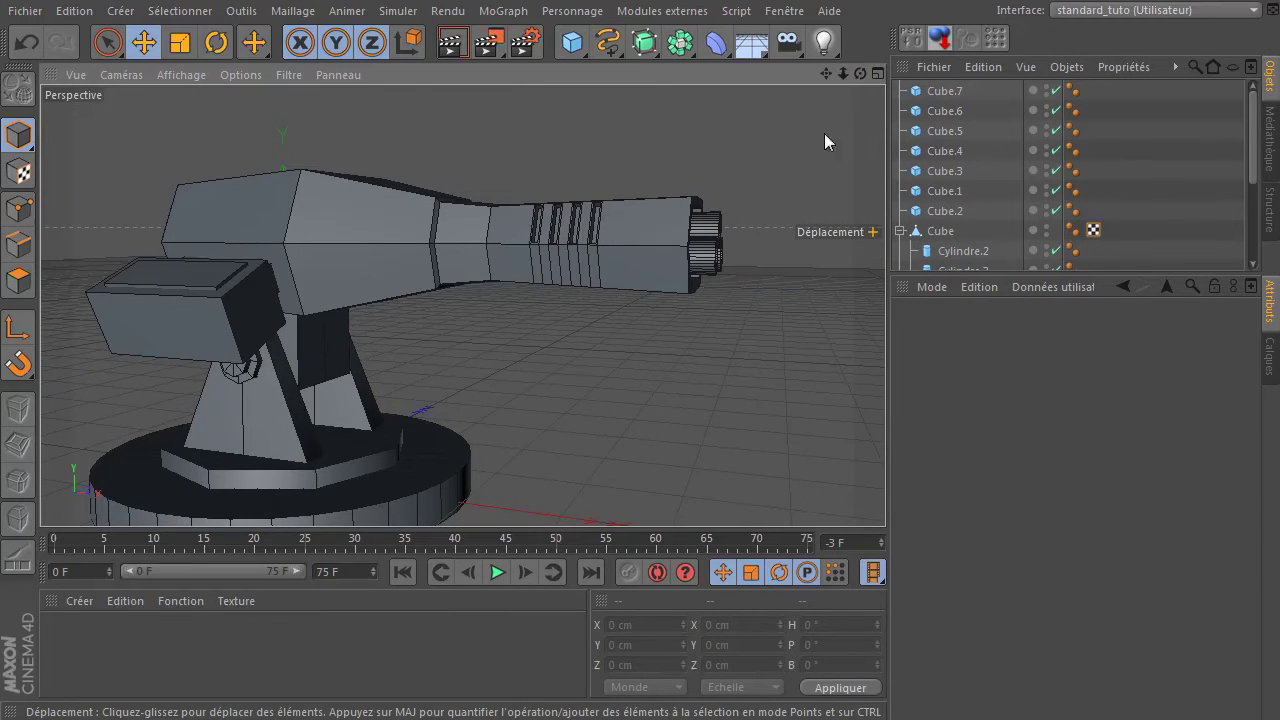
pyautogui.moveTo(860, 74)
pyautogui.mouseDown()
pyautogui.moveTo(289, 480)
pyautogui.moveTo(460, 303)
pyautogui.moveTo(857, 74)
pyautogui.moveTo(357, 429)
pyautogui.moveTo(855, 77)
pyautogui.moveTo(463, 306)
pyautogui.moveTo(851, 74)
pyautogui.moveTo(400, 379)
pyautogui.moveTo(858, 76)
pyautogui.mouseUp()
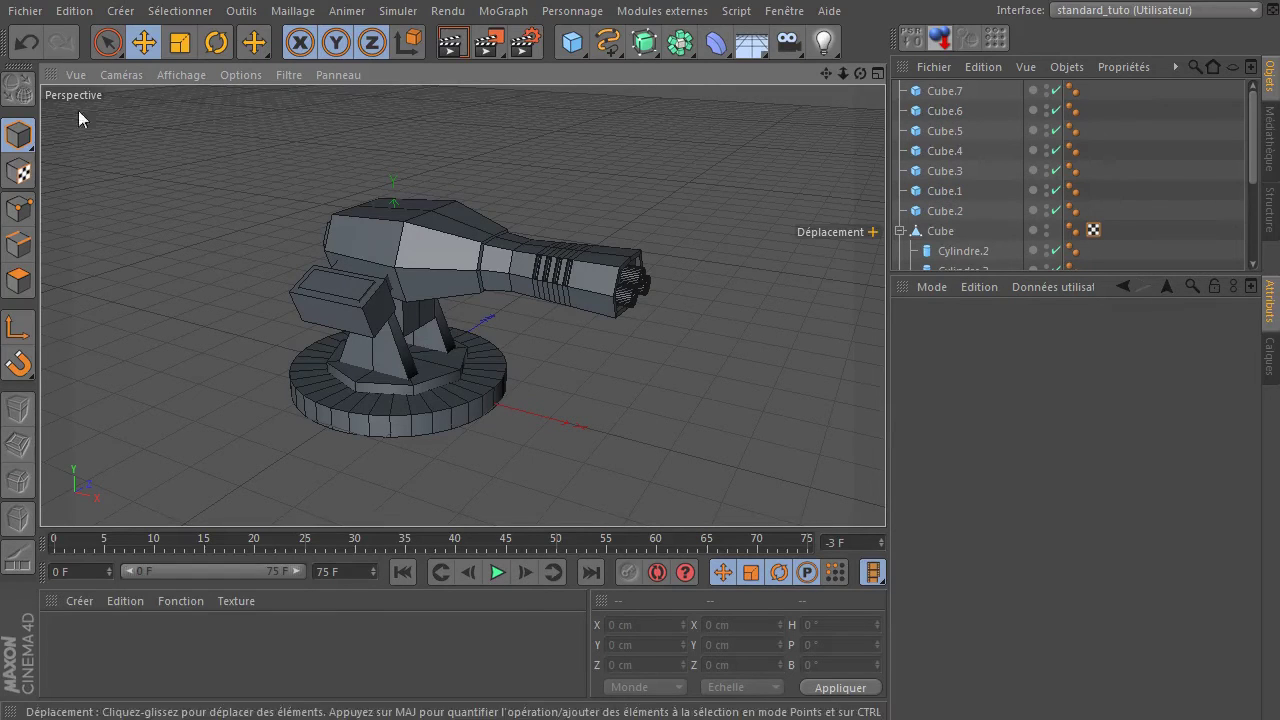
pyautogui.click(255, 653)
pyautogui.doubleClick(255, 653)
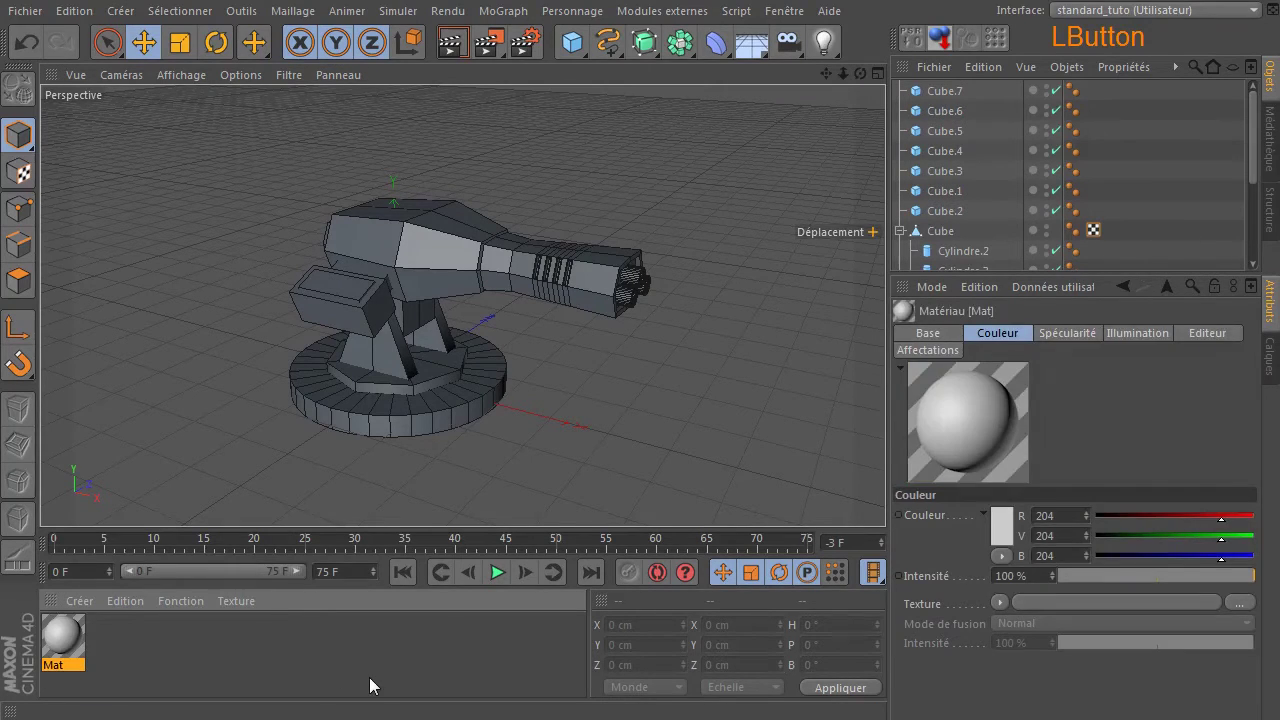
pyautogui.doubleClick(369, 677)
# - Turn off specularity on both new materials
pyautogui.doubleClick(54, 640)
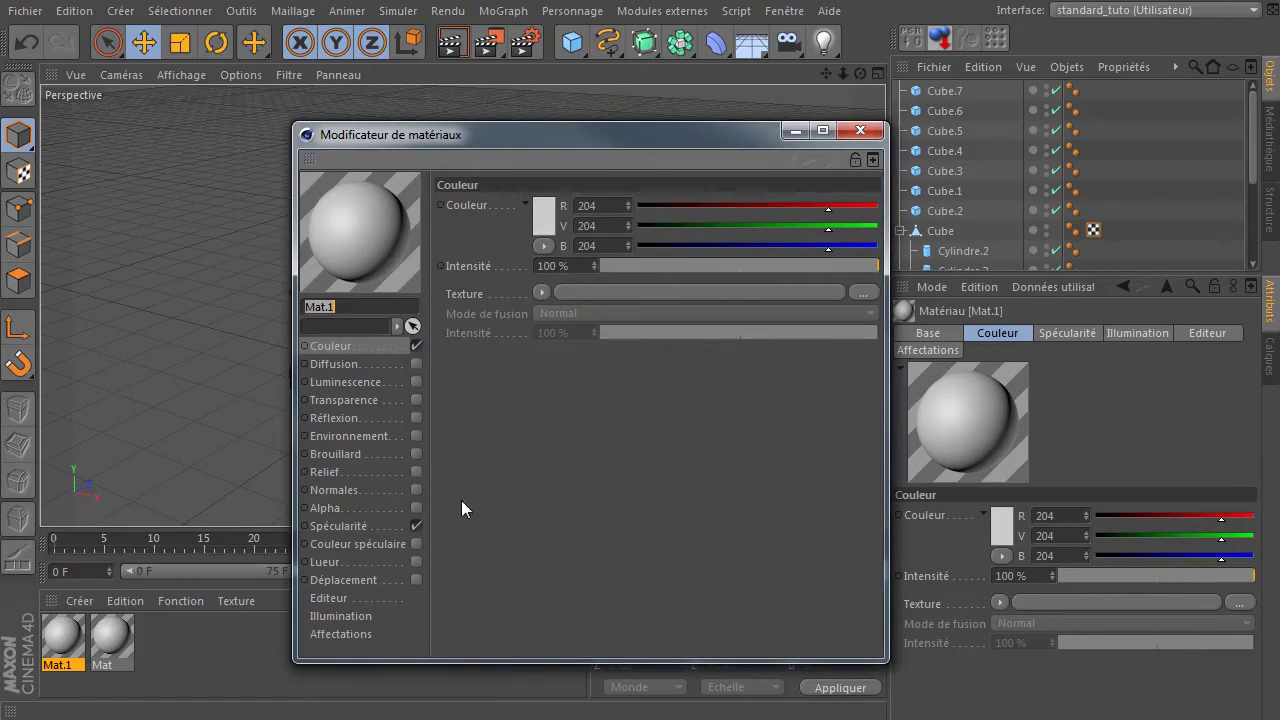
pyautogui.click(417, 526)
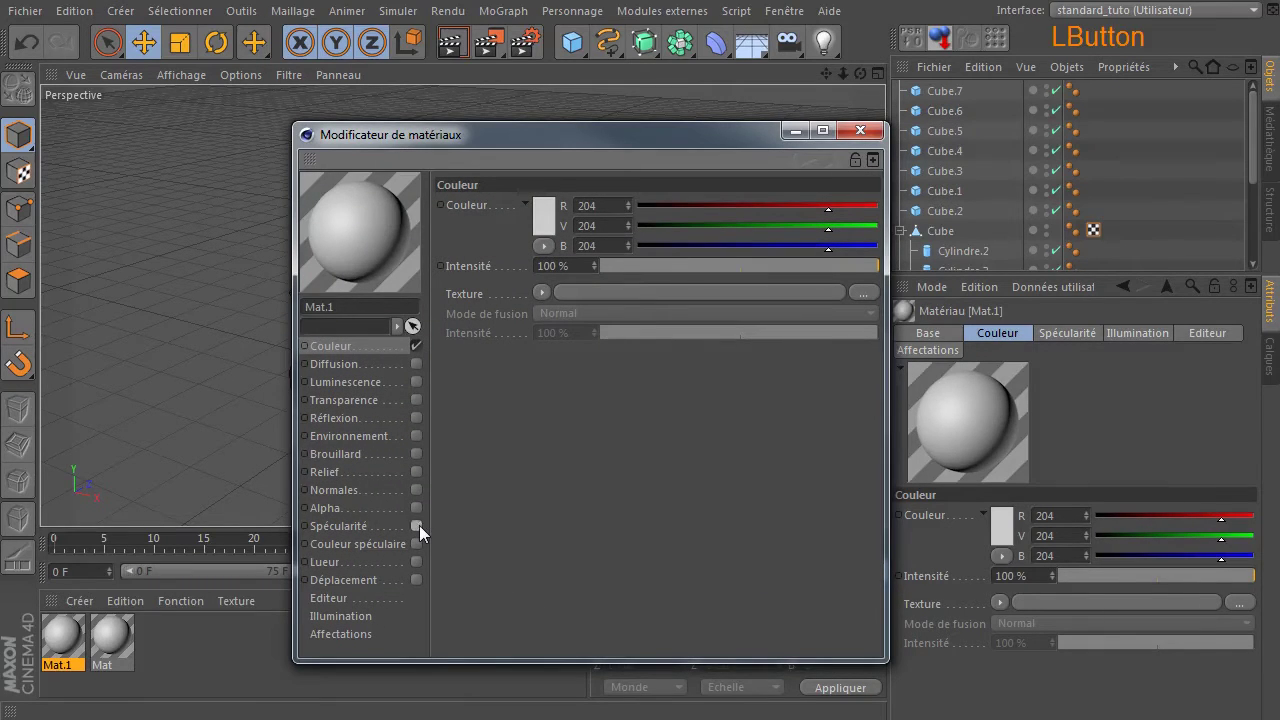
pyautogui.click(111, 640)
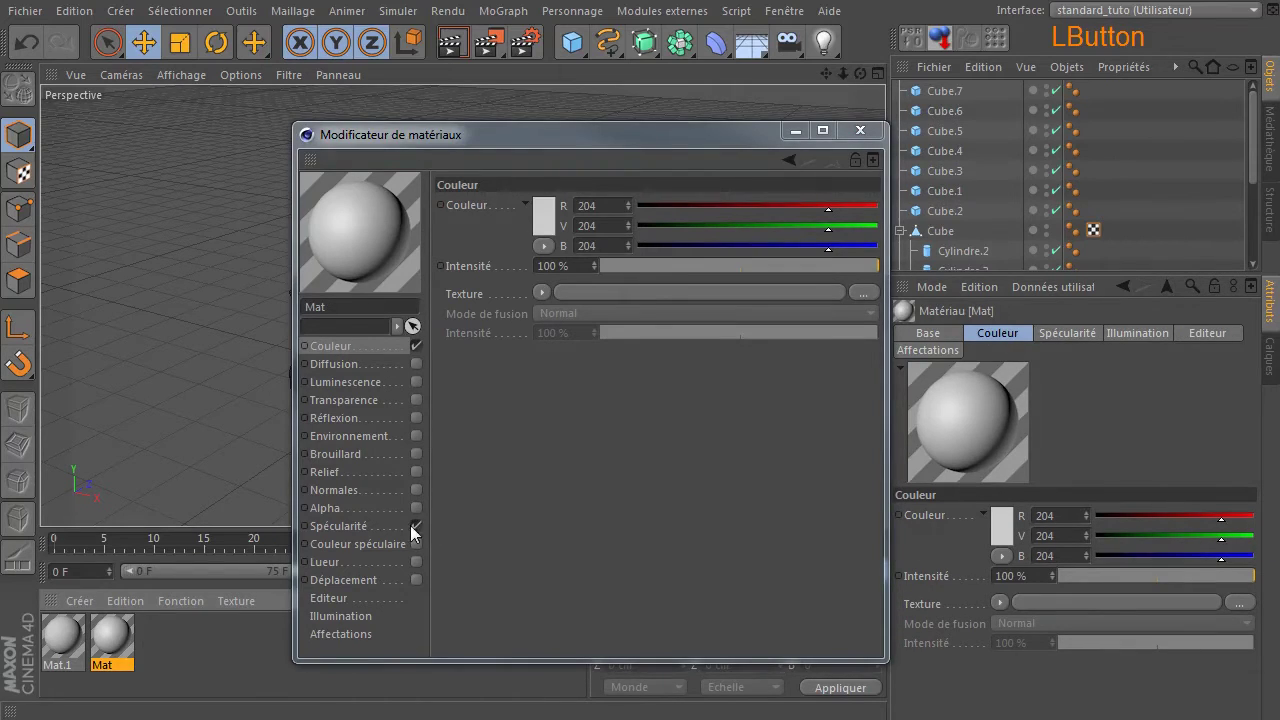
pyautogui.click(417, 526)
# - Set the colour of material Mat.1 to pure white, RGB 255, 255, 255
pyautogui.click(60, 638)
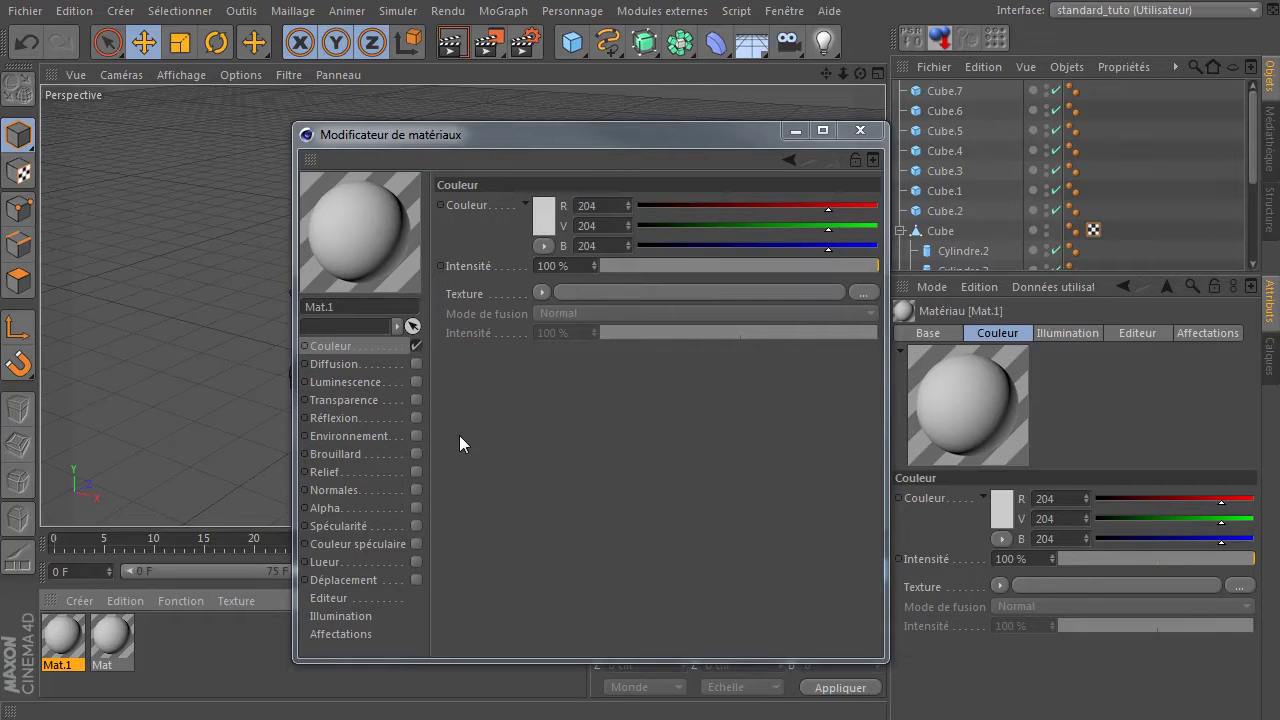
pyautogui.click(540, 225)
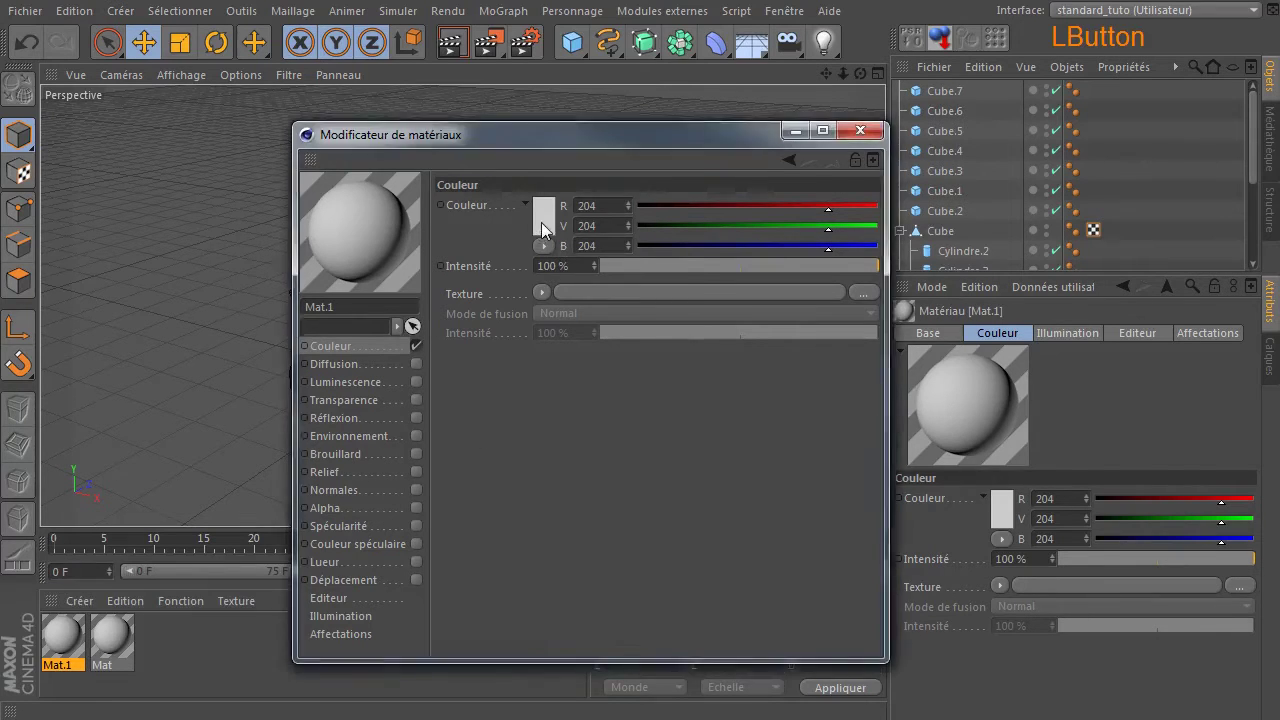
pyautogui.moveTo(474, 213); pyautogui.dragTo(395, 137)
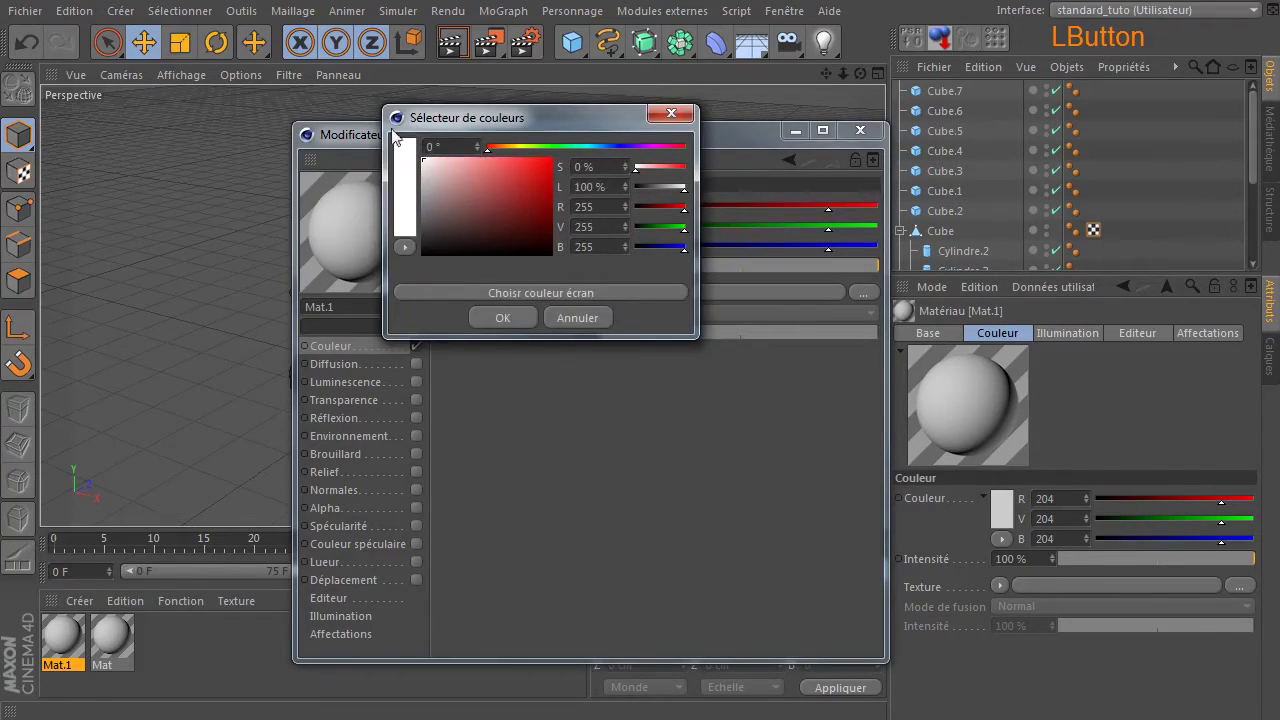
pyautogui.click(498, 318)
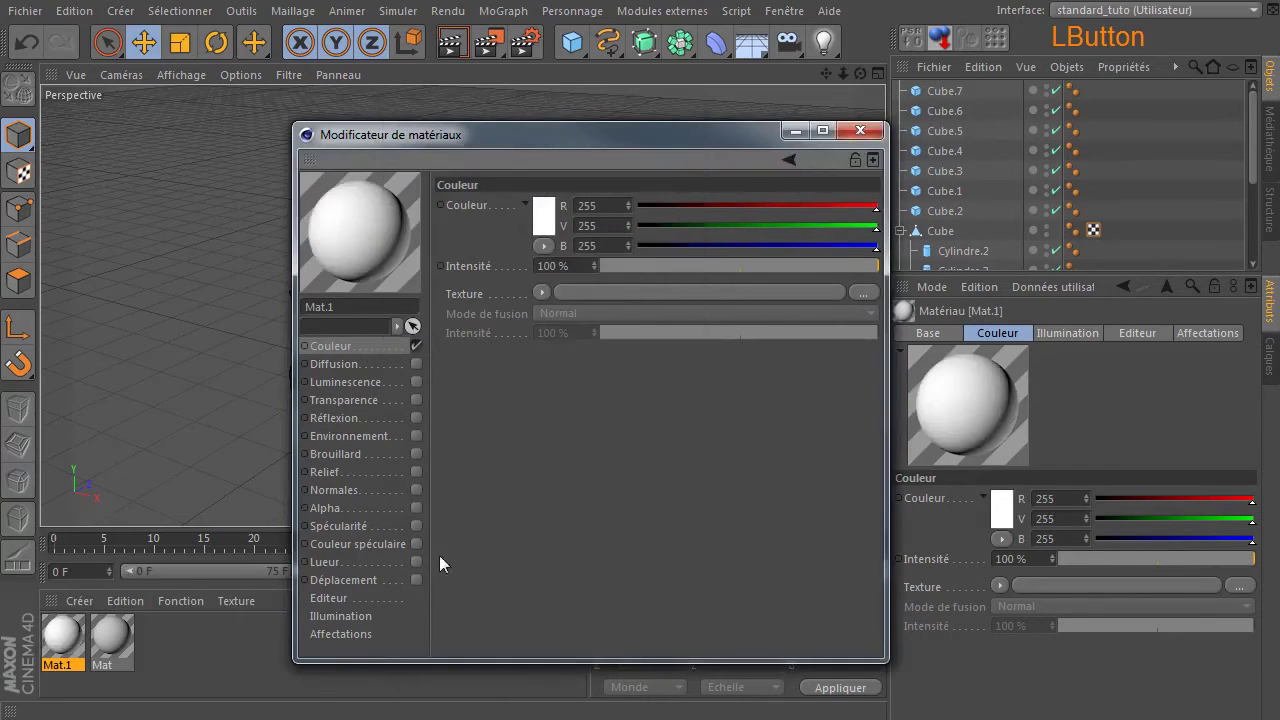
# - Set the colour of material Mat to blue, RGB 0, 93, 192, and close the material editor
pyautogui.click(109, 641)
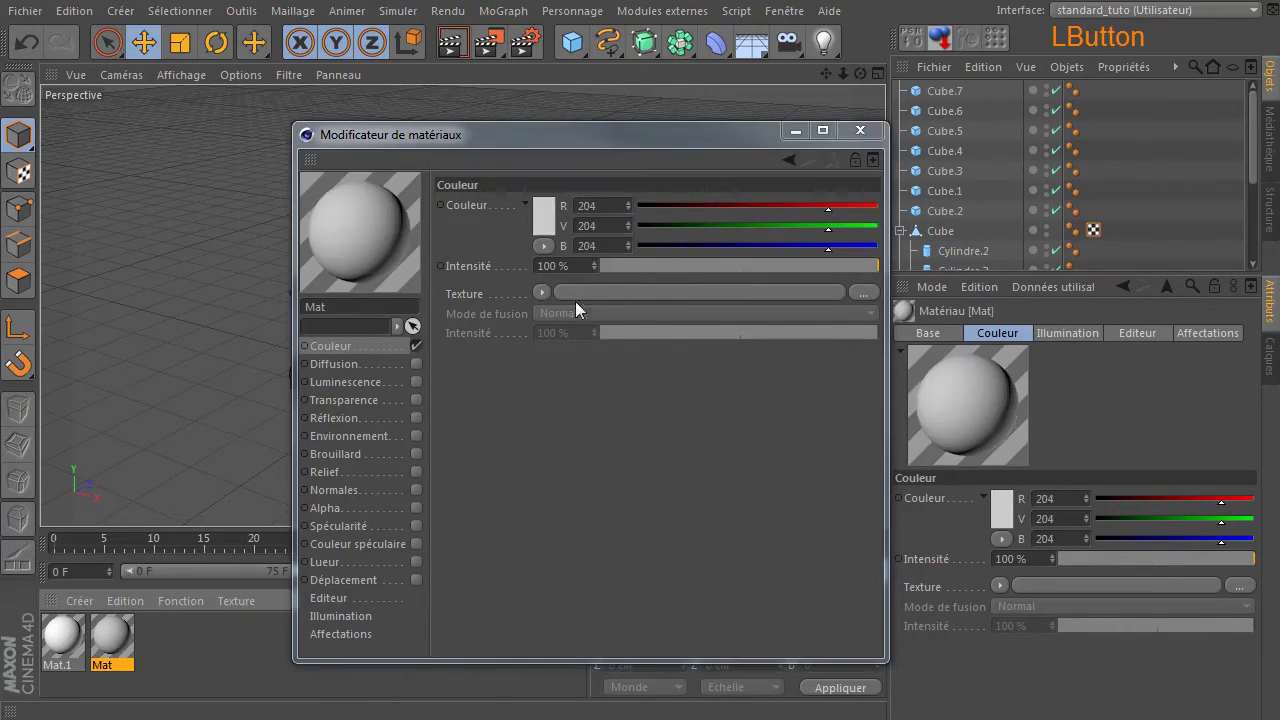
pyautogui.click(545, 217)
pyautogui.moveTo(607, 137); pyautogui.dragTo(607, 142)
pyautogui.click(541, 173)
pyautogui.moveTo(541, 173); pyautogui.dragTo(568, 180)
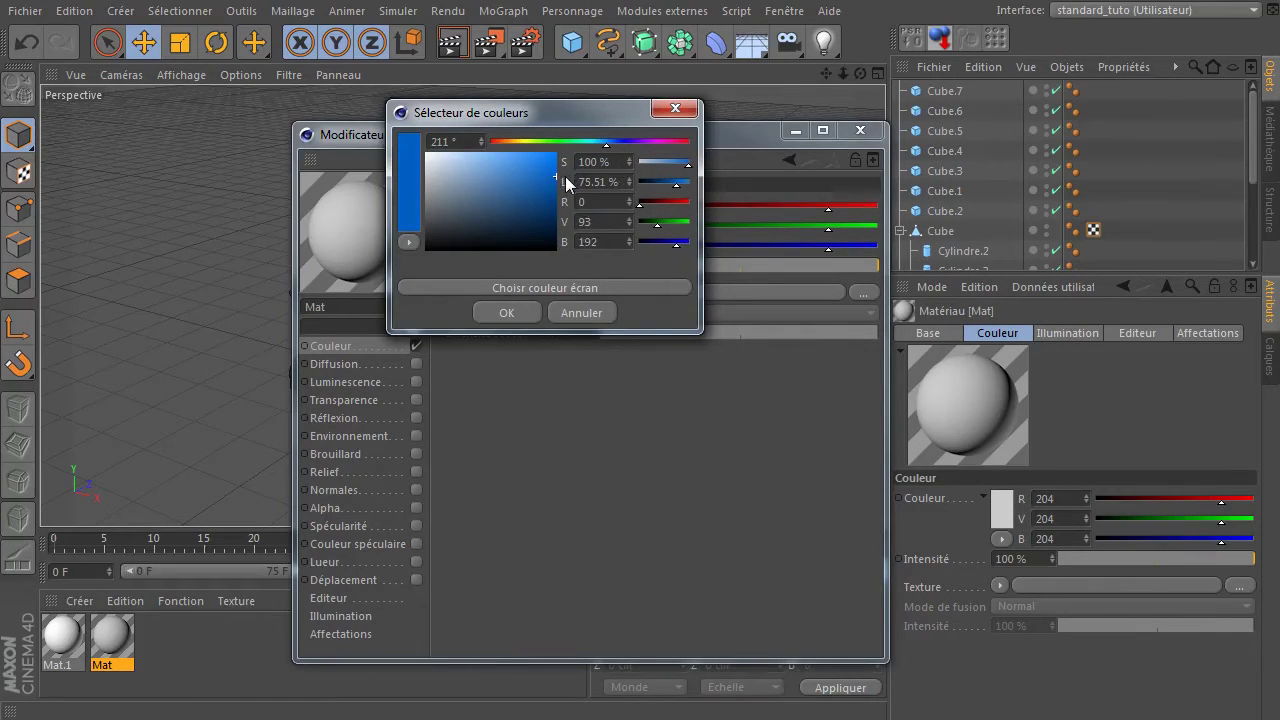
pyautogui.click(500, 311)
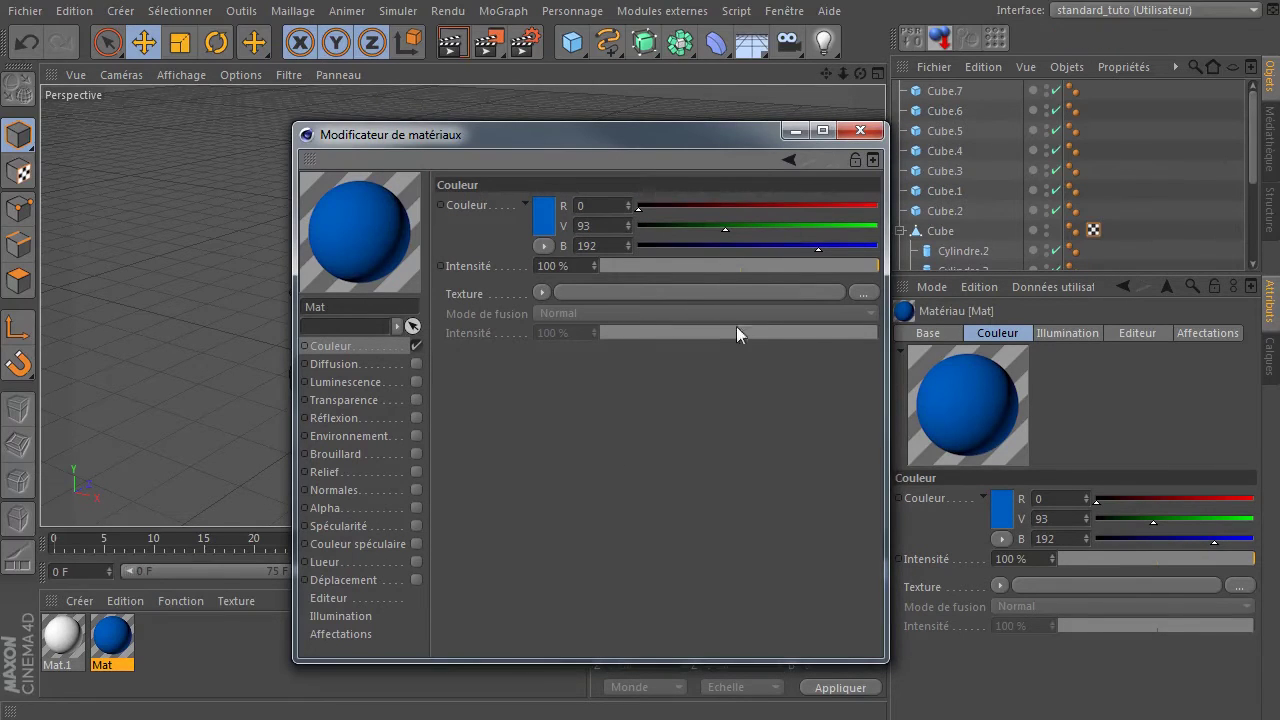
pyautogui.click(860, 130)
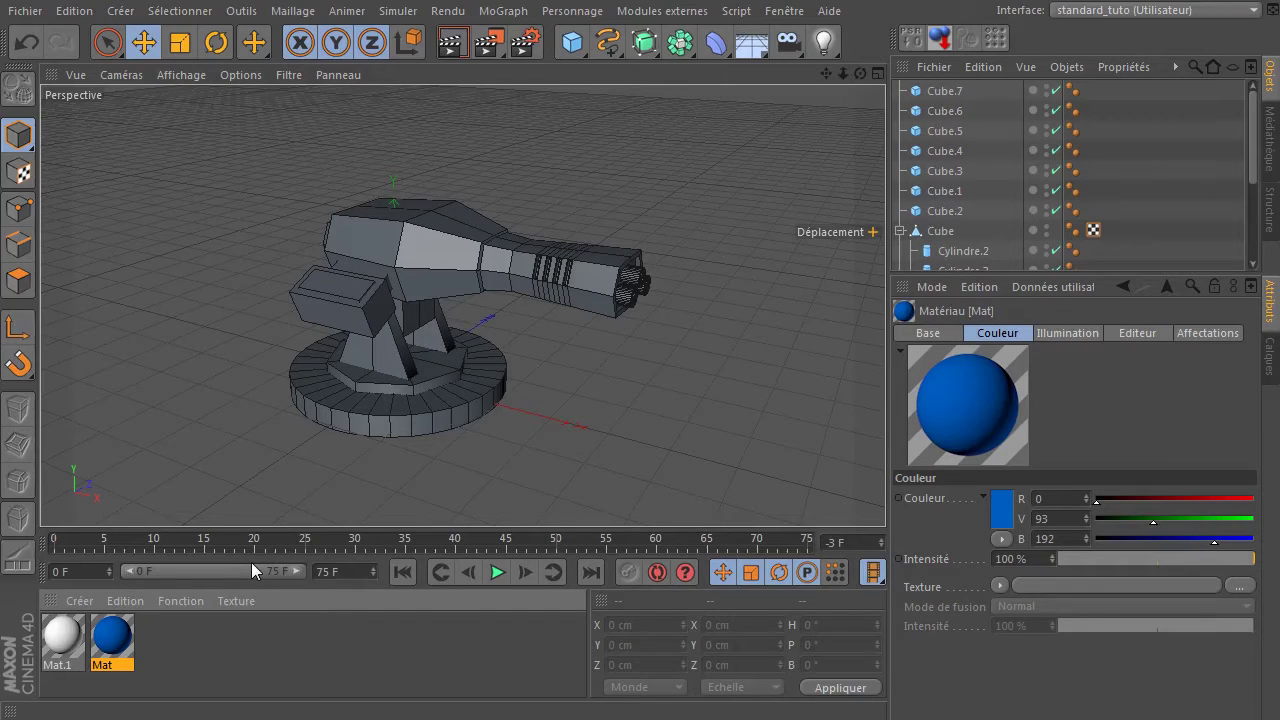
# - Nest Cube and Cube.1 through Cube.7 under the base object Cylindre and collapse the hierarchy
pyautogui.moveTo(59, 634)
pyautogui.mouseDown()
pyautogui.moveTo(148, 601)
pyautogui.moveTo(62, 635)
pyautogui.mouseUp()
pyautogui.moveTo(1036, 276); pyautogui.dragTo(1036, 446)
pyautogui.click(900, 231)
pyautogui.click(937, 234)
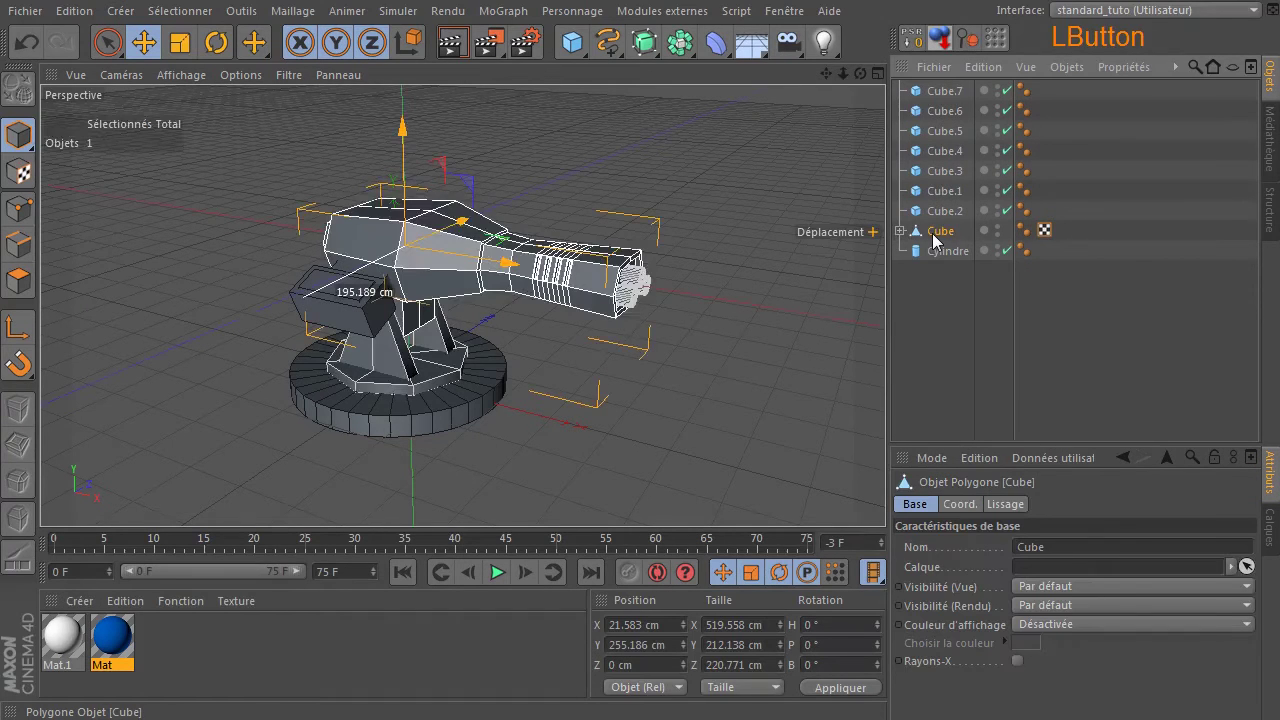
pyautogui.click(941, 253)
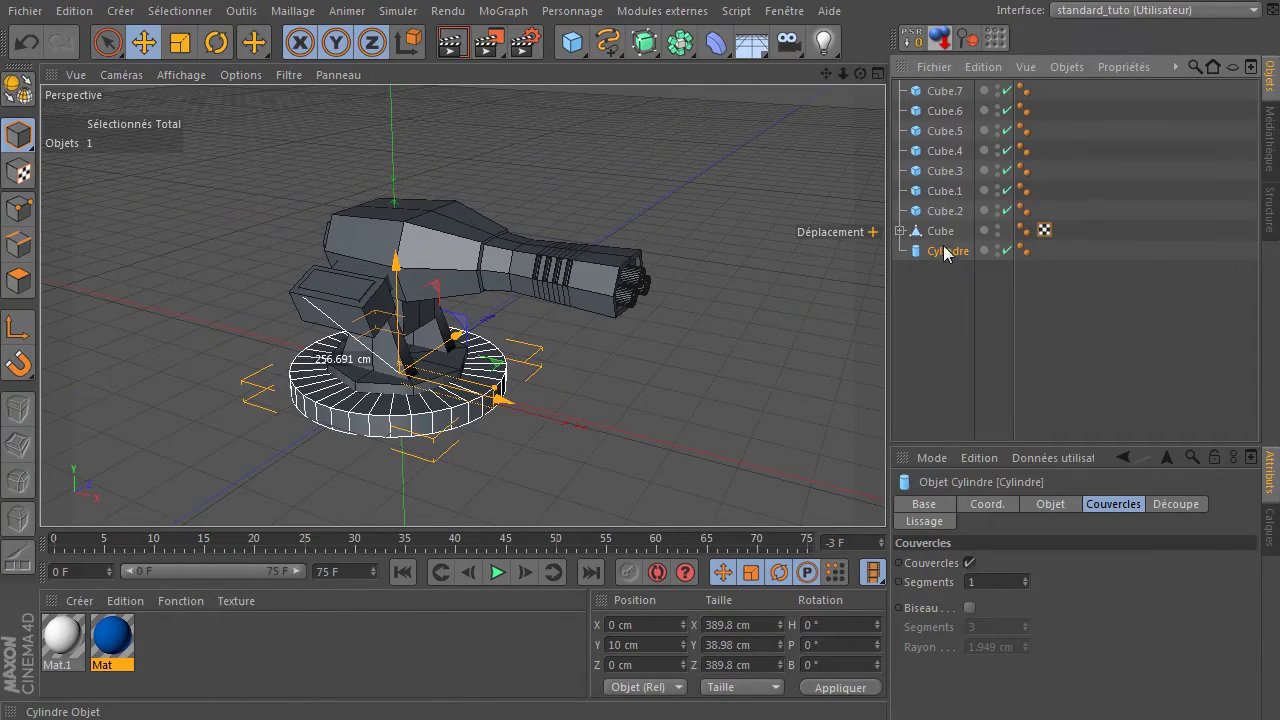
pyautogui.click(949, 234)
pyautogui.keyDown('shift'); pyautogui.moveTo(947, 90); pyautogui.dragTo(965, 252); pyautogui.keyUp('shift')
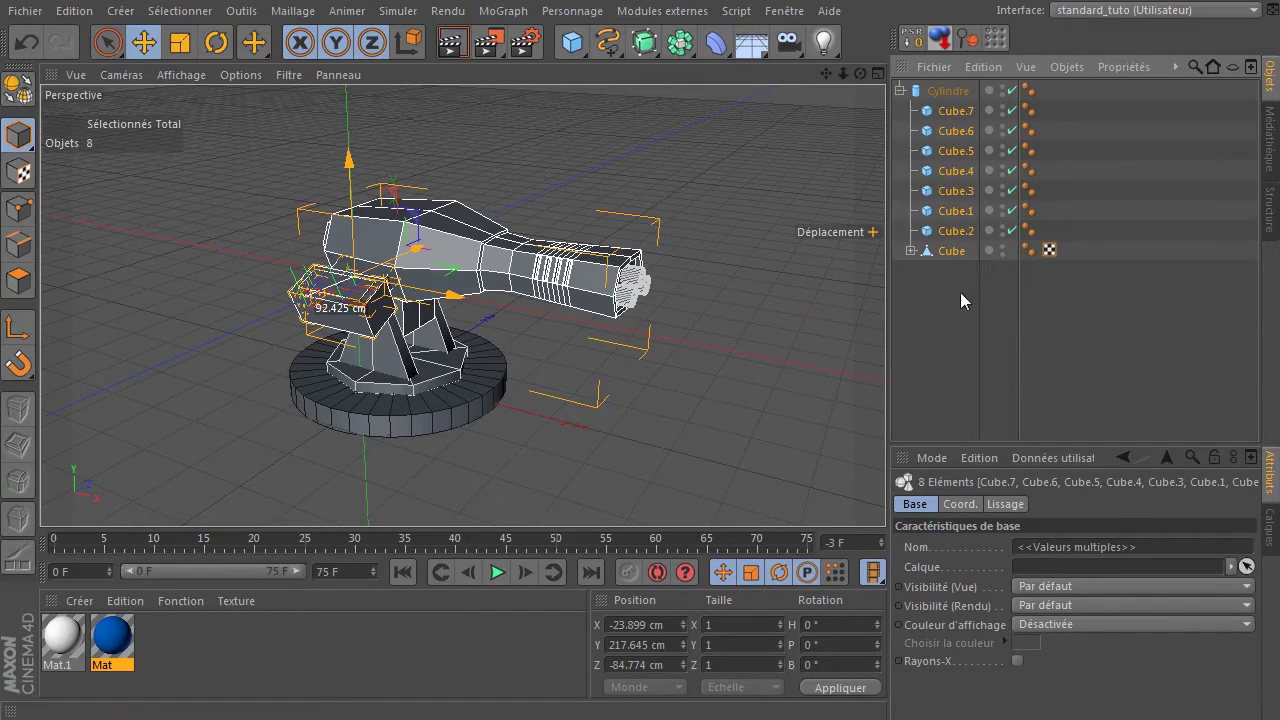
pyautogui.click(955, 294)
pyautogui.click(923, 92)
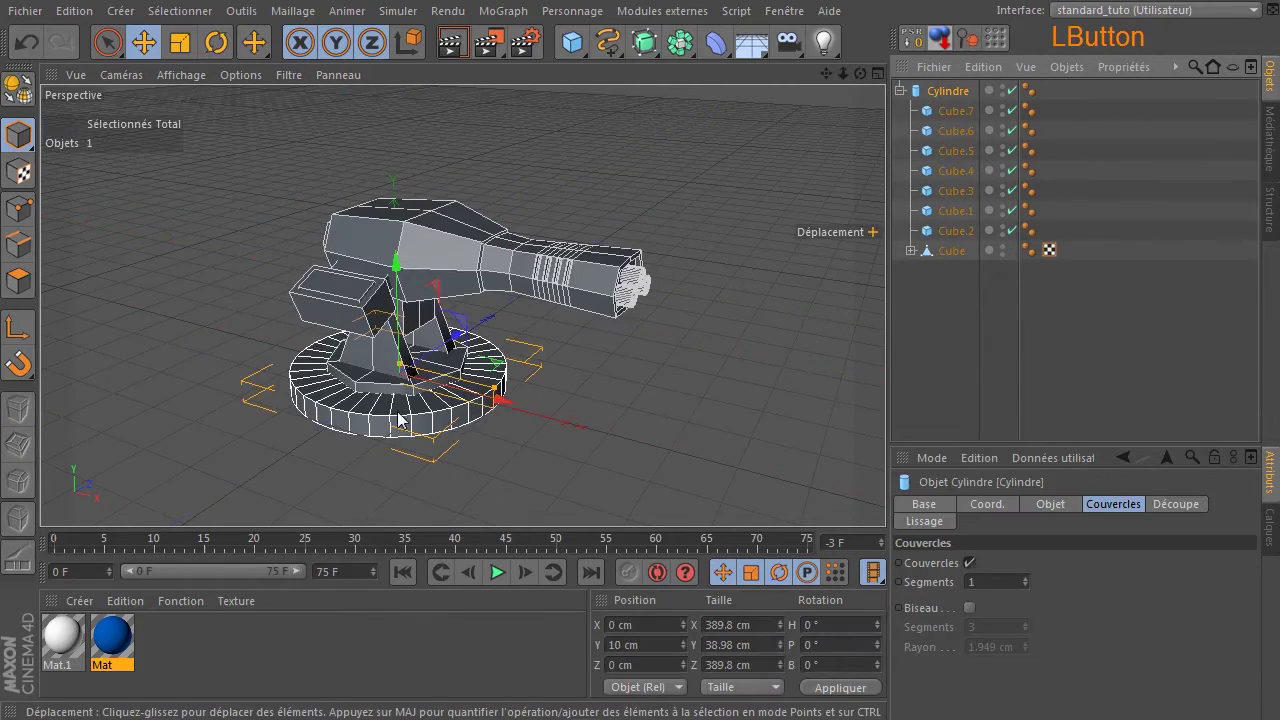
pyautogui.click(901, 91)
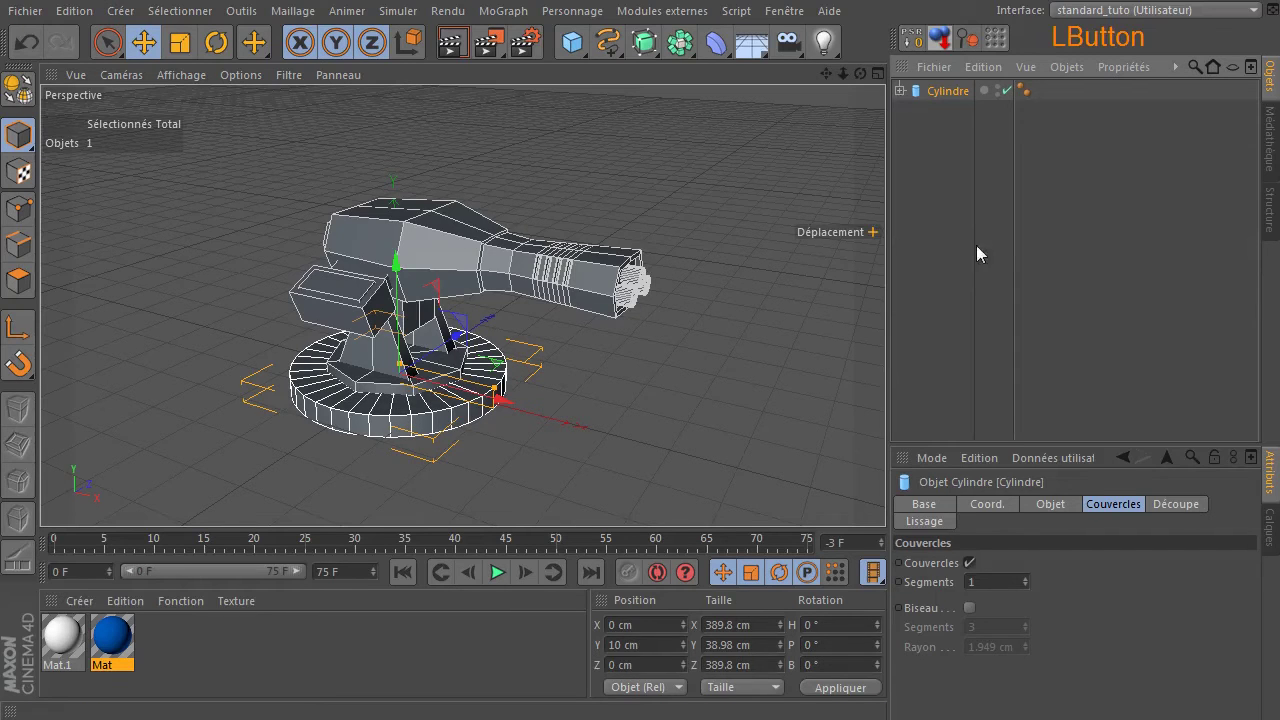
# - Apply the white material Mat.1 to Cylindre and test-render the perspective and top views
pyautogui.click(974, 244)
pyautogui.moveTo(110, 640); pyautogui.dragTo(961, 106)
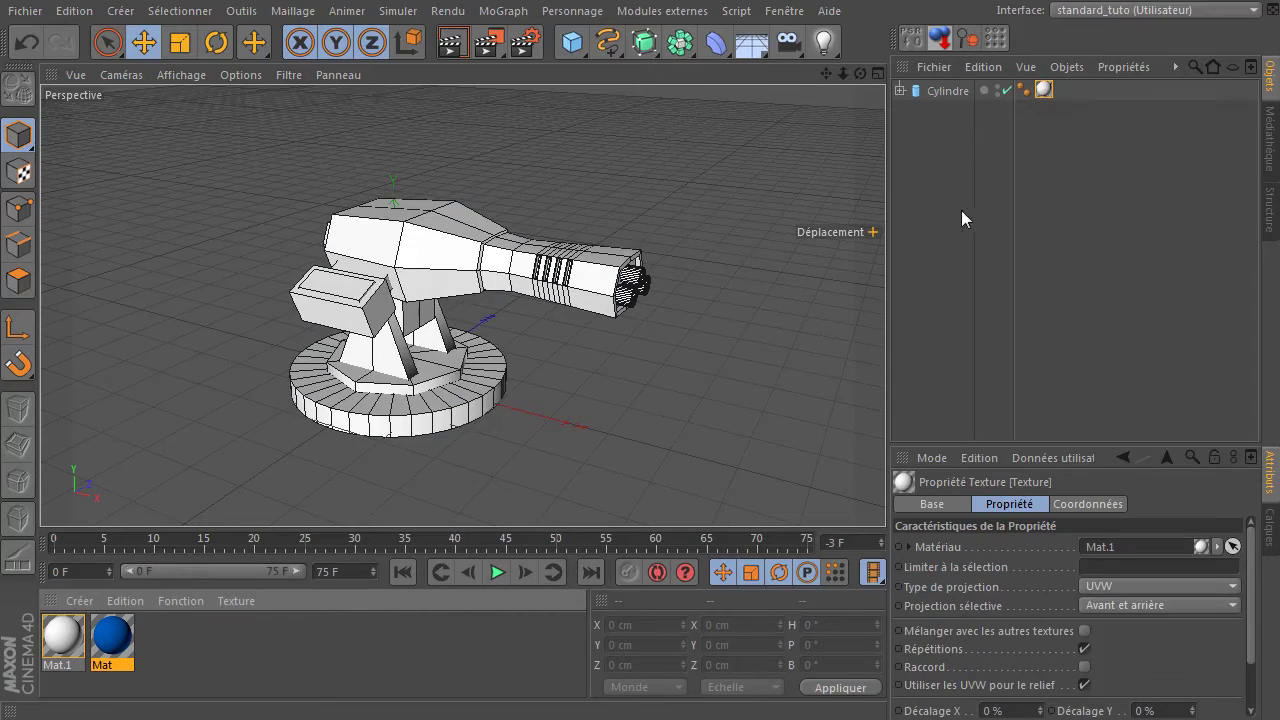
pyautogui.click(451, 44)
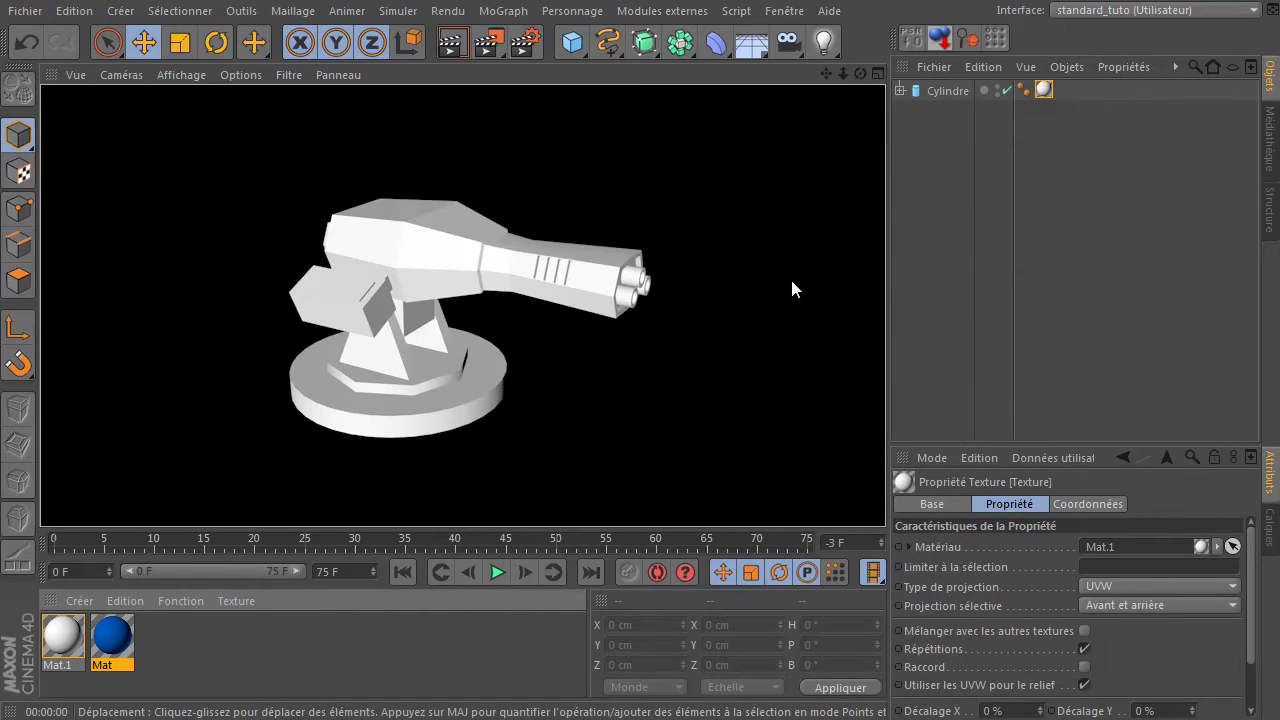
pyautogui.middleClick(772, 286)
pyautogui.middleClick(714, 246)
pyautogui.click(451, 44)
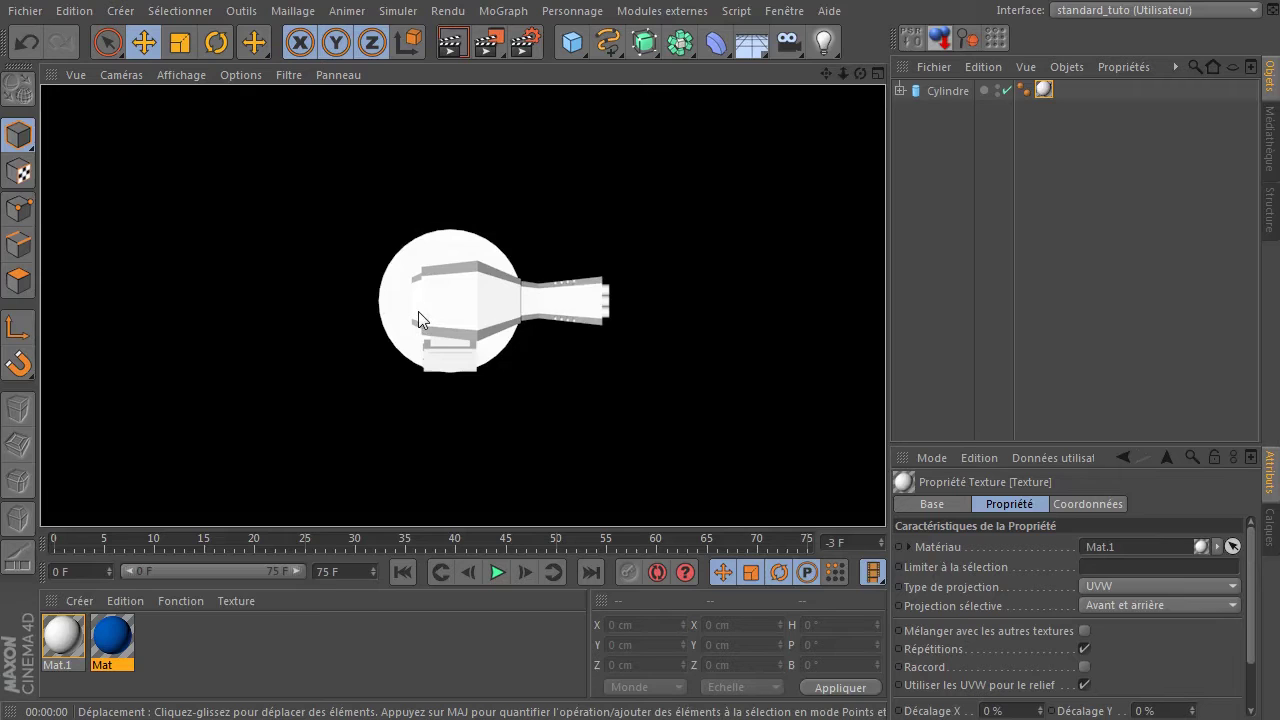
pyautogui.middleClick(564, 364)
pyautogui.middleClick(341, 221)
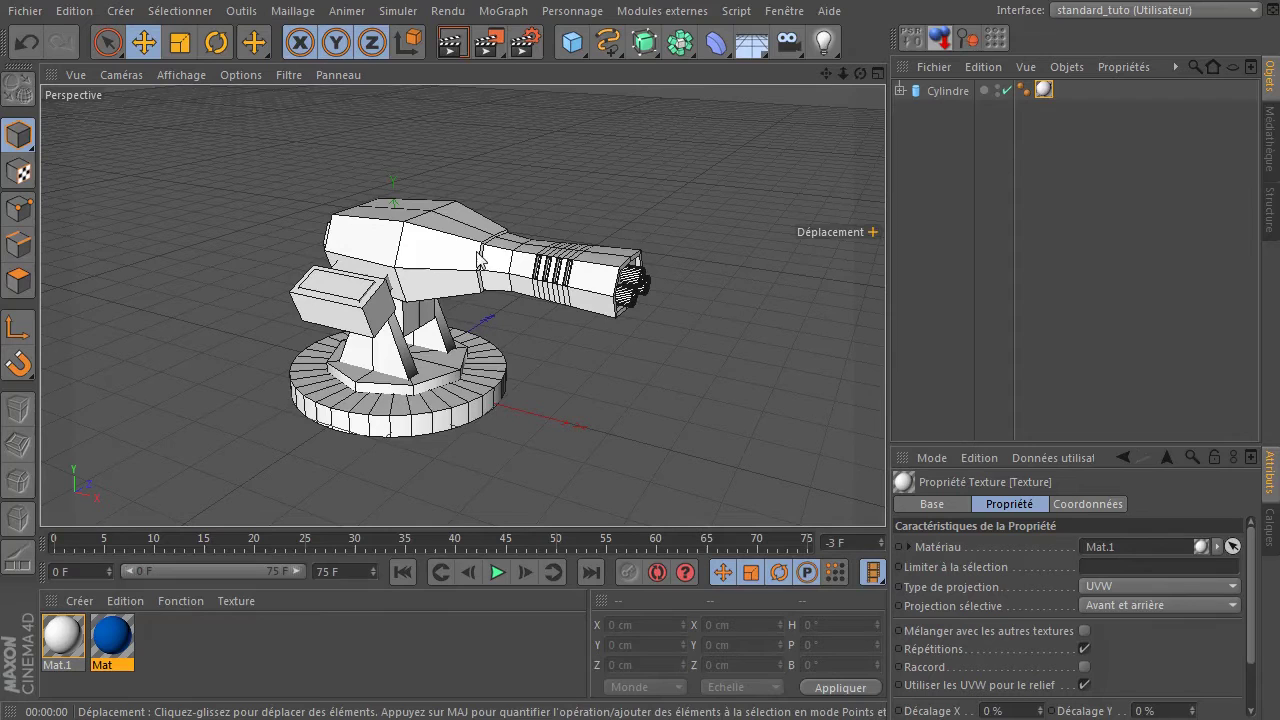
# - Select the two large polygons on one side of the cannon body Cube and remove the Mat.1 texture from Cylindre
pyautogui.scroll(6, 415, 279)
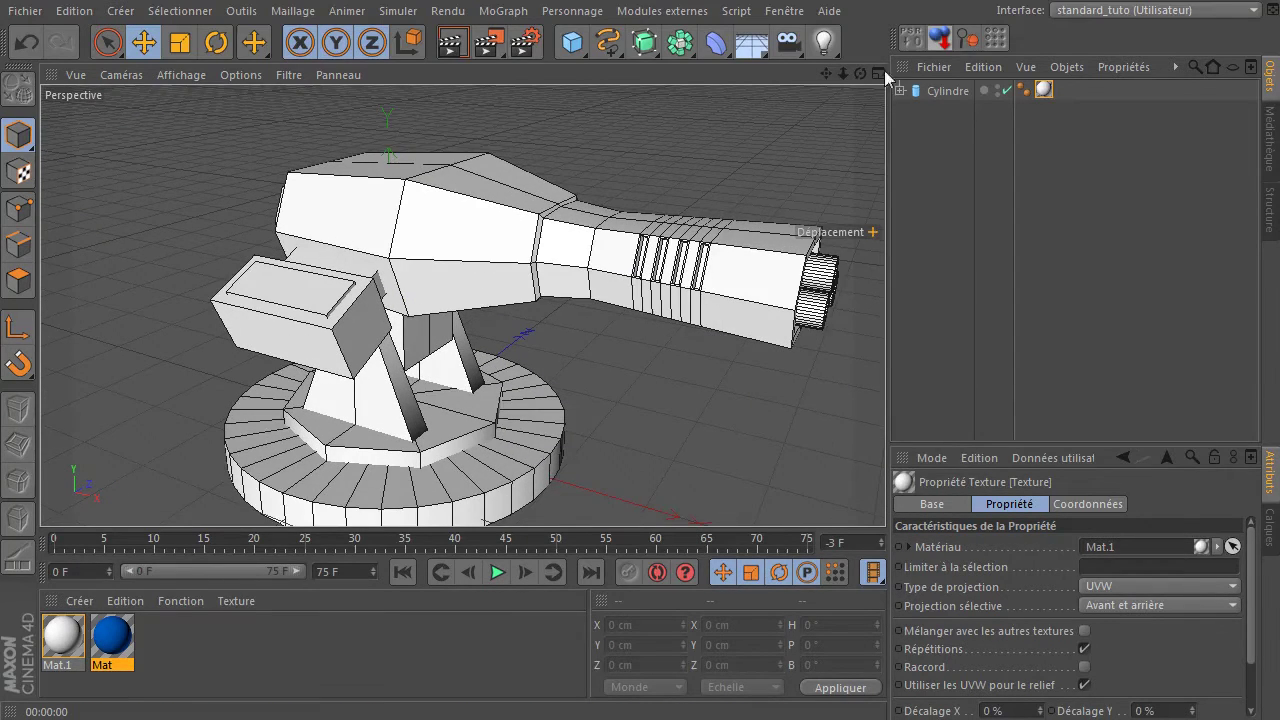
pyautogui.moveTo(862, 77); pyautogui.dragTo(770, 62)
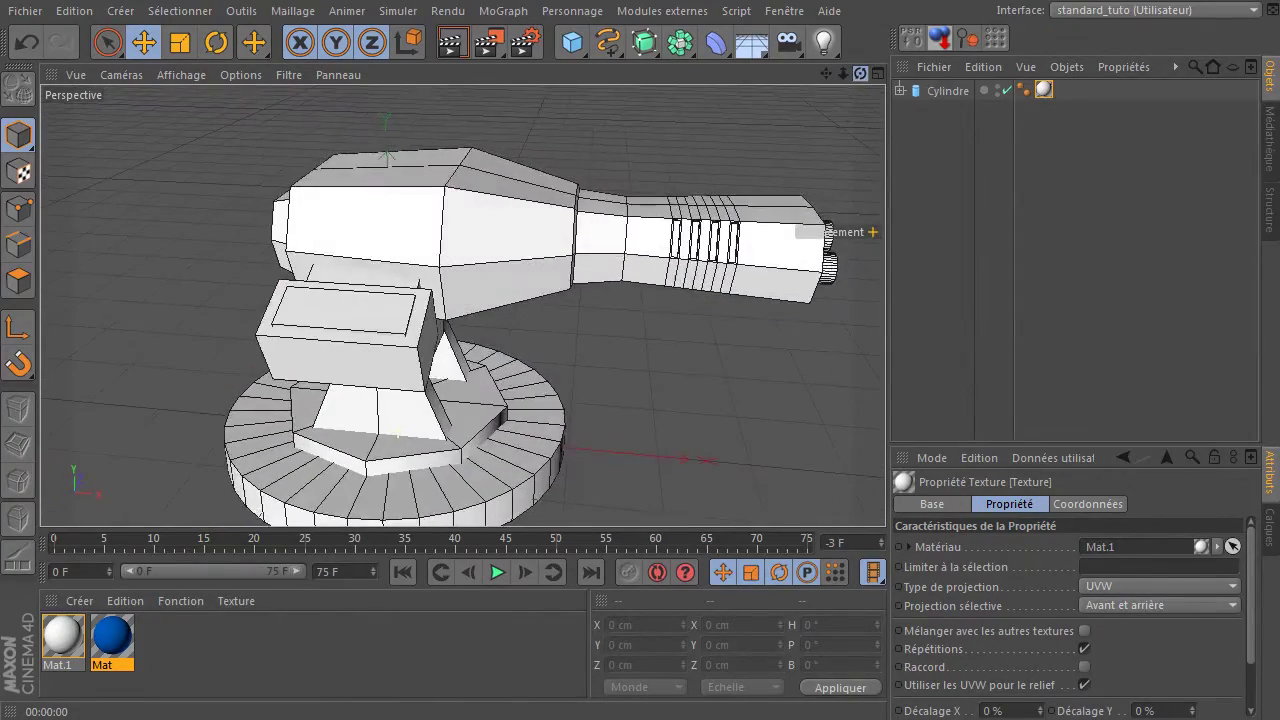
pyautogui.click(900, 90)
pyautogui.click(420, 220)
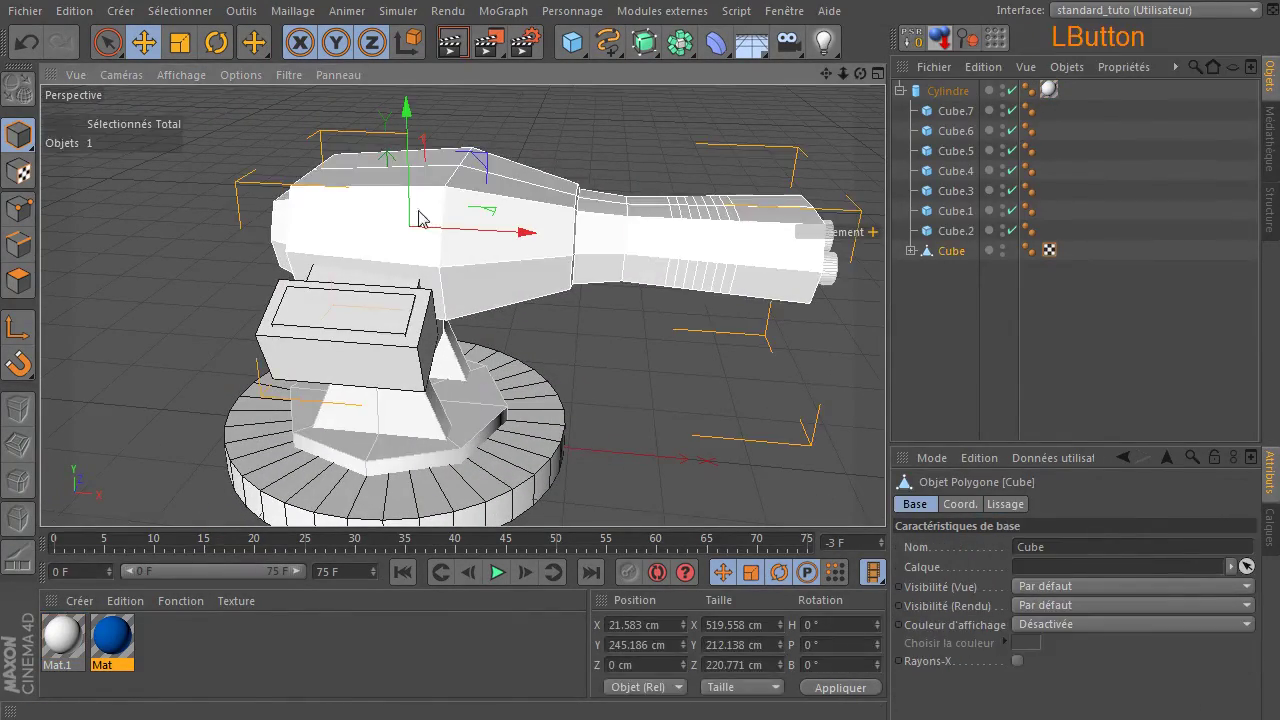
pyautogui.click(911, 251)
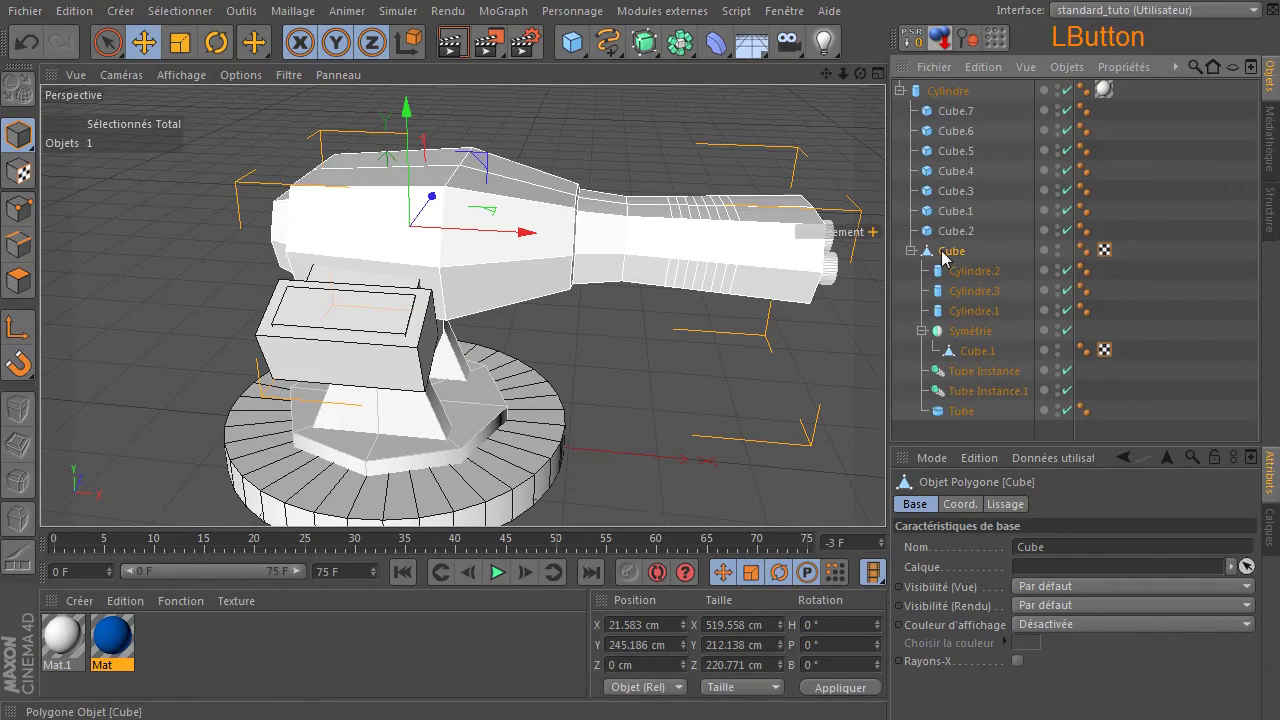
pyautogui.click(19, 284)
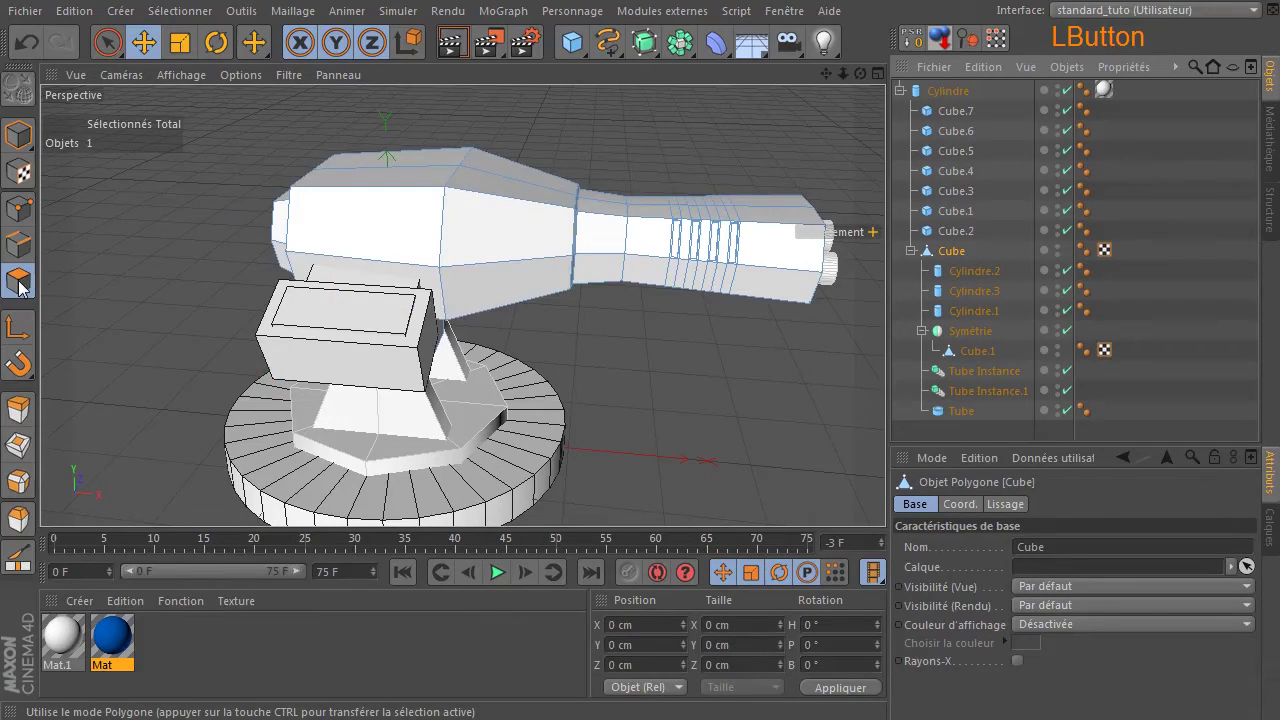
pyautogui.click(414, 231)
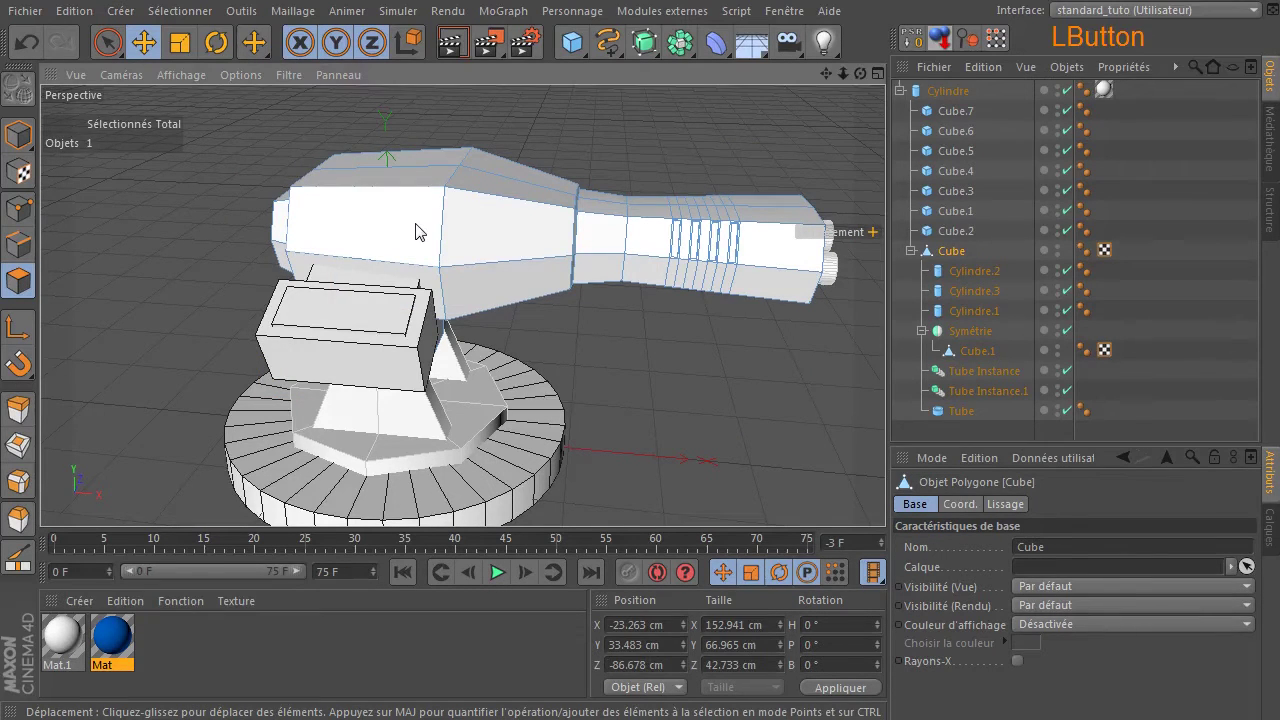
pyautogui.keyDown('shift'); pyautogui.click(503, 240); pyautogui.keyUp('shift')
pyautogui.click(1104, 90)
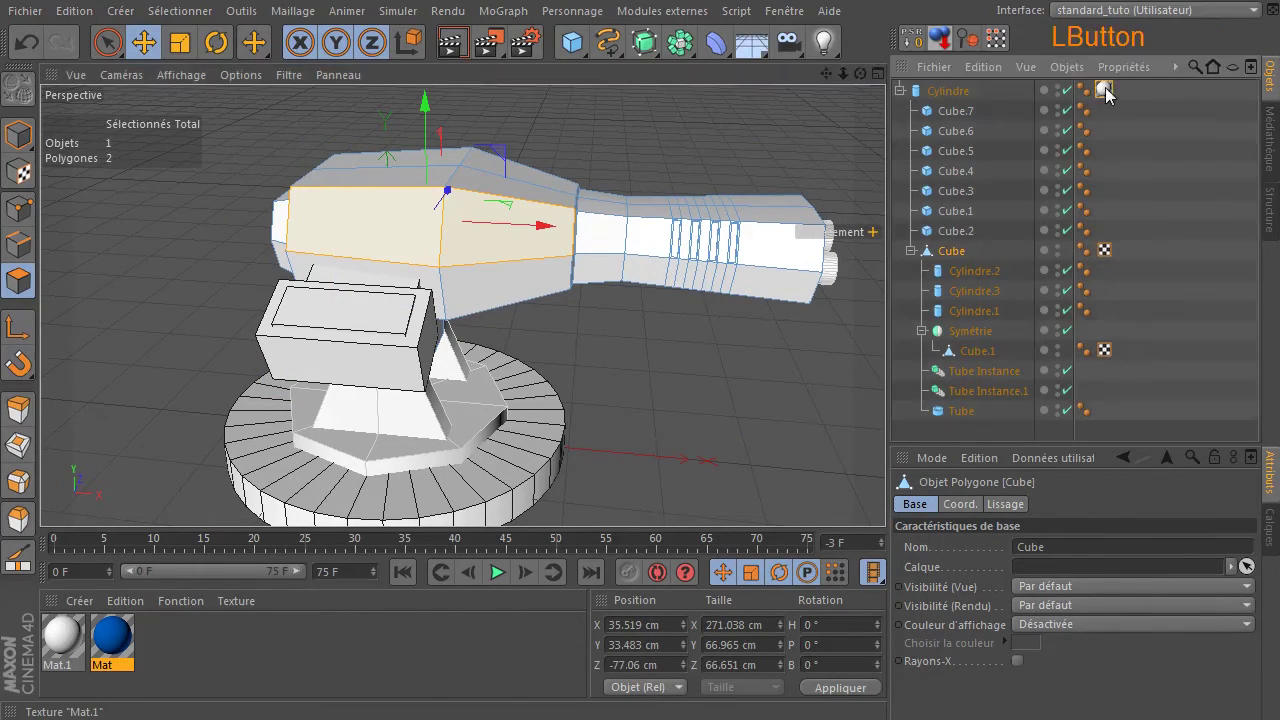
pyautogui.press('Delete')
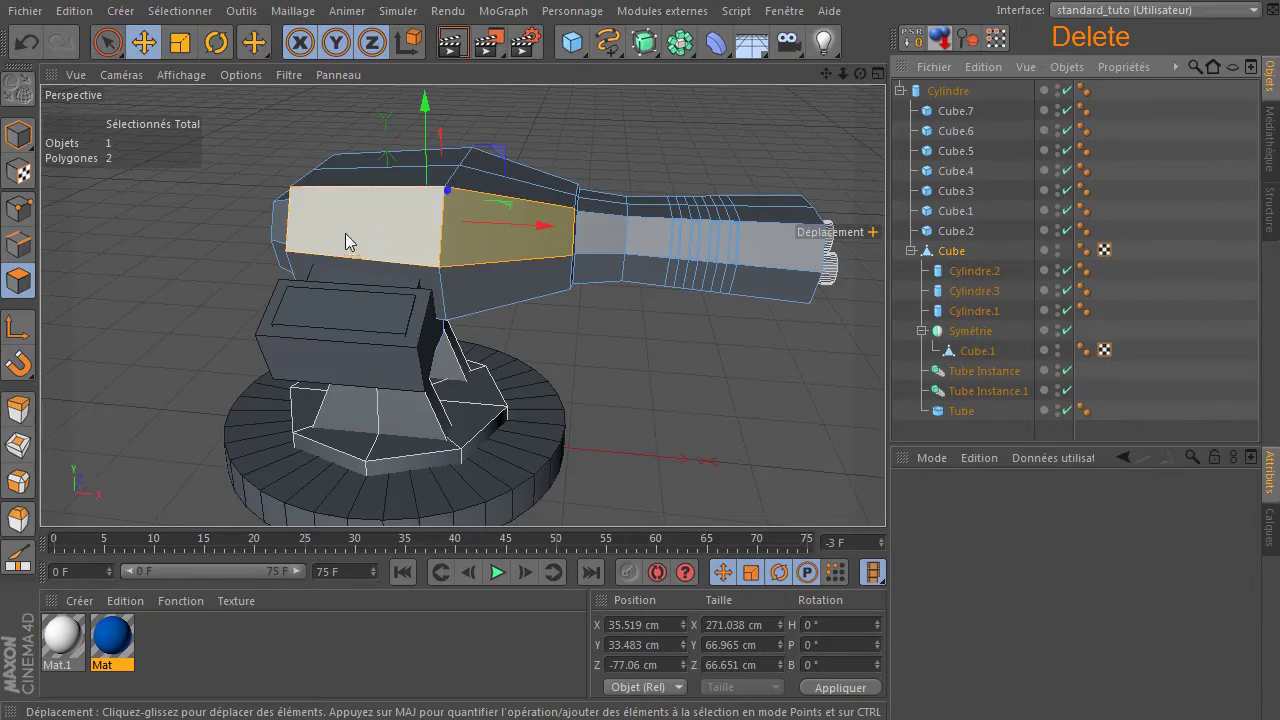
# - Add the two matching polygons on the cannon body's opposite side and inset all four with an inner extrusion of 14.5 cm
pyautogui.moveTo(860, 74); pyautogui.dragTo(640, 86)
pyautogui.keyDown('shift'); pyautogui.click(496, 280); pyautogui.keyUp('shift')
pyautogui.keyDown('shift'); pyautogui.click(560, 278); pyautogui.keyUp('shift')
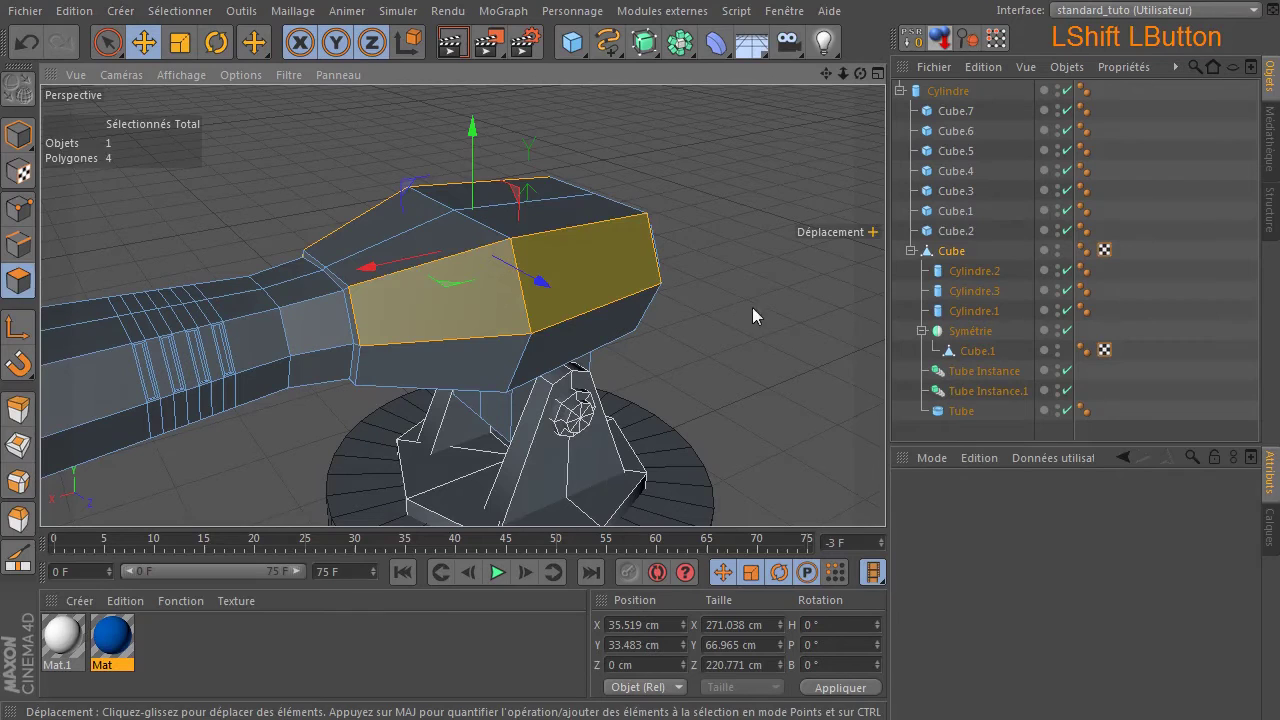
pyautogui.moveTo(859, 73); pyautogui.dragTo(777, 186)
pyautogui.press('i')
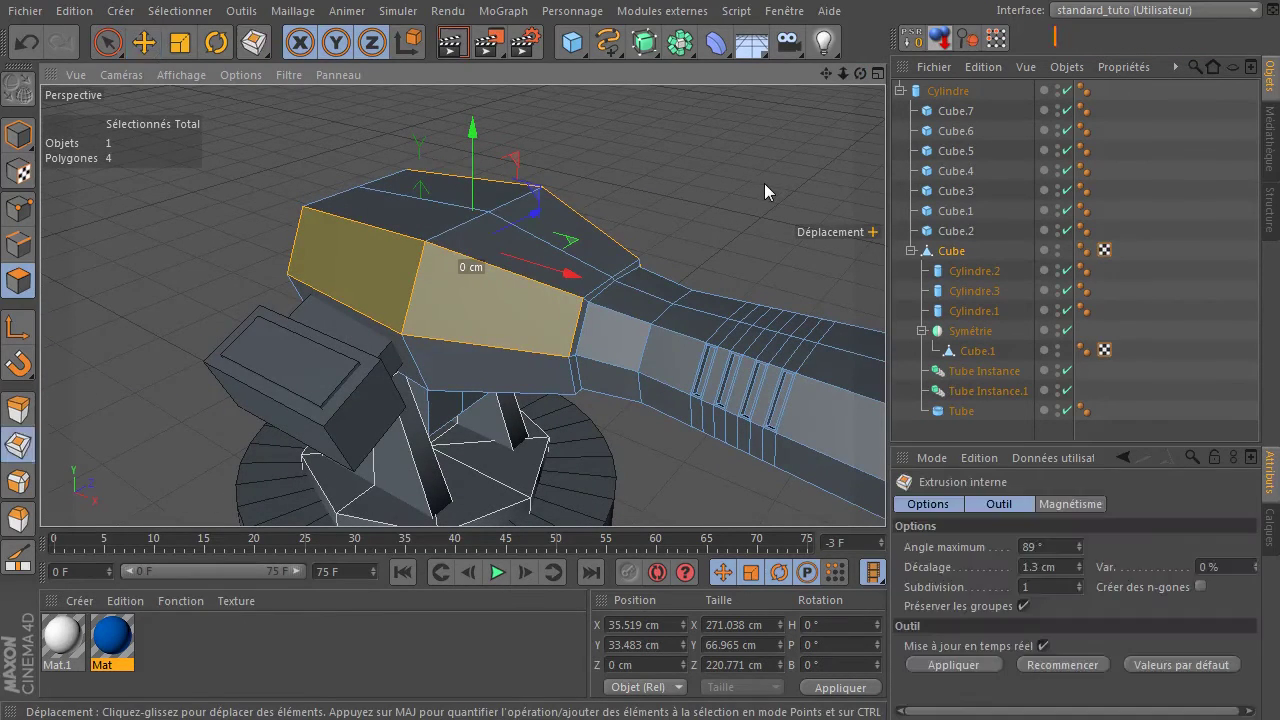
pyautogui.moveTo(748, 160); pyautogui.dragTo(835, 160)
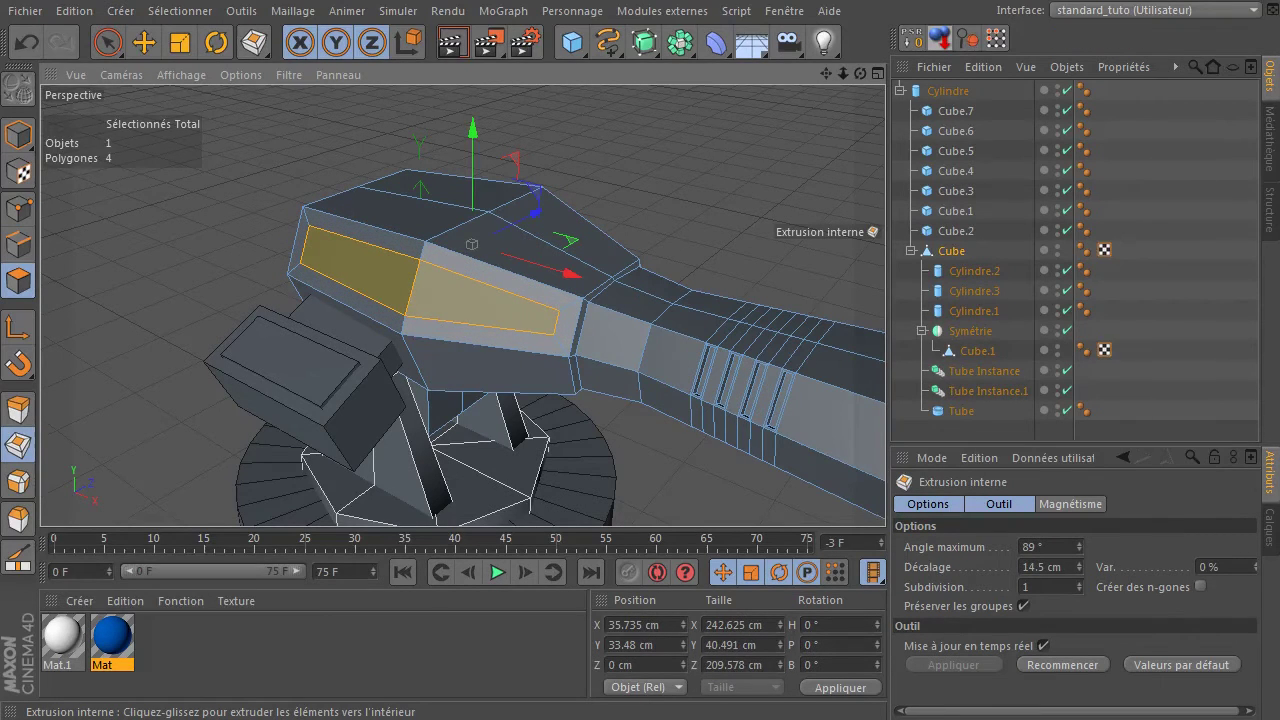
# - Inspect the inset's points on the side of the cannon body, and return to polygon mode with the selection brush active
pyautogui.click(20, 210)
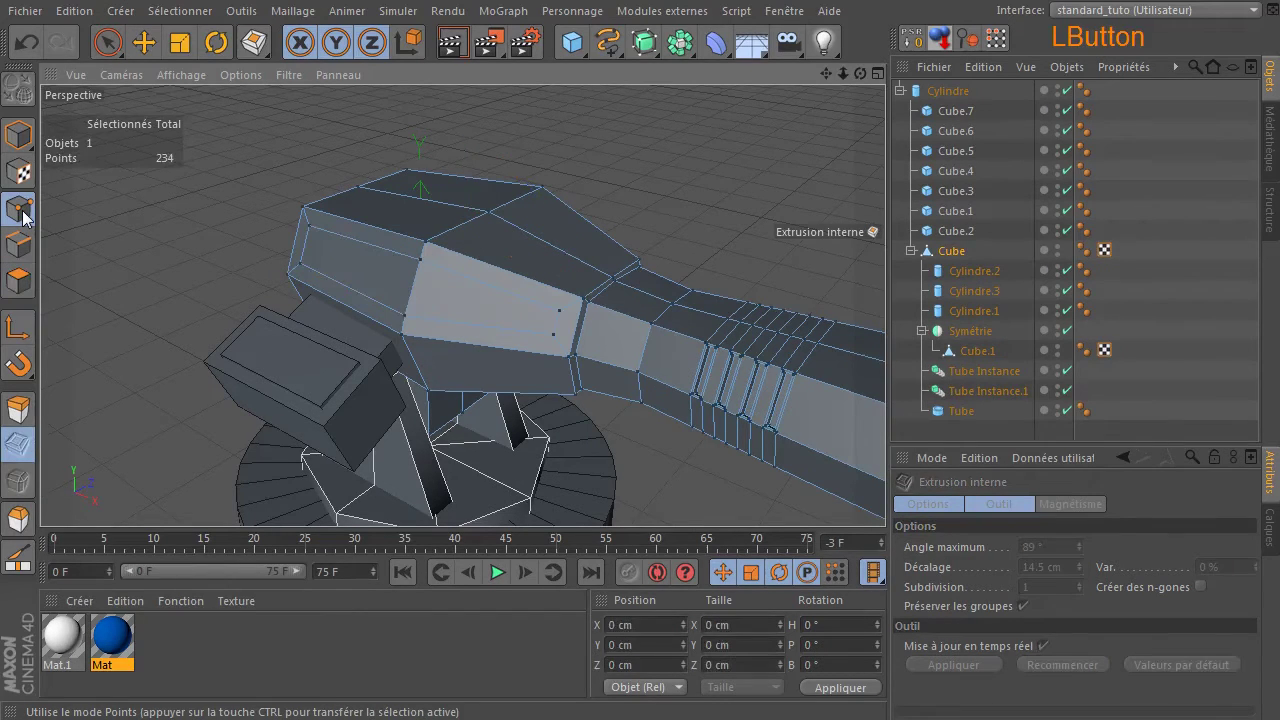
pyautogui.scroll(5, 416, 355)
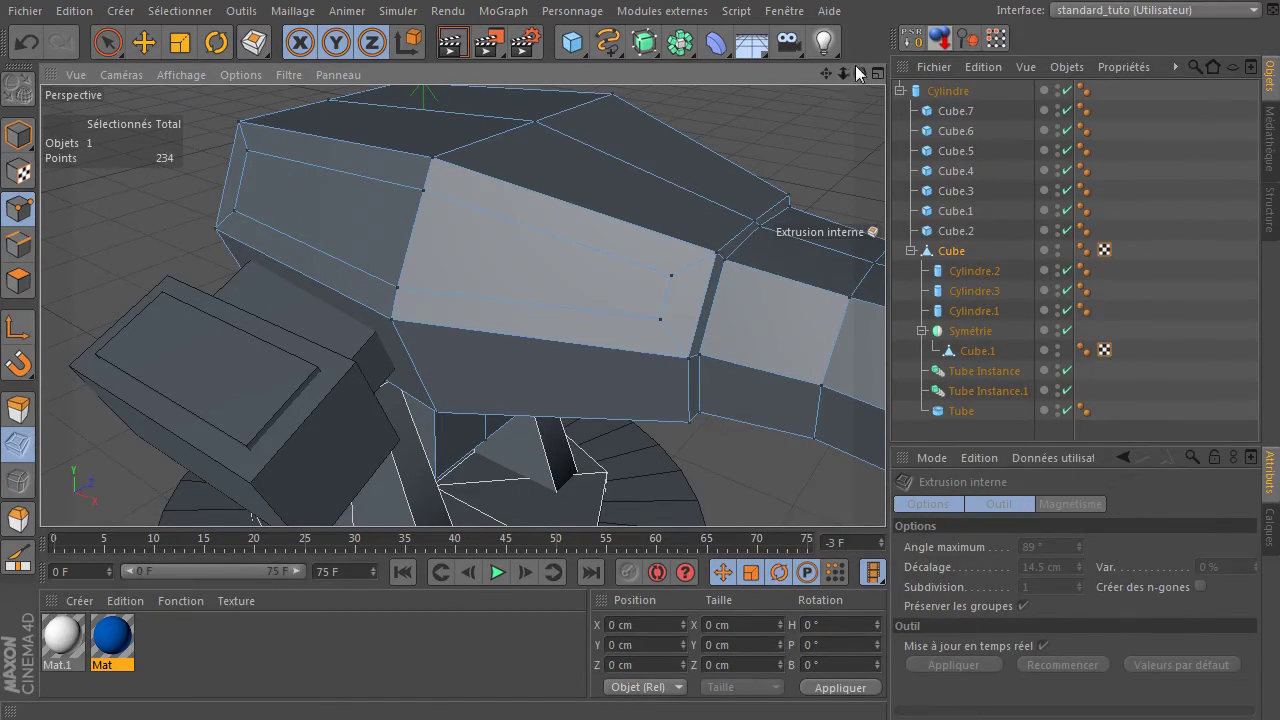
pyautogui.moveTo(863, 73); pyautogui.dragTo(453, 126)
pyautogui.click(107, 42)
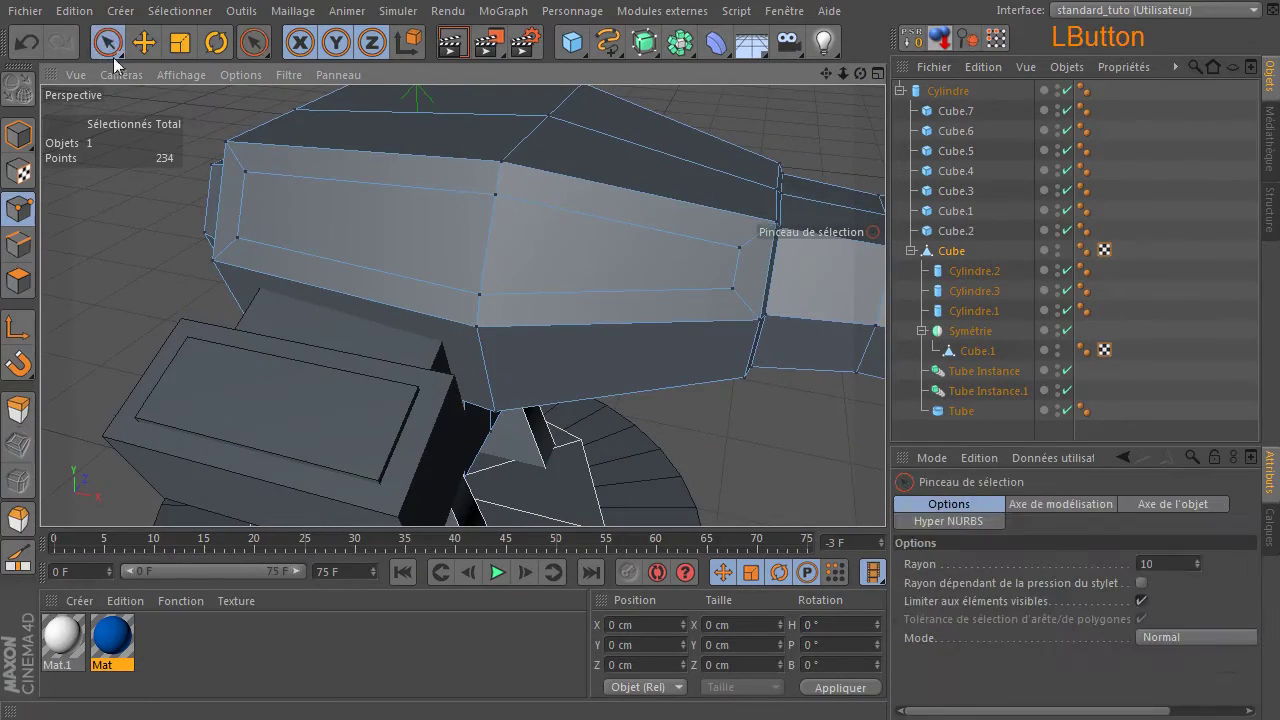
pyautogui.click(18, 281)
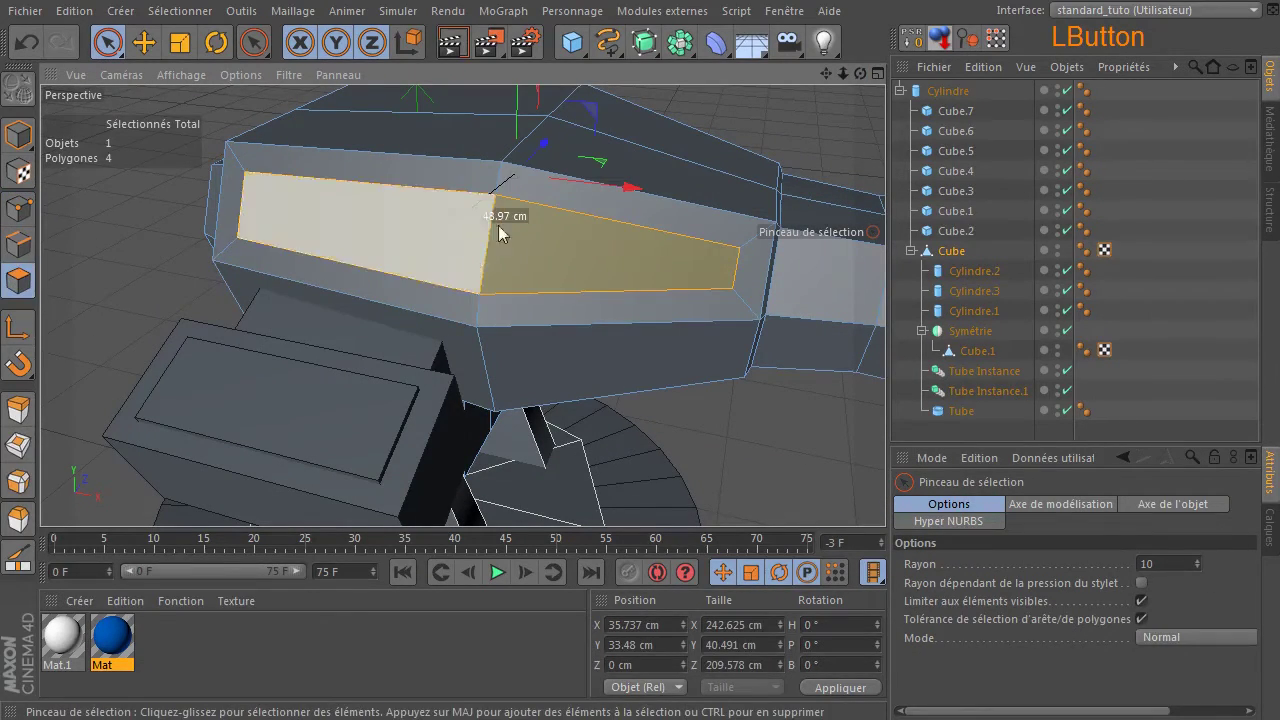
# - Apply the blue material Mat to the four inset side polygons of the cannon body and clear the polygon selection
pyautogui.moveTo(844, 74); pyautogui.dragTo(710, 80)
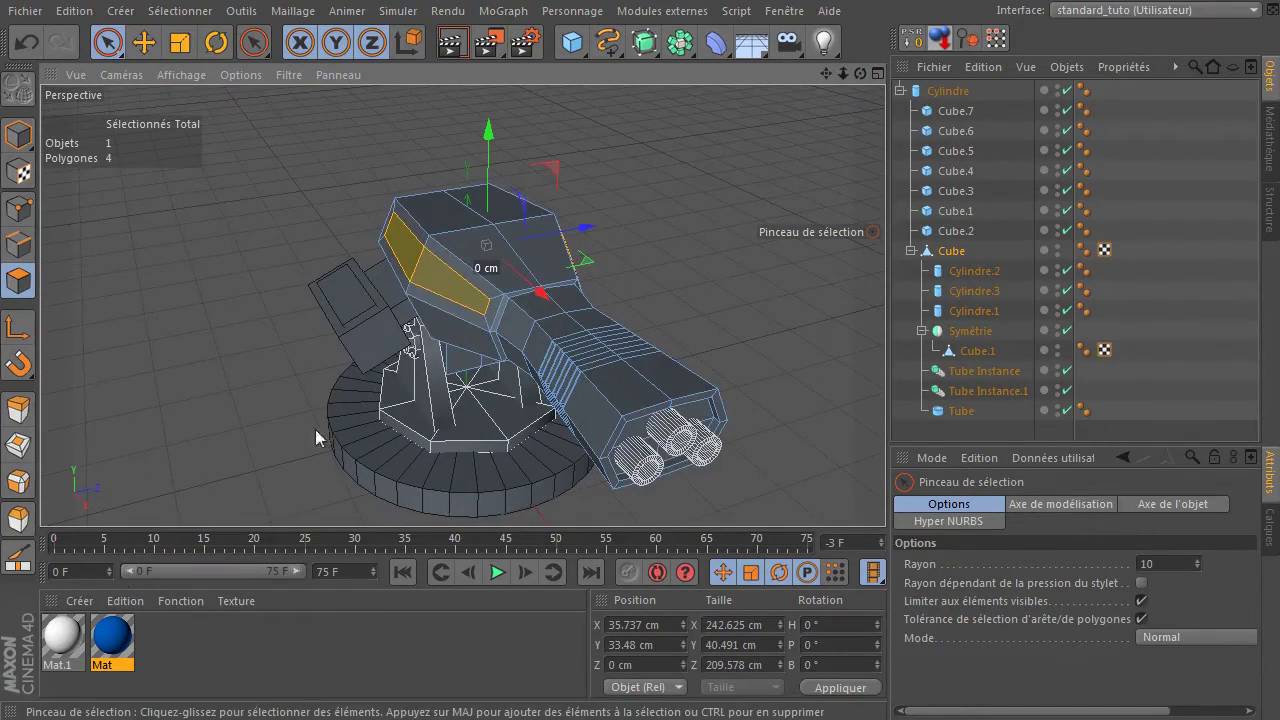
pyautogui.click(108, 645)
pyautogui.moveTo(378, 350); pyautogui.dragTo(457, 286)
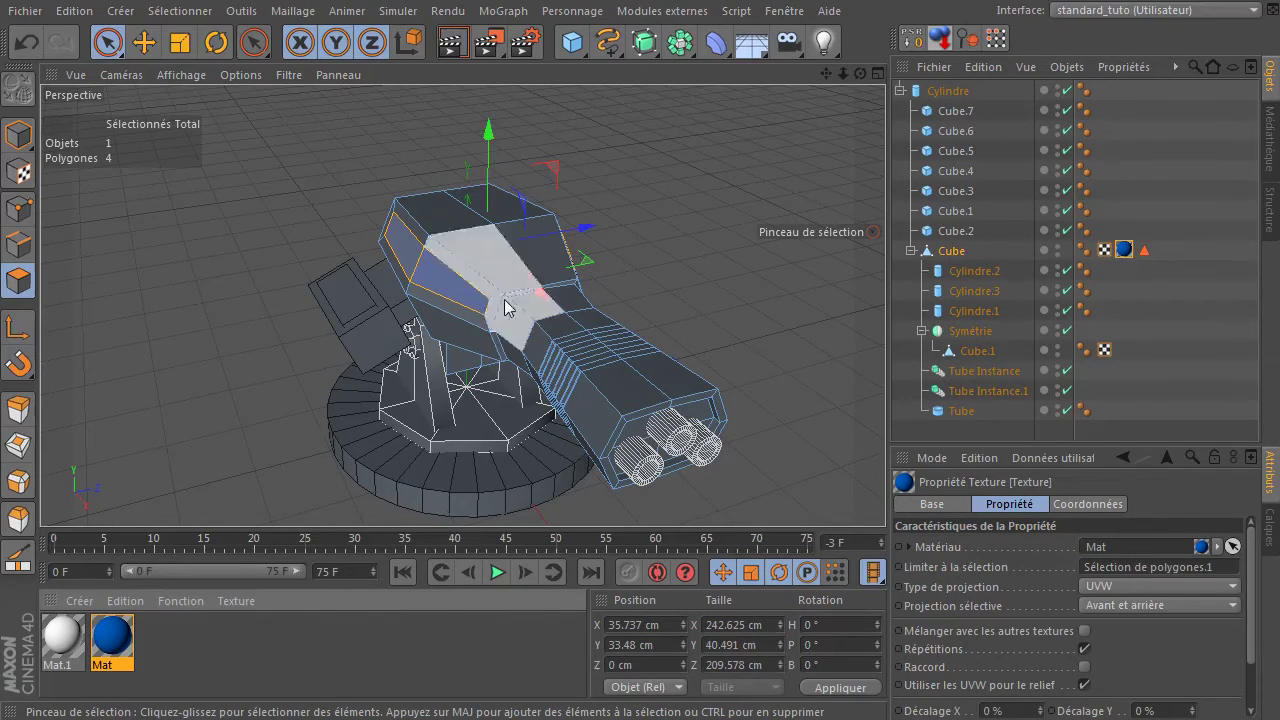
pyautogui.click(112, 44)
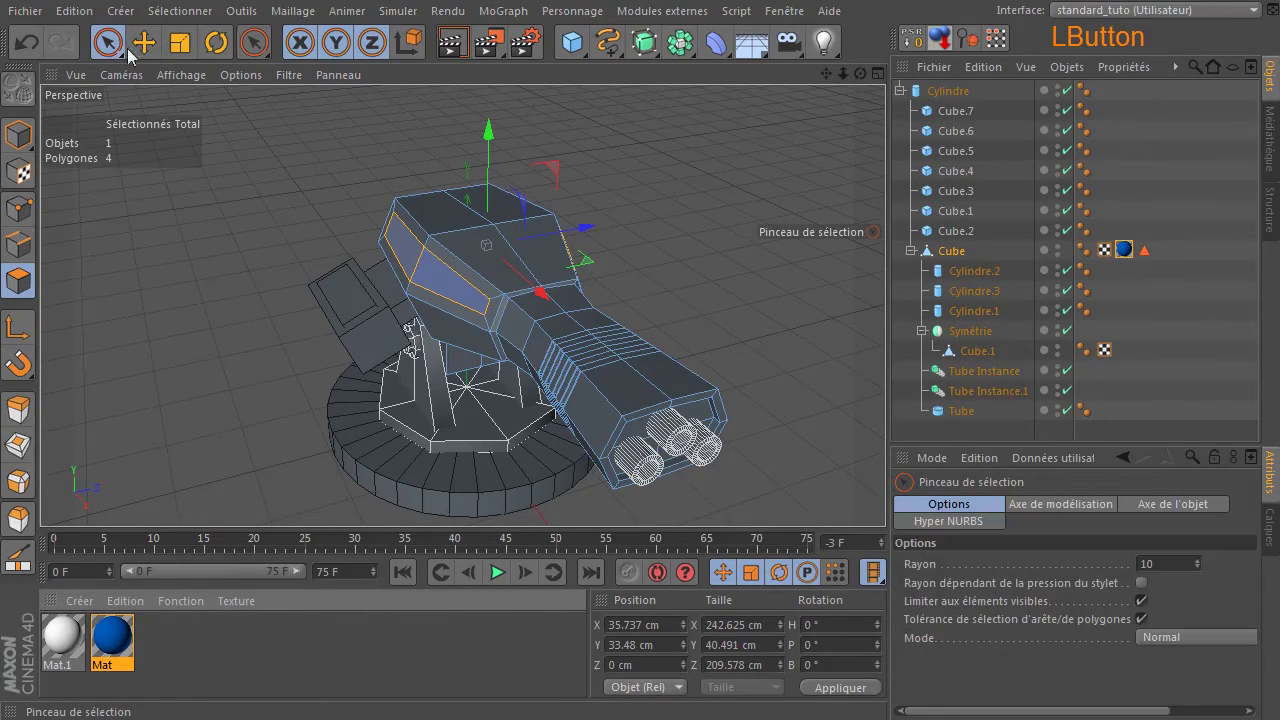
pyautogui.click(278, 257)
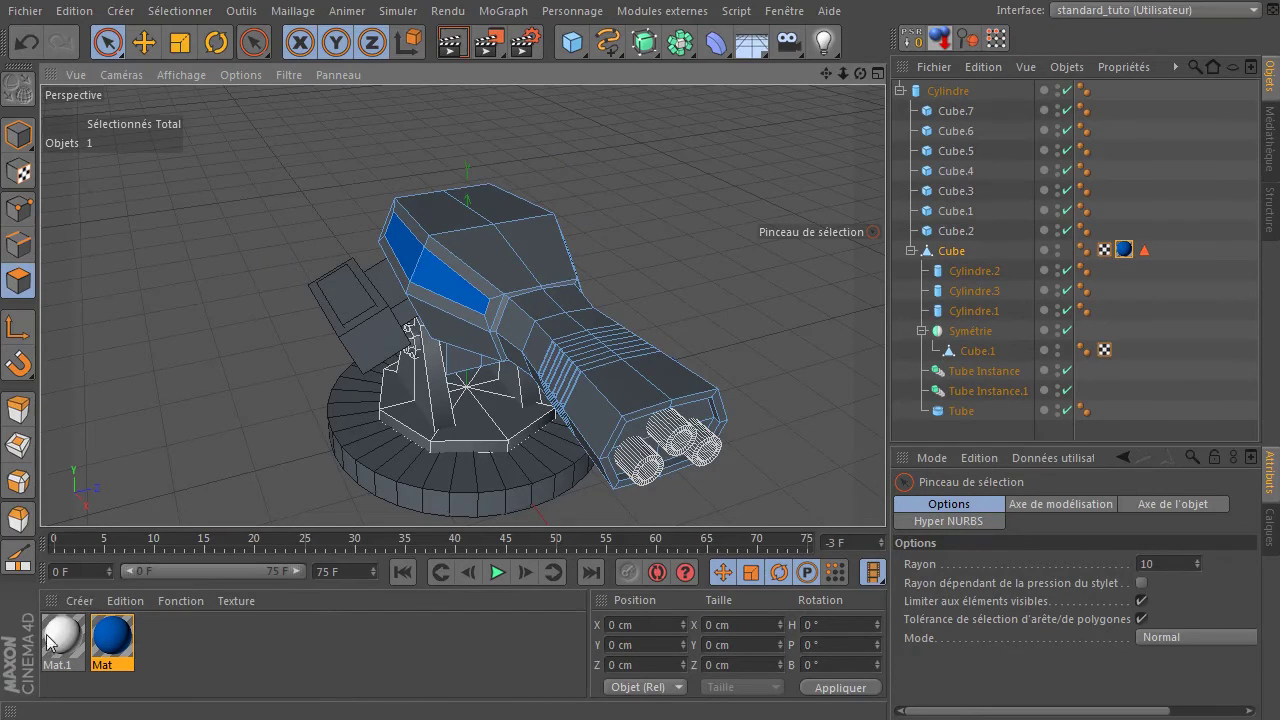
# - Apply the white material Mat.1 to Cylindre and to Cube, ordering it before the blue texture on Cube
pyautogui.moveTo(48, 640); pyautogui.dragTo(145, 594)
pyautogui.moveTo(985, 117); pyautogui.dragTo(960, 91)
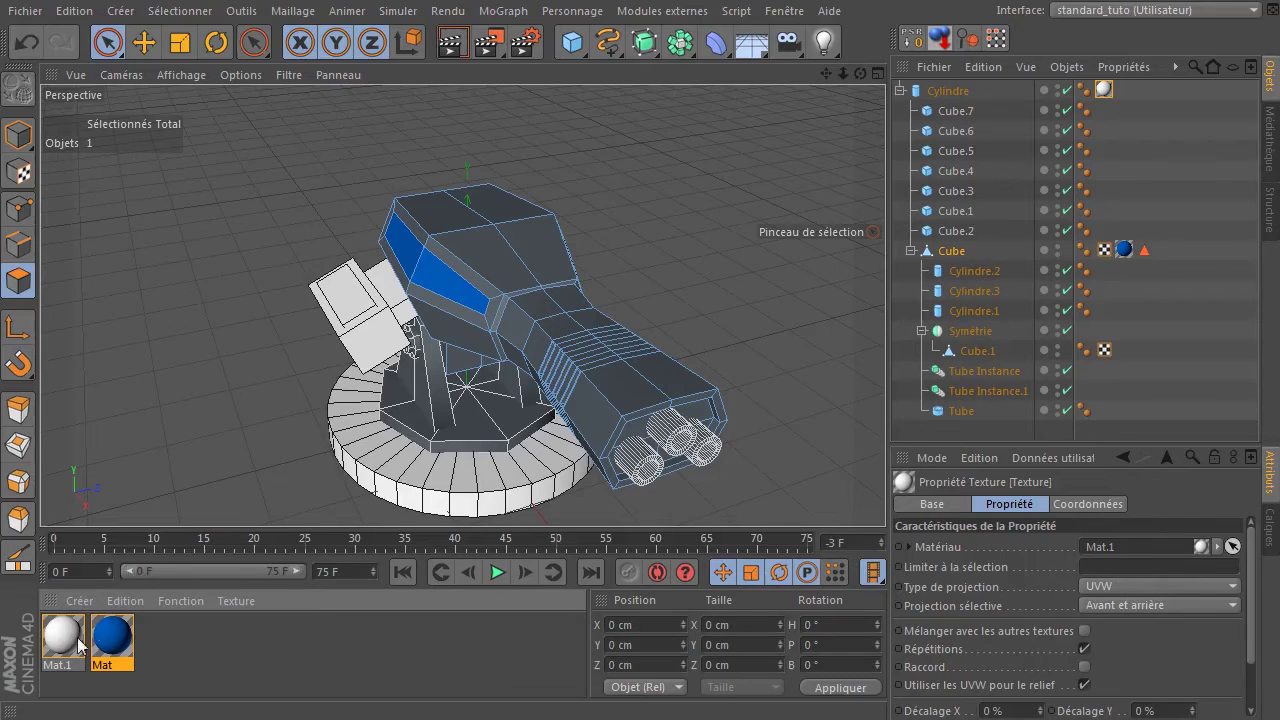
pyautogui.moveTo(952, 258); pyautogui.dragTo(1001, 257)
pyautogui.moveTo(1170, 254); pyautogui.dragTo(1124, 253)
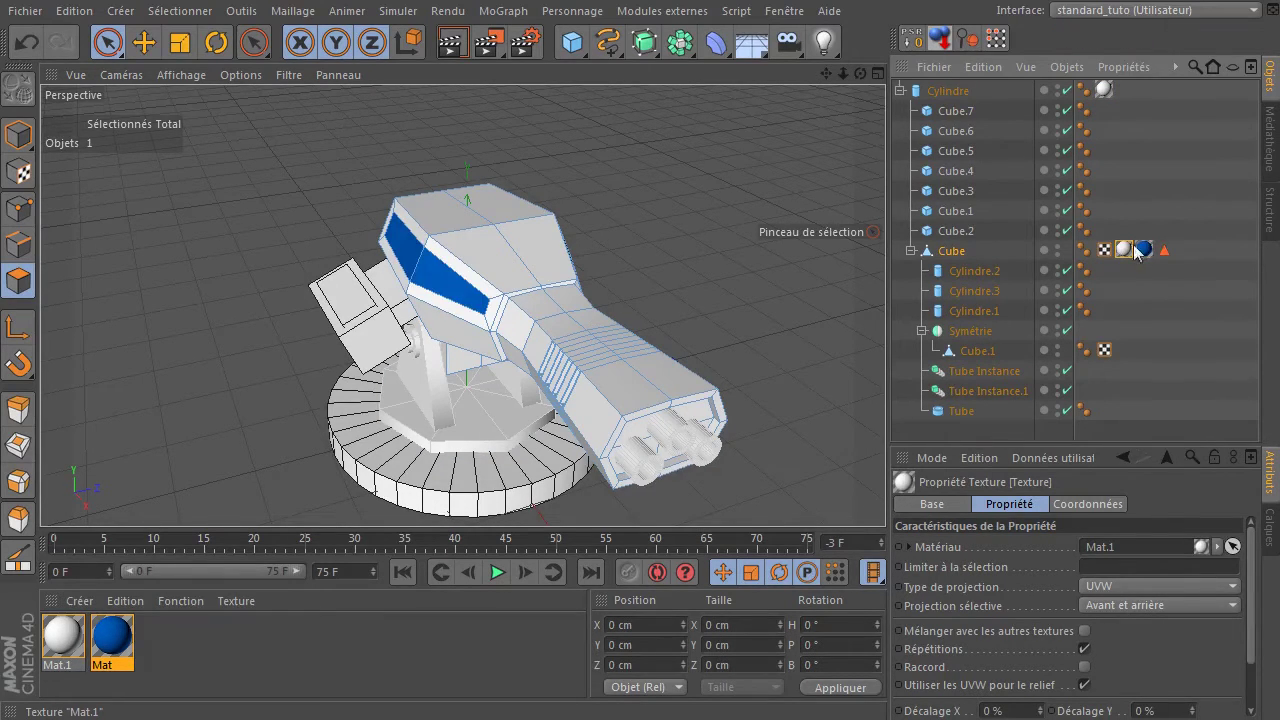
pyautogui.moveTo(860, 74); pyautogui.dragTo(975, 64)
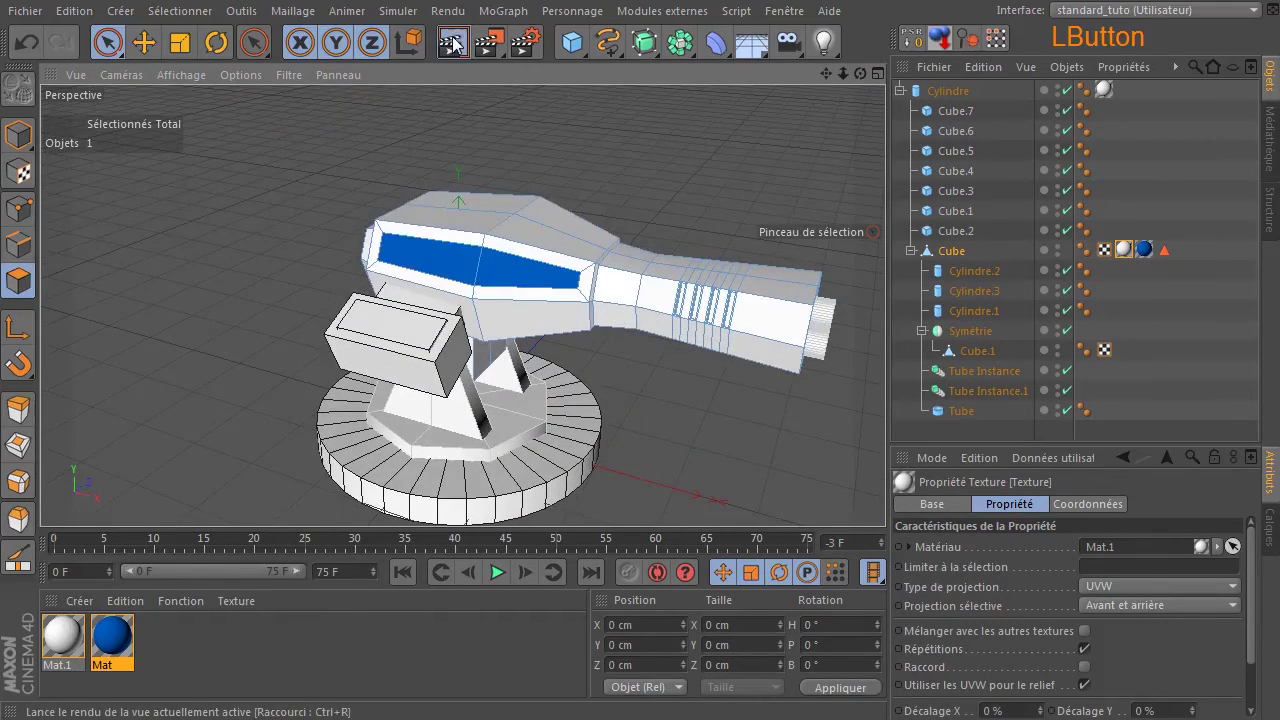
# - Render the current view to check the white and blue cannon, and examine the slots on the barrel's side
pyautogui.click(452, 42)
pyautogui.click(724, 156)
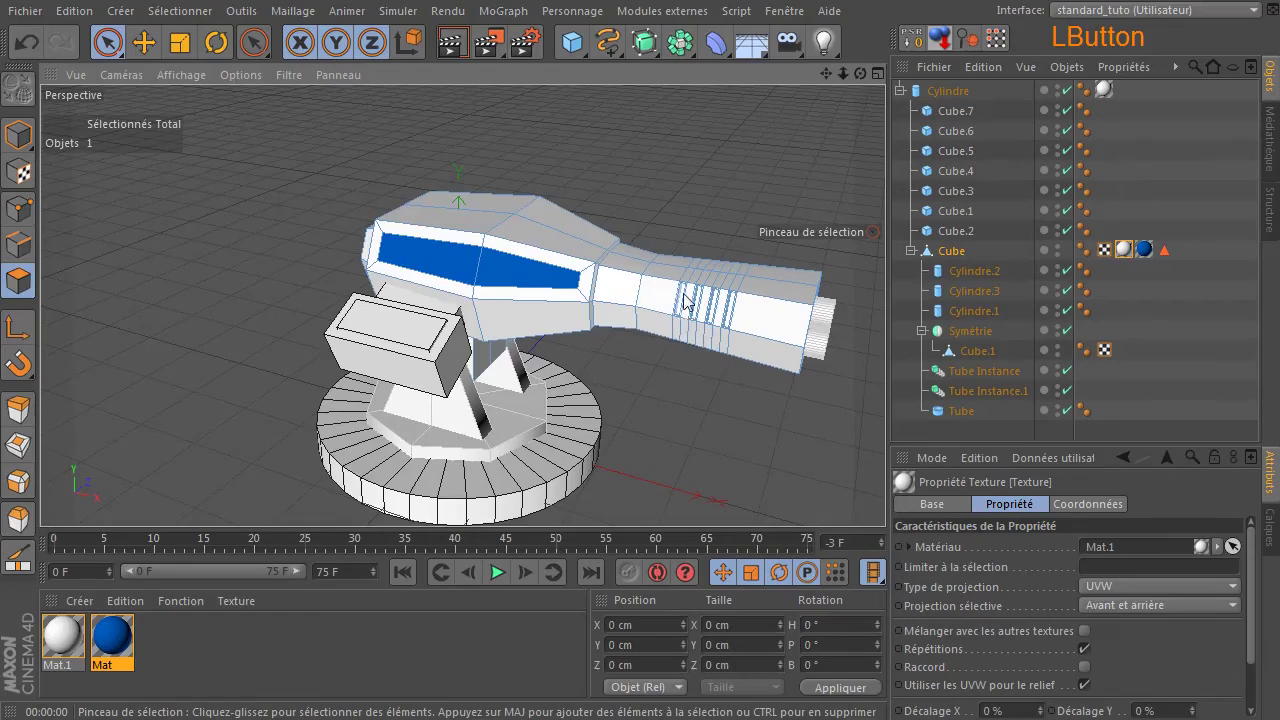
pyautogui.scroll(6, 714, 305)
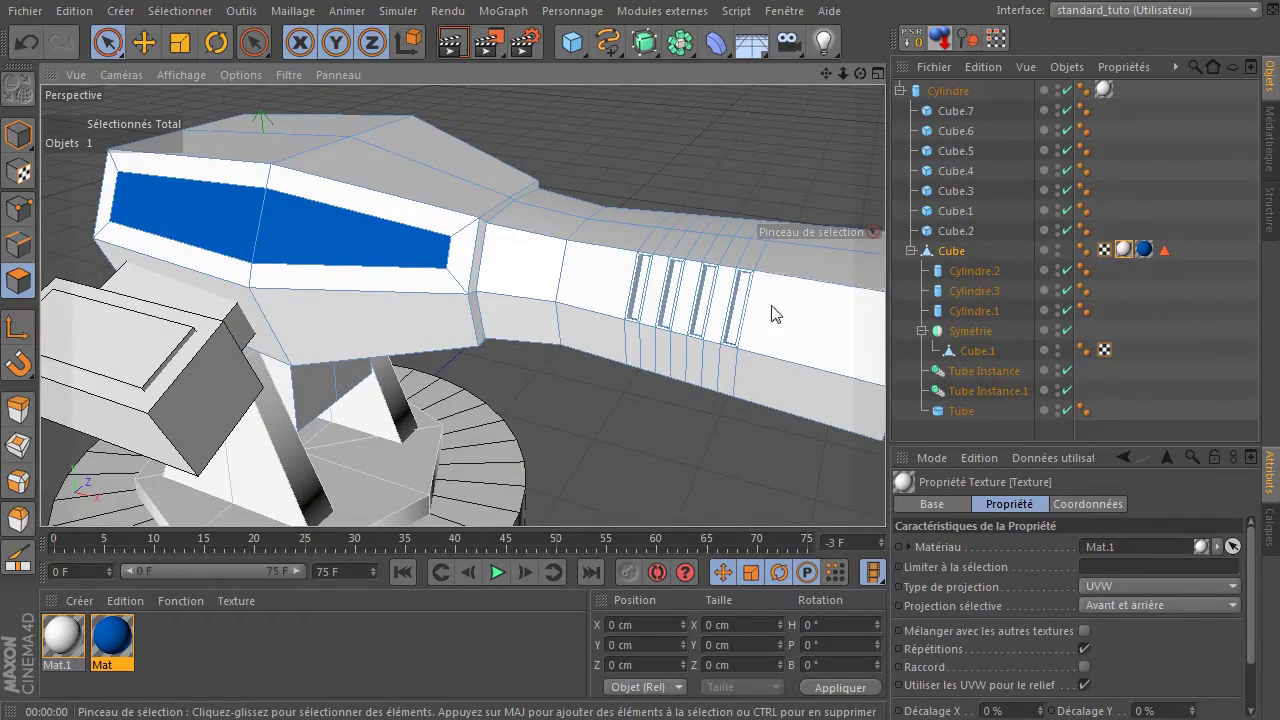
pyautogui.moveTo(860, 73); pyautogui.dragTo(625, 449)
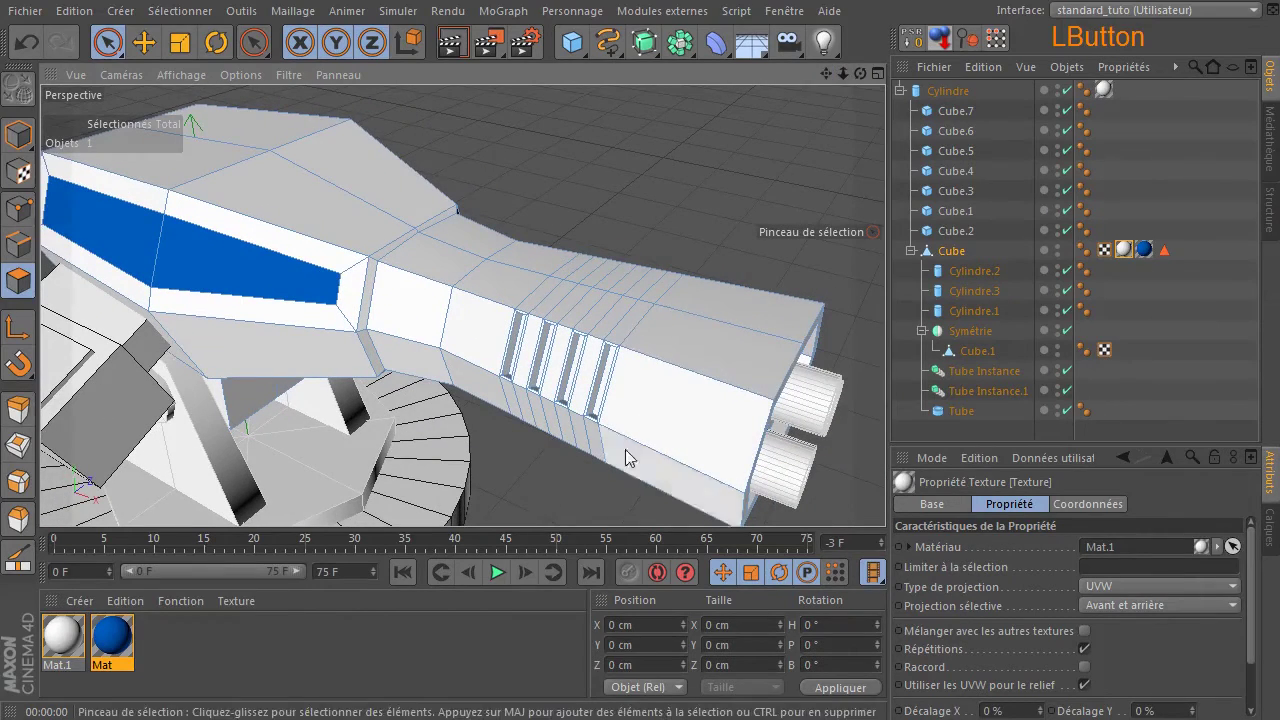
# - Create a new material with specularity disabled and a dark grey colour of RGB 44, 44, 44
pyautogui.doubleClick(301, 657)
pyautogui.doubleClick(66, 637)
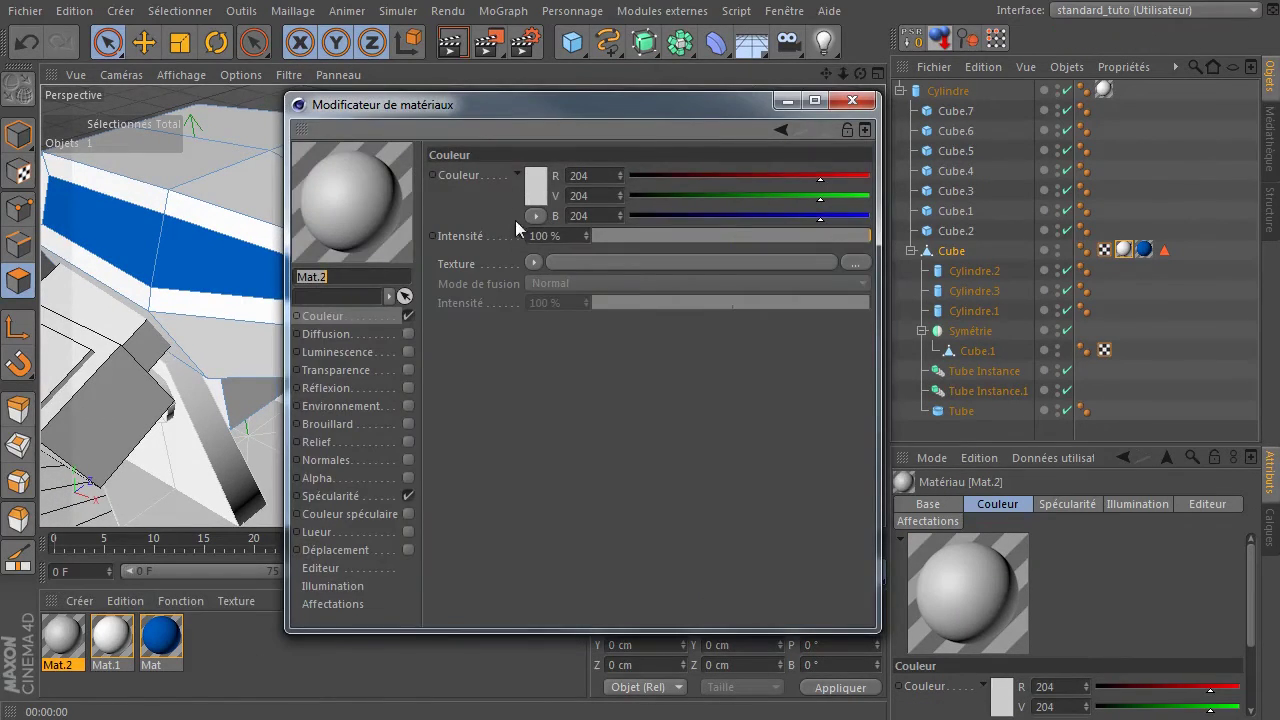
pyautogui.click(408, 496)
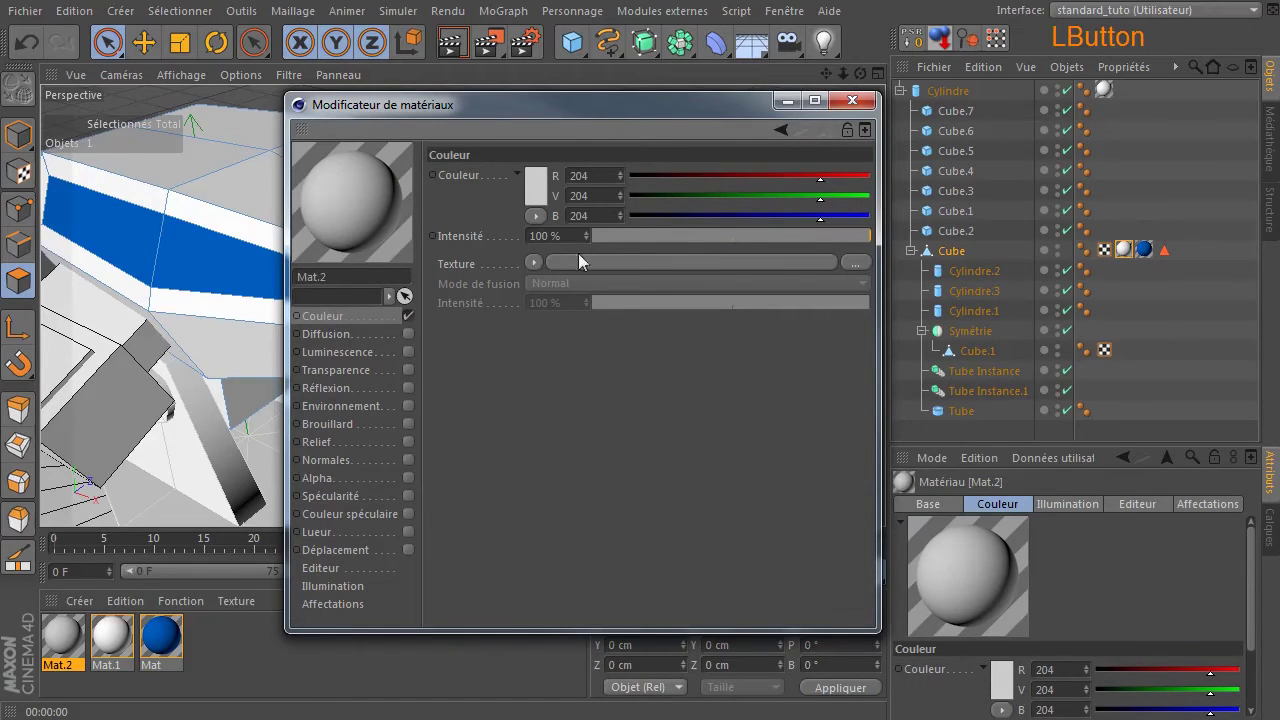
pyautogui.click(545, 180)
pyautogui.moveTo(479, 195); pyautogui.dragTo(401, 197)
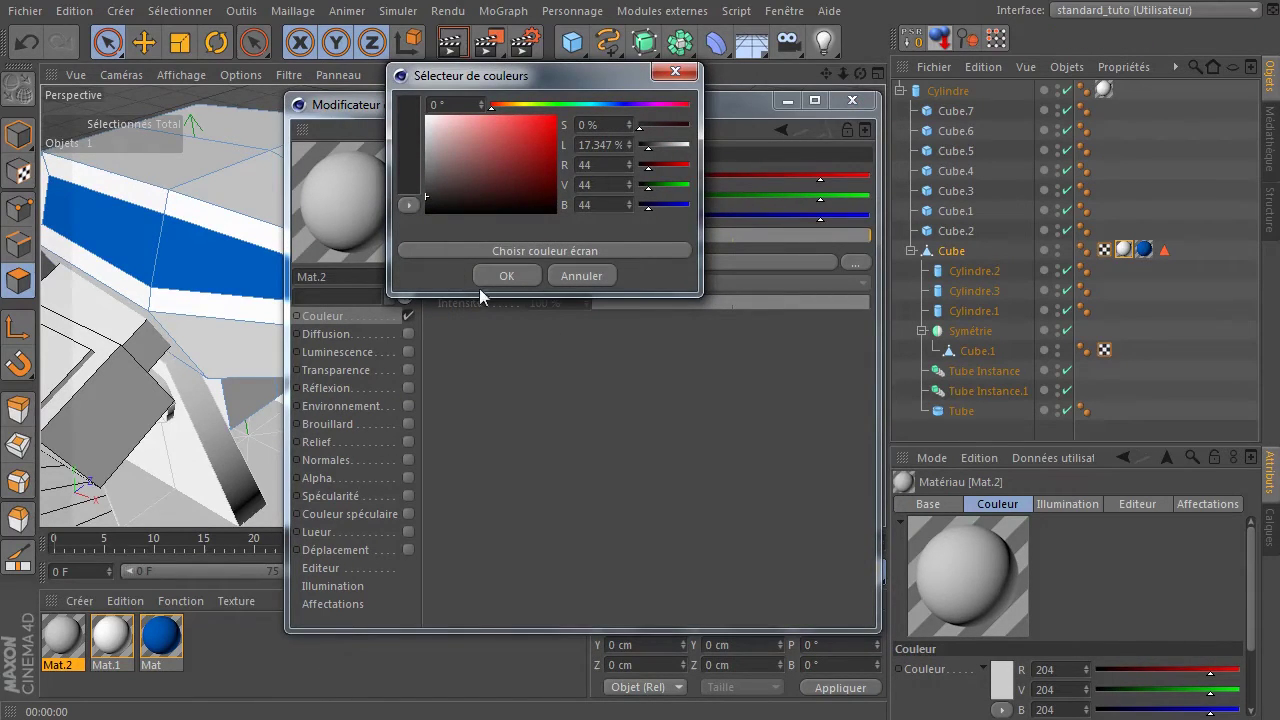
pyautogui.click(504, 276)
pyautogui.click(858, 102)
# - Select the four recessed polygons behind the tubes at the front of the cannon body
pyautogui.moveTo(861, 75); pyautogui.dragTo(825, 93)
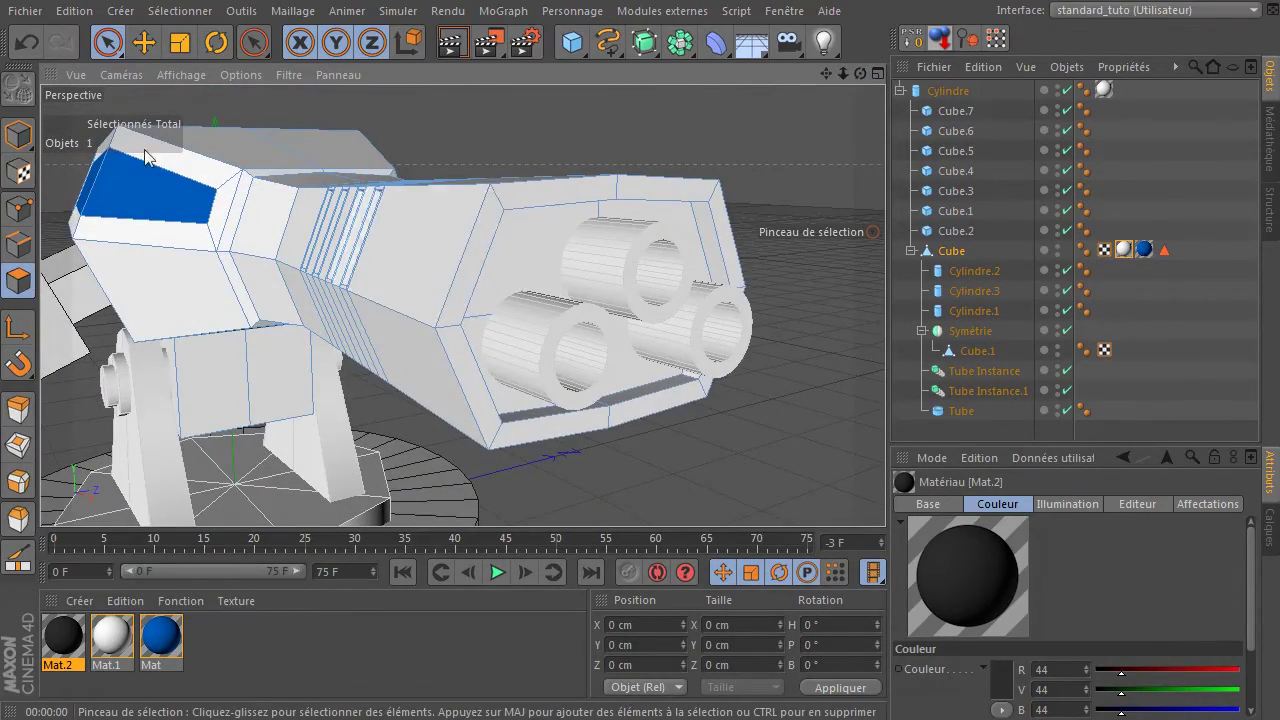
pyautogui.moveTo(540, 266)
pyautogui.mouseDown()
pyautogui.moveTo(637, 253)
pyautogui.moveTo(674, 211)
pyautogui.moveTo(663, 331)
pyautogui.moveTo(640, 371)
pyautogui.moveTo(617, 380)
pyautogui.mouseUp()
pyautogui.keyDown('shift'); pyautogui.click(505, 394); pyautogui.keyUp('shift')
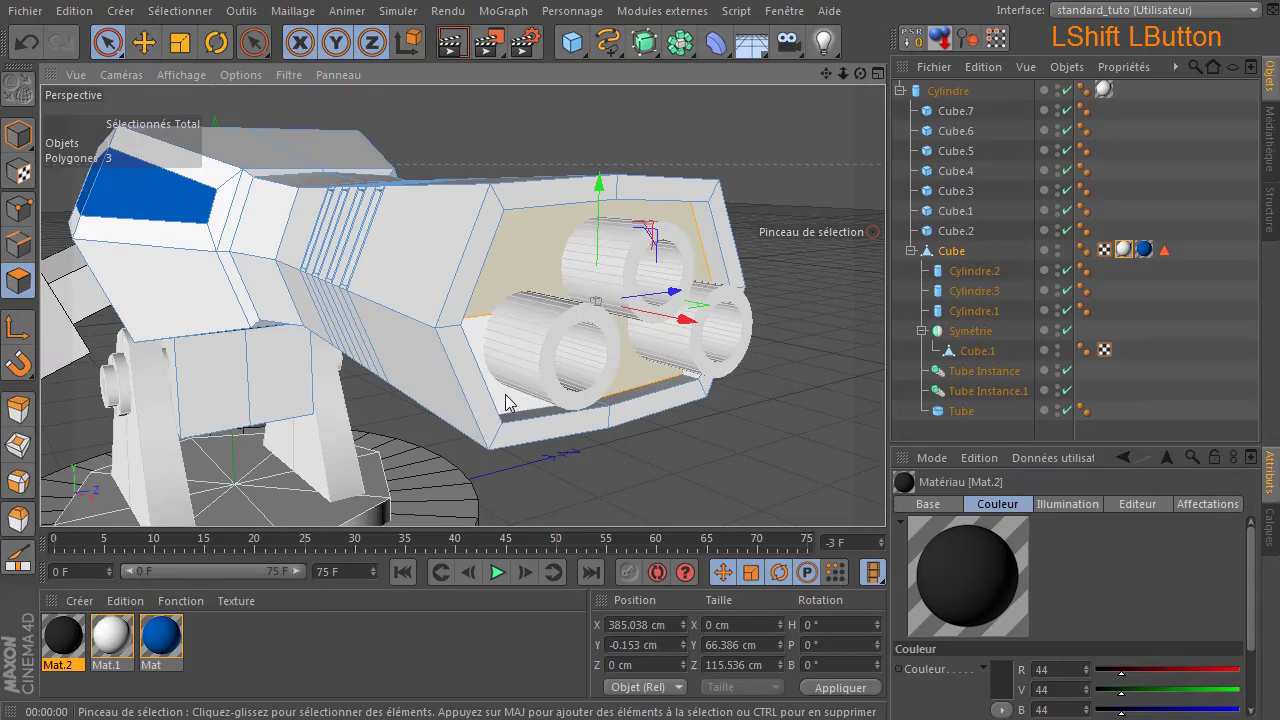
# - Add the inner polygons of the four vertical slots on one side of the barrel to the selection
pyautogui.moveTo(853, 73); pyautogui.dragTo(613, 255)
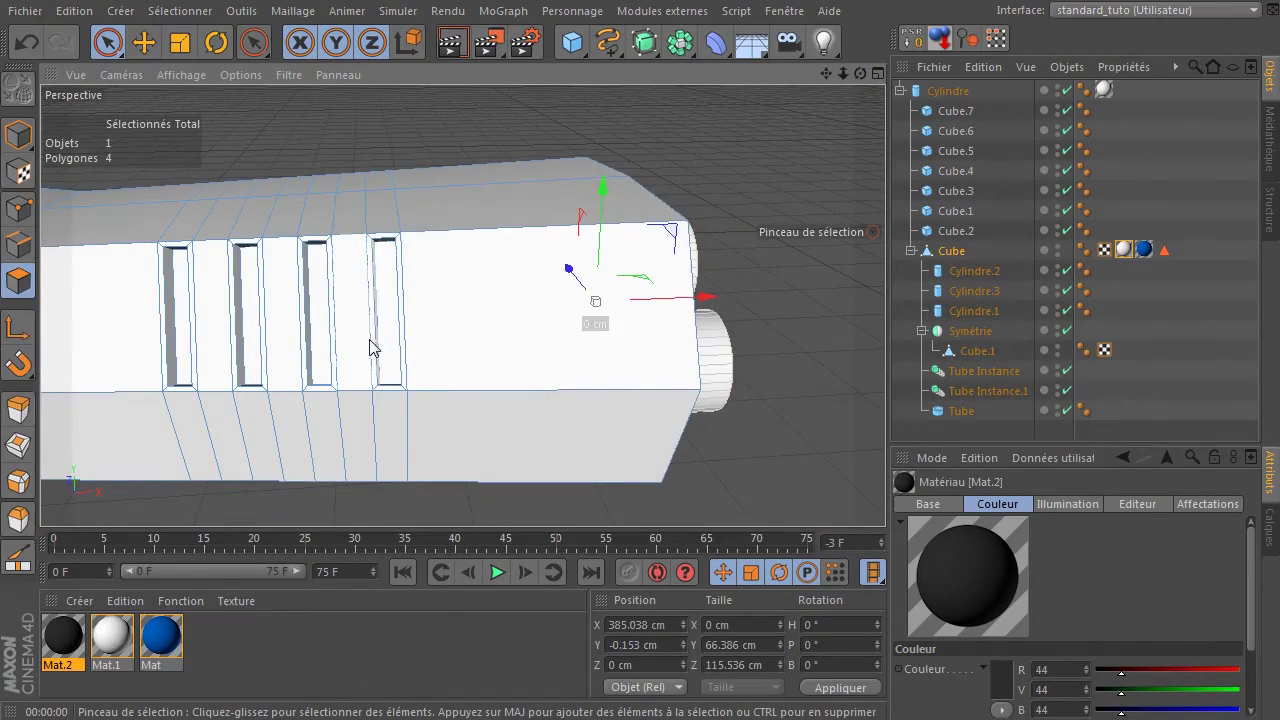
pyautogui.scroll(3, 377, 346)
pyautogui.keyDown('shift'); pyautogui.click(400, 335); pyautogui.keyUp('shift')
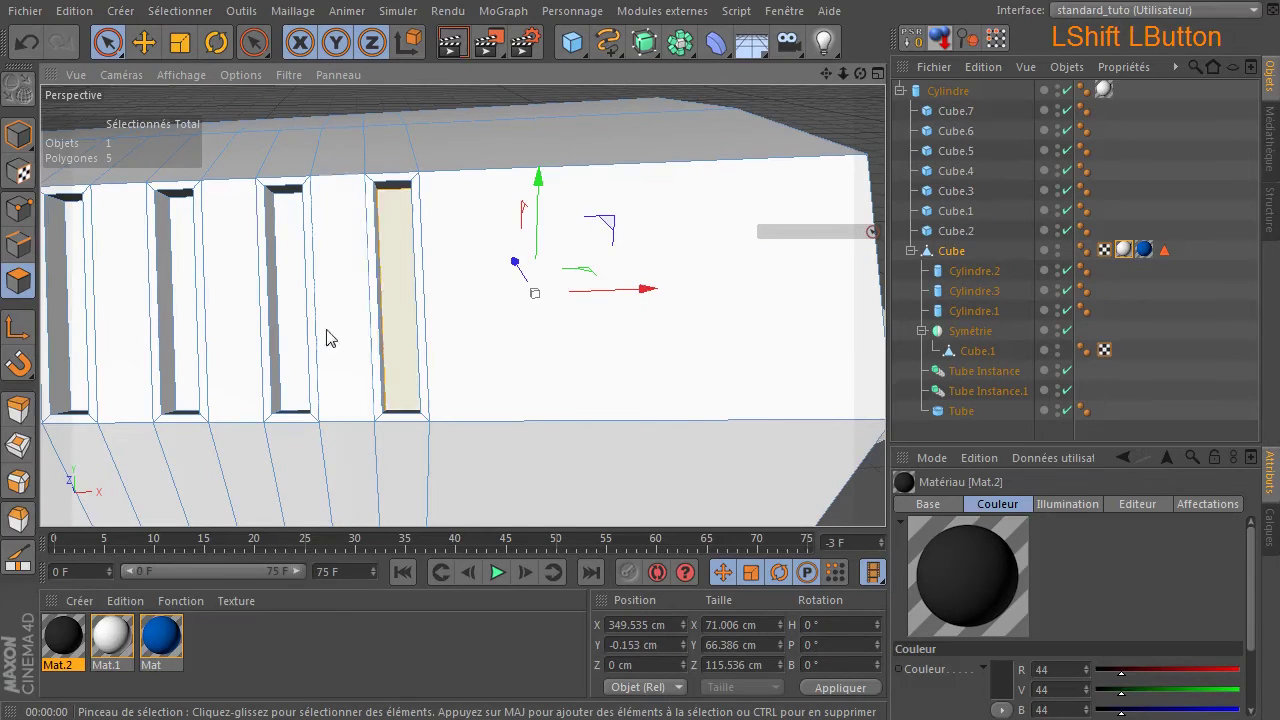
pyautogui.keyDown('shift'); pyautogui.click(298, 338); pyautogui.keyUp('shift')
pyautogui.moveTo(826, 74); pyautogui.dragTo(1143, 88)
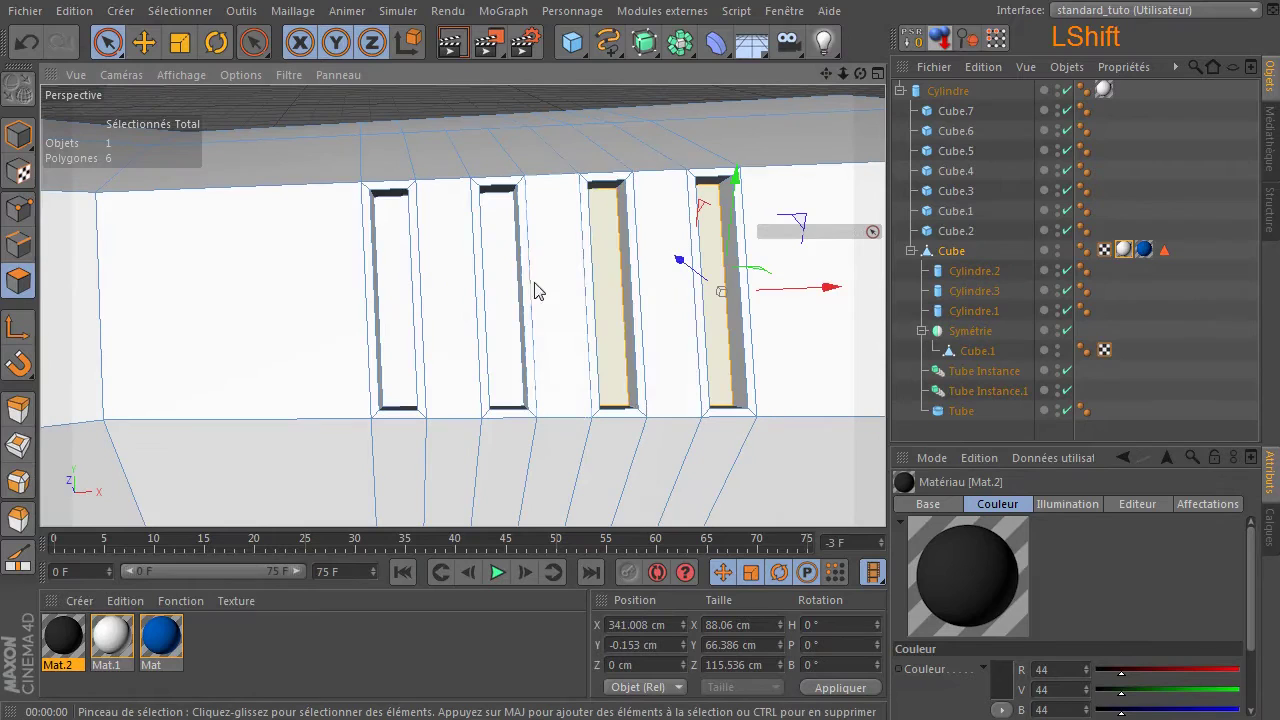
pyautogui.keyDown('shift'); pyautogui.click(503, 302); pyautogui.keyUp('shift')
pyautogui.keyDown('shift'); pyautogui.click(397, 300); pyautogui.keyUp('shift')
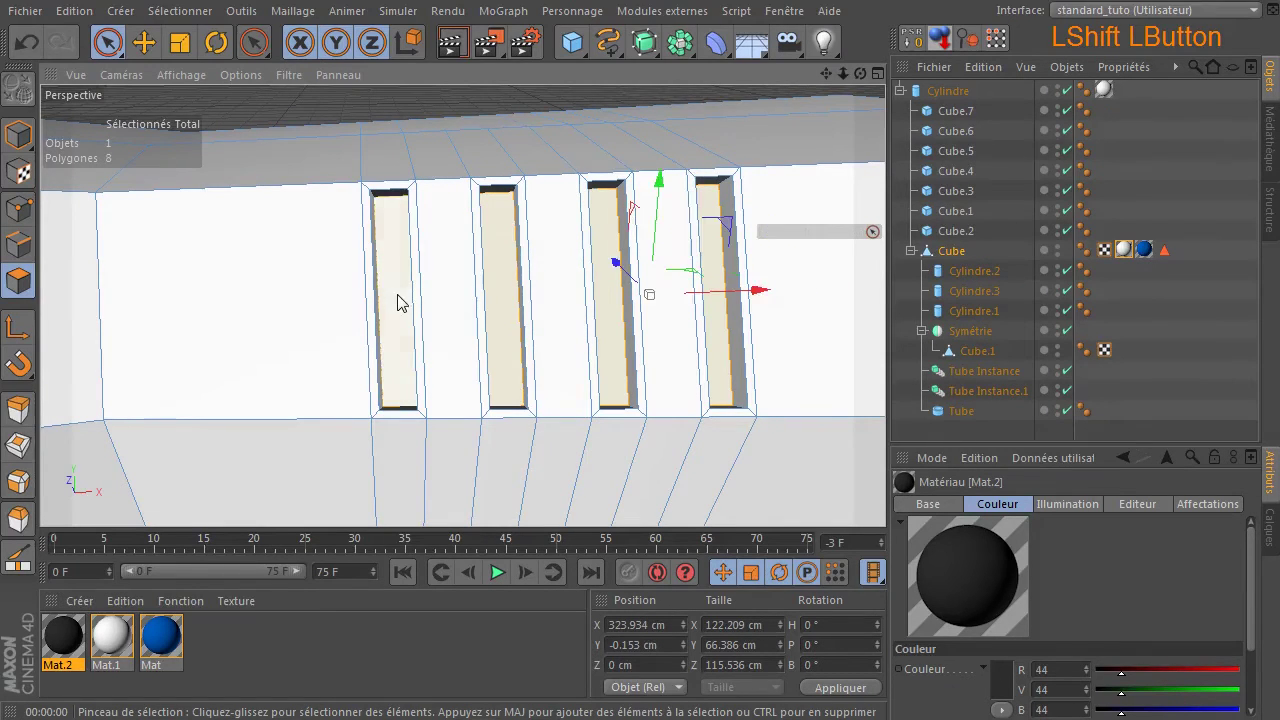
# - Extend the selection with the inner polygons of the four slots on the barrel's opposite side
pyautogui.moveTo(858, 76); pyautogui.dragTo(794, 120)
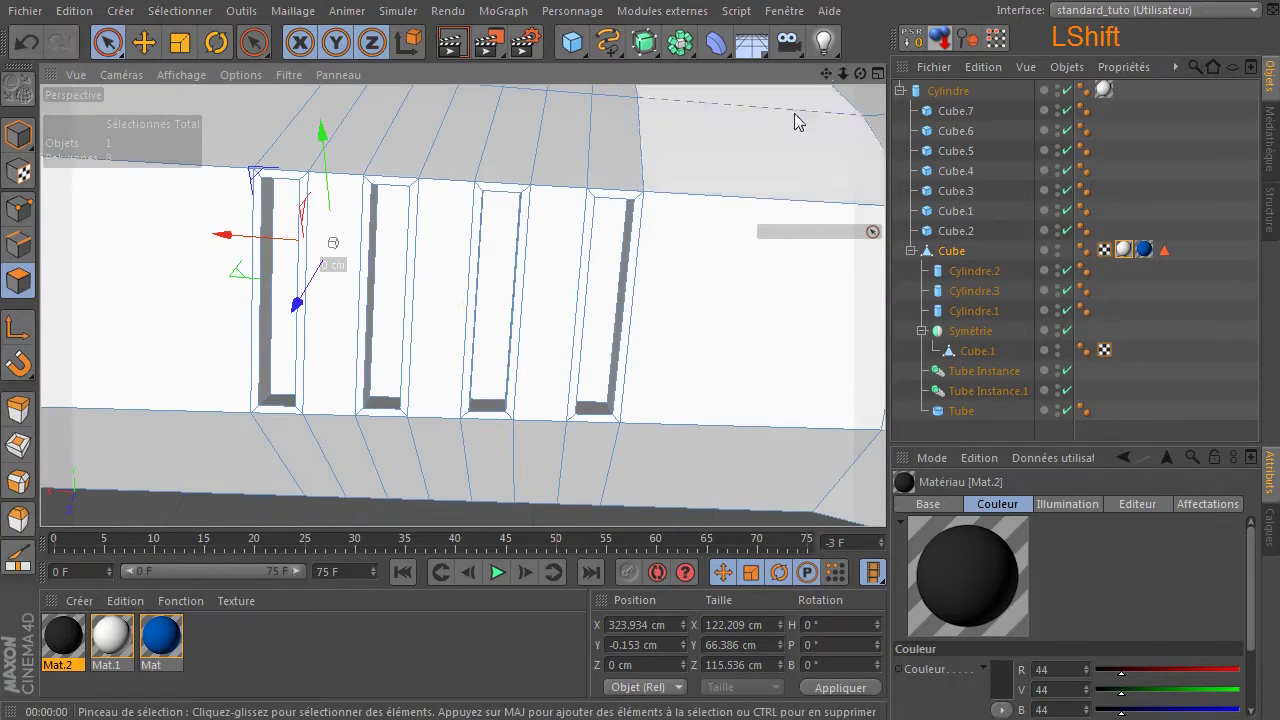
pyautogui.keyDown('shift'); pyautogui.click(284, 375); pyautogui.keyUp('shift')
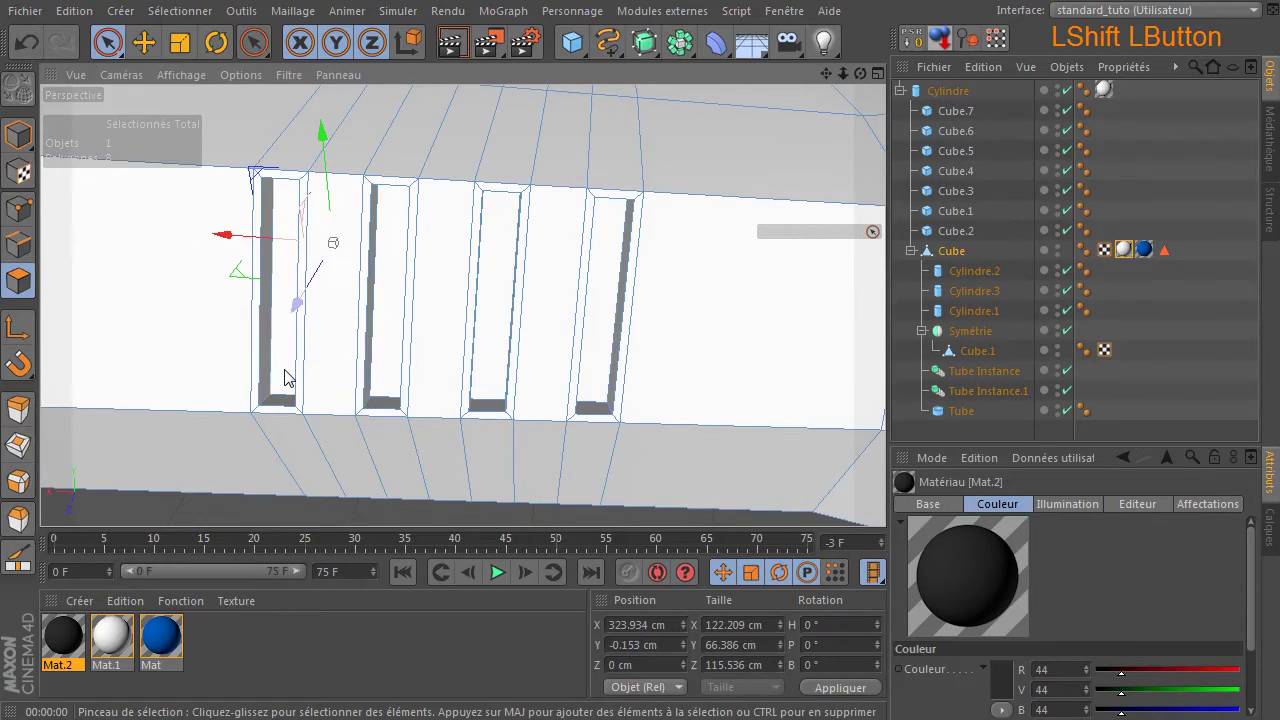
pyautogui.keyDown('shift'); pyautogui.click(393, 352); pyautogui.keyUp('shift')
pyautogui.keyDown('shift'); pyautogui.click(489, 360); pyautogui.keyUp('shift')
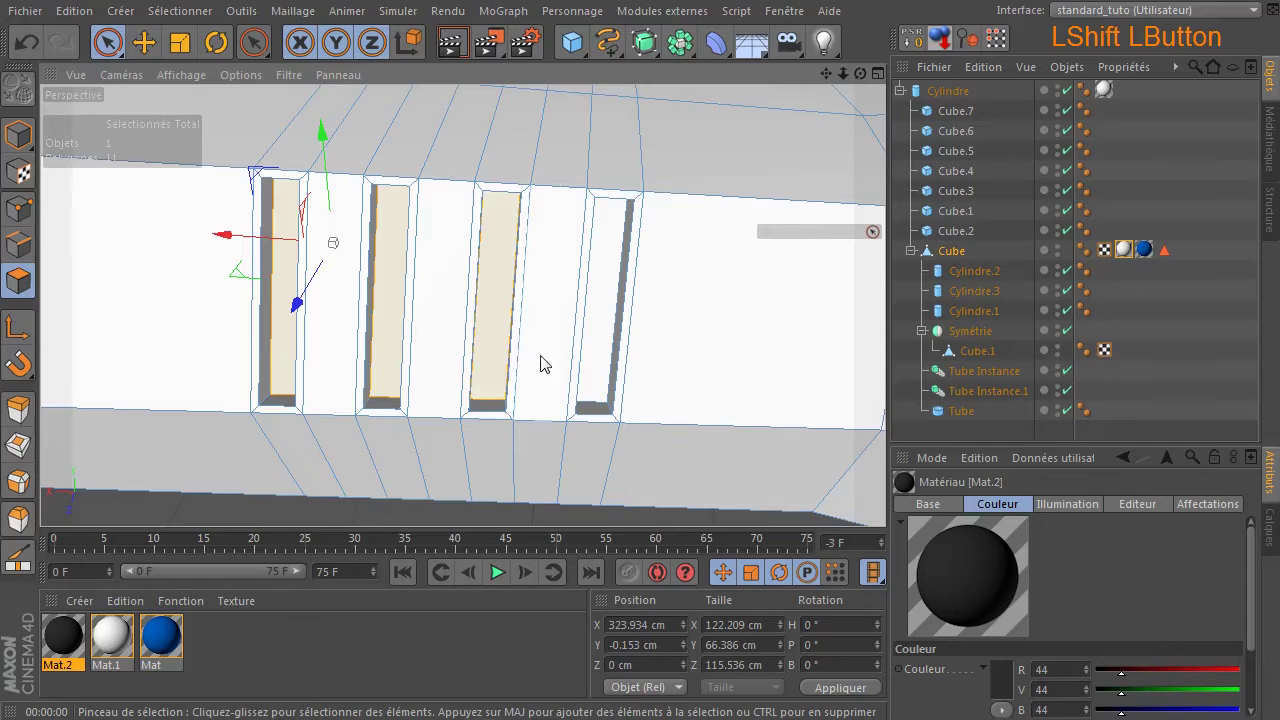
pyautogui.keyDown('shift'); pyautogui.click(598, 358); pyautogui.keyUp('shift')
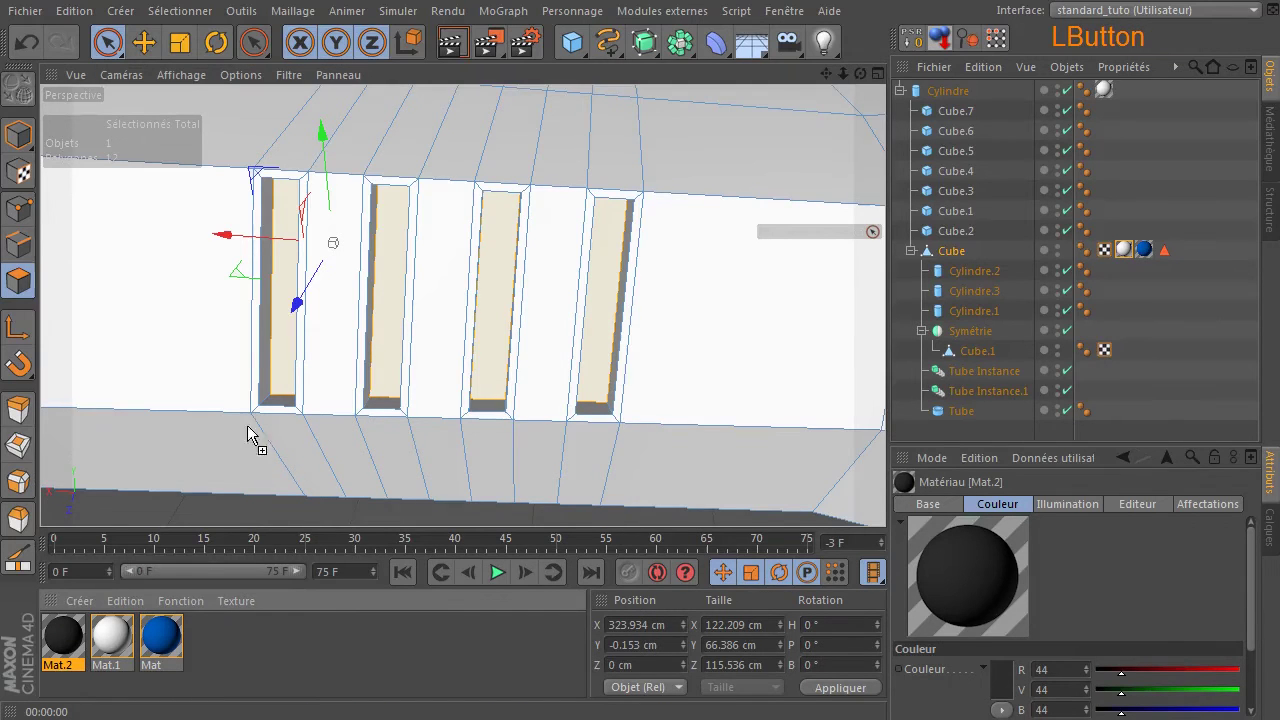
# - Apply the dark material Mat.2 to the selected polygons and render the view to check the front recess
pyautogui.moveTo(383, 287); pyautogui.dragTo(383, 287)
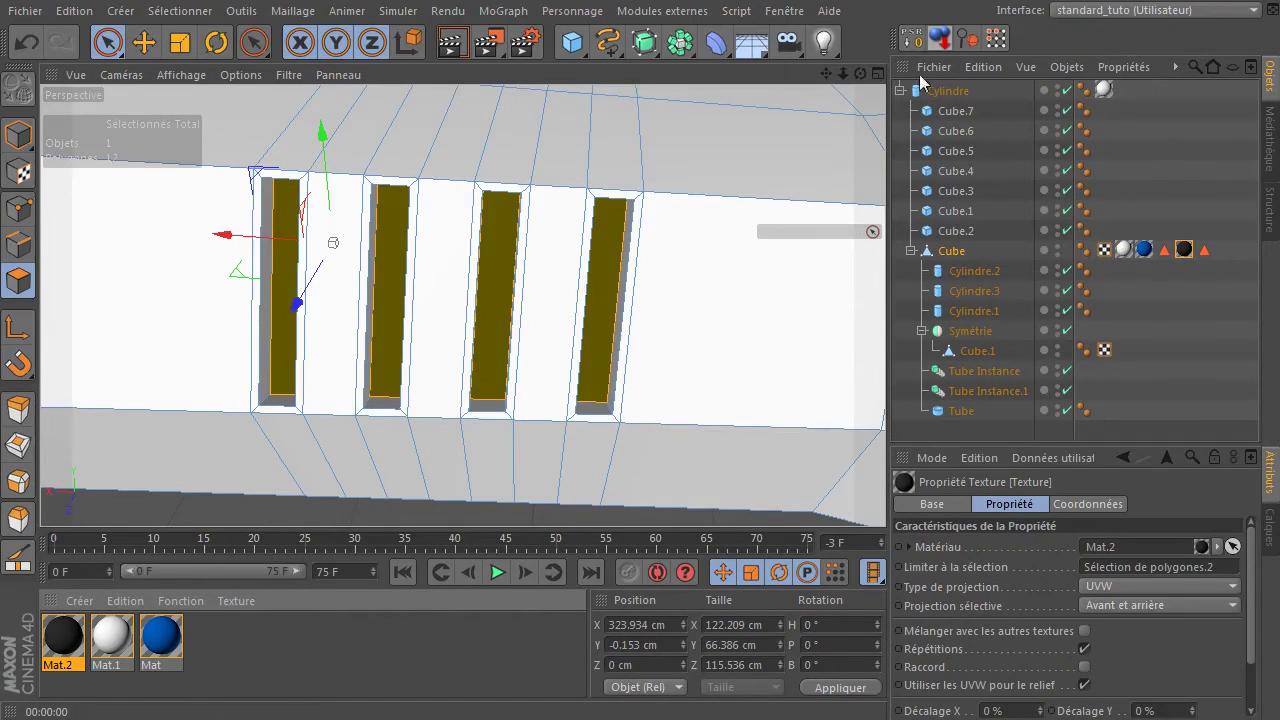
pyautogui.moveTo(845, 74); pyautogui.dragTo(1090, 130)
pyautogui.click(453, 43)
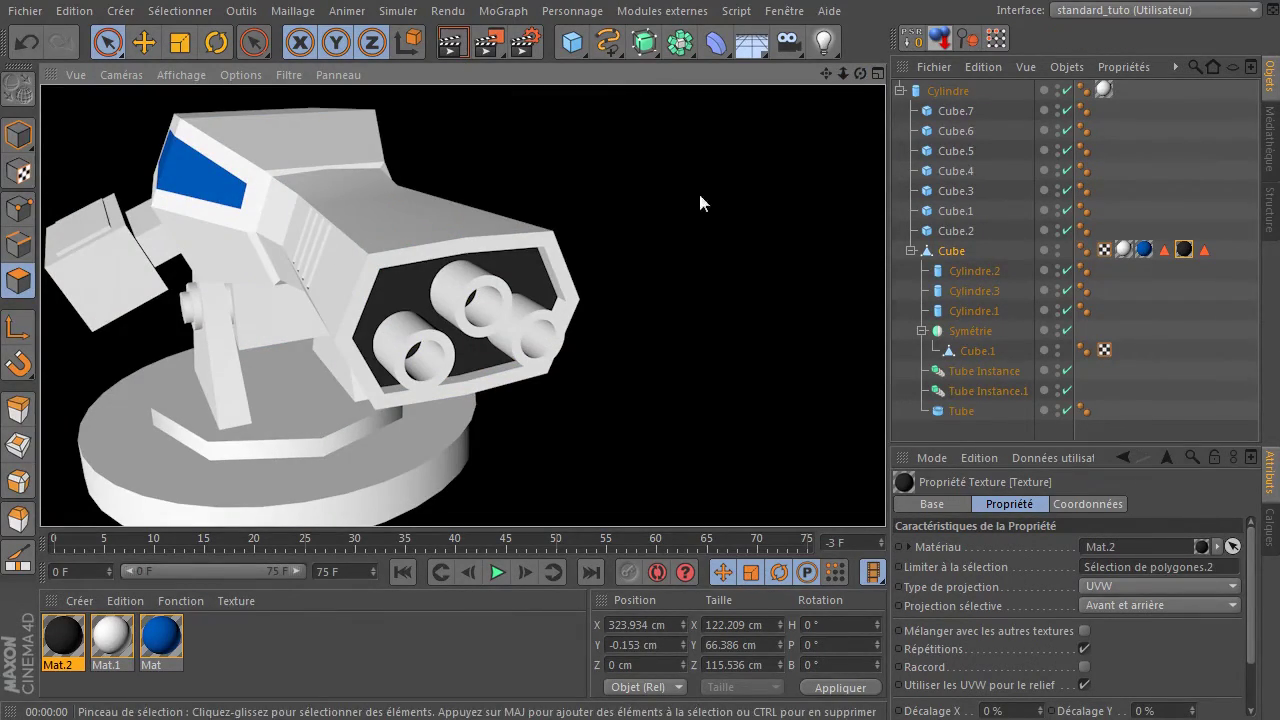
# - Create a new material with specularity disabled and an orange-red colour of RGB 236, 63, 0
pyautogui.doubleClick(412, 642)
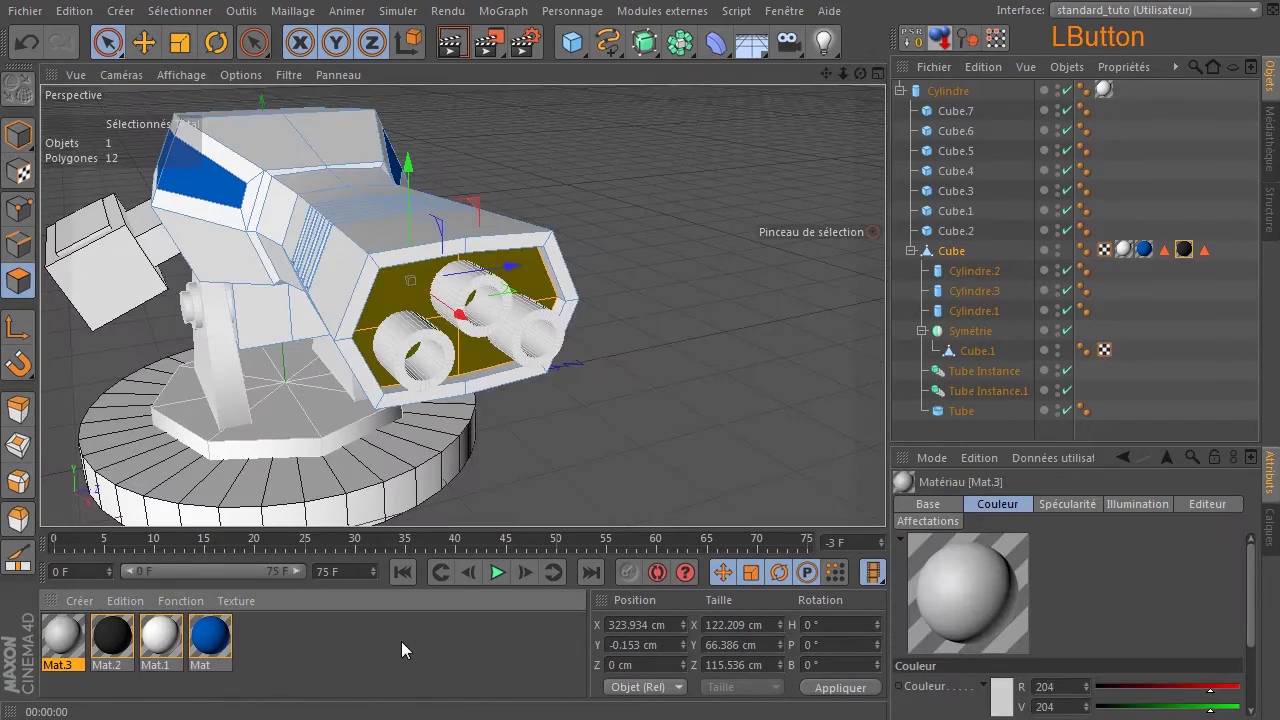
pyautogui.doubleClick(62, 640)
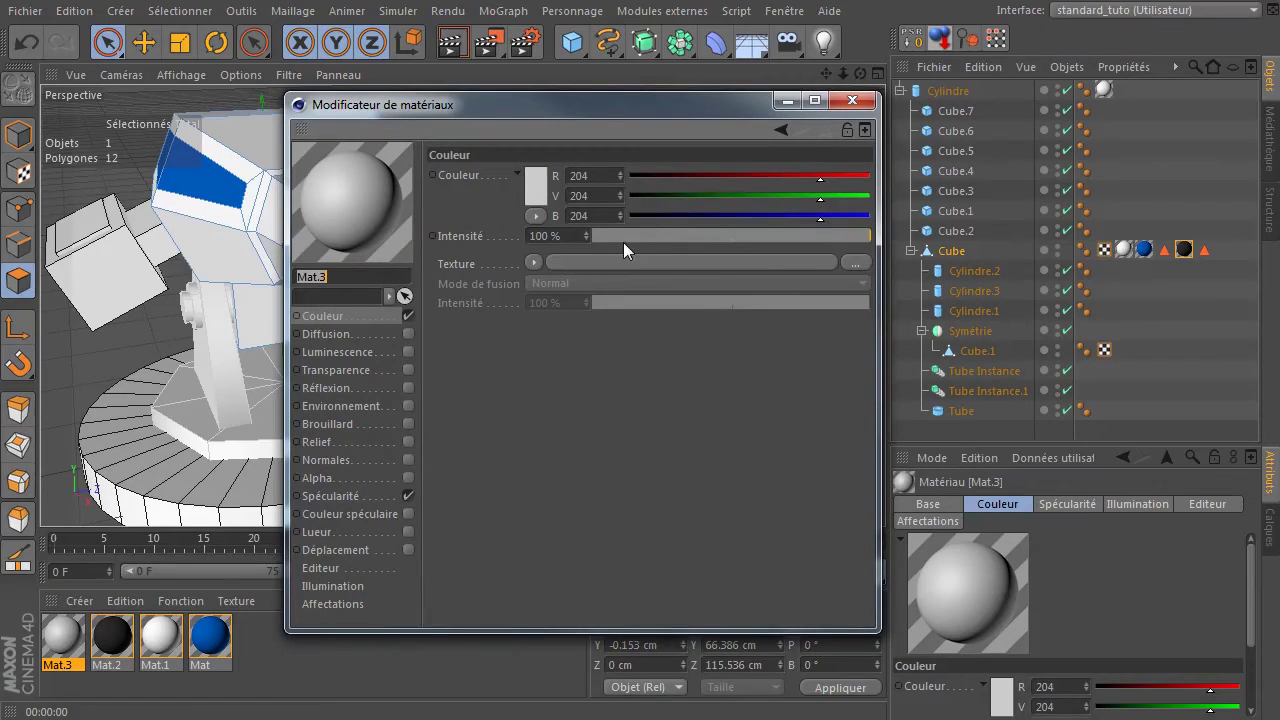
pyautogui.click(530, 183)
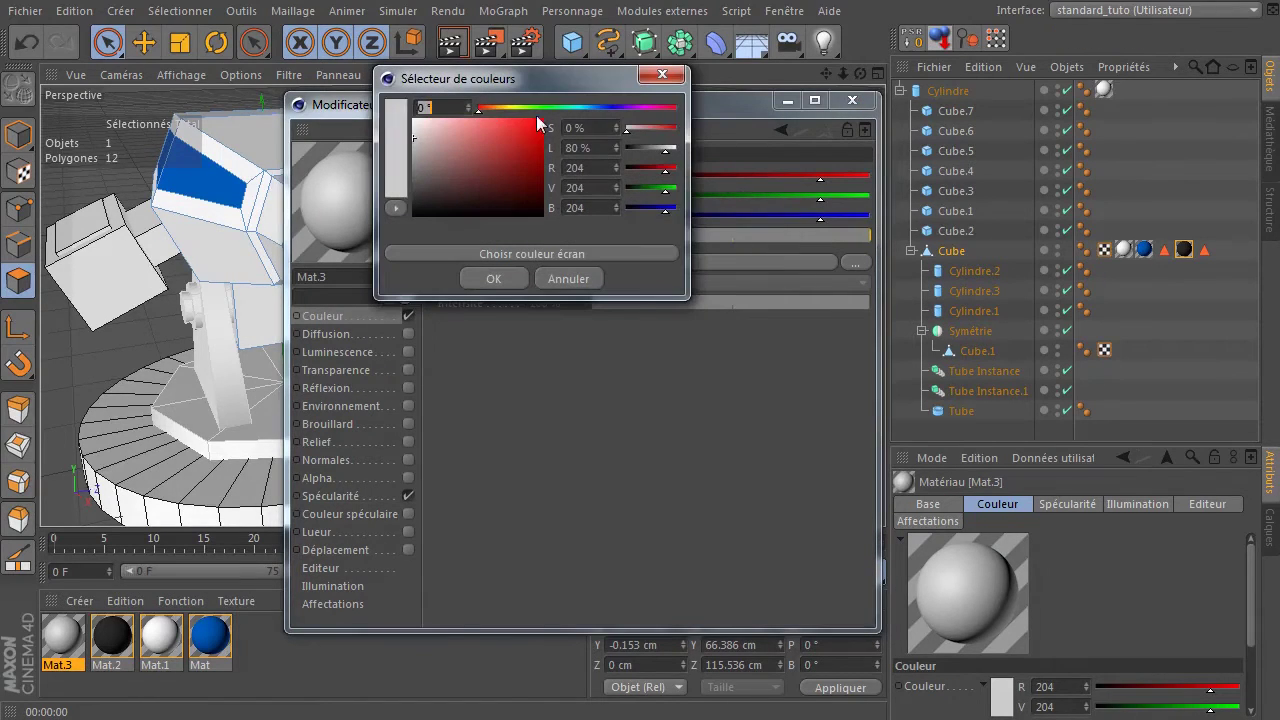
pyautogui.click(496, 108)
pyautogui.moveTo(496, 108); pyautogui.dragTo(491, 105)
pyautogui.moveTo(517, 145); pyautogui.dragTo(487, 106)
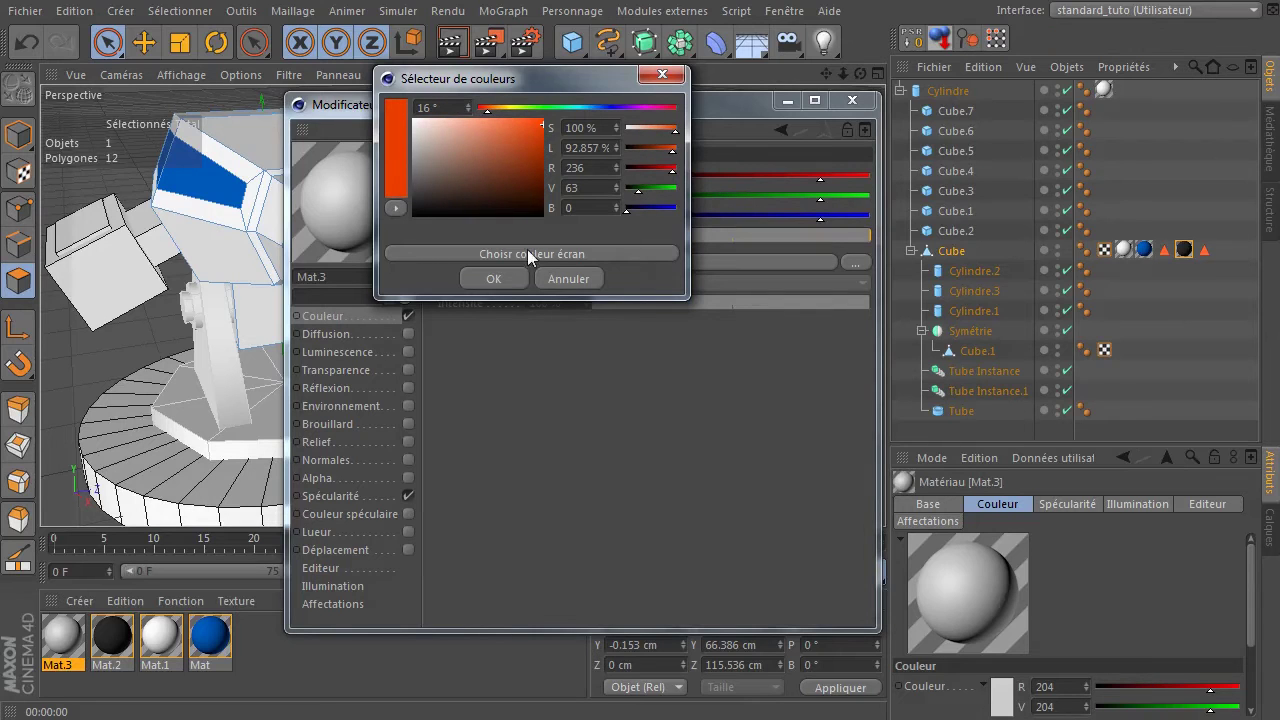
pyautogui.click(497, 278)
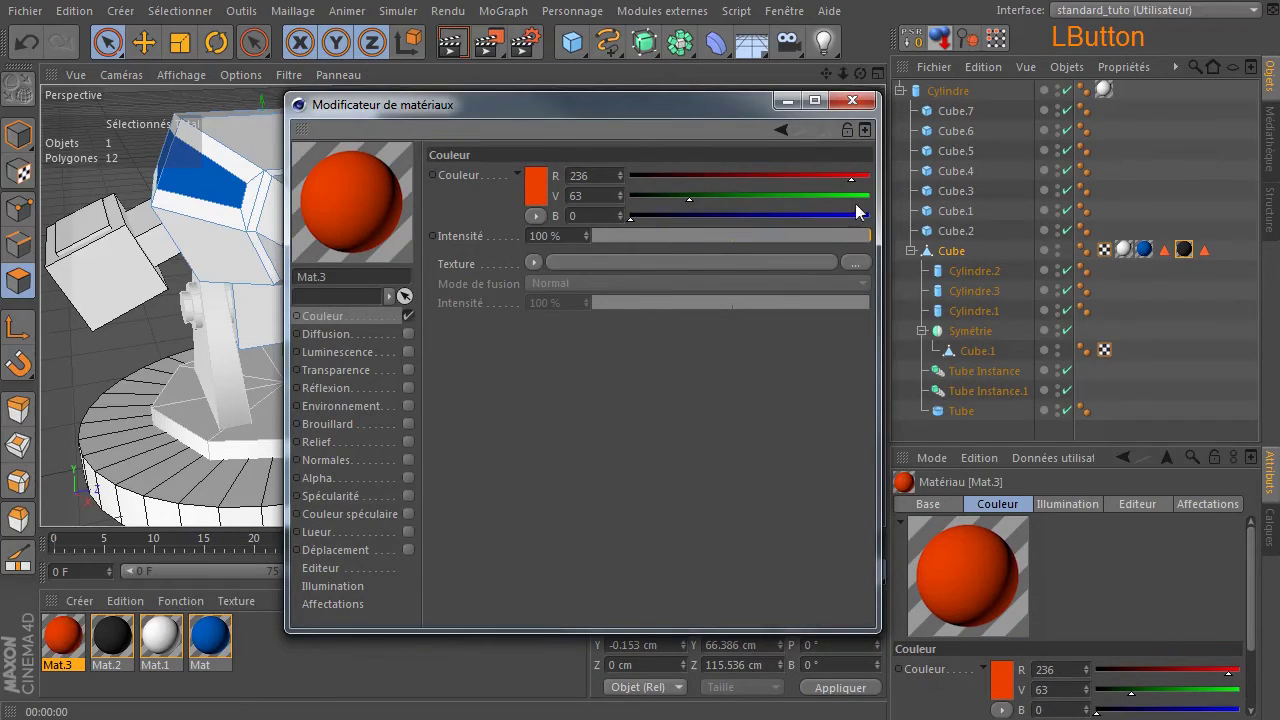
pyautogui.click(853, 101)
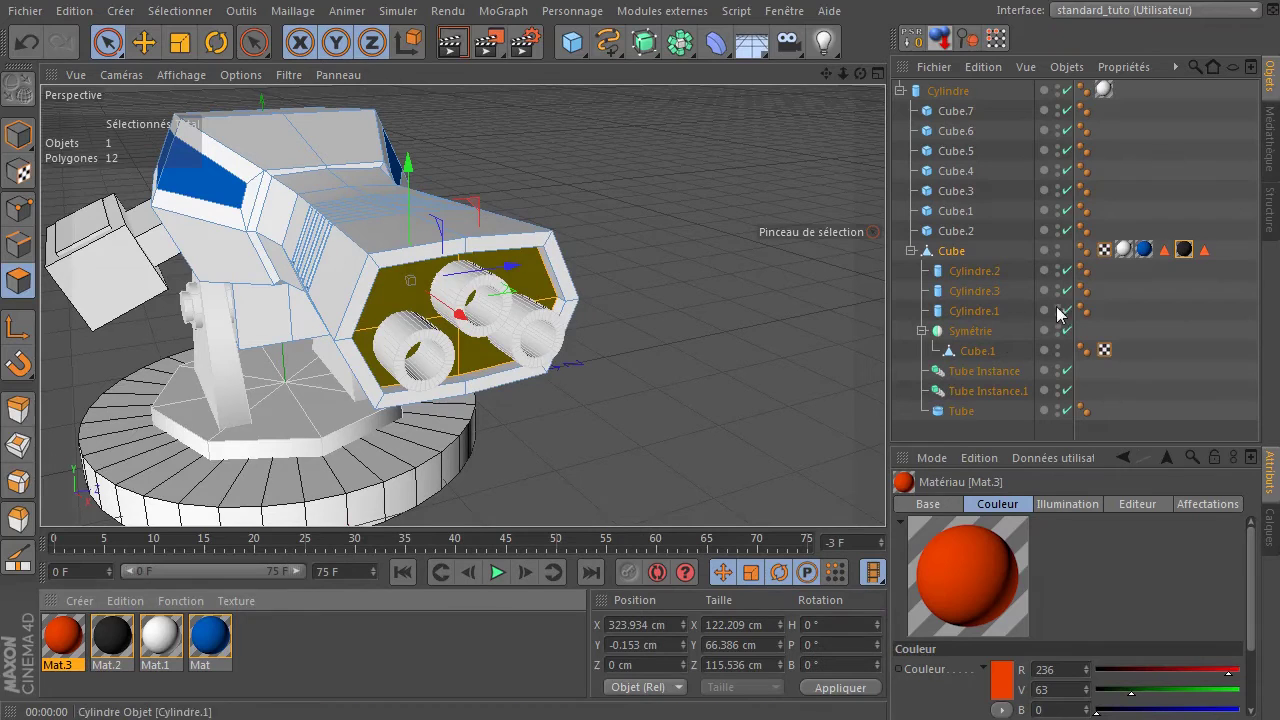
# - Apply the orange-red material Mat.3 to the Tube object
pyautogui.click(955, 412)
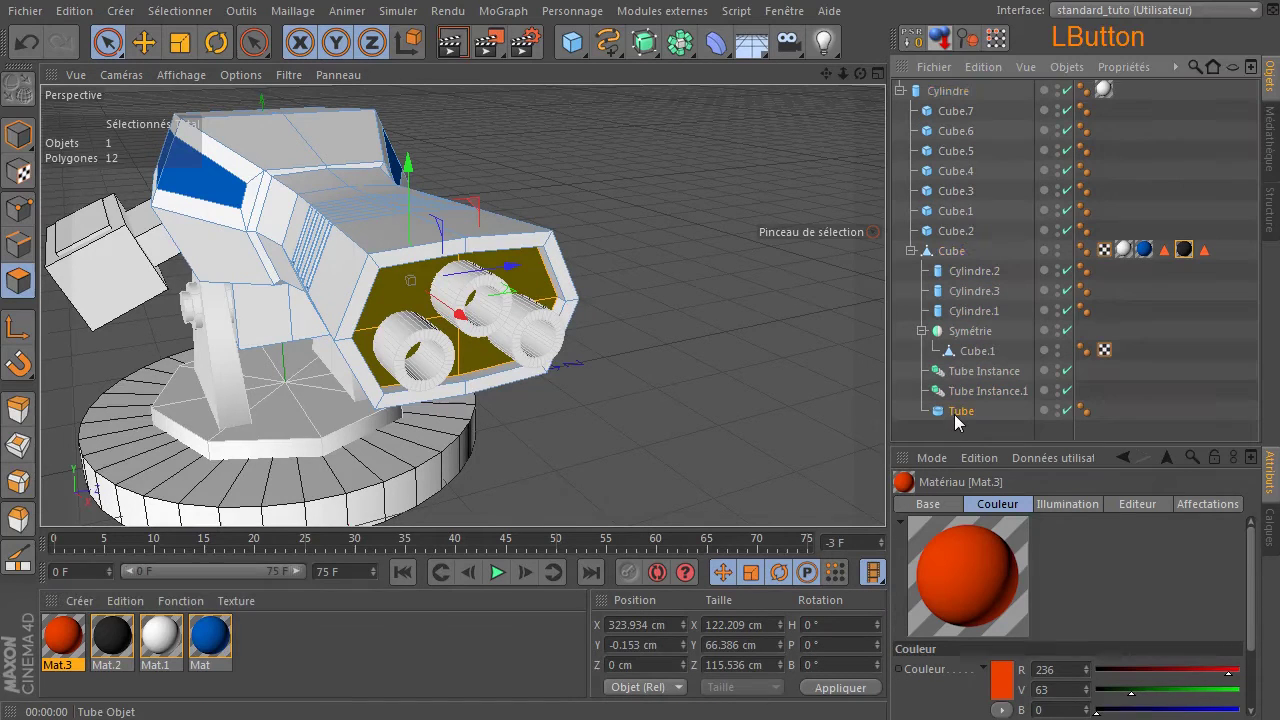
pyautogui.moveTo(100, 632); pyautogui.dragTo(112, 625)
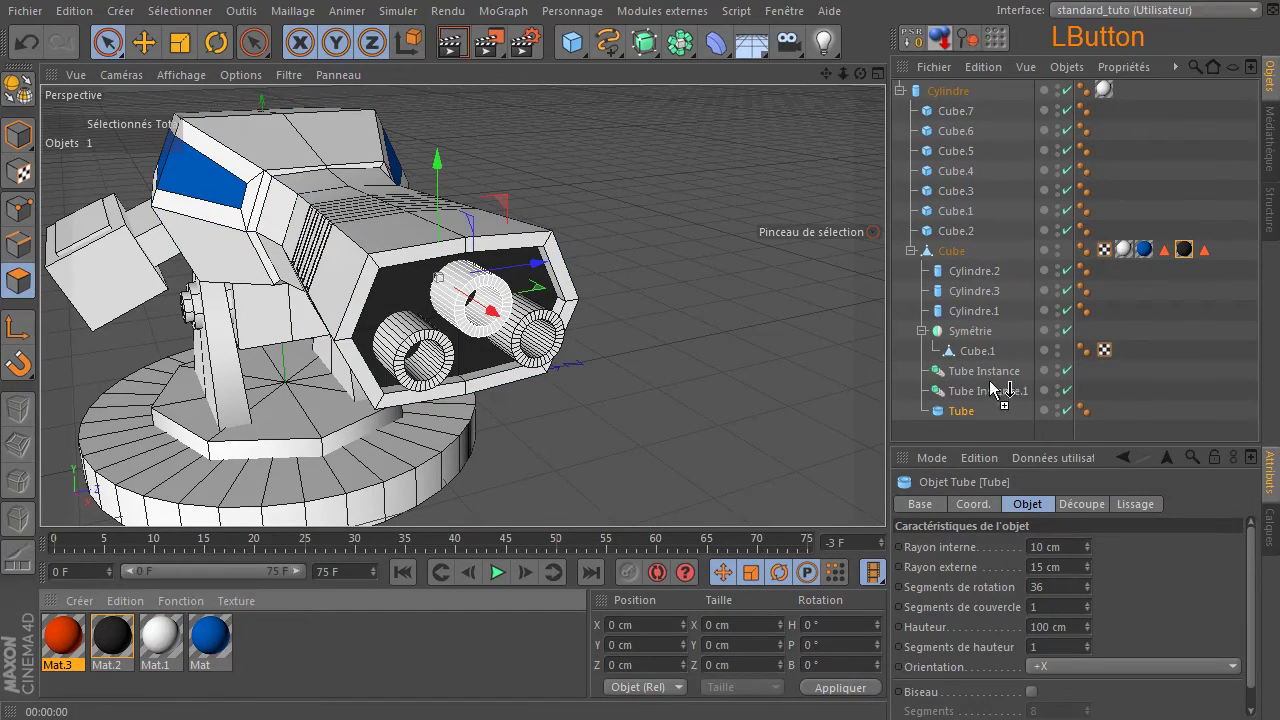
pyautogui.moveTo(962, 408); pyautogui.dragTo(963, 410)
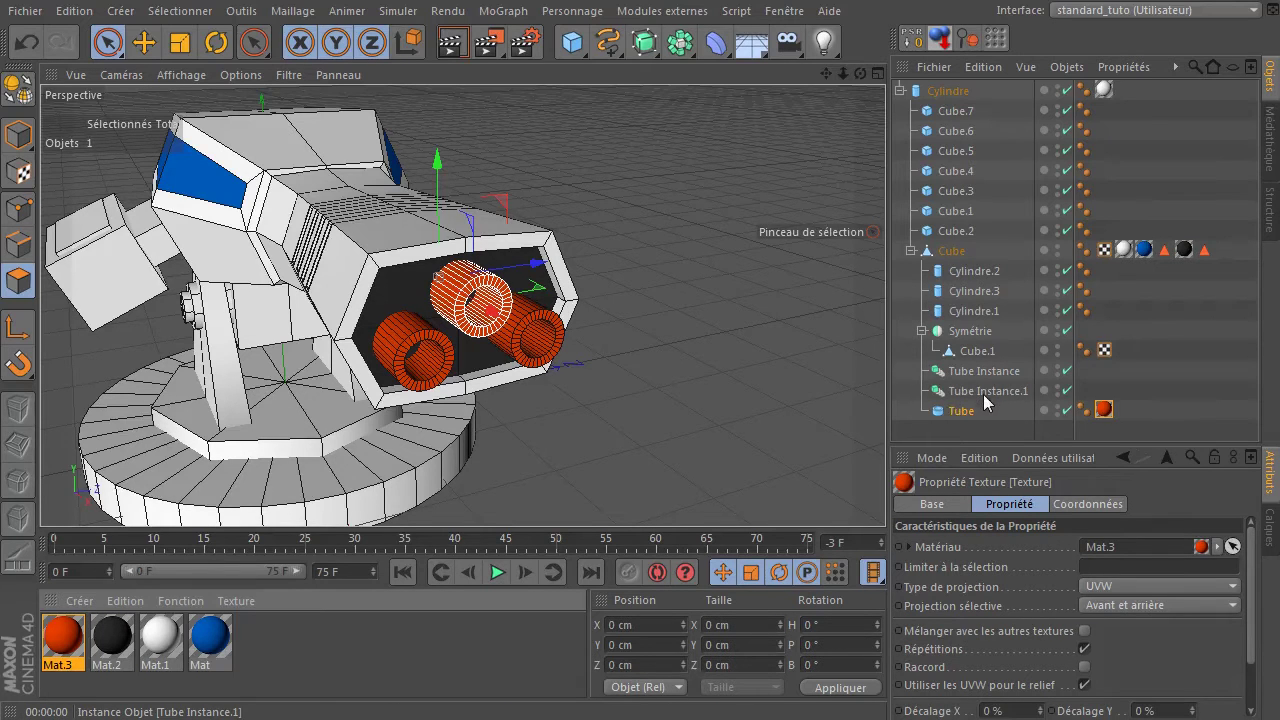
pyautogui.click(782, 385)
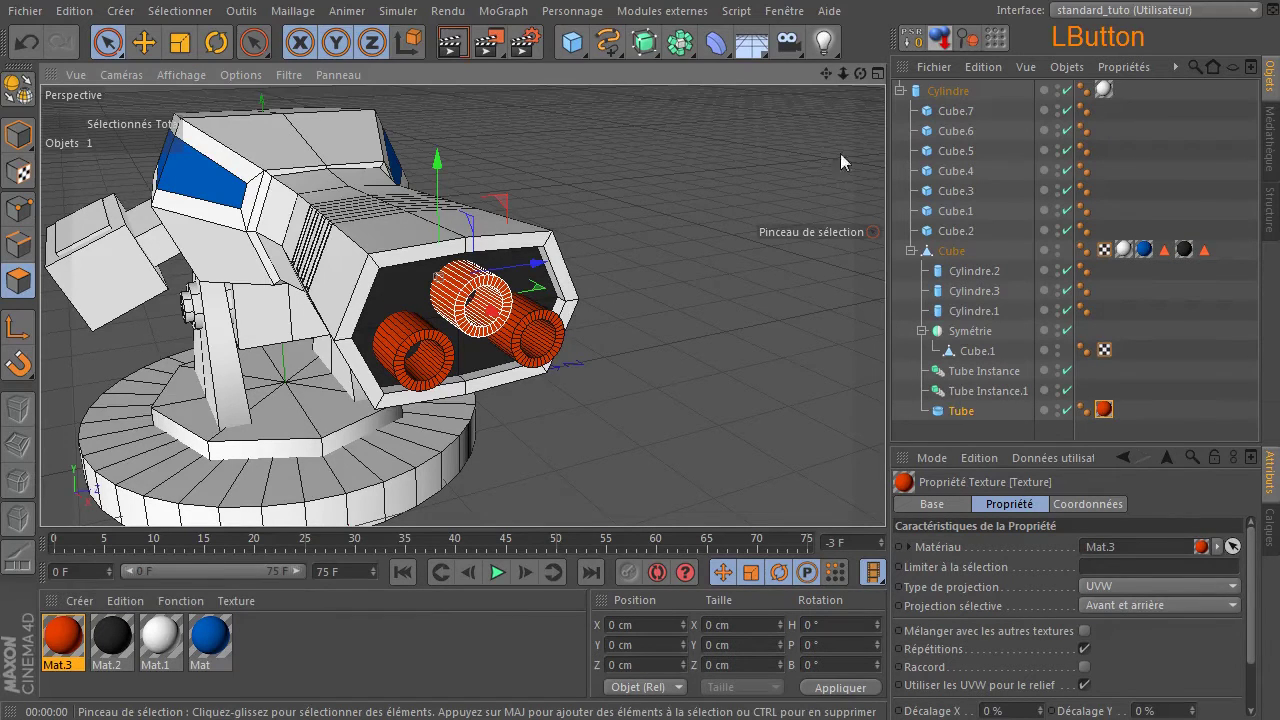
# - Render the whole turret from a front three-quarter view to check the dark recesses and orange-red tubes
pyautogui.moveTo(843, 75); pyautogui.dragTo(790, 80)
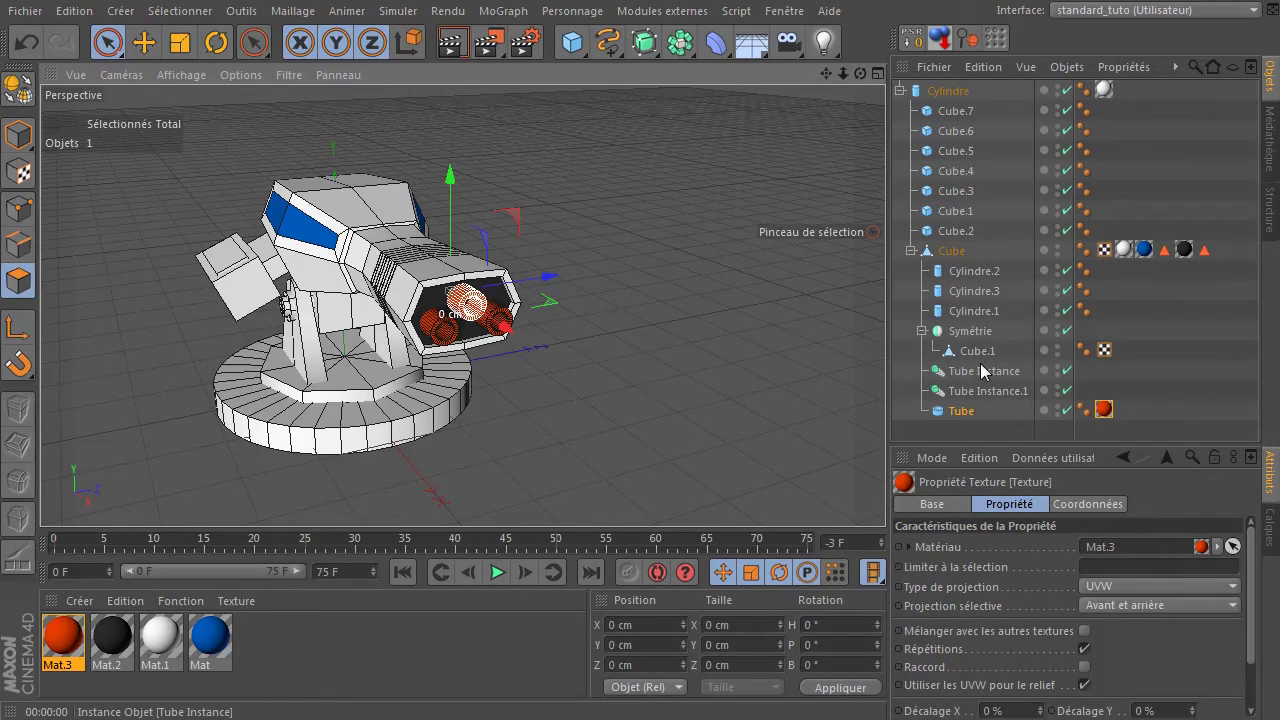
pyautogui.click(769, 317)
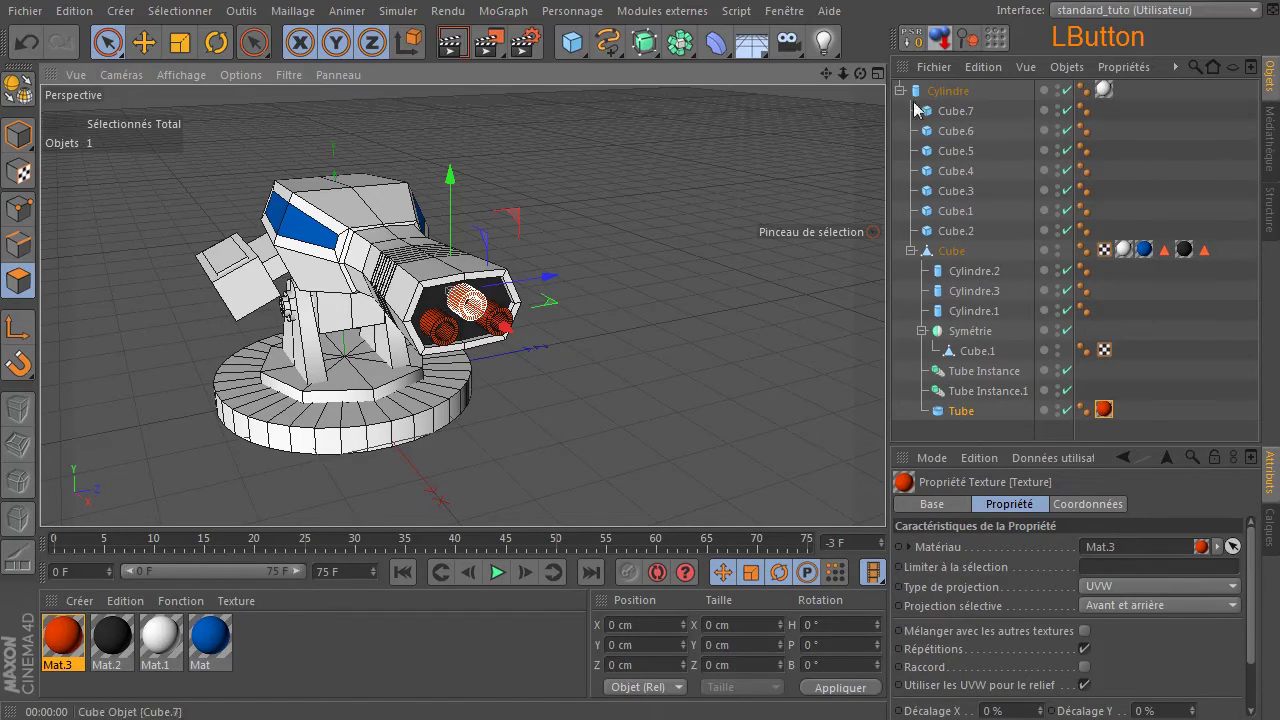
pyautogui.moveTo(862, 75); pyautogui.dragTo(900, 66)
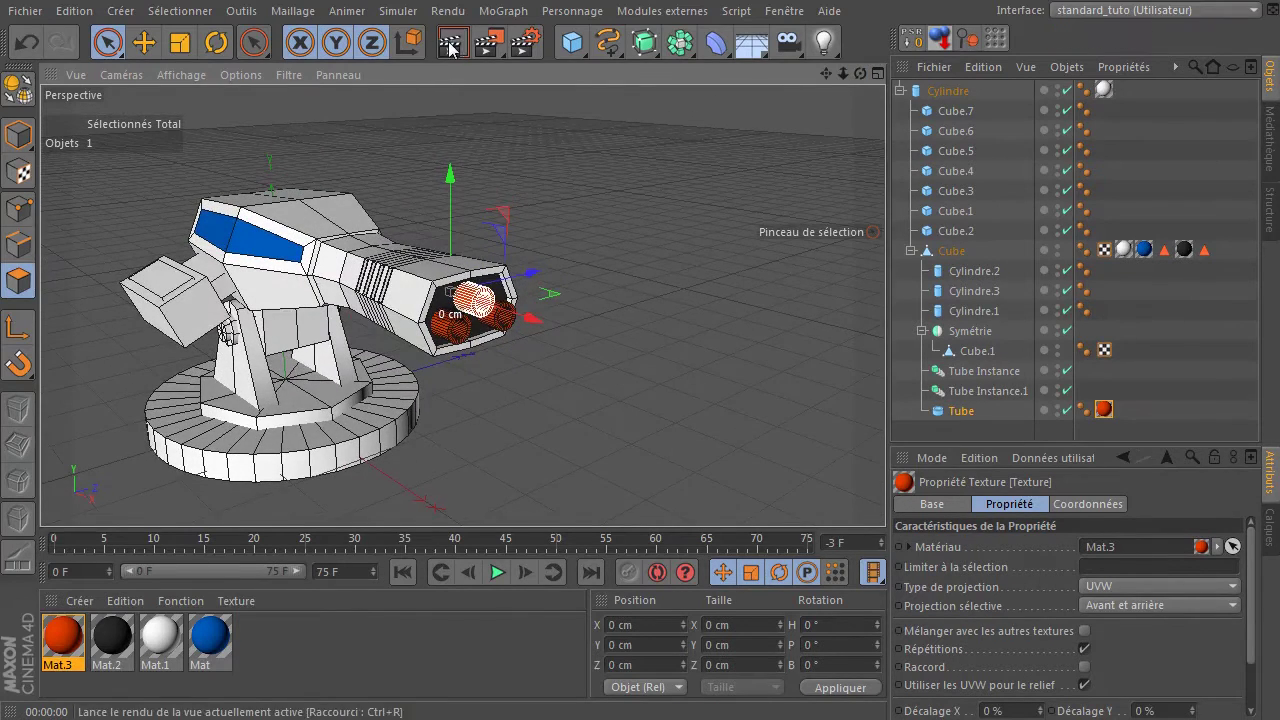
pyautogui.click(451, 42)
pyautogui.scroll(3, 279, 355)
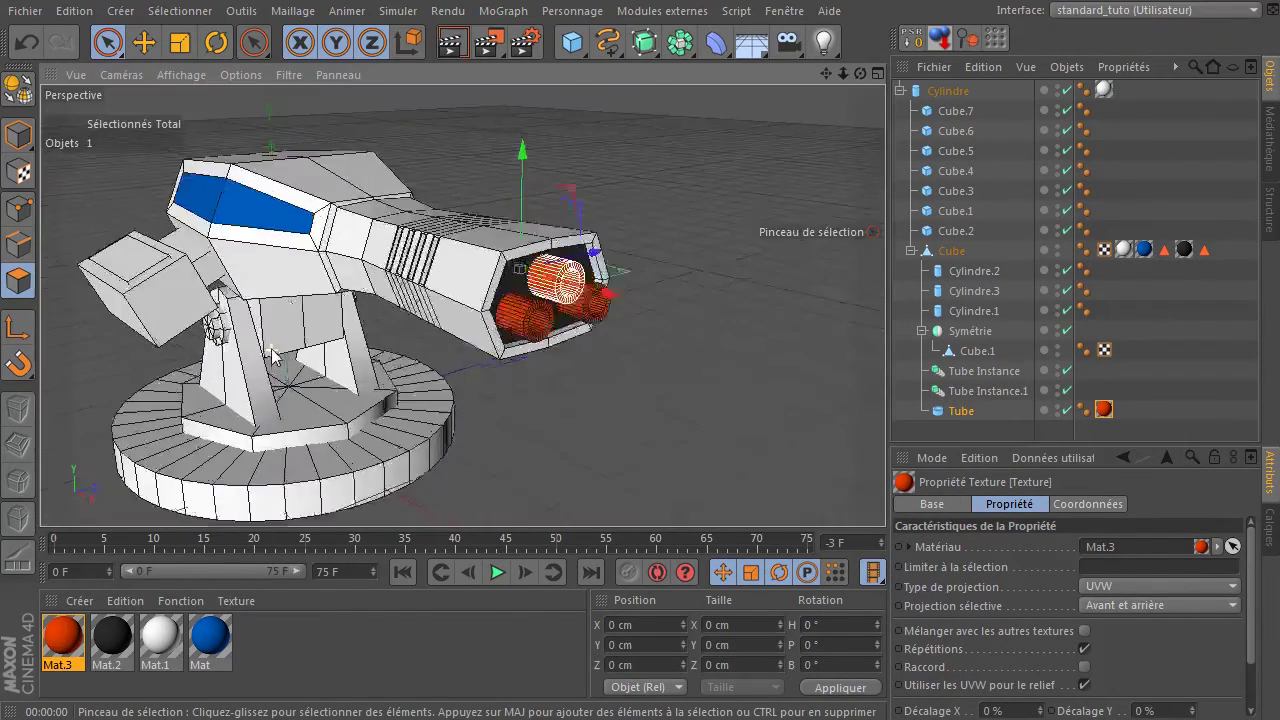
# - Select the polygons along the top of the Cube cannon body, from the rear to the barrel's front edge, with the selection brush
pyautogui.moveTo(860, 74); pyautogui.dragTo(798, 110)
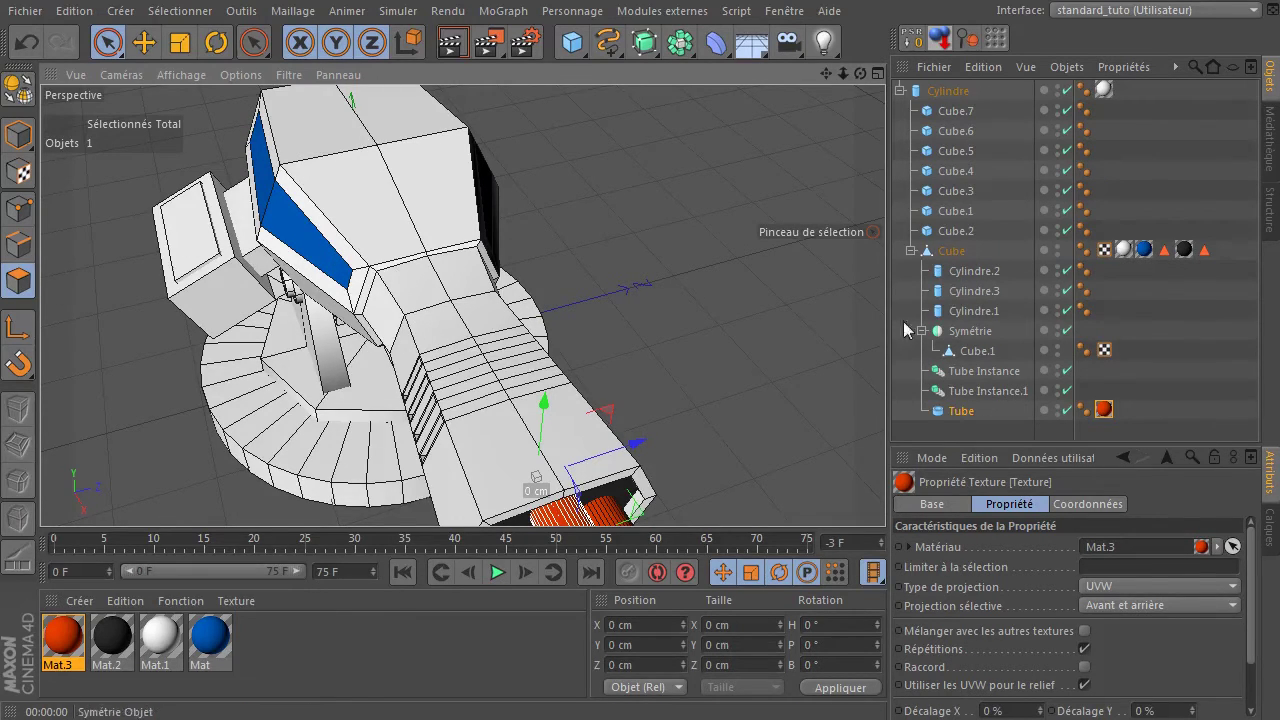
pyautogui.click(950, 258)
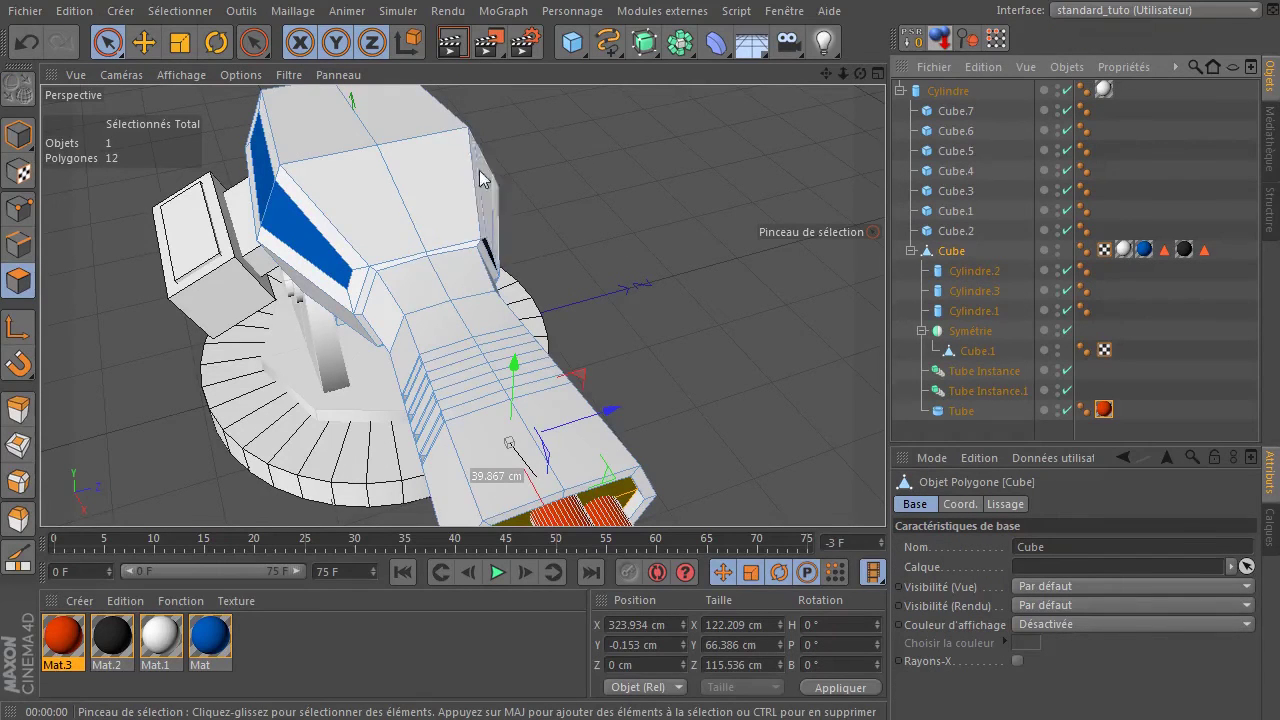
pyautogui.click(115, 46)
pyautogui.moveTo(318, 134)
pyautogui.mouseDown()
pyautogui.moveTo(350, 125)
pyautogui.moveTo(398, 159)
pyautogui.moveTo(386, 190)
pyautogui.moveTo(421, 266)
pyautogui.moveTo(540, 434)
pyautogui.mouseUp()
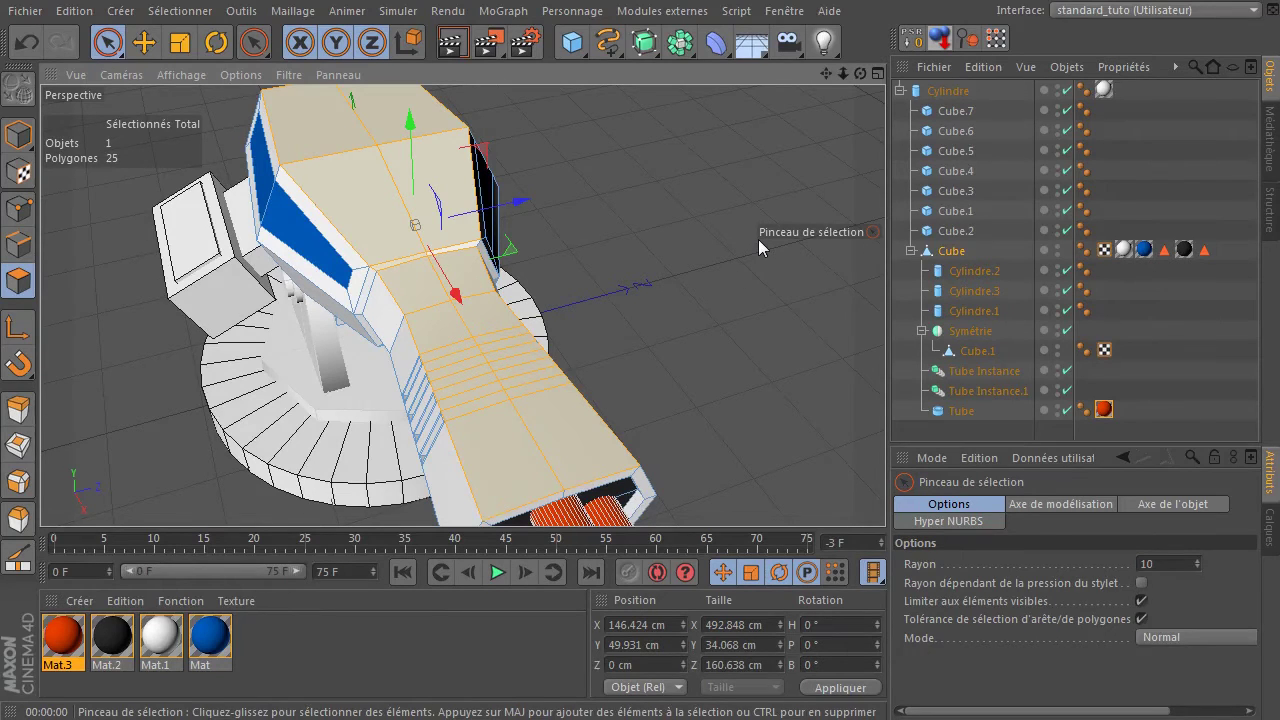
pyautogui.press('i')
pyautogui.moveTo(715, 140); pyautogui.dragTo(760, 150)
pyautogui.scroll(6, 383, 262)
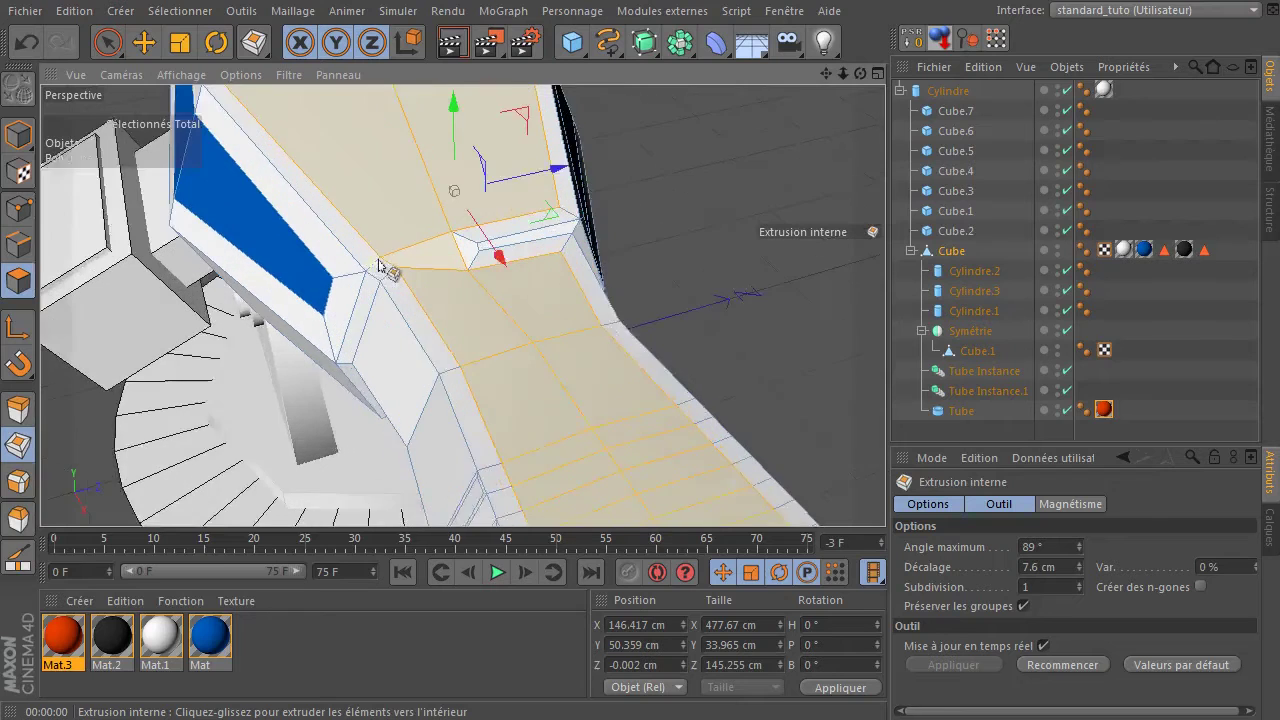
pyautogui.click(30, 46)
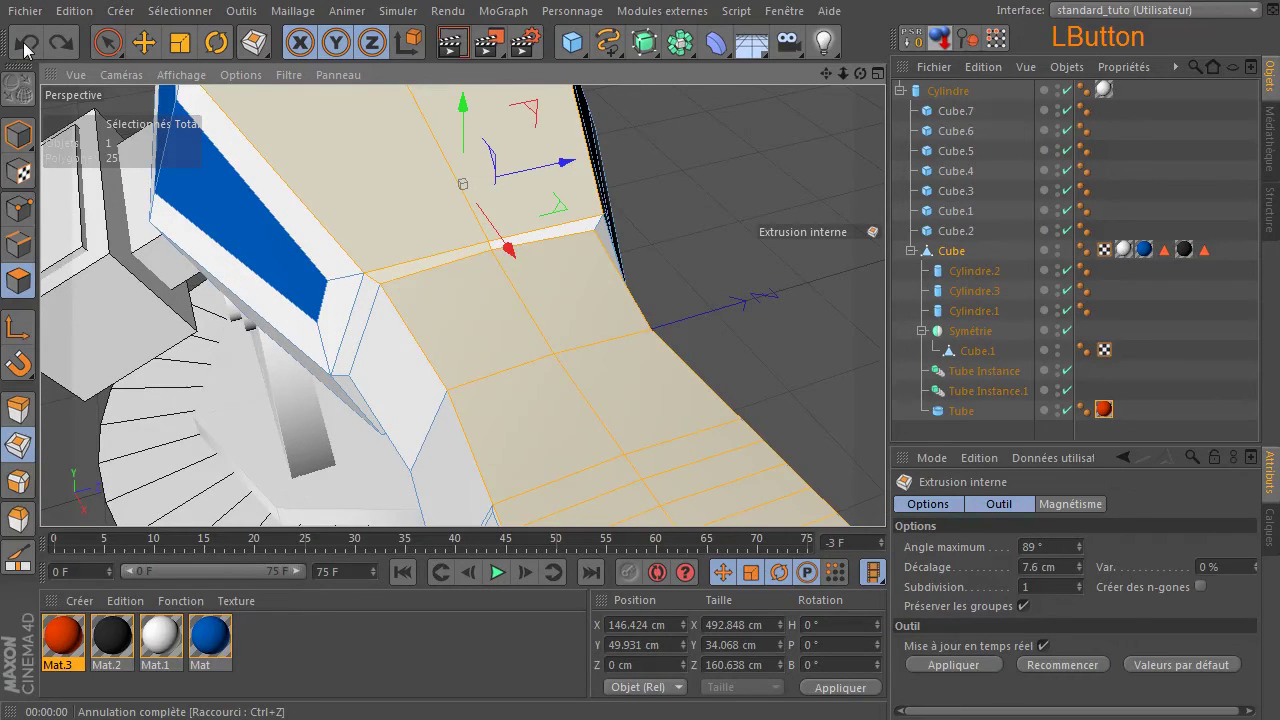
pyautogui.click(32, 48)
pyautogui.scroll(-3, 713, 225)
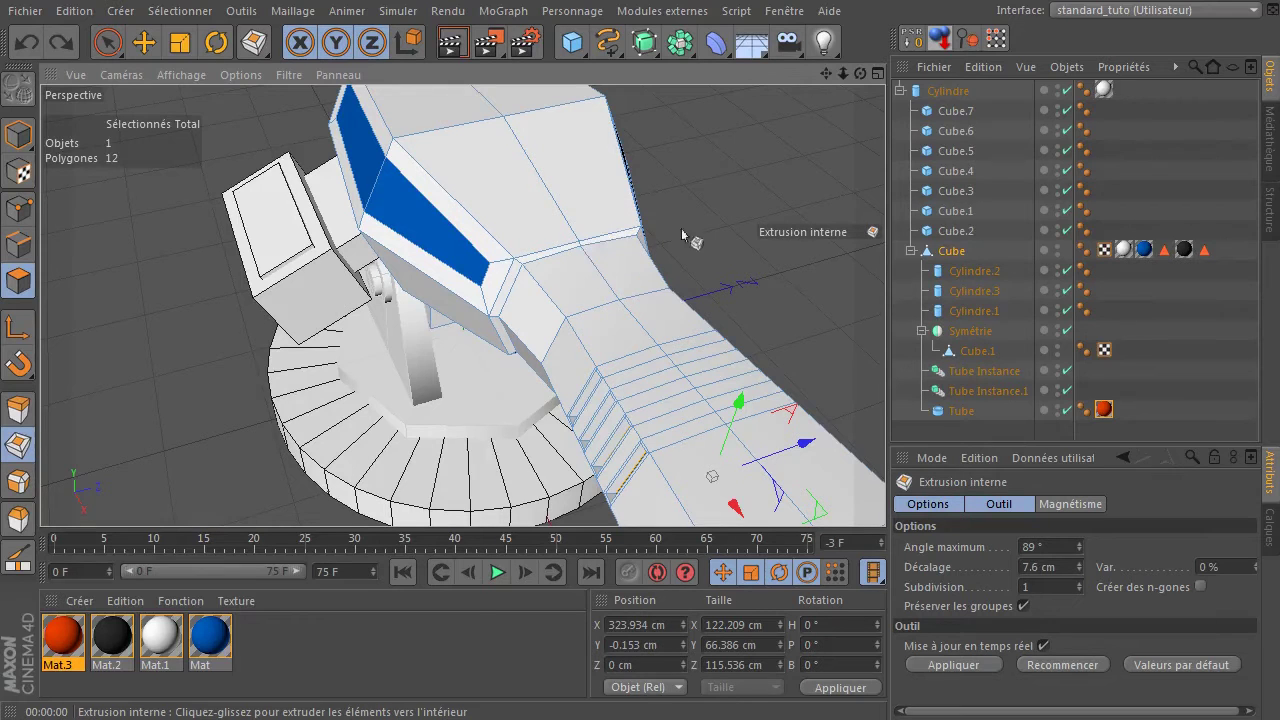
# - Inset the four top polygons of the cannon's rear body by 26.5 cm and apply the blue material Mat to them
pyautogui.moveTo(842, 73); pyautogui.dragTo(832, 73)
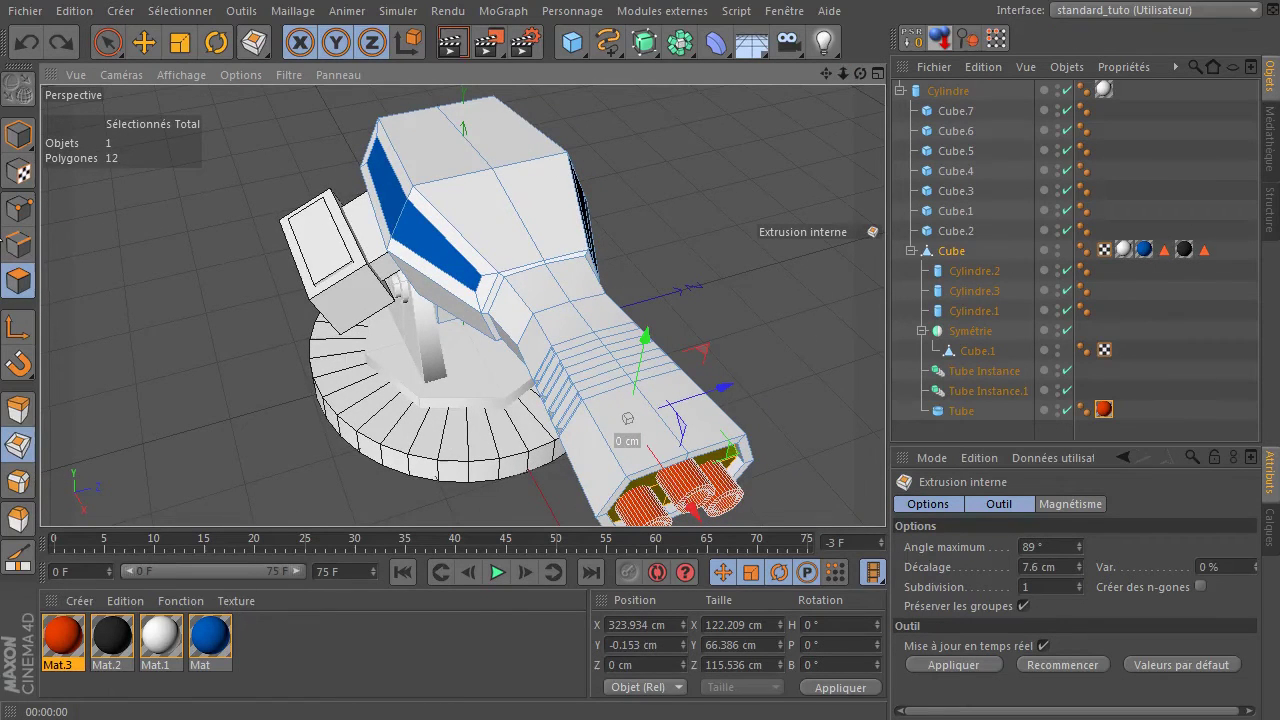
pyautogui.click(107, 42)
pyautogui.moveTo(471, 129)
pyautogui.mouseDown()
pyautogui.moveTo(465, 150)
pyautogui.moveTo(498, 187)
pyautogui.mouseUp()
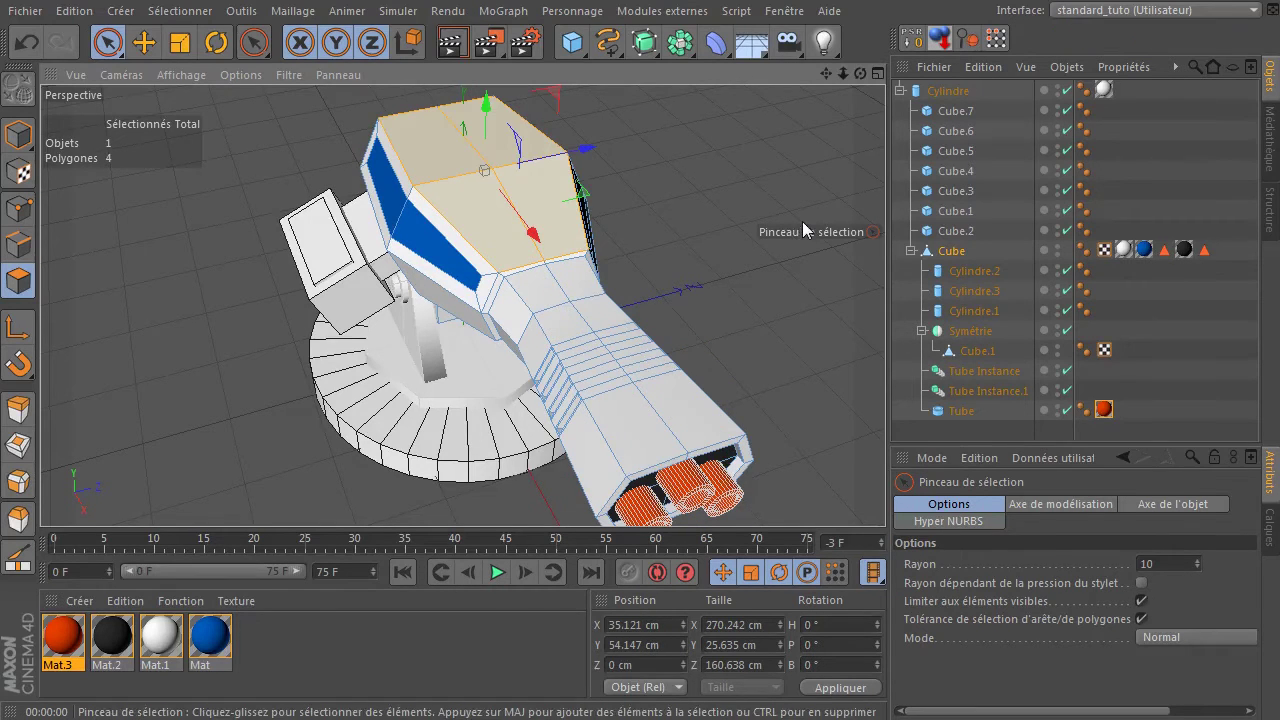
pyautogui.press('i')
pyautogui.moveTo(780, 170); pyautogui.dragTo(860, 176)
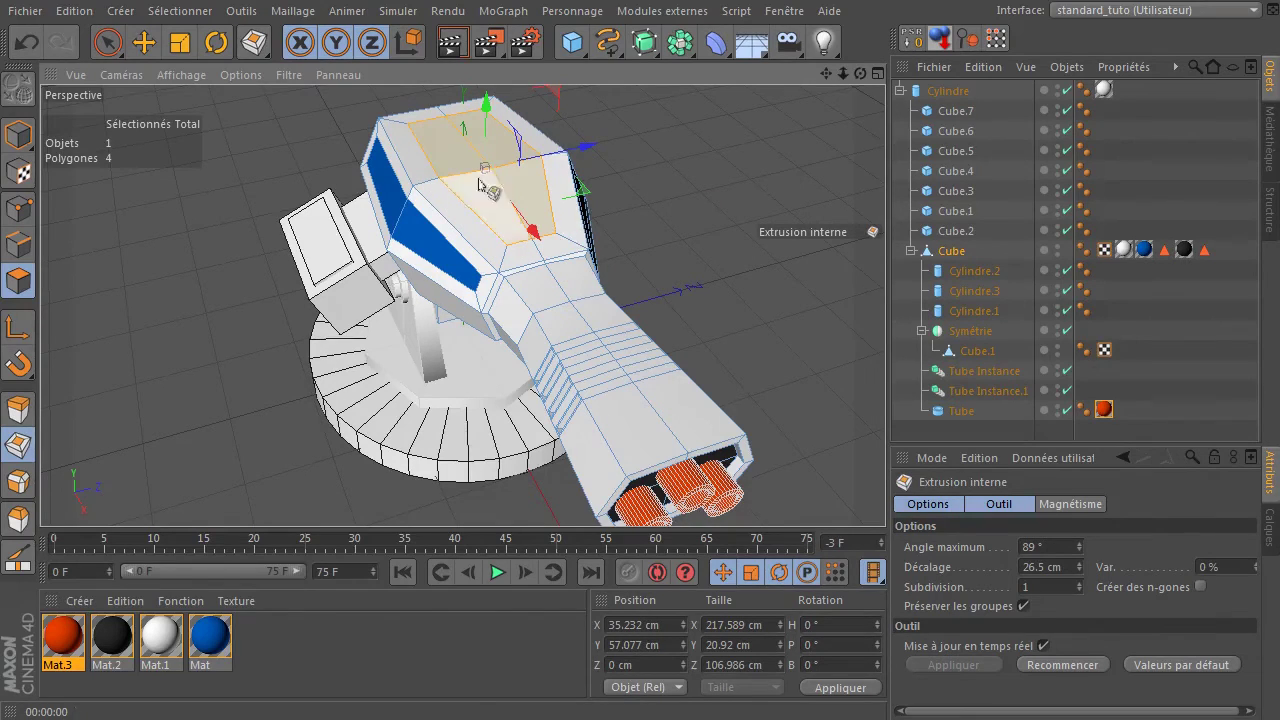
pyautogui.moveTo(208, 646); pyautogui.dragTo(410, 458)
pyautogui.moveTo(520, 210); pyautogui.dragTo(520, 200)
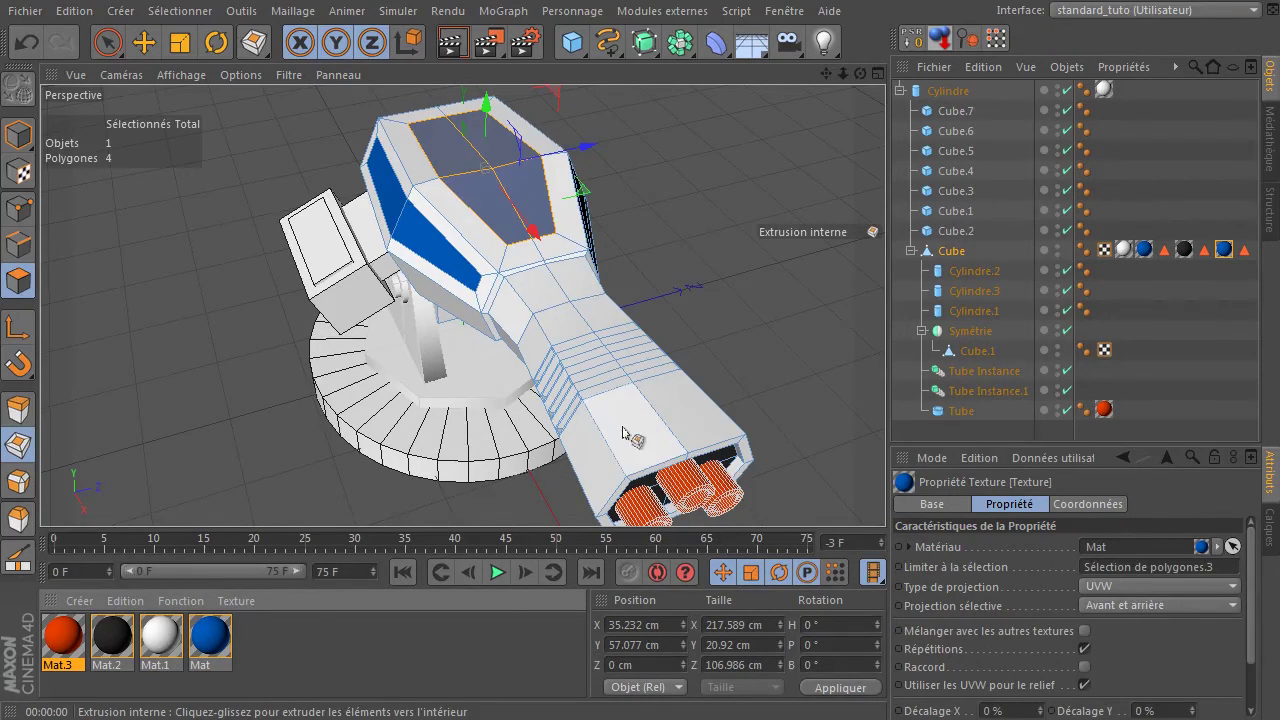
# - Select the polygon strip along one half of the barrel's top and inset it by 9.7 cm
pyautogui.click(108, 44)
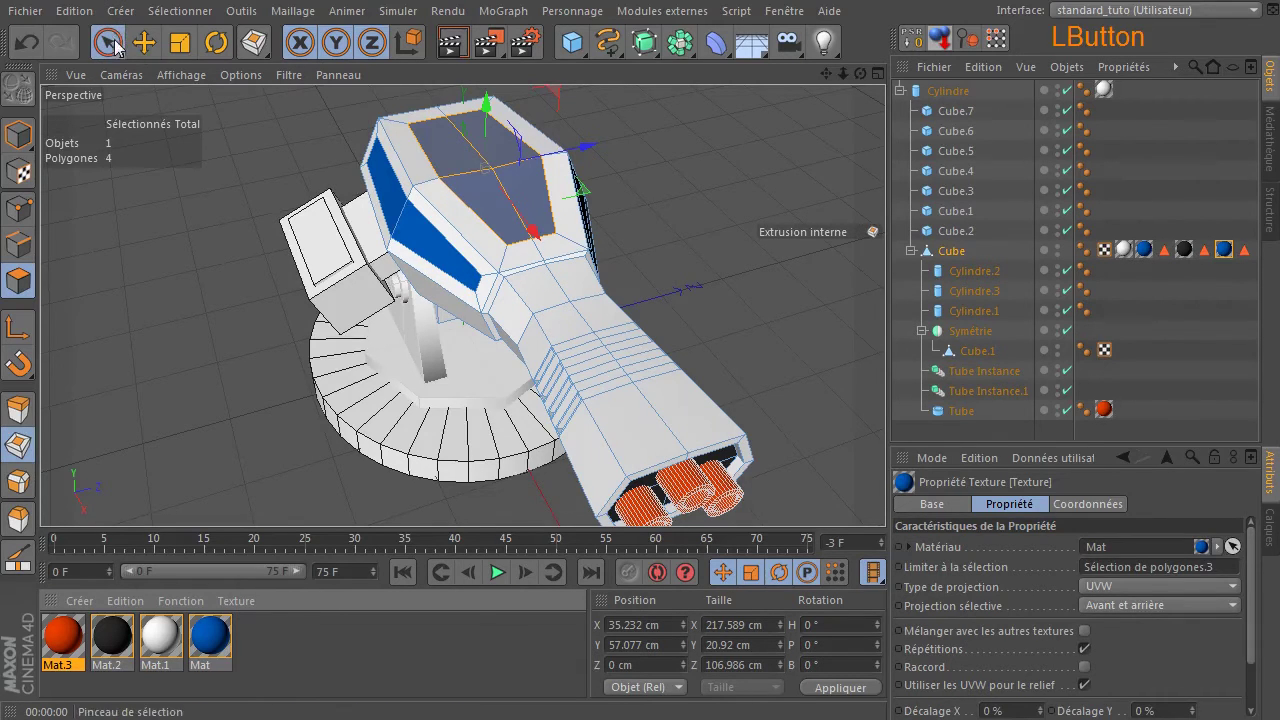
pyautogui.scroll(2, 541, 365)
pyautogui.moveTo(571, 286)
pyautogui.mouseDown()
pyautogui.moveTo(649, 437)
pyautogui.moveTo(715, 480)
pyautogui.mouseUp()
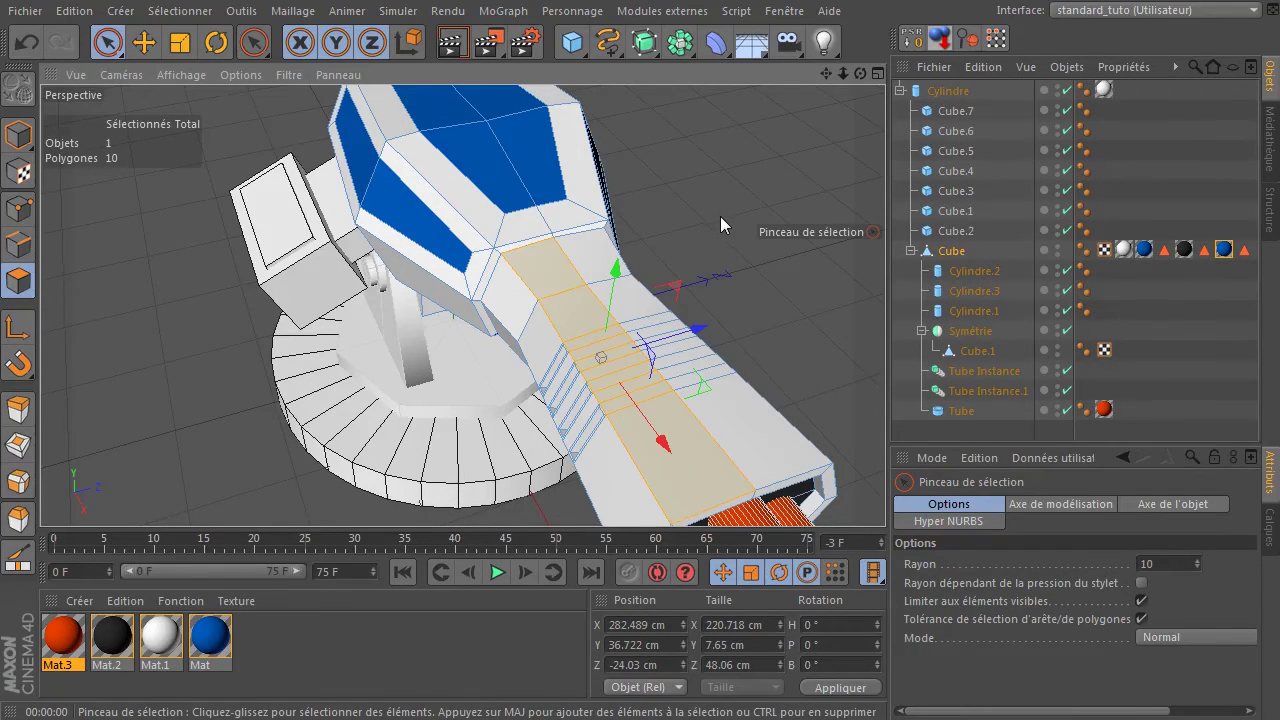
pyautogui.press('i')
pyautogui.moveTo(704, 159); pyautogui.dragTo(755, 159)
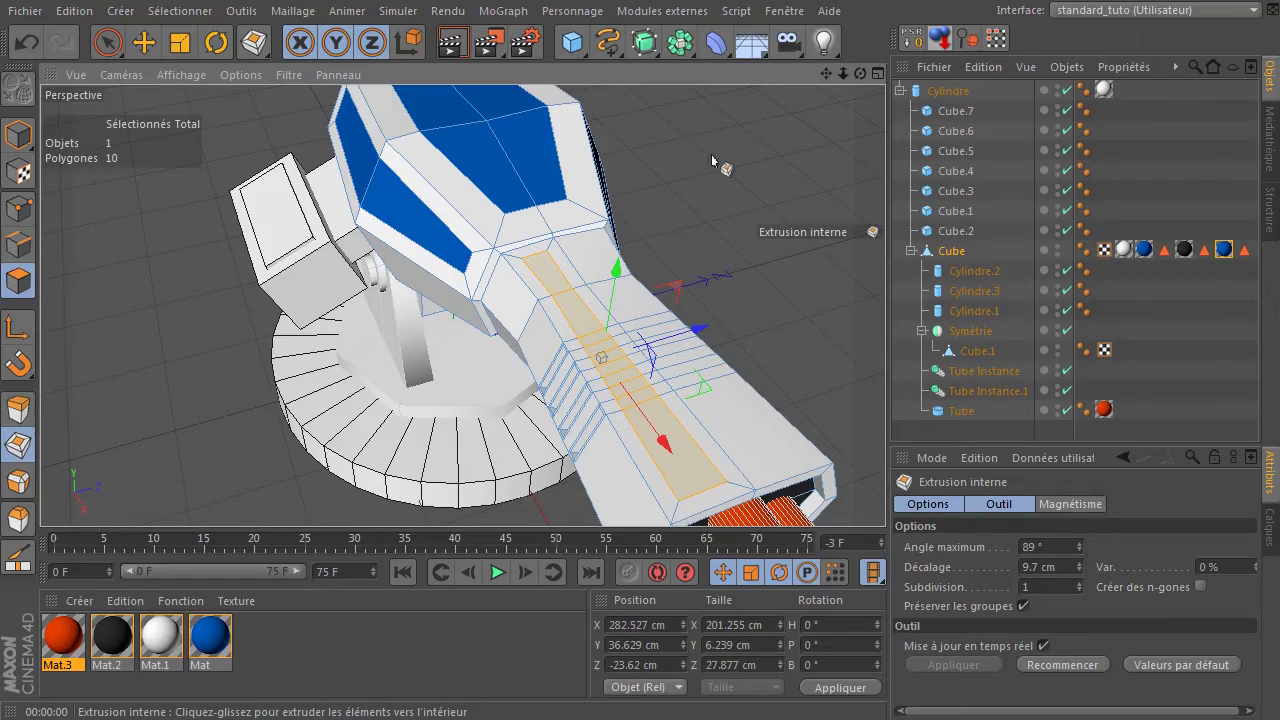
pyautogui.moveTo(860, 74); pyautogui.dragTo(828, 30)
pyautogui.keyDown('alt'); pyautogui.moveTo(602, 358); pyautogui.dragTo(604, 443); pyautogui.keyUp('alt')
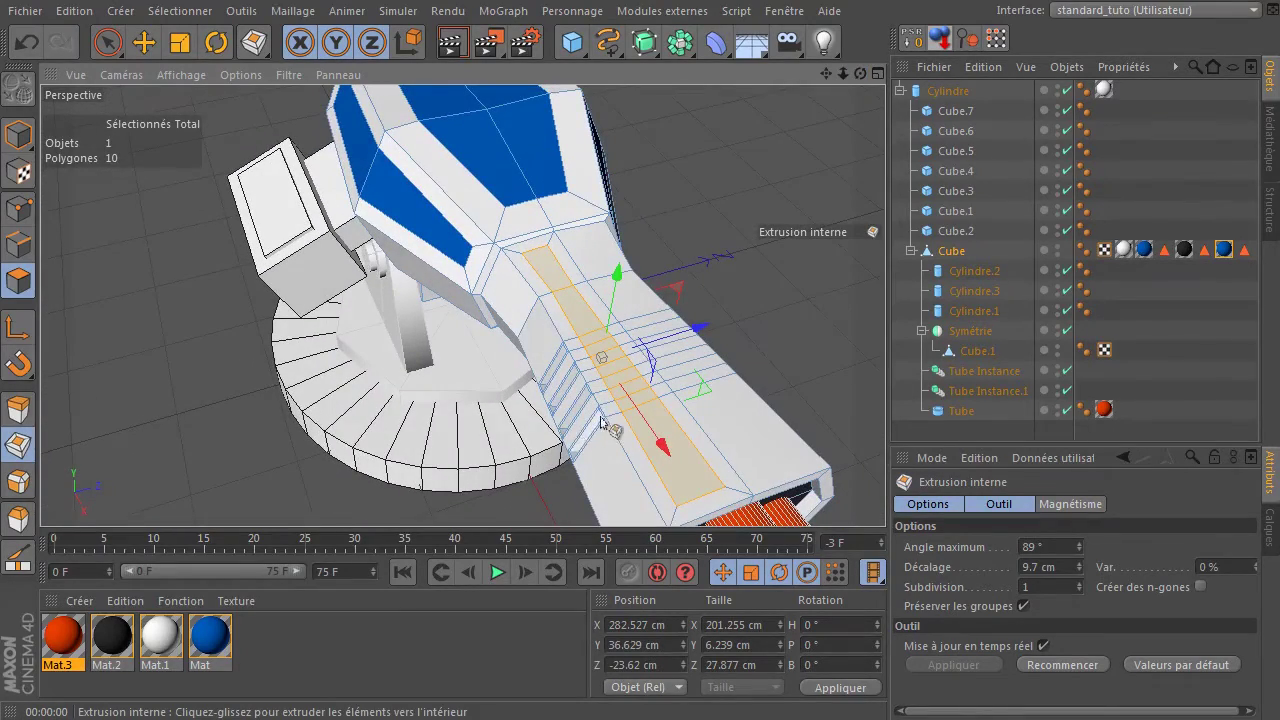
pyautogui.moveTo(826, 74); pyautogui.dragTo(794, 1)
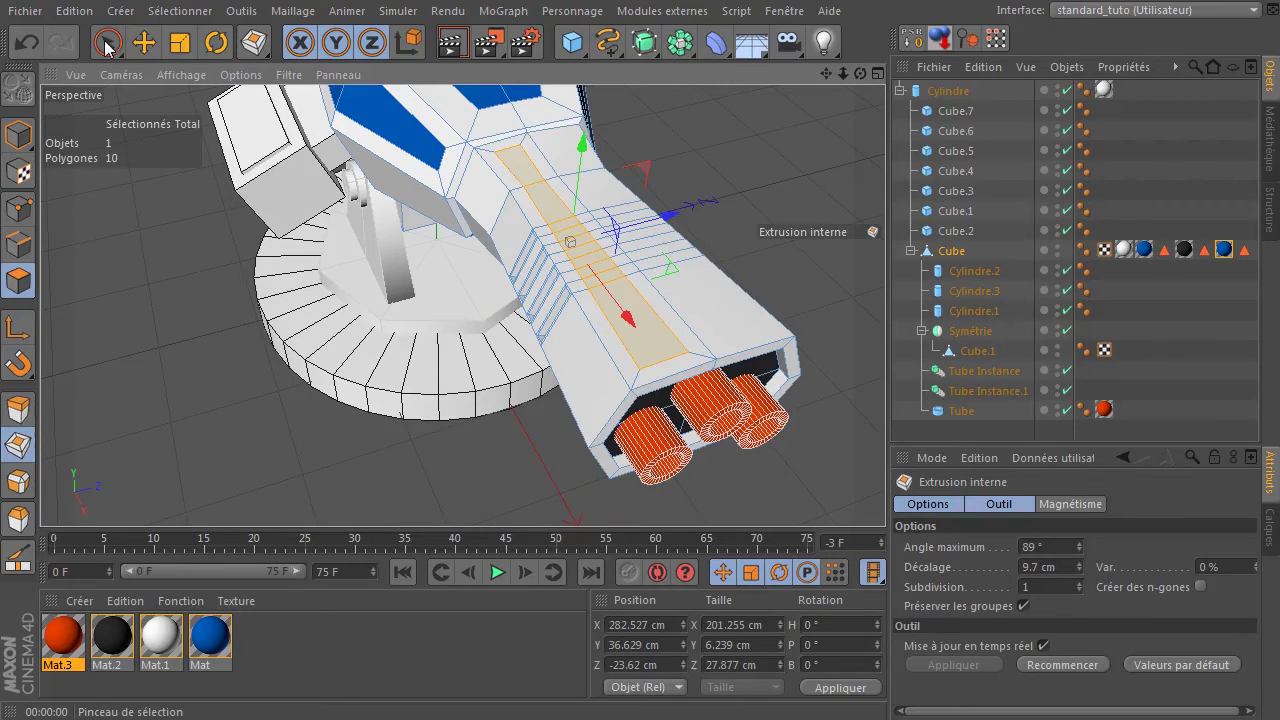
# - Select the strip's inset points nearest the barrel's centre line and align them by setting their Z size to 0 cm
pyautogui.click(18, 208)
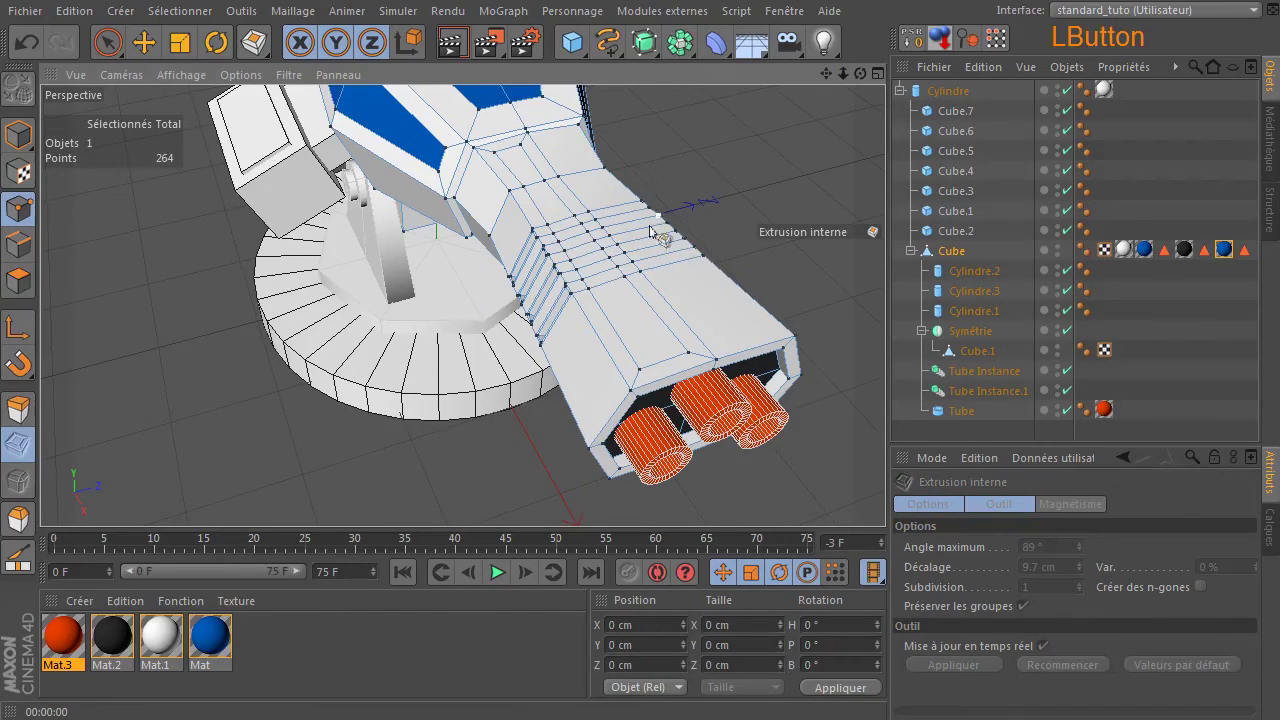
pyautogui.scroll(4, 560, 235)
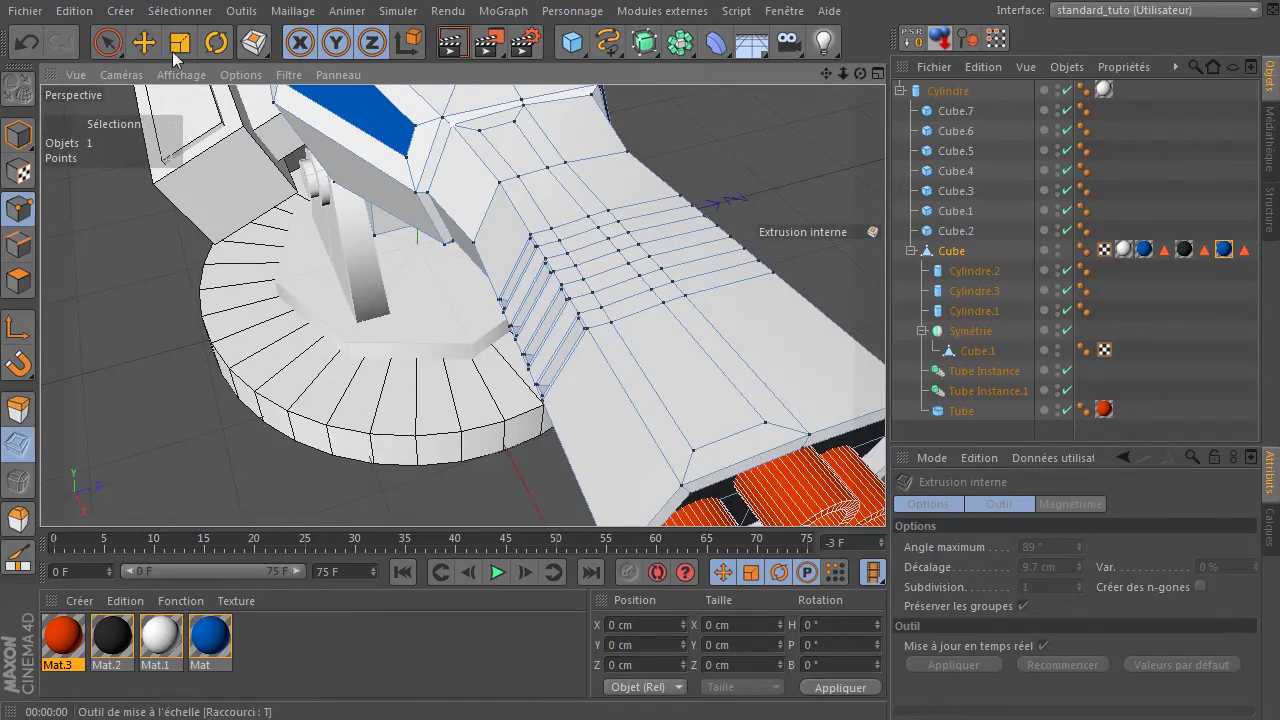
pyautogui.click(108, 42)
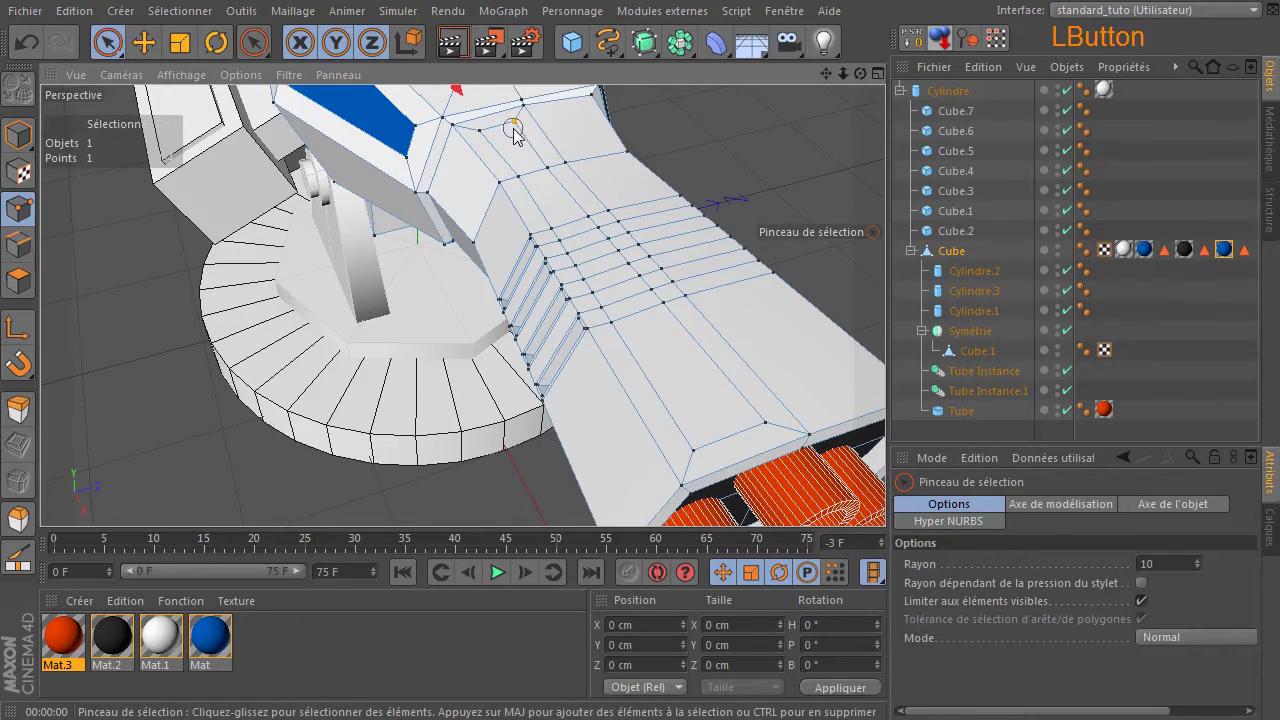
pyautogui.moveTo(528, 156); pyautogui.dragTo(553, 178)
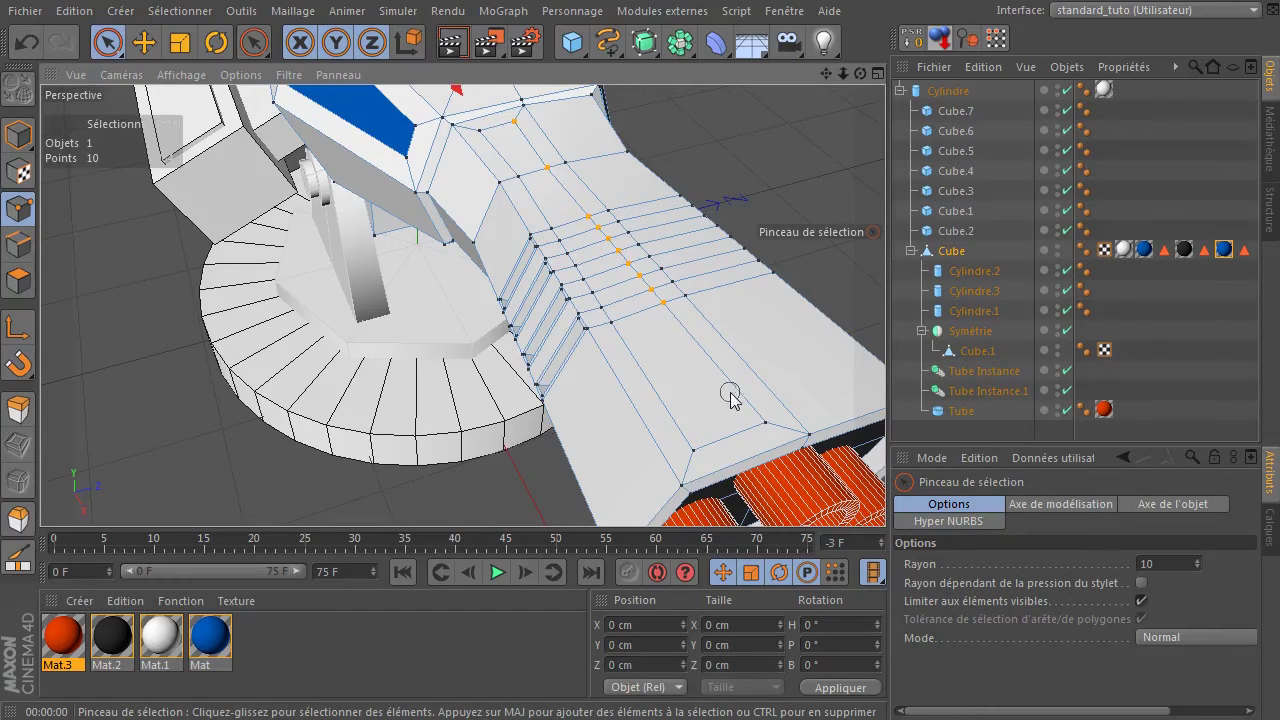
pyautogui.moveTo(770, 432); pyautogui.dragTo(843, 315)
pyautogui.moveTo(860, 75); pyautogui.dragTo(450, 133)
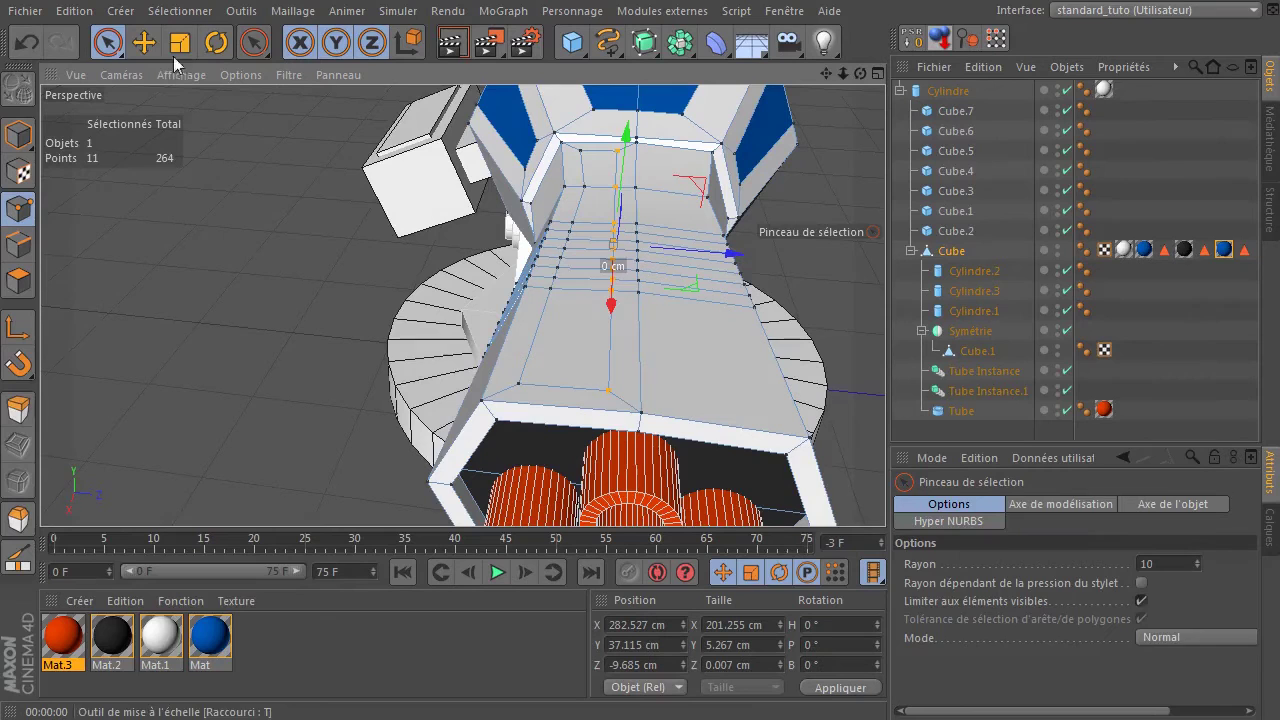
pyautogui.click(180, 42)
pyautogui.moveTo(736, 257)
pyautogui.mouseDown()
pyautogui.moveTo(700, 256)
pyautogui.moveTo(716, 256)
pyautogui.mouseUp()
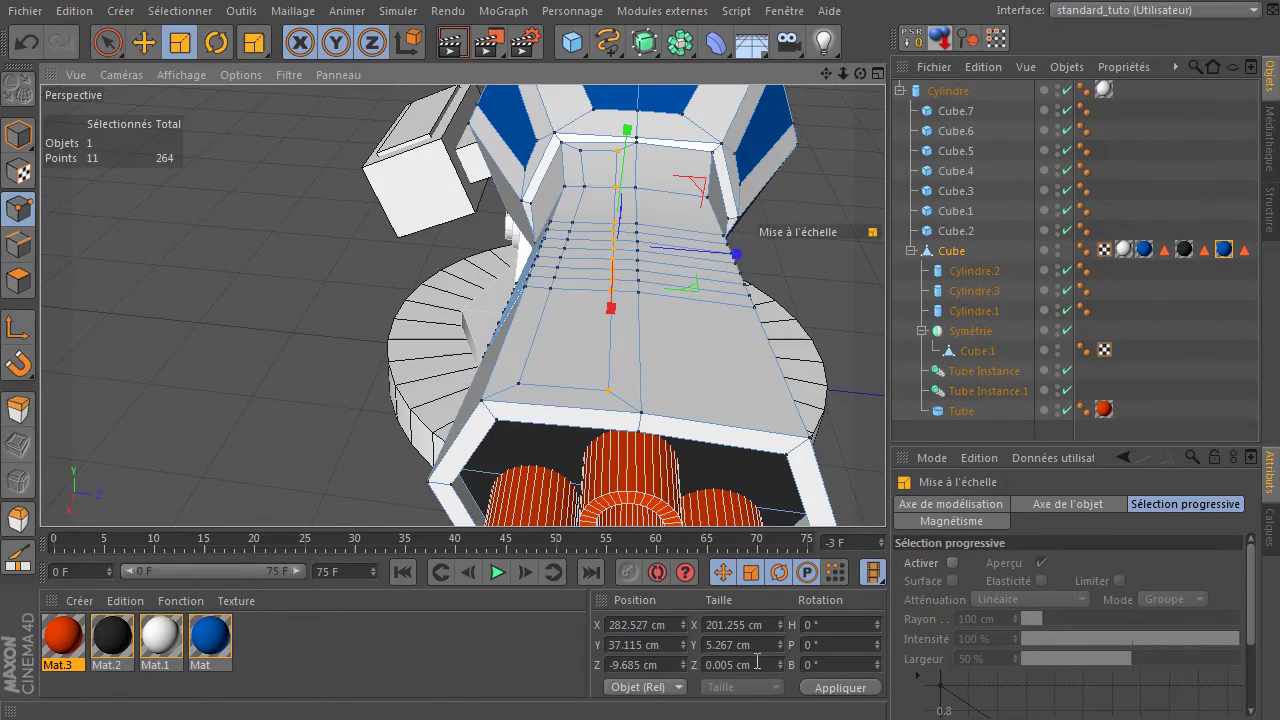
pyautogui.click(757, 661)
pyautogui.write('0')
pyautogui.press('Return')
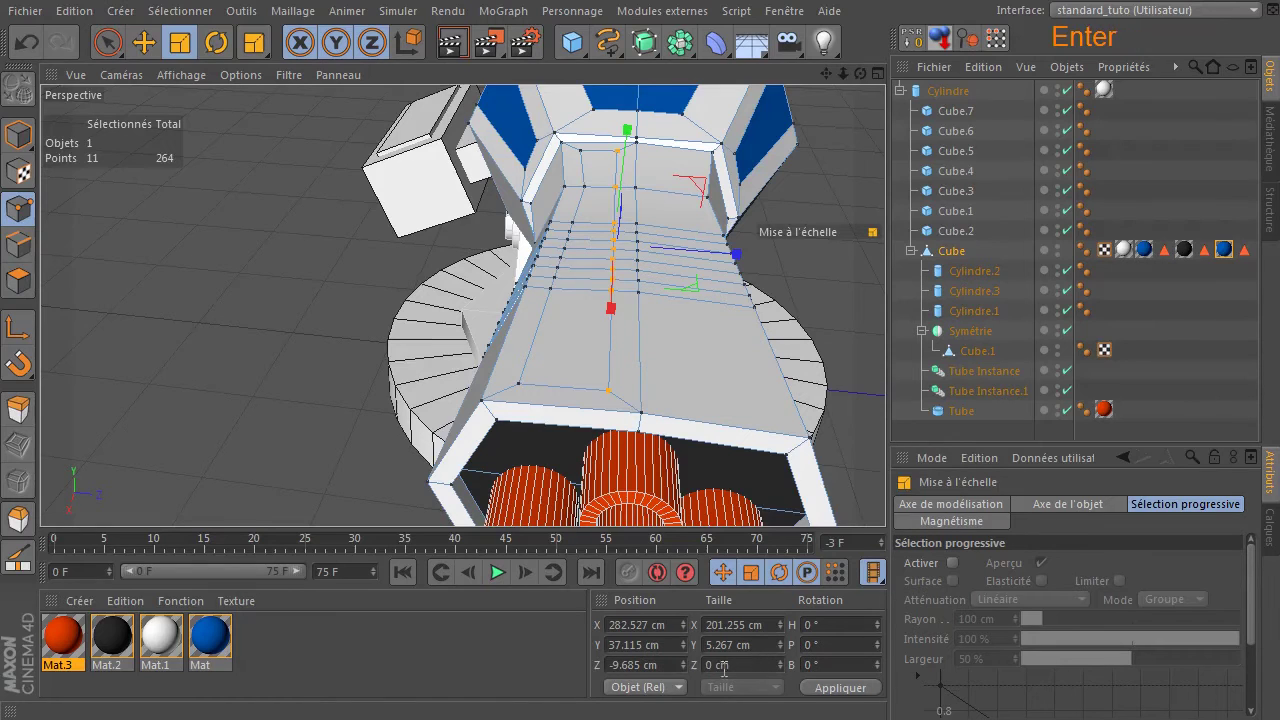
# - Align the strip's outer inset points with a Z size of 0 cm and move them inward to about Z -23.456 cm
pyautogui.click(108, 42)
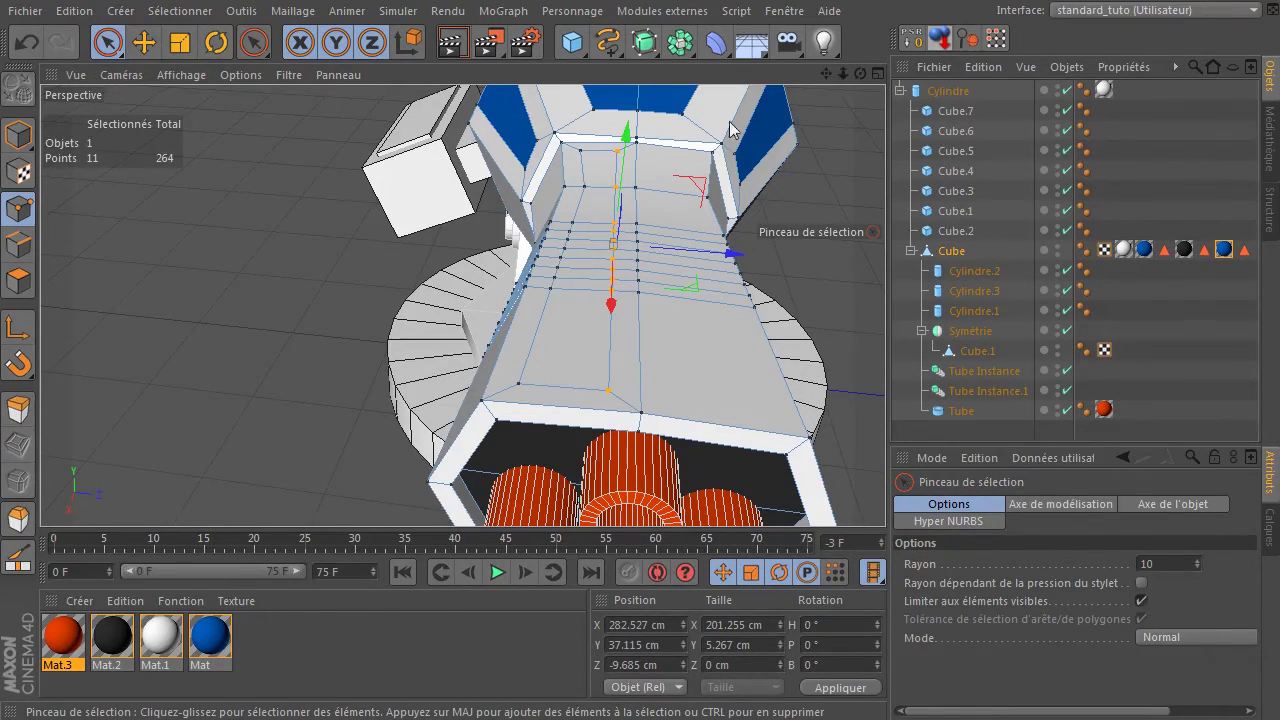
pyautogui.moveTo(596, 170)
pyautogui.mouseDown()
pyautogui.moveTo(586, 157)
pyautogui.moveTo(588, 195)
pyautogui.mouseUp()
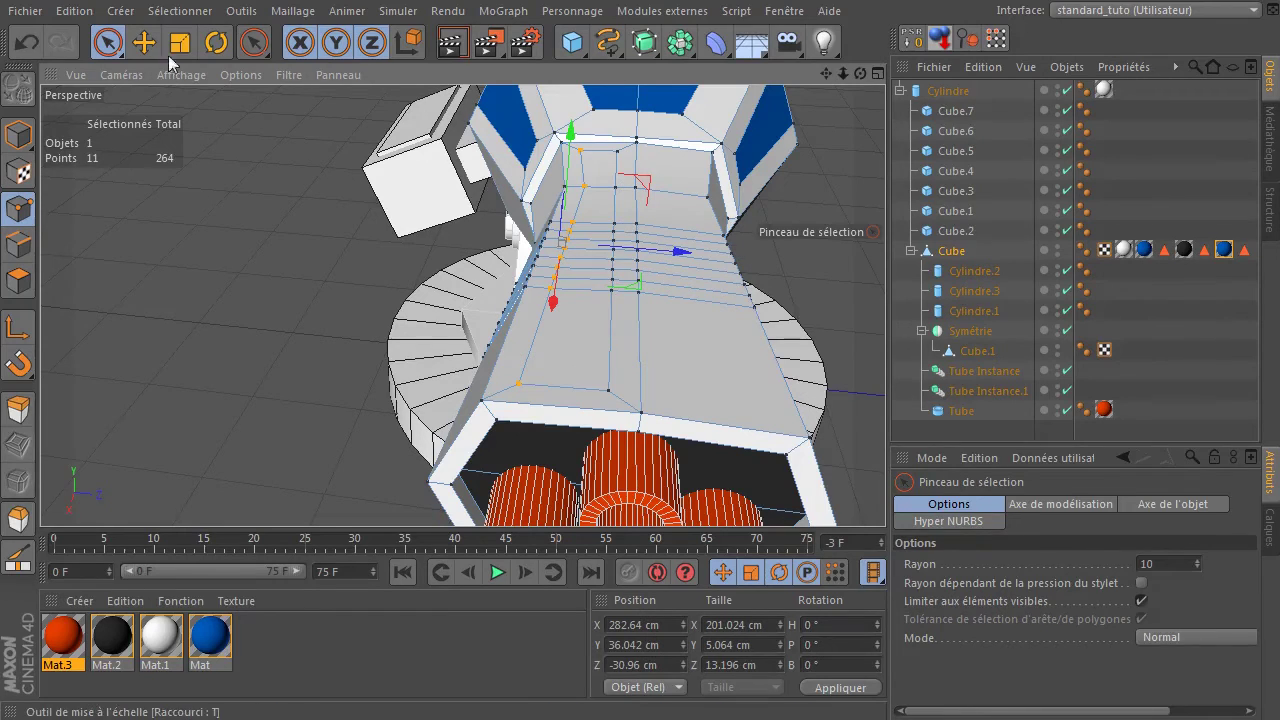
pyautogui.click(180, 42)
pyautogui.moveTo(672, 262); pyautogui.dragTo(640, 278)
pyautogui.click(741, 665)
pyautogui.write('0')
pyautogui.press('Return')
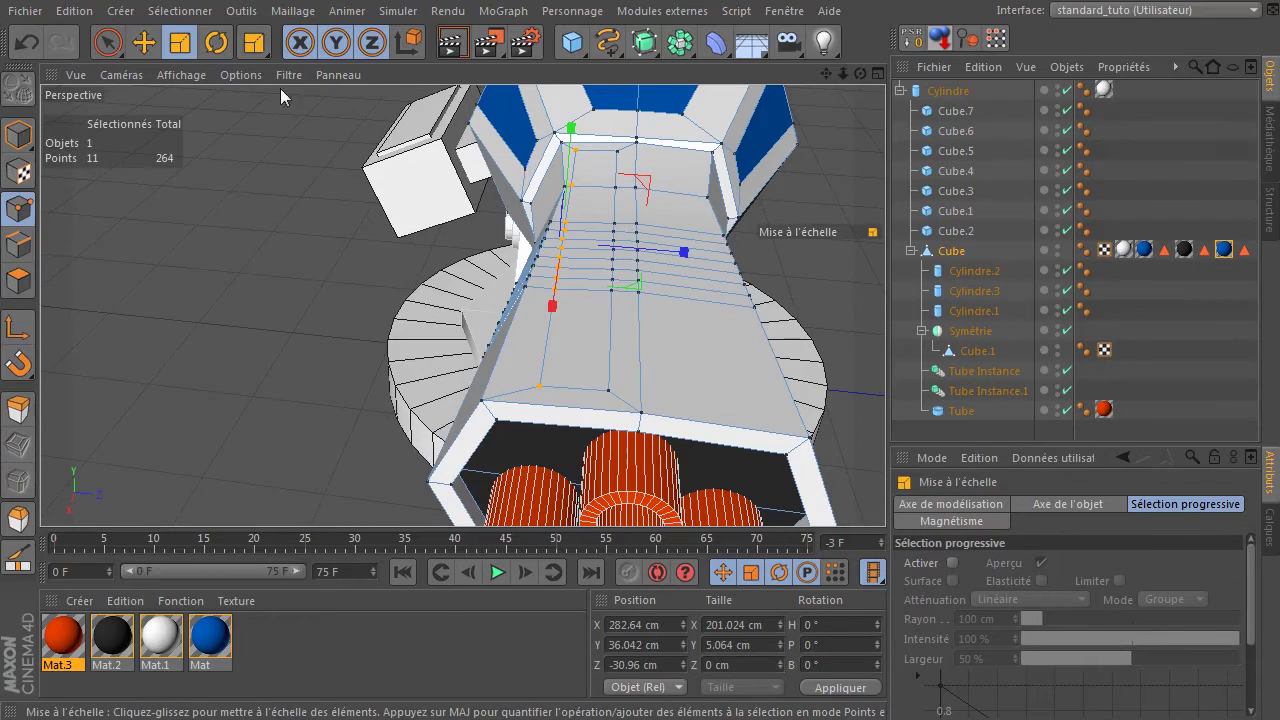
pyautogui.click(144, 42)
pyautogui.moveTo(670, 255)
pyautogui.mouseDown()
pyautogui.moveTo(706, 254)
pyautogui.moveTo(690, 257)
pyautogui.mouseUp()
# - Apply the blue material Mat to the narrow strip of polygons along the barrel's top
pyautogui.moveTo(847, 75); pyautogui.dragTo(866, 97)
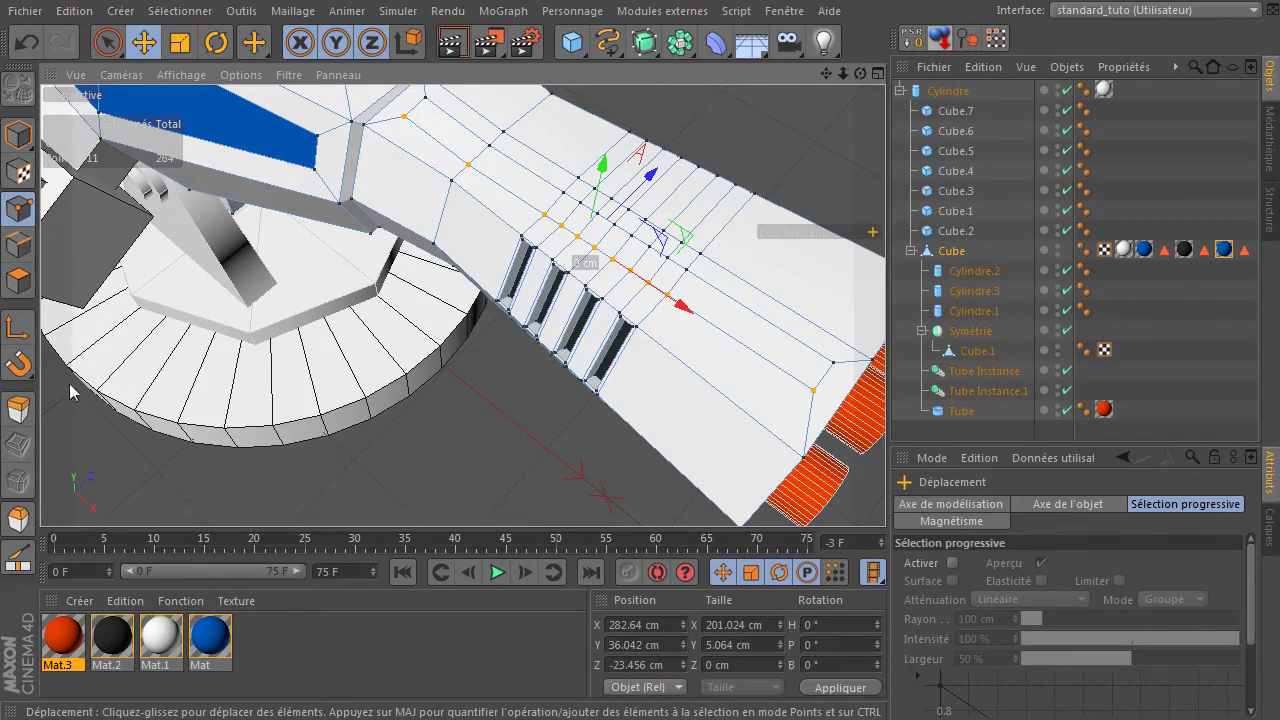
pyautogui.click(18, 280)
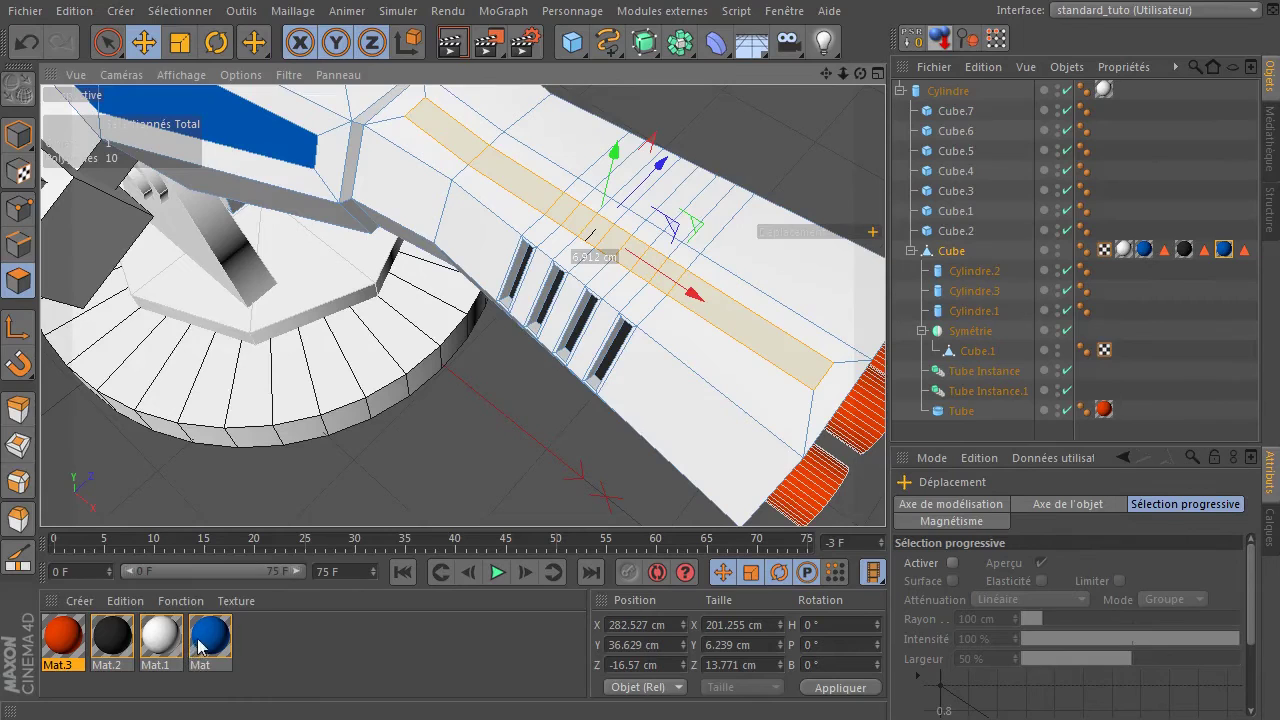
pyautogui.moveTo(199, 645); pyautogui.dragTo(716, 413)
pyautogui.moveTo(770, 352); pyautogui.dragTo(767, 352)
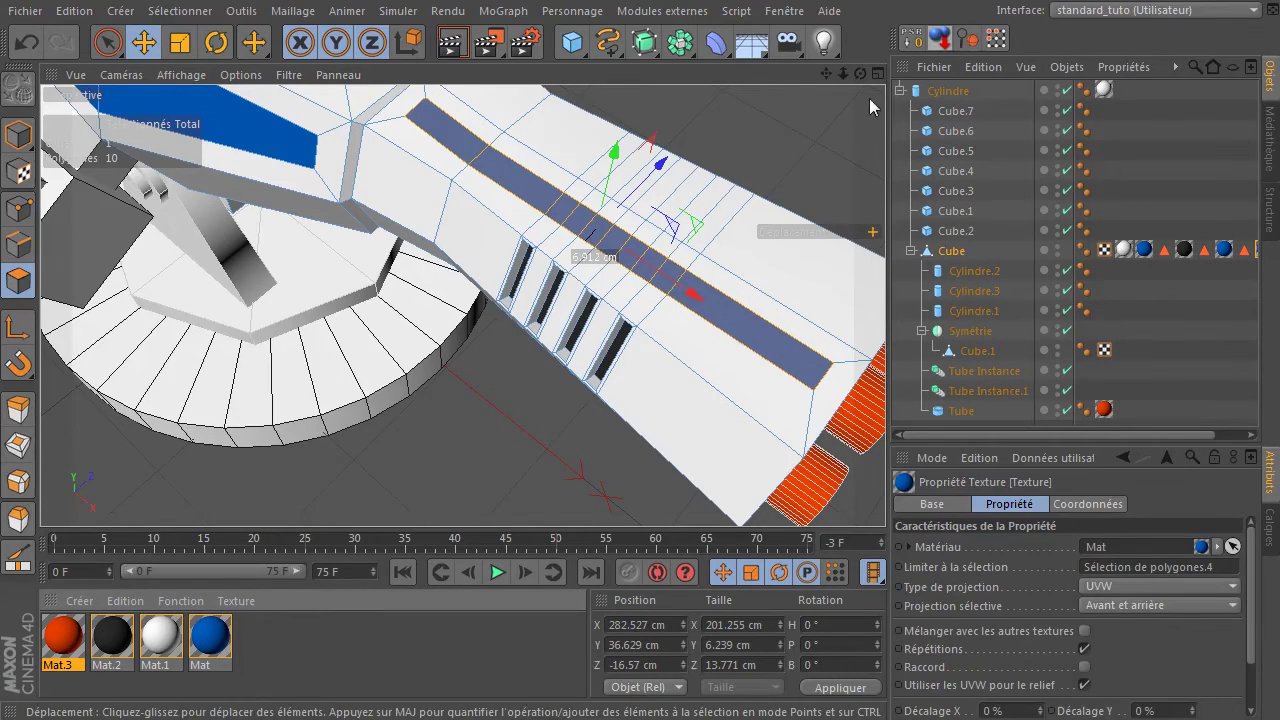
# - Deselect the strip and render the turret from a front three-quarter view and from the top to check the blue stripe
pyautogui.moveTo(843, 73); pyautogui.dragTo(785, 78)
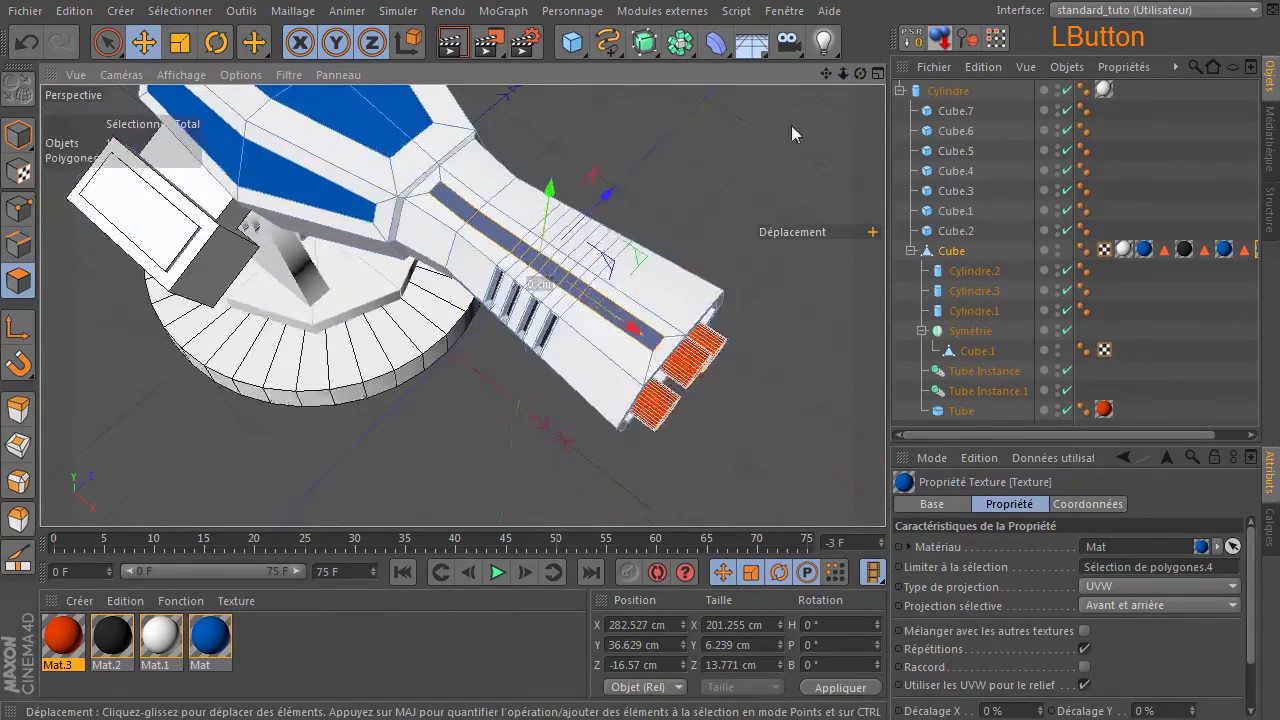
pyautogui.click(107, 43)
pyautogui.click(675, 141)
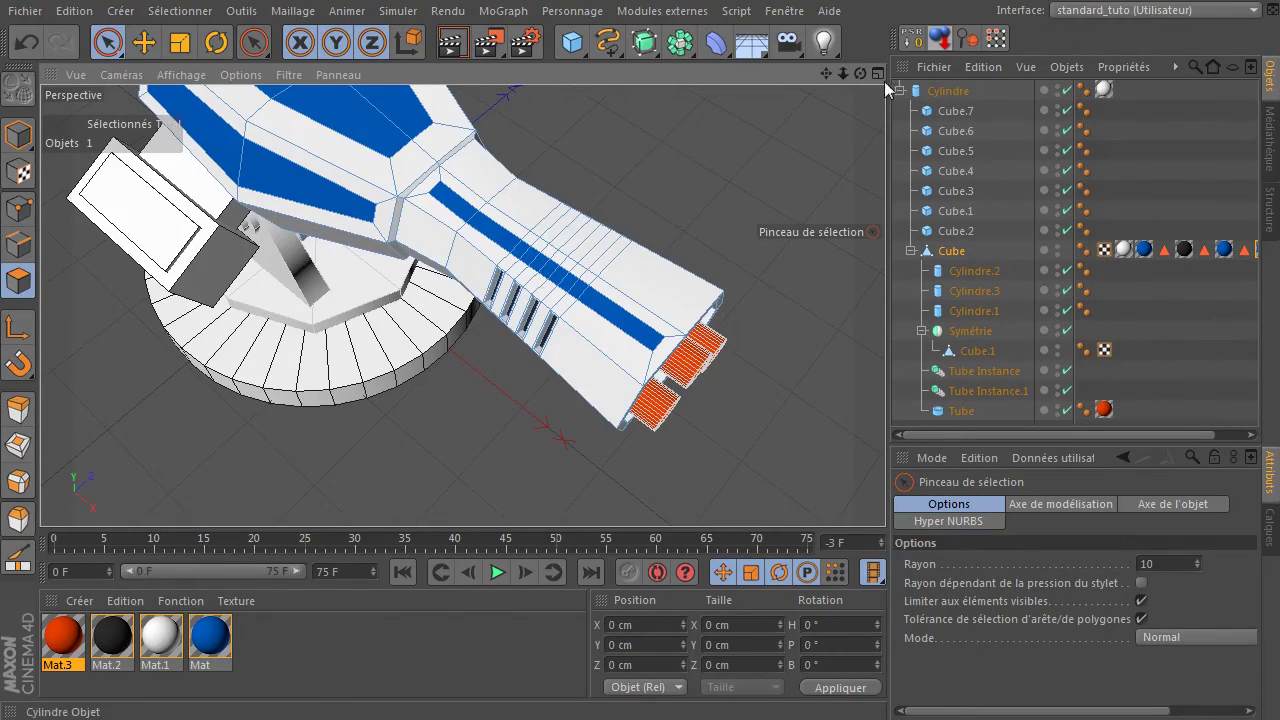
pyautogui.moveTo(860, 73); pyautogui.dragTo(480, 72)
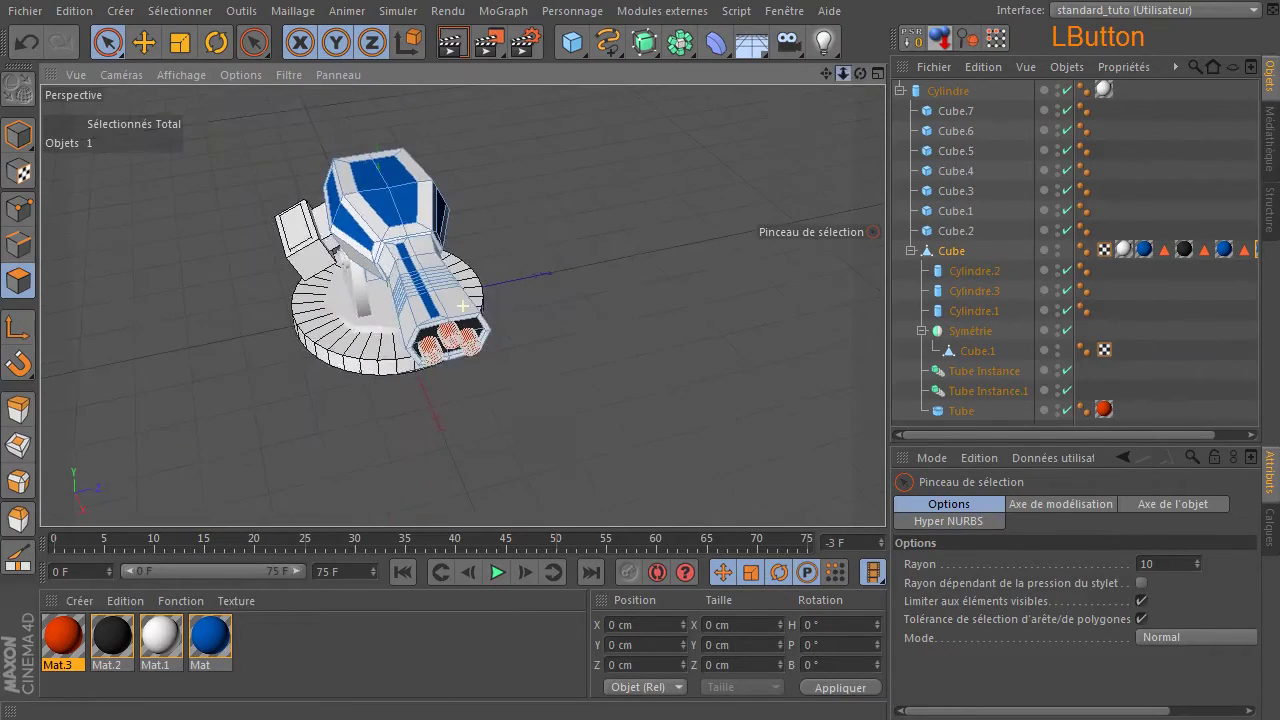
pyautogui.click(447, 46)
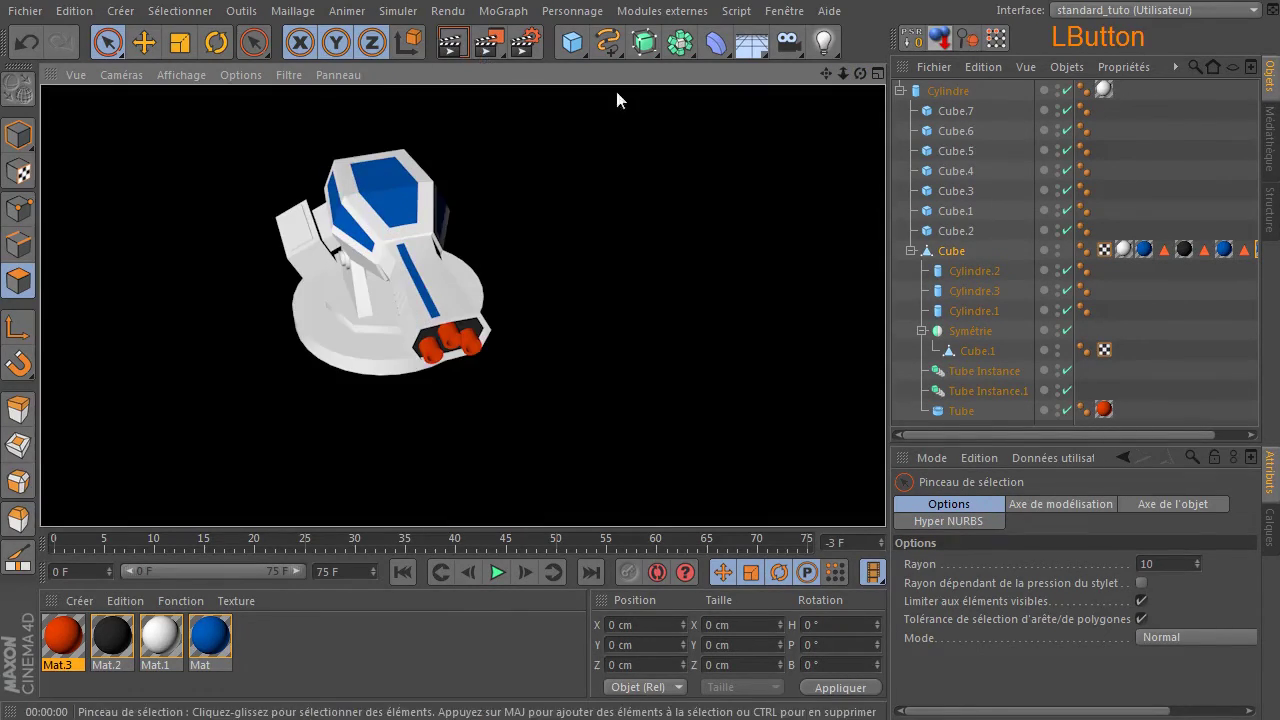
pyautogui.middleClick(597, 213)
pyautogui.middleClick(597, 213)
pyautogui.click(451, 45)
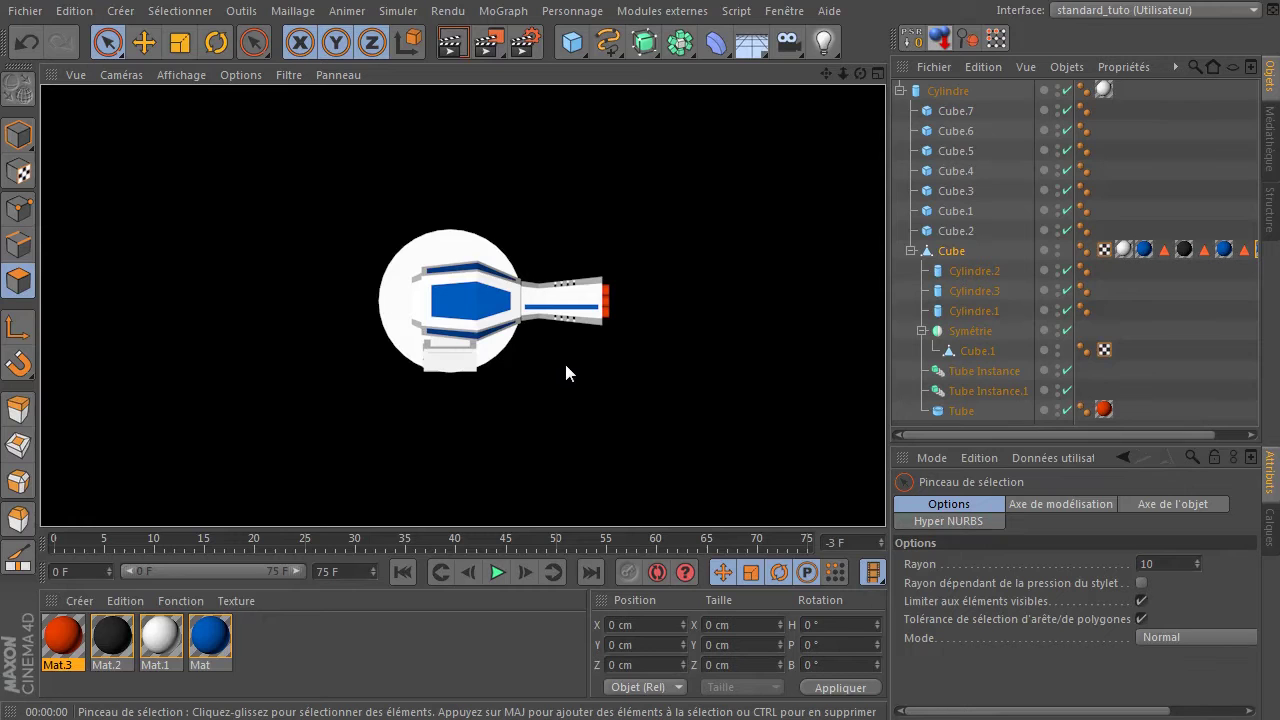
# - Undo the barrel stripe's blue material, point adjustments and inset
pyautogui.click(26, 40)
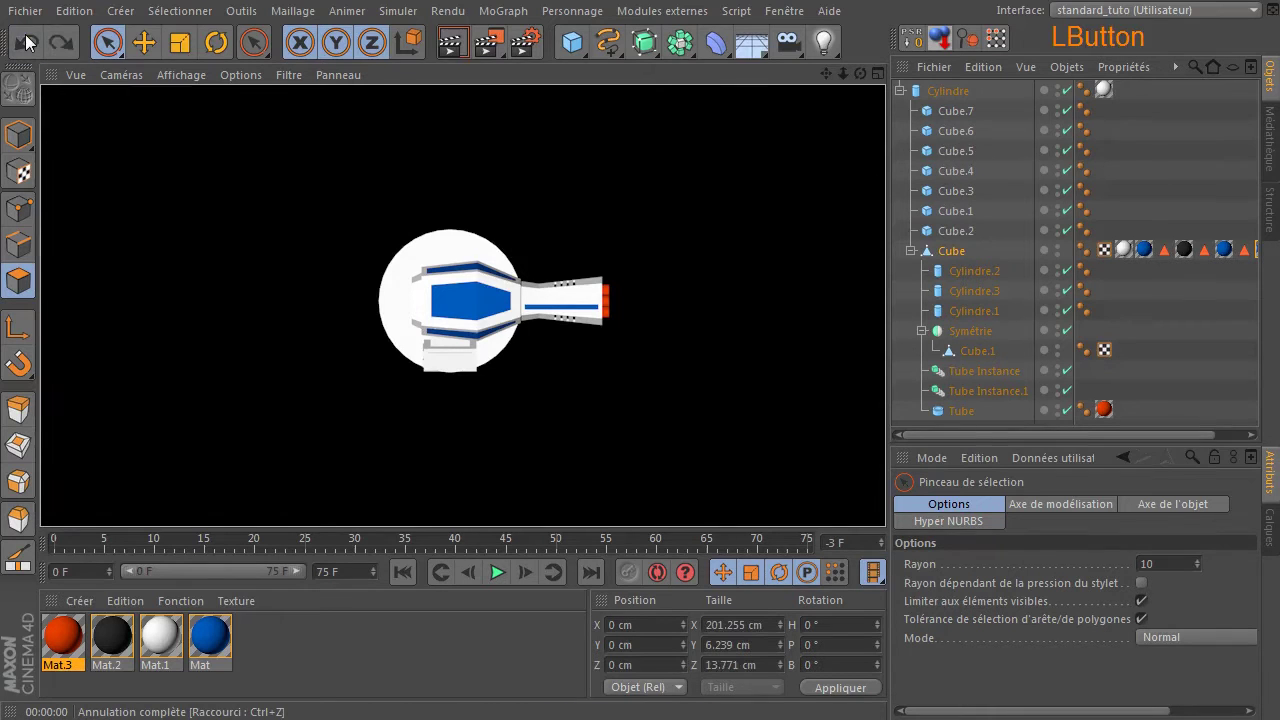
pyautogui.middleClick(138, 173)
pyautogui.click(30, 42)
pyautogui.middleClick(147, 165)
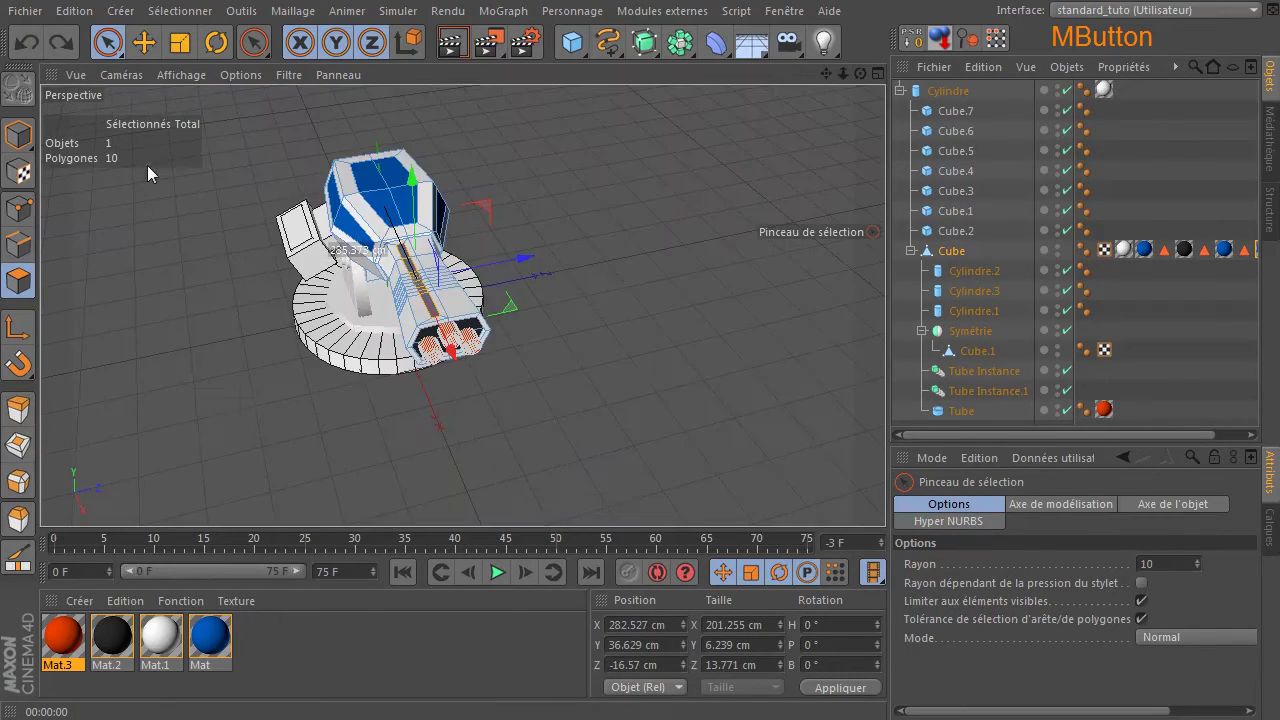
pyautogui.click(24, 44)
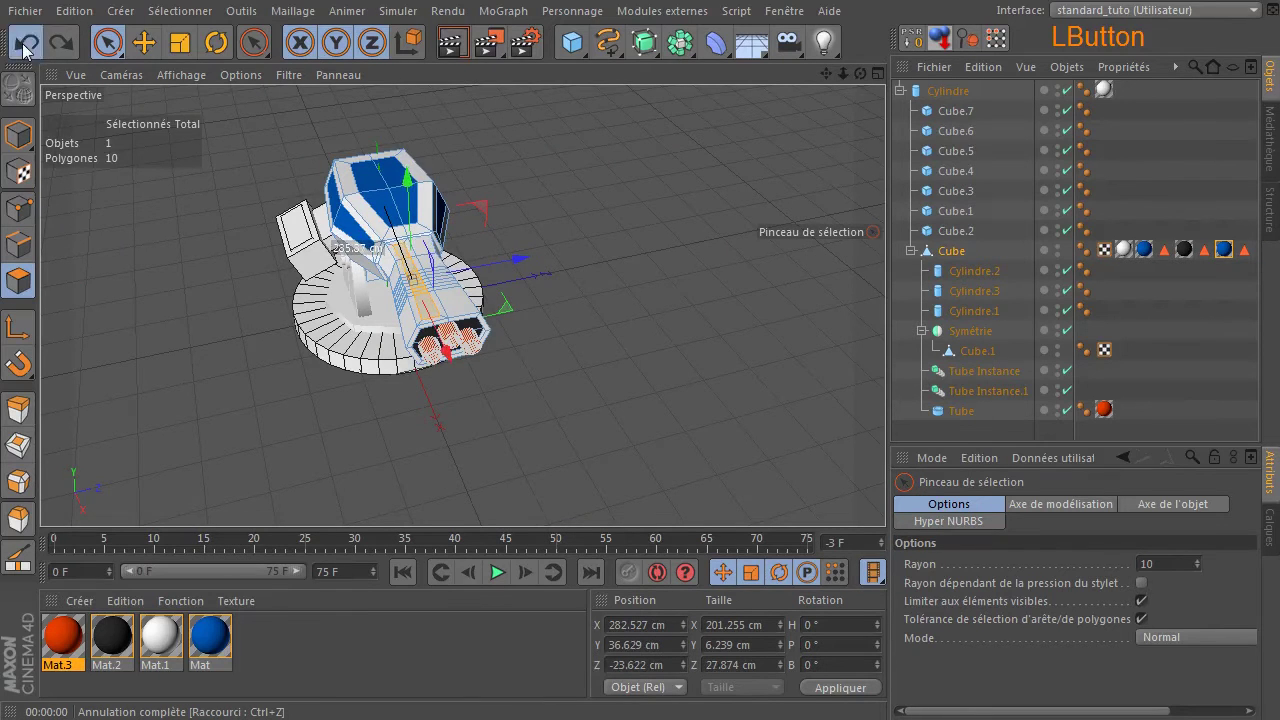
pyautogui.scroll(5, 200, 225)
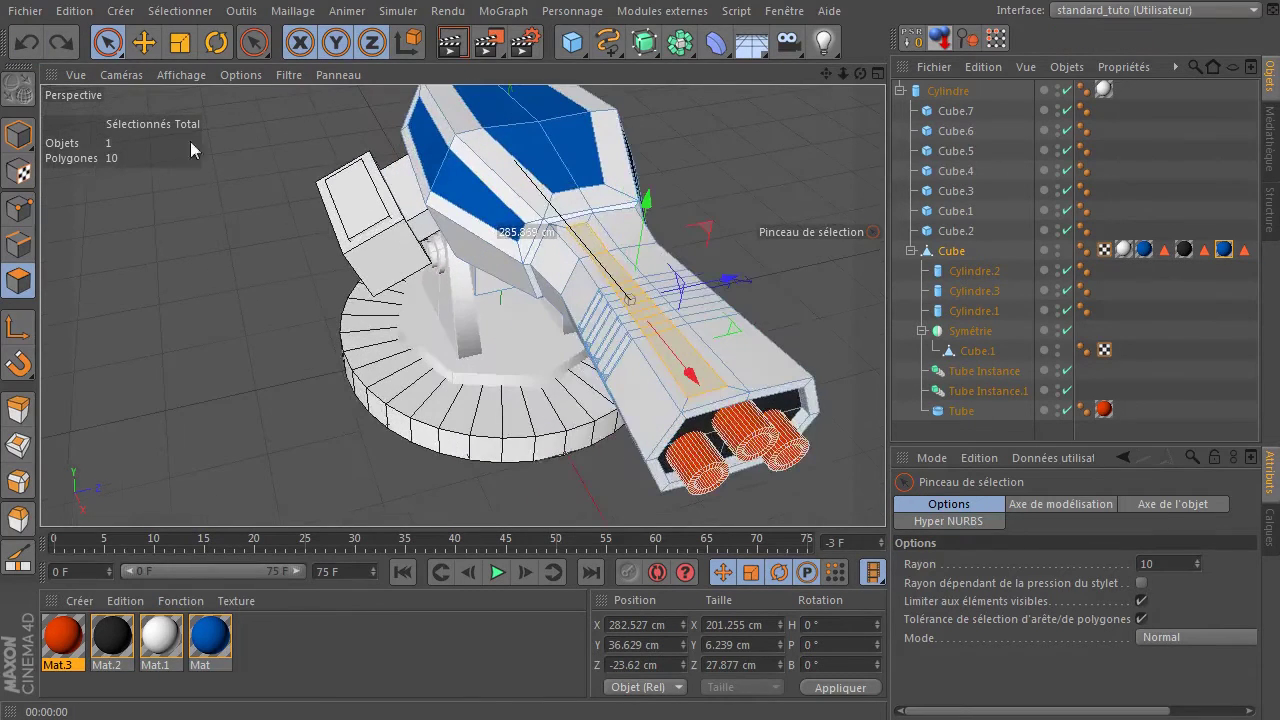
pyautogui.click(24, 43)
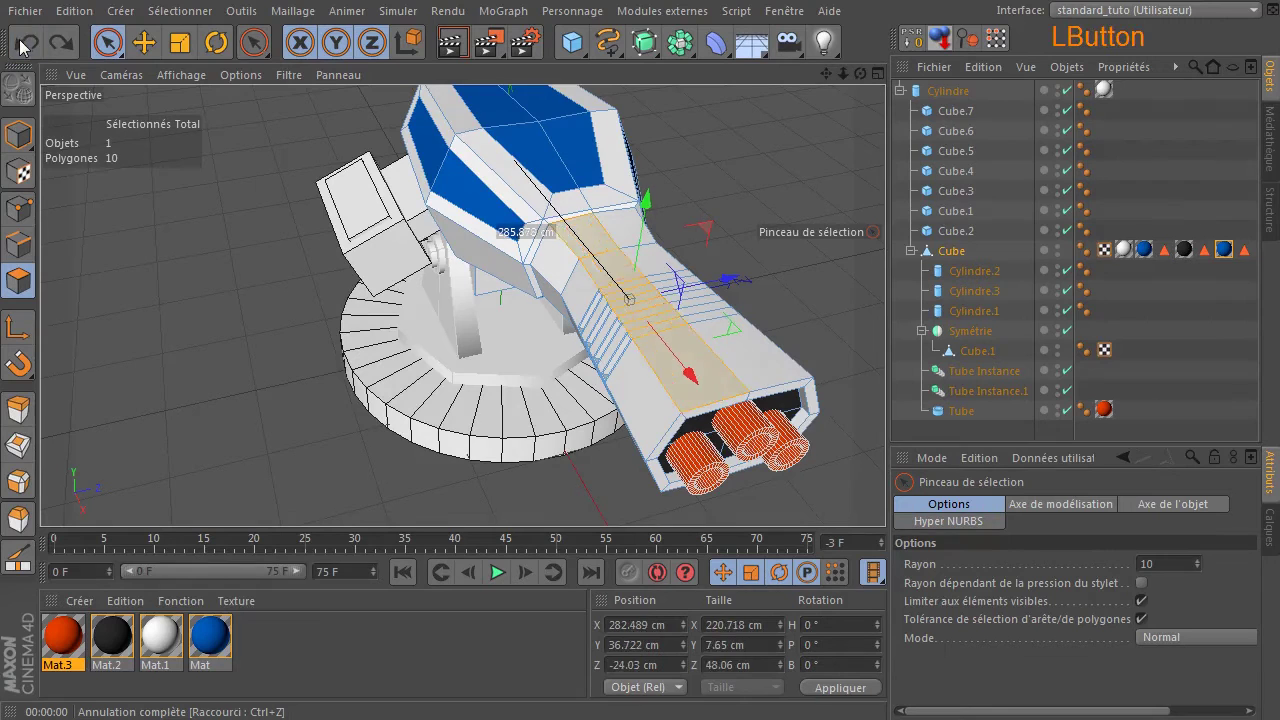
# - Restore the inset of the strip along the barrel's top and apply the blue material Mat to it
pyautogui.click(62, 43)
pyautogui.click(65, 41)
pyautogui.moveTo(211, 638); pyautogui.dragTo(681, 353)
pyautogui.scroll(-3, 293, 480)
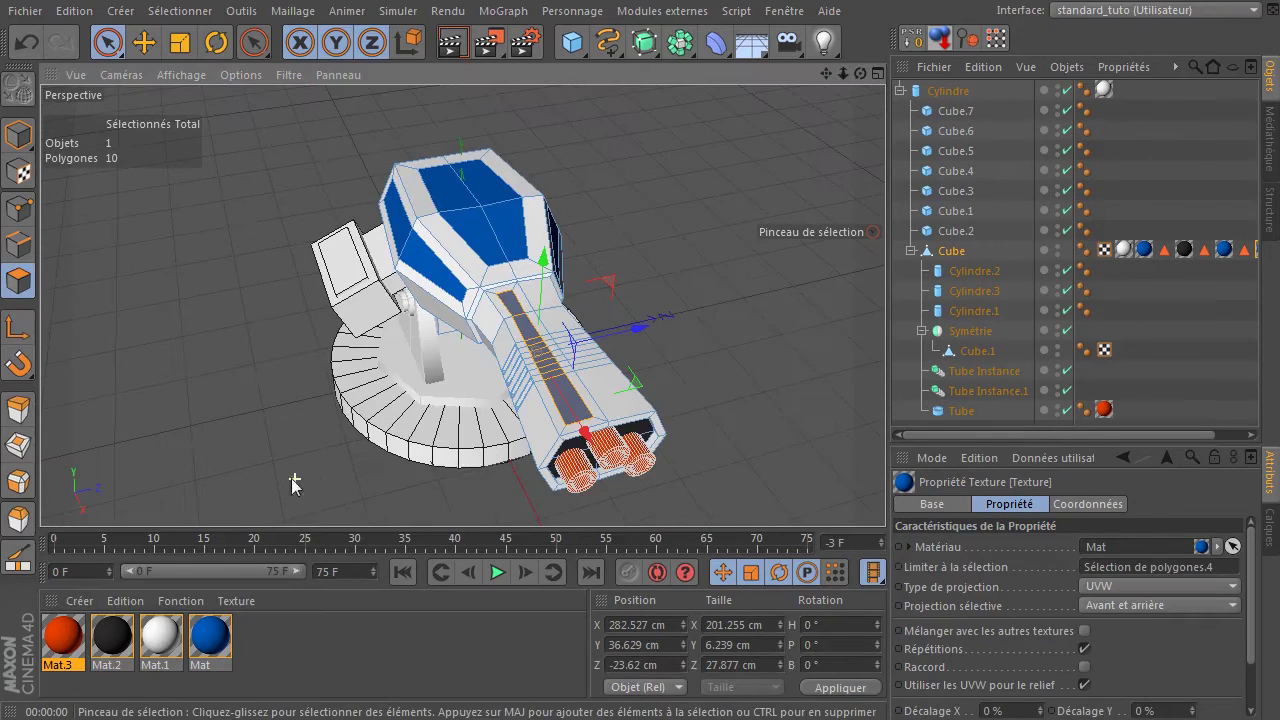
# - Render the turret in the perspective view and in the top view to check the blue barrel stripe
pyautogui.click(452, 42)
pyautogui.middleClick(650, 201)
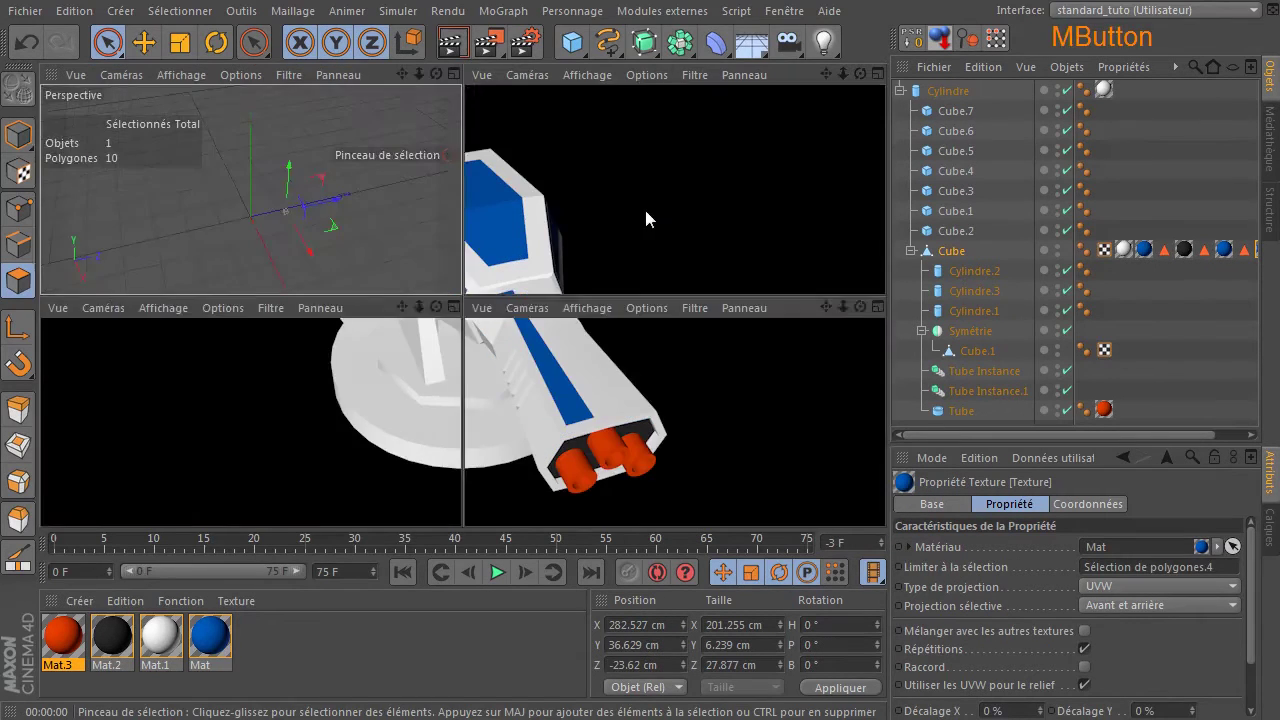
pyautogui.middleClick(644, 206)
pyautogui.click(452, 42)
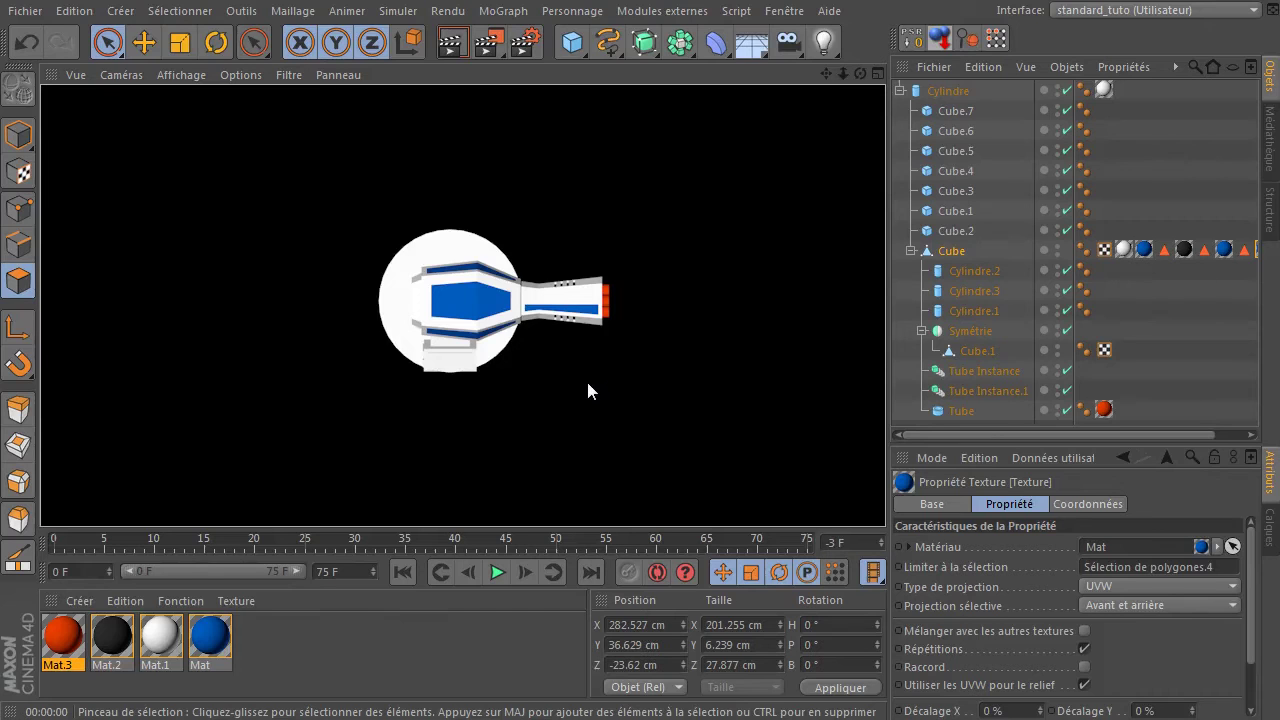
# - Undo the barrel strip's blue material, inset and polygon selection, and render the top view without the stripe
pyautogui.click(28, 46)
pyautogui.click(28, 46)
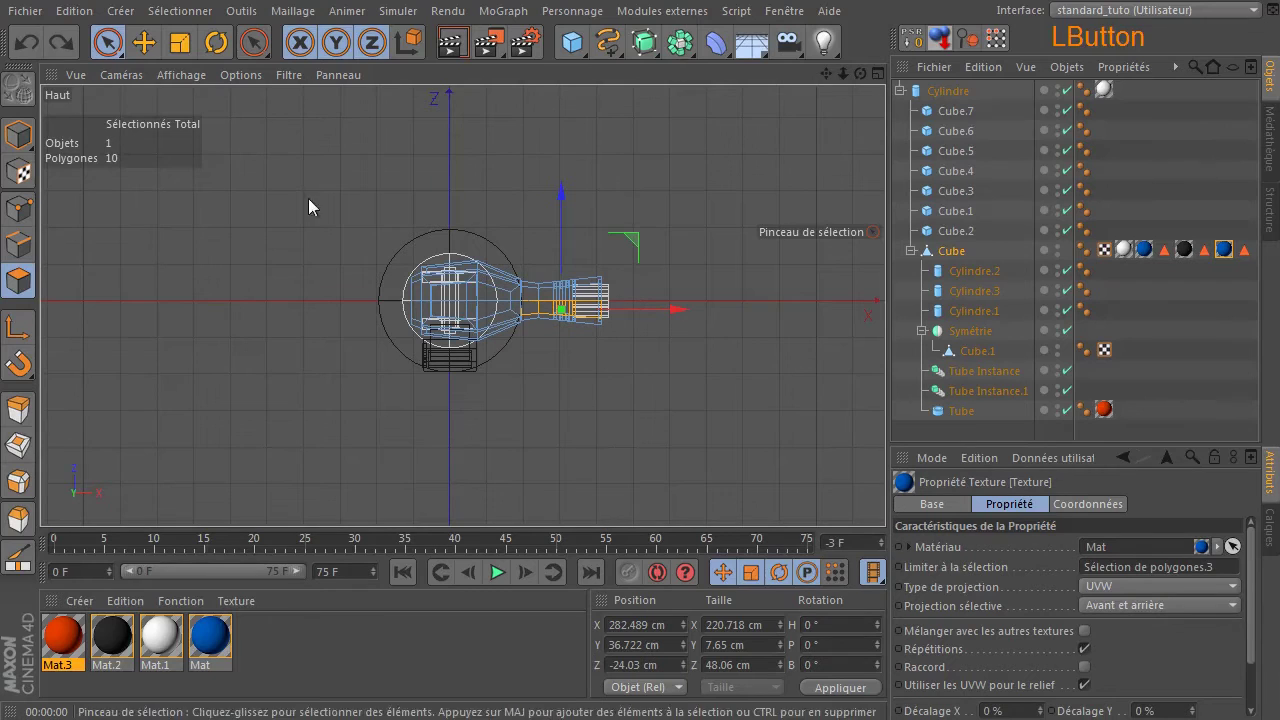
pyautogui.click(28, 44)
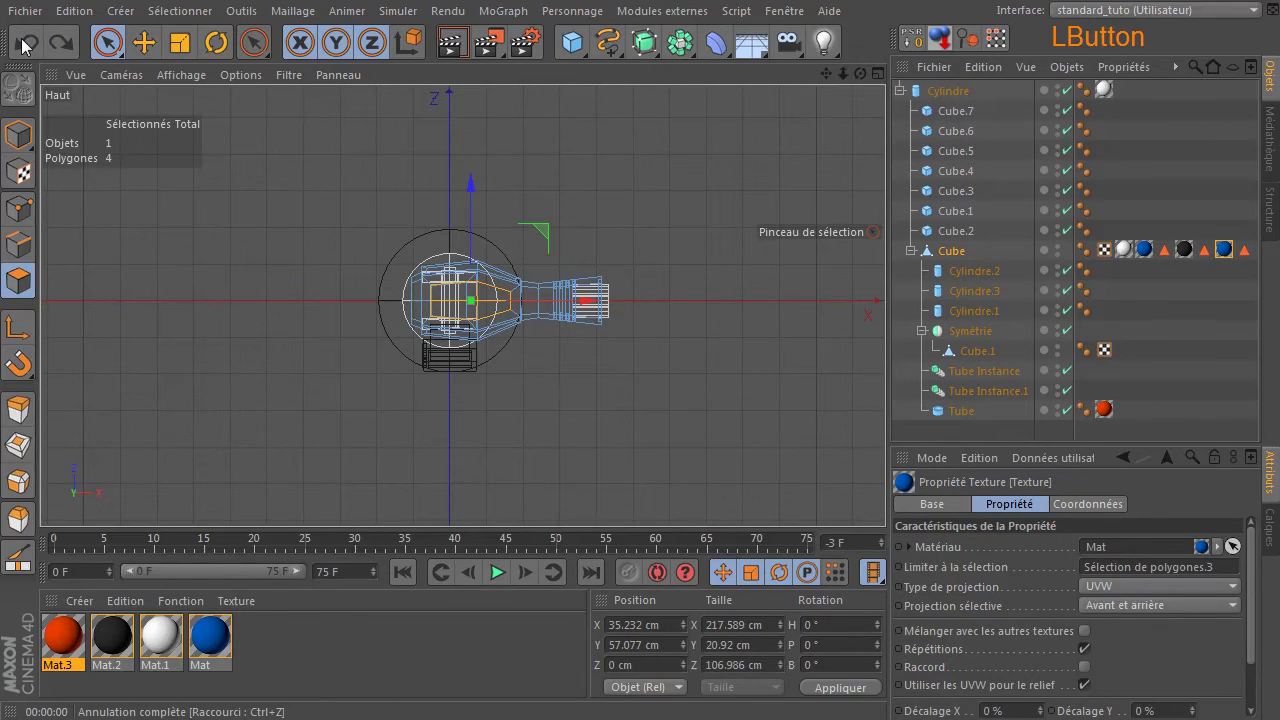
pyautogui.click(451, 42)
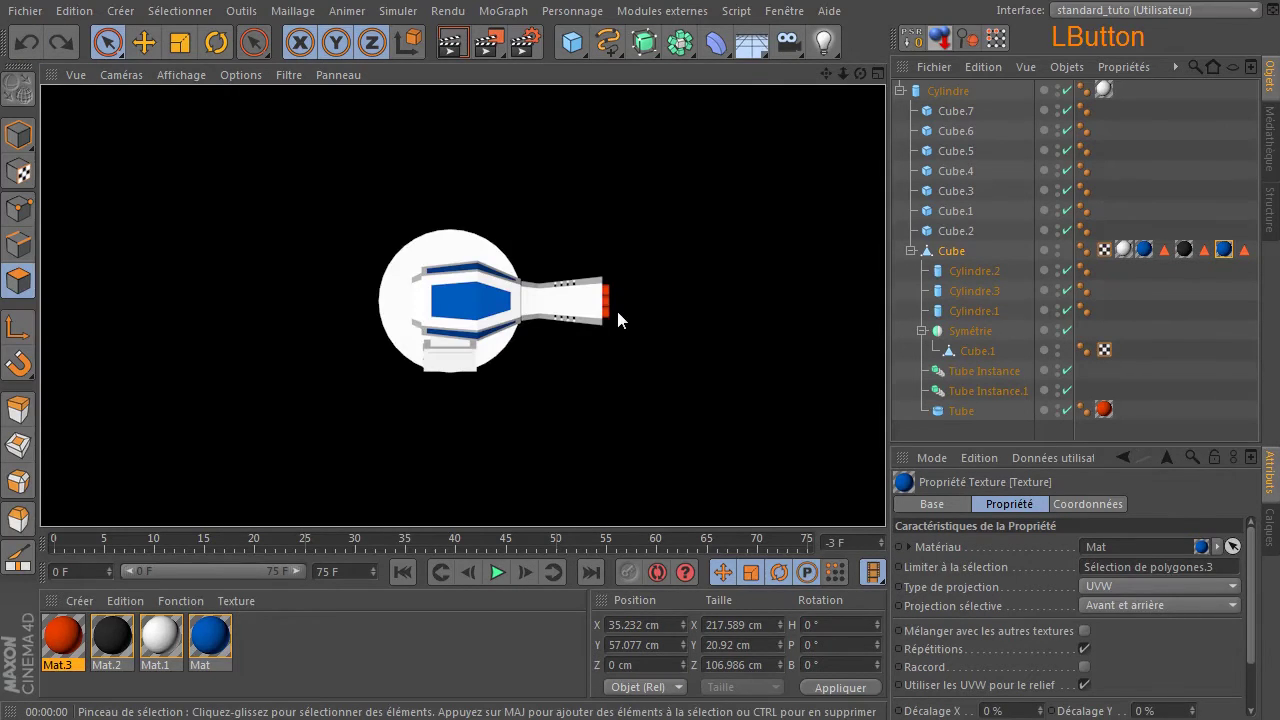
pyautogui.middleClick(555, 392)
pyautogui.middleClick(242, 228)
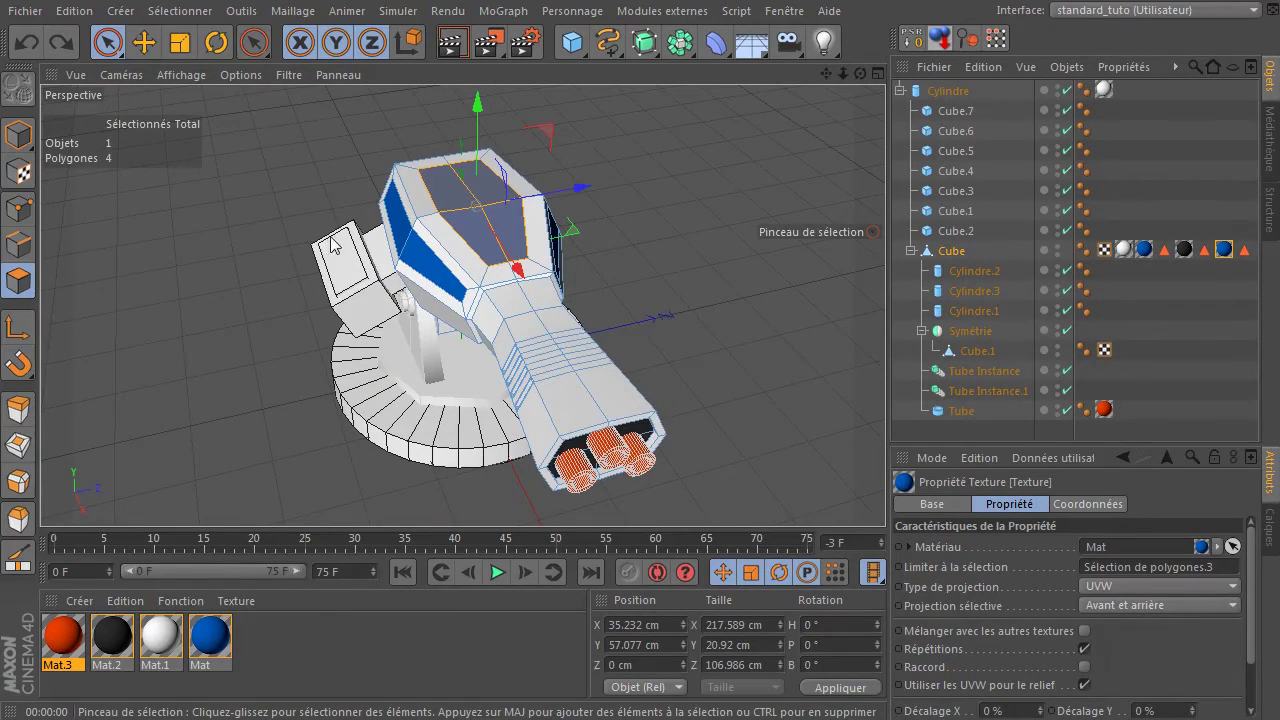
# - Apply the blue material Mat to the five recessed panels of the side box, Cube.3 through Cube.7
pyautogui.moveTo(860, 74); pyautogui.dragTo(1040, 40)
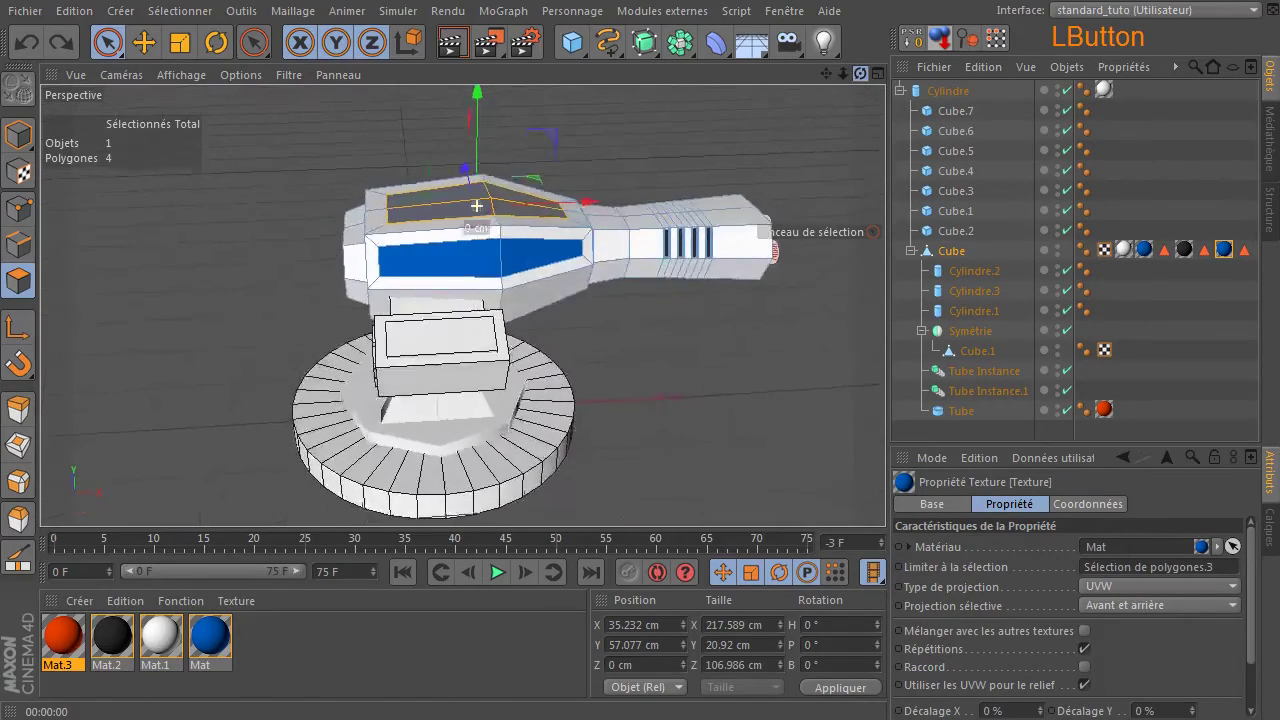
pyautogui.moveTo(477, 206); pyautogui.dragTo(435, 362)
pyautogui.scroll(4, 500, 355)
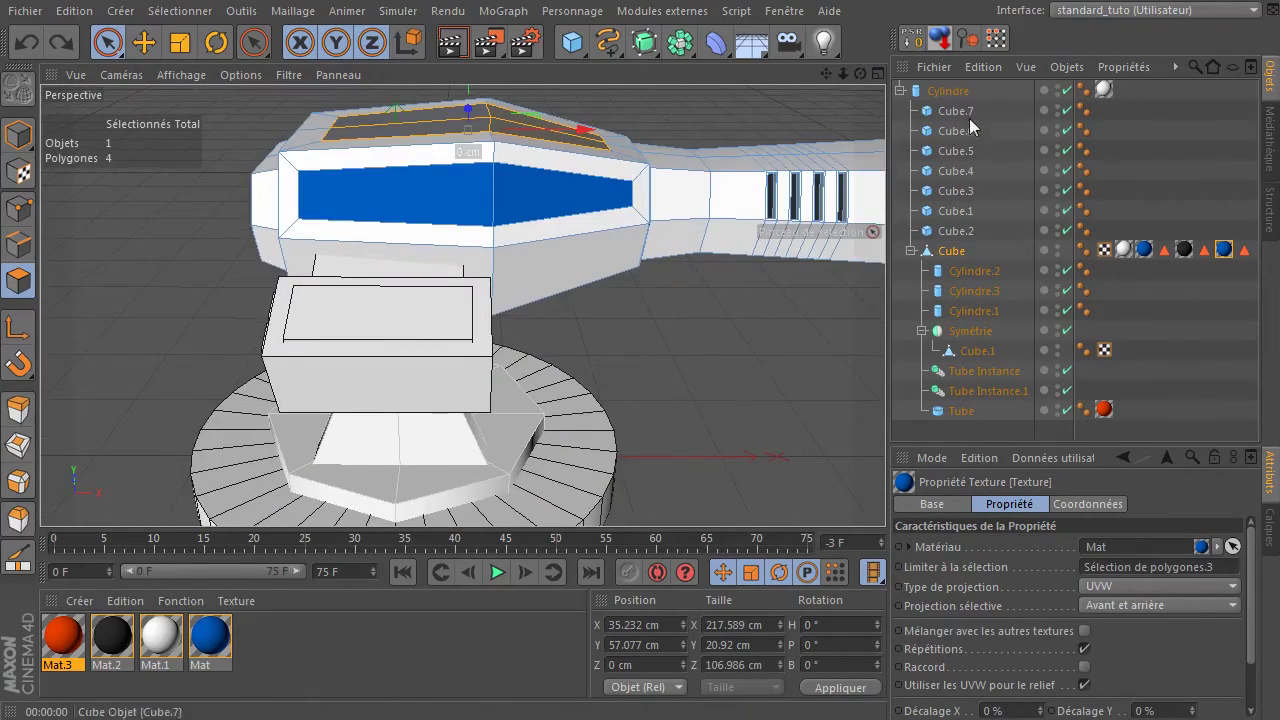
pyautogui.moveTo(860, 74); pyautogui.dragTo(770, 345)
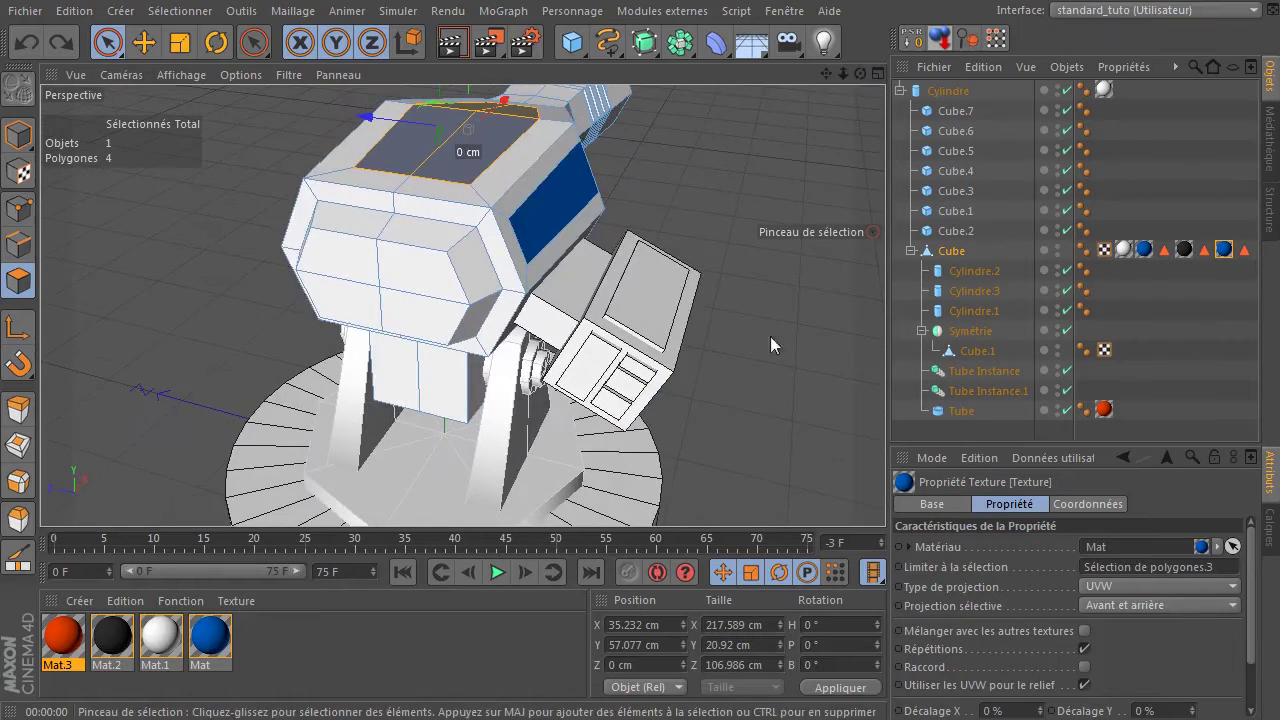
pyautogui.click(18, 135)
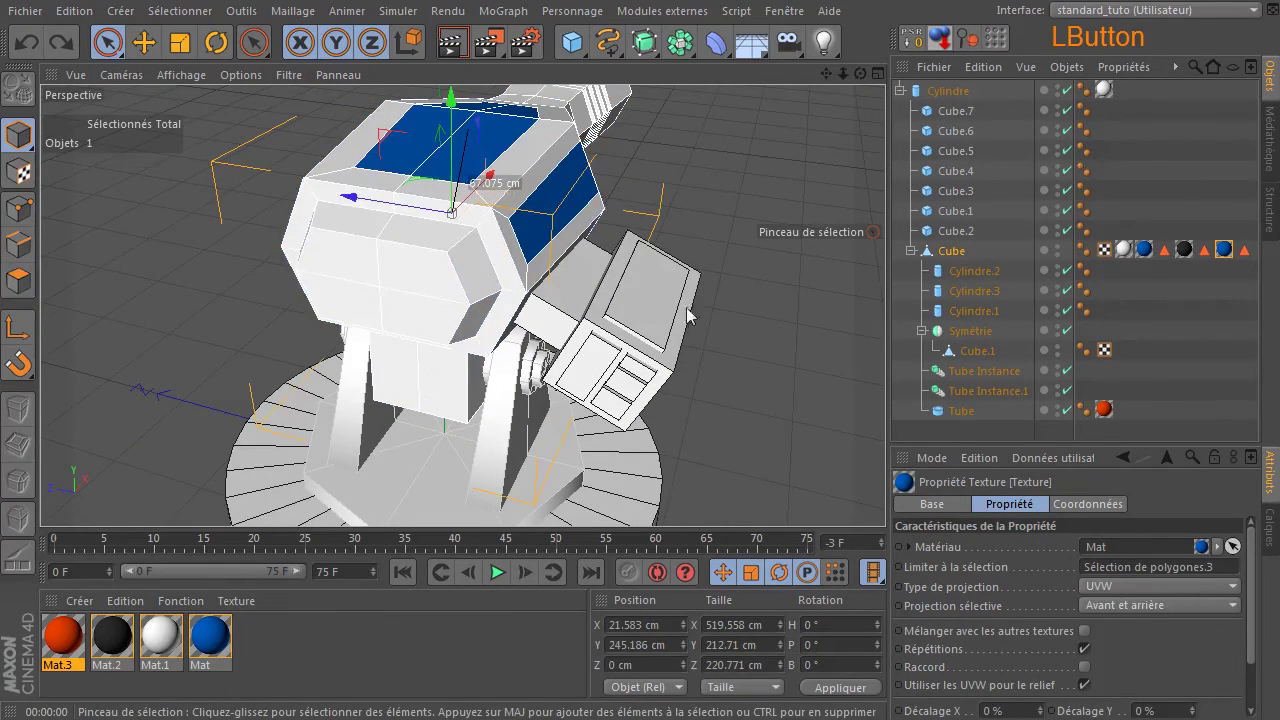
pyautogui.click(651, 301)
pyautogui.keyDown('shift'); pyautogui.click(593, 378); pyautogui.keyUp('shift')
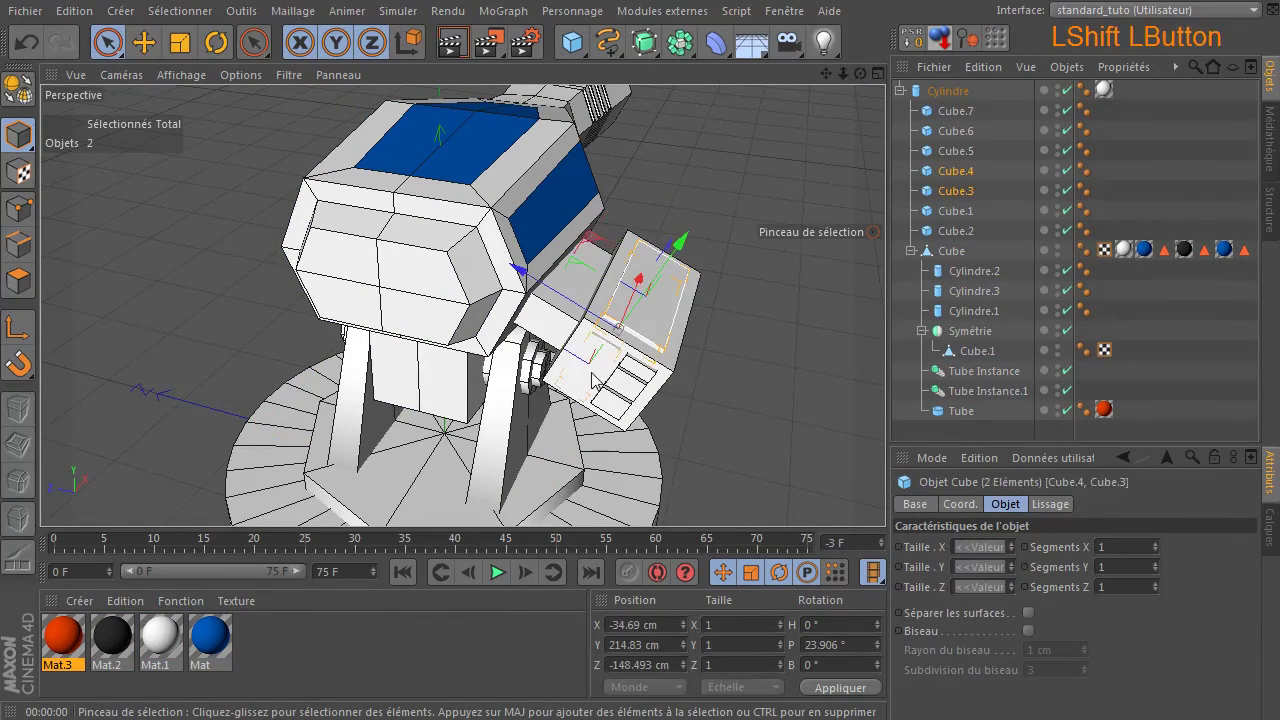
pyautogui.scroll(3, 648, 388)
pyautogui.keyDown('shift'); pyautogui.click(664, 375); pyautogui.keyUp('shift')
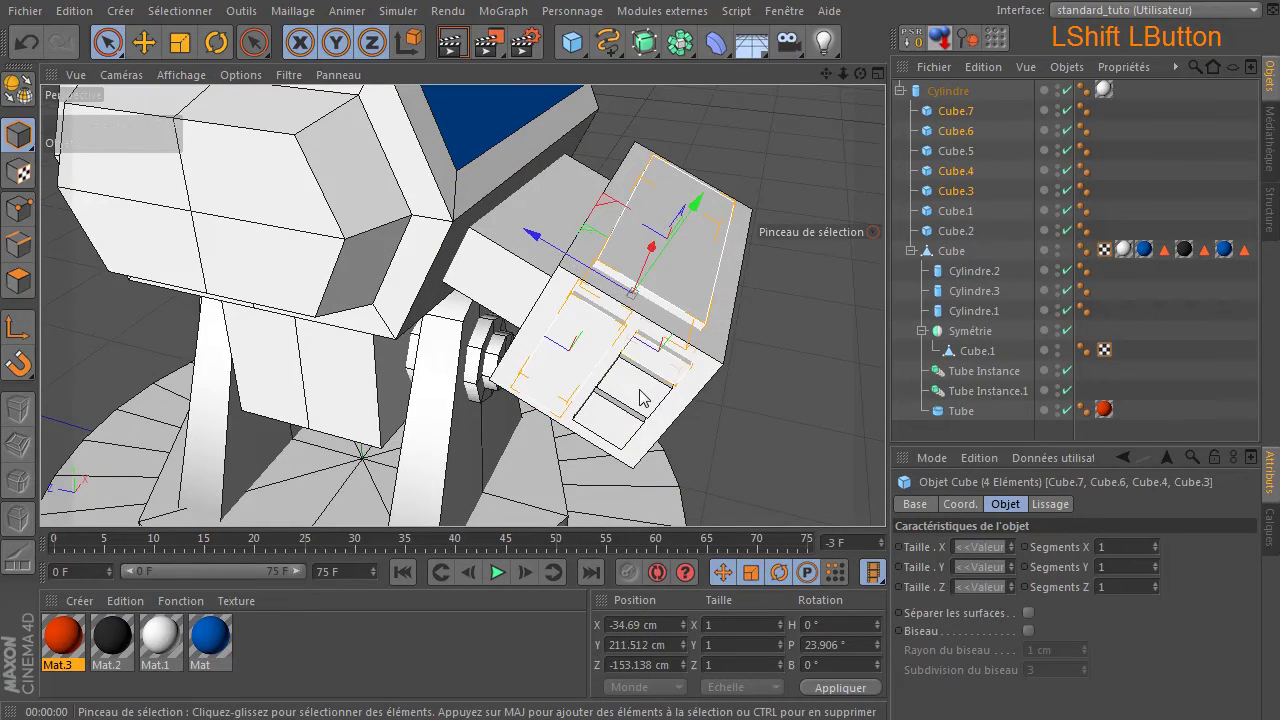
pyautogui.keyDown('shift'); pyautogui.click(602, 395); pyautogui.keyUp('shift')
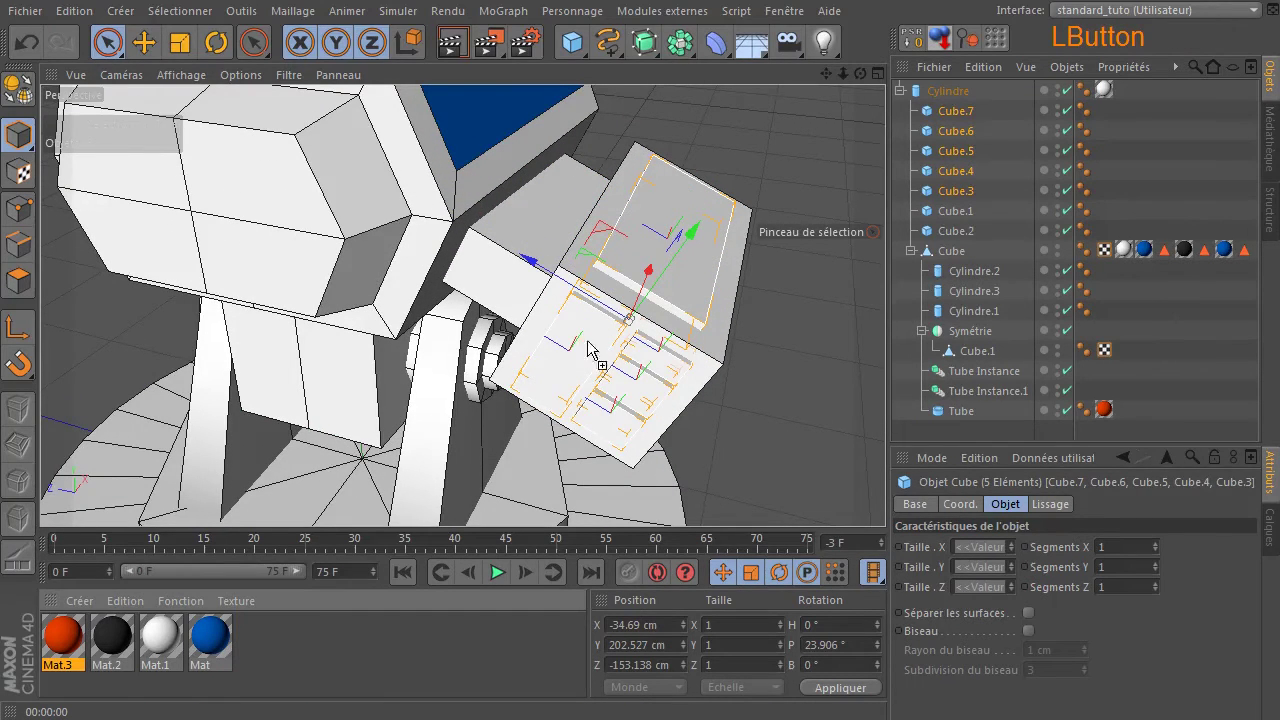
pyautogui.moveTo(700, 237); pyautogui.dragTo(698, 238)
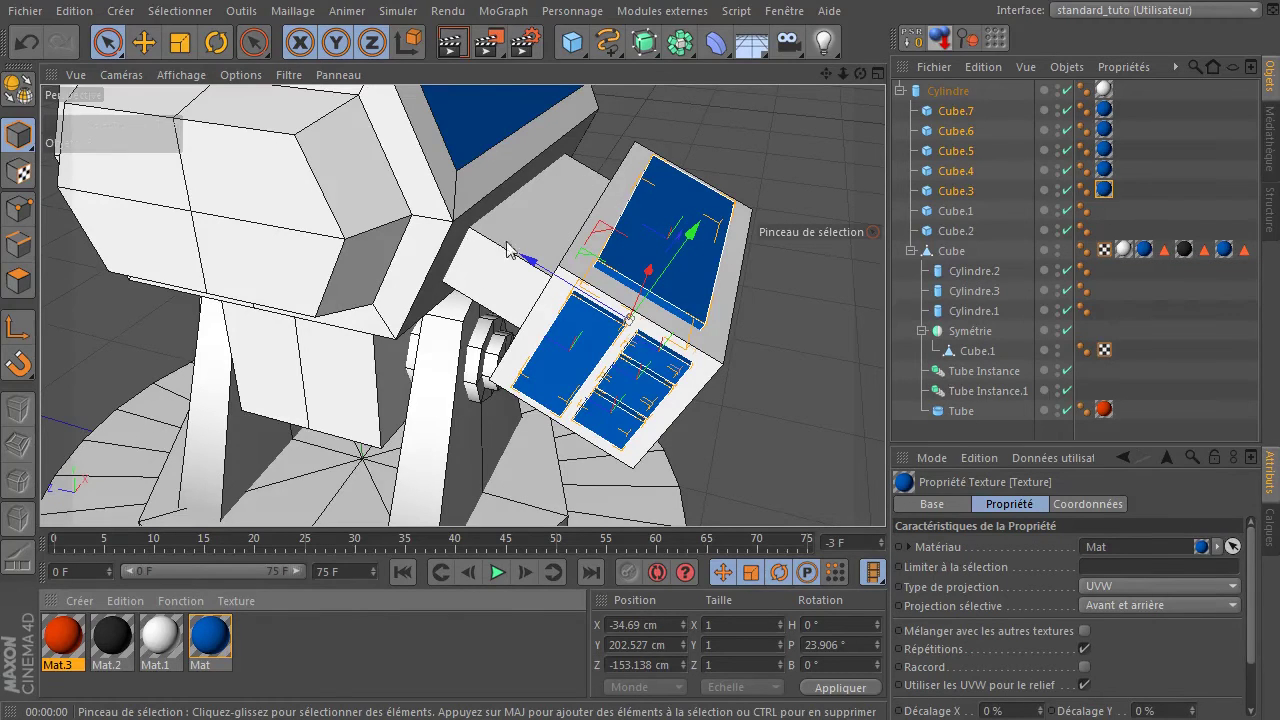
# - Create a dark grey copy of Mat.2 with RGB 70, 70, 70 and apply it to the block joining the side box to the turret
pyautogui.click(112, 640)
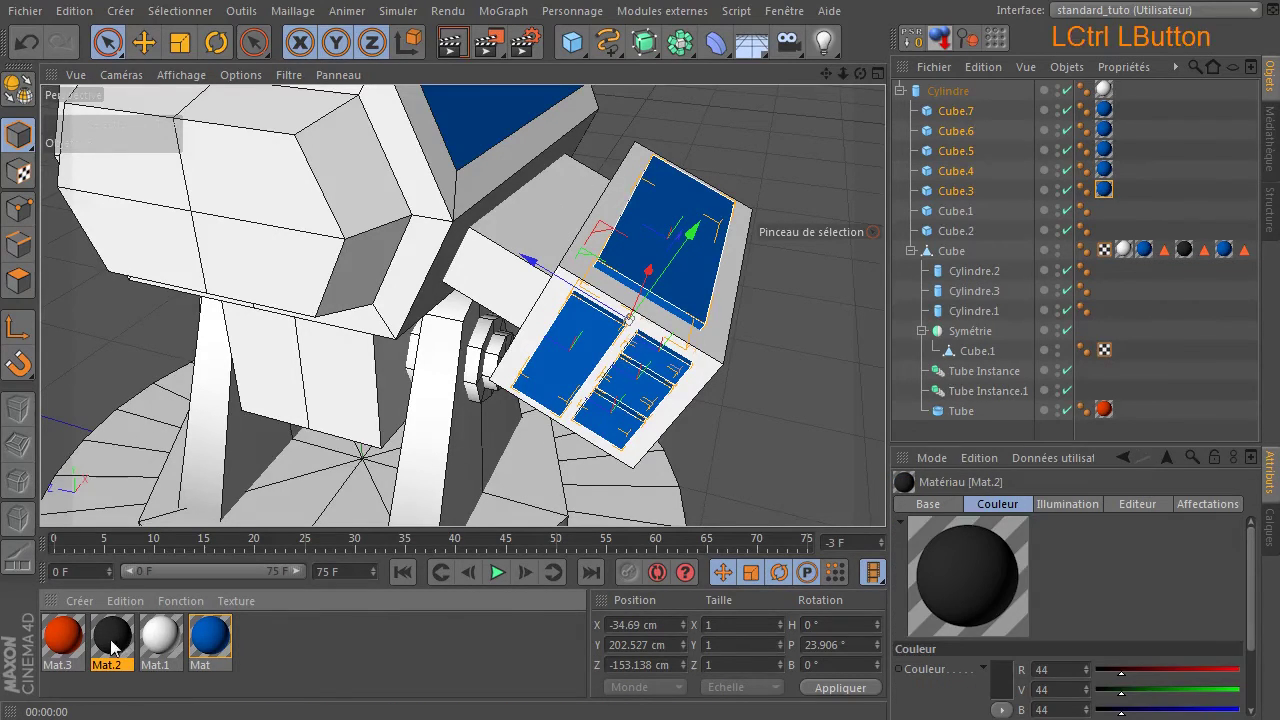
pyautogui.keyDown('ctrl'); pyautogui.moveTo(300, 650); pyautogui.dragTo(300, 650); pyautogui.keyUp('ctrl')
pyautogui.doubleClick(259, 640)
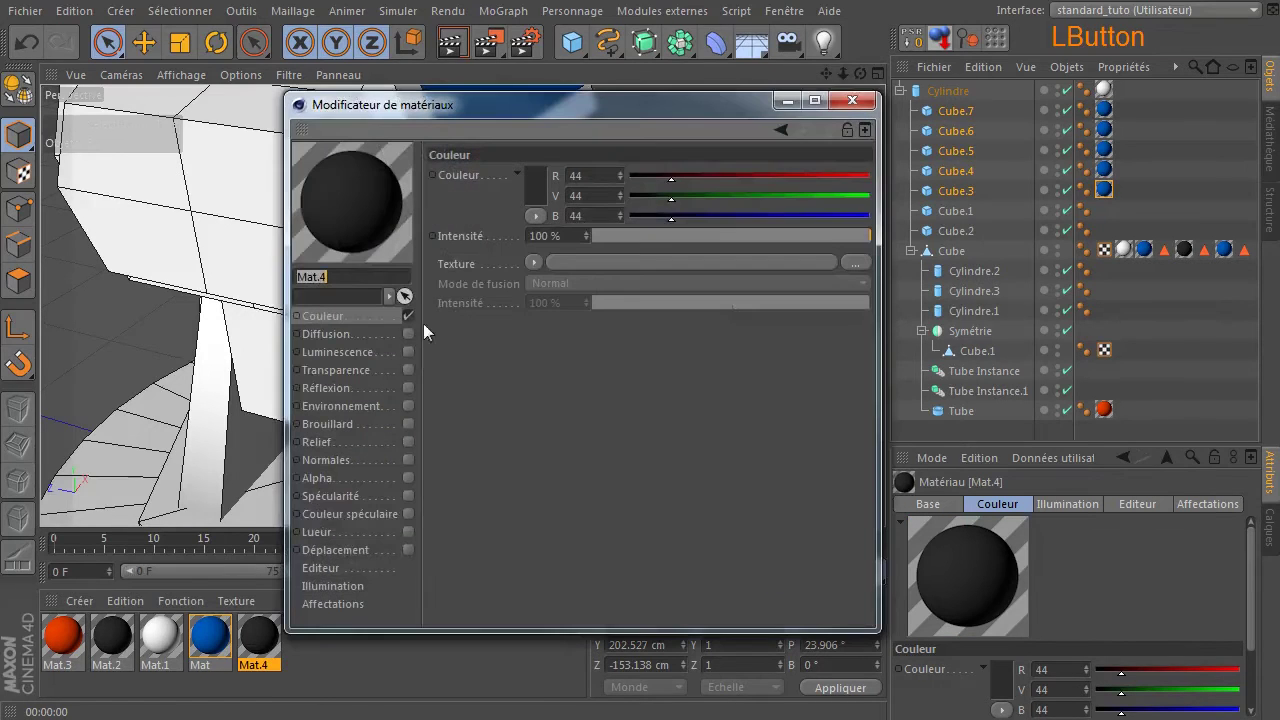
pyautogui.click(533, 196)
pyautogui.moveTo(443, 198); pyautogui.dragTo(382, 193)
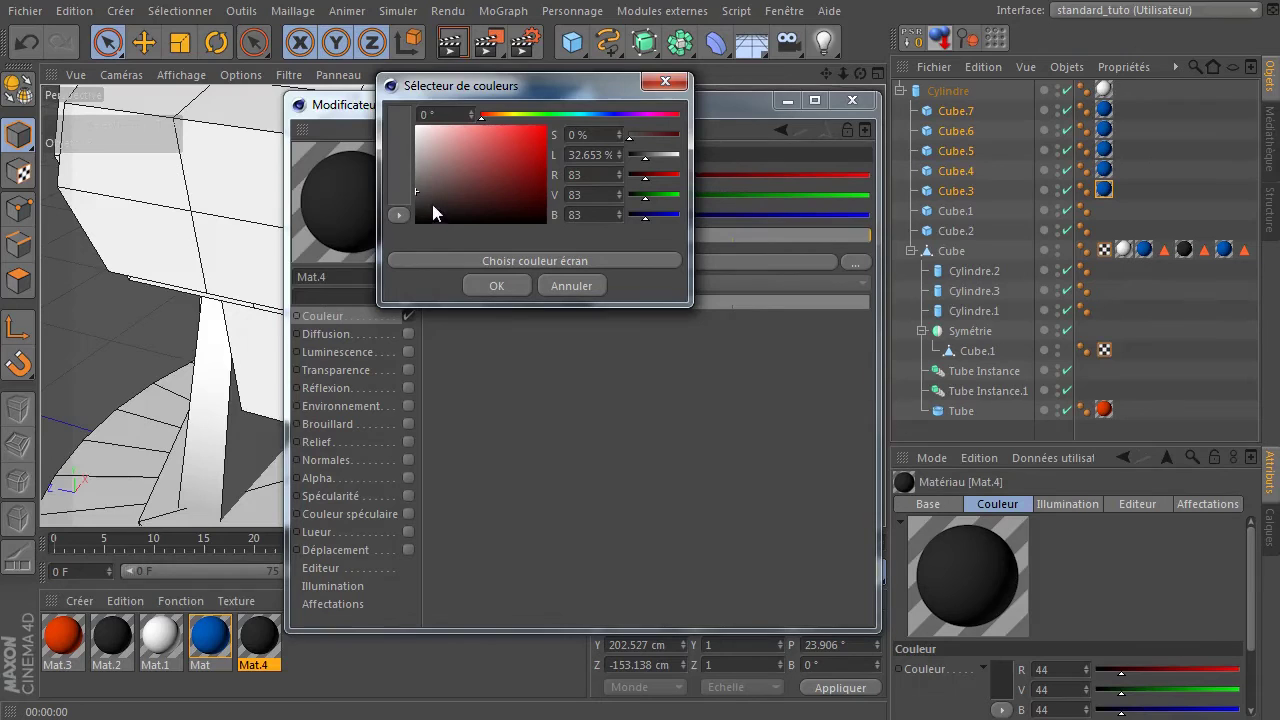
pyautogui.click(409, 197)
pyautogui.click(482, 288)
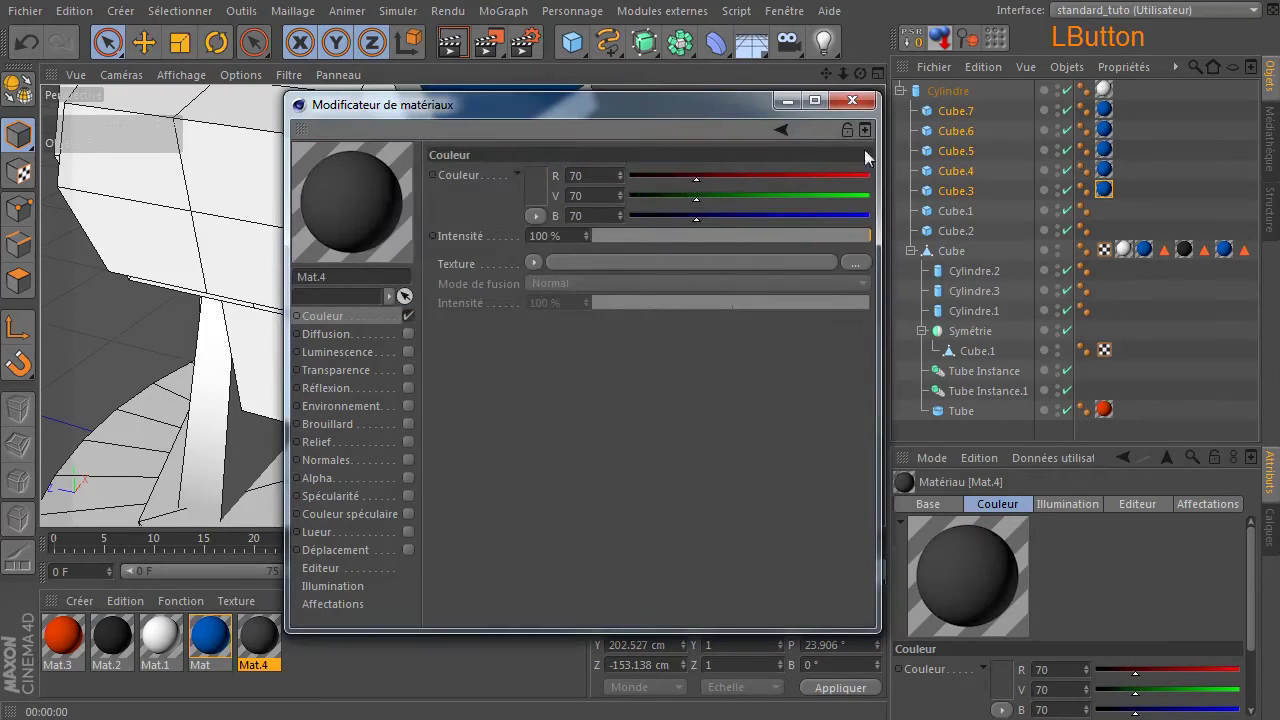
pyautogui.click(851, 100)
pyautogui.click(527, 290)
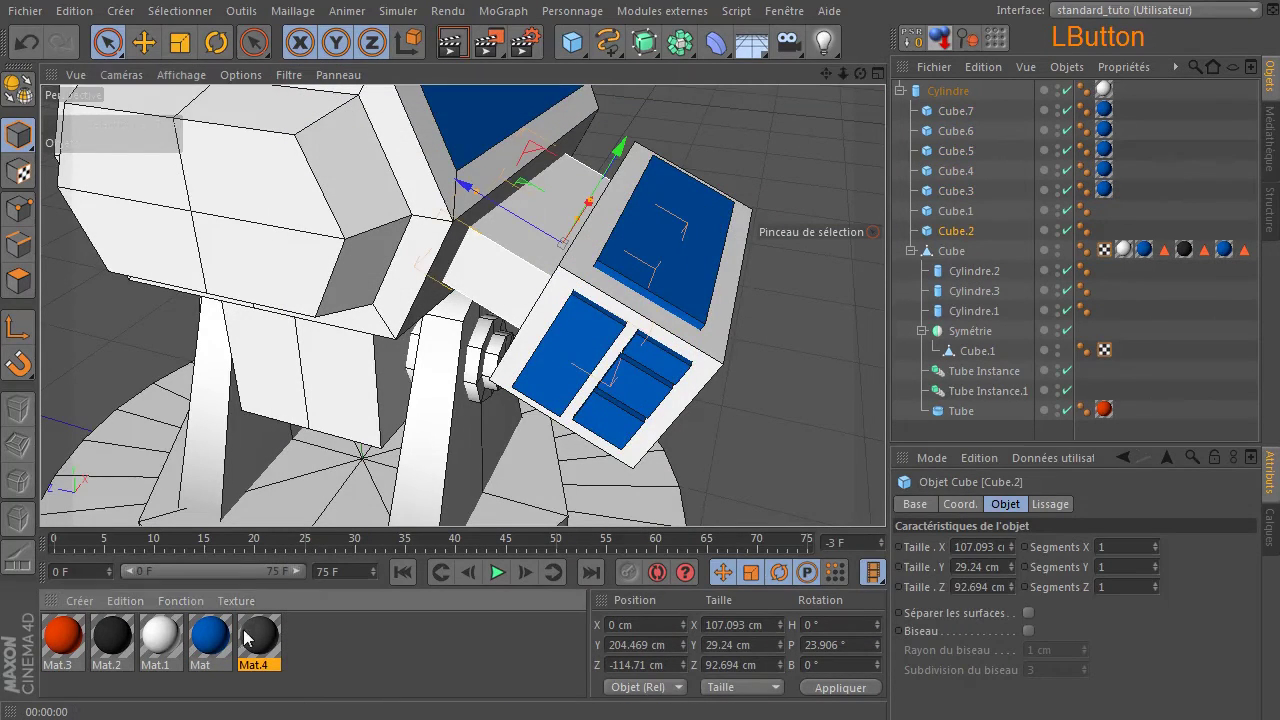
pyautogui.moveTo(527, 290); pyautogui.dragTo(530, 292)
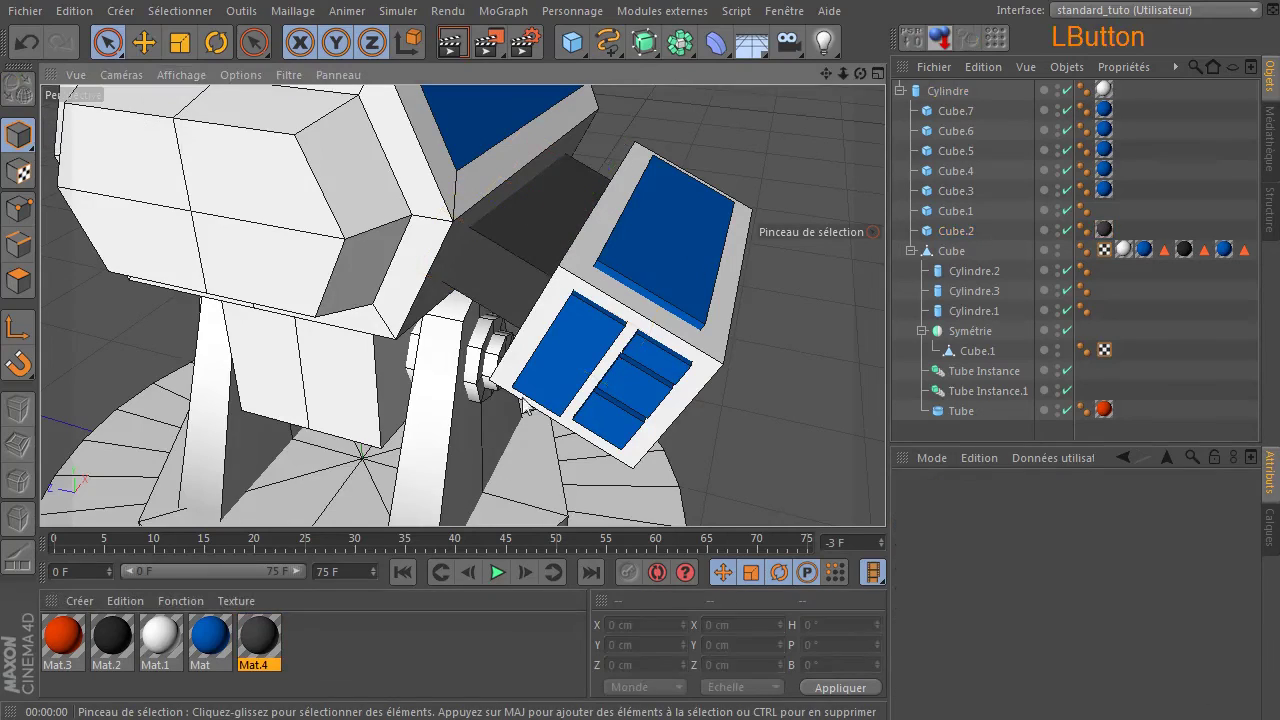
# - Apply the dark grey material Mat.4 to the support legs' Symétrie object and the octagonal base plate Cylindre.1
pyautogui.click(436, 445)
pyautogui.scroll(-6, 463, 478)
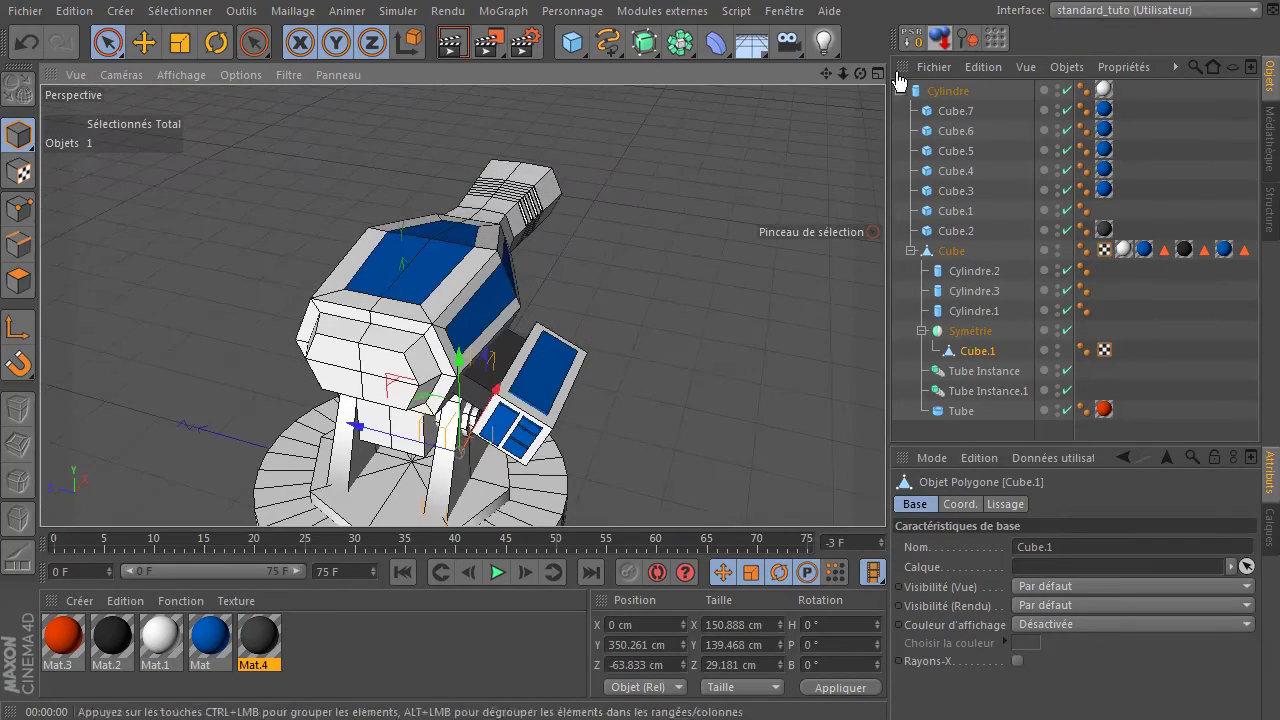
pyautogui.moveTo(835, 75); pyautogui.dragTo(836, 5)
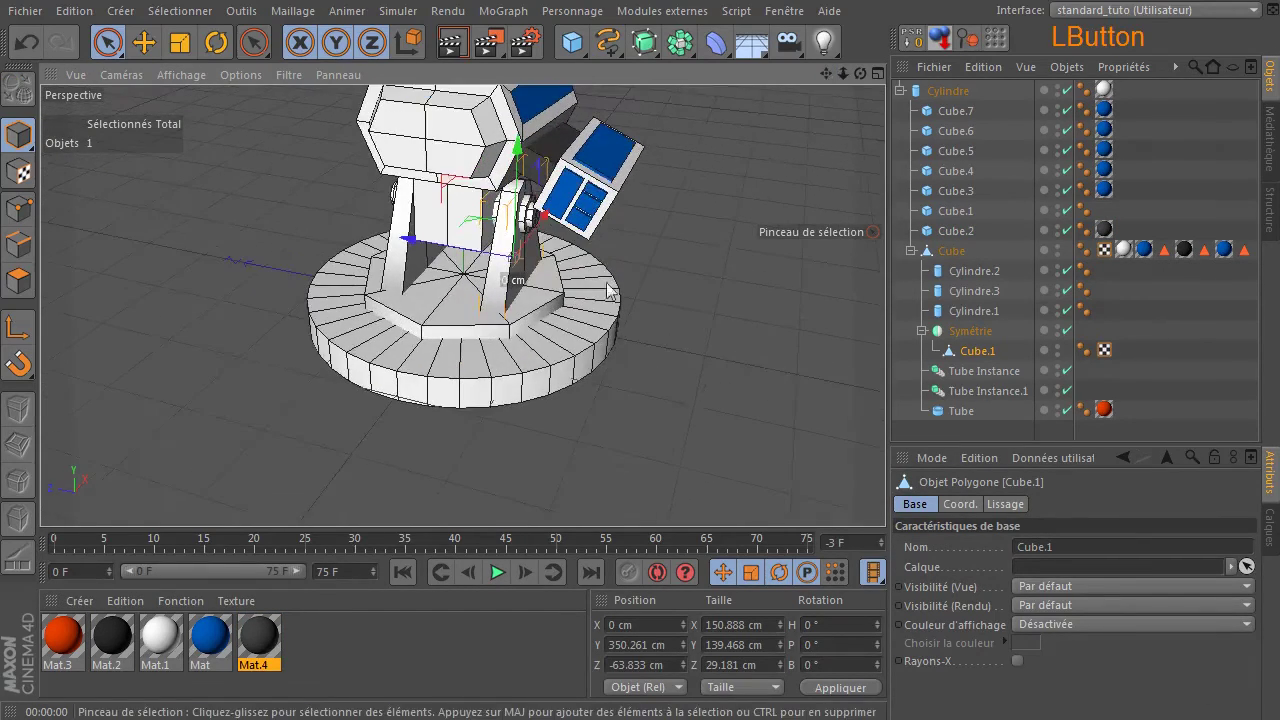
pyautogui.click(460, 325)
pyautogui.press('shift')
pyautogui.keyDown('shift'); pyautogui.click(508, 303); pyautogui.keyUp('shift')
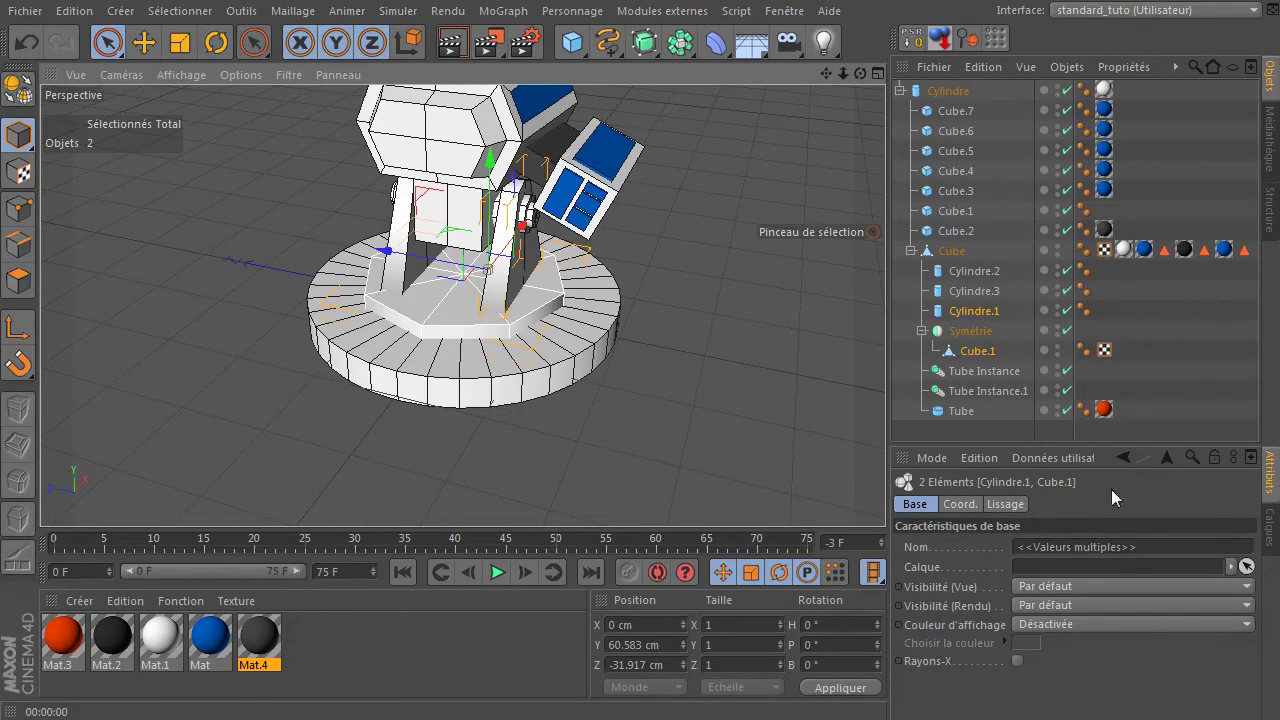
pyautogui.click(991, 315)
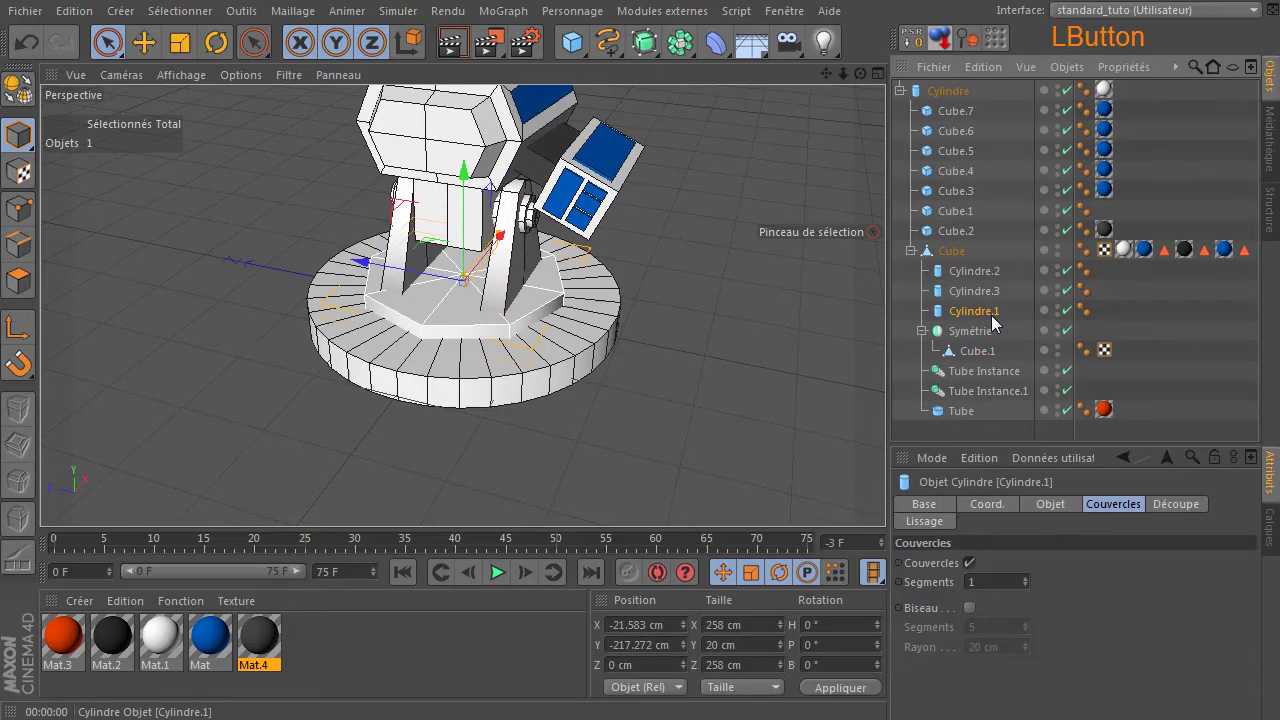
pyautogui.moveTo(271, 632); pyautogui.dragTo(903, 388)
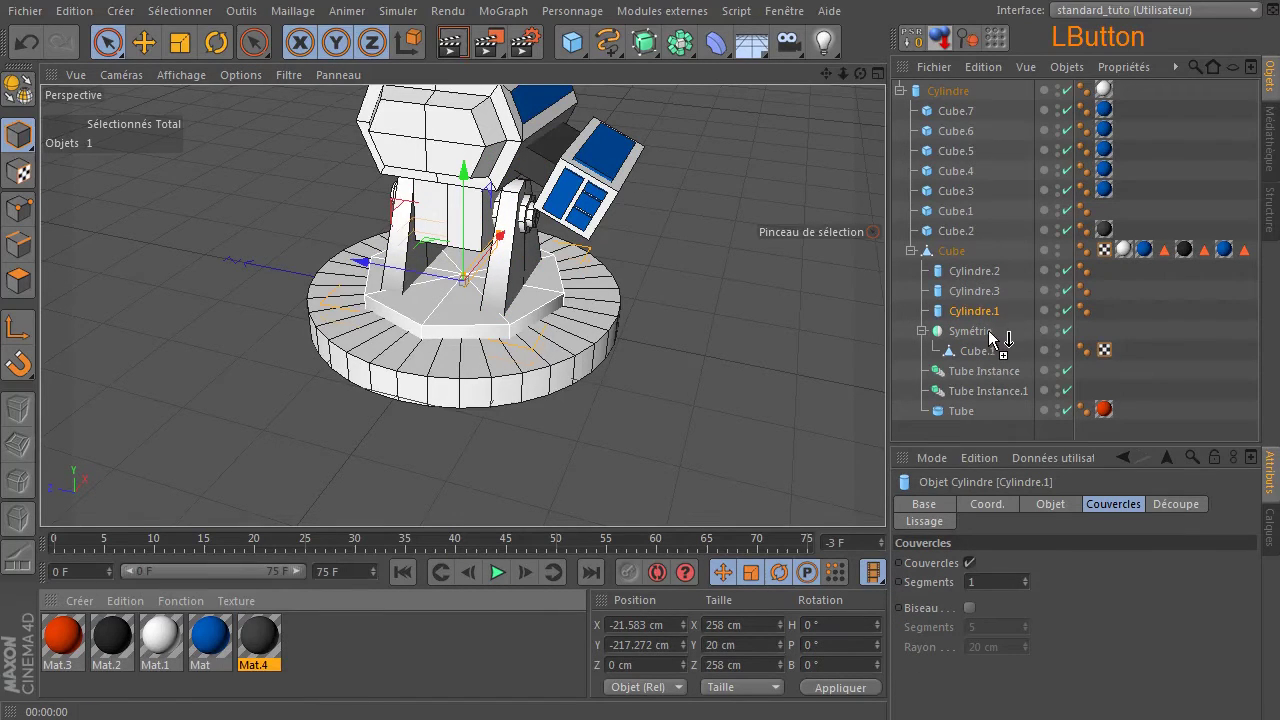
pyautogui.moveTo(989, 331); pyautogui.dragTo(984, 331)
pyautogui.moveTo(366, 633); pyautogui.dragTo(369, 590)
pyautogui.moveTo(980, 330)
pyautogui.mouseDown()
pyautogui.moveTo(990, 300)
pyautogui.moveTo(970, 312)
pyautogui.mouseUp()
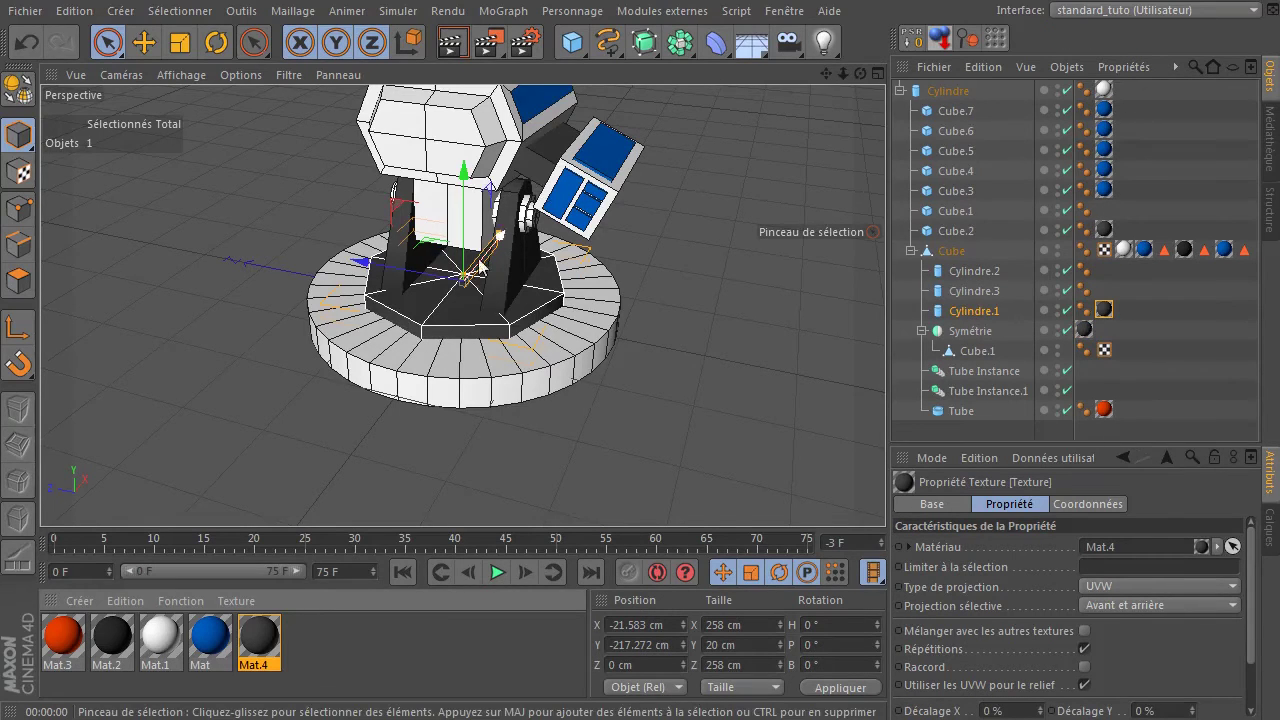
# - Deselect everything and render the whole turret from a rear three-quarter view to check the dark grey parts
pyautogui.scroll(3, 563, 280)
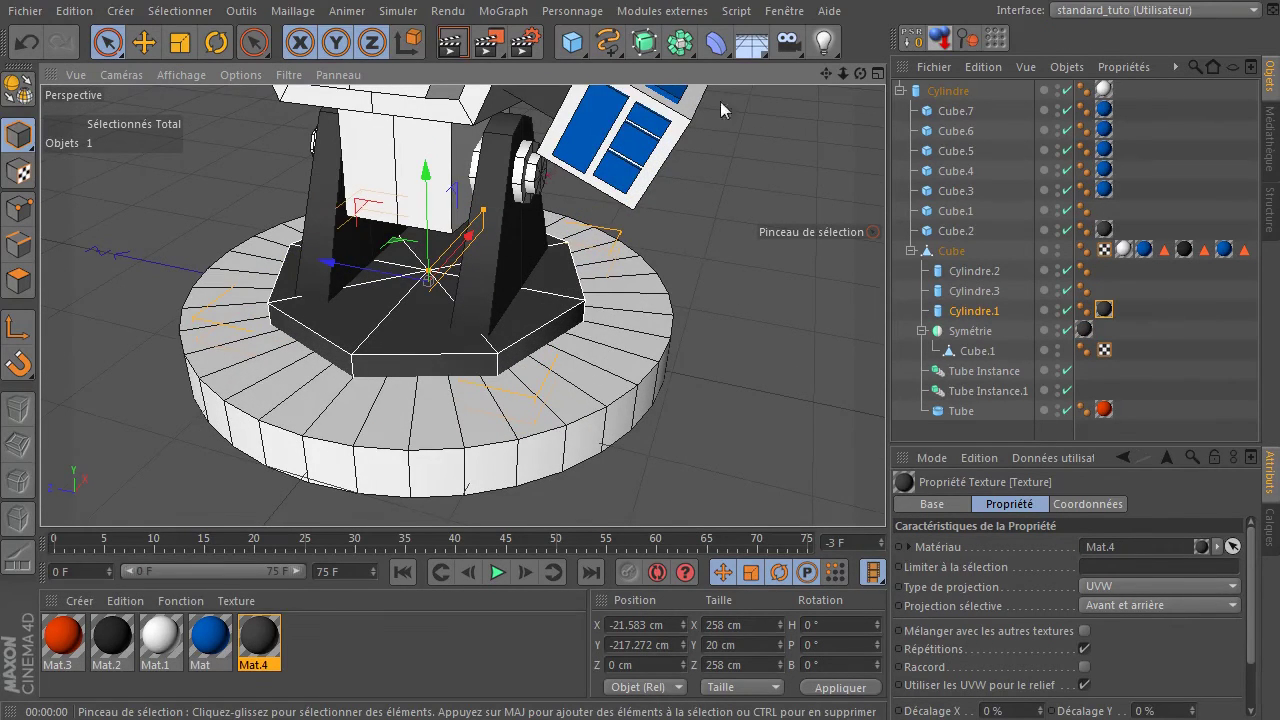
pyautogui.moveTo(860, 73)
pyautogui.mouseDown()
pyautogui.moveTo(860, 120)
pyautogui.moveTo(860, 74)
pyautogui.mouseUp()
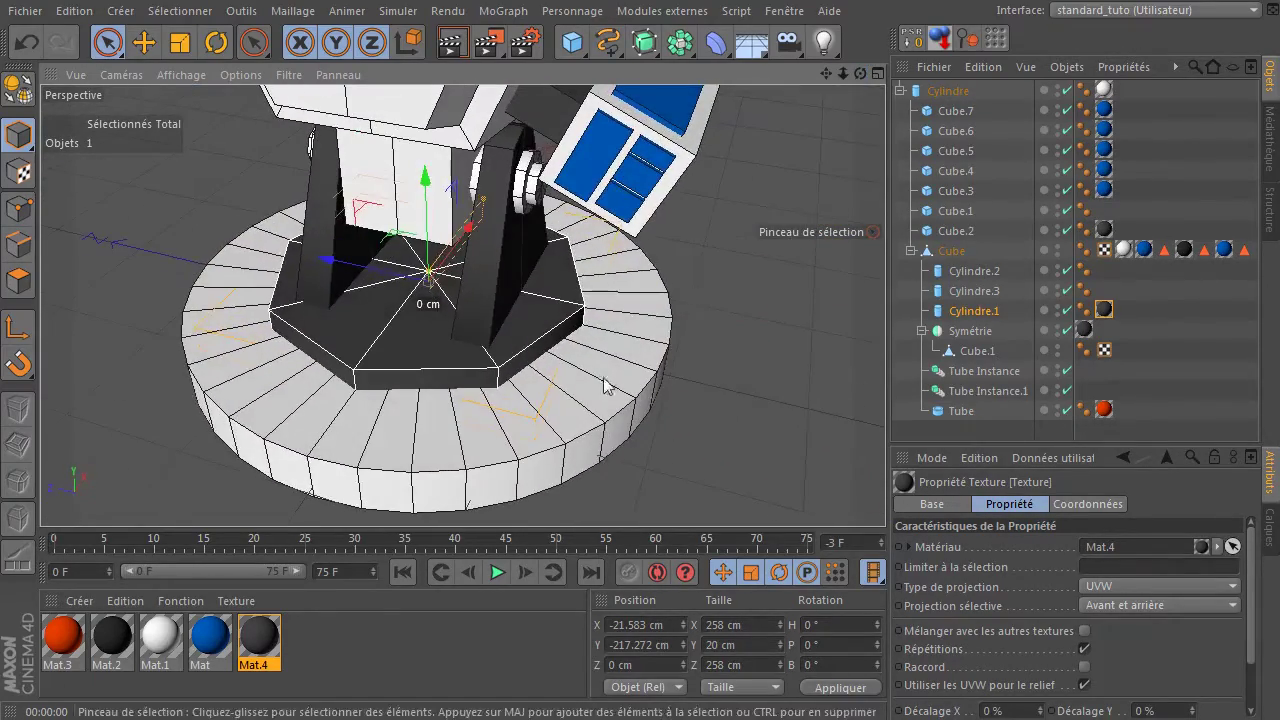
pyautogui.scroll(-5, 507, 474)
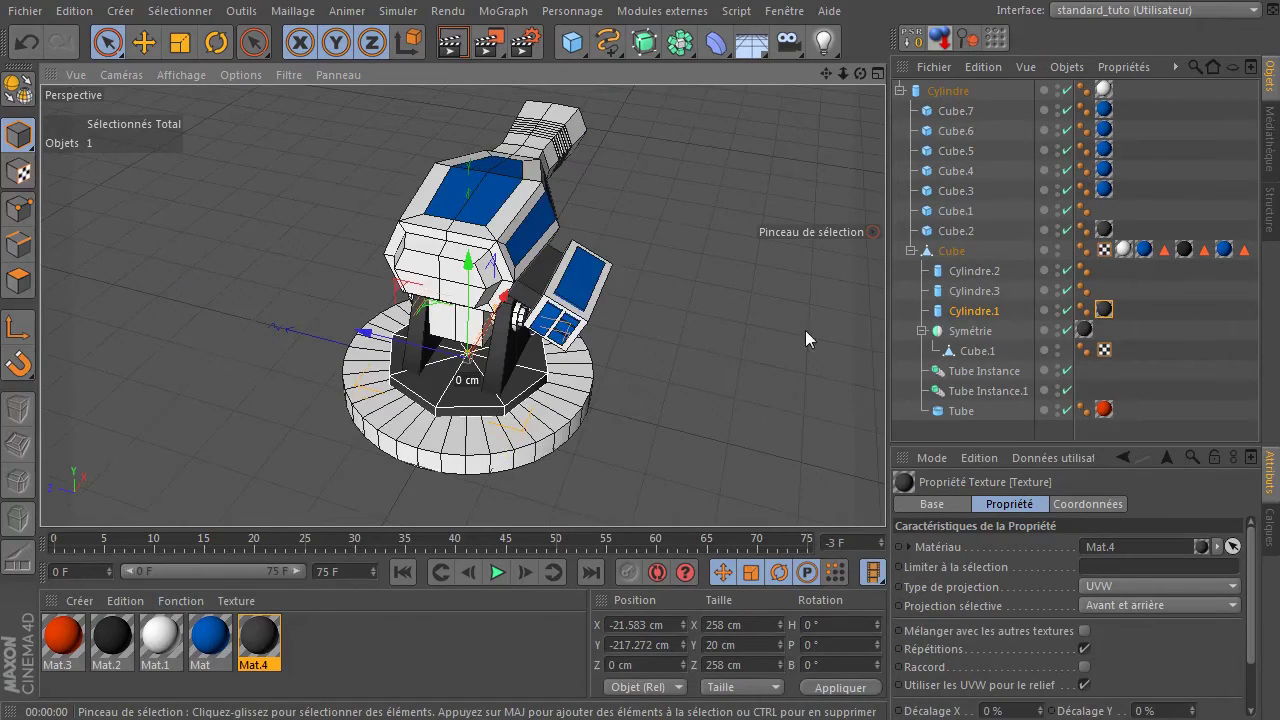
pyautogui.click(805, 338)
pyautogui.click(452, 42)
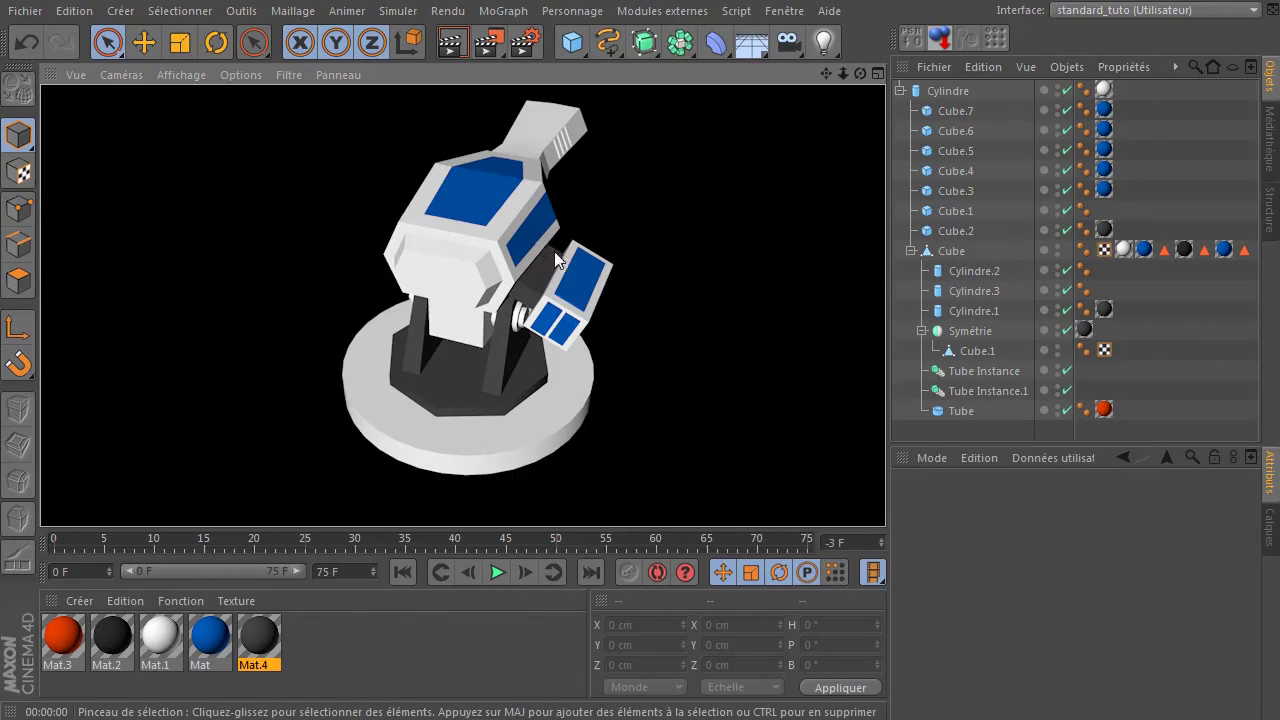
# - Duplicate the dark grey material Mat.4 and set the copy's colour to RGB 54, 54, 54
pyautogui.click(258, 642)
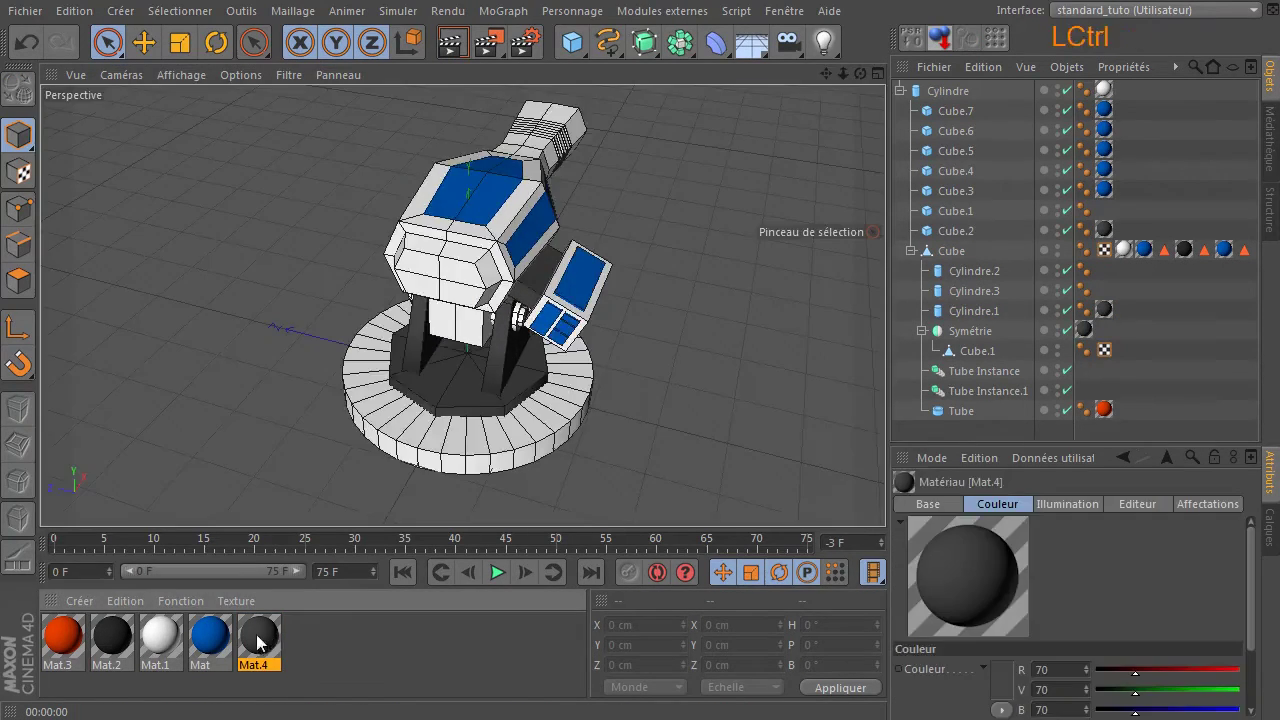
pyautogui.keyDown('ctrl'); pyautogui.moveTo(317, 634); pyautogui.dragTo(310, 640); pyautogui.keyUp('ctrl')
pyautogui.doubleClick(307, 640)
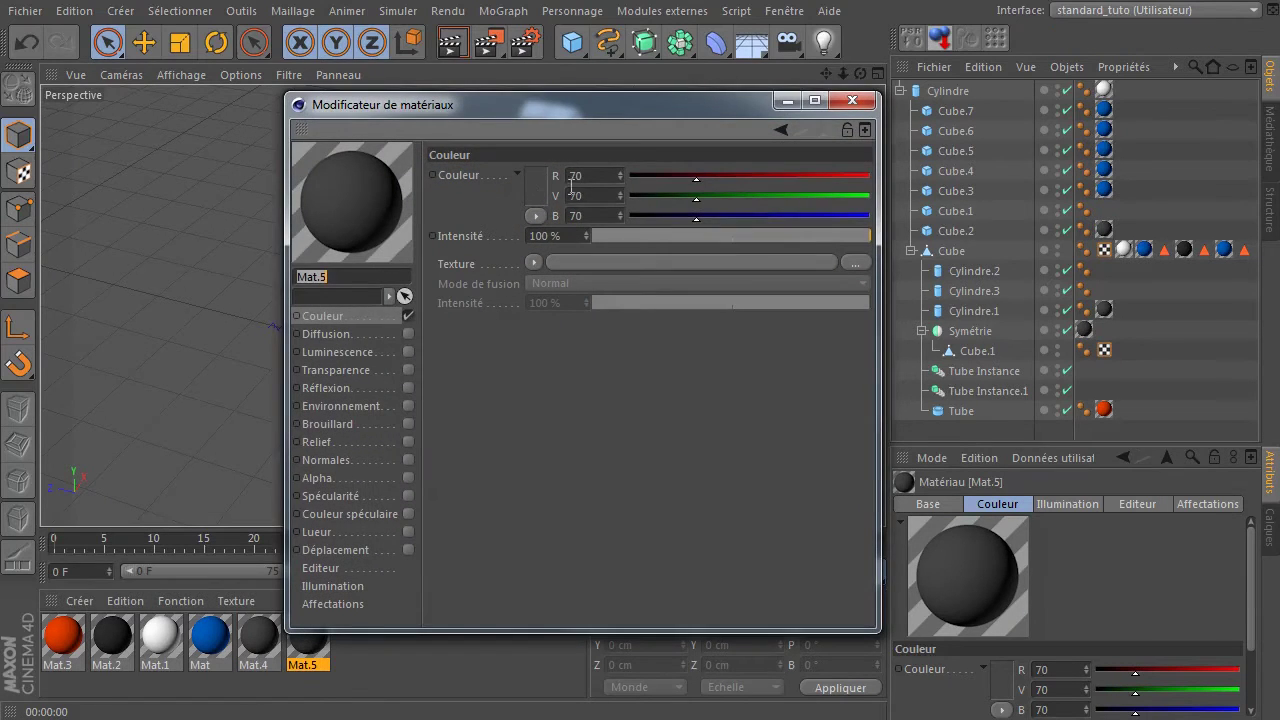
pyautogui.click(535, 186)
pyautogui.click(419, 205)
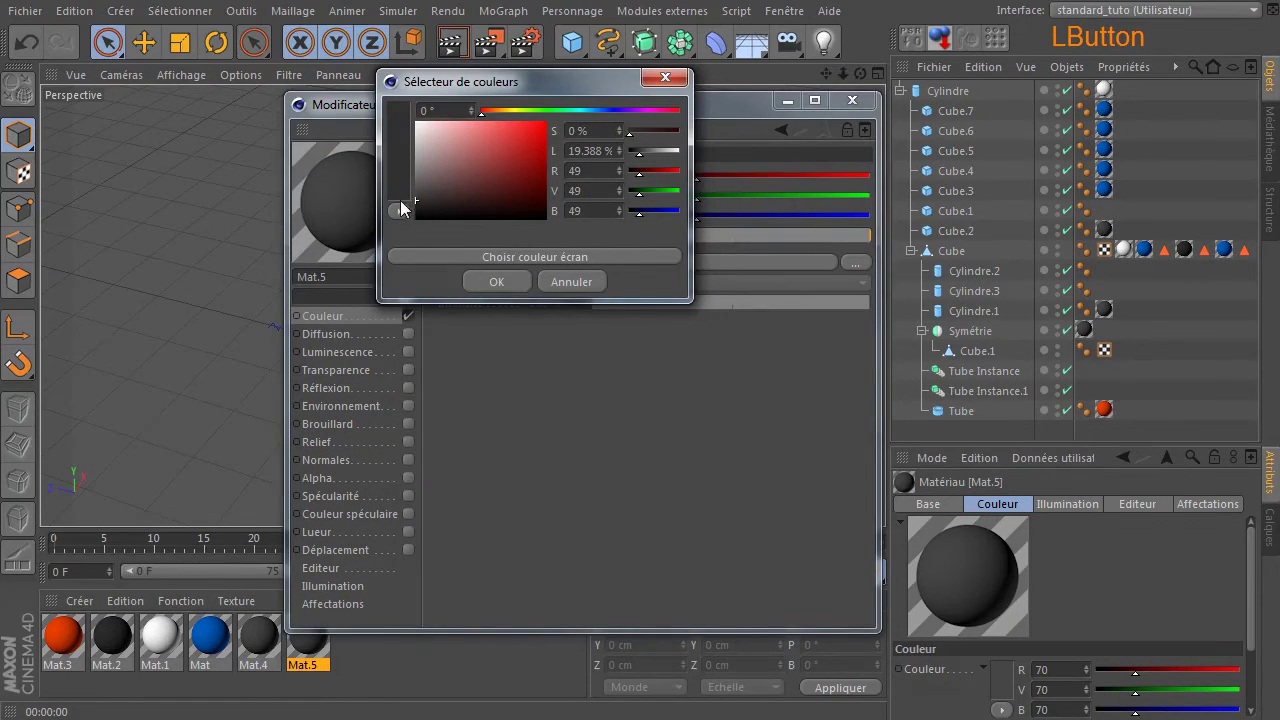
pyautogui.click(494, 283)
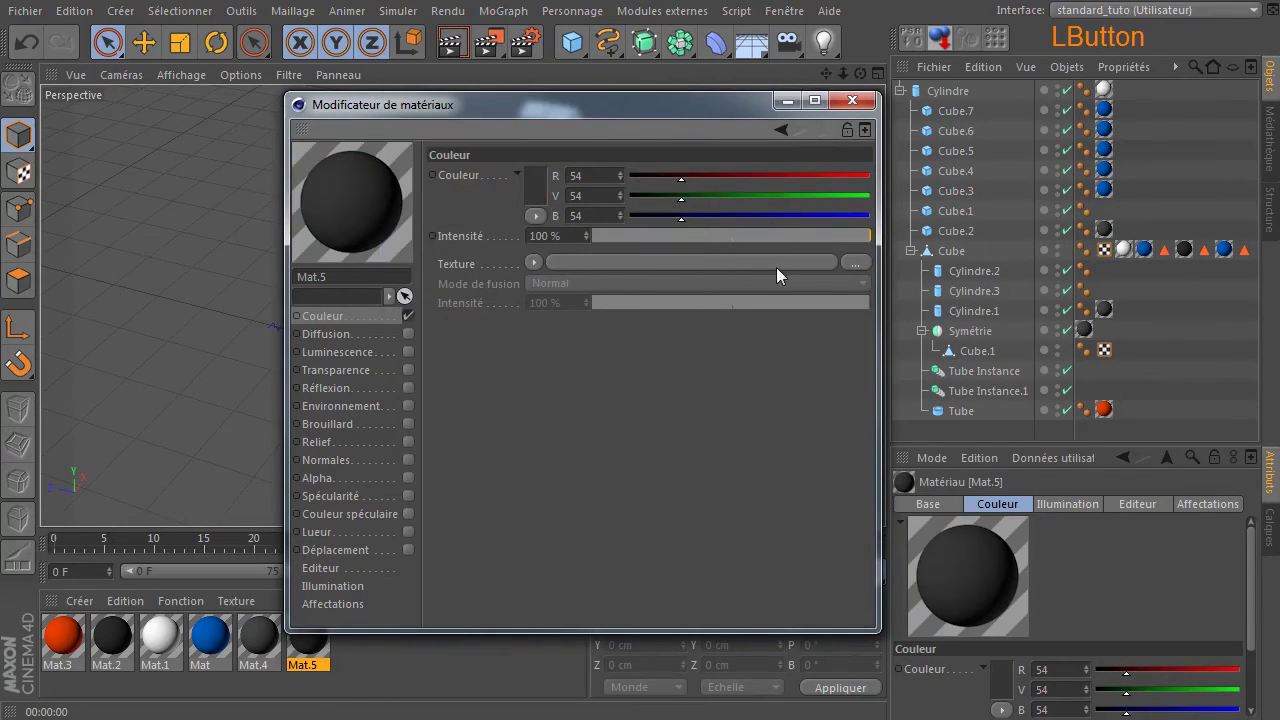
# - Apply the dark grey material Mat.5 to the round base disc Cylindre, clear the selection and render the view
pyautogui.click(841, 105)
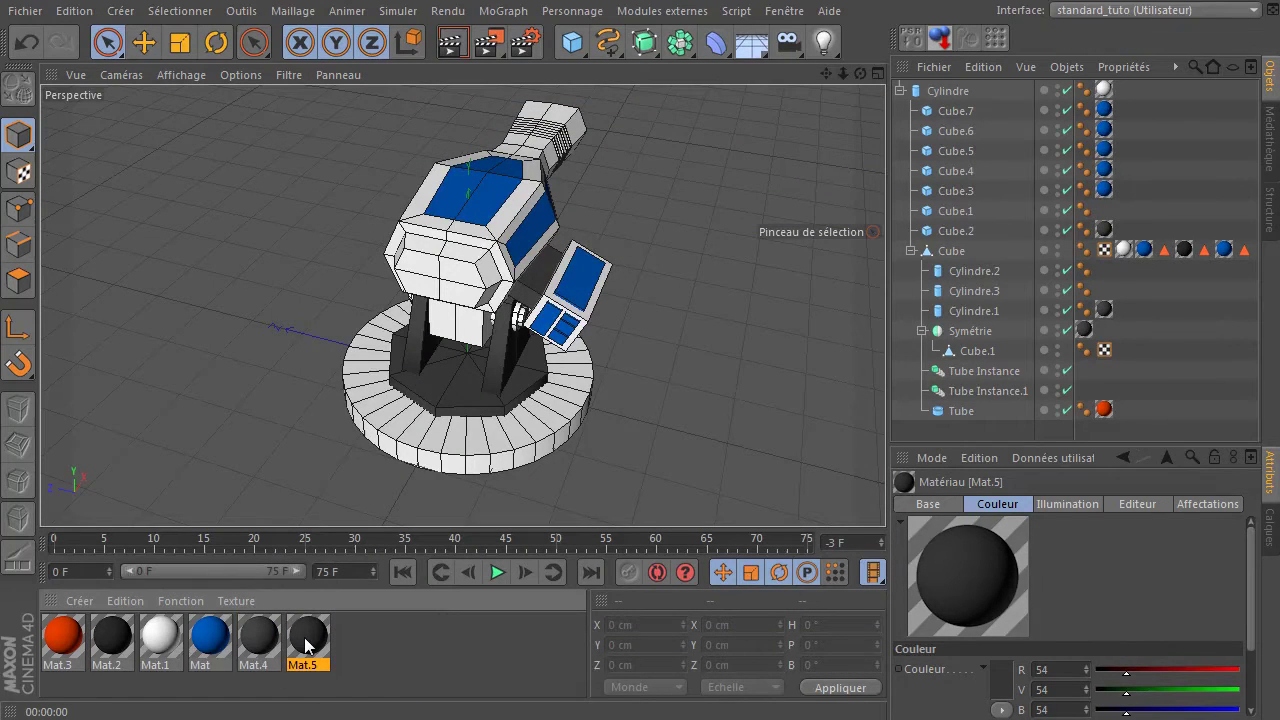
pyautogui.click(443, 460)
pyautogui.moveTo(304, 652); pyautogui.dragTo(486, 457)
pyautogui.click(737, 431)
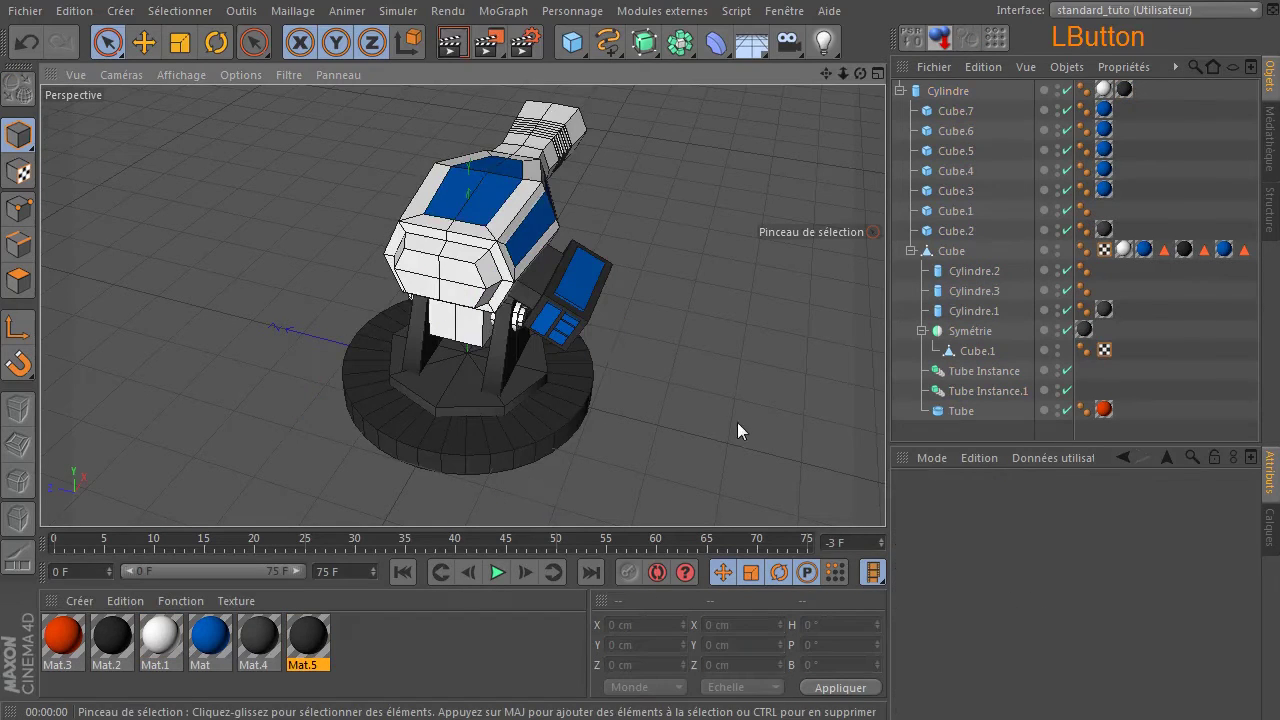
pyautogui.click(452, 43)
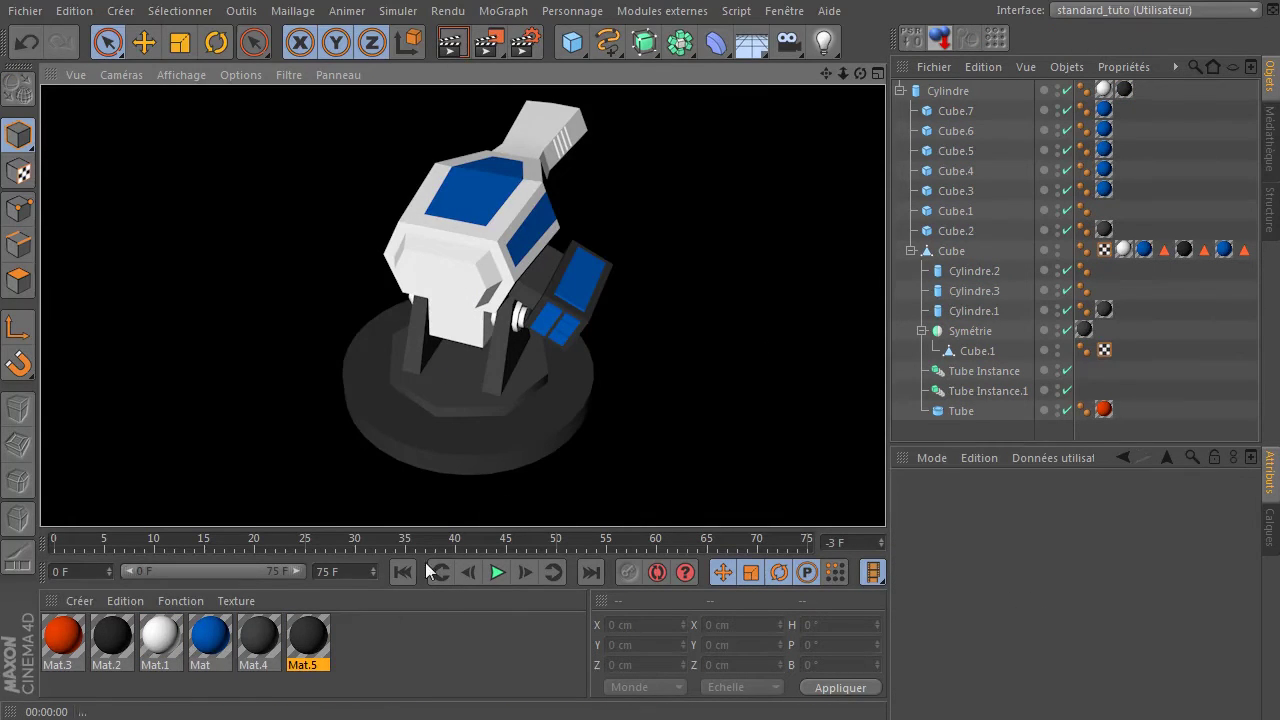
# - Lighten the dark grey material Mat.4 to RGB 88, 88, 88 and render the view again
pyautogui.click(258, 641)
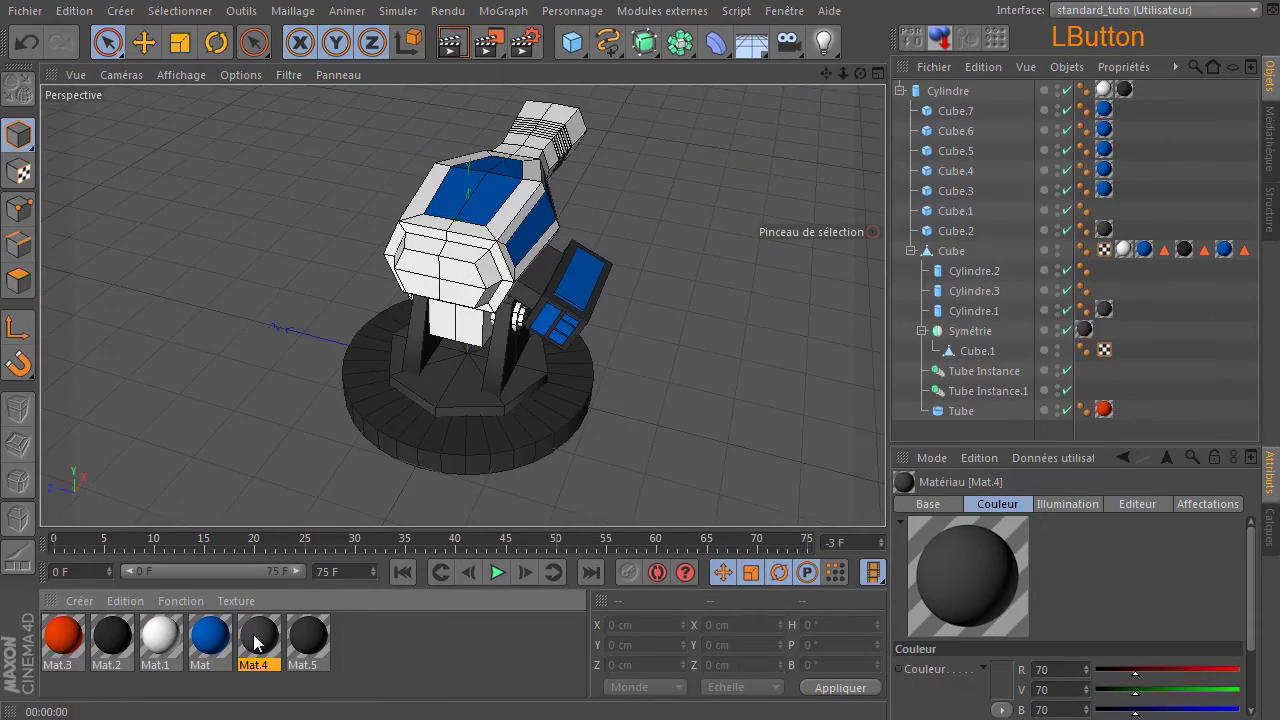
pyautogui.doubleClick(258, 641)
pyautogui.click(533, 183)
pyautogui.click(422, 184)
pyautogui.click(492, 279)
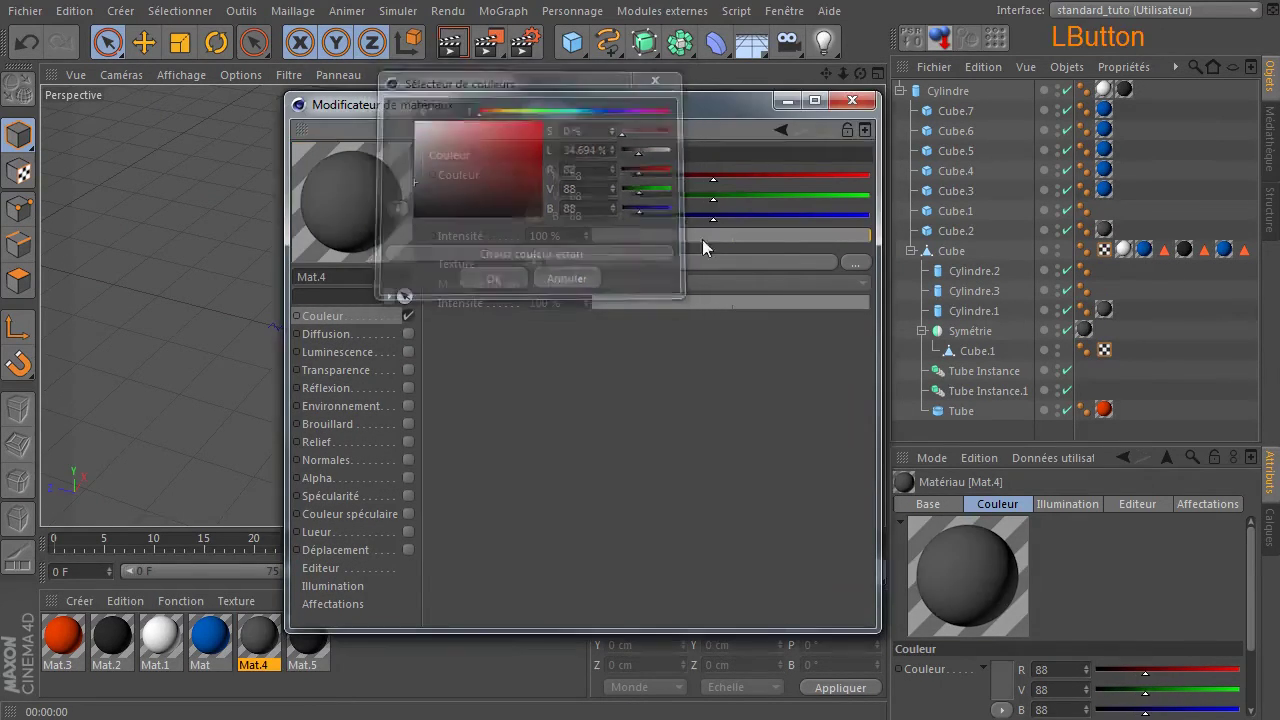
pyautogui.click(849, 104)
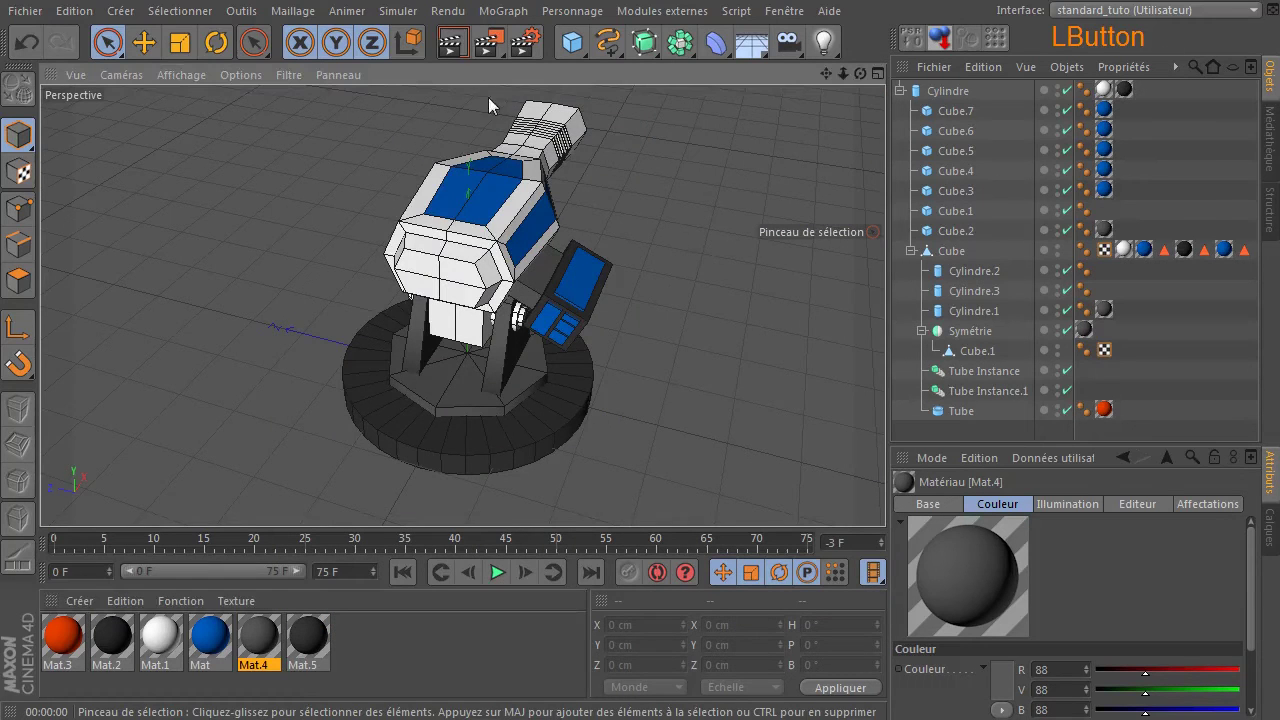
pyautogui.click(461, 51)
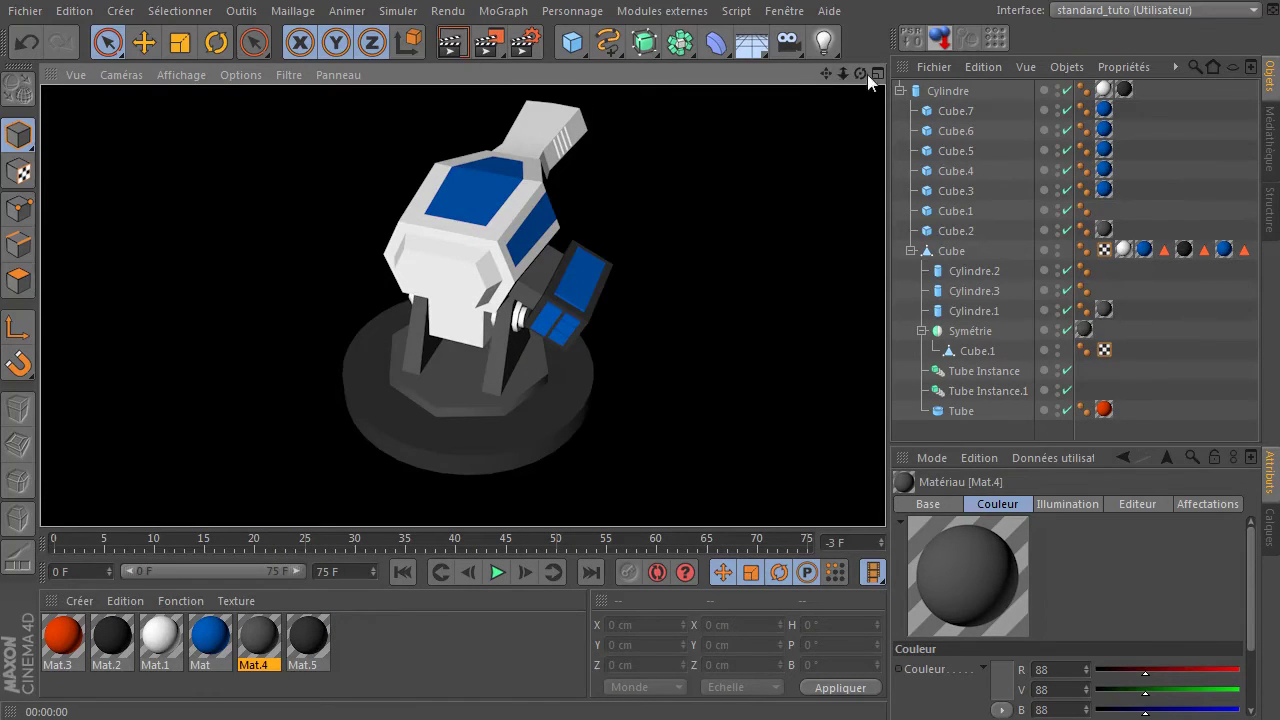
# - Apply the white material Mat.1 to the side box Cube.1 and clear the selection
pyautogui.scroll(5, 610, 325)
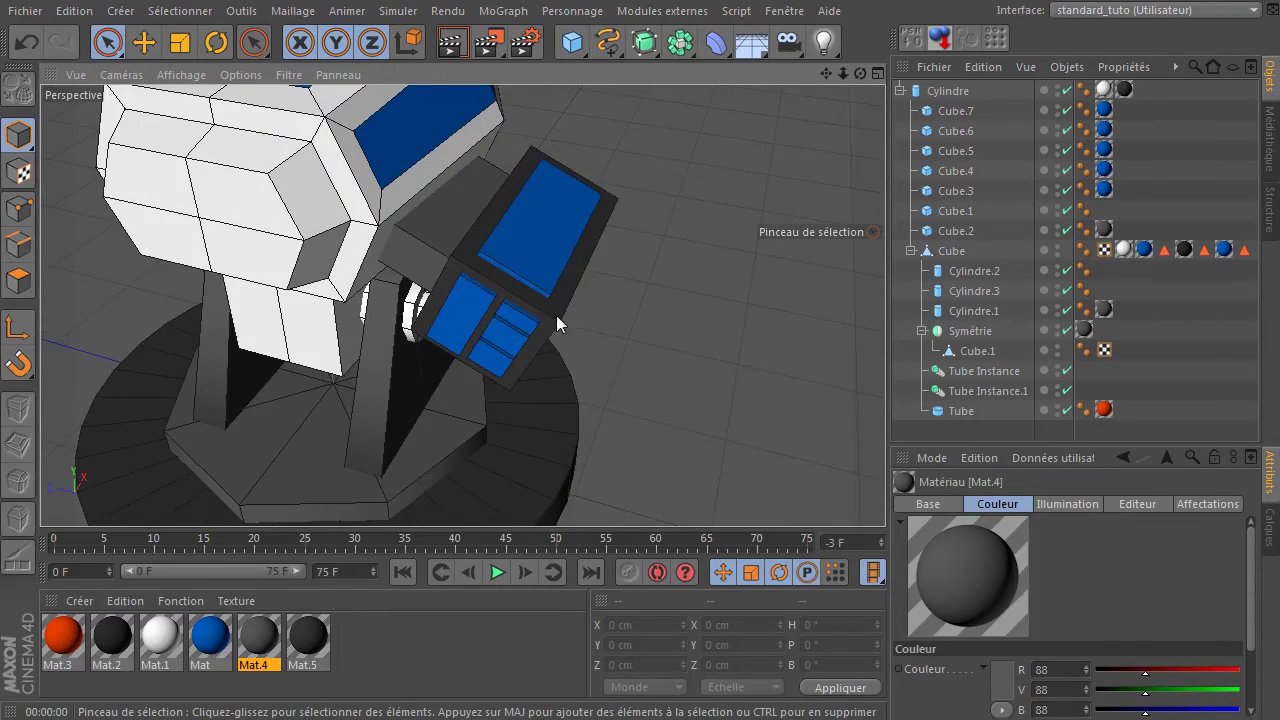
pyautogui.click(556, 315)
pyautogui.click(158, 638)
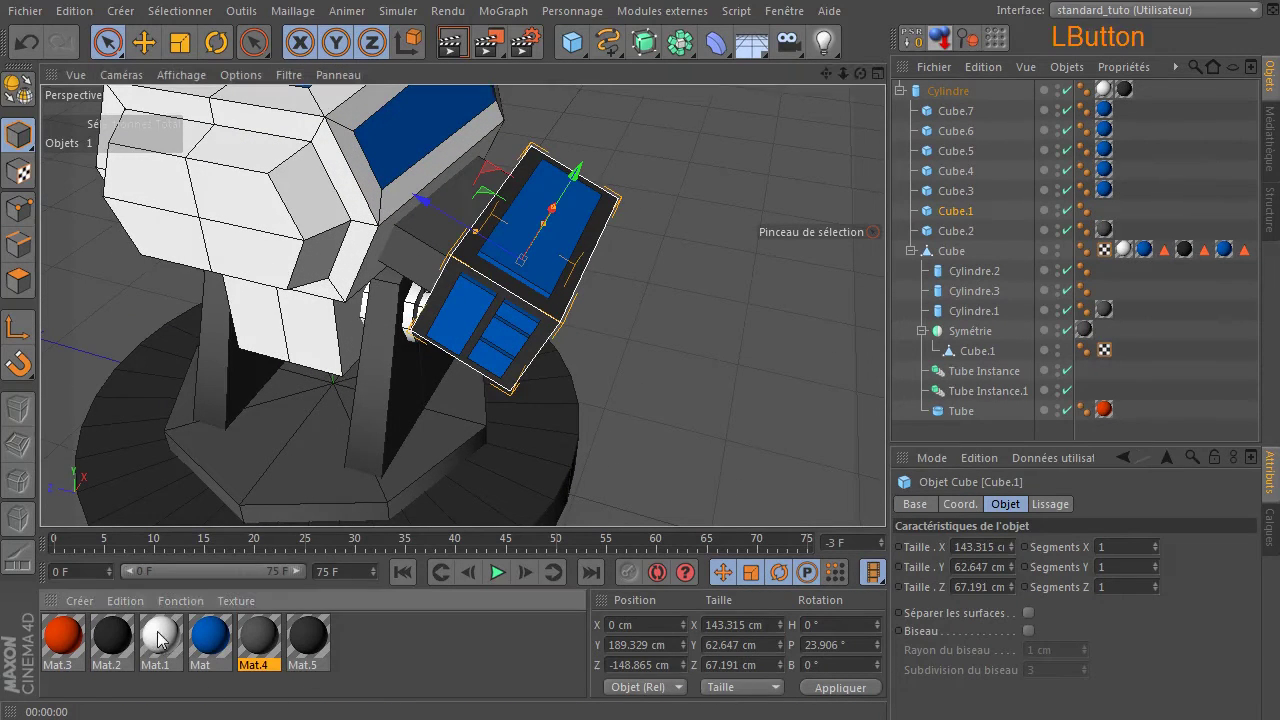
pyautogui.moveTo(553, 314); pyautogui.dragTo(553, 314)
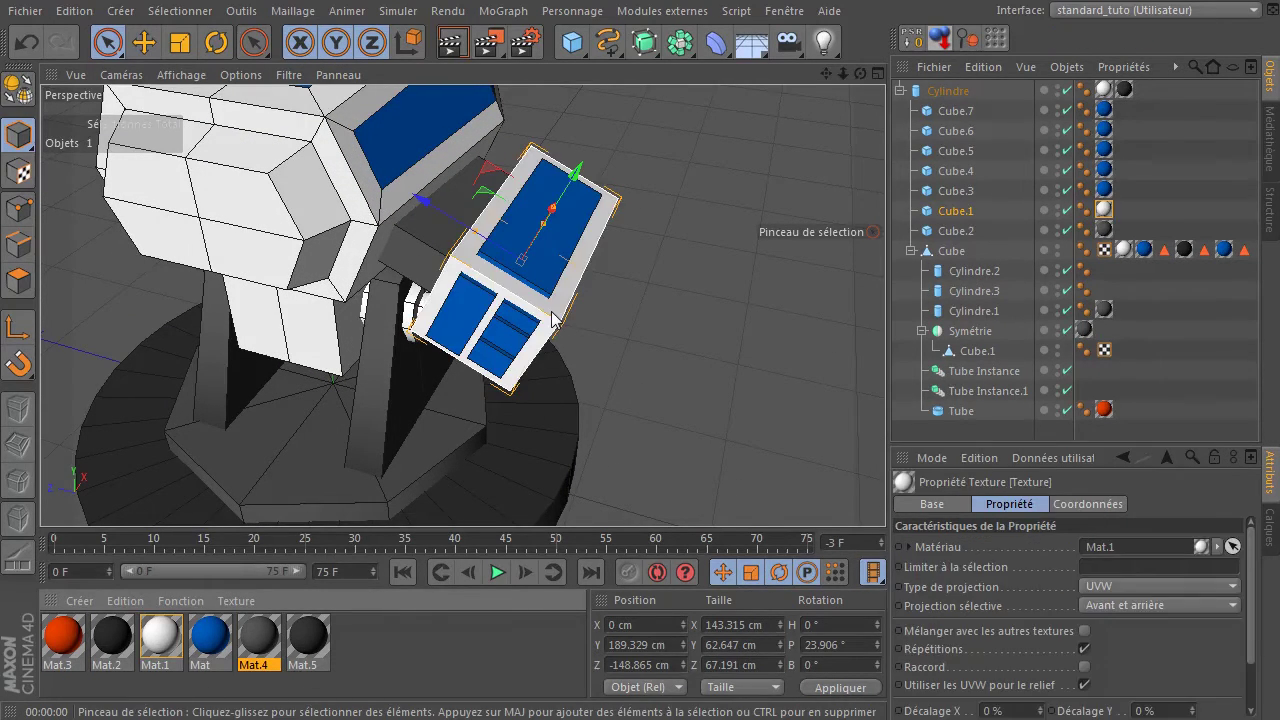
pyautogui.click(625, 306)
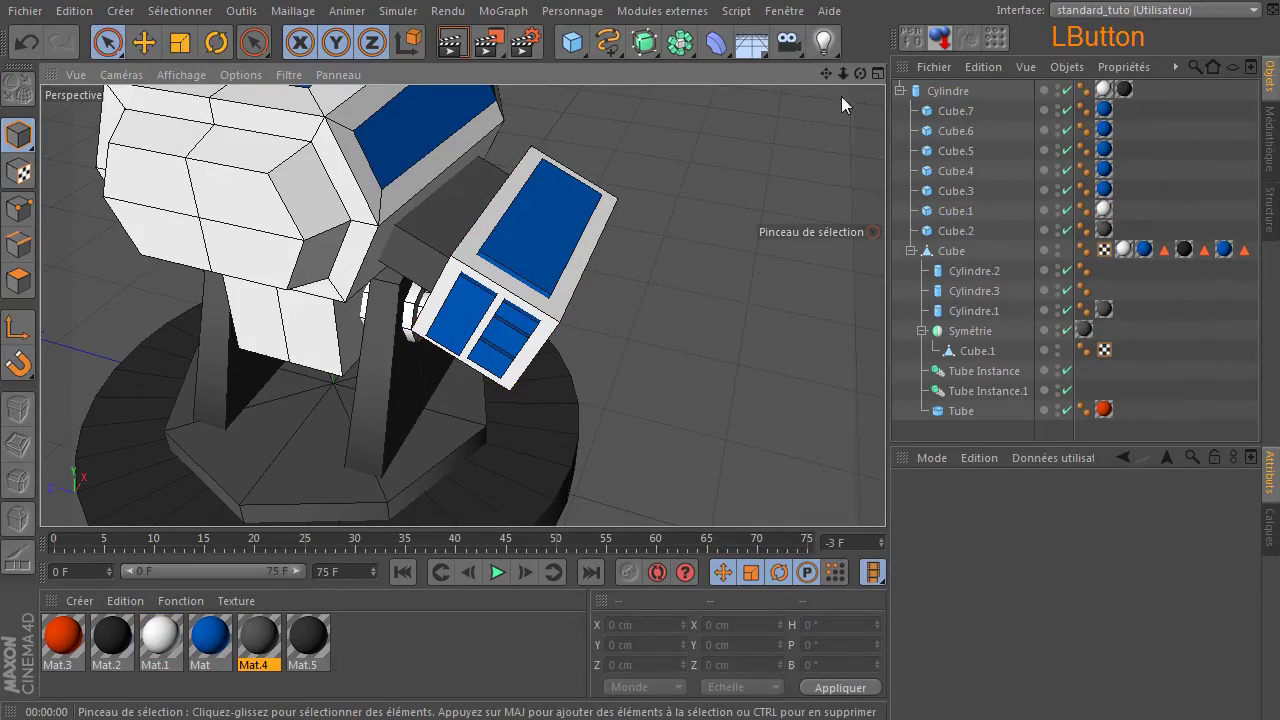
# - Render the whole turret from a front three-quarter view and from the top view to check its colours, and return to the perspective view
pyautogui.moveTo(860, 74); pyautogui.dragTo(680, 78)
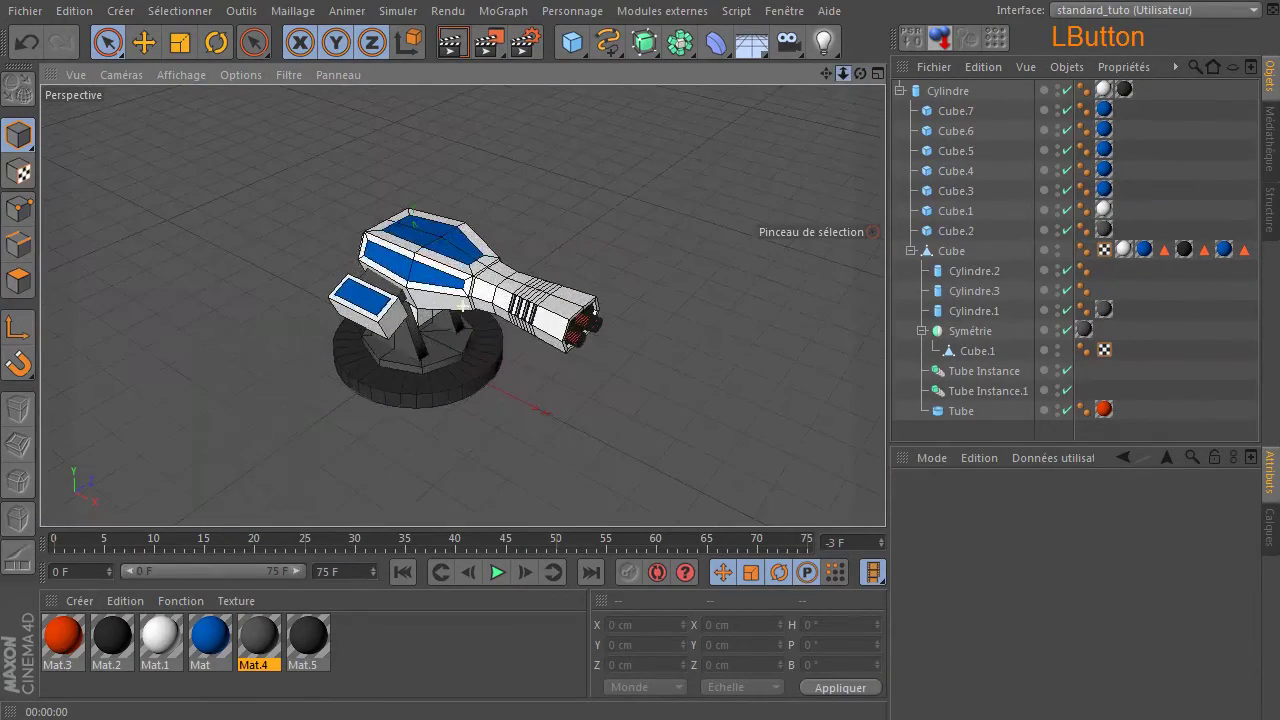
pyautogui.click(453, 44)
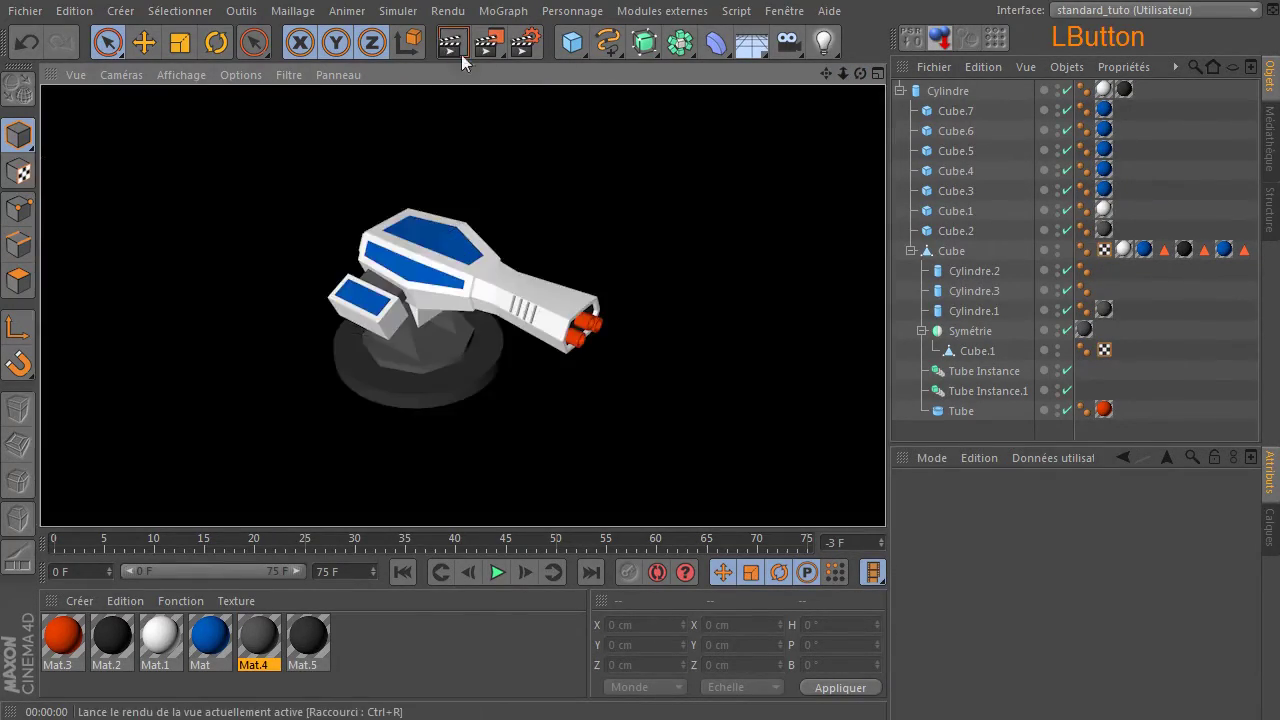
pyautogui.middleClick(545, 108)
pyautogui.middleClick(651, 214)
pyautogui.click(453, 48)
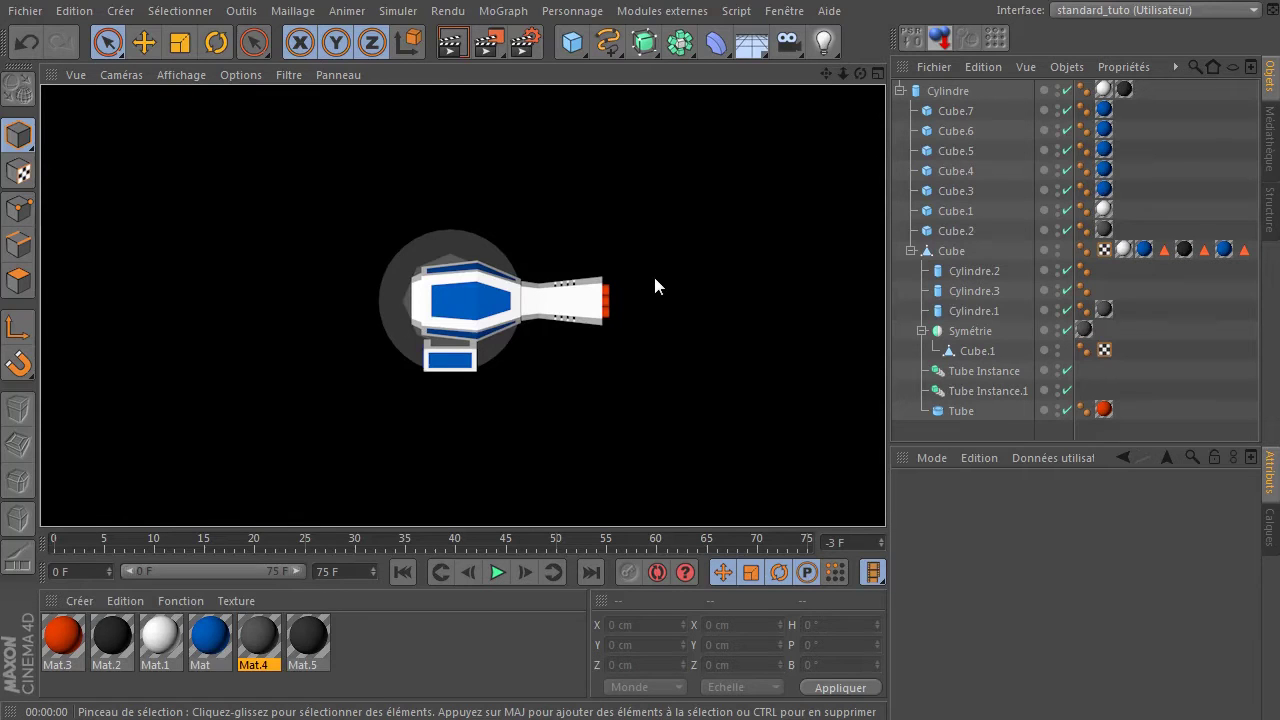
pyautogui.middleClick(577, 327)
pyautogui.middleClick(311, 204)
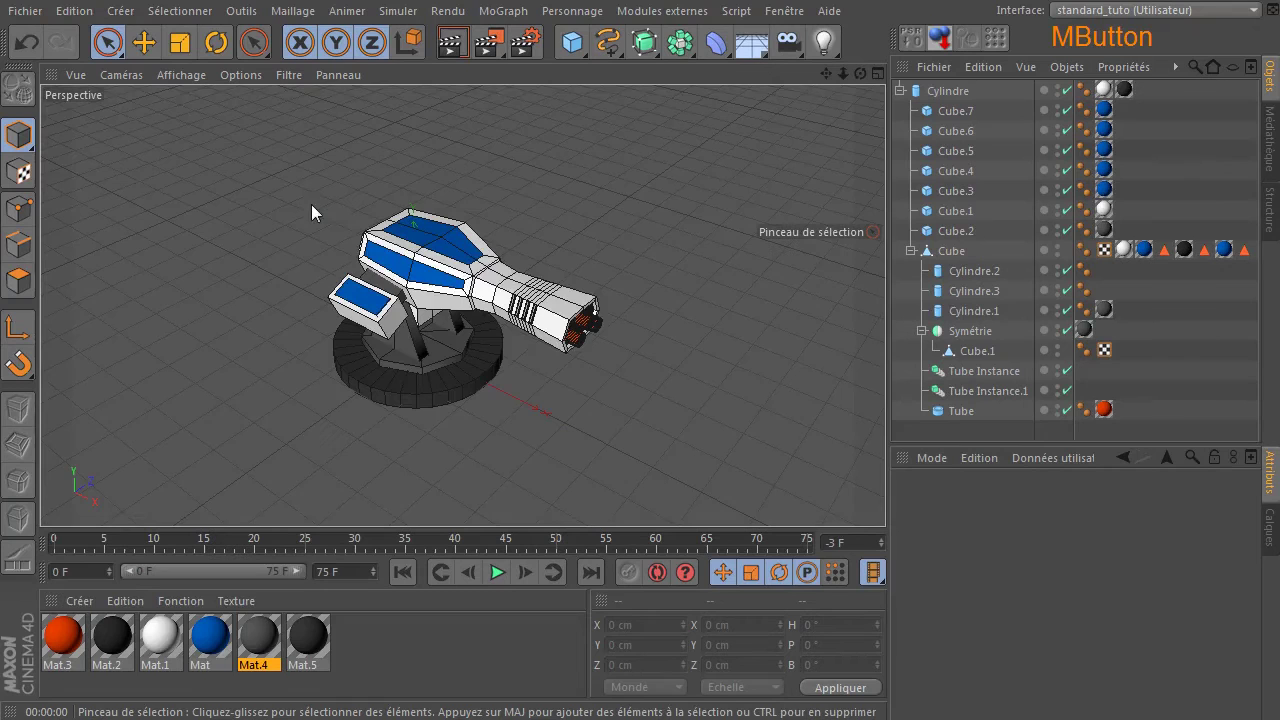
# - Add a cylinder oriented along +X and move it onto the top of the barrel at about X 304, Y 308 cm
pyautogui.scroll(5, 582, 300)
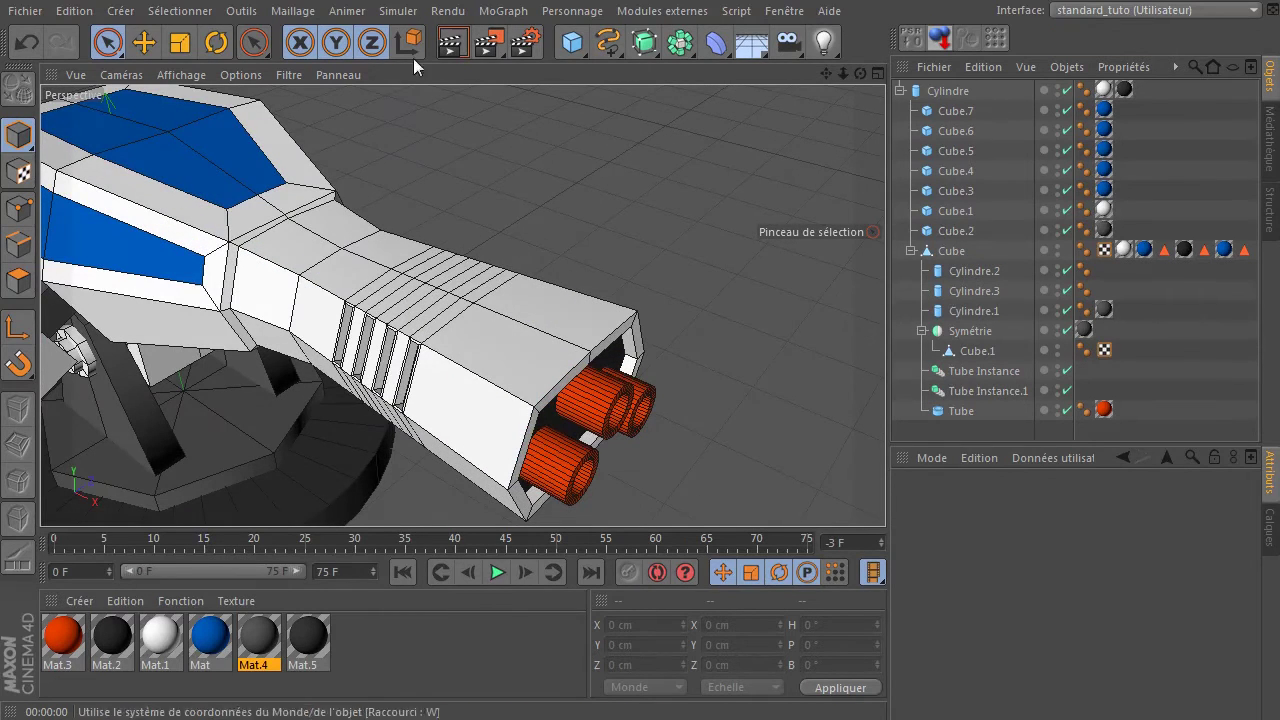
pyautogui.moveTo(582, 45); pyautogui.dragTo(1059, 64)
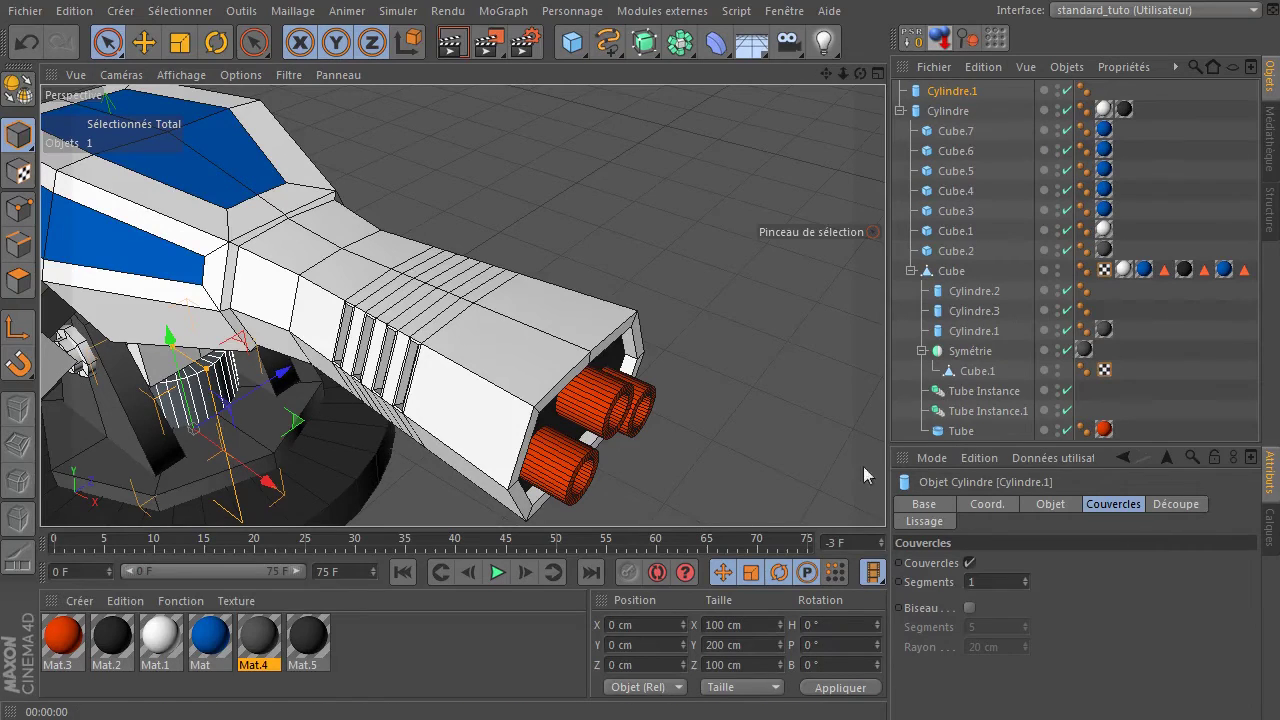
pyautogui.click(1066, 500)
pyautogui.click(1060, 505)
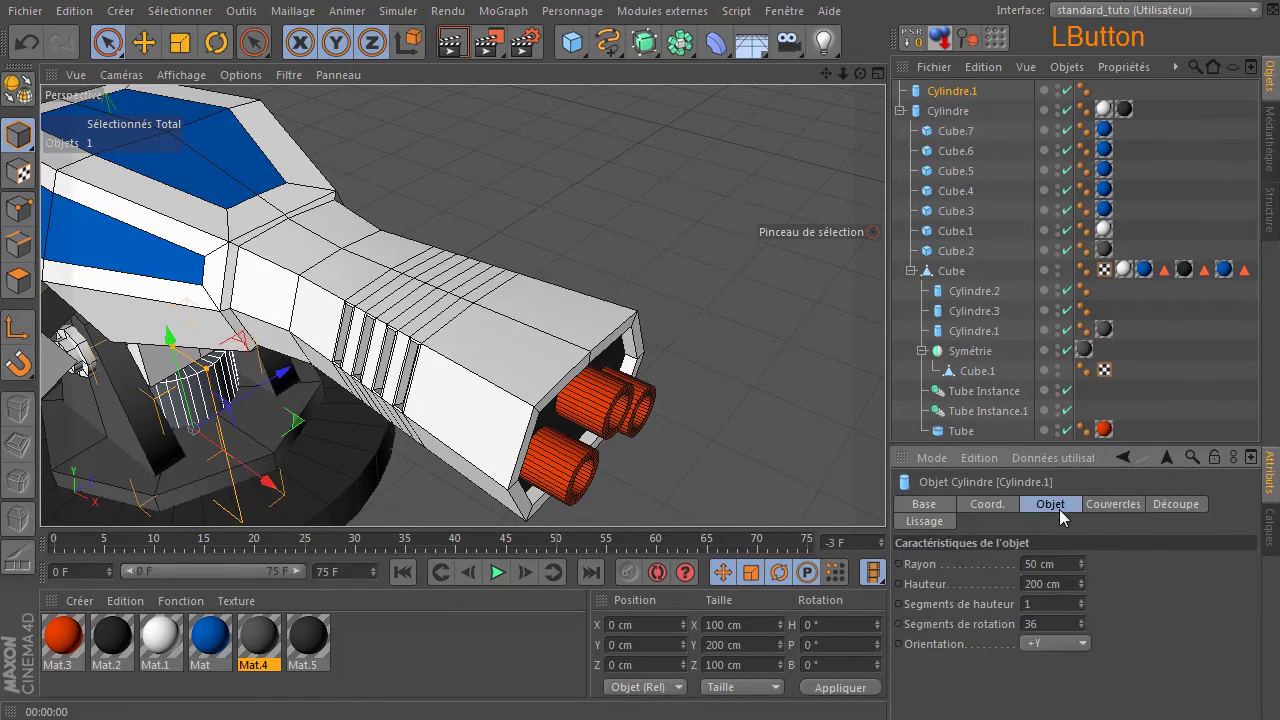
pyautogui.click(1050, 643)
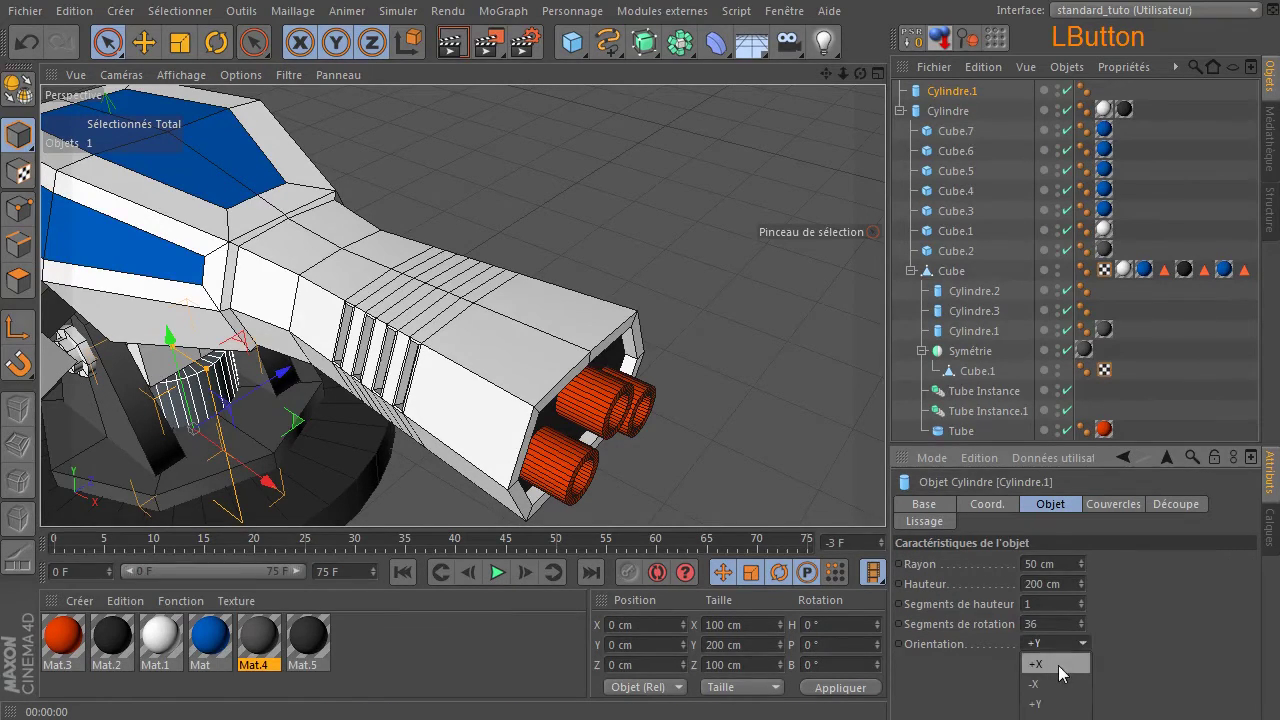
pyautogui.click(1040, 664)
pyautogui.moveTo(170, 340); pyautogui.dragTo(410, 150)
pyautogui.scroll(-6, 745, 213)
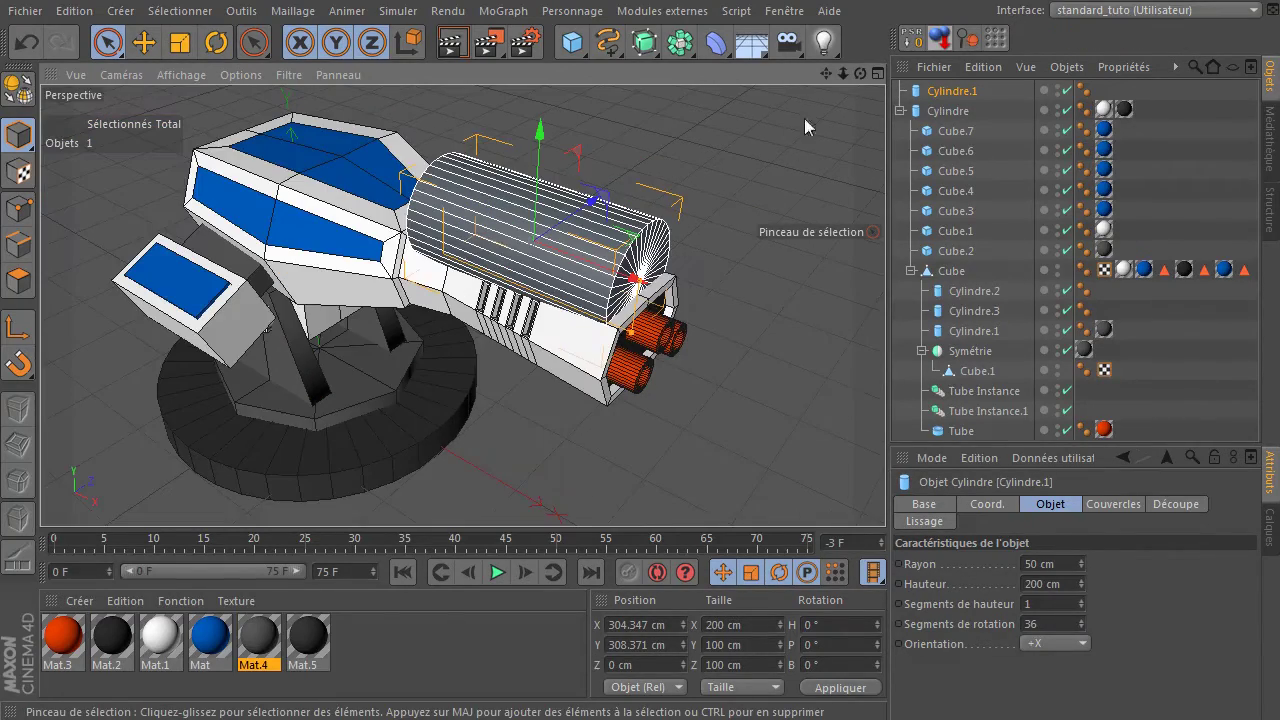
# - Shrink the cylinder to about 5.9 cm radius and 130 cm height and place it beside the barrel's top edge at about Y 304, Z -20 cm
pyautogui.moveTo(861, 74); pyautogui.dragTo(920, 55)
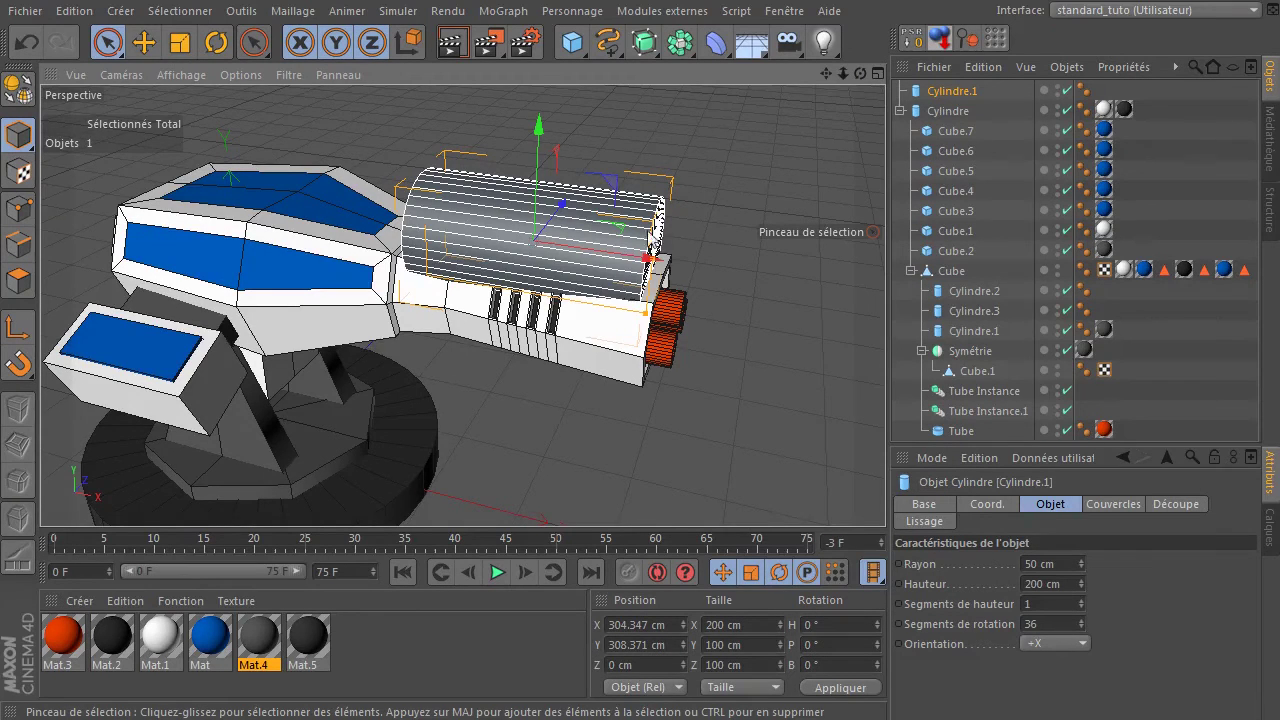
pyautogui.scroll(4, 852, 146)
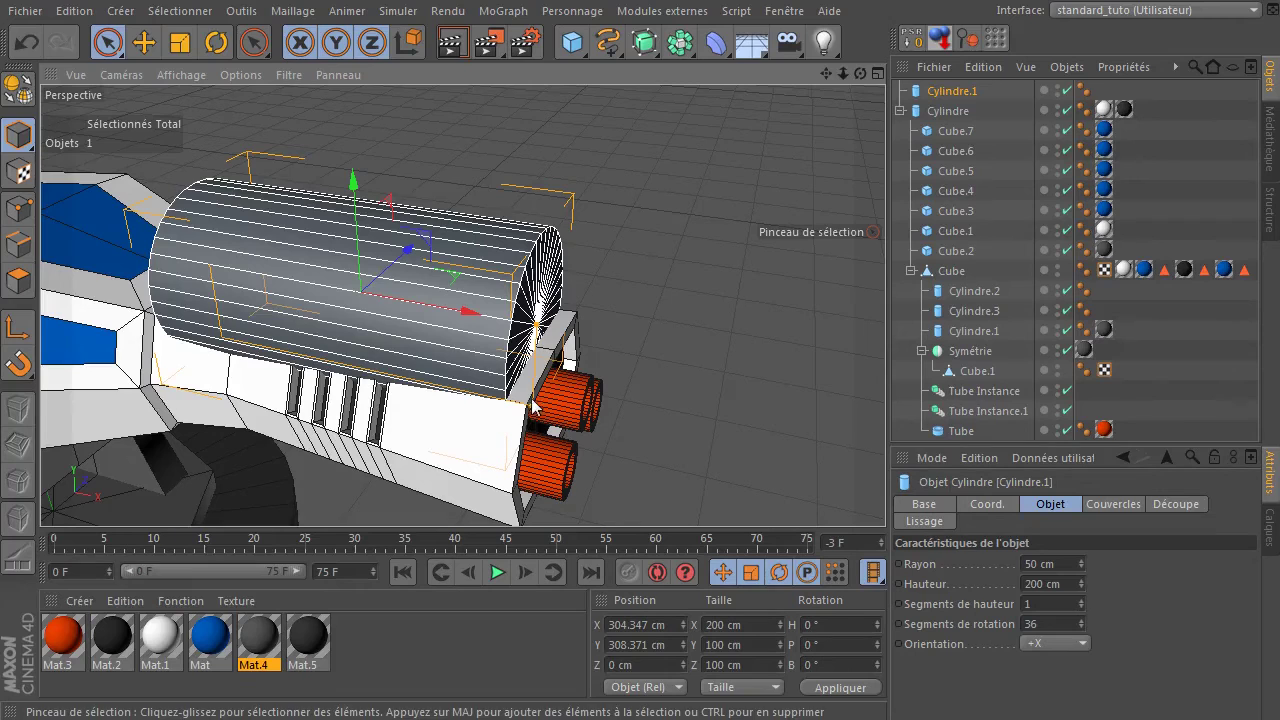
pyautogui.moveTo(540, 403); pyautogui.dragTo(472, 322)
pyautogui.moveTo(860, 74); pyautogui.dragTo(709, 155)
pyautogui.moveTo(451, 284); pyautogui.dragTo(411, 286)
pyautogui.moveTo(325, 190); pyautogui.dragTo(327, 208)
pyautogui.moveTo(860, 74); pyautogui.dragTo(966, 29)
pyautogui.moveTo(327, 221); pyautogui.dragTo(338, 186)
pyautogui.scroll(4, 325, 205)
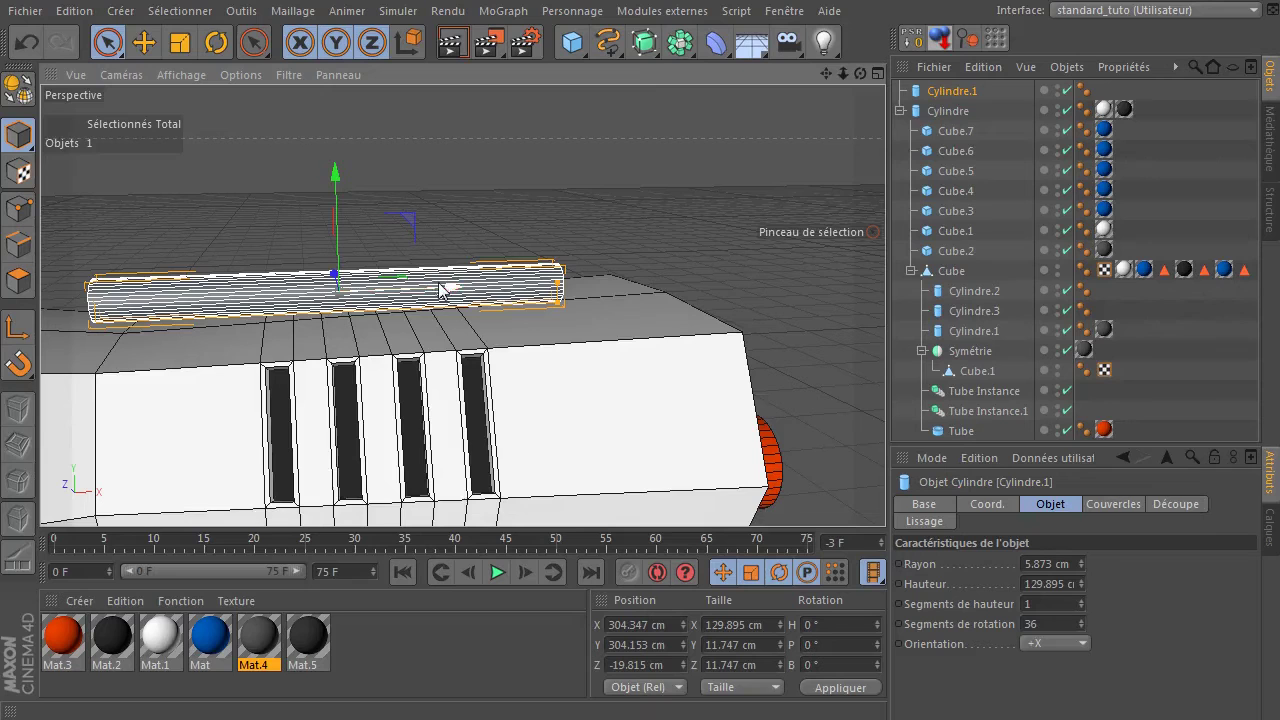
# - Duplicate the small cylinder and reshape the copy into a thinner, longer core protruding from its front end
pyautogui.keyDown('ctrl'); pyautogui.moveTo(969, 93); pyautogui.dragTo(960, 104); pyautogui.keyUp('ctrl')
pyautogui.scroll(3, 594, 285)
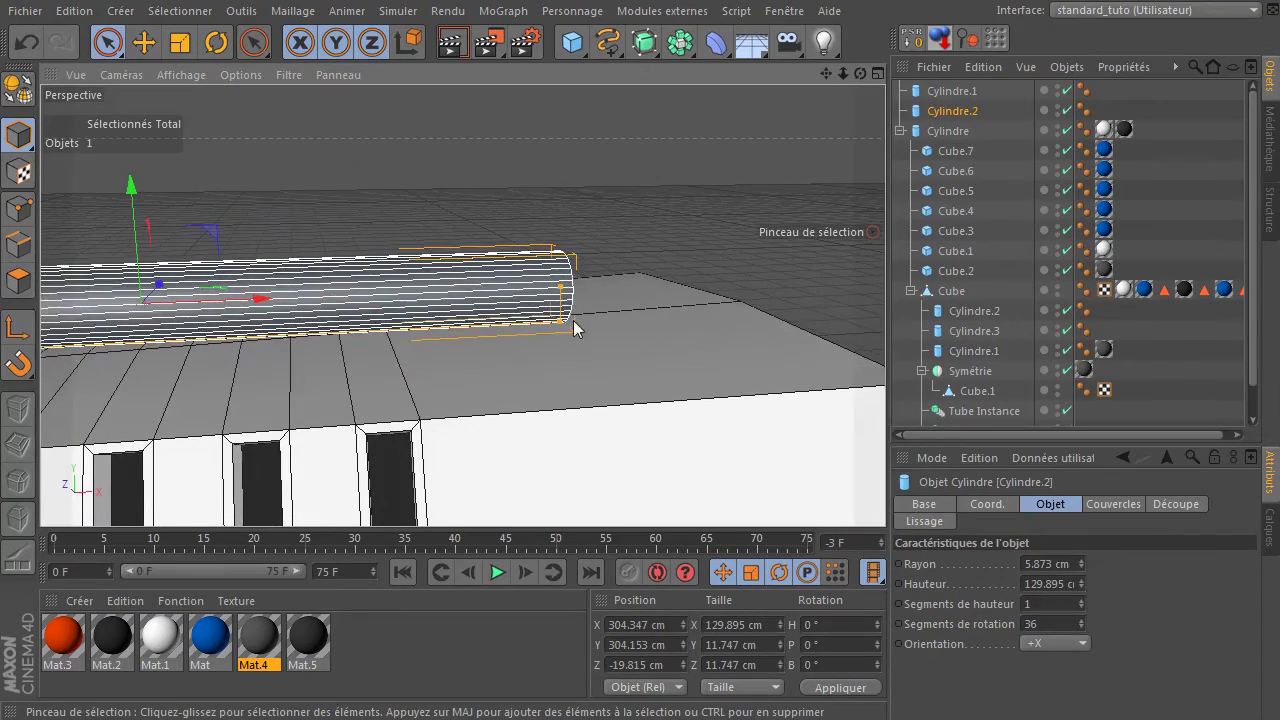
pyautogui.moveTo(555, 318); pyautogui.dragTo(668, 268)
pyautogui.scroll(-2, 596, 261)
pyautogui.moveTo(858, 73); pyautogui.dragTo(958, 93)
# - Nest the thinner cylinder Cylindre.2 under Cylindre.1, place both inside the main Cylindre group and clear the selection
pyautogui.click(953, 113)
pyautogui.click(951, 91)
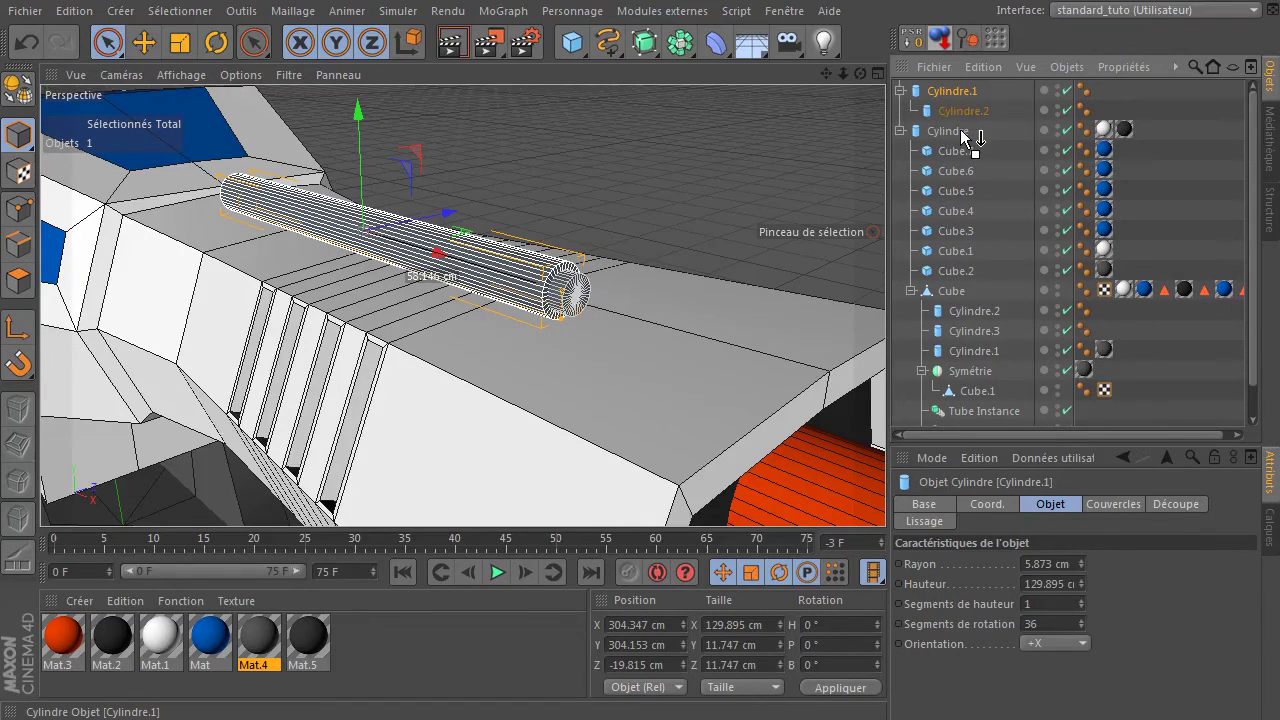
pyautogui.moveTo(965, 138); pyautogui.dragTo(960, 130)
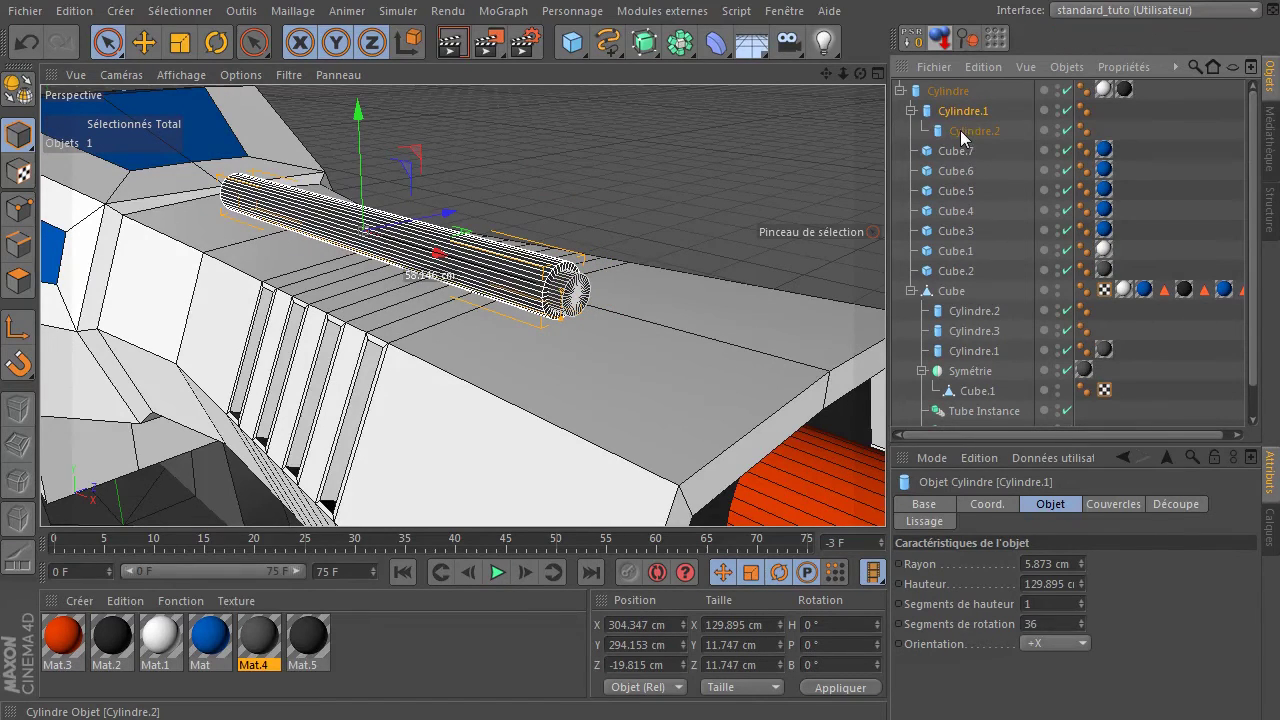
pyautogui.click(751, 124)
# - Apply the white material Mat.1 to the outer tube Cylindre.1 and a dark grey material to its inner core Cylindre.2
pyautogui.moveTo(158, 640); pyautogui.dragTo(158, 640)
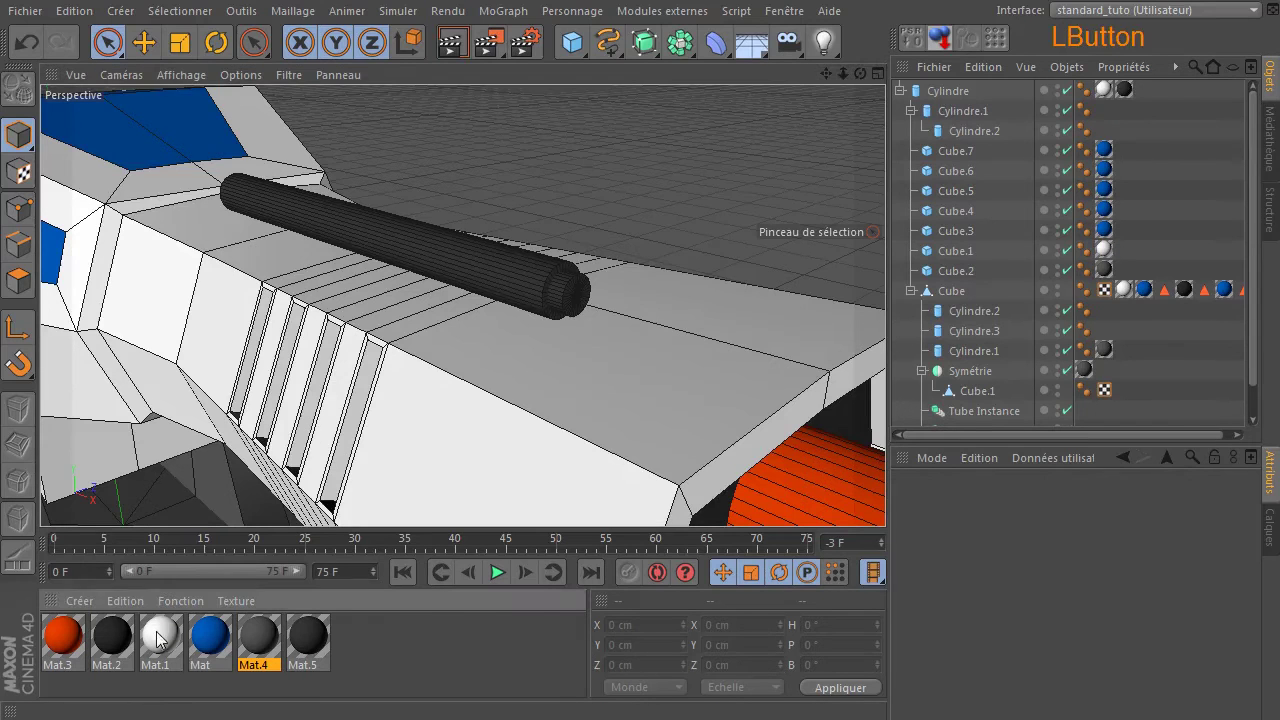
pyautogui.moveTo(1019, 132); pyautogui.dragTo(969, 112)
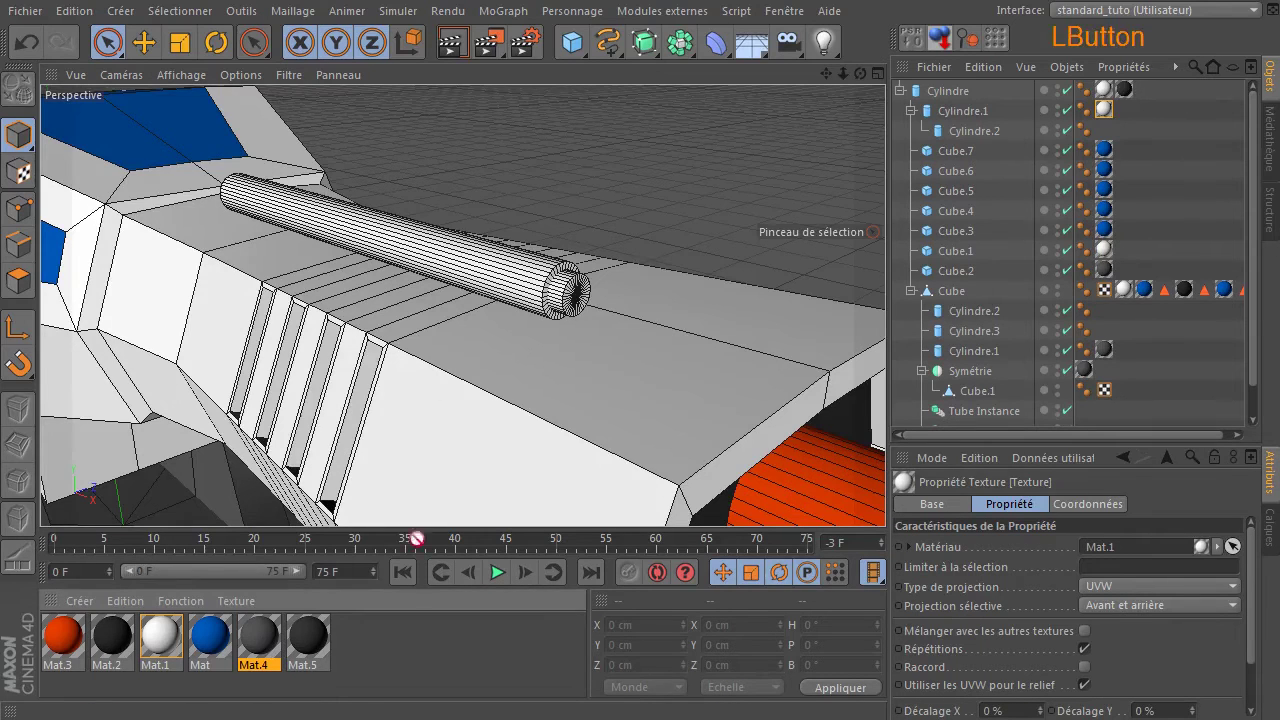
pyautogui.moveTo(1027, 136); pyautogui.dragTo(984, 131)
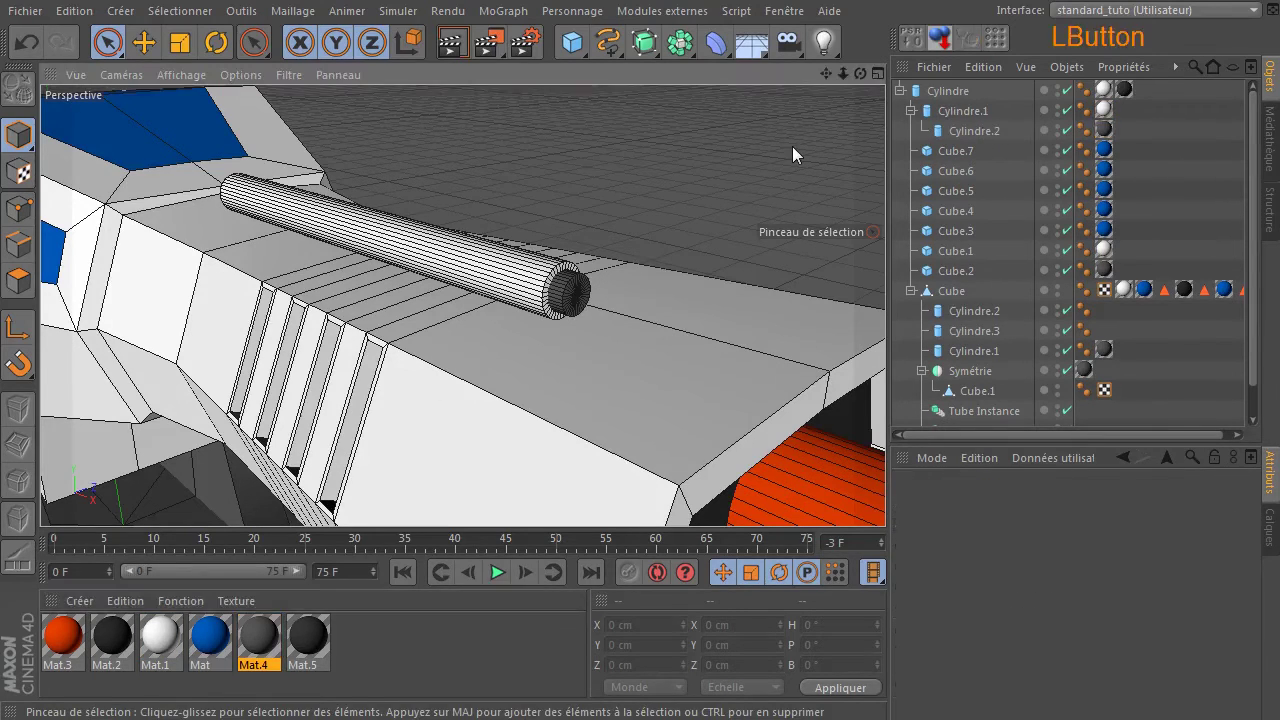
# - Add a cube and move it up and forward to the barrel at about X 281 cm
pyautogui.scroll(2, 440, 297)
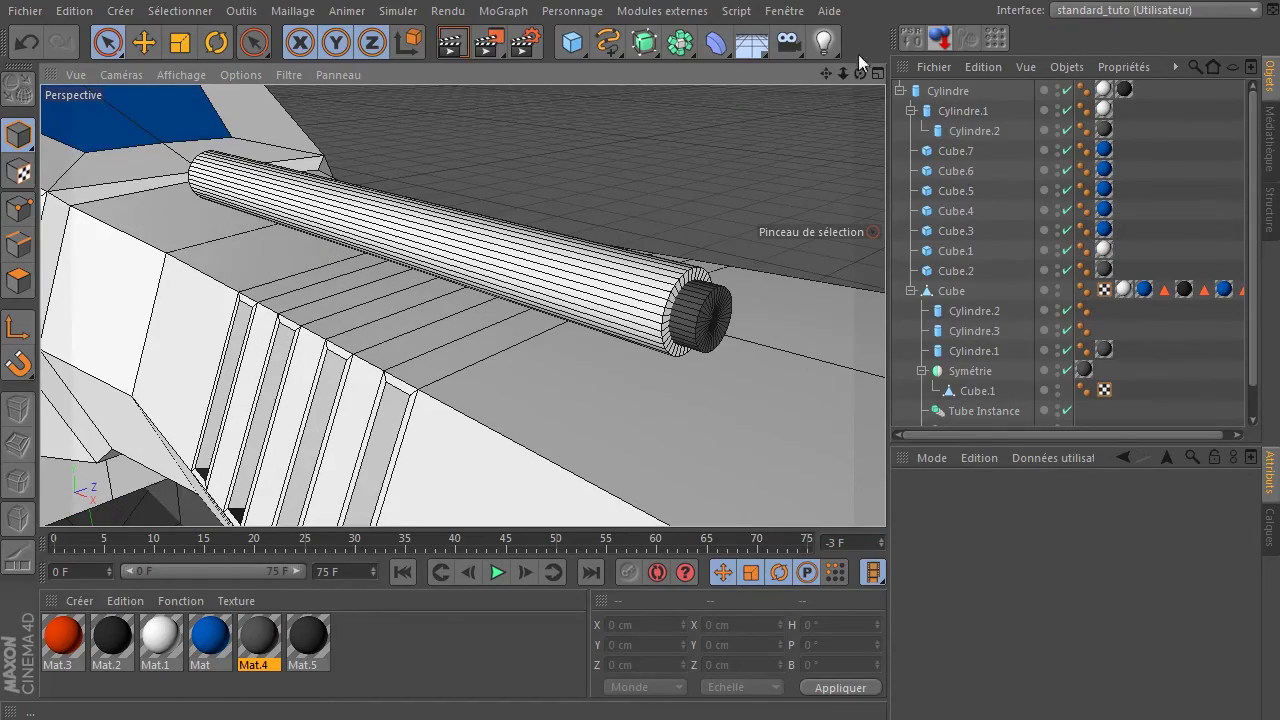
pyautogui.moveTo(860, 73); pyautogui.dragTo(503, 82)
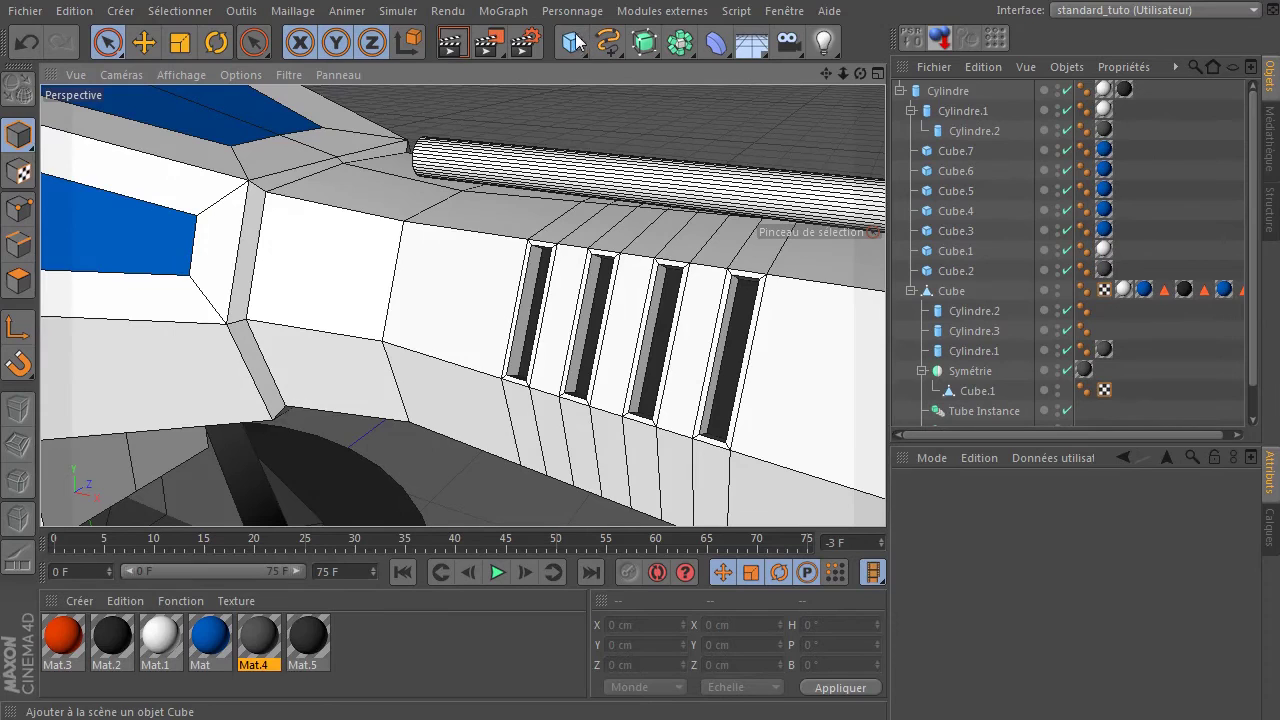
pyautogui.moveTo(843, 73); pyautogui.dragTo(740, 57)
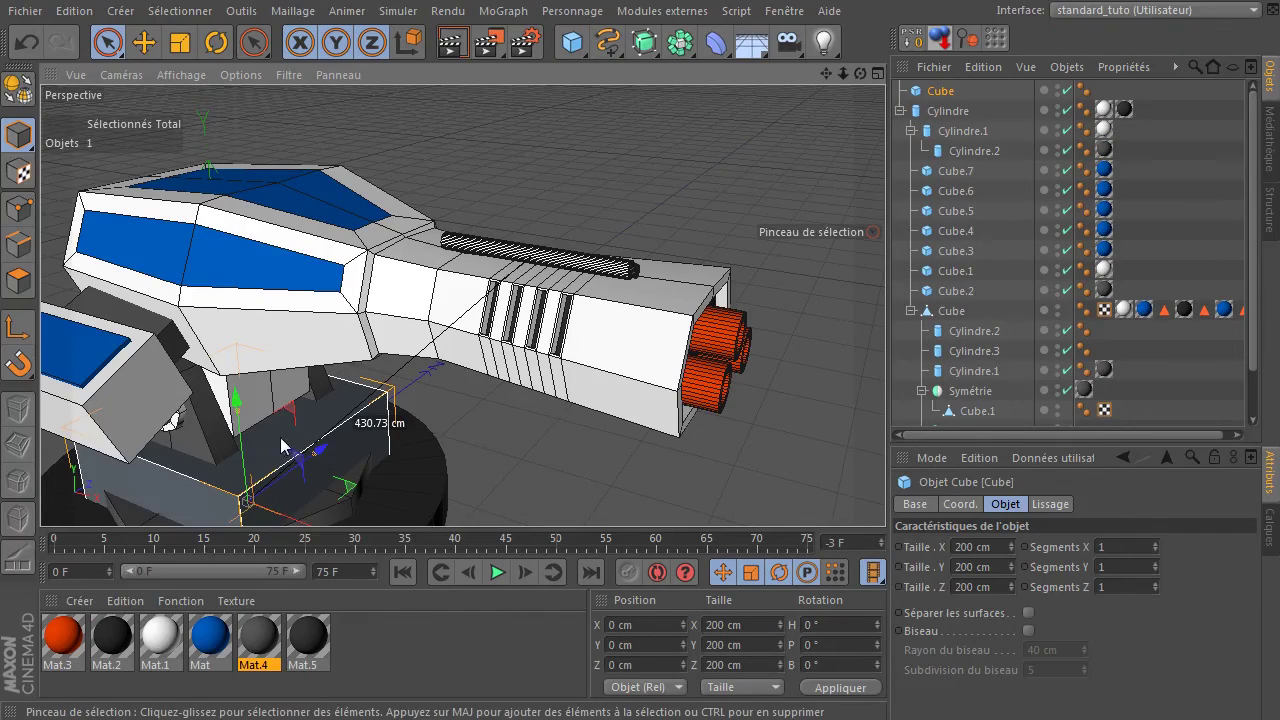
pyautogui.moveTo(241, 415); pyautogui.dragTo(330, 115)
pyautogui.moveTo(289, 266); pyautogui.dragTo(612, 262)
# - Resize the new cube to about 119 x 37 x 58 cm and raise it onto the barrel's top at about Y 298 cm
pyautogui.moveTo(648, 338); pyautogui.dragTo(600, 325)
pyautogui.moveTo(520, 165); pyautogui.dragTo(576, 279)
pyautogui.click(575, 277)
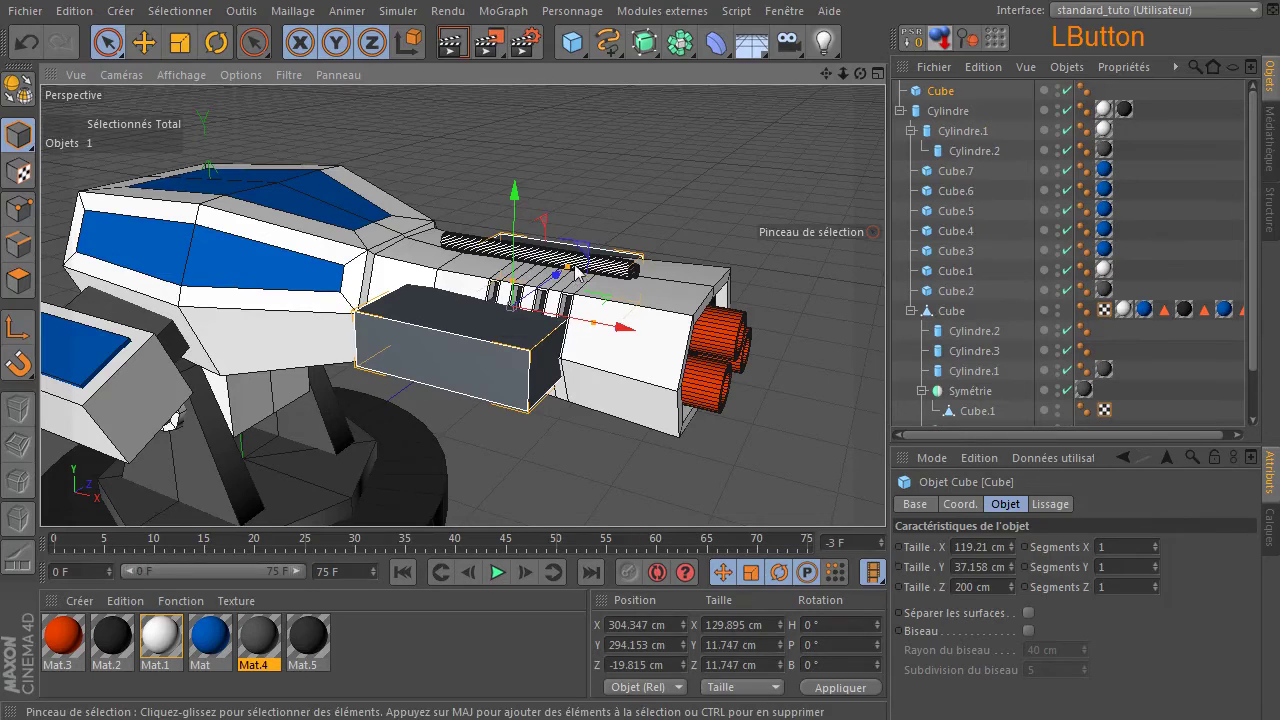
pyautogui.click(527, 303)
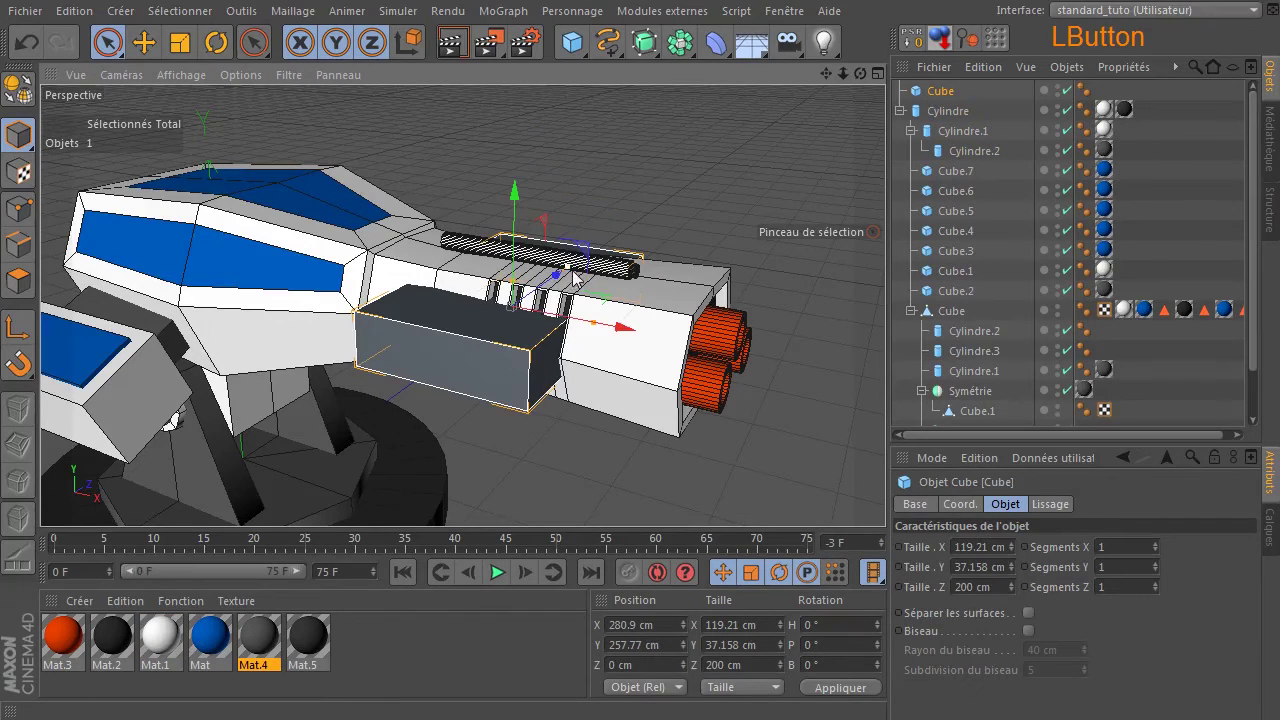
pyautogui.moveTo(568, 270); pyautogui.dragTo(518, 195)
pyautogui.scroll(5, 467, 274)
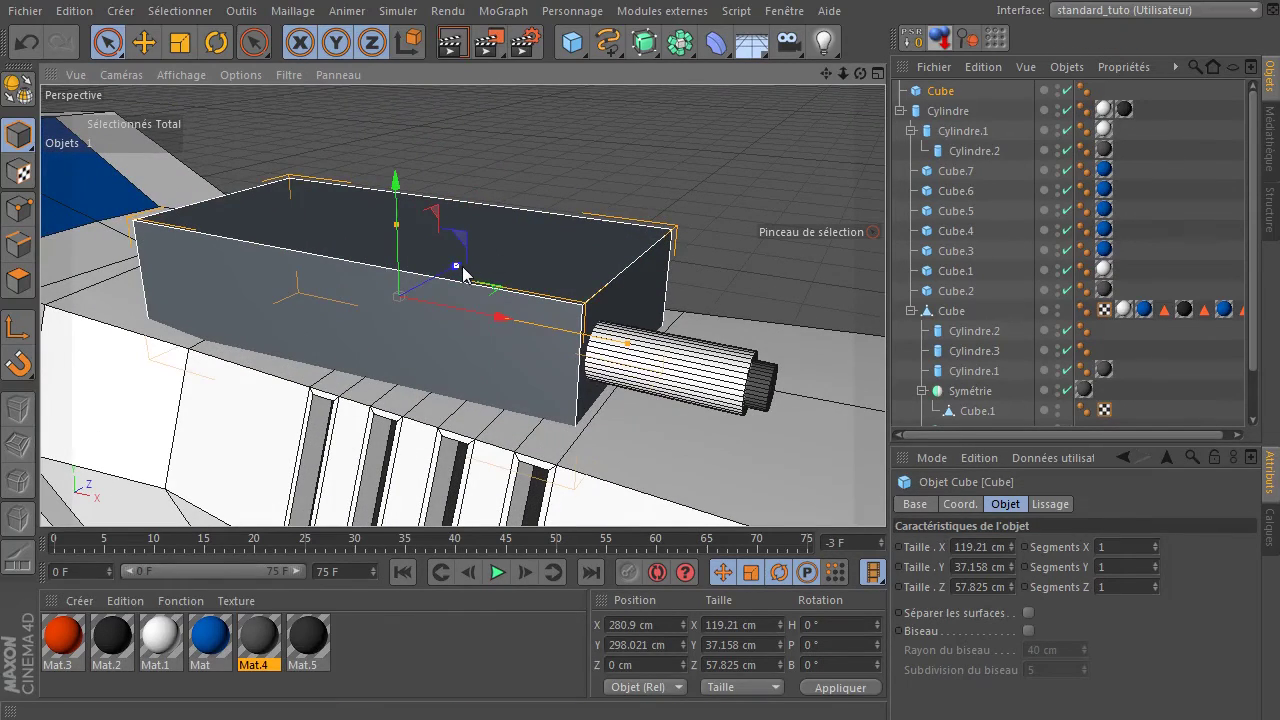
# - Thin the new cube to about 5.6 cm in Z and align it under the tube at about Z -20.7 cm
pyautogui.moveTo(462, 266); pyautogui.dragTo(414, 318)
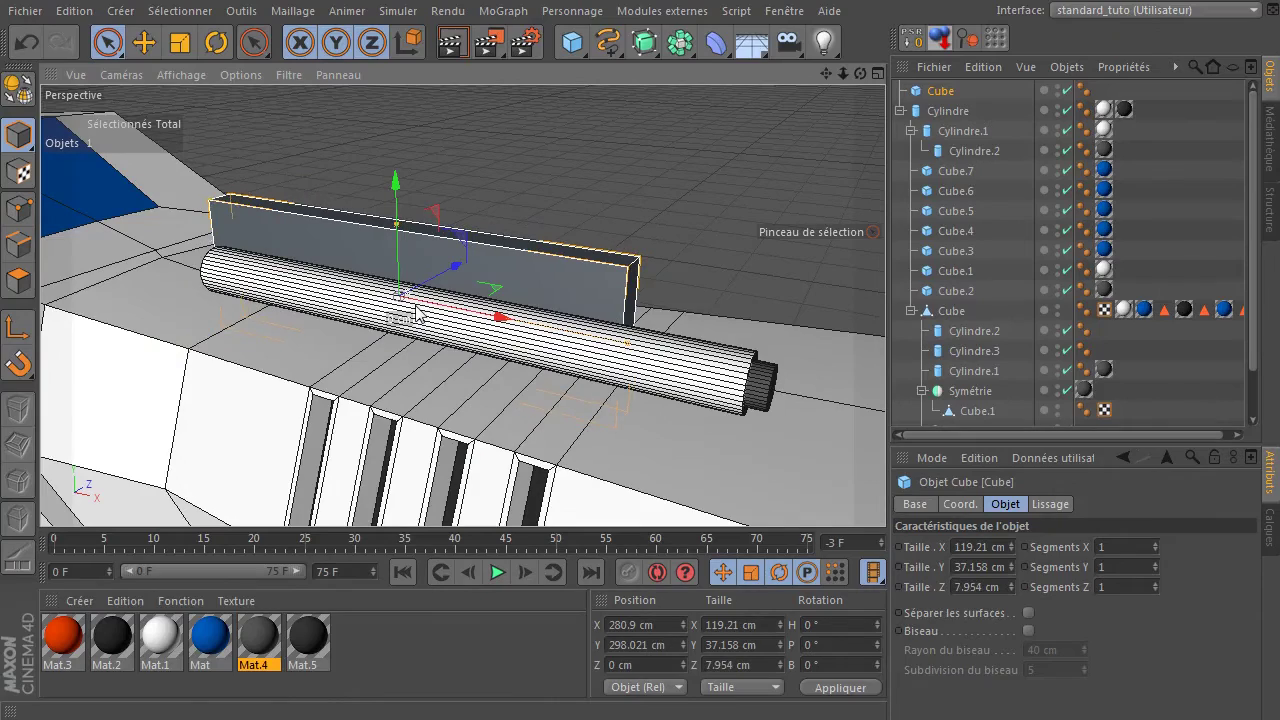
pyautogui.moveTo(441, 276); pyautogui.dragTo(393, 301)
pyautogui.moveTo(860, 74); pyautogui.dragTo(640, 105)
pyautogui.moveTo(441, 318); pyautogui.dragTo(367, 322)
pyautogui.scroll(2, 348, 322)
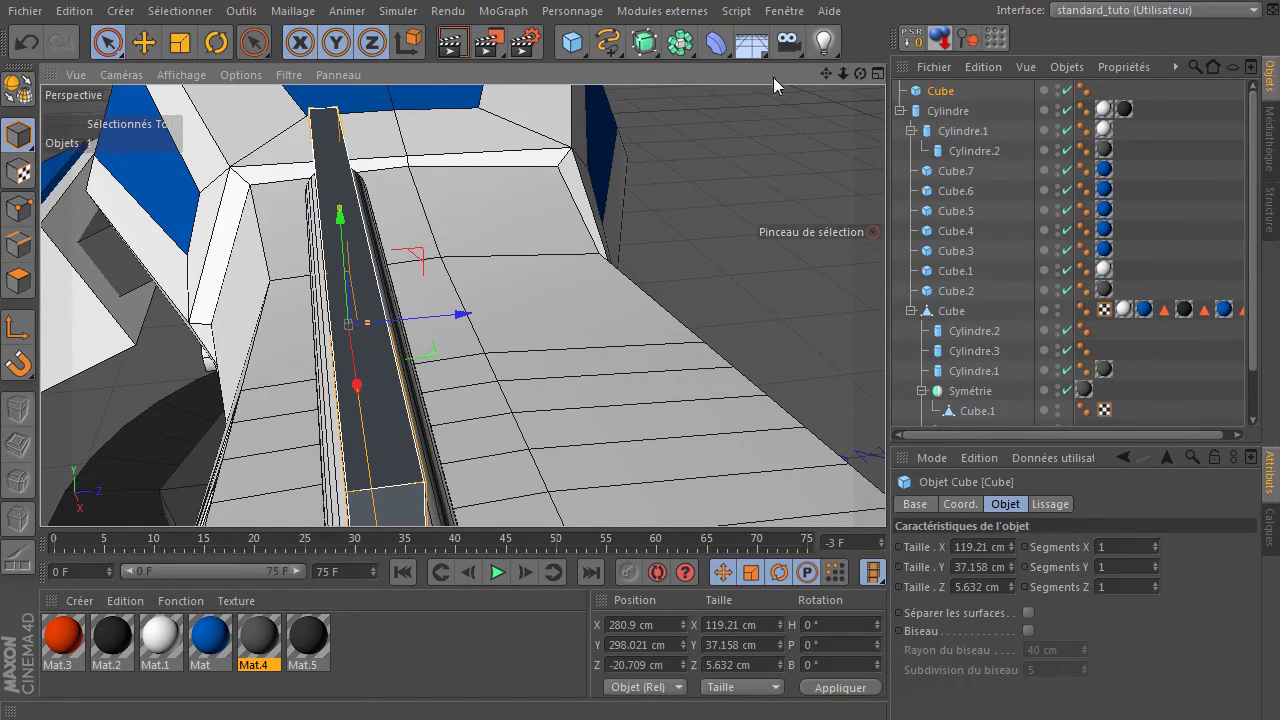
# - Shorten the thin cube to about 66 cm, reduce its height to about 23 cm and lower it to about Y 294 cm
pyautogui.moveTo(860, 79); pyautogui.dragTo(1046, 46)
pyautogui.moveTo(459, 322); pyautogui.dragTo(760, 334)
pyautogui.scroll(-3, 642, 322)
pyautogui.moveTo(843, 338); pyautogui.dragTo(582, 331)
pyautogui.moveTo(465, 238)
pyautogui.mouseDown()
pyautogui.moveTo(461, 212)
pyautogui.moveTo(463, 227)
pyautogui.mouseUp()
# - Duplicate the thin cube forward along the tube and shorten the copy to about 19 cm at about X 345 cm
pyautogui.moveTo(580, 332); pyautogui.dragTo(800, 342)
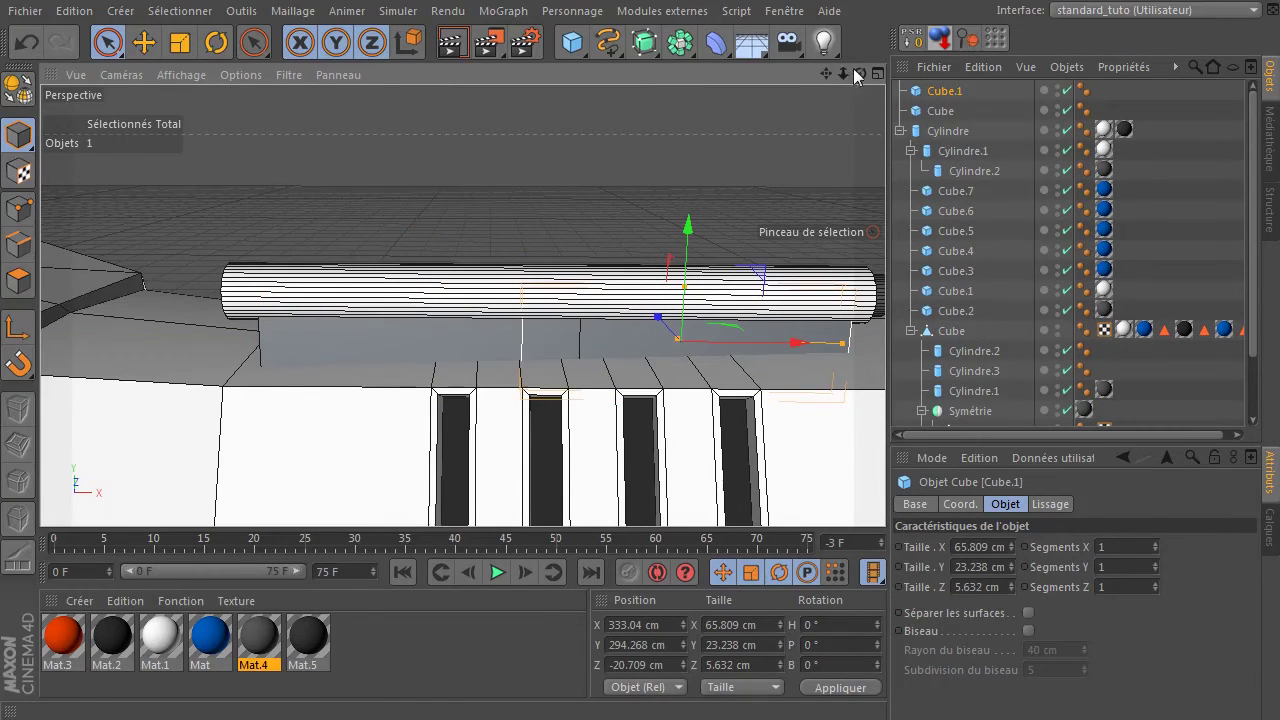
pyautogui.moveTo(822, 74); pyautogui.dragTo(715, 84)
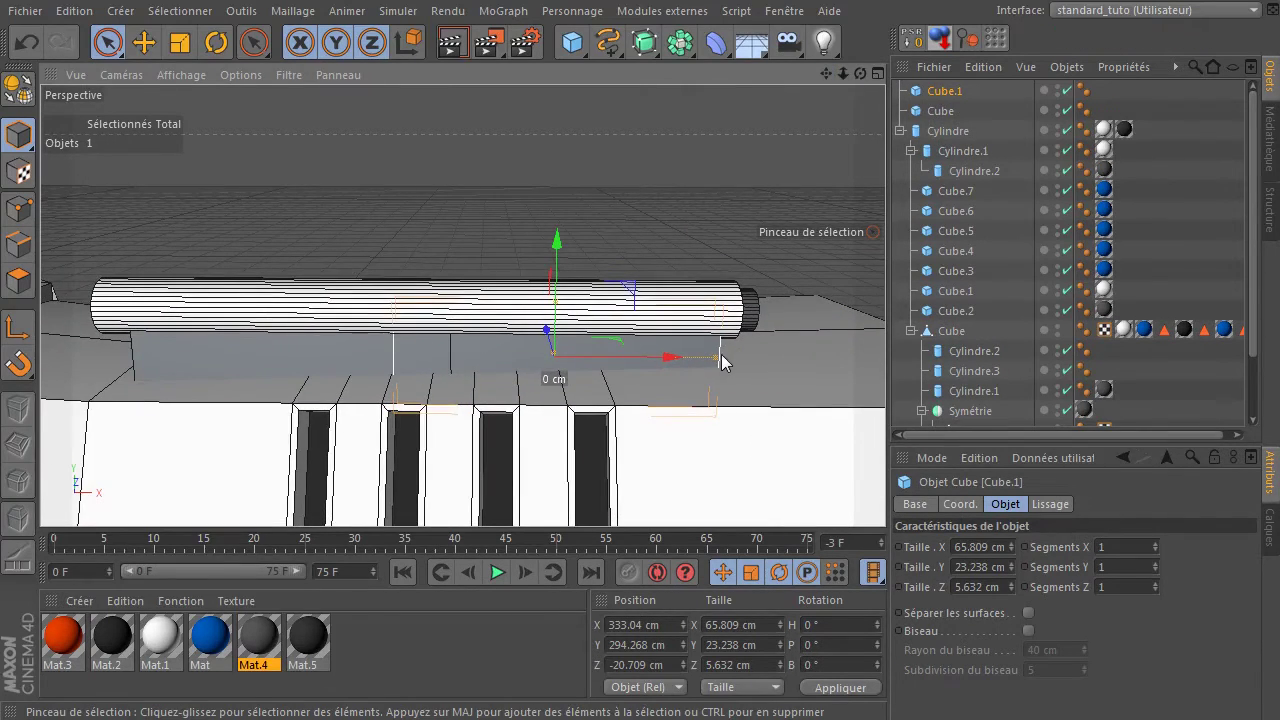
pyautogui.moveTo(700, 374)
pyautogui.mouseDown()
pyautogui.moveTo(543, 374)
pyautogui.moveTo(710, 363)
pyautogui.mouseUp()
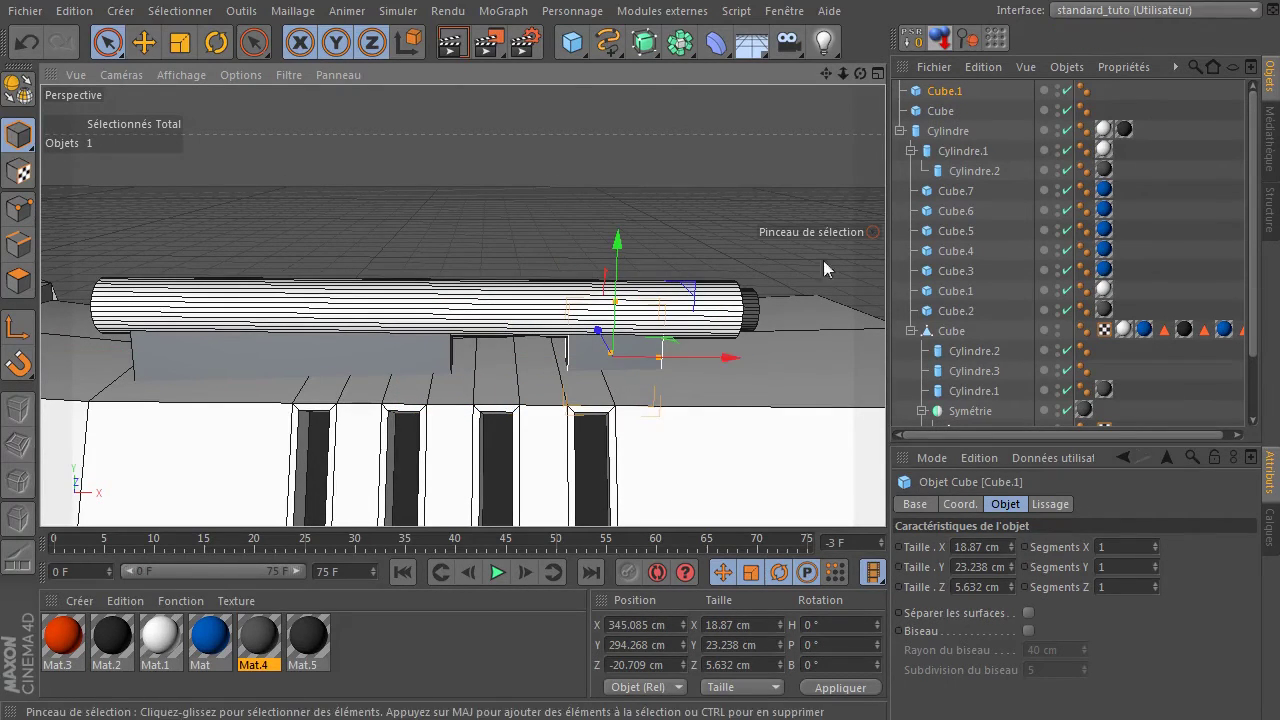
# - Nest both support cubes under Cylindre.2 and clear the selection
pyautogui.keyDown('ctrl'); pyautogui.click(941, 110); pyautogui.keyUp('ctrl')
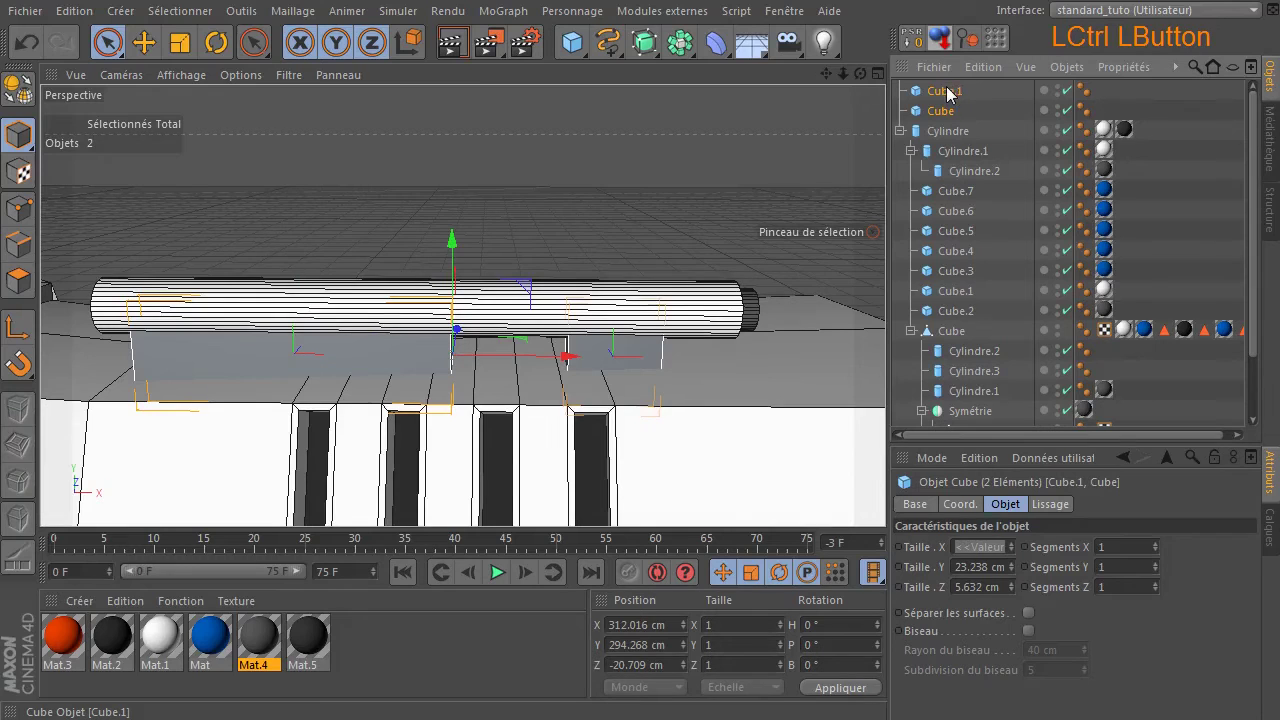
pyautogui.moveTo(993, 176); pyautogui.dragTo(990, 172)
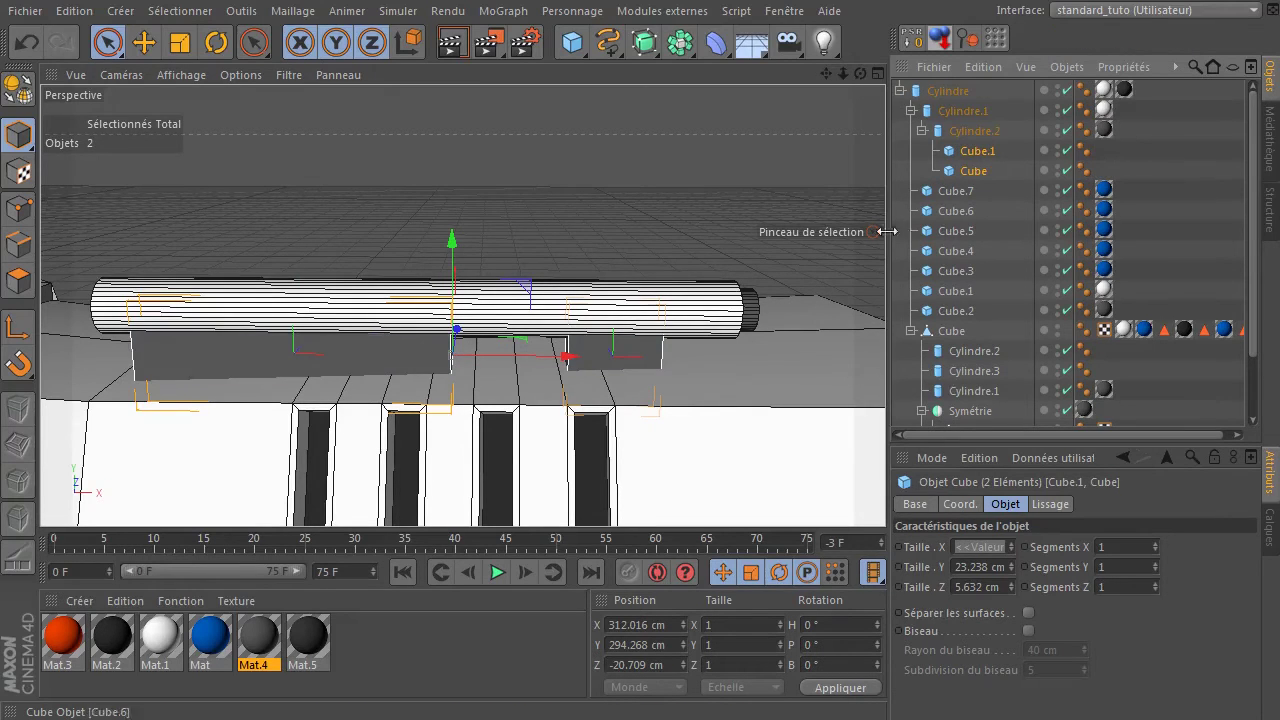
pyautogui.click(662, 190)
pyautogui.scroll(-3, 620, 268)
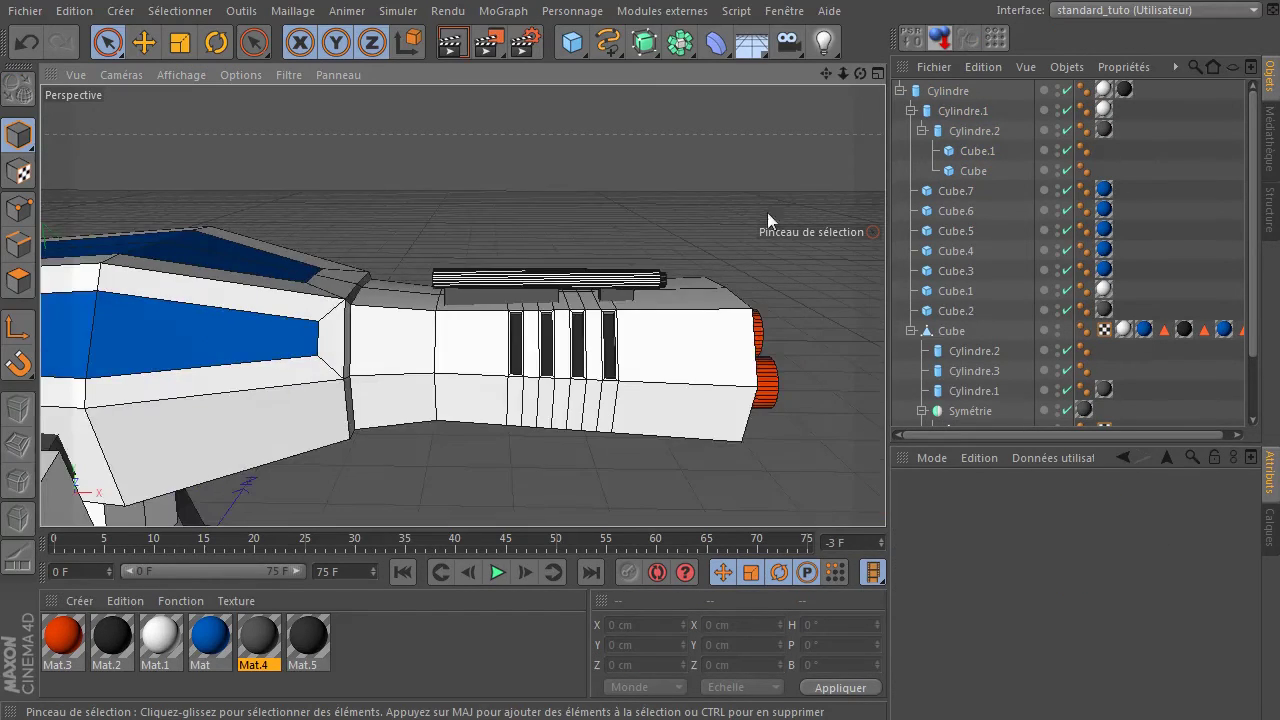
# - Render the turret in the top view to check the tube detail on the barrel
pyautogui.middleClick(735, 182)
pyautogui.middleClick(735, 183)
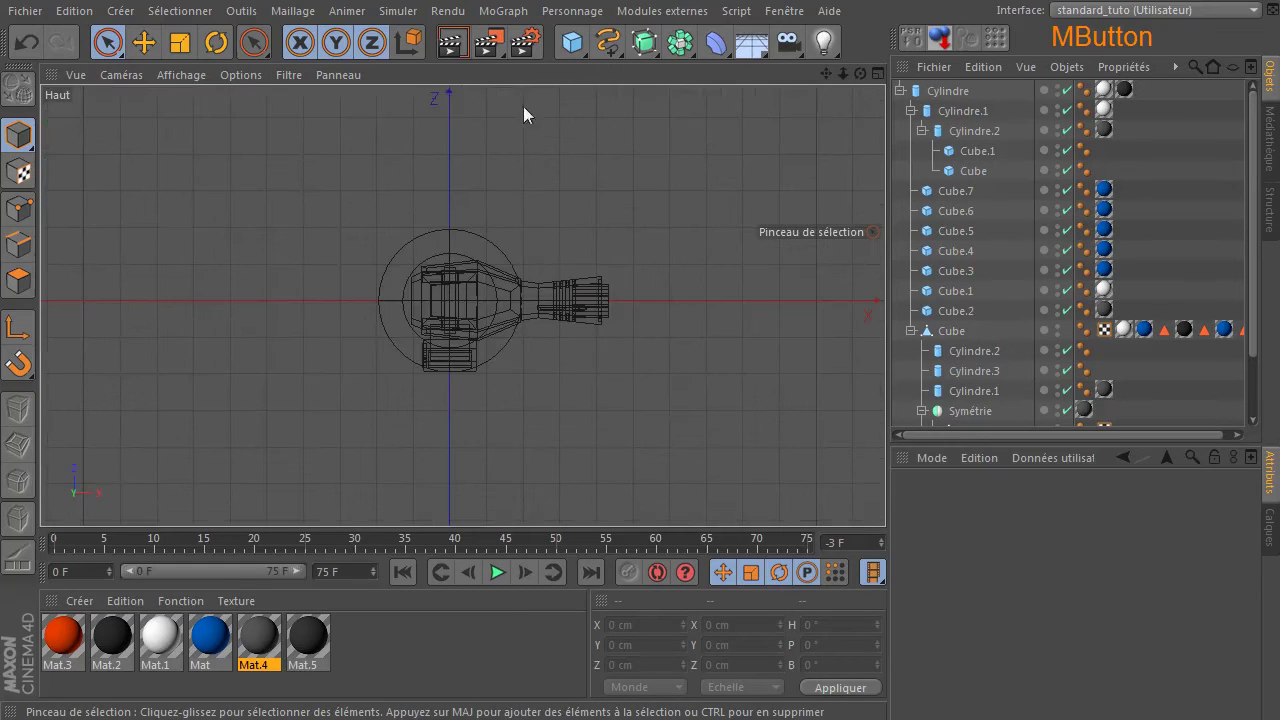
pyautogui.click(452, 42)
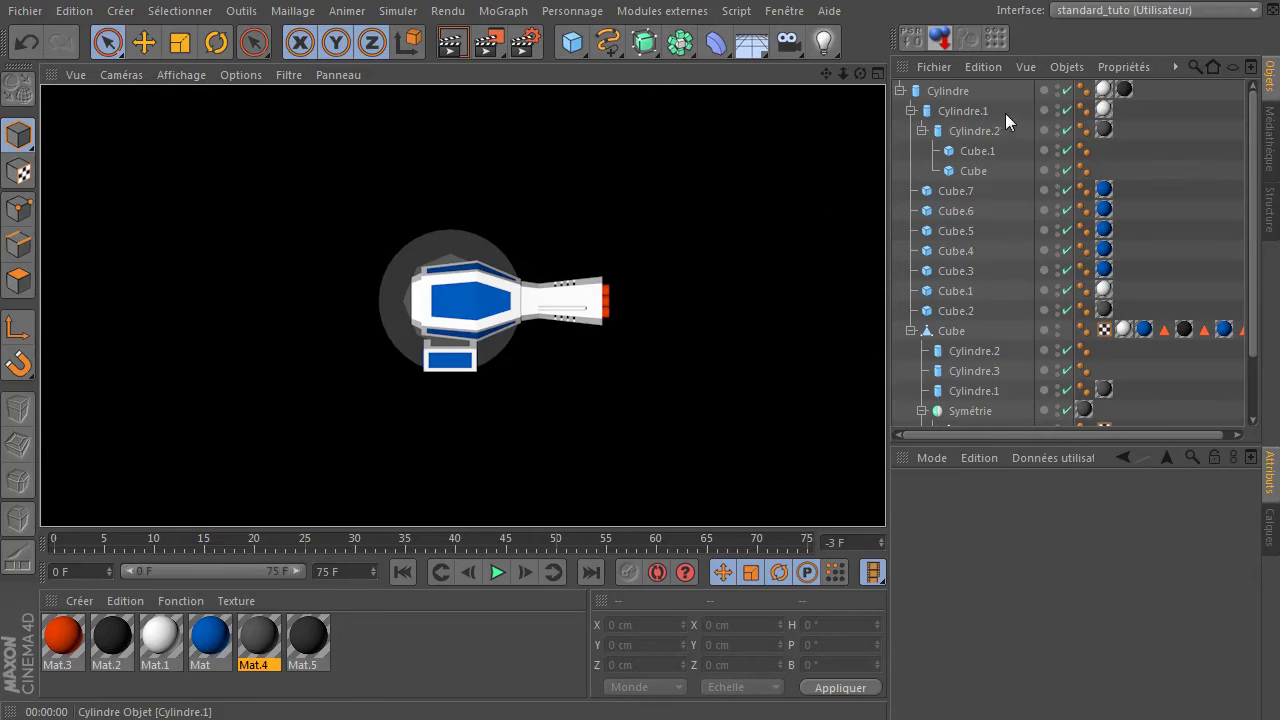
# - Apply Mat.4 to the outer tube Cylindre.1 and Mat.5 to its inner core Cylindre.2, checking each change with a top-view render
pyautogui.click(942, 111)
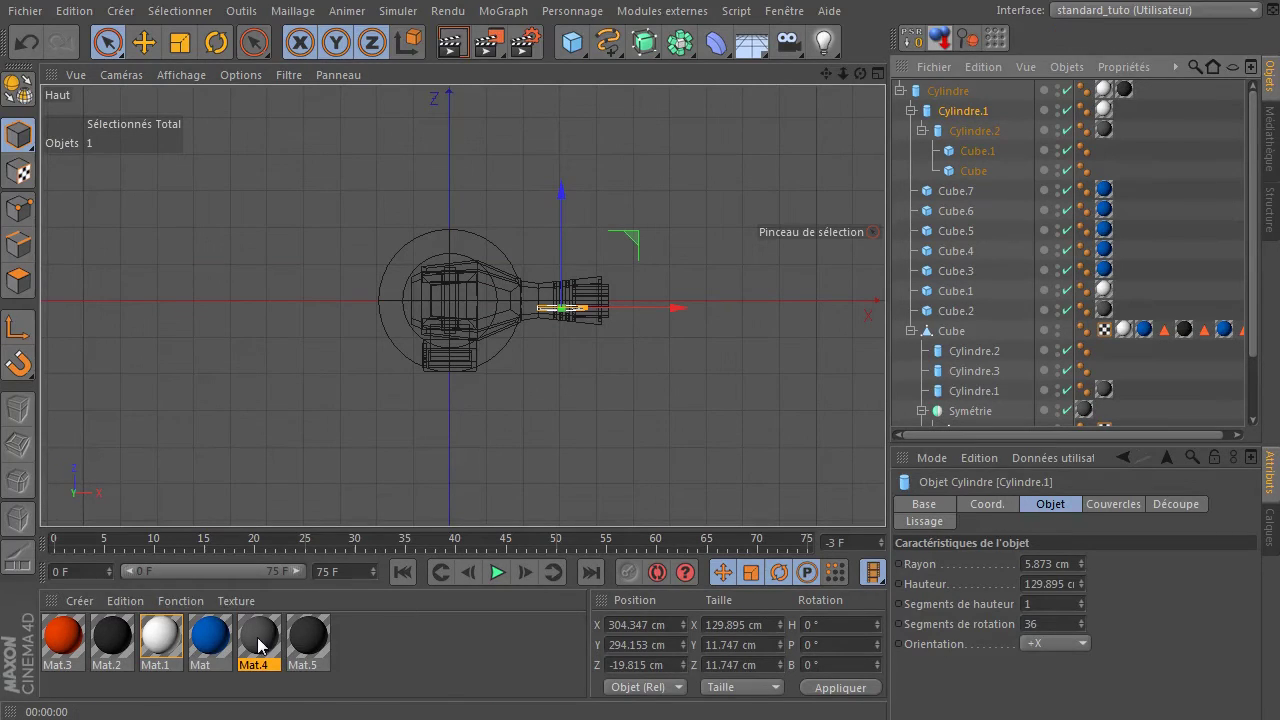
pyautogui.moveTo(160, 636); pyautogui.dragTo(1110, 168)
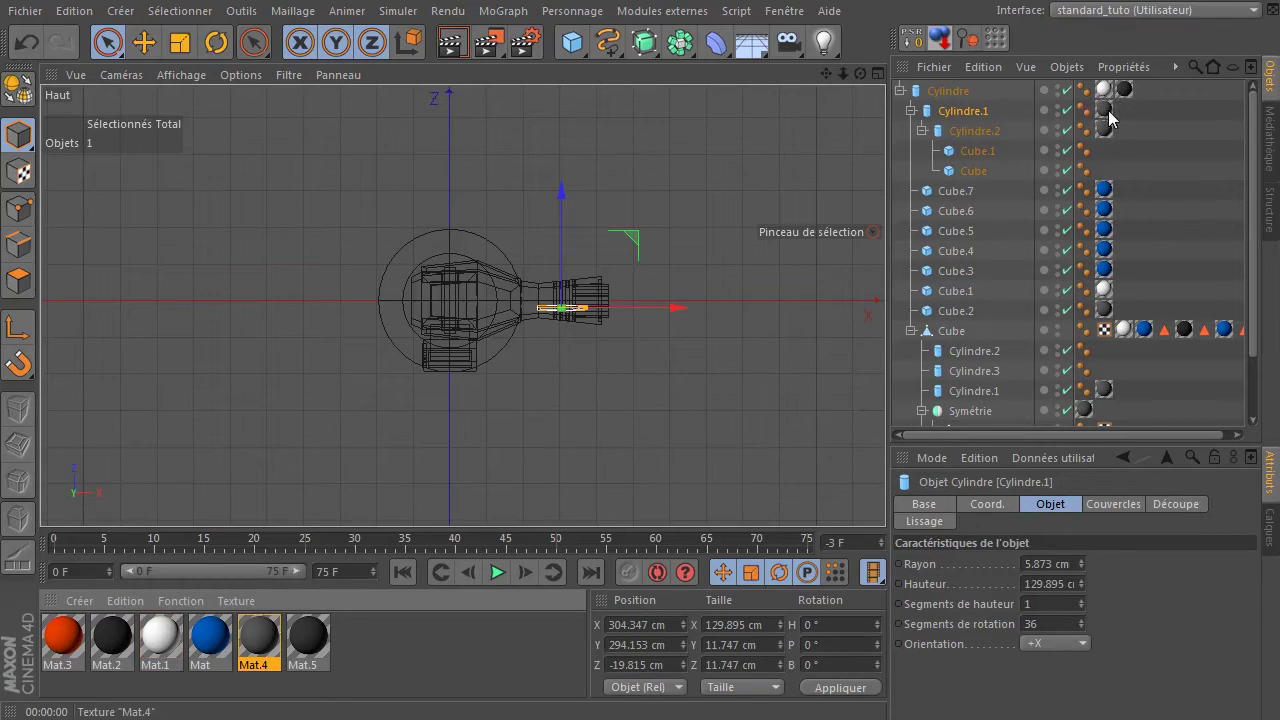
pyautogui.click(452, 42)
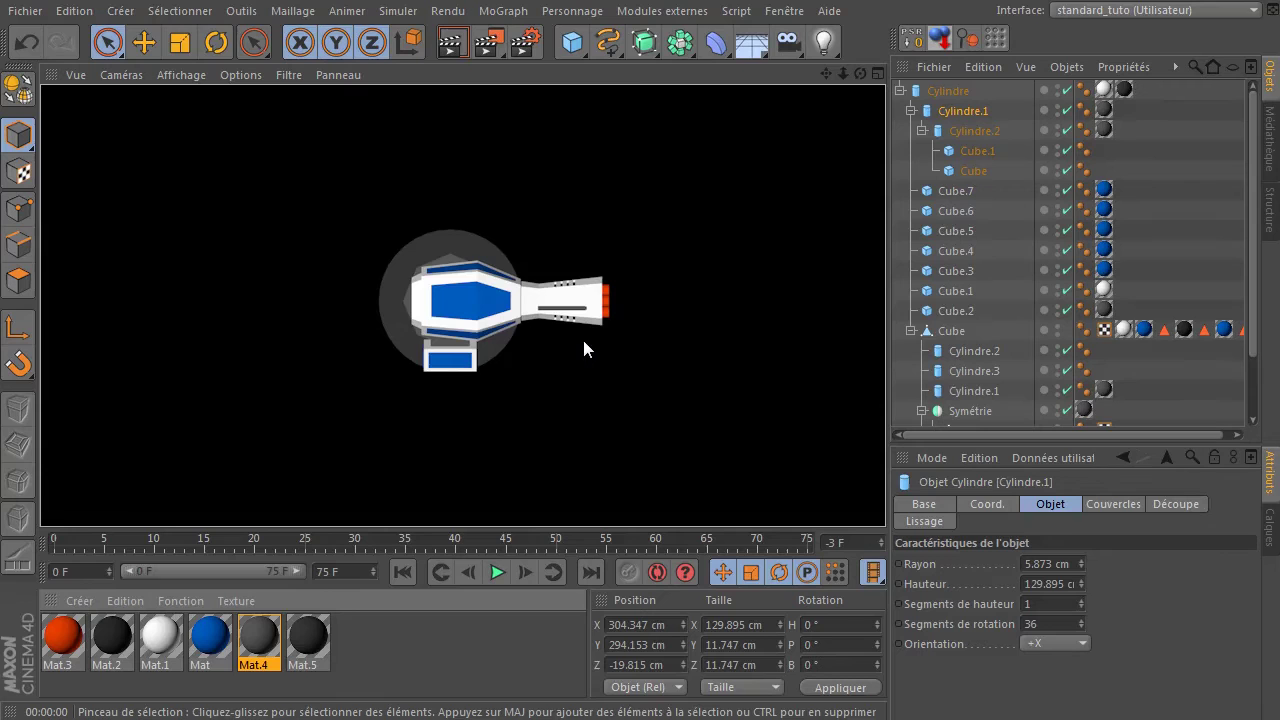
pyautogui.keyDown('ctrl'); pyautogui.scroll(4, 580, 332); pyautogui.keyUp('ctrl')
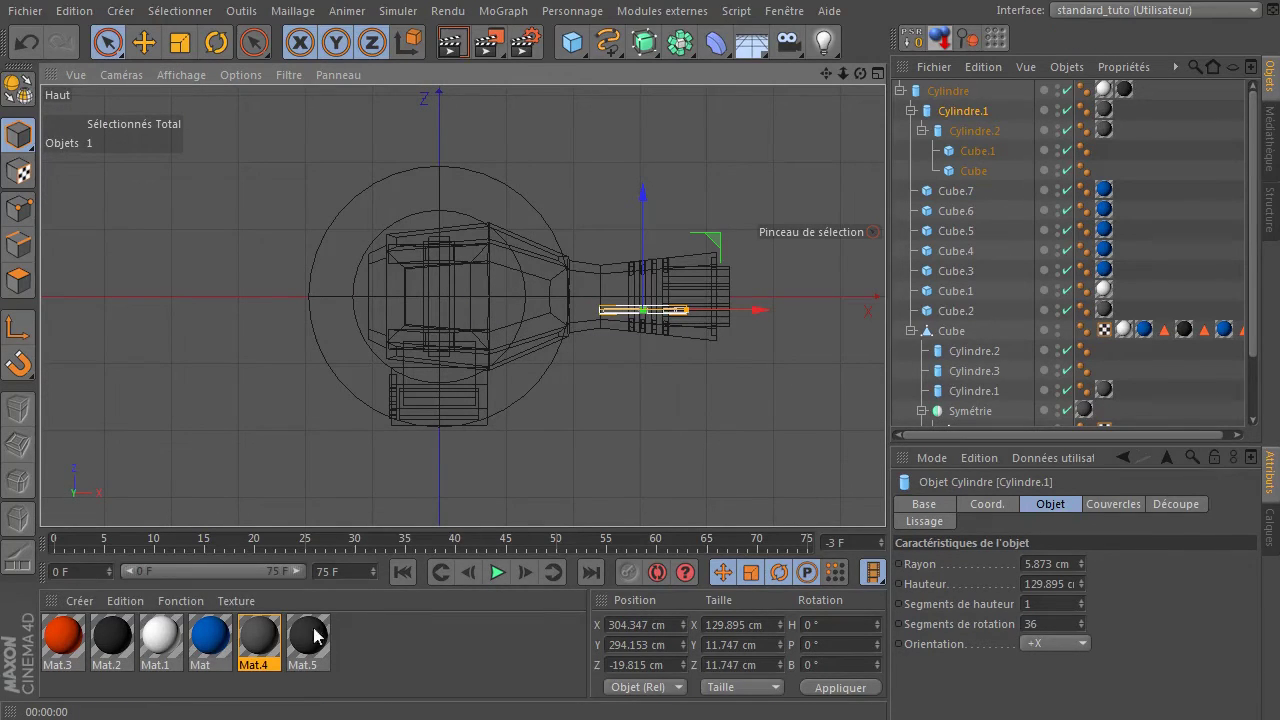
pyautogui.moveTo(314, 636); pyautogui.dragTo(930, 288)
pyautogui.moveTo(1110, 133); pyautogui.dragTo(1108, 131)
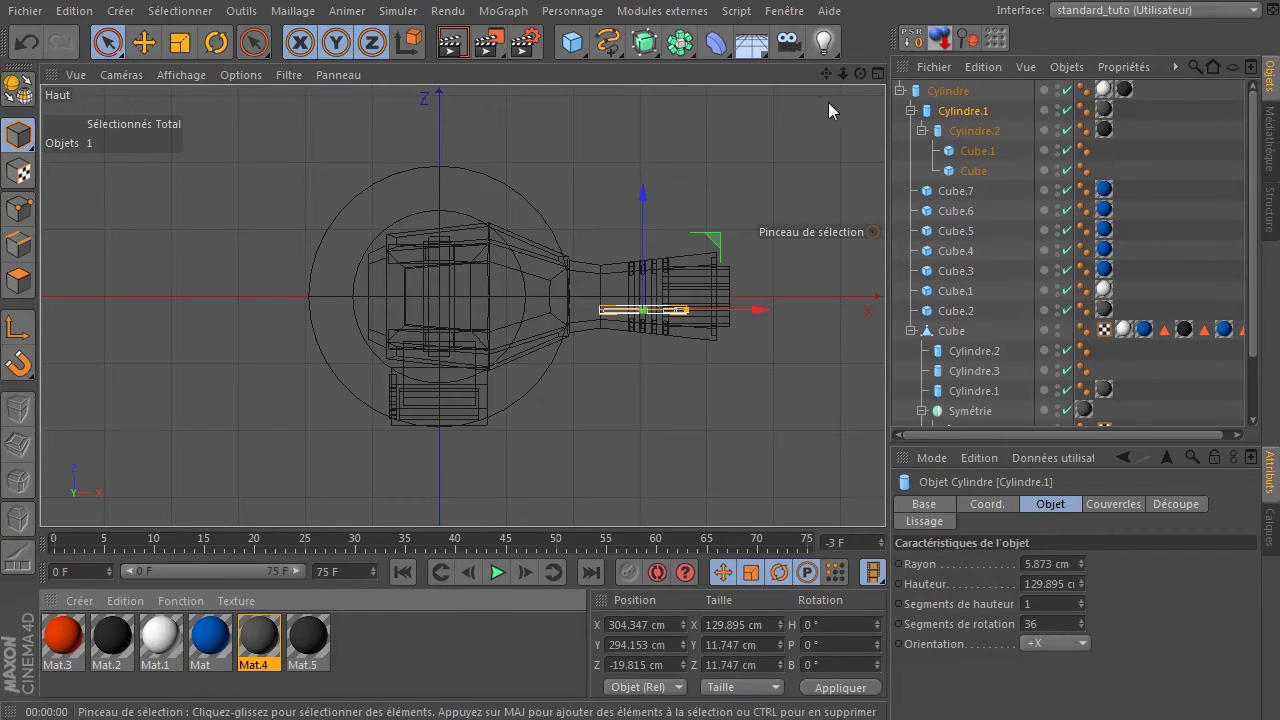
pyautogui.click(455, 43)
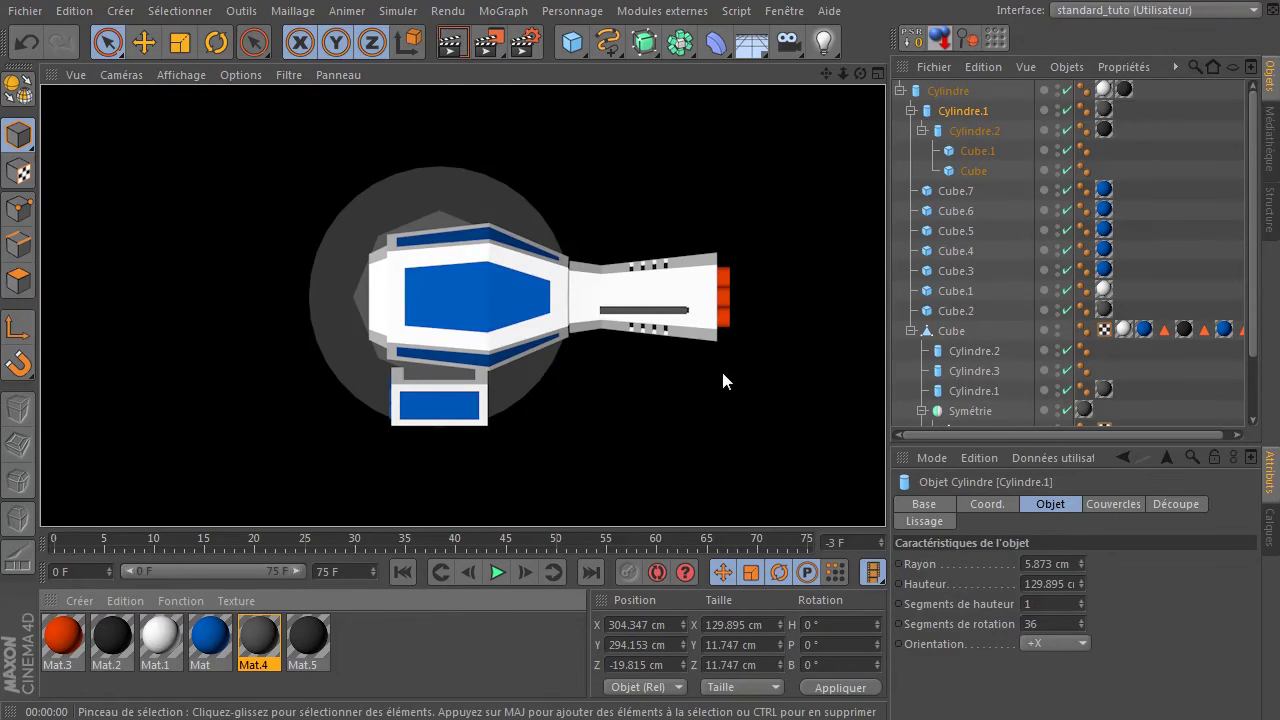
# - Move the tube assembly to about X 324 cm and Z 4 cm, checking its placement with top-view renders
pyautogui.click(976, 112)
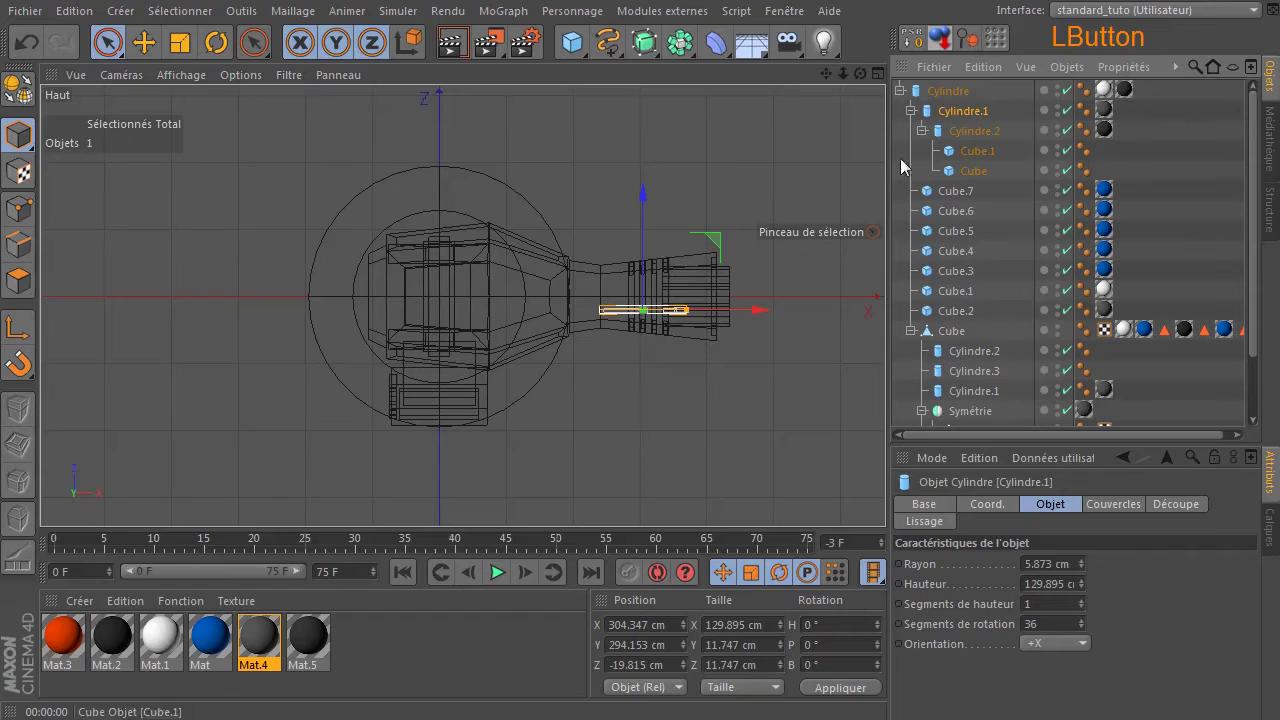
pyautogui.moveTo(641, 196); pyautogui.dragTo(669, 188)
pyautogui.click(455, 43)
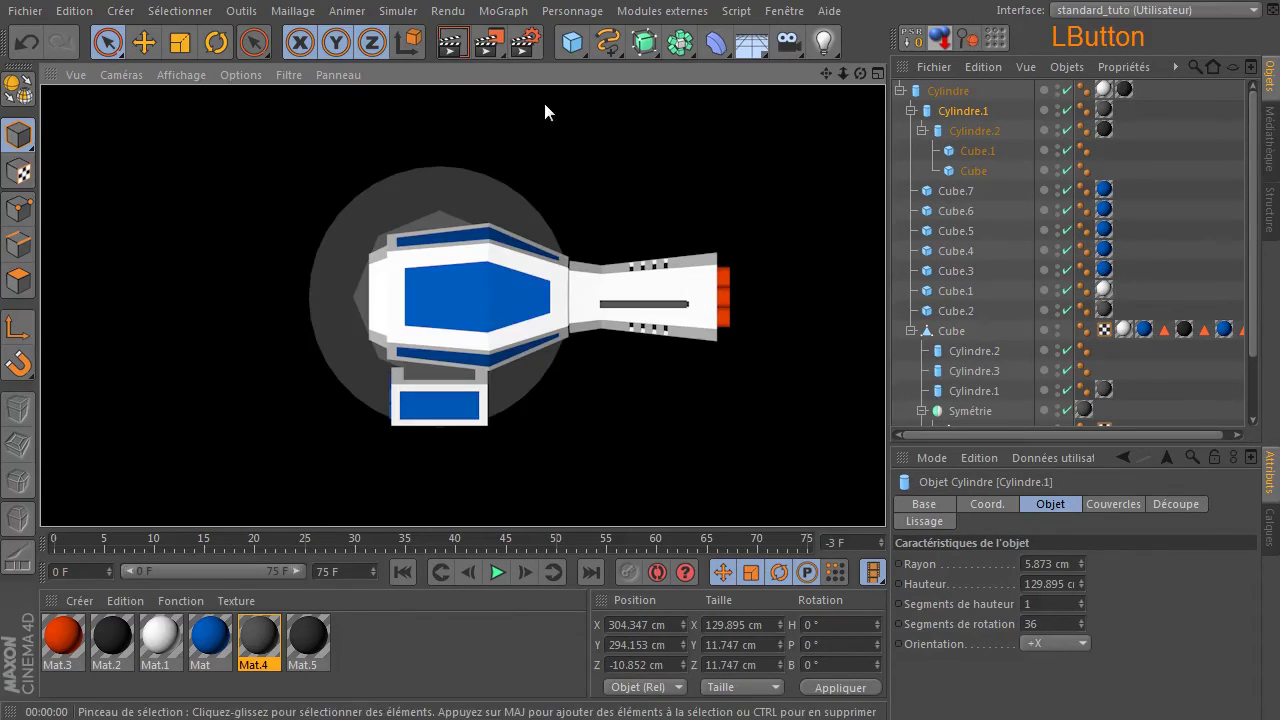
pyautogui.click(990, 112)
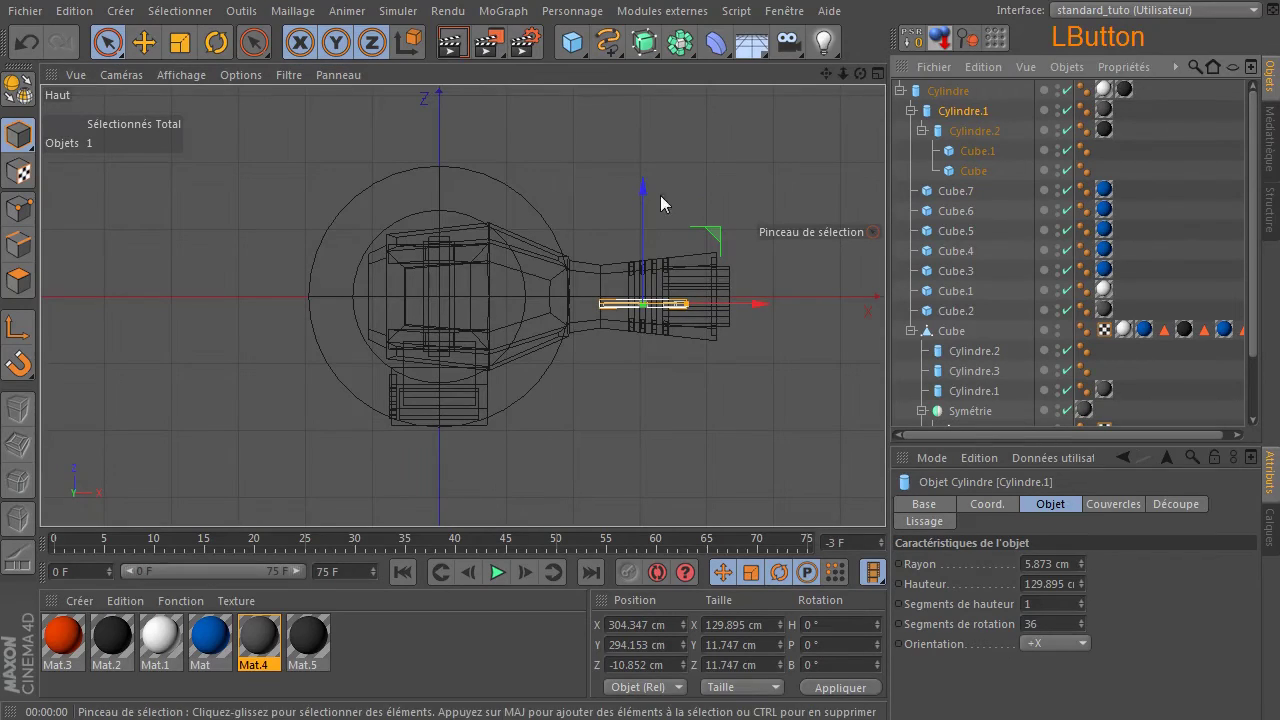
pyautogui.moveTo(643, 193); pyautogui.dragTo(660, 184)
pyautogui.moveTo(745, 296); pyautogui.dragTo(758, 295)
pyautogui.click(455, 43)
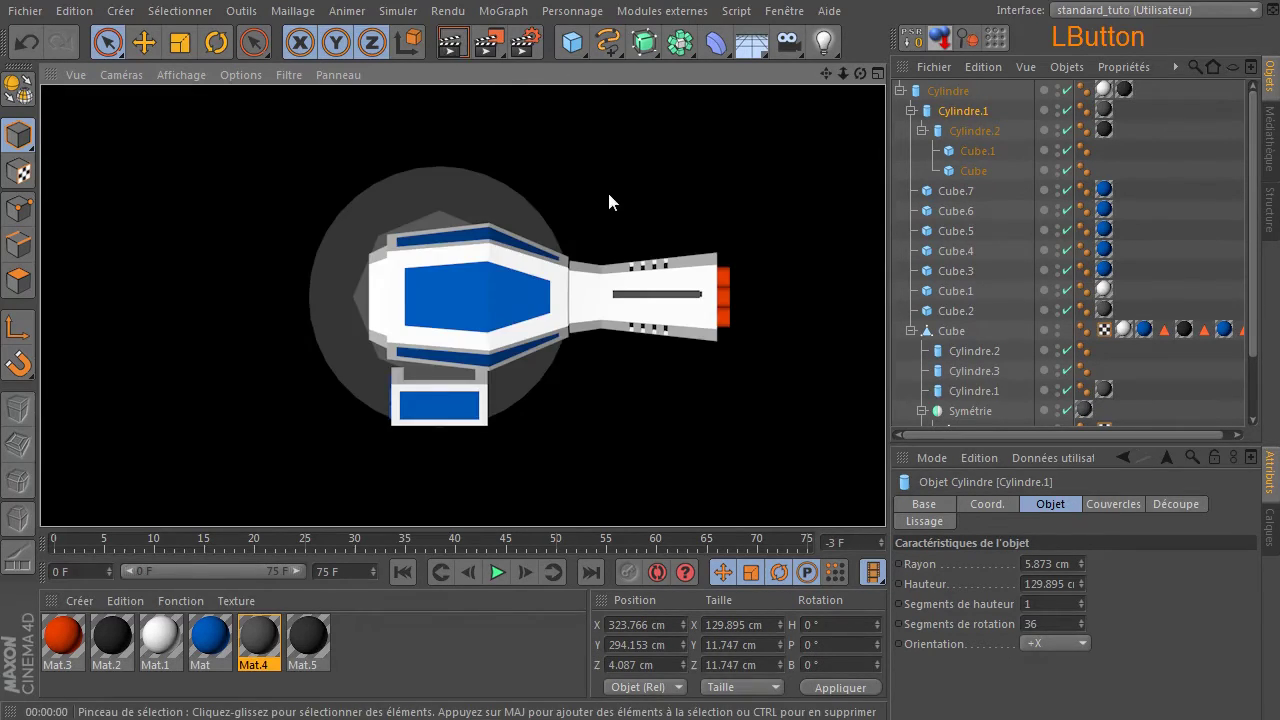
# - Delete the tube Cylindre.1 with everything nested in it and return to the perspective view
pyautogui.click(960, 112)
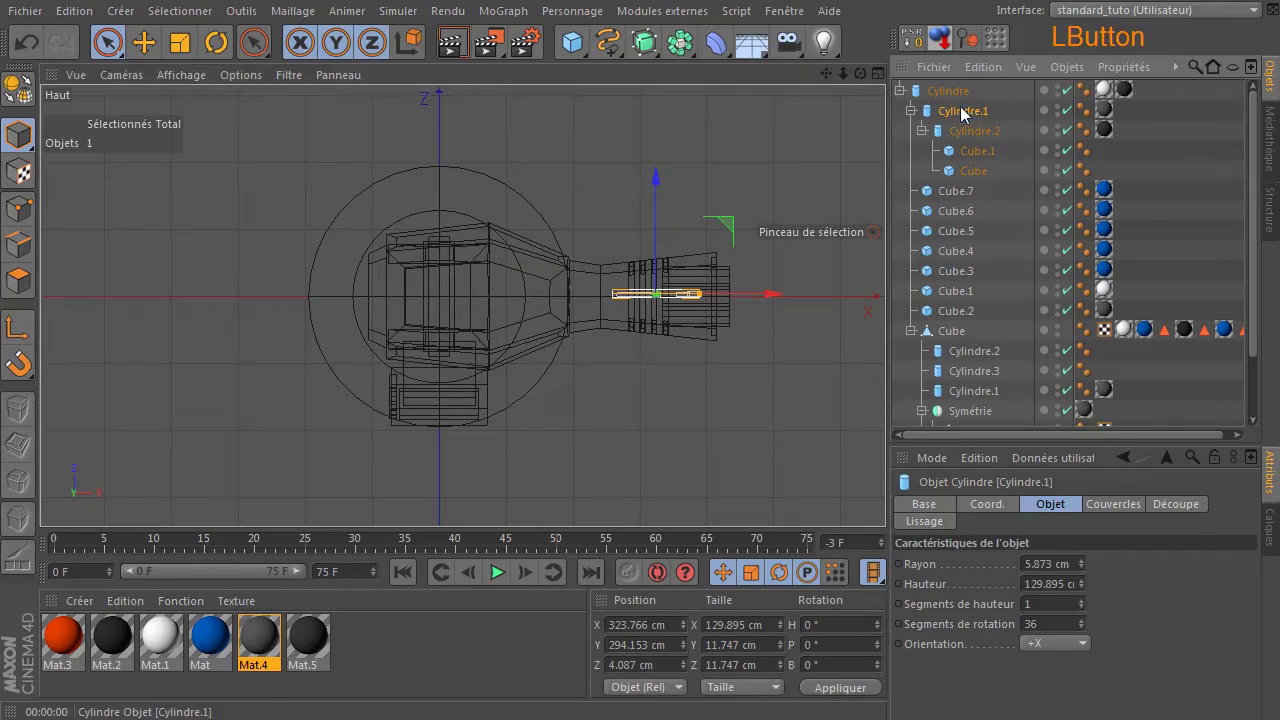
pyautogui.press('Delete')
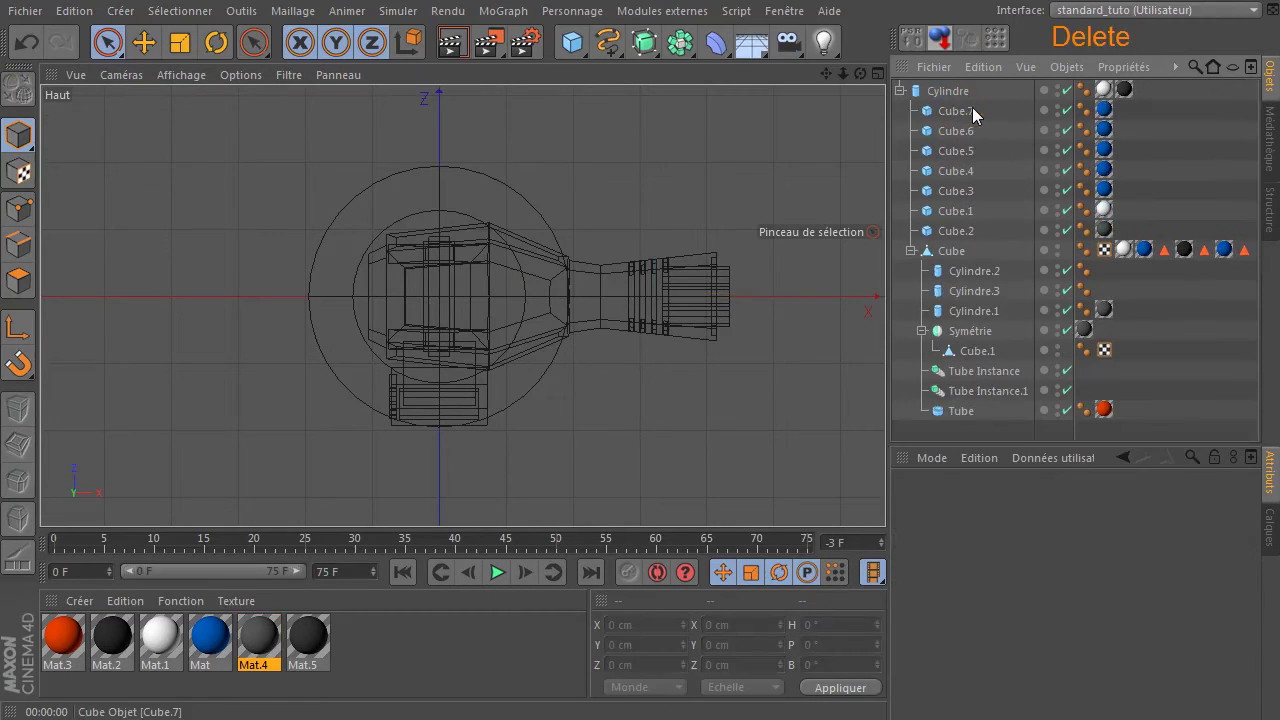
pyautogui.middleClick(716, 168)
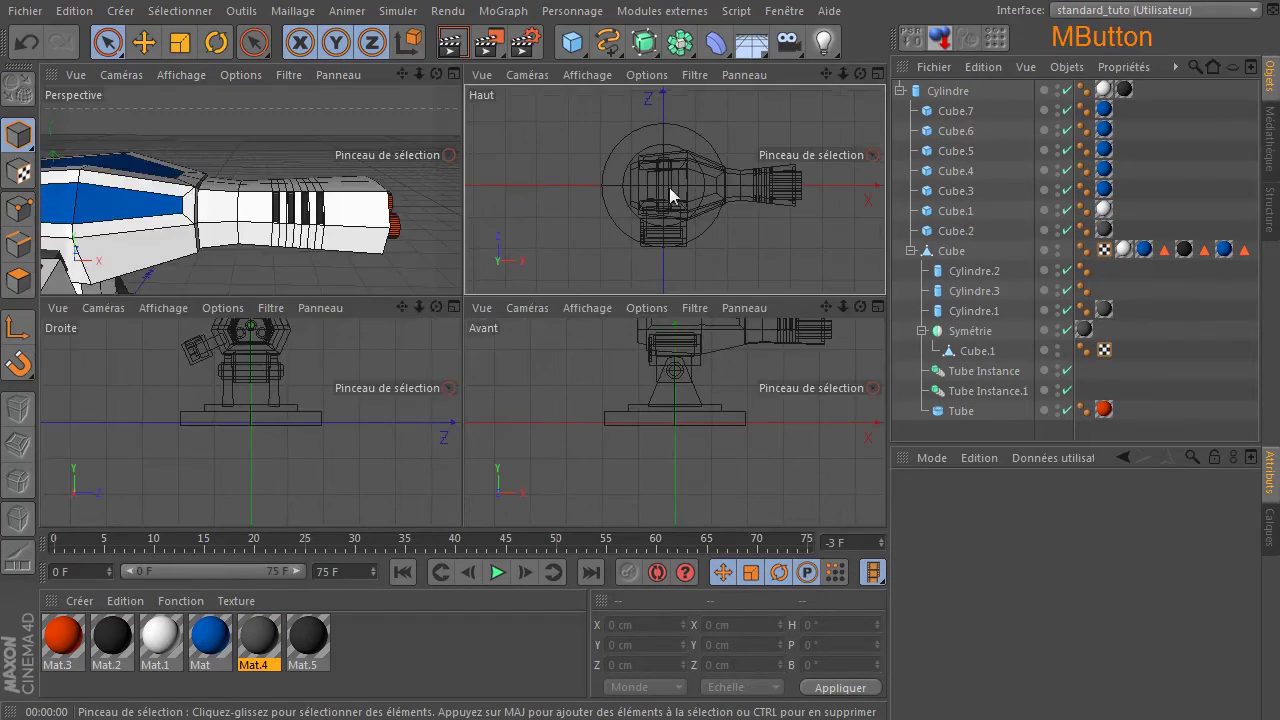
pyautogui.middleClick(335, 220)
# - Add a cube, place it on the barrel at about X 315 cm, Y 274 cm and scale it uniformly to about 42.6 cm
pyautogui.moveTo(856, 69); pyautogui.dragTo(856, 70)
pyautogui.scroll(-3, 640, 485)
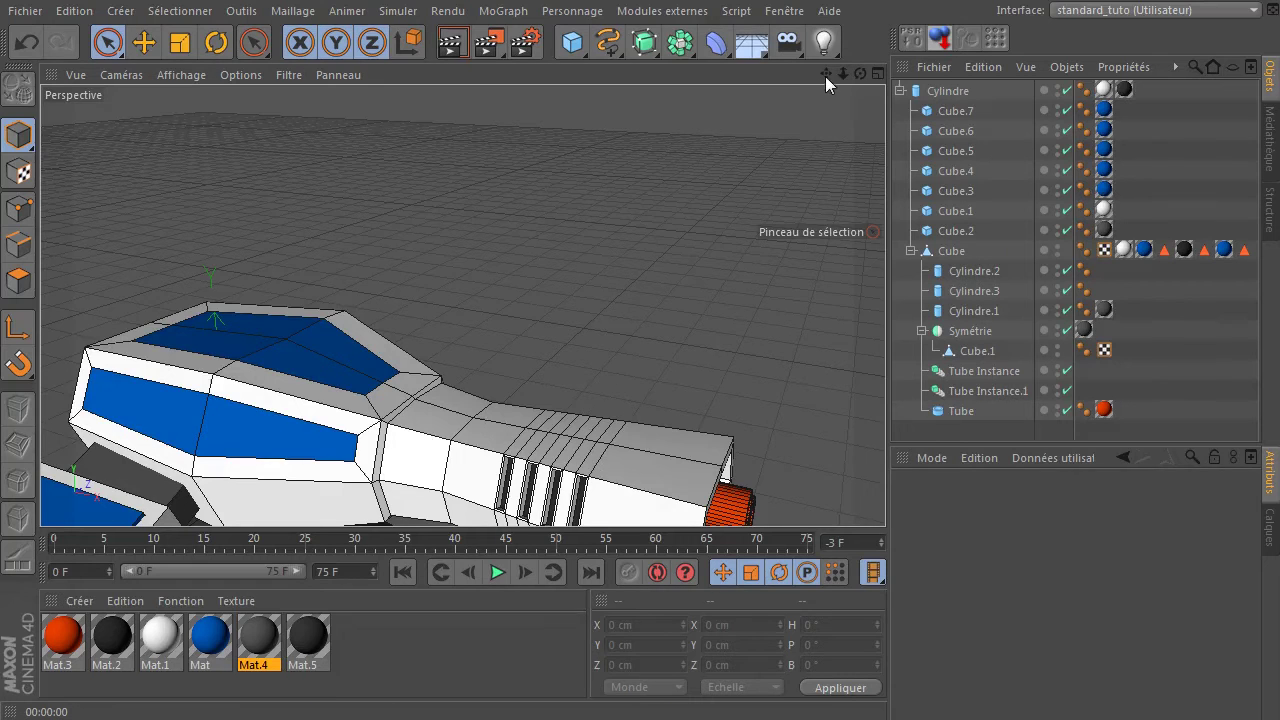
pyautogui.moveTo(825, 76); pyautogui.dragTo(825, 76)
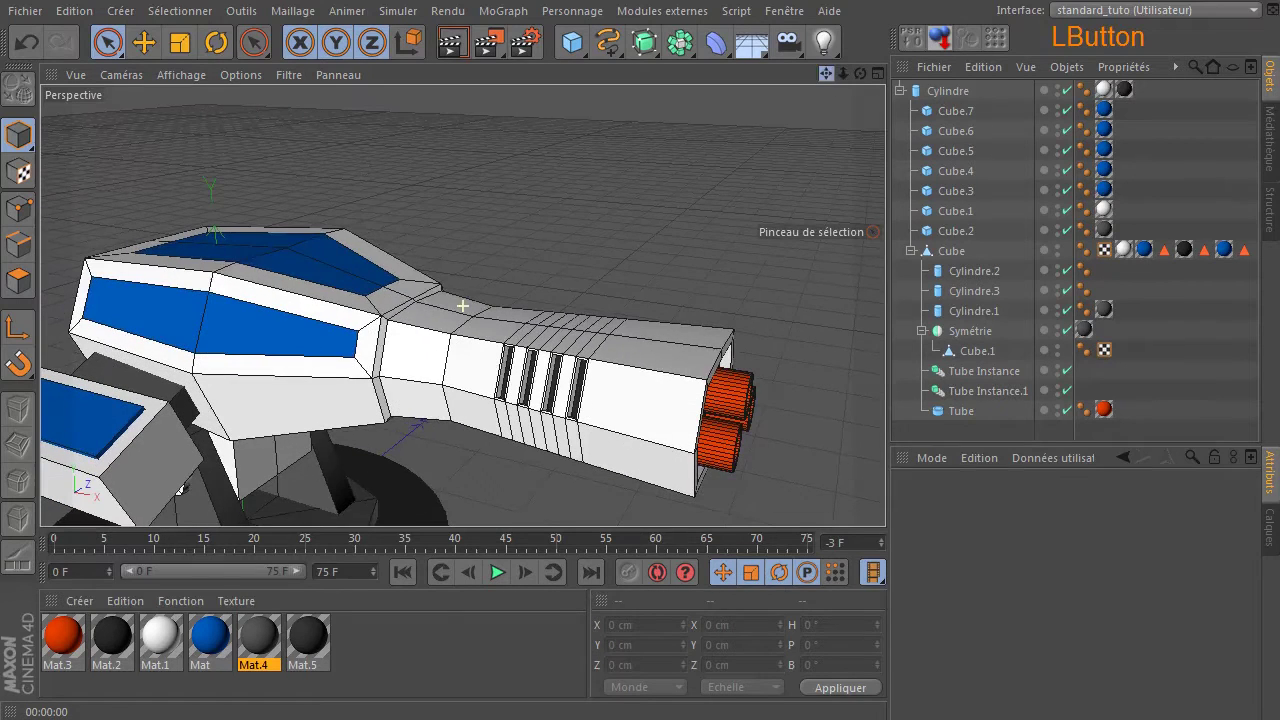
pyautogui.click(576, 44)
pyautogui.moveTo(245, 462); pyautogui.dragTo(686, 291)
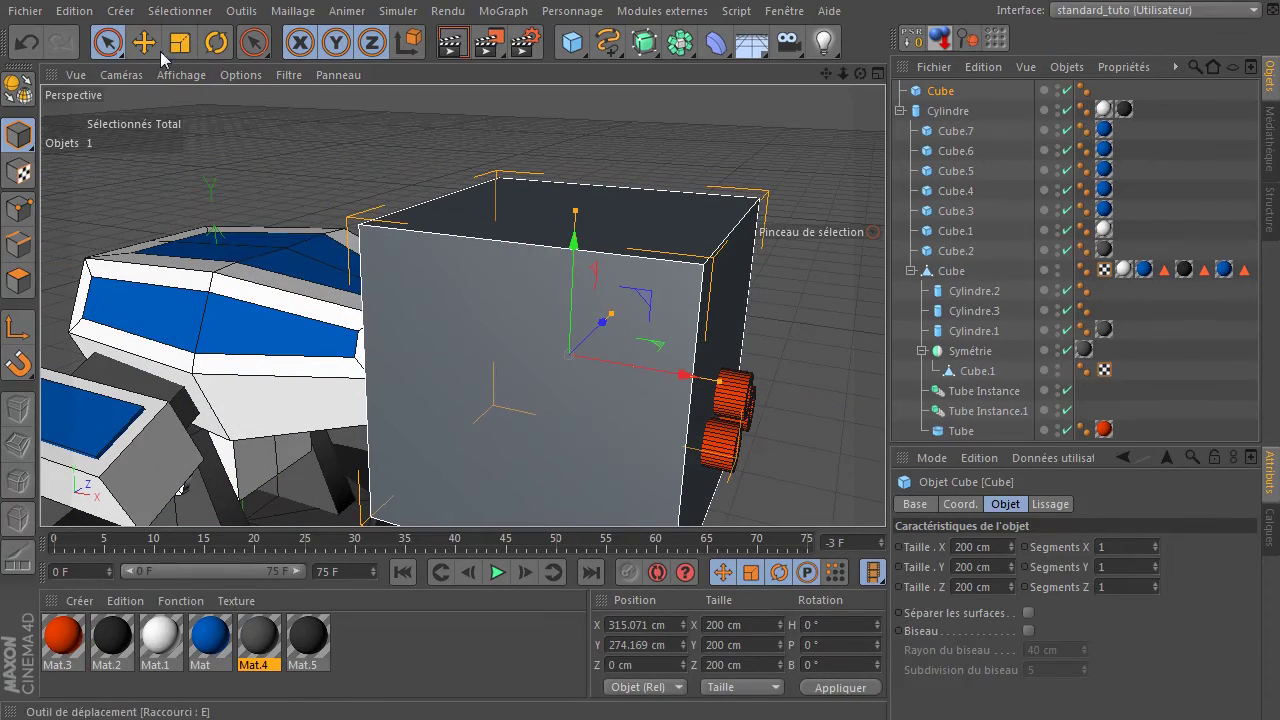
pyautogui.click(180, 43)
pyautogui.moveTo(437, 138); pyautogui.dragTo(110, 162)
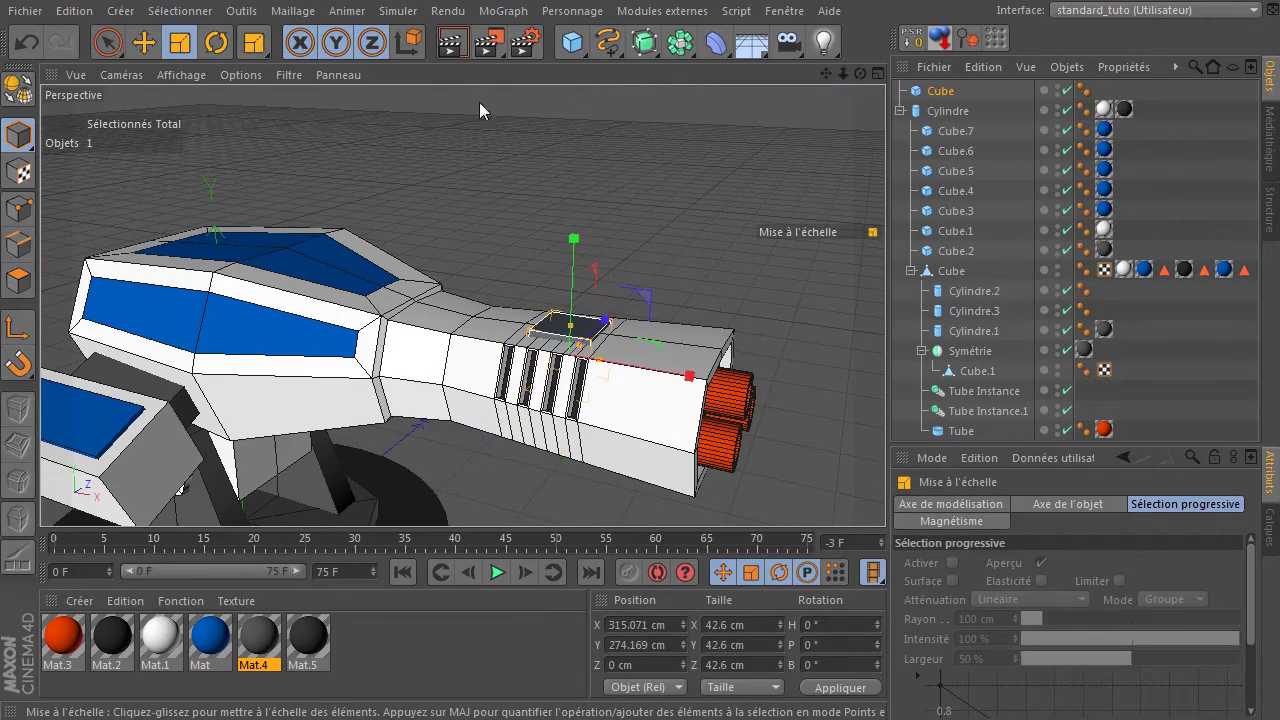
# - Narrow the cube to about 24.8 cm in Z and position it beside the barrel's centre line at about X 279 cm, Z -16.8 cm
pyautogui.click(107, 43)
pyautogui.scroll(5, 800, 400)
pyautogui.moveTo(426, 295); pyautogui.dragTo(438, 267)
pyautogui.scroll(3, 428, 292)
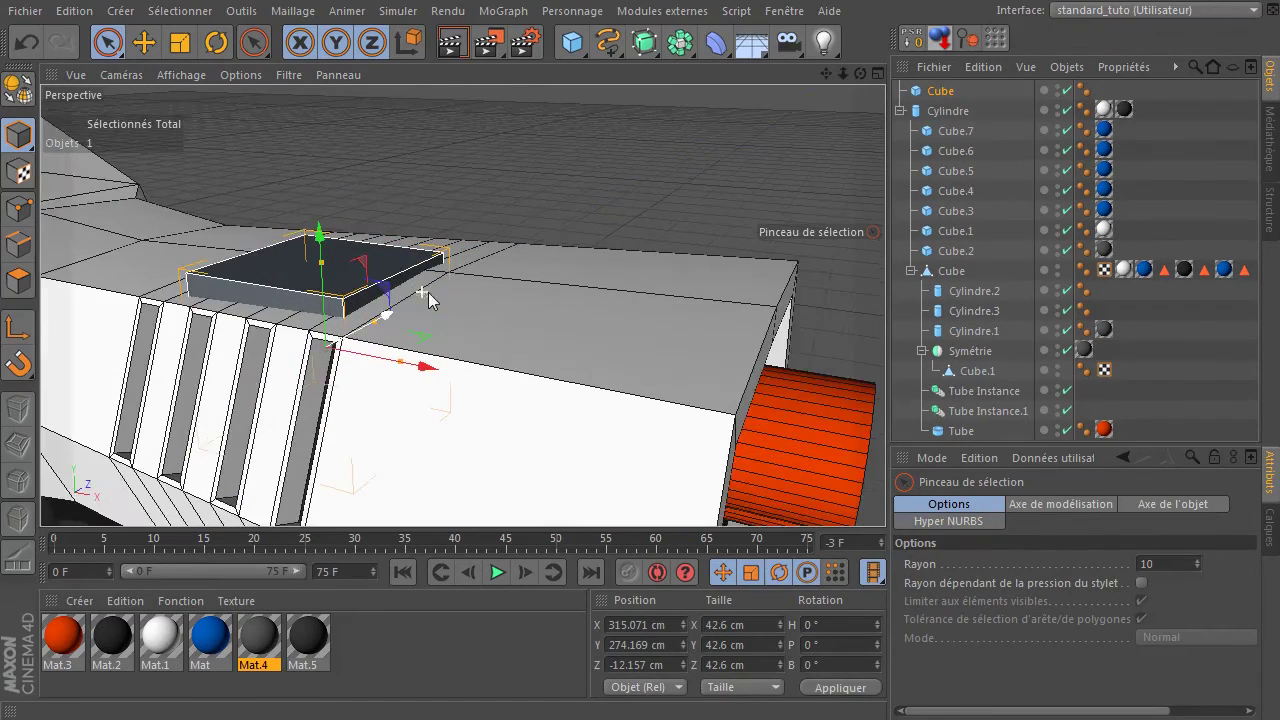
pyautogui.moveTo(860, 74); pyautogui.dragTo(537, 283)
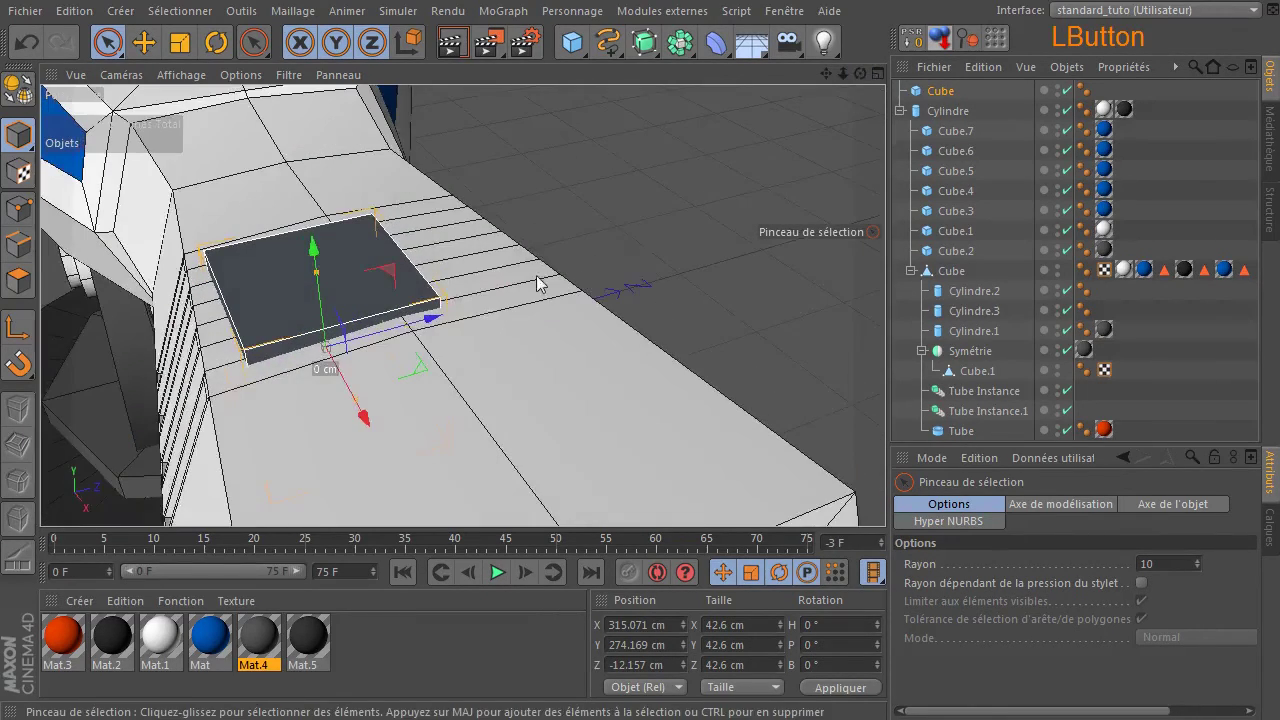
pyautogui.moveTo(414, 329); pyautogui.dragTo(366, 391)
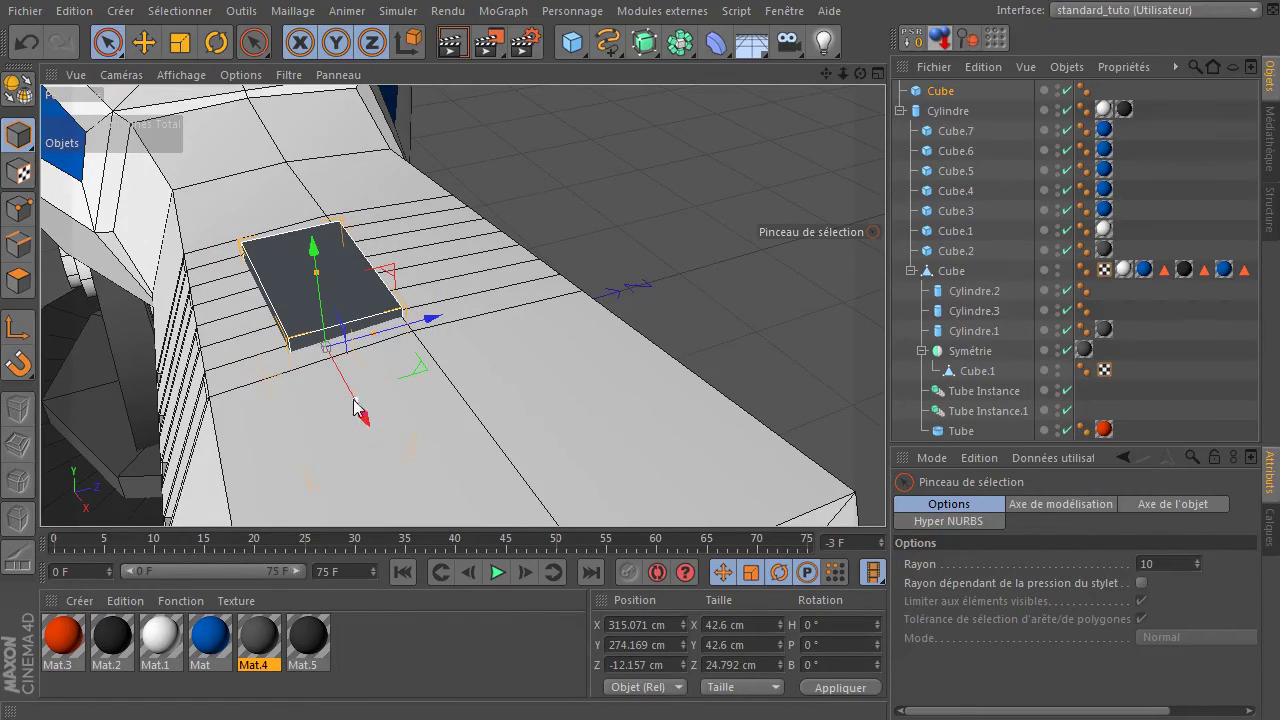
pyautogui.moveTo(430, 325); pyautogui.dragTo(349, 363)
pyautogui.moveTo(382, 276); pyautogui.dragTo(397, 281)
# - Create three shorter copies of the block in a row towards the muzzle, the last about 18.6 cm long at about X 369 cm
pyautogui.moveTo(860, 74); pyautogui.dragTo(1000, 45)
pyautogui.moveTo(400, 290); pyautogui.dragTo(674, 264)
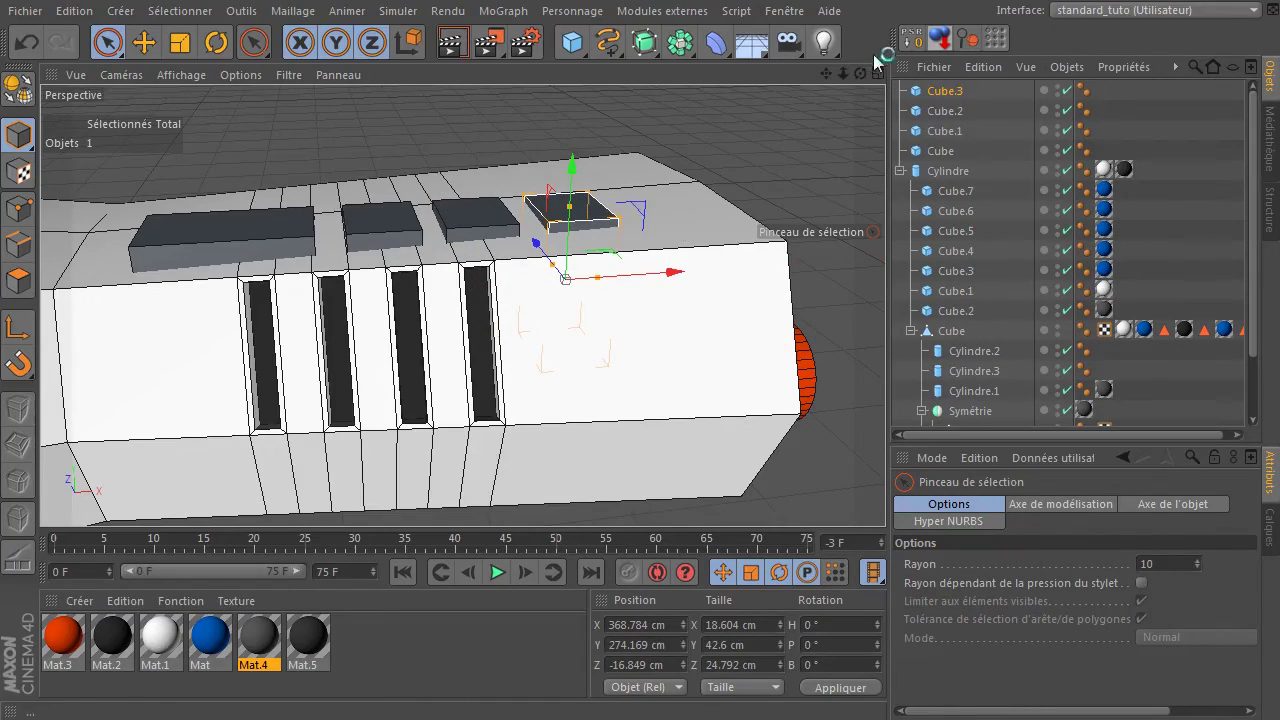
# - Duplicate the rearmost block across the barrel to about Z 16.3 cm, lengthening the copy to about 123.5 cm and positioning it at about X 318 cm
pyautogui.moveTo(861, 74); pyautogui.dragTo(540, 208)
pyautogui.click(474, 130)
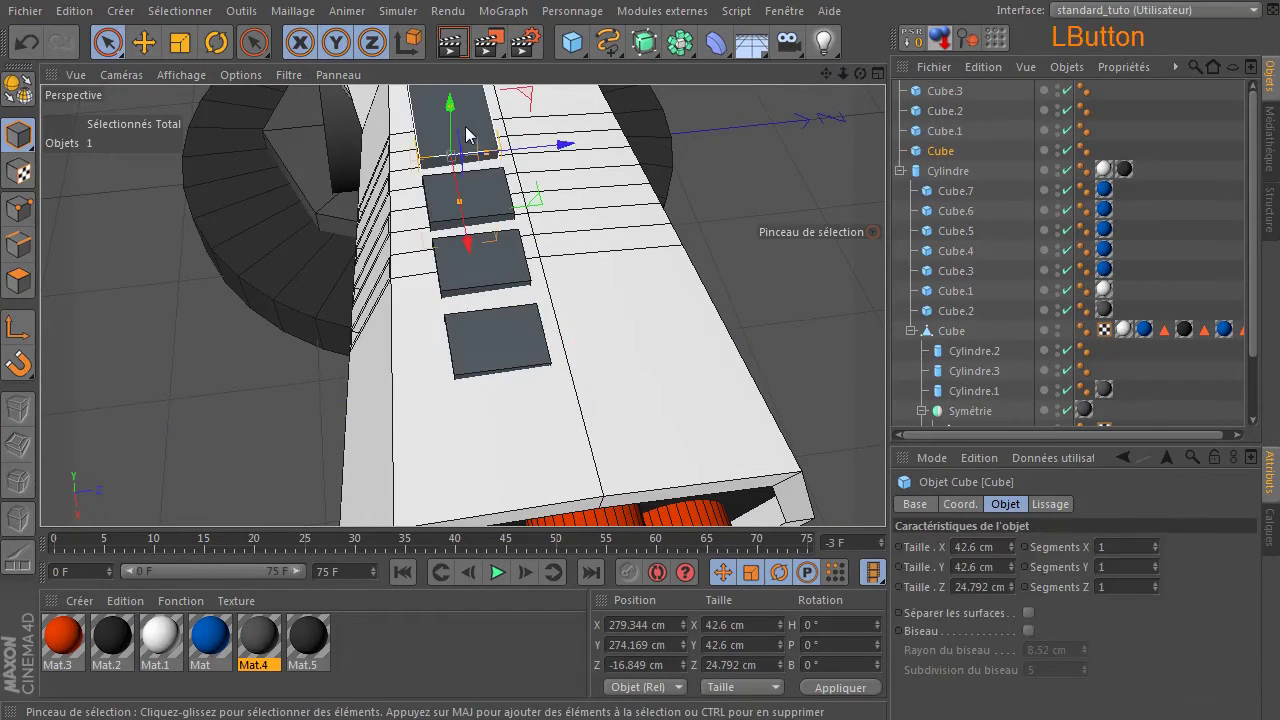
pyautogui.keyDown('ctrl'); pyautogui.moveTo(548, 147); pyautogui.dragTo(598, 288); pyautogui.keyUp('ctrl')
pyautogui.moveTo(825, 76); pyautogui.dragTo(882, 224)
pyautogui.click(638, 209)
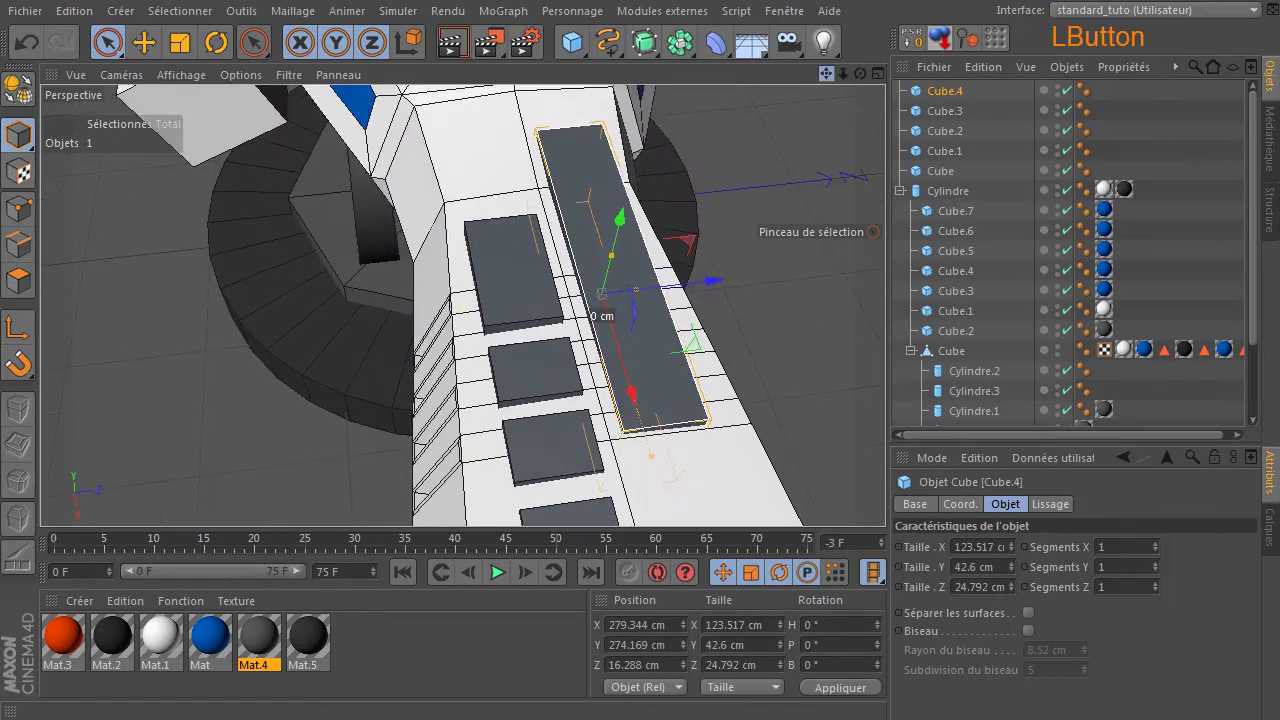
pyautogui.moveTo(620, 373); pyautogui.dragTo(668, 470)
# - Trim the long block's length to about 122 cm and show all four views
pyautogui.moveTo(860, 73)
pyautogui.mouseDown()
pyautogui.moveTo(780, 90)
pyautogui.moveTo(872, 60)
pyautogui.moveTo(850, 85)
pyautogui.mouseUp()
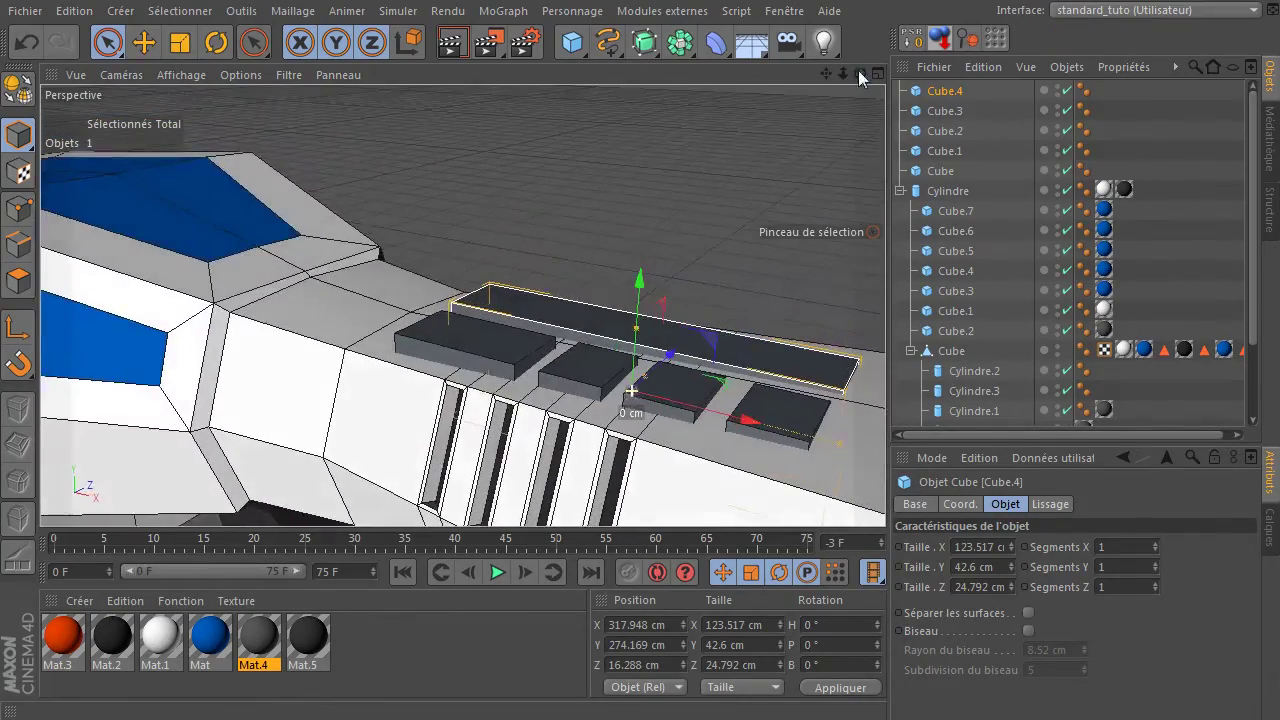
pyautogui.moveTo(840, 443); pyautogui.dragTo(837, 443)
pyautogui.moveTo(860, 73)
pyautogui.mouseDown()
pyautogui.moveTo(830, 78)
pyautogui.moveTo(860, 74)
pyautogui.moveTo(852, 82)
pyautogui.mouseUp()
pyautogui.middleClick(804, 142)
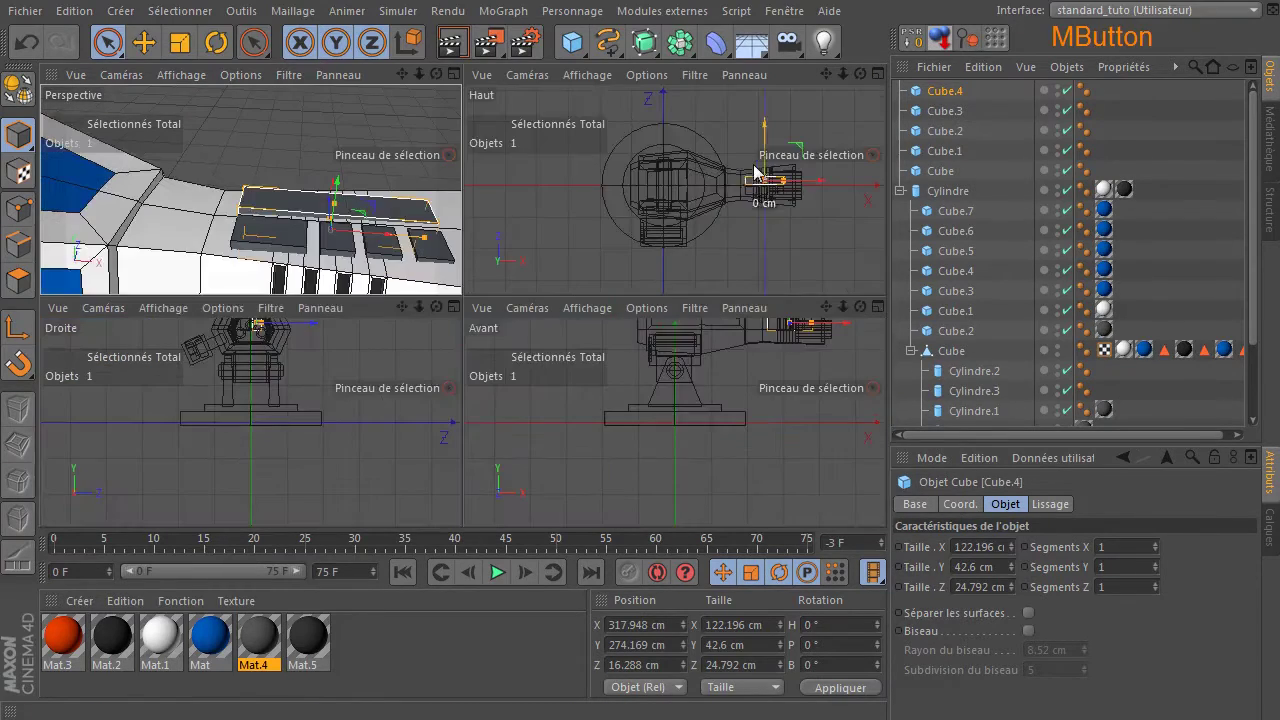
# - Render the top view to check the barrel block layout, and return to a close perspective view of the barrel
pyautogui.middleClick(717, 142)
pyautogui.click(462, 45)
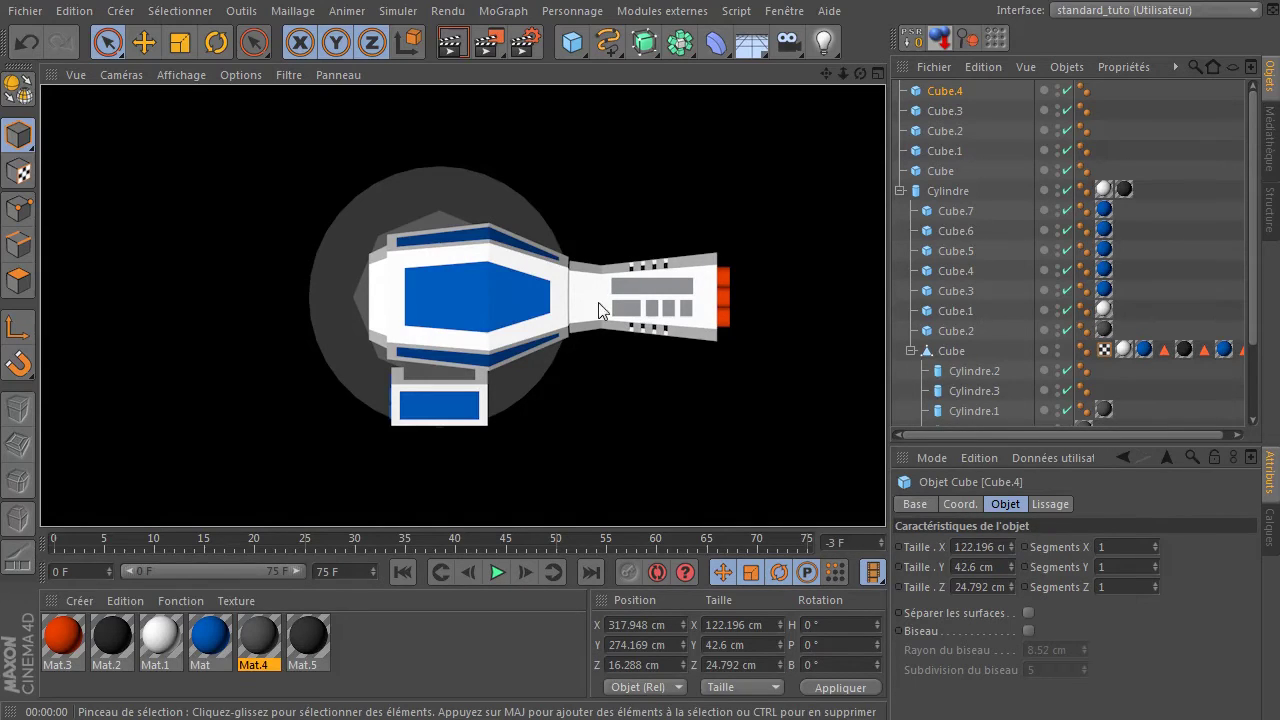
pyautogui.middleClick(677, 265)
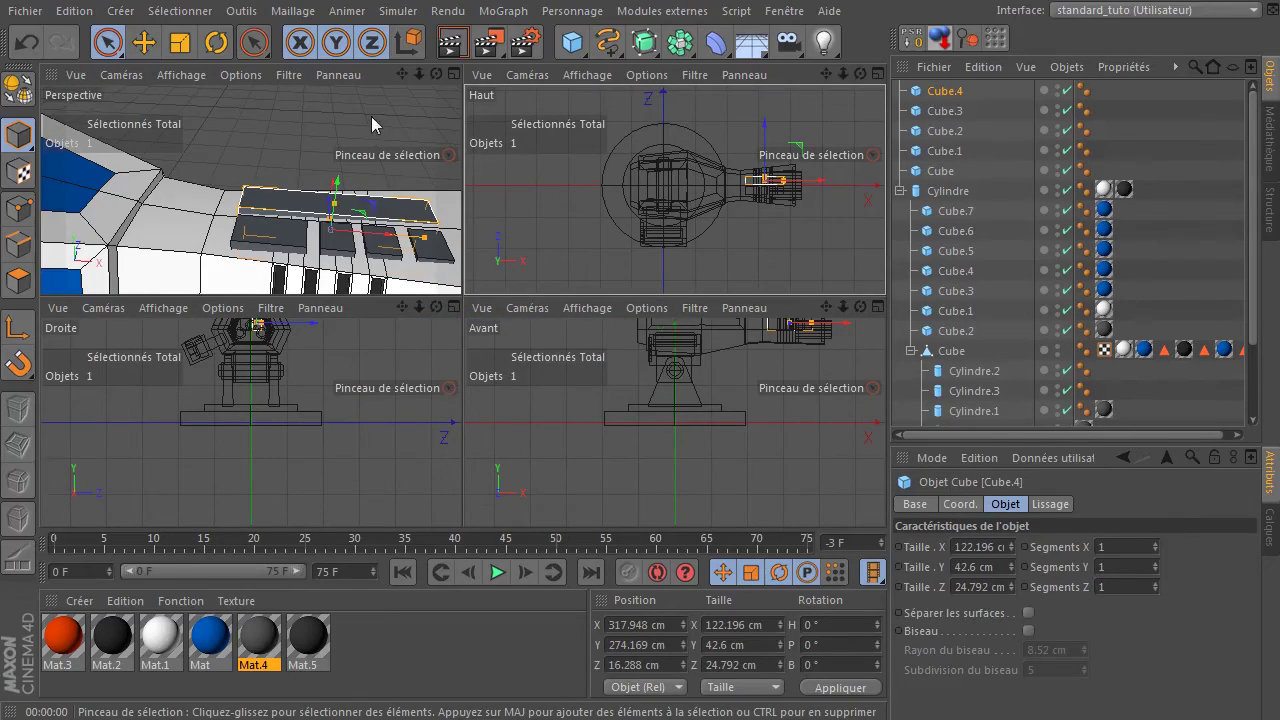
pyautogui.middleClick(371, 124)
pyautogui.moveTo(825, 74); pyautogui.dragTo(890, 84)
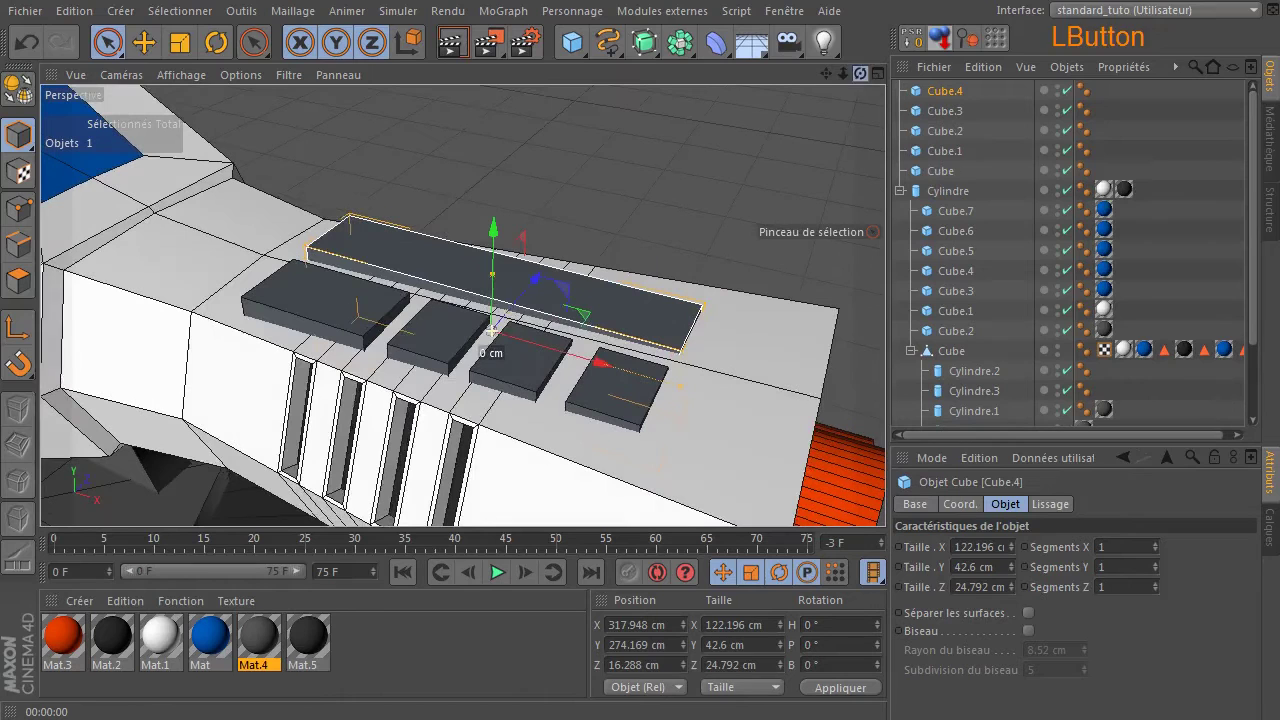
# - Shift all five raised barrel blocks together towards the muzzle and group them under a null object
pyautogui.keyDown('shift'); pyautogui.click(946, 171); pyautogui.keyUp('shift')
pyautogui.moveTo(600, 401); pyautogui.dragTo(694, 410)
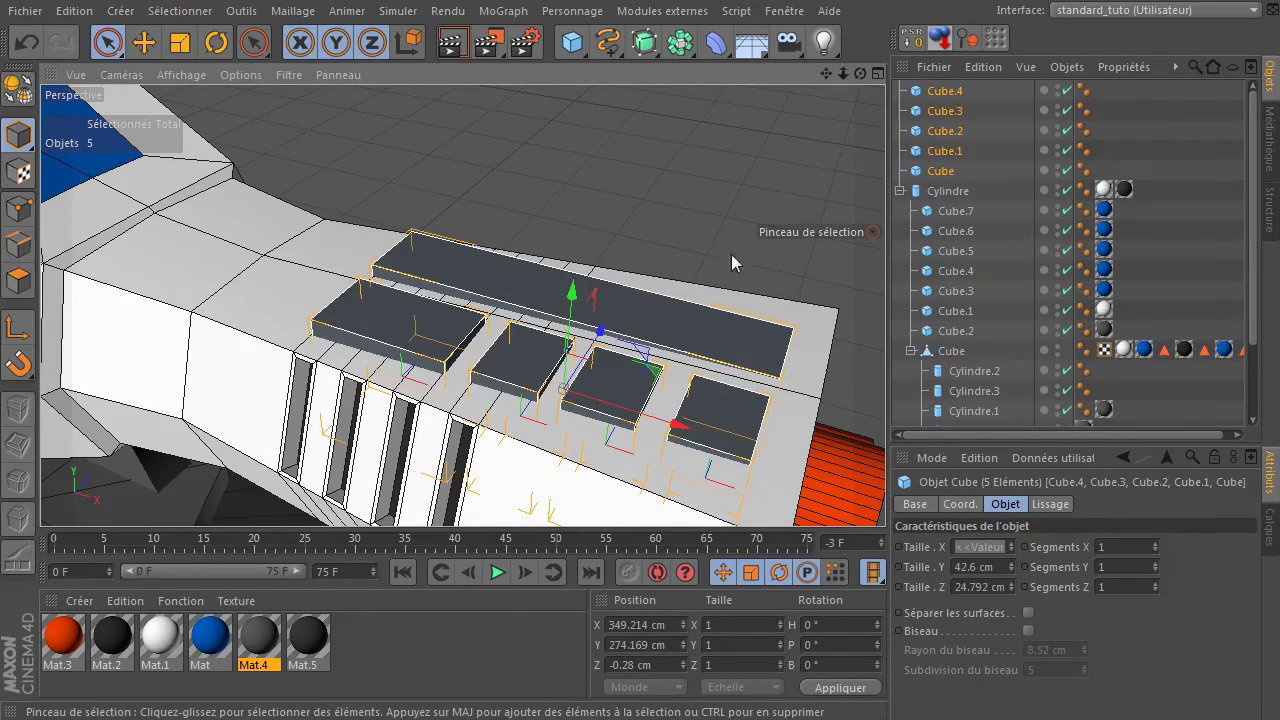
pyautogui.moveTo(860, 73); pyautogui.dragTo(870, 110)
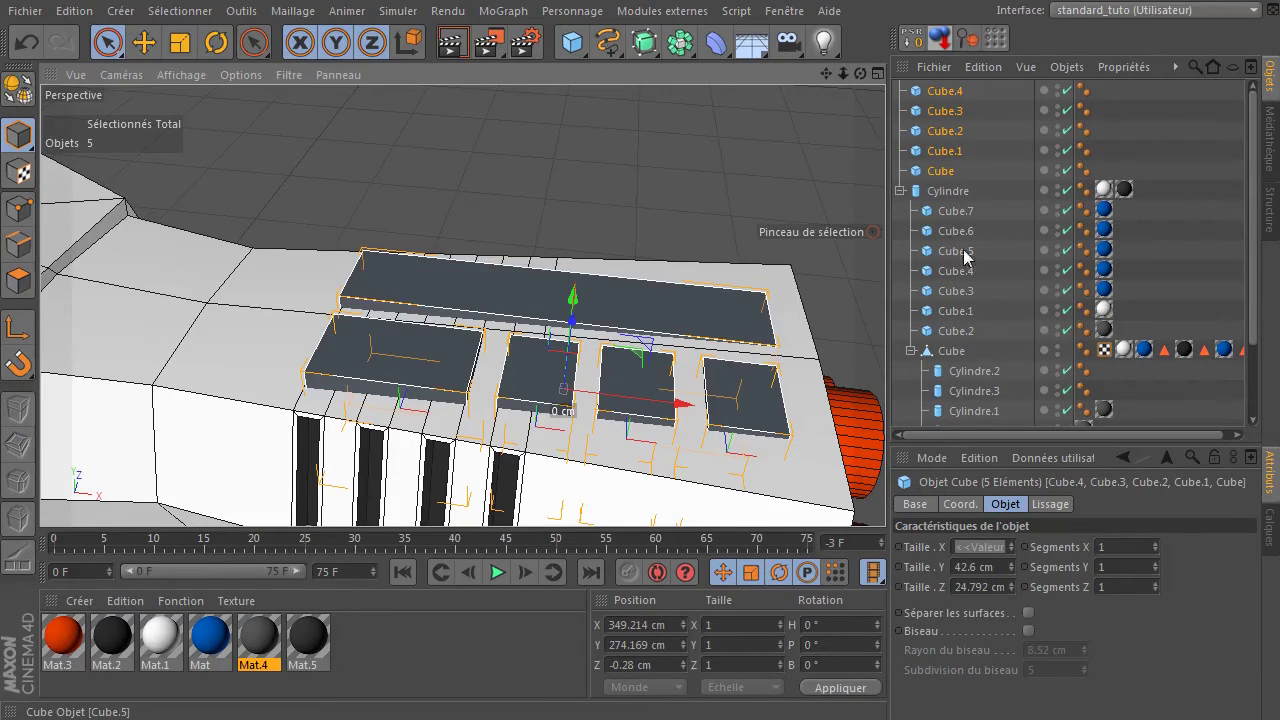
pyautogui.hotkey('alt', 'g')
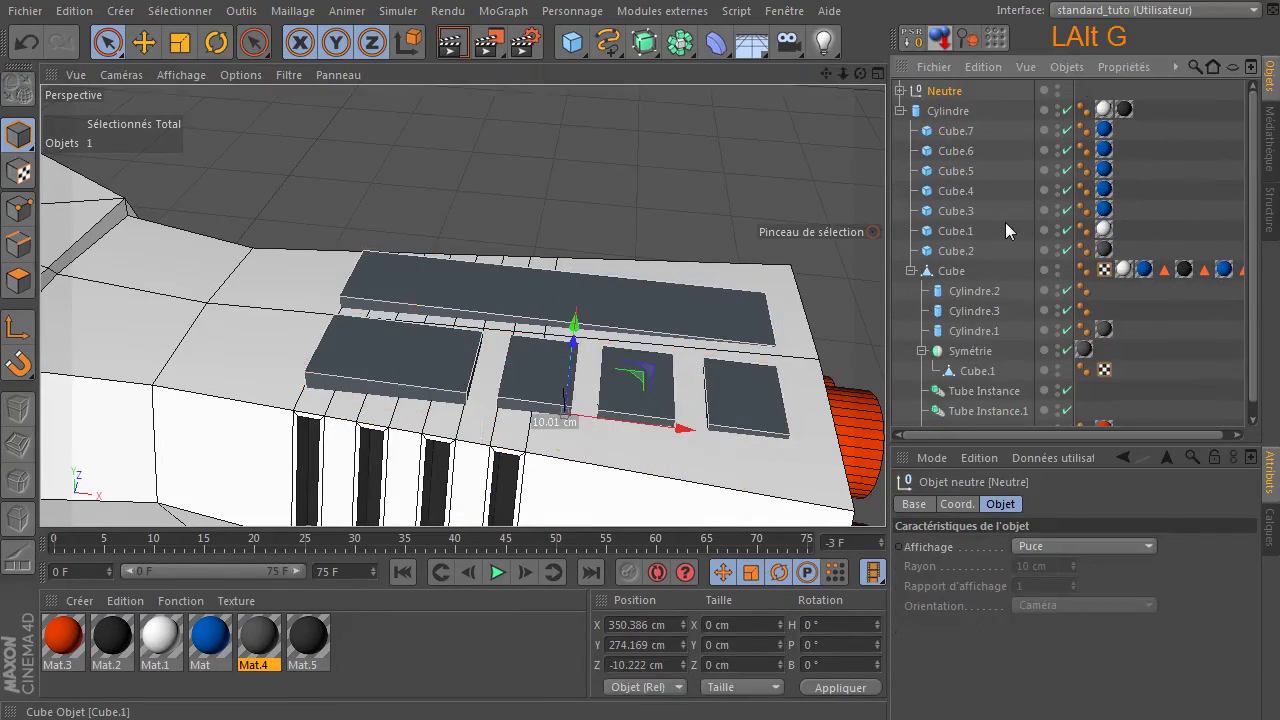
# - Add an Effilage (taper) deformer, raise it to about Y 368.6 cm and set its intensity to 44 %
pyautogui.click(900, 90)
pyautogui.click(716, 42)
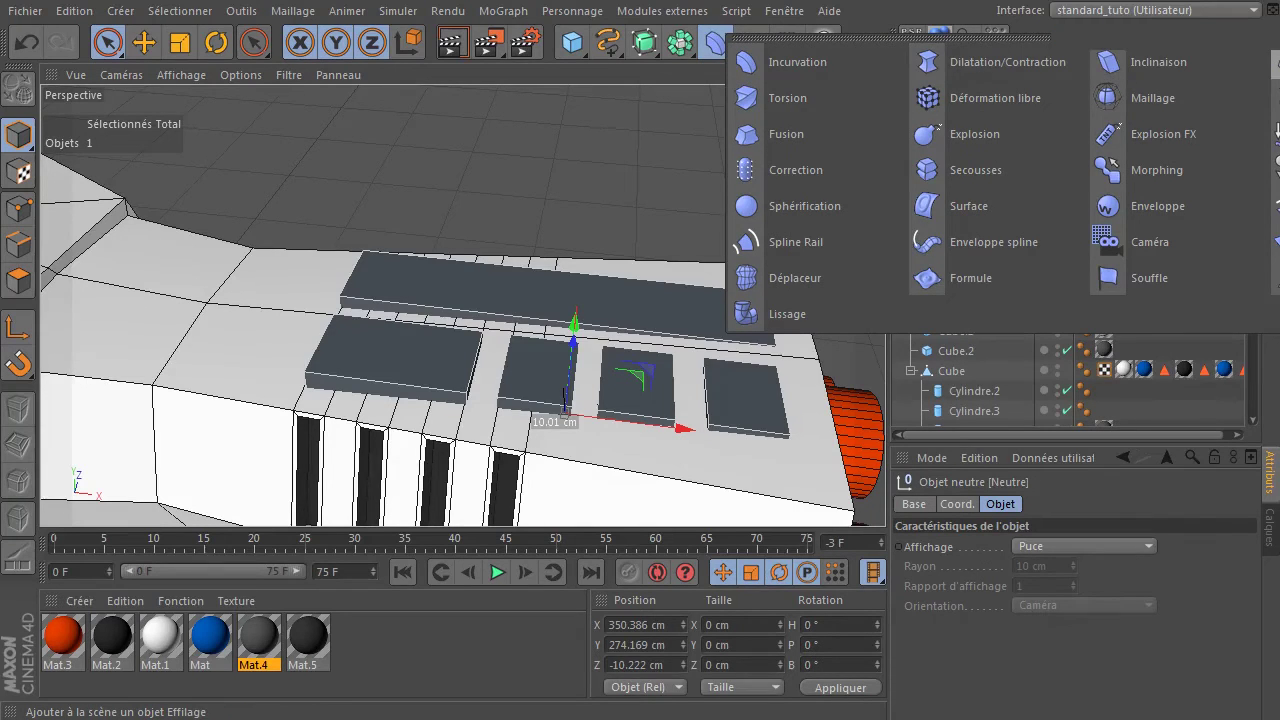
pyautogui.click(1275, 62)
pyautogui.scroll(-6, 557, 294)
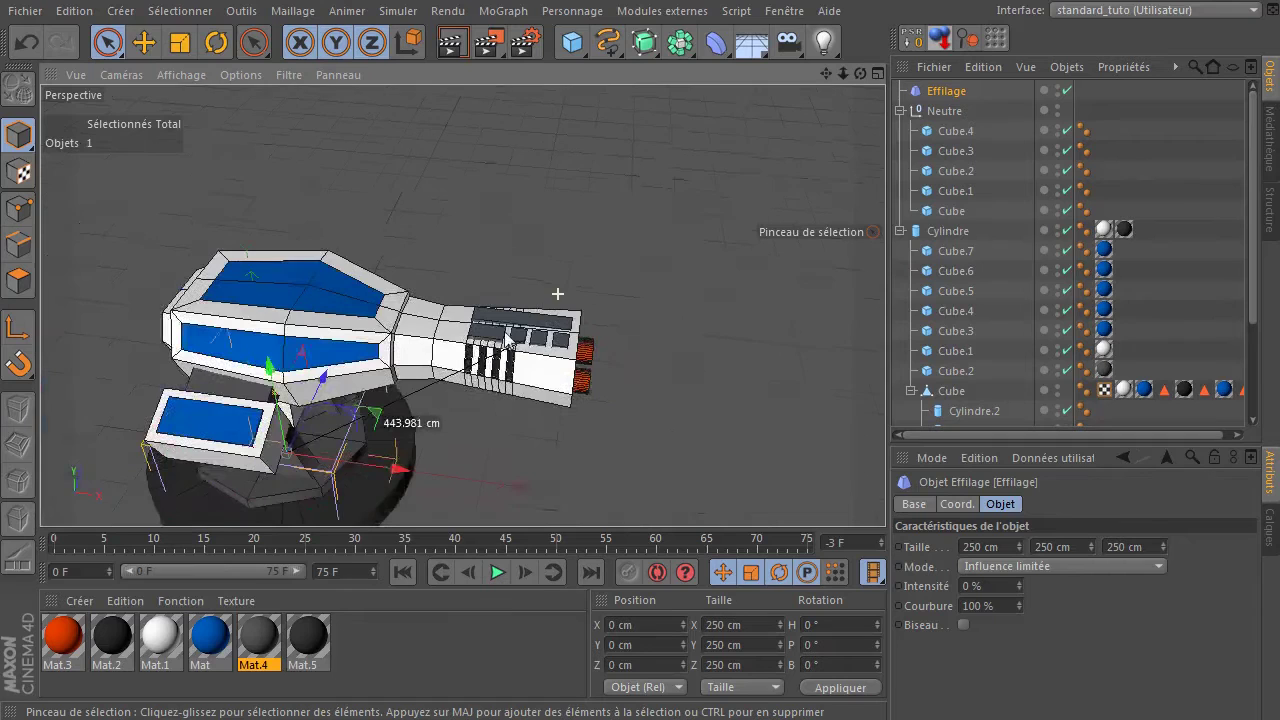
pyautogui.moveTo(269, 370); pyautogui.dragTo(367, 127)
pyautogui.click(947, 93)
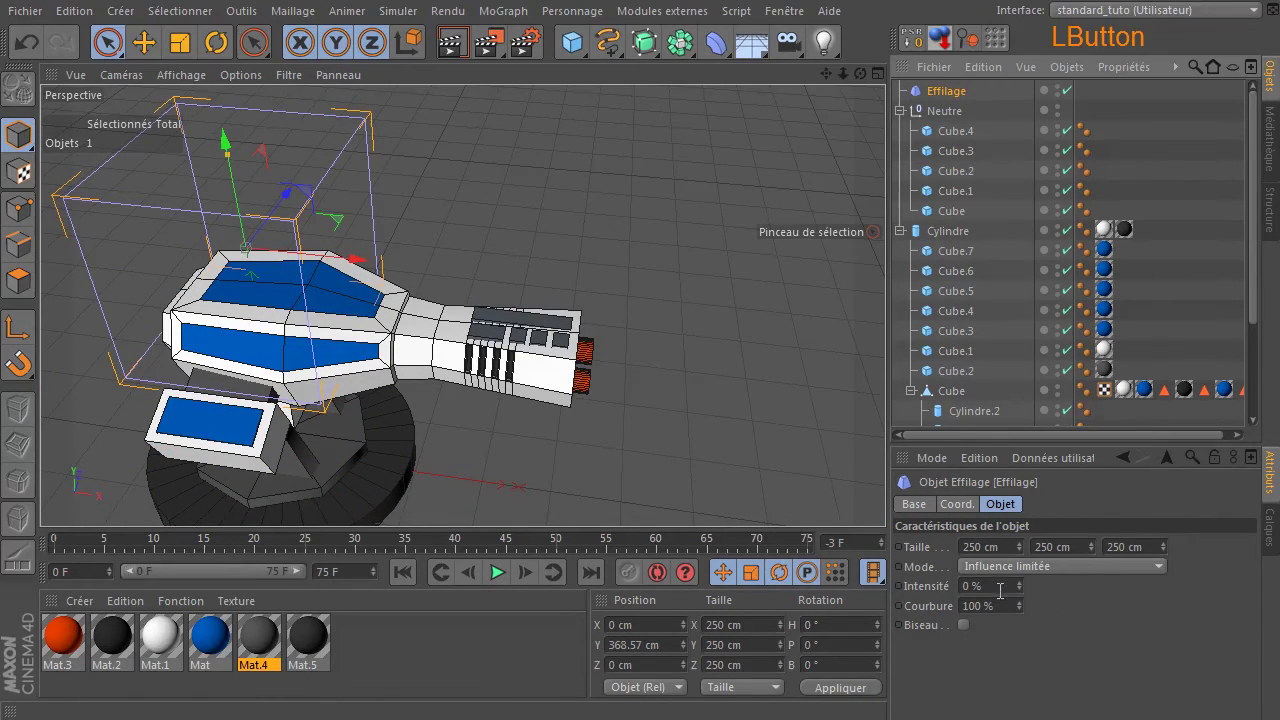
pyautogui.moveTo(1017, 585); pyautogui.dragTo(1062, 580)
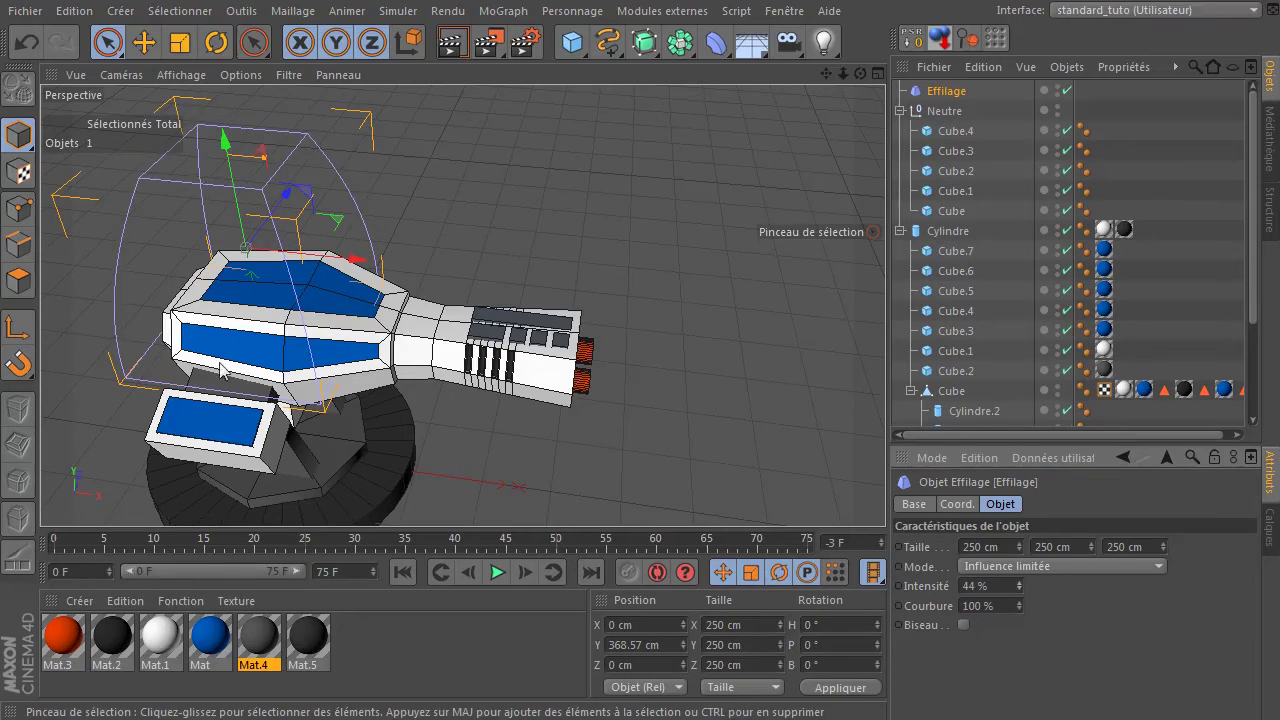
# - Rotate the taper deformer to a bank of -90° and move it over the barrel at about X 323.5 cm, Y 273.6 cm
pyautogui.click(216, 43)
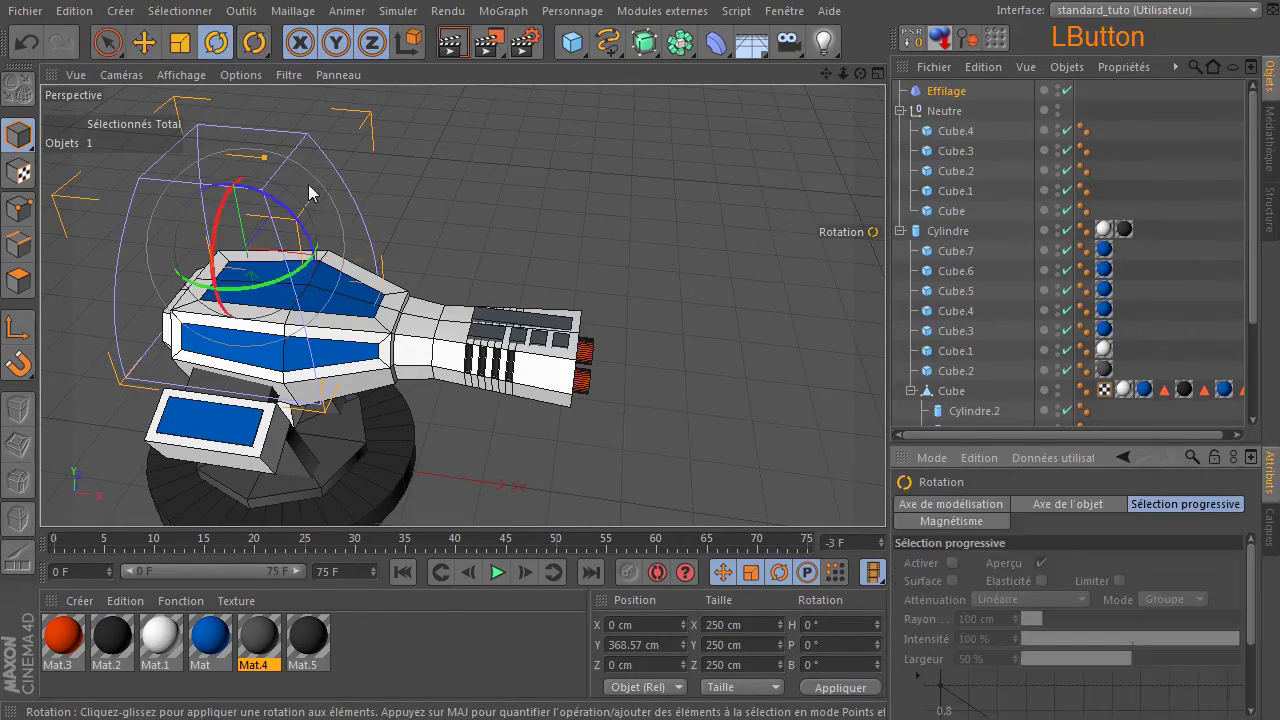
pyautogui.moveTo(286, 219); pyautogui.dragTo(519, 247)
pyautogui.click(143, 43)
pyautogui.moveTo(444, 337); pyautogui.dragTo(414, 336)
# - Scale the taper deformer down uniformly to 138.25 cm and move it towards the muzzle to about X 340.3 cm
pyautogui.click(180, 43)
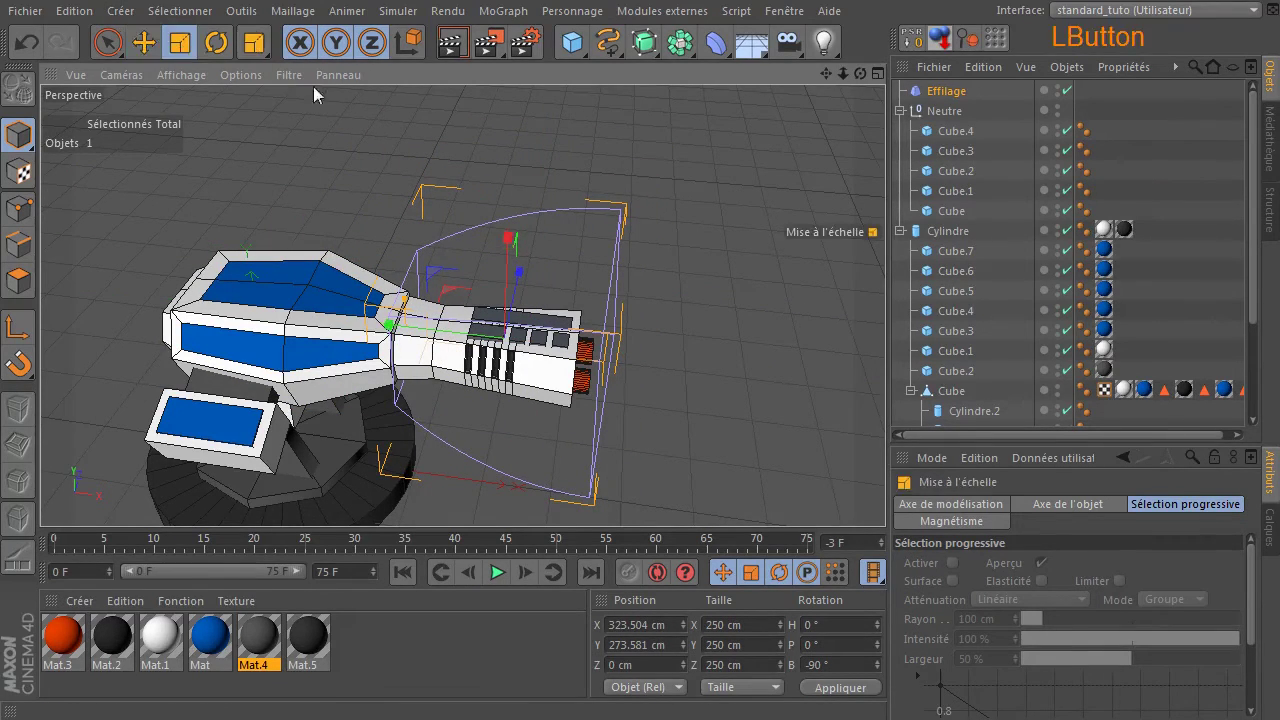
pyautogui.moveTo(717, 153); pyautogui.dragTo(389, 250)
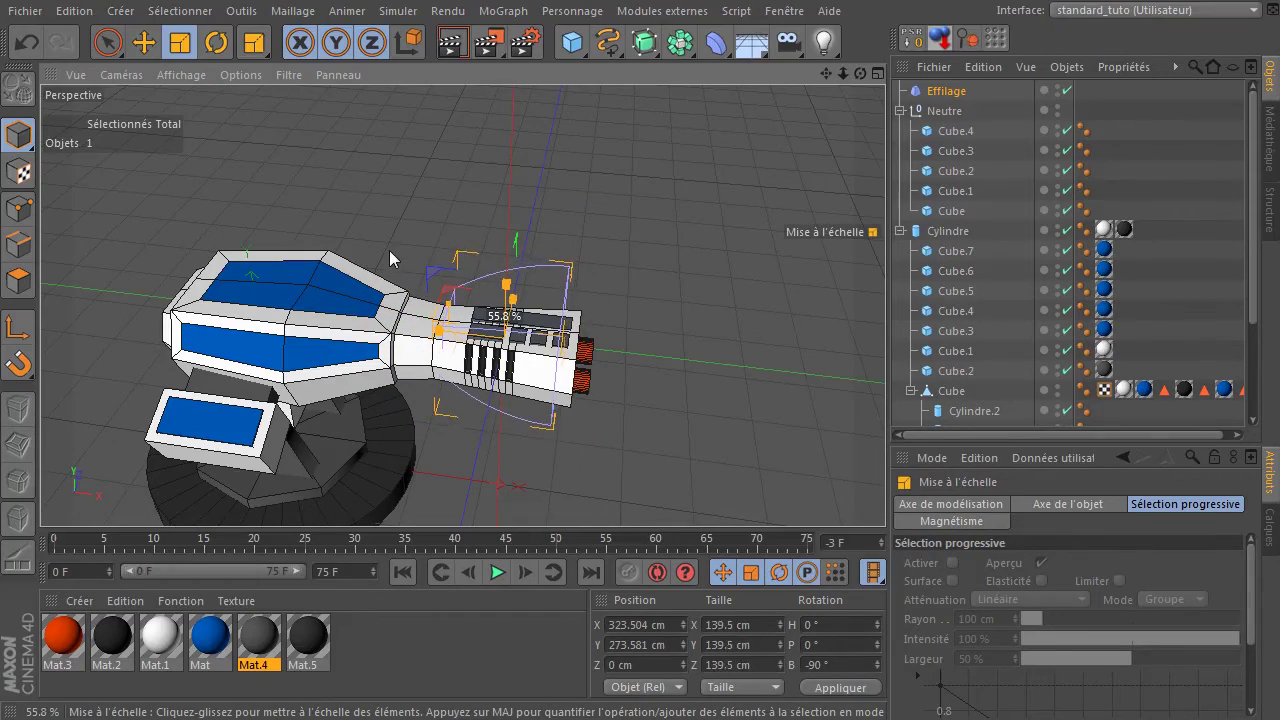
pyautogui.scroll(4, 468, 432)
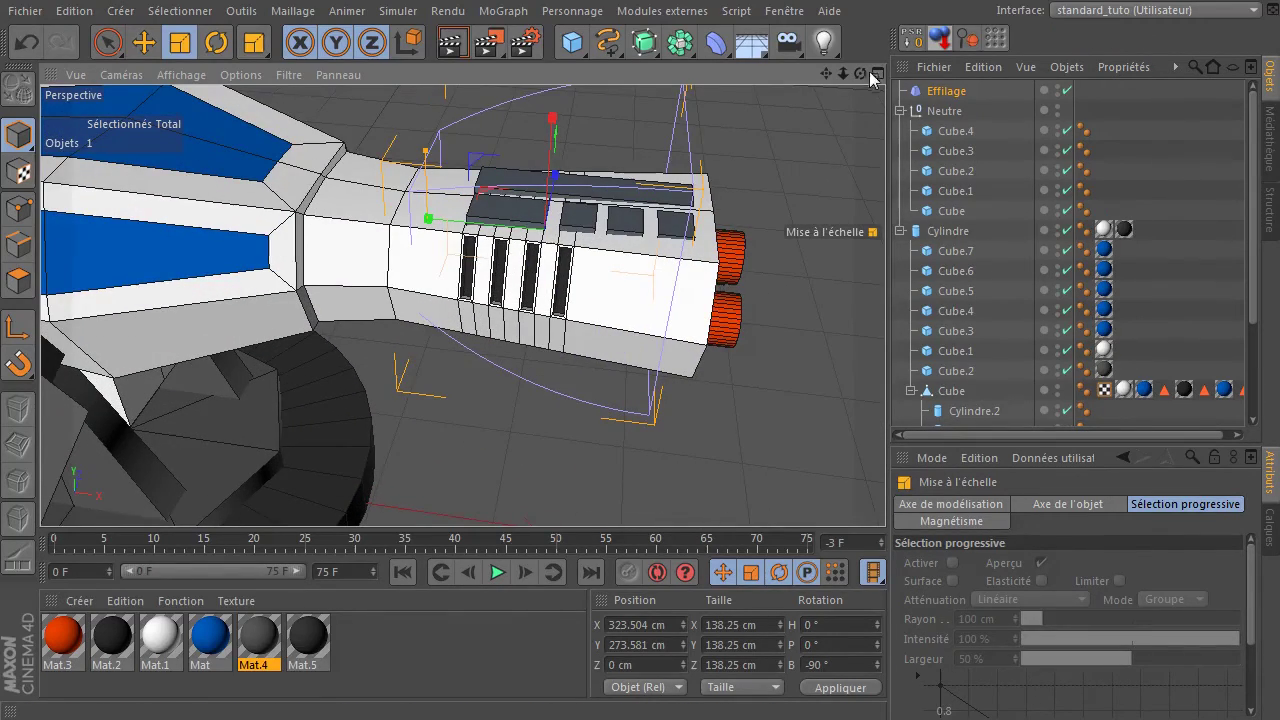
pyautogui.moveTo(857, 74); pyautogui.dragTo(680, 150)
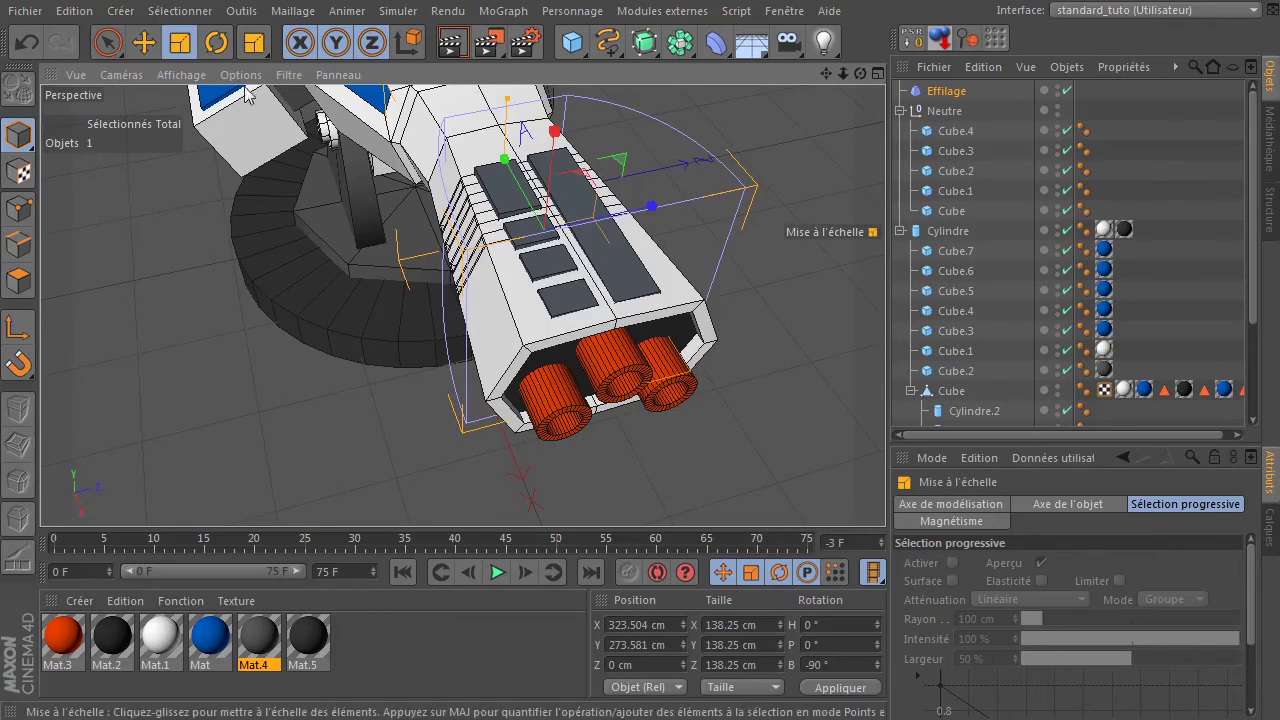
pyautogui.click(144, 43)
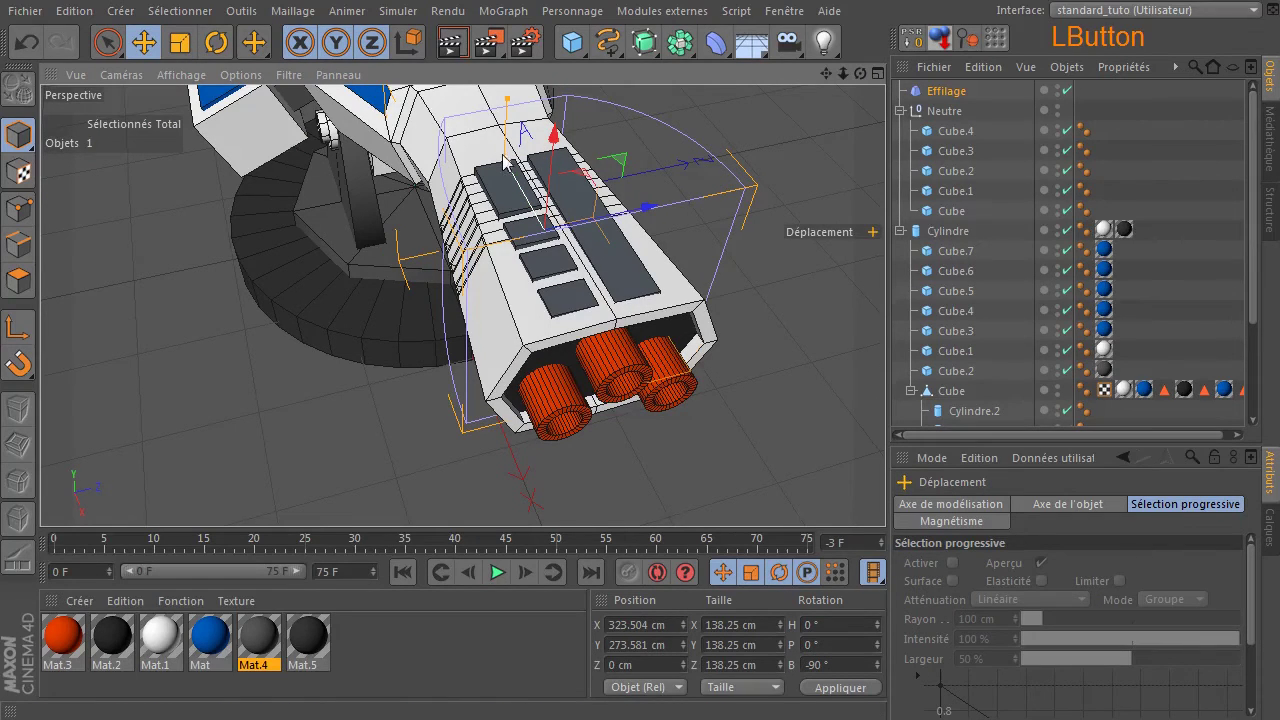
pyautogui.moveTo(507, 163); pyautogui.dragTo(520, 188)
# - Set the taper deformer's size to 40 cm, 130 cm and 140 cm
pyautogui.click(948, 92)
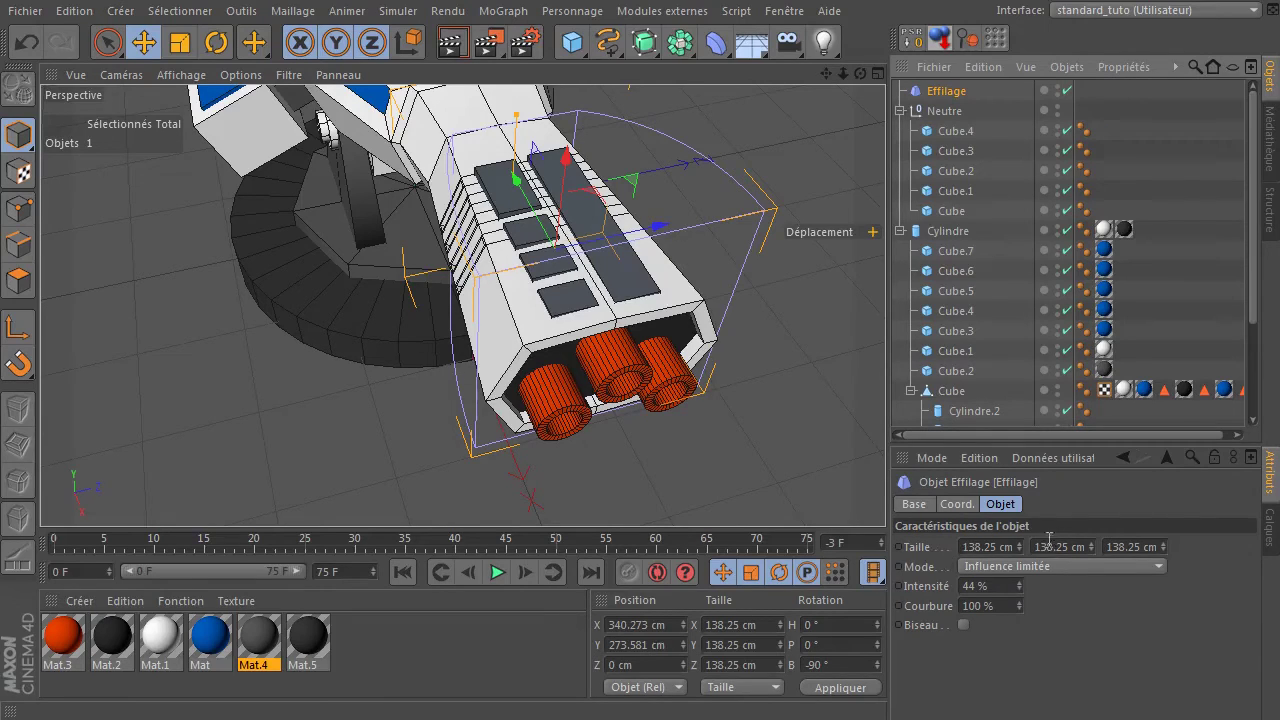
pyautogui.moveTo(860, 74); pyautogui.dragTo(990, 40)
pyautogui.moveTo(1021, 547); pyautogui.dragTo(963, 548)
pyautogui.click(1003, 546)
pyautogui.doubleClick(1000, 547)
pyautogui.write('40')
pyautogui.moveTo(1091, 549); pyautogui.dragTo(1083, 549)
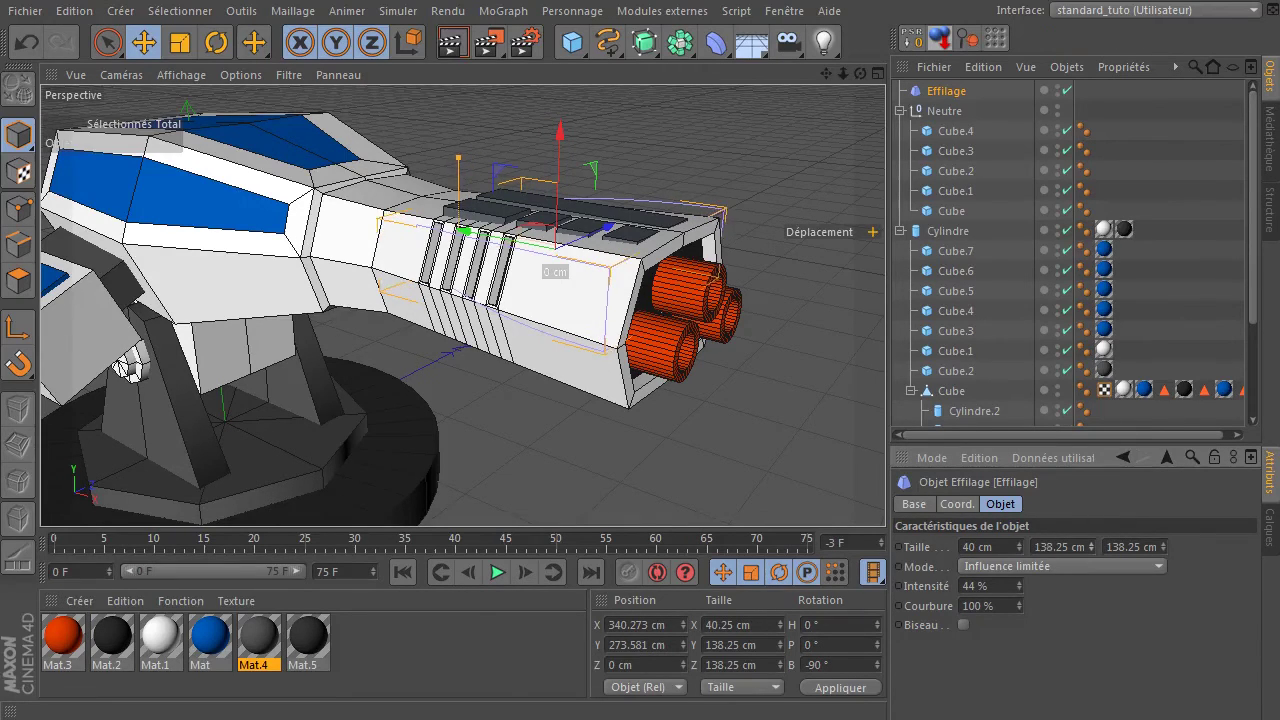
pyautogui.doubleClick(1075, 546)
pyautogui.write('130')
pyautogui.press('Return')
pyautogui.doubleClick(1138, 546)
pyautogui.write('1')
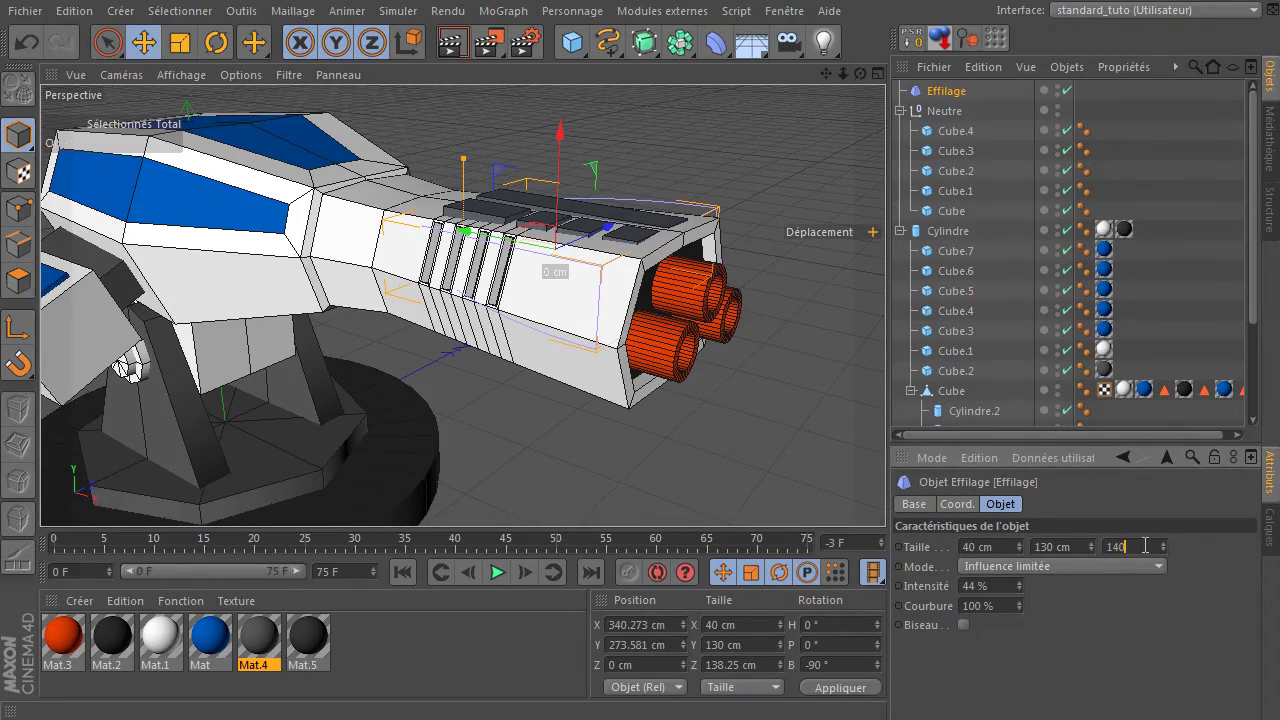
pyautogui.write('40')
pyautogui.press('Return')
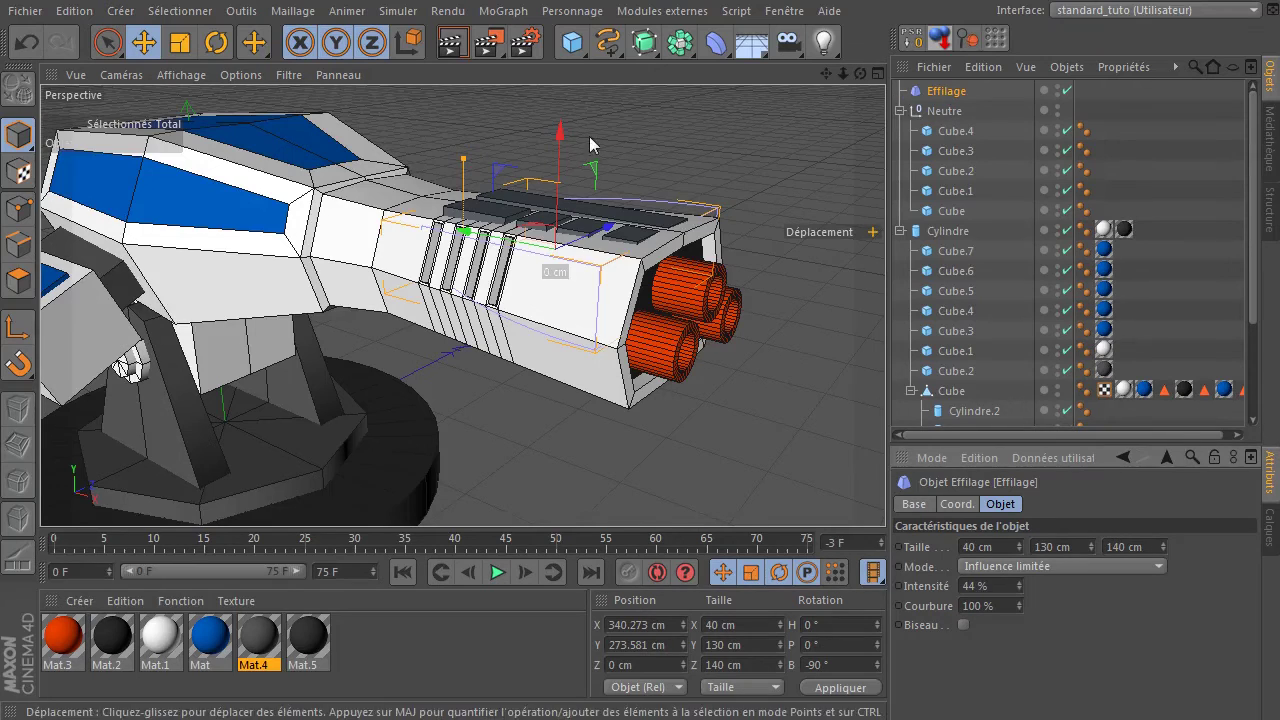
# - Raise the taper deformer to about Y 294.5 cm and place it inside the blocks' null group
pyautogui.moveTo(563, 145); pyautogui.dragTo(613, 108)
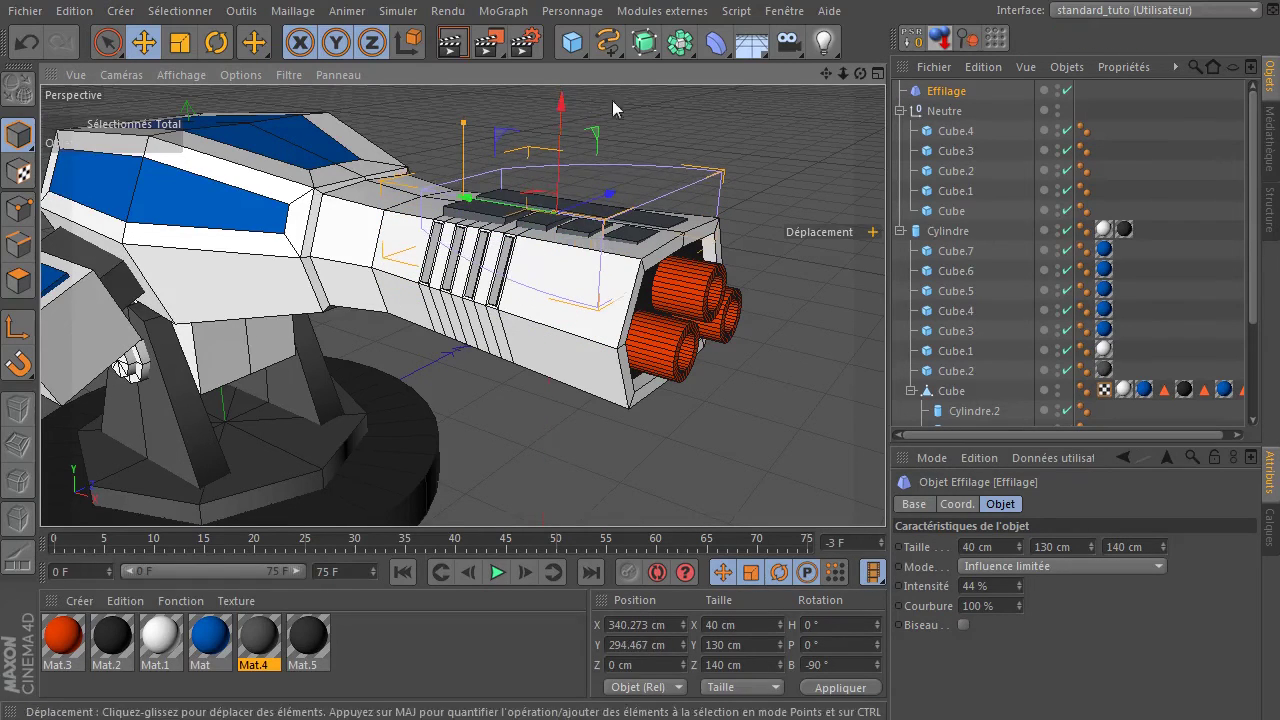
pyautogui.click(953, 103)
pyautogui.moveTo(953, 103); pyautogui.dragTo(960, 112)
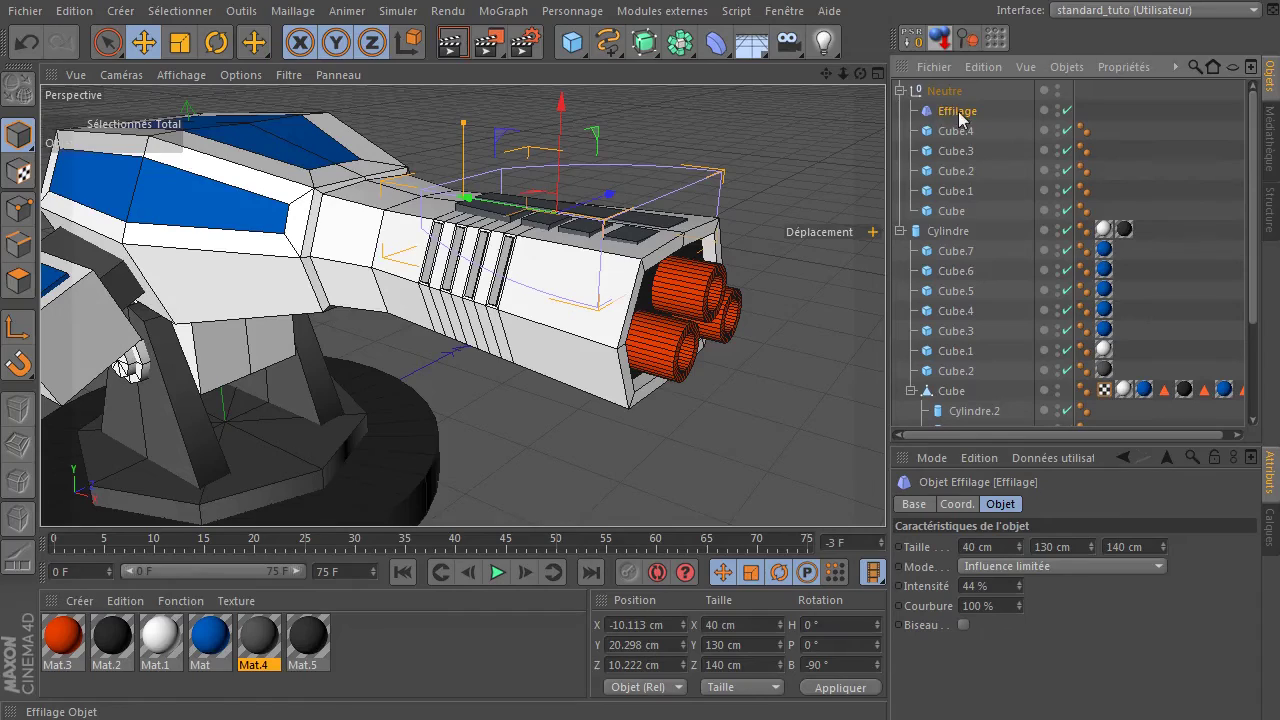
# - Slide the taper deformer back along the barrel to about X -24.3 cm within the group
pyautogui.moveTo(860, 74); pyautogui.dragTo(878, 128)
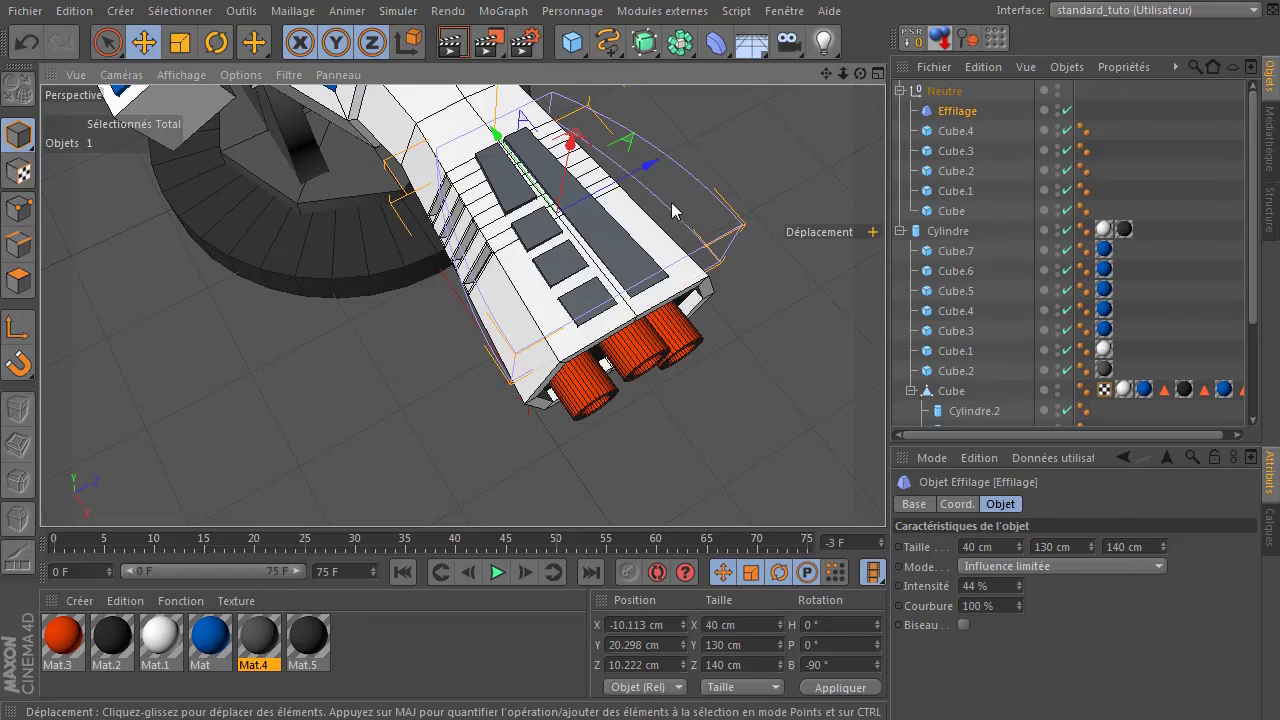
pyautogui.click(955, 112)
pyautogui.moveTo(497, 143); pyautogui.dragTo(476, 126)
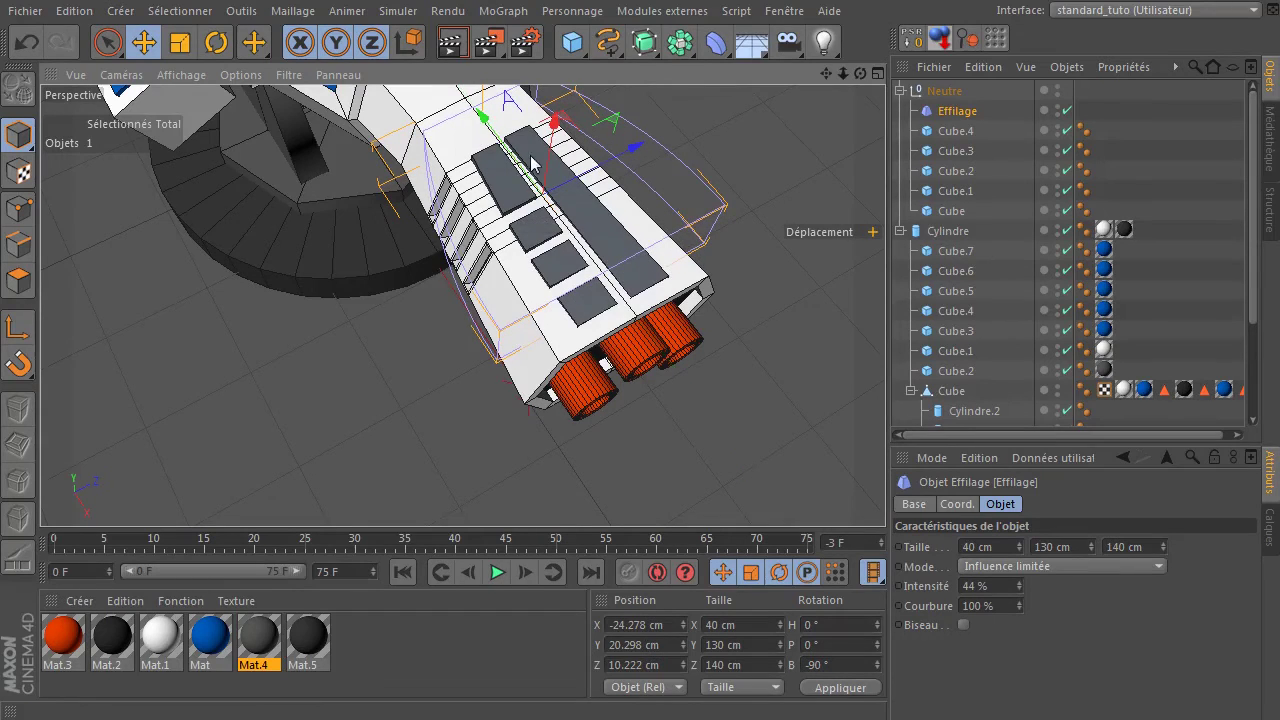
# - Apply the blue material Mat to the whole block group and check it in a top view render
pyautogui.middleClick(809, 190)
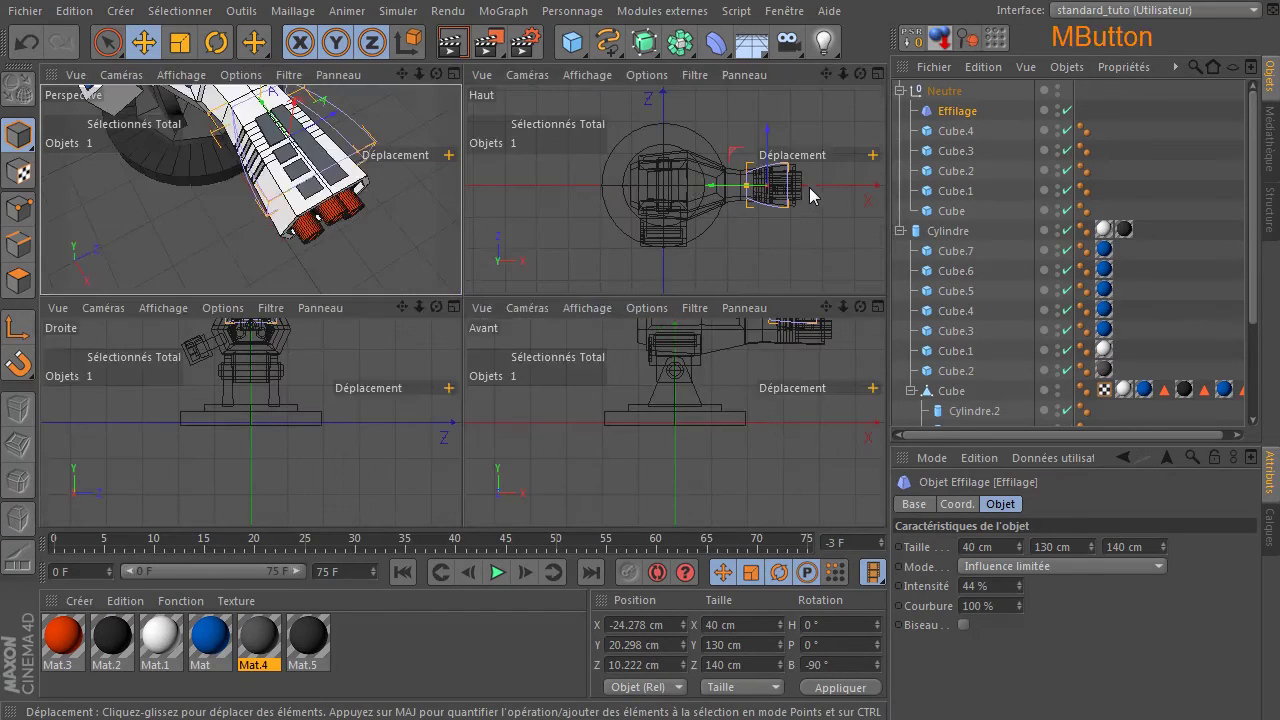
pyautogui.middleClick(651, 187)
pyautogui.click(462, 50)
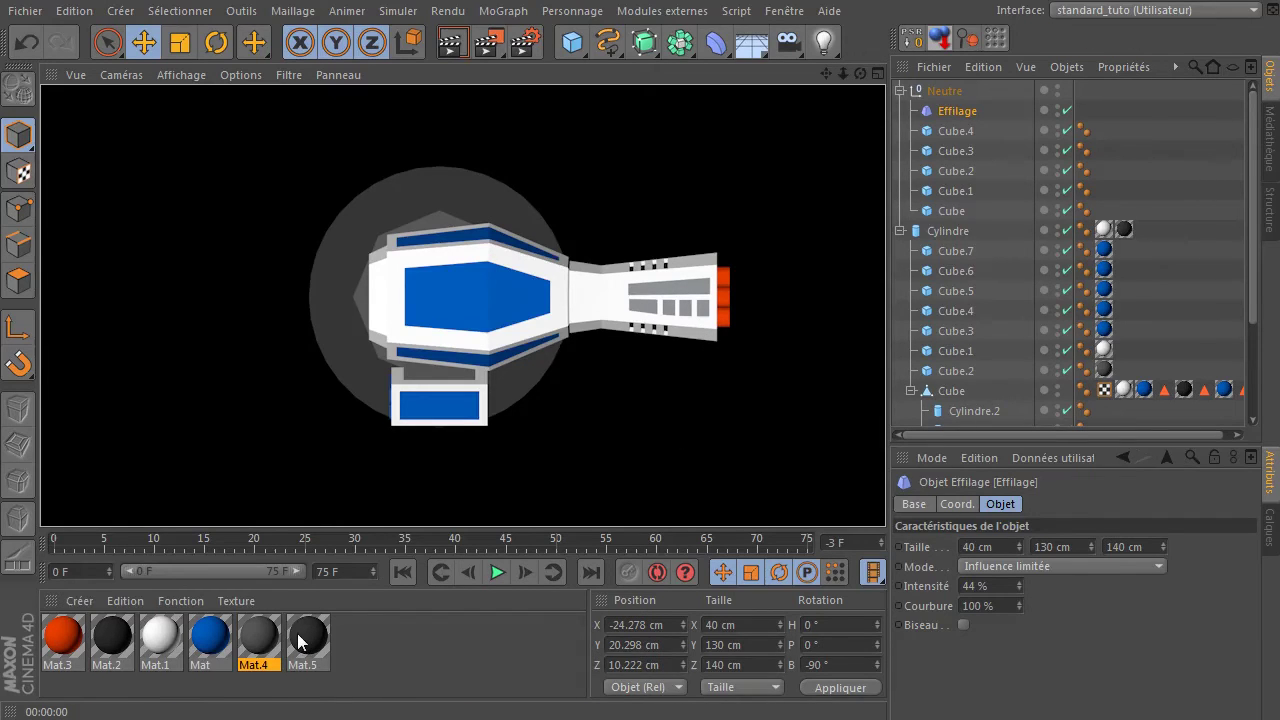
pyautogui.moveTo(222, 645); pyautogui.dragTo(945, 92)
pyautogui.click(451, 42)
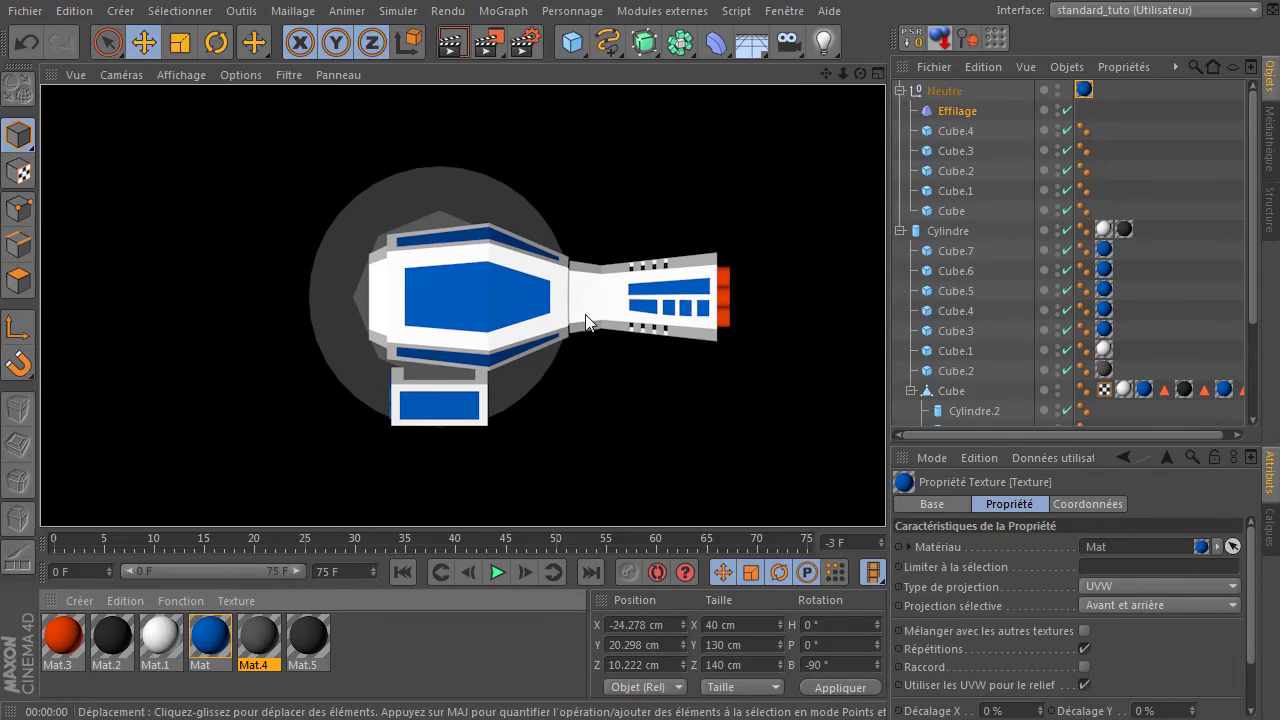
# - Move the block group back along the barrel to about X 328 cm, checking its placement with top view renders
pyautogui.click(968, 92)
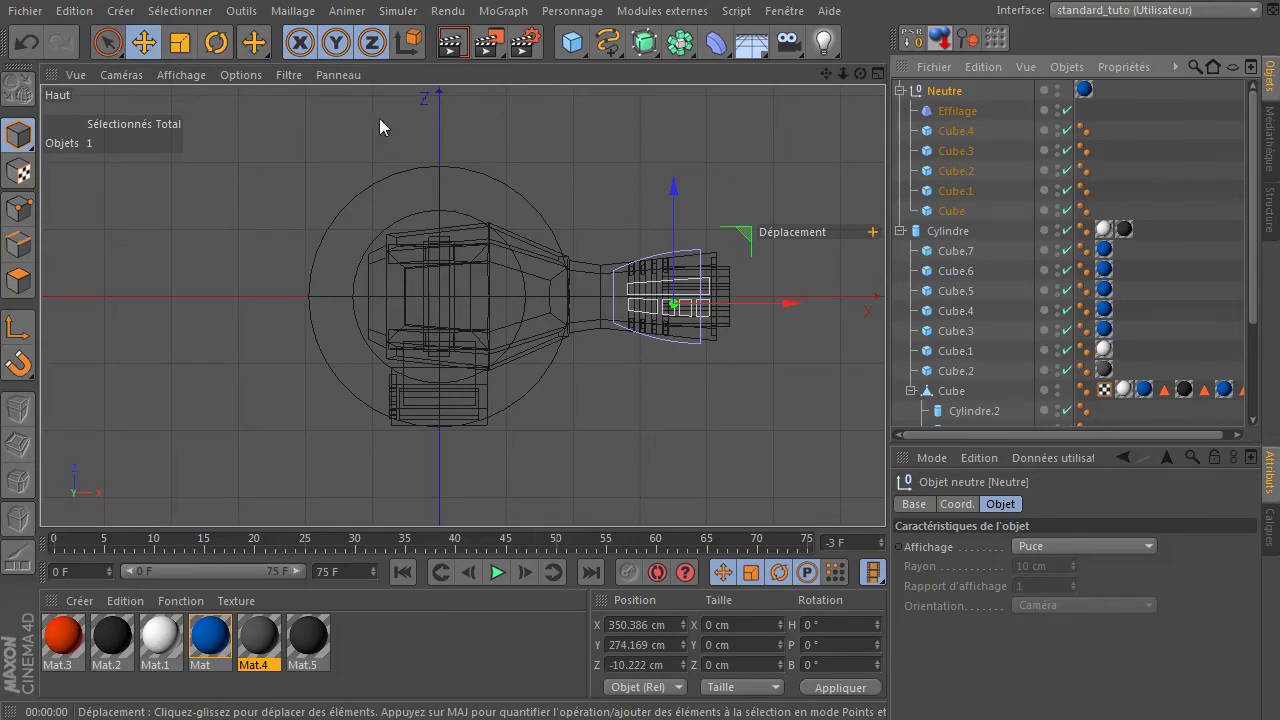
pyautogui.moveTo(792, 303); pyautogui.dragTo(783, 306)
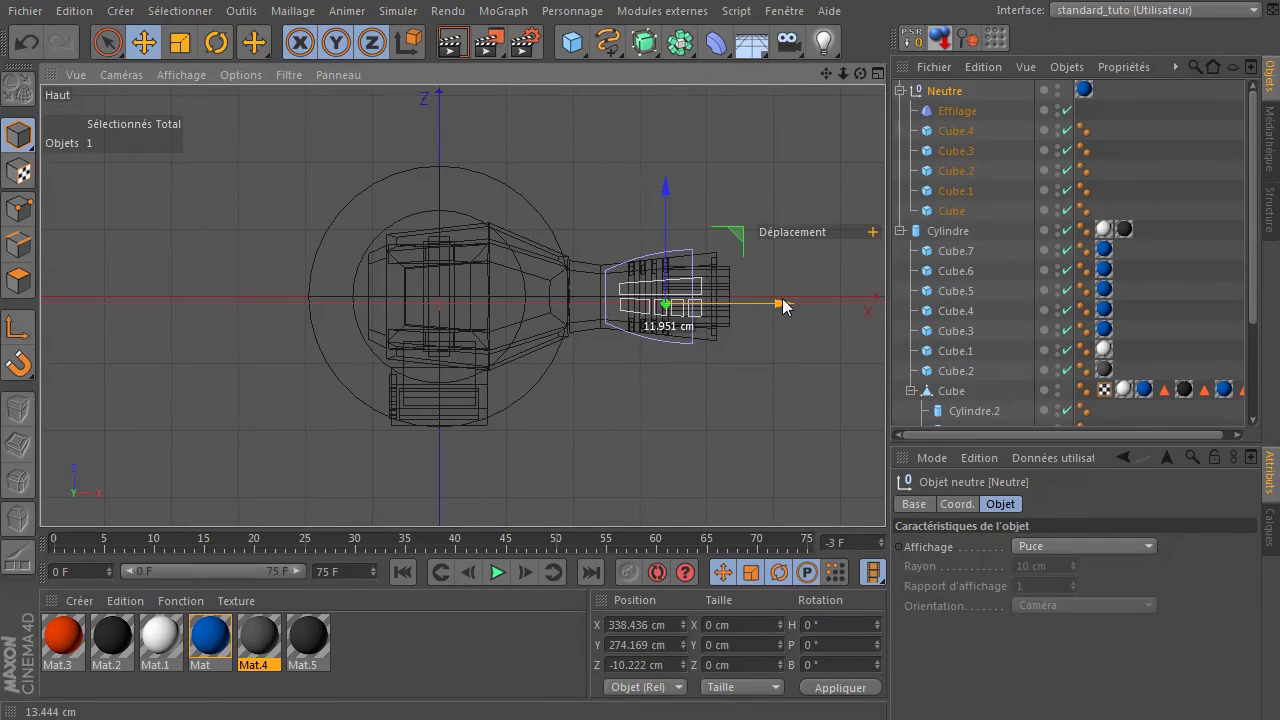
pyautogui.click(451, 46)
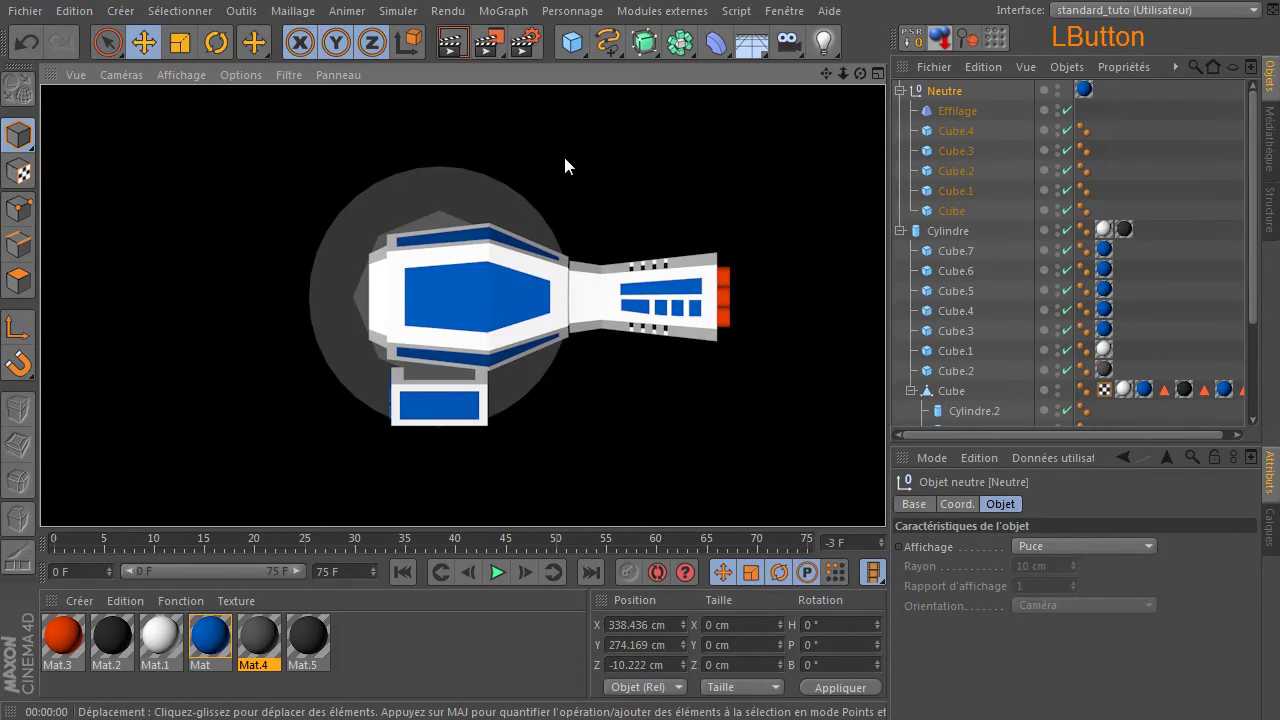
pyautogui.click(956, 91)
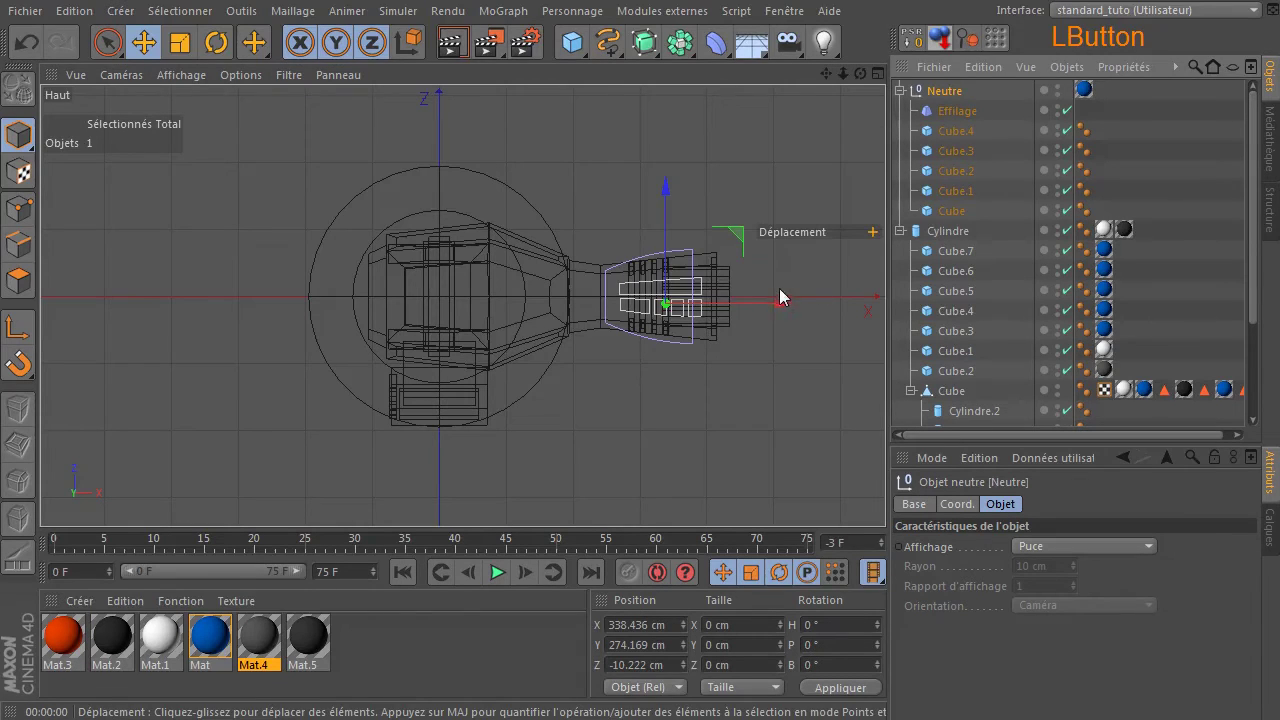
pyautogui.moveTo(777, 293); pyautogui.dragTo(768, 294)
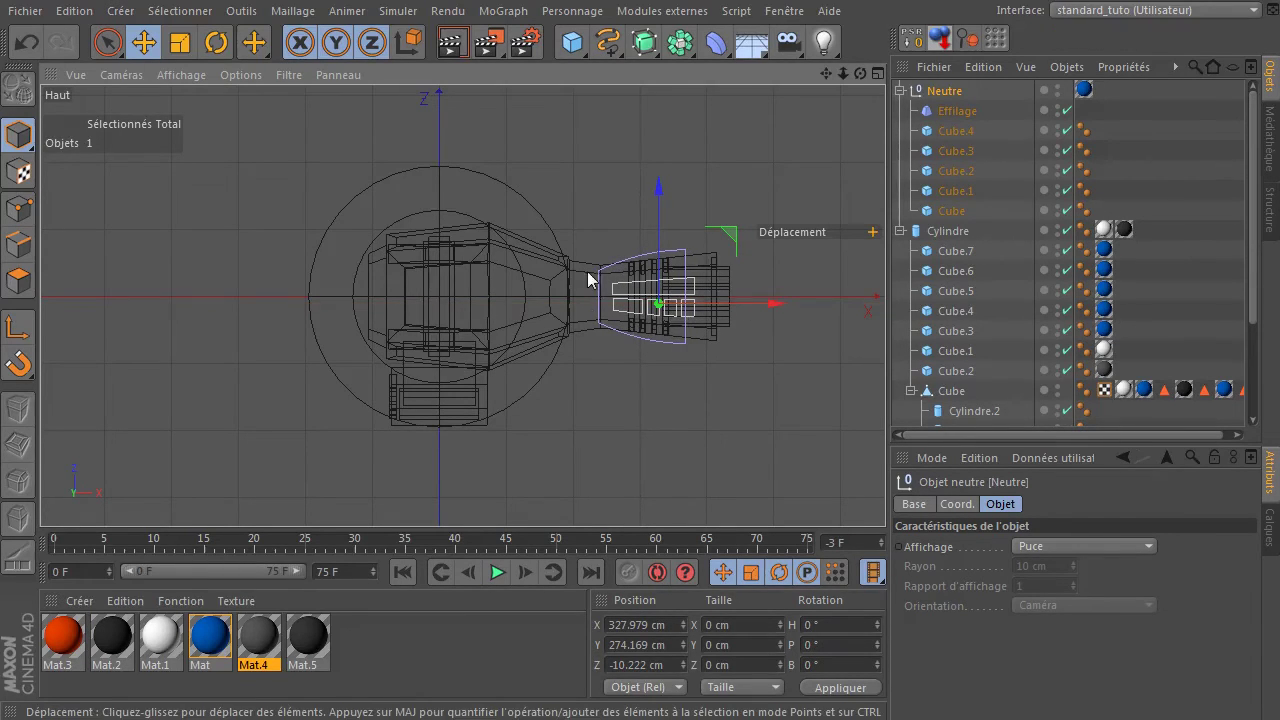
pyautogui.click(452, 44)
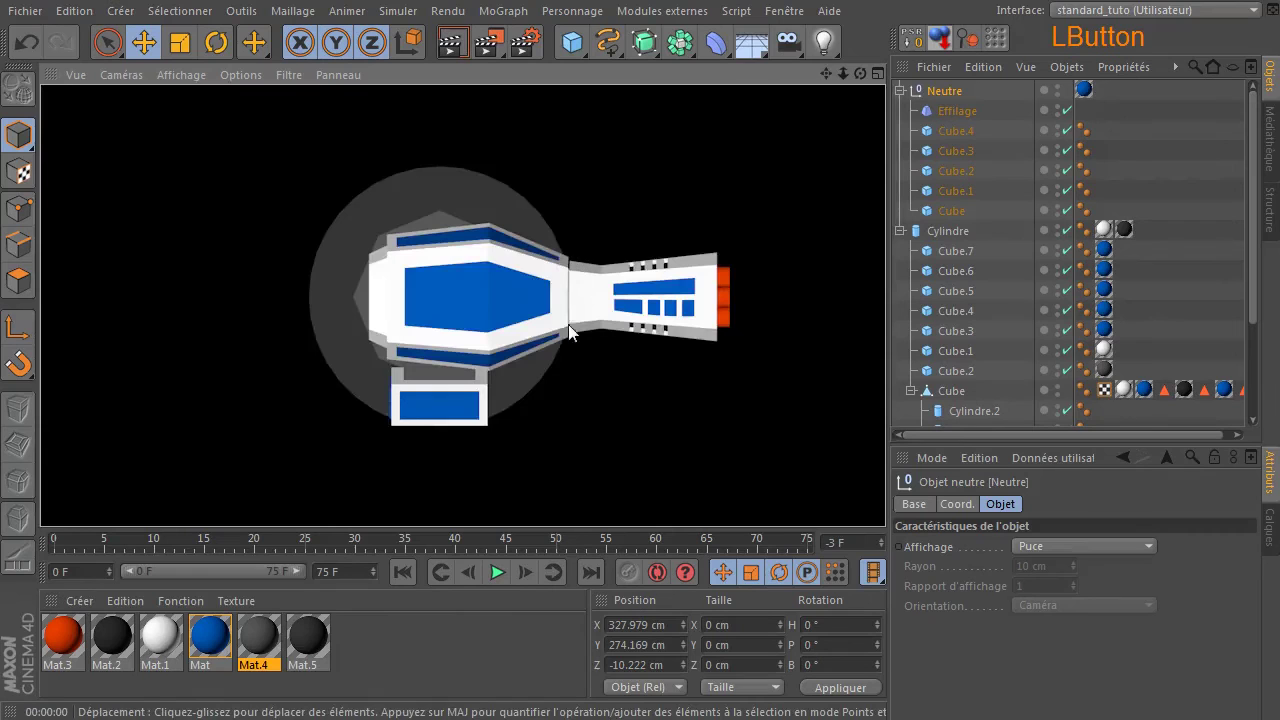
# - Deselect everything and return to the perspective view to look over the whole turret
pyautogui.click(717, 403)
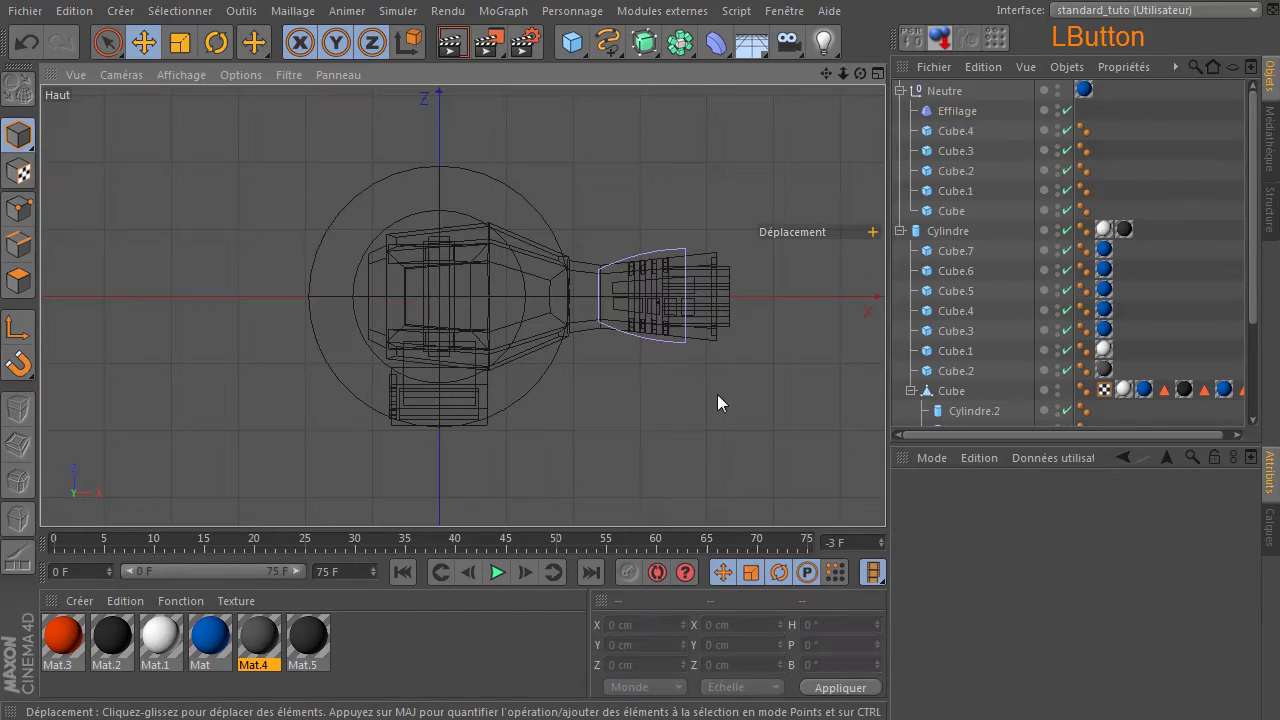
pyautogui.middleClick(702, 339)
pyautogui.middleClick(342, 222)
pyautogui.scroll(-3, 363, 254)
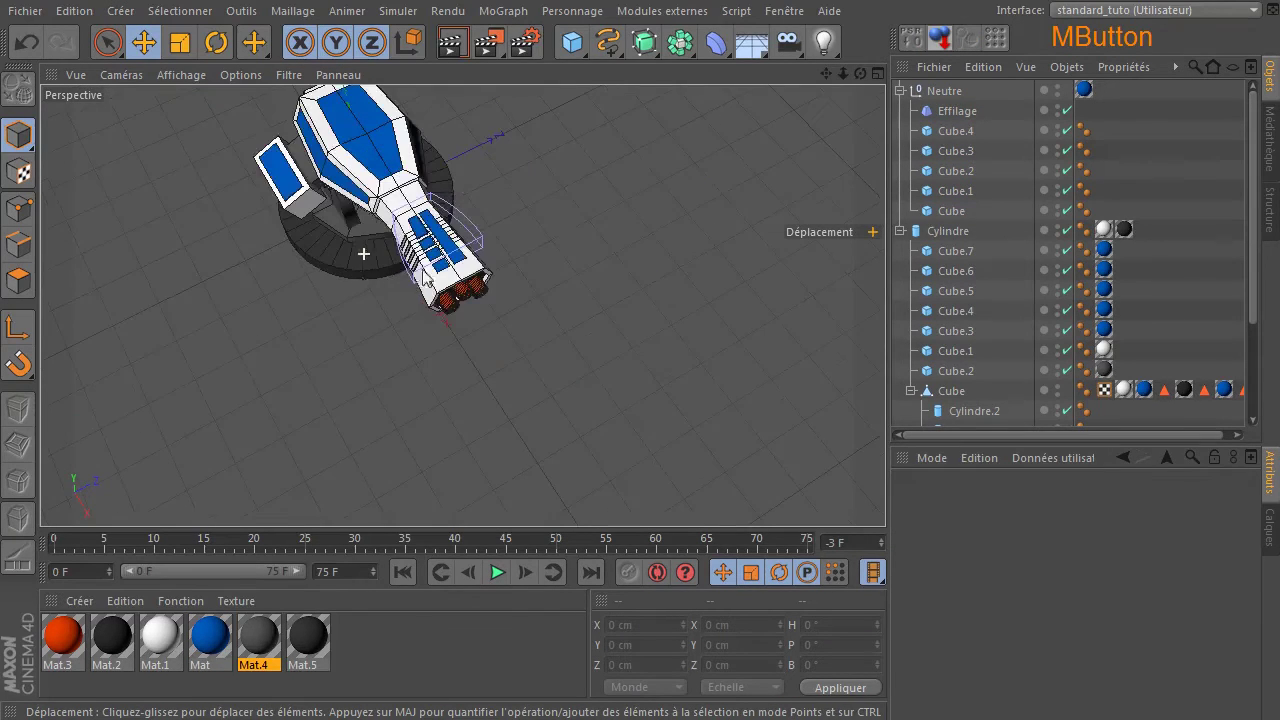
# - Render the turret in the perspective view from above and from a lower side angle to check its colouring
pyautogui.moveTo(826, 73); pyautogui.dragTo(829, 185)
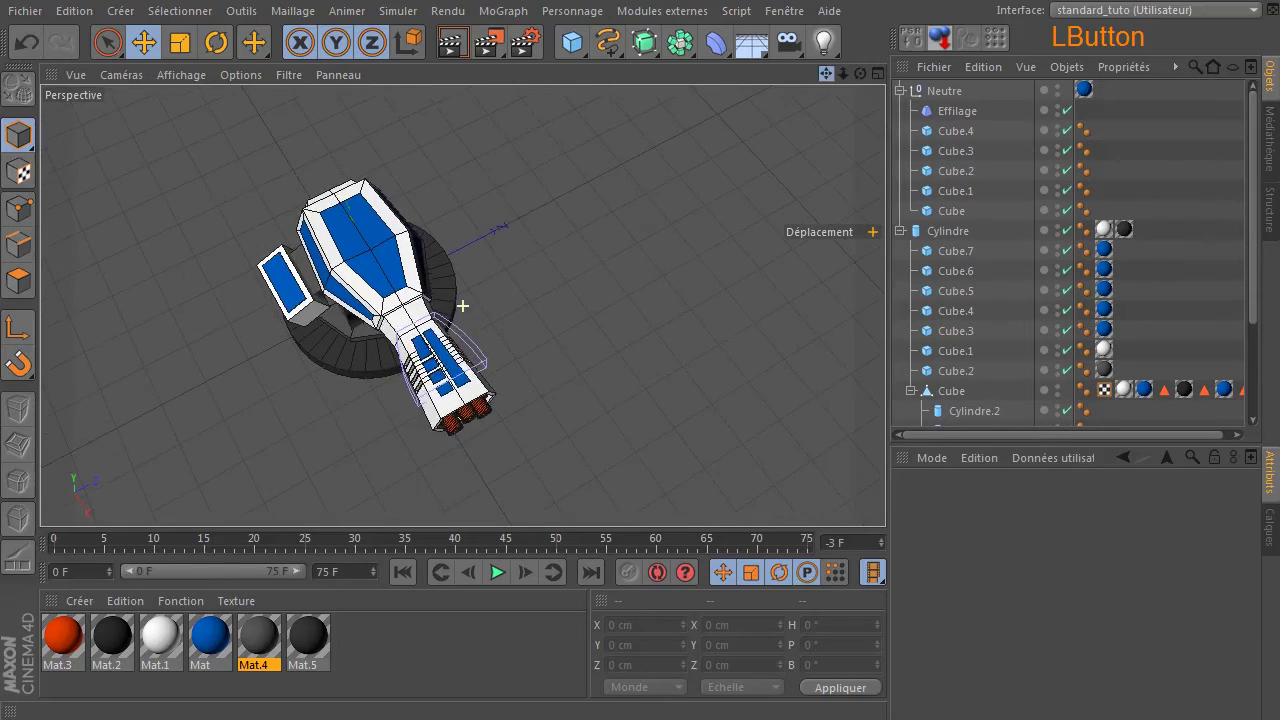
pyautogui.click(449, 44)
pyautogui.moveTo(860, 74); pyautogui.dragTo(930, 22)
pyautogui.click(451, 44)
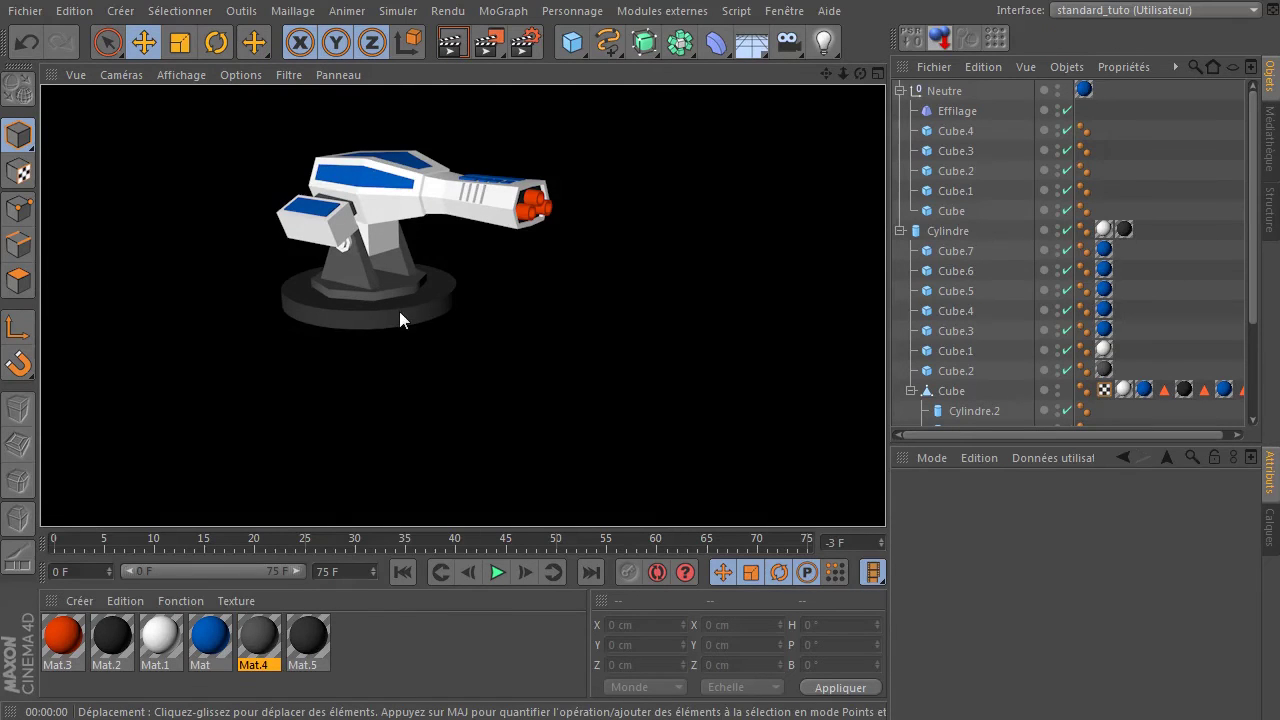
# - Create a new material with specularity turned off and the orange colour R 255, V 124, B 25
pyautogui.scroll(8, 358, 318)
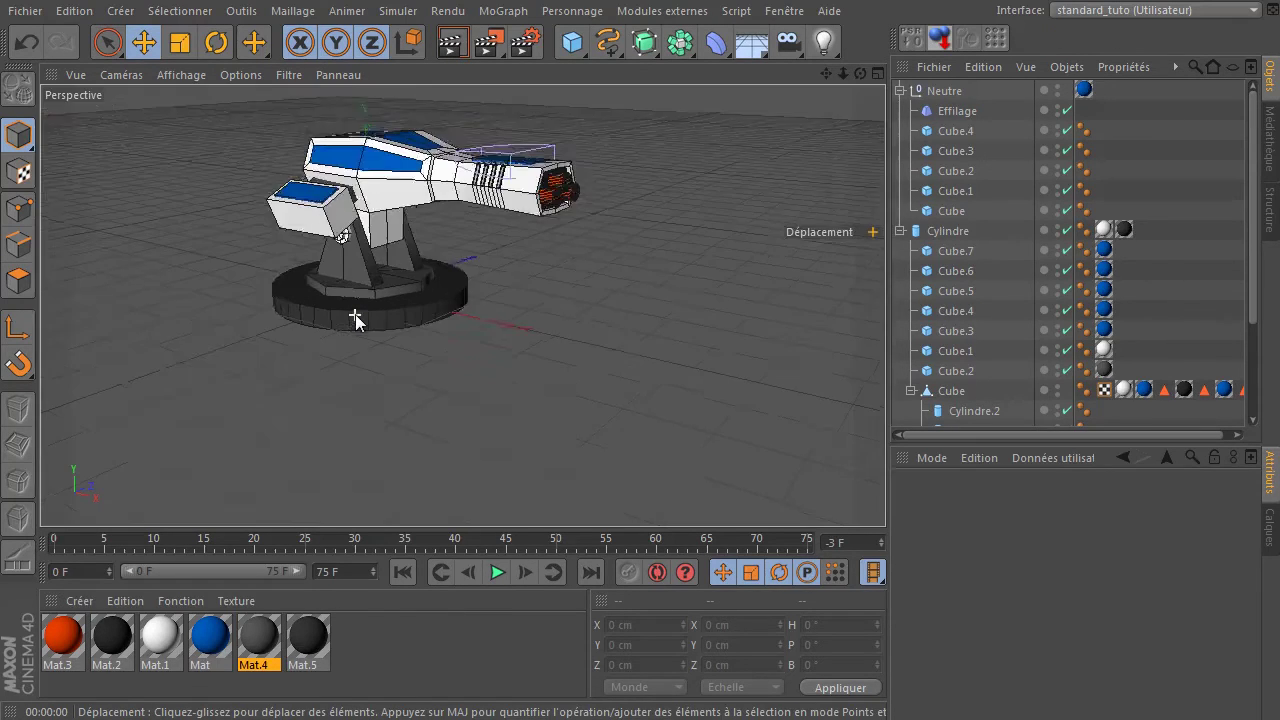
pyautogui.moveTo(834, 70); pyautogui.dragTo(417, 410)
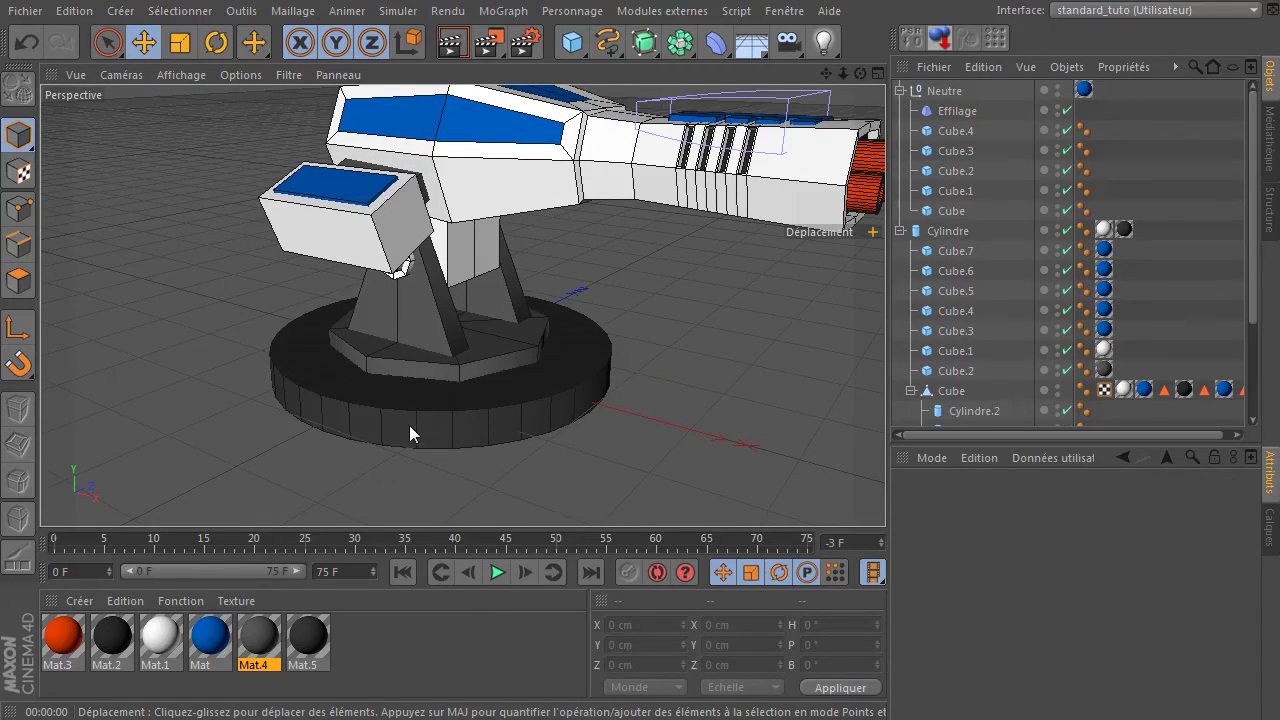
pyautogui.doubleClick(411, 658)
pyautogui.doubleClick(62, 640)
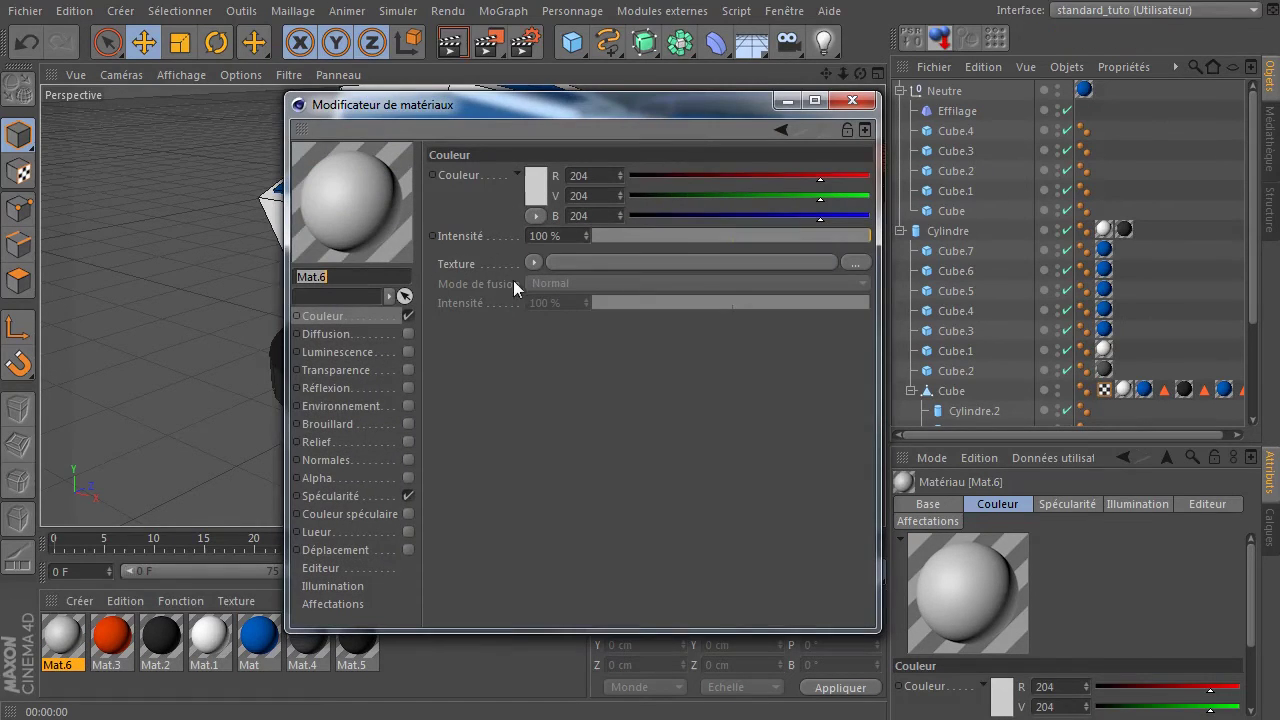
pyautogui.click(407, 496)
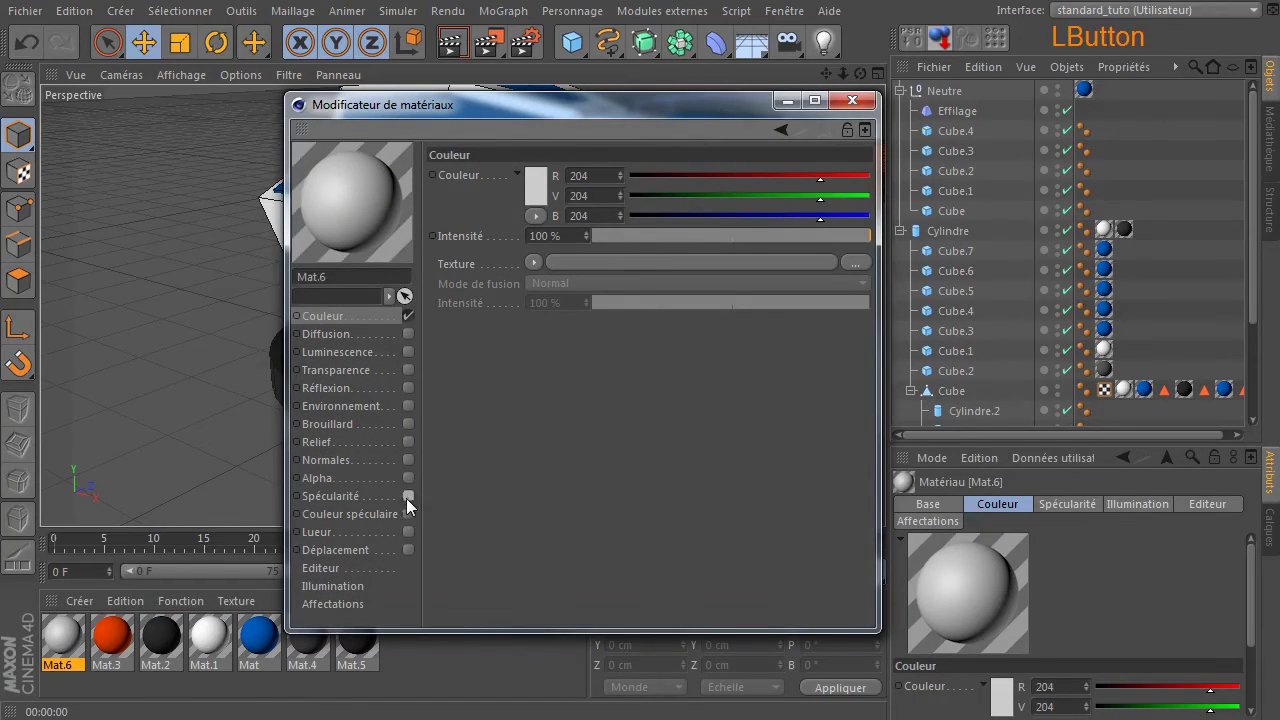
pyautogui.click(531, 179)
pyautogui.moveTo(510, 155); pyautogui.dragTo(582, 76)
pyautogui.moveTo(503, 104)
pyautogui.mouseDown()
pyautogui.moveTo(486, 103)
pyautogui.moveTo(527, 106)
pyautogui.mouseUp()
pyautogui.click(490, 275)
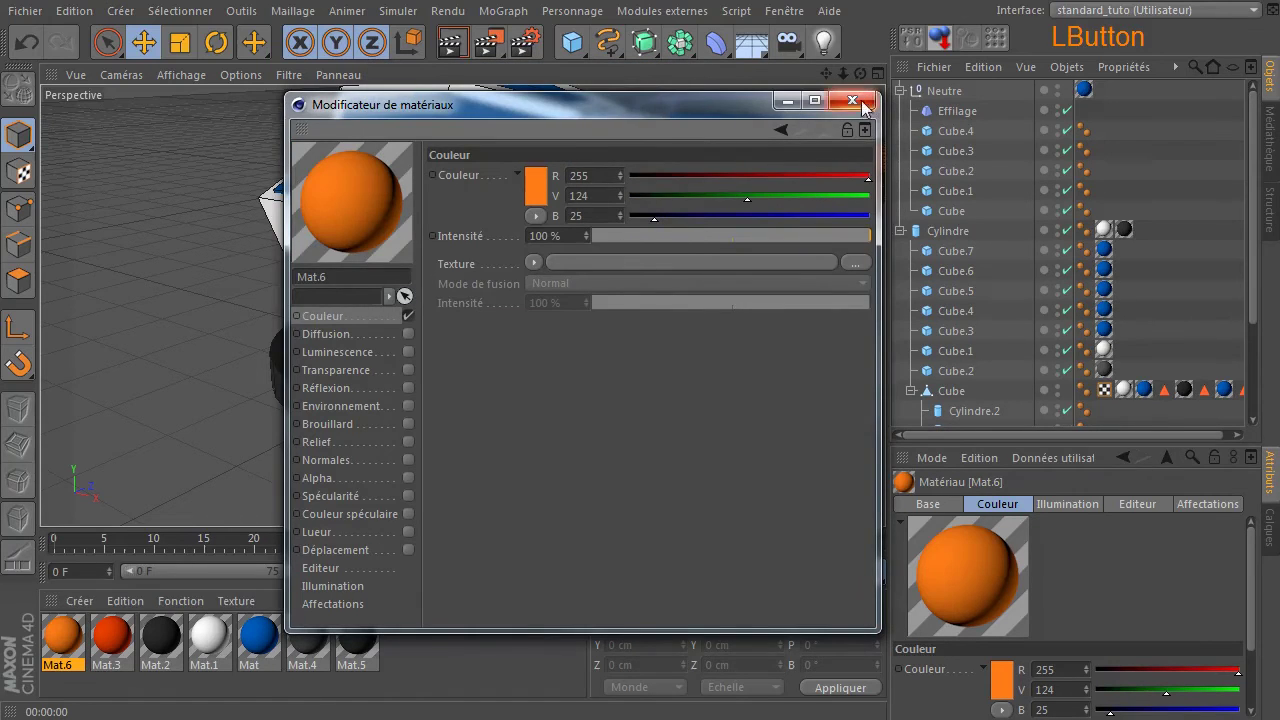
pyautogui.click(852, 100)
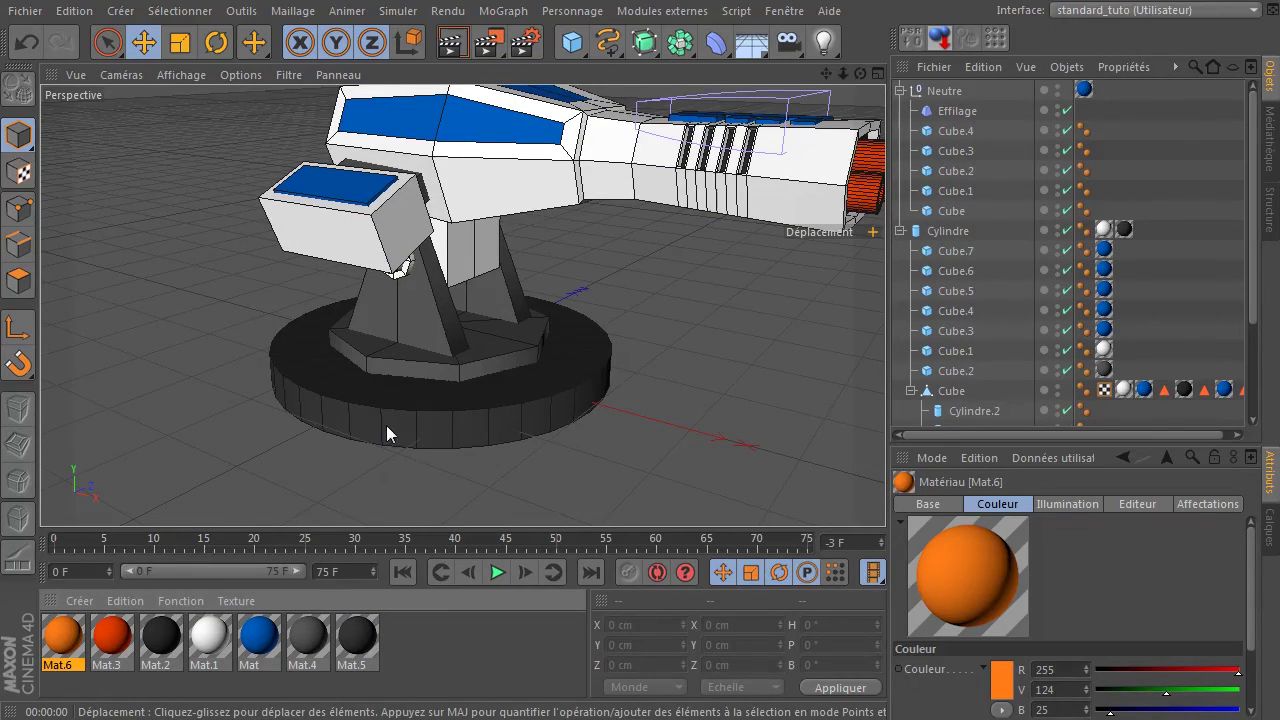
# - Try the orange material Mat.6 on the turret's round base and check it in a top view render
pyautogui.click(386, 425)
pyautogui.moveTo(58, 640); pyautogui.dragTo(406, 440)
pyautogui.click(744, 468)
pyautogui.click(452, 42)
pyautogui.scroll(-5, 507, 404)
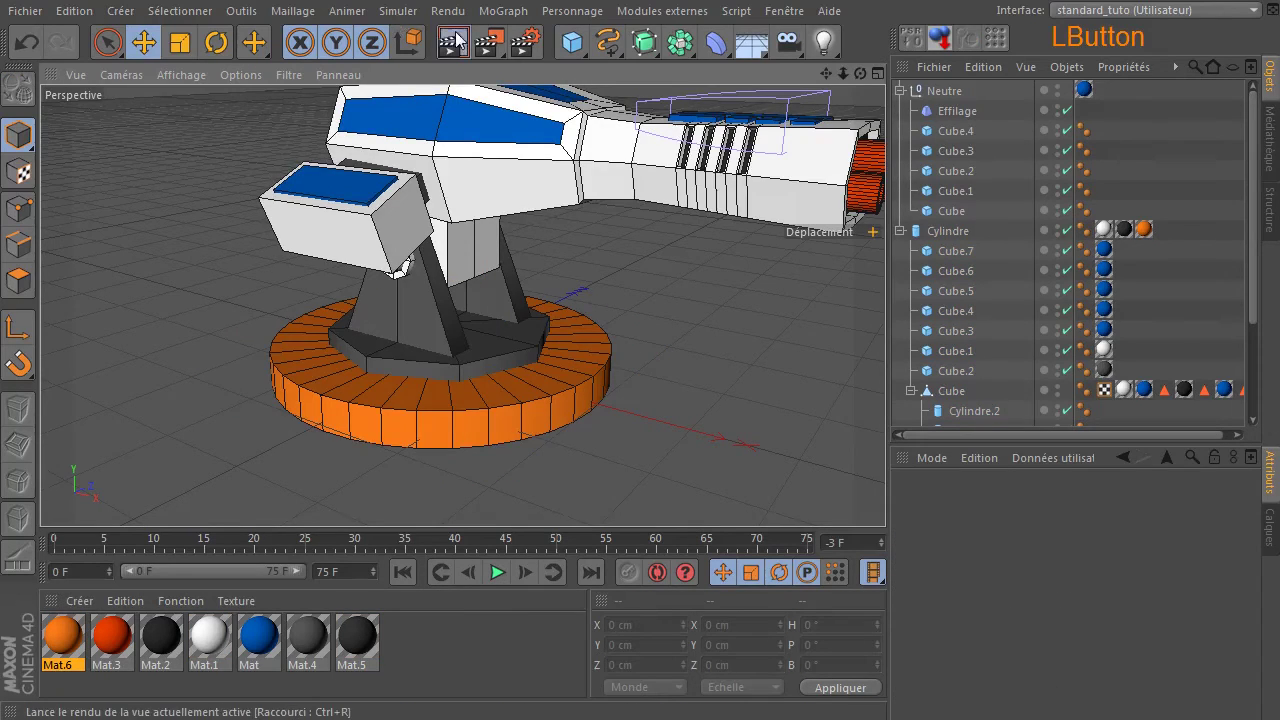
pyautogui.middleClick(599, 244)
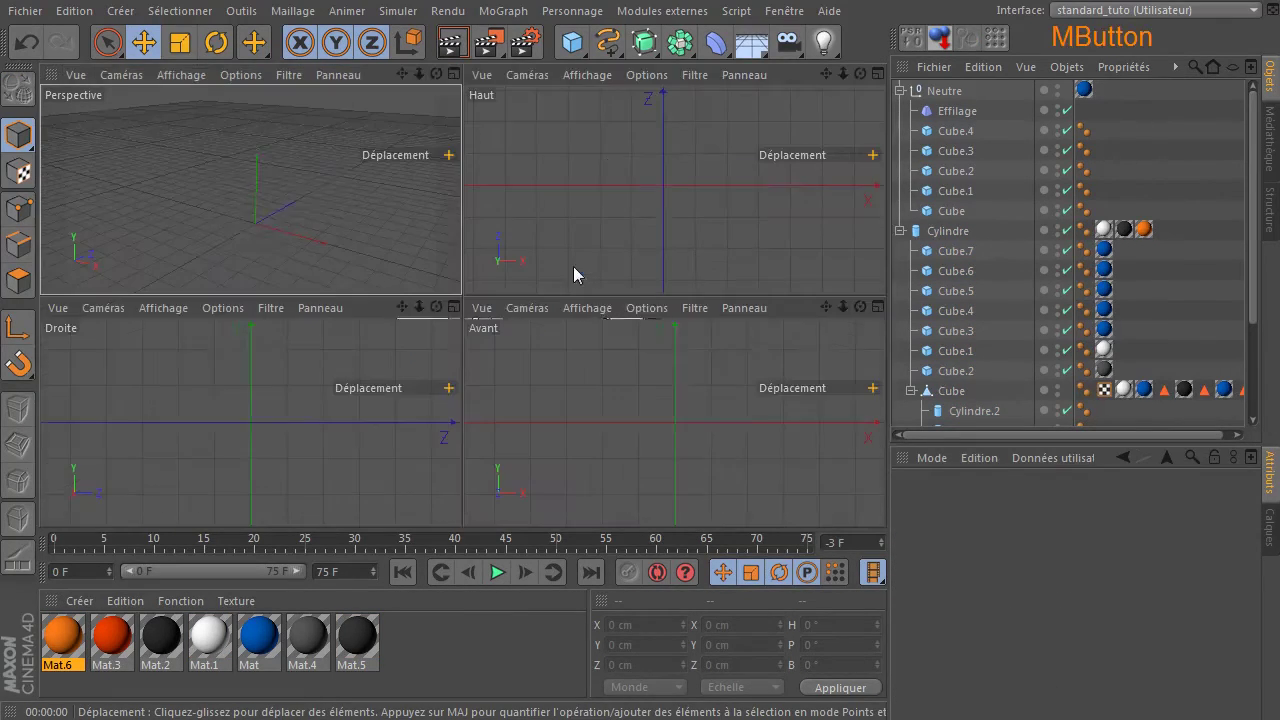
pyautogui.middleClick(573, 268)
pyautogui.click(458, 45)
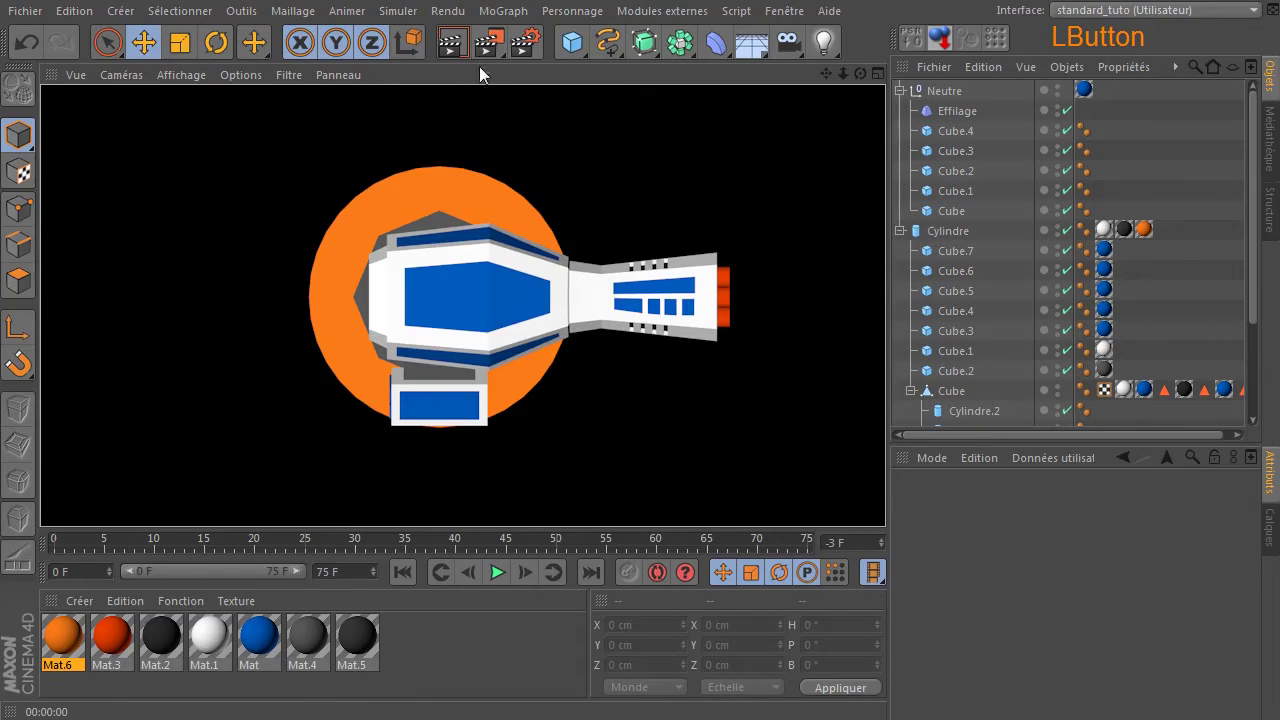
# - Undo the orange material's assignment and its creation, then check the base in a top view render
pyautogui.click(30, 46)
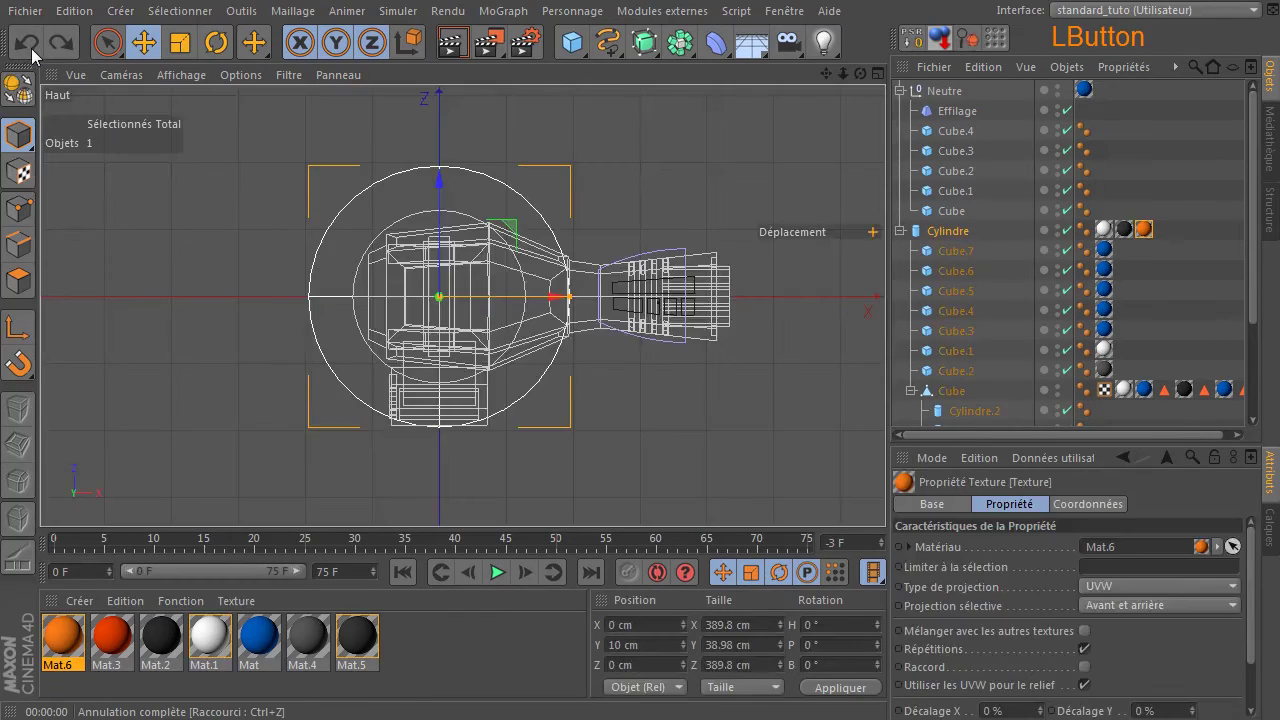
pyautogui.click(32, 49)
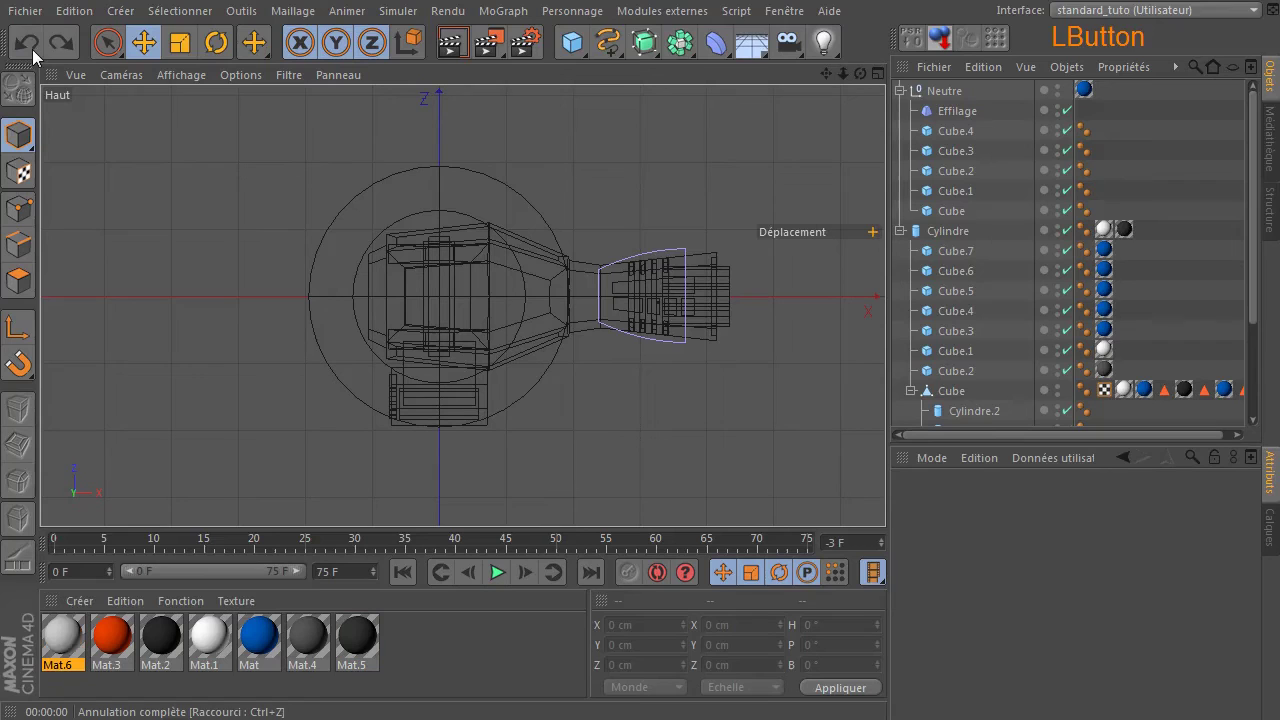
pyautogui.click(31, 47)
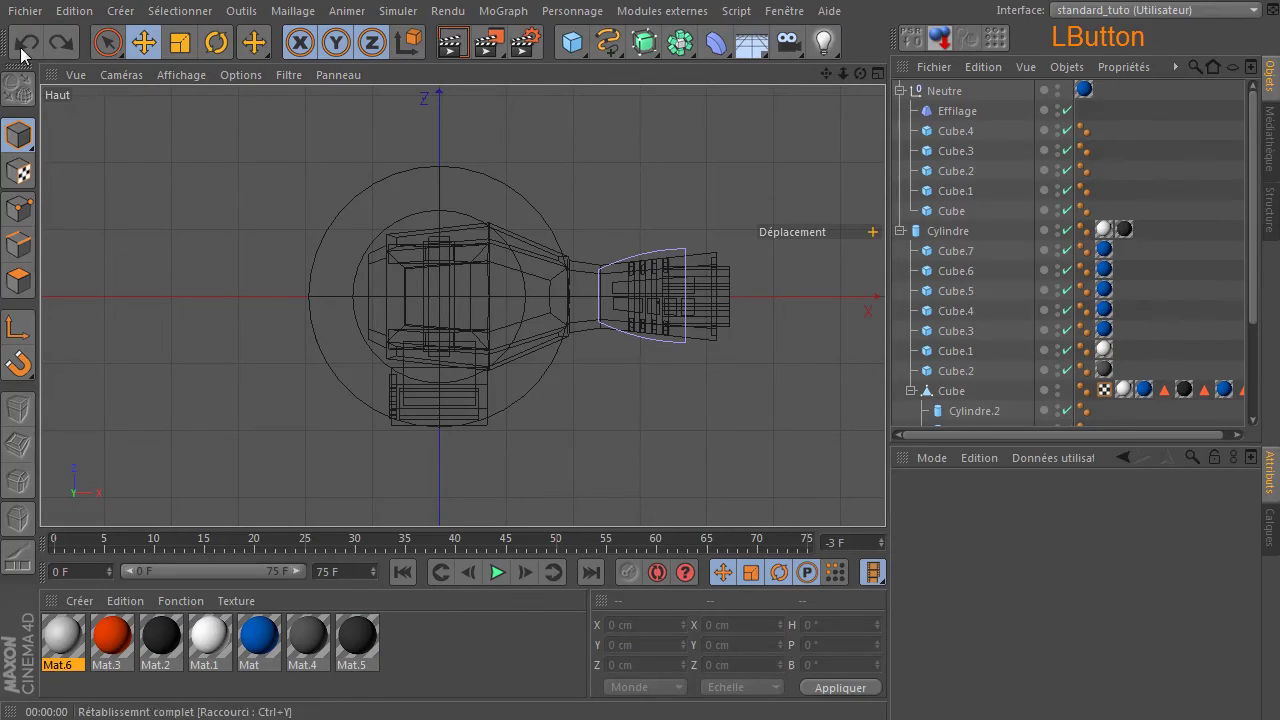
pyautogui.click(28, 43)
pyautogui.click(450, 43)
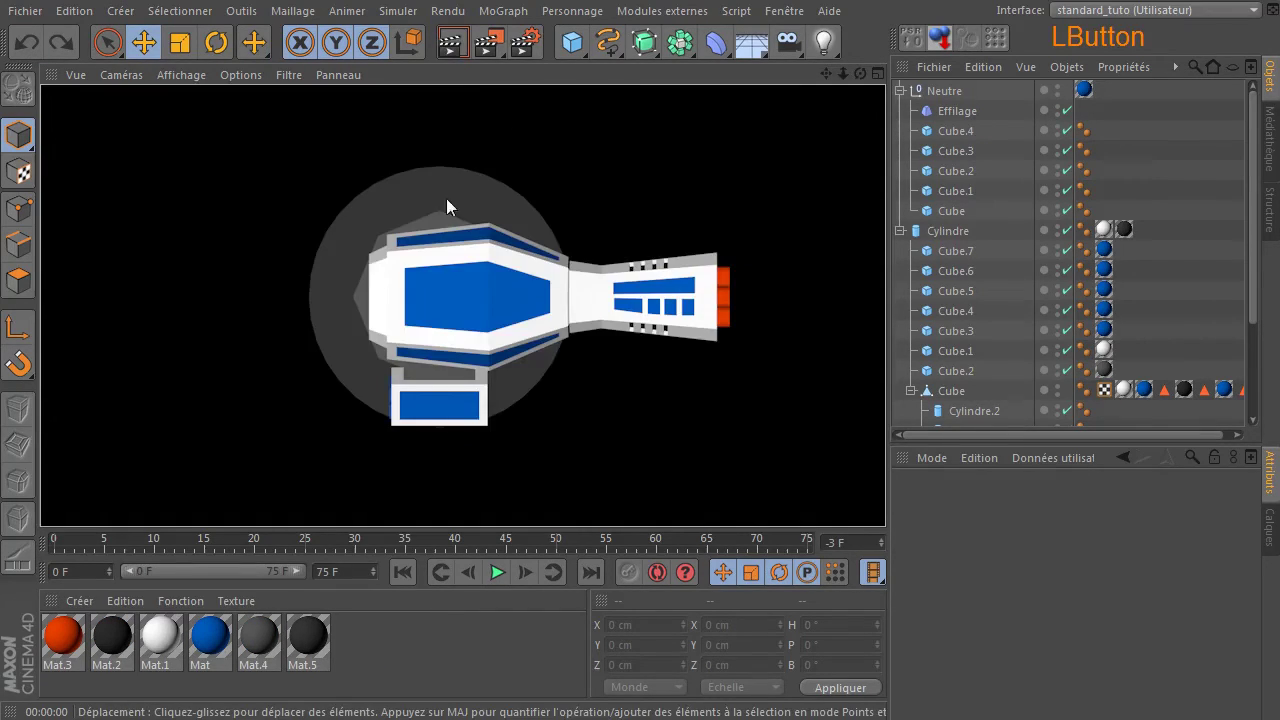
# - Return to the perspective view and examine the turret body, support legs, barrel and their place in the object hierarchy
pyautogui.middleClick(201, 304)
pyautogui.middleClick(348, 241)
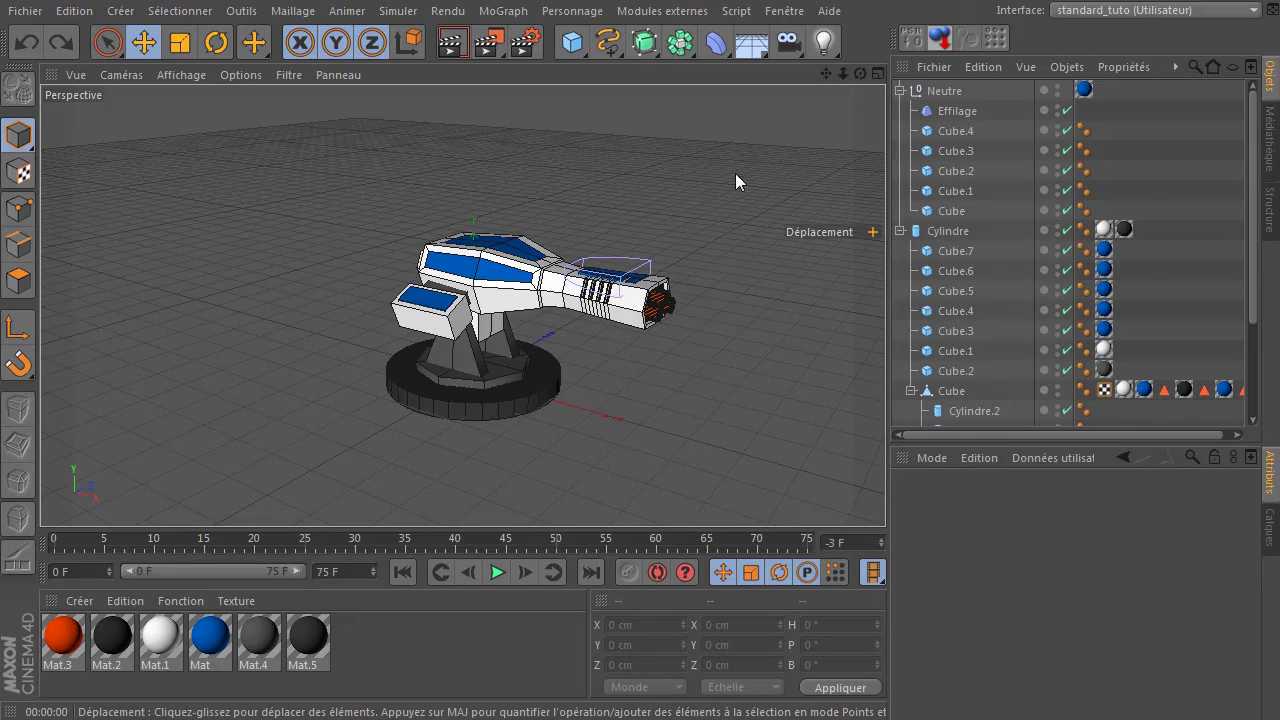
pyautogui.moveTo(860, 74); pyautogui.dragTo(816, 152)
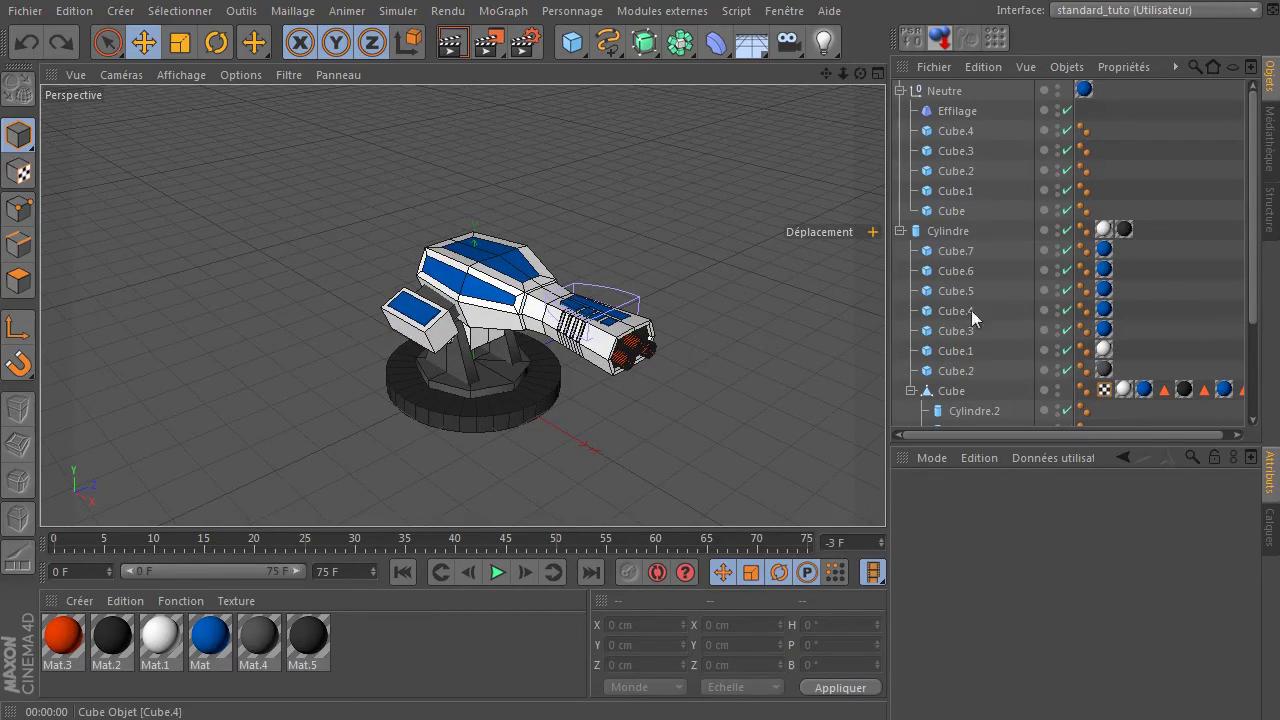
pyautogui.scroll(-3, 982, 313)
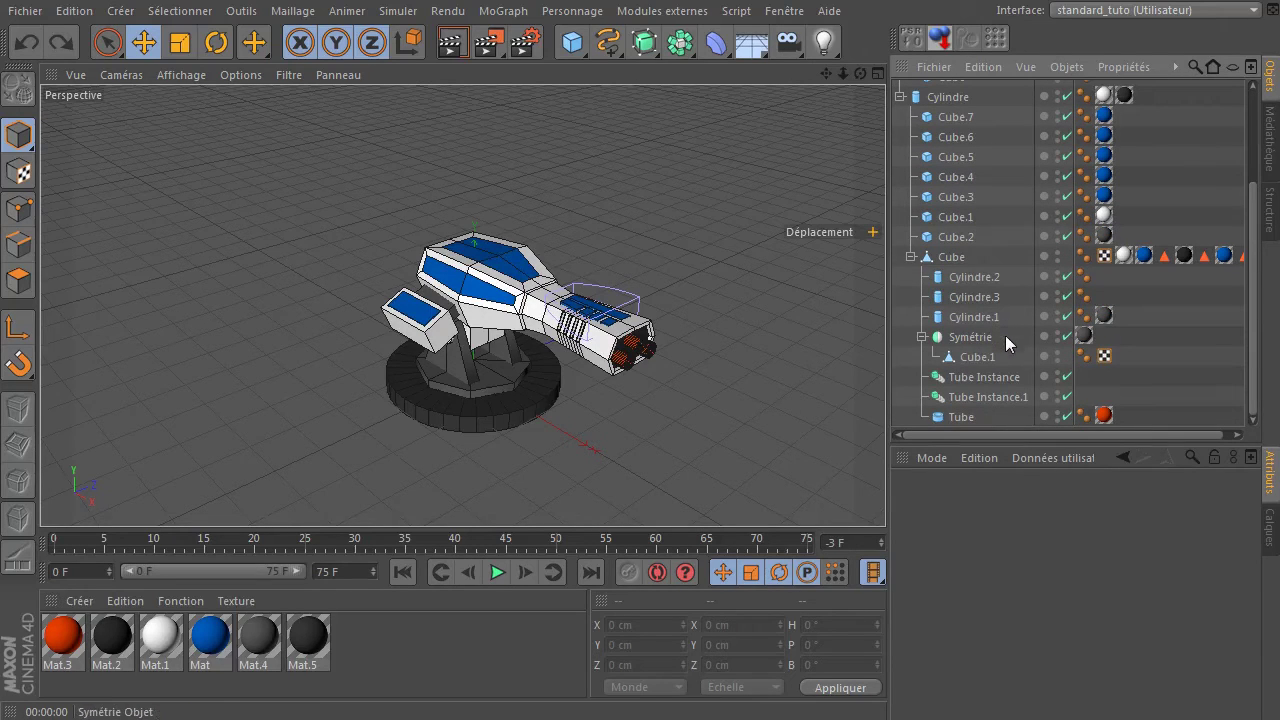
pyautogui.click(476, 318)
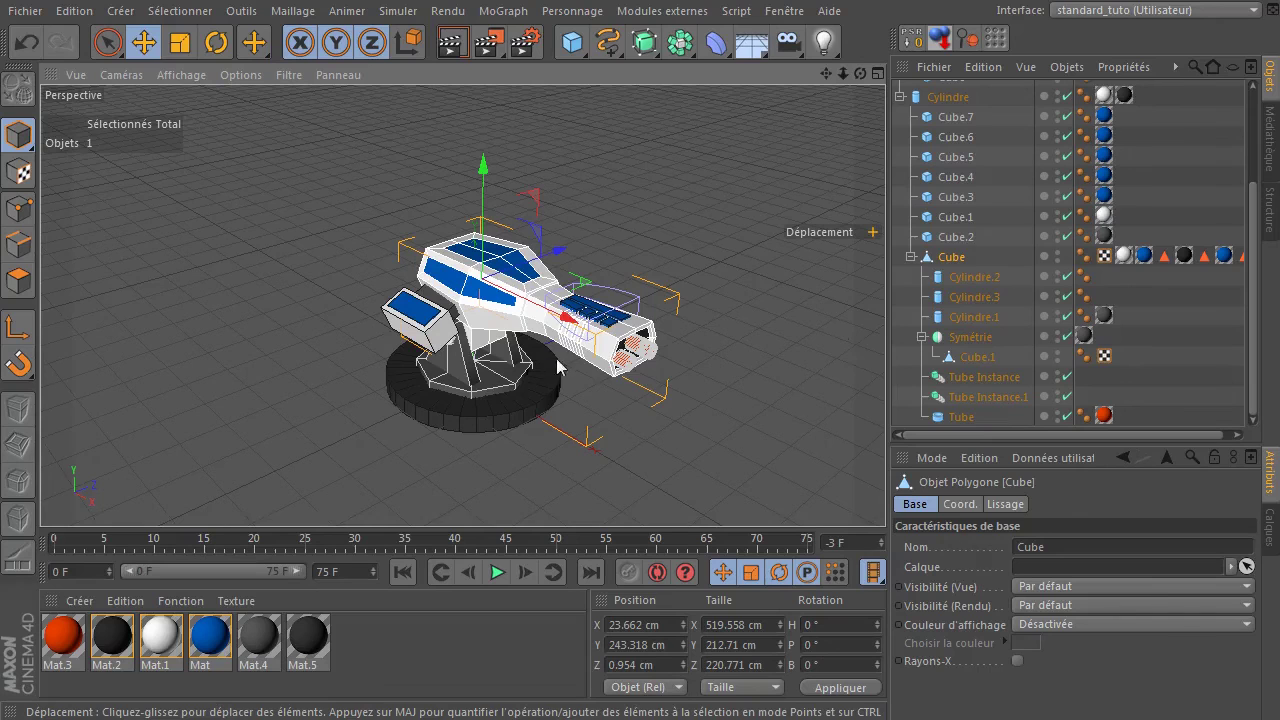
pyautogui.click(472, 378)
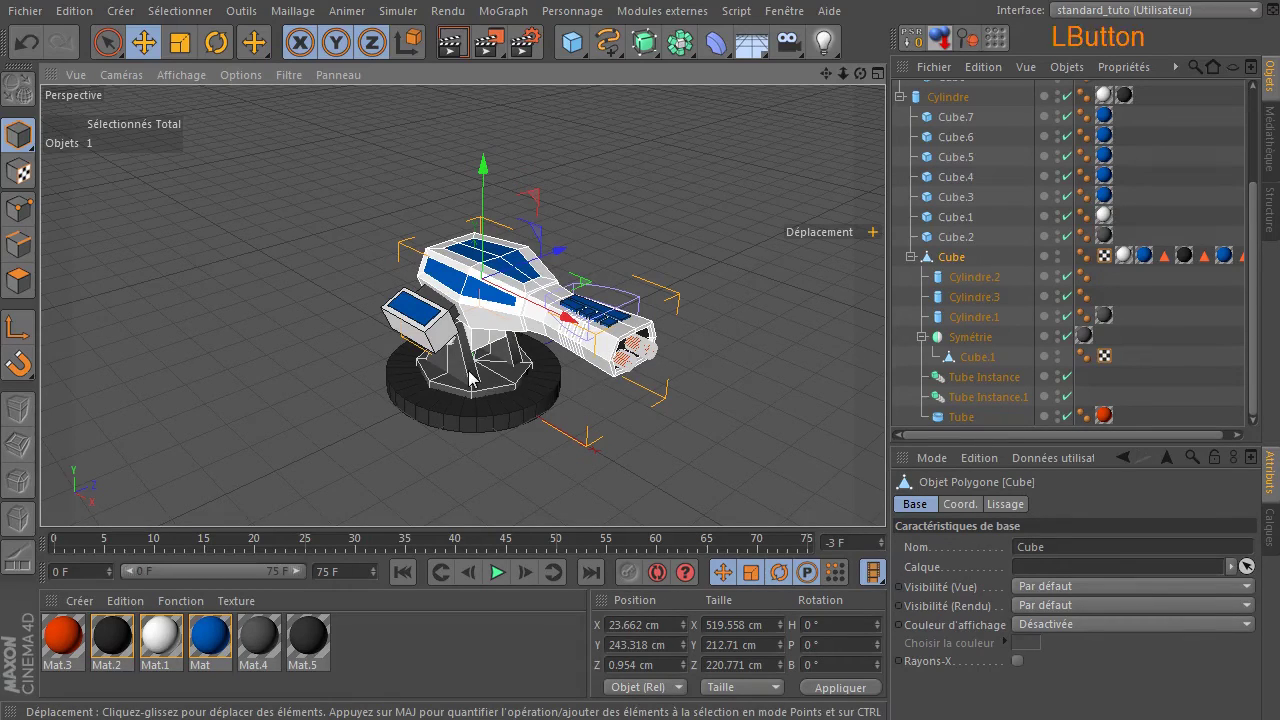
pyautogui.click(472, 378)
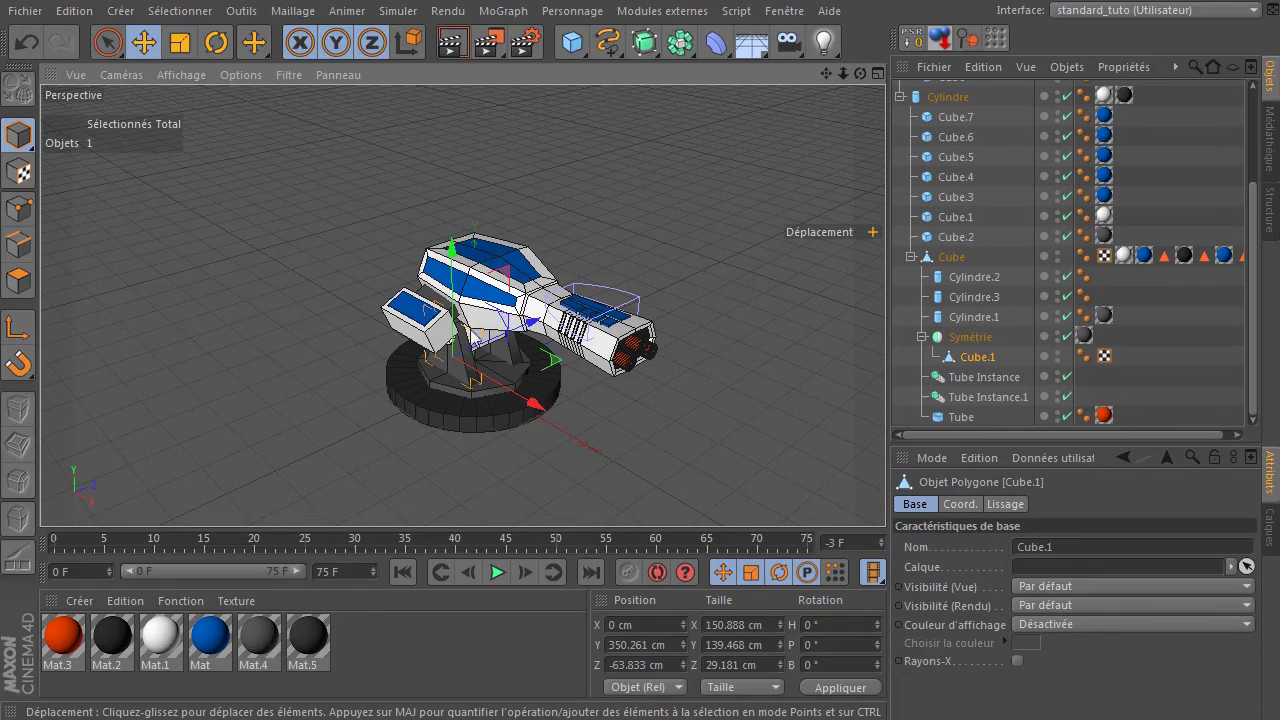
pyautogui.scroll(5, 450, 335)
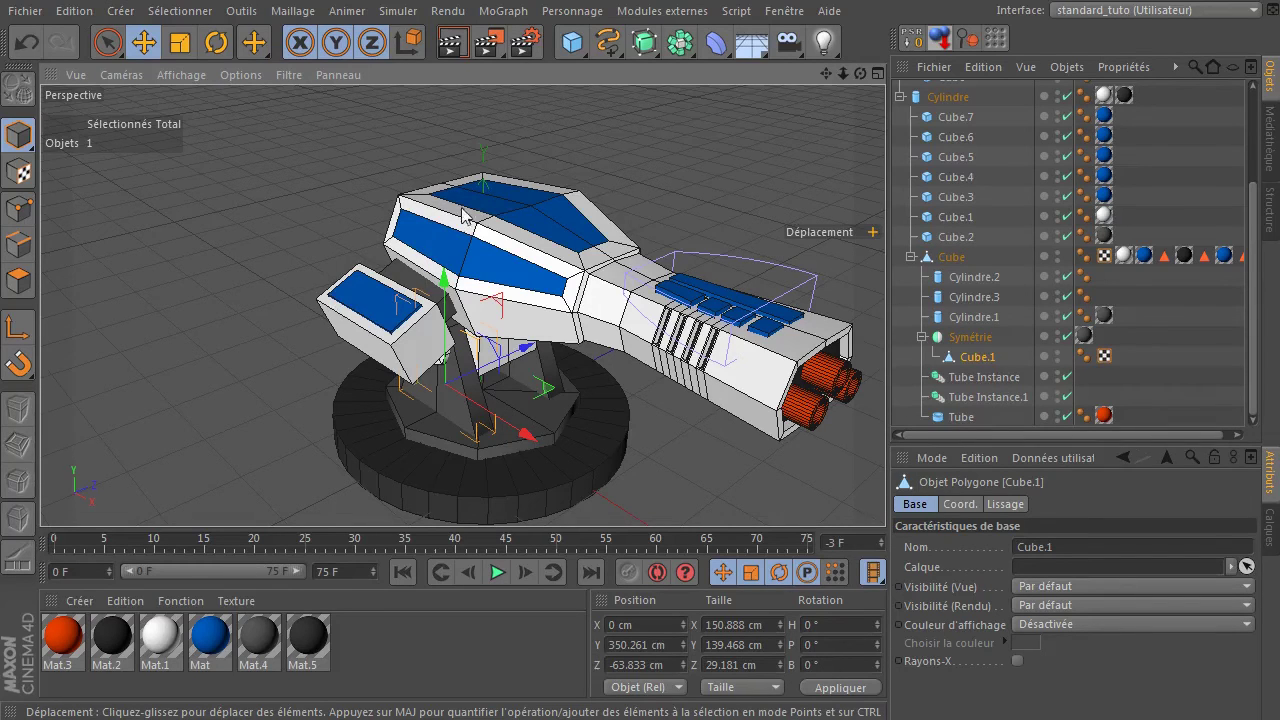
pyautogui.scroll(3, 398, 286)
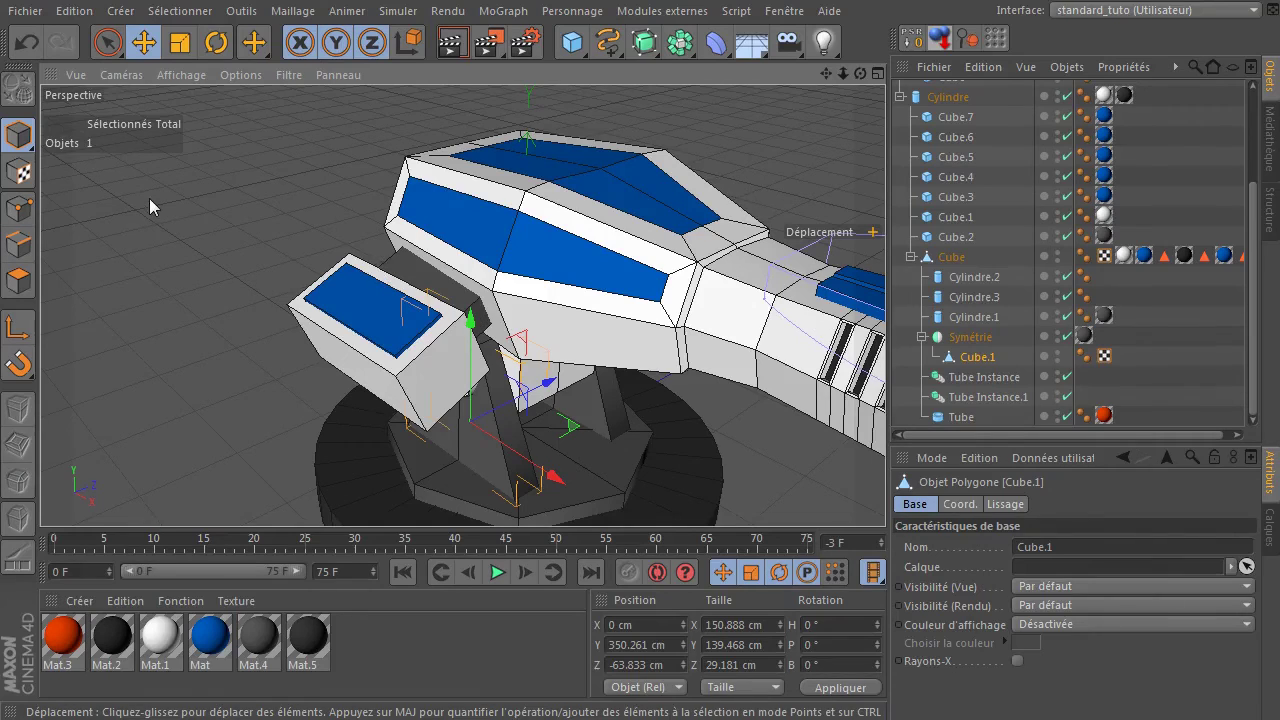
pyautogui.click(475, 287)
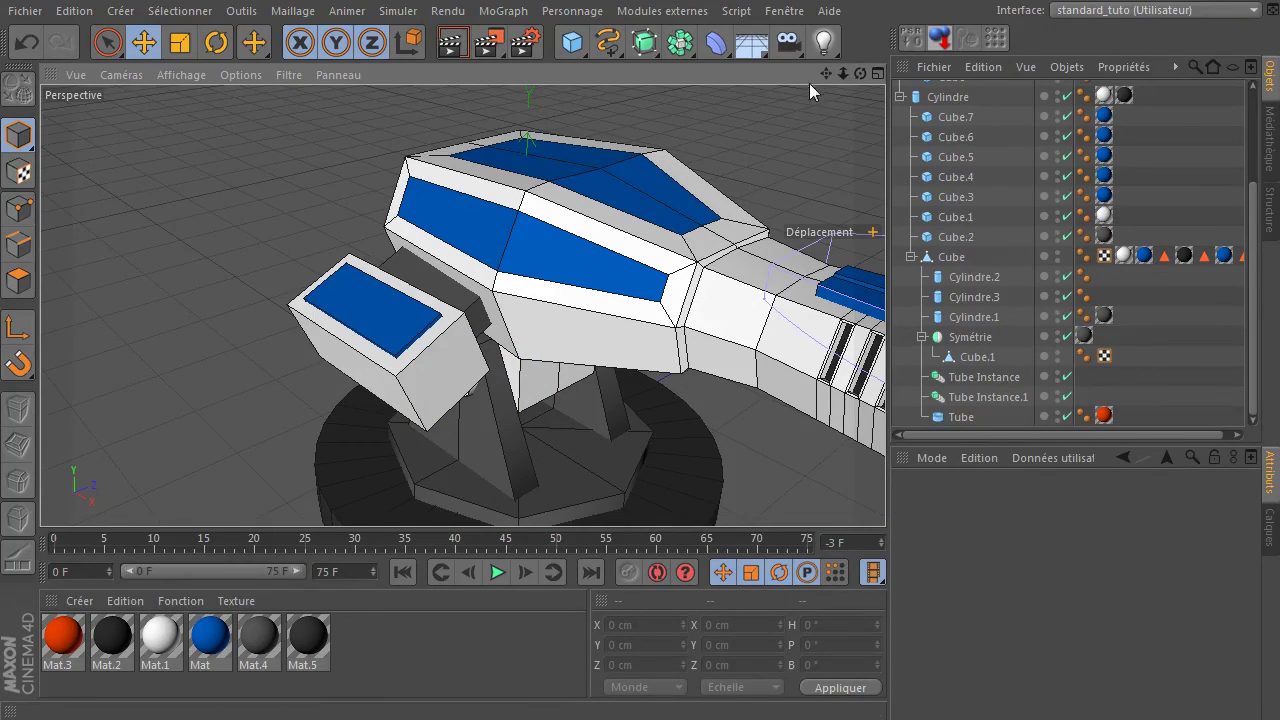
pyautogui.moveTo(823, 76); pyautogui.dragTo(823, 78)
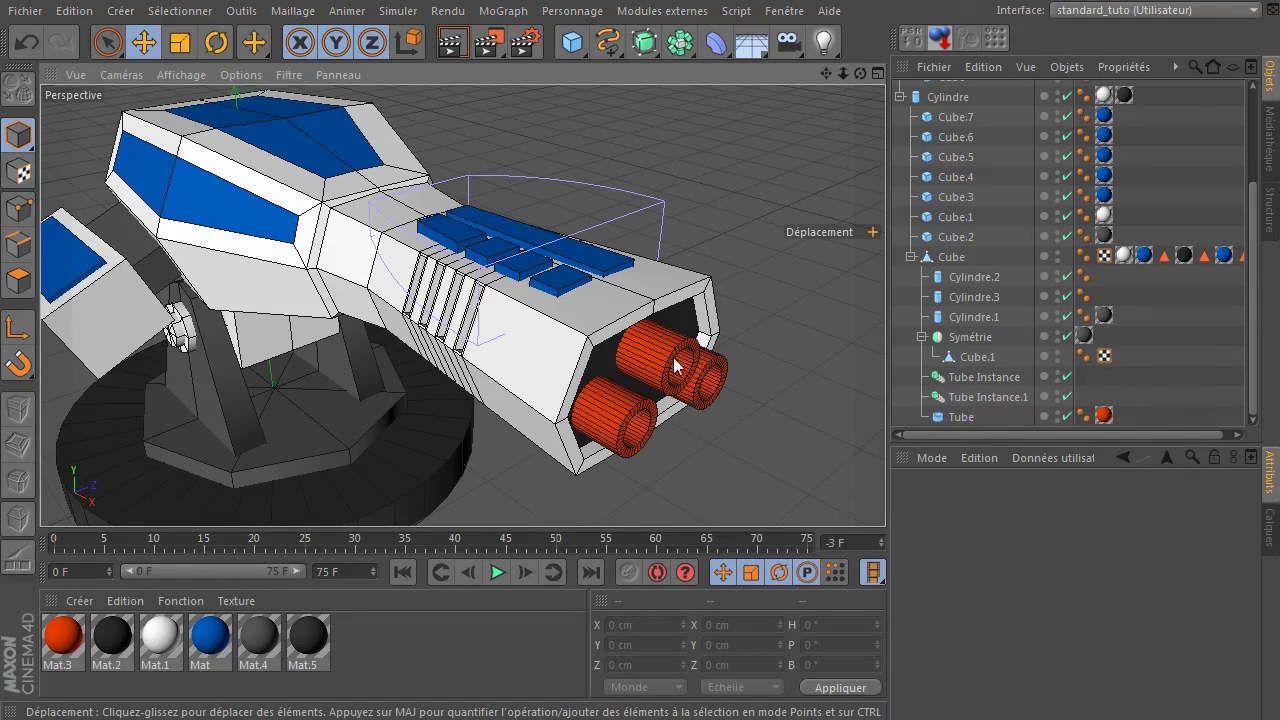
pyautogui.moveTo(858, 77); pyautogui.dragTo(801, 109)
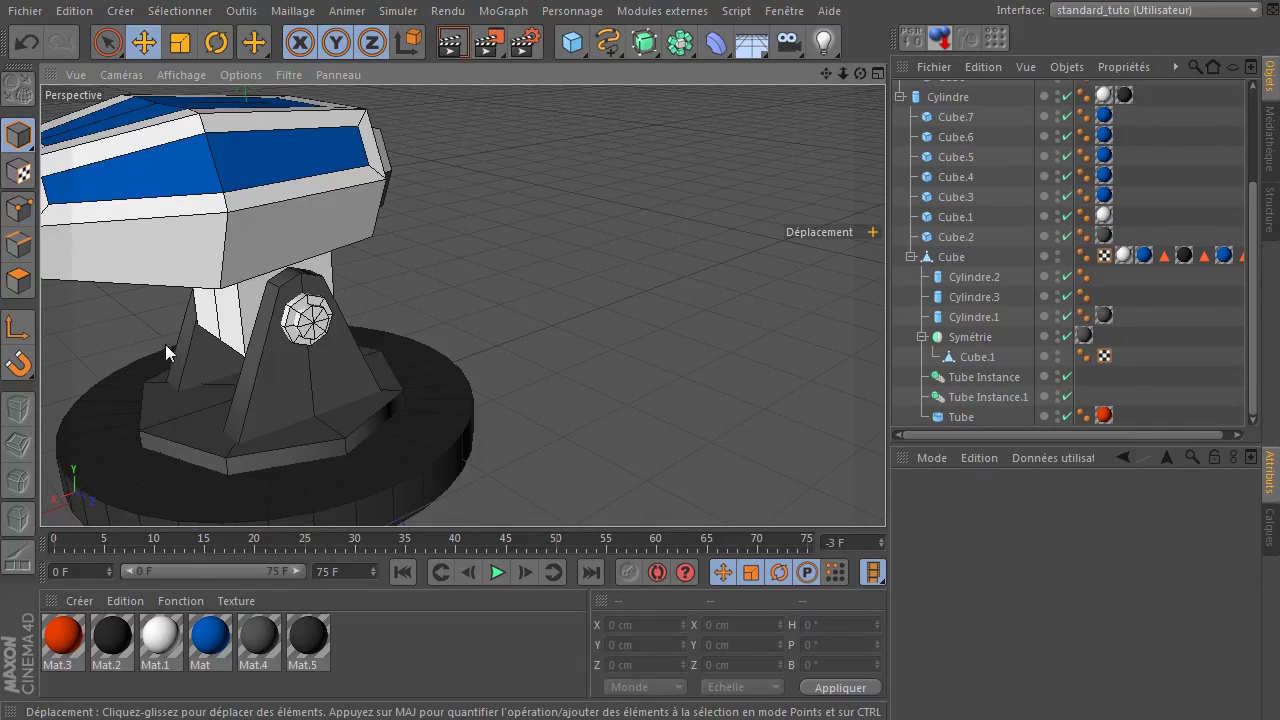
# - Disable the Symétrie object of the support legs, view the turret from the front, and enable it again
pyautogui.click(1066, 336)
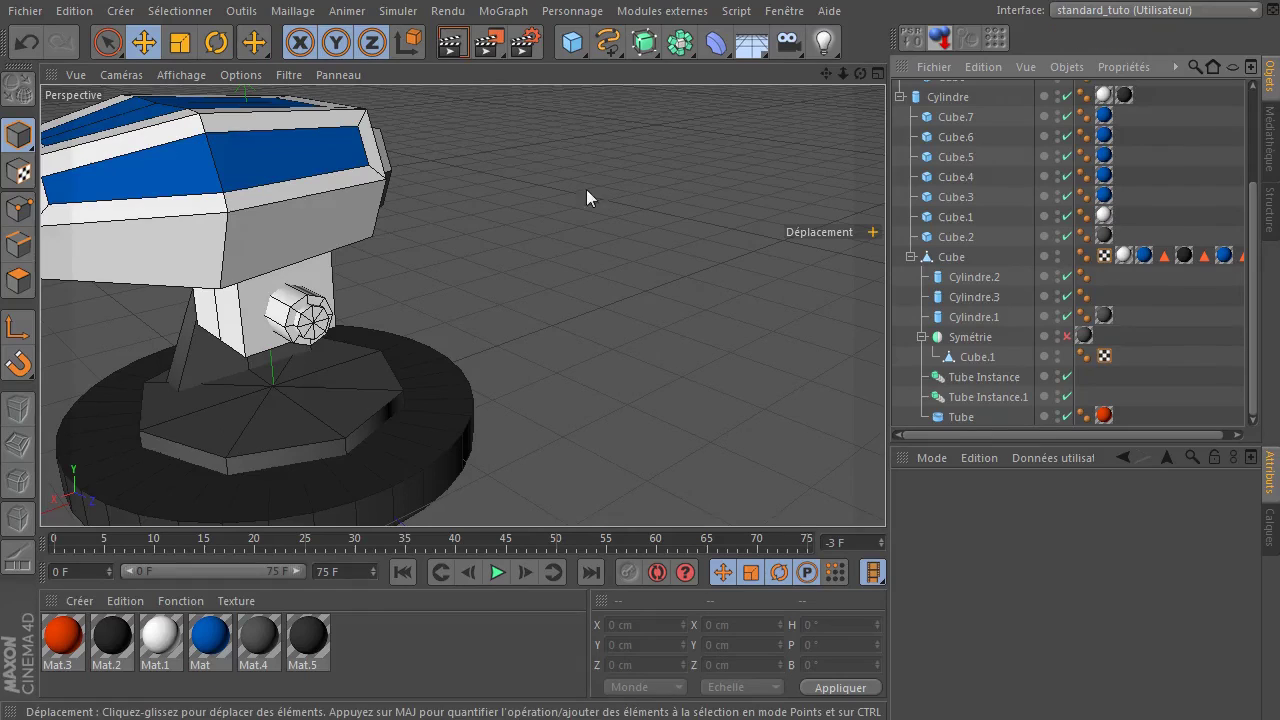
pyautogui.moveTo(860, 74); pyautogui.dragTo(1068, 42)
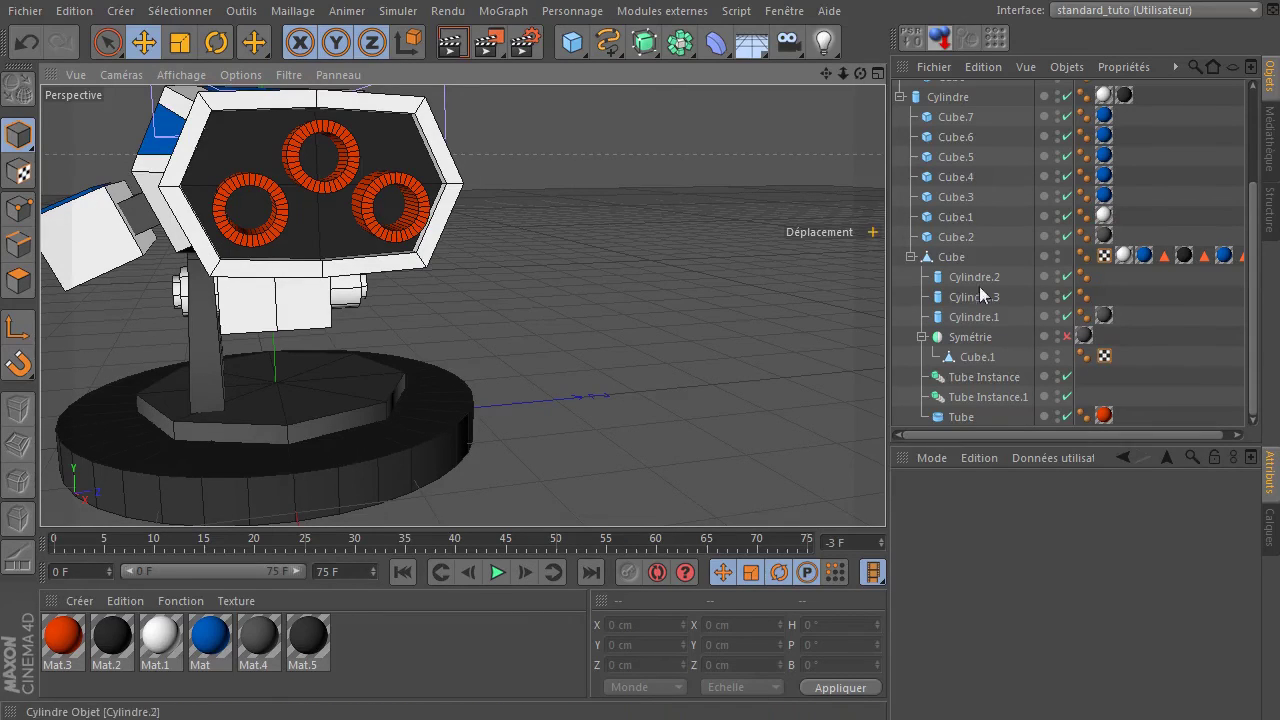
pyautogui.click(1067, 337)
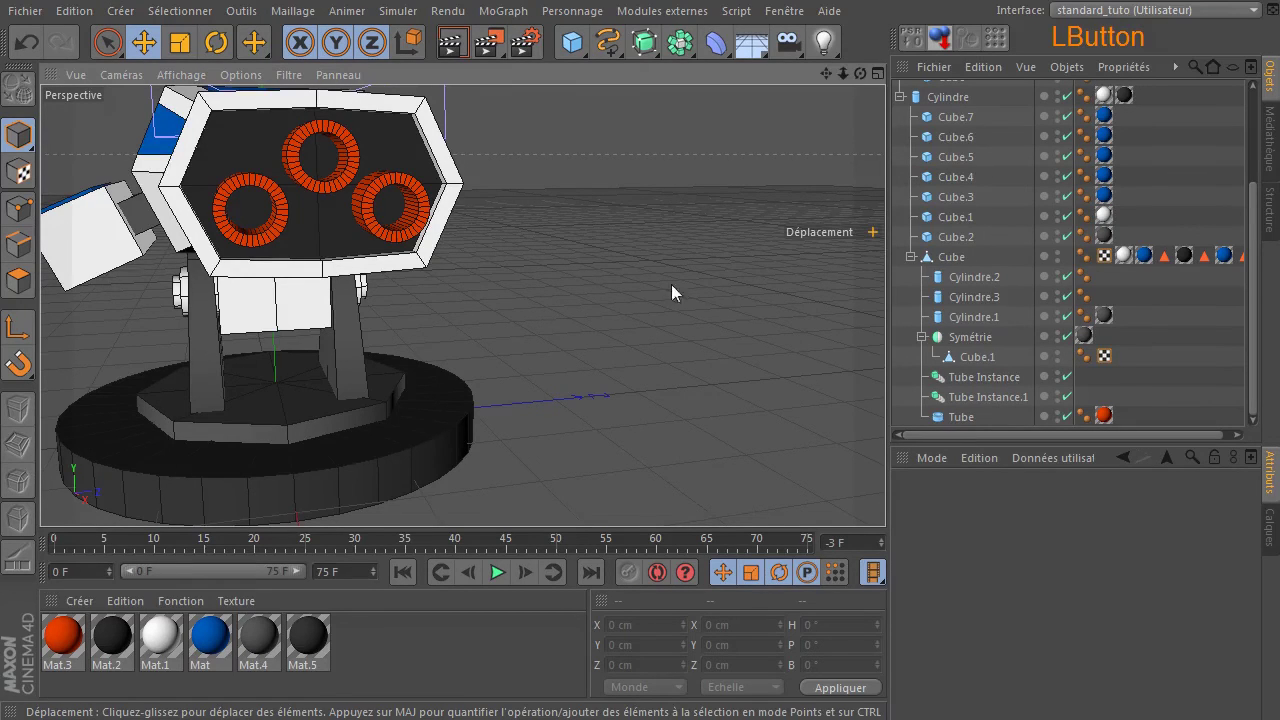
# - Look over the whole turret from the front, rear and sides, and render the finished model in the perspective view
pyautogui.scroll(-5, 355, 280)
pyautogui.moveTo(860, 74)
pyautogui.mouseDown()
pyautogui.moveTo(830, 72)
pyautogui.moveTo(805, 95)
pyautogui.moveTo(840, 80)
pyautogui.moveTo(610, 253)
pyautogui.mouseUp()
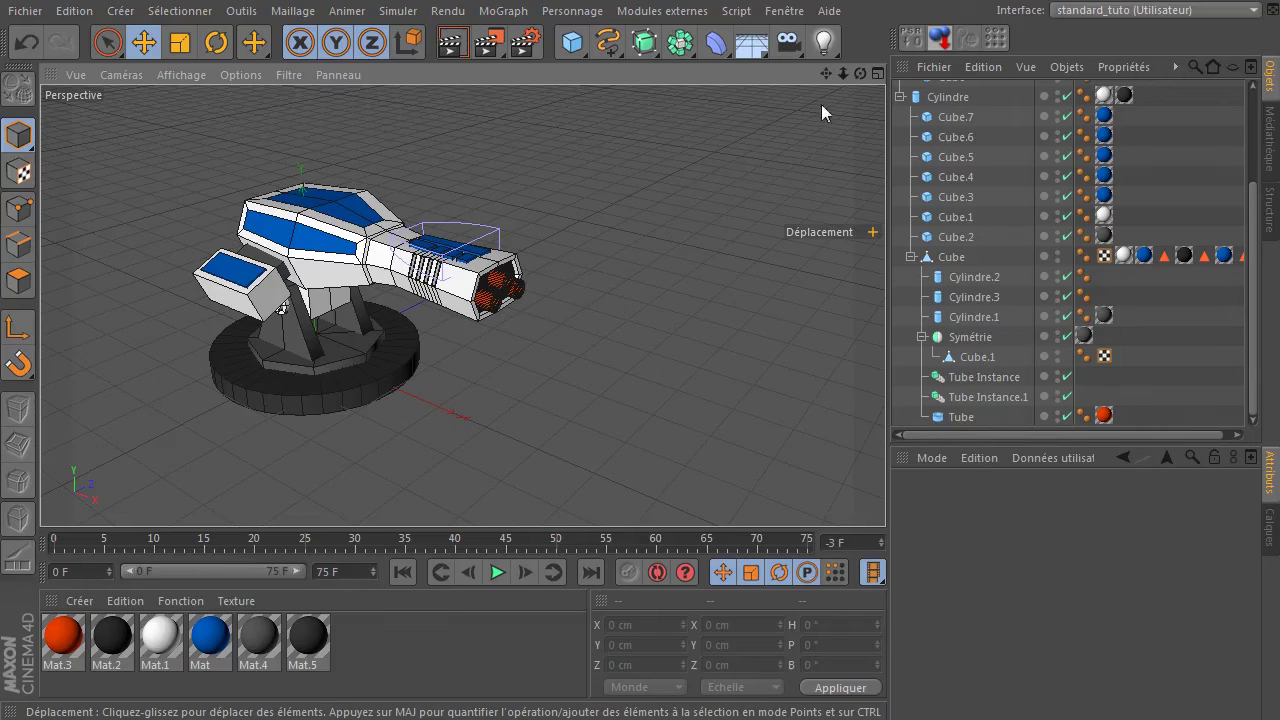
pyautogui.moveTo(859, 76); pyautogui.dragTo(1060, 48)
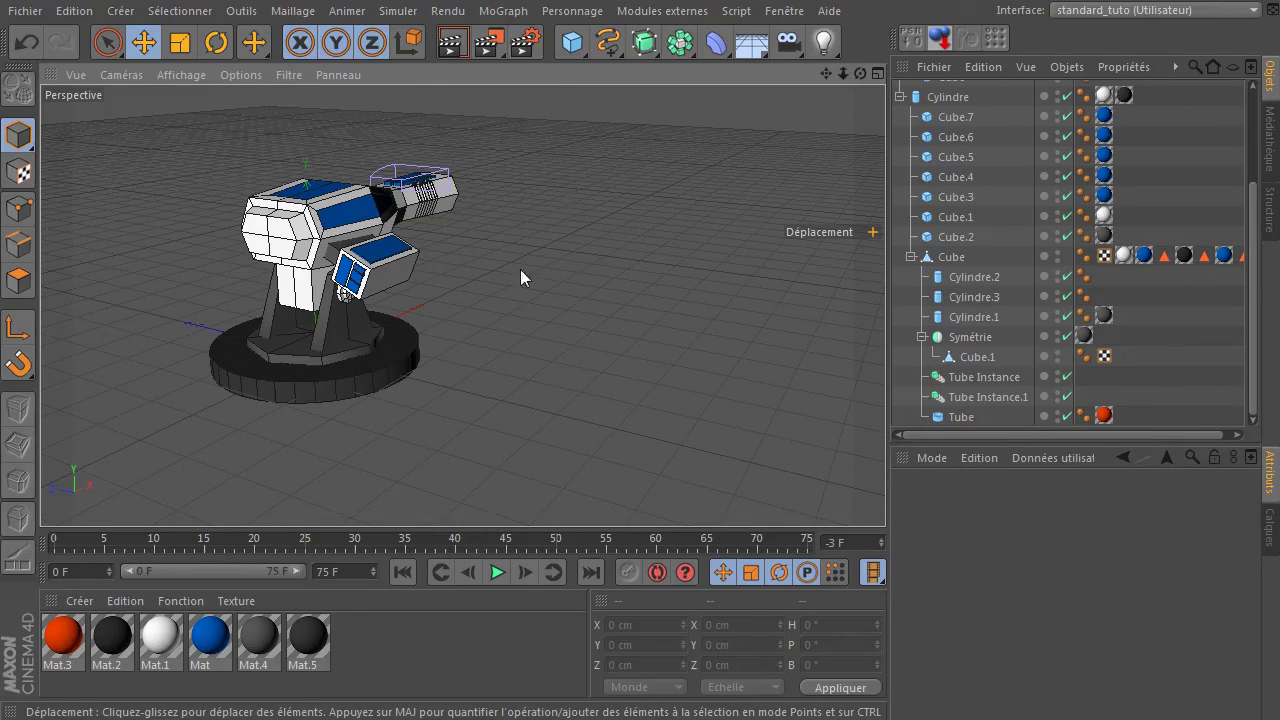
pyautogui.moveTo(859, 74); pyautogui.dragTo(906, 79)
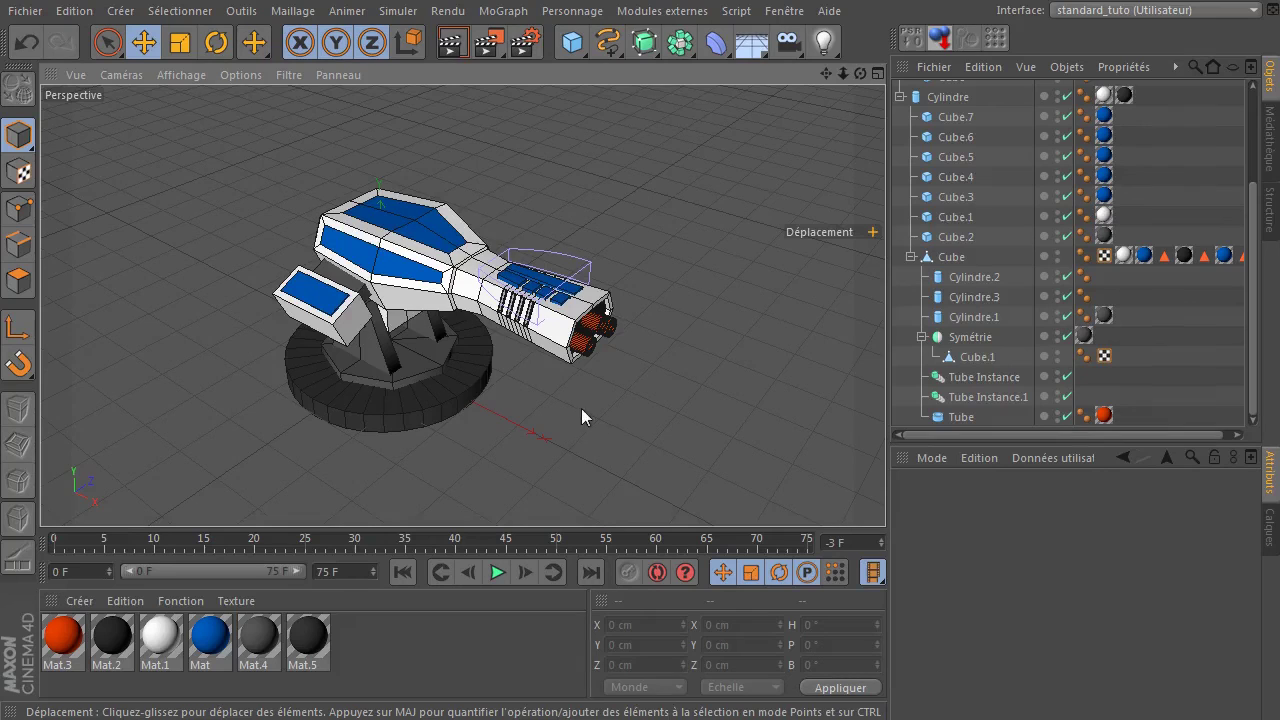
pyautogui.scroll(3, 582, 403)
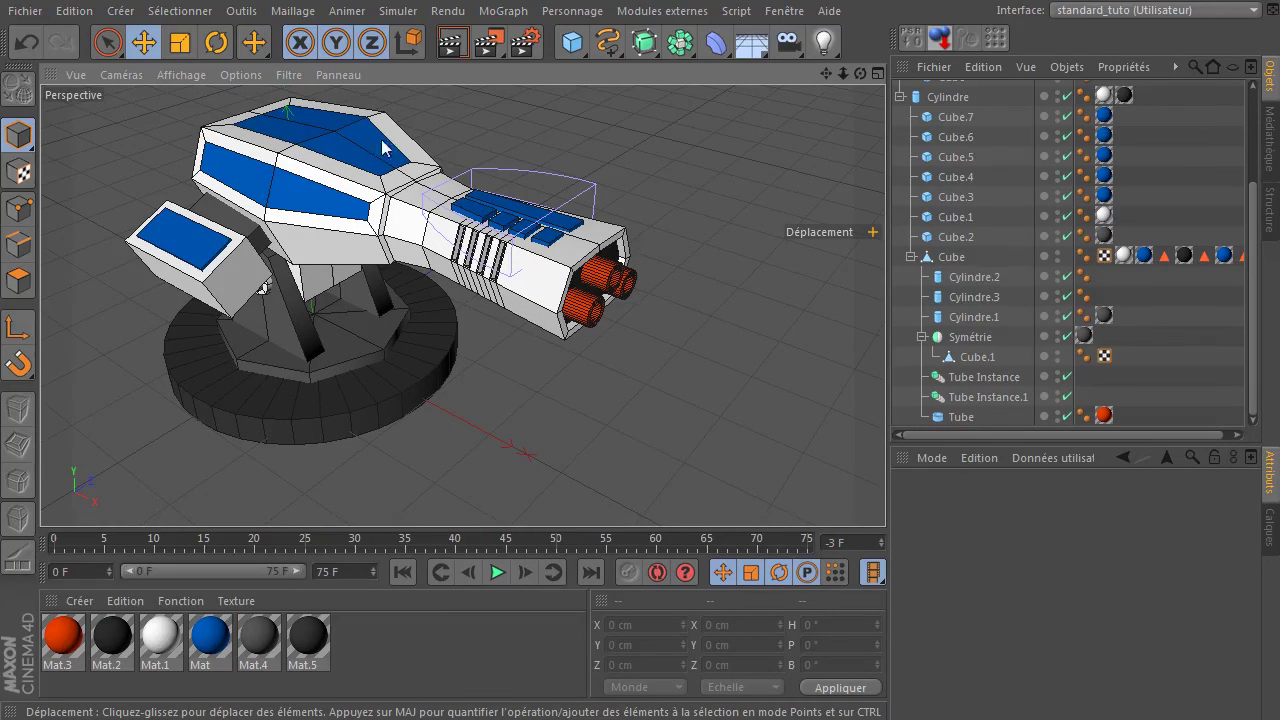
pyautogui.click(452, 46)
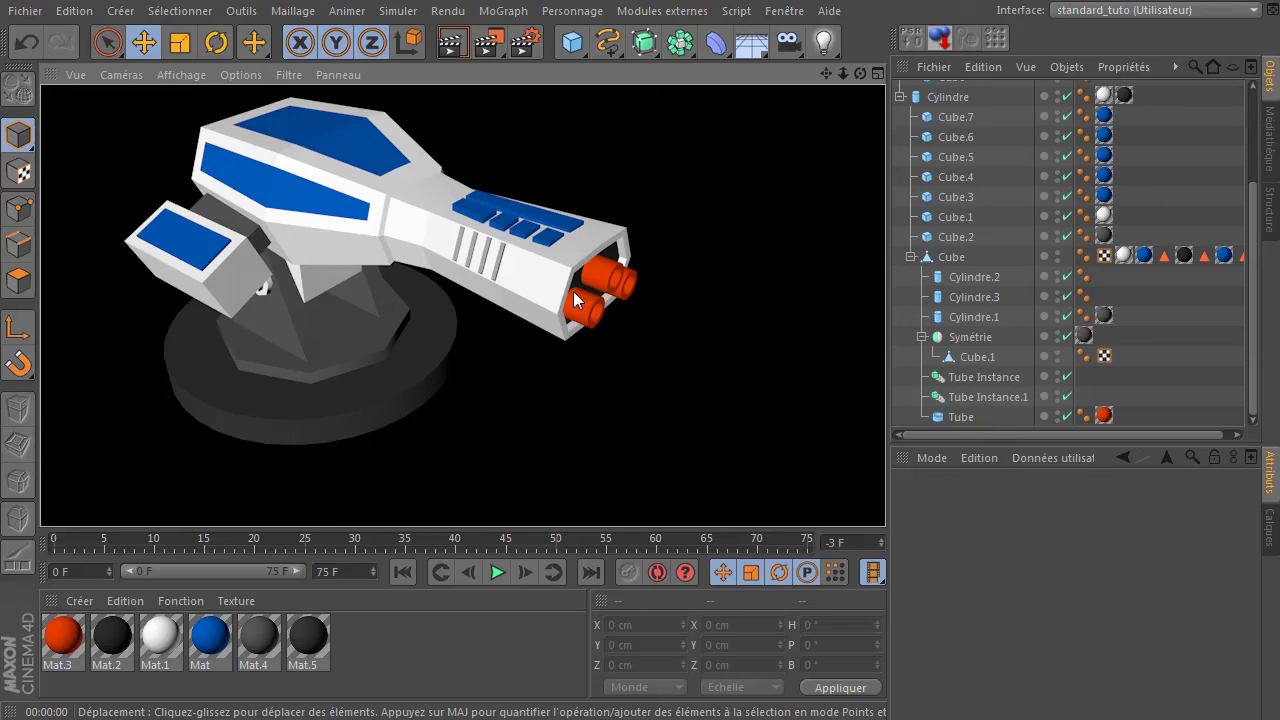
pyautogui.click(552, 357)
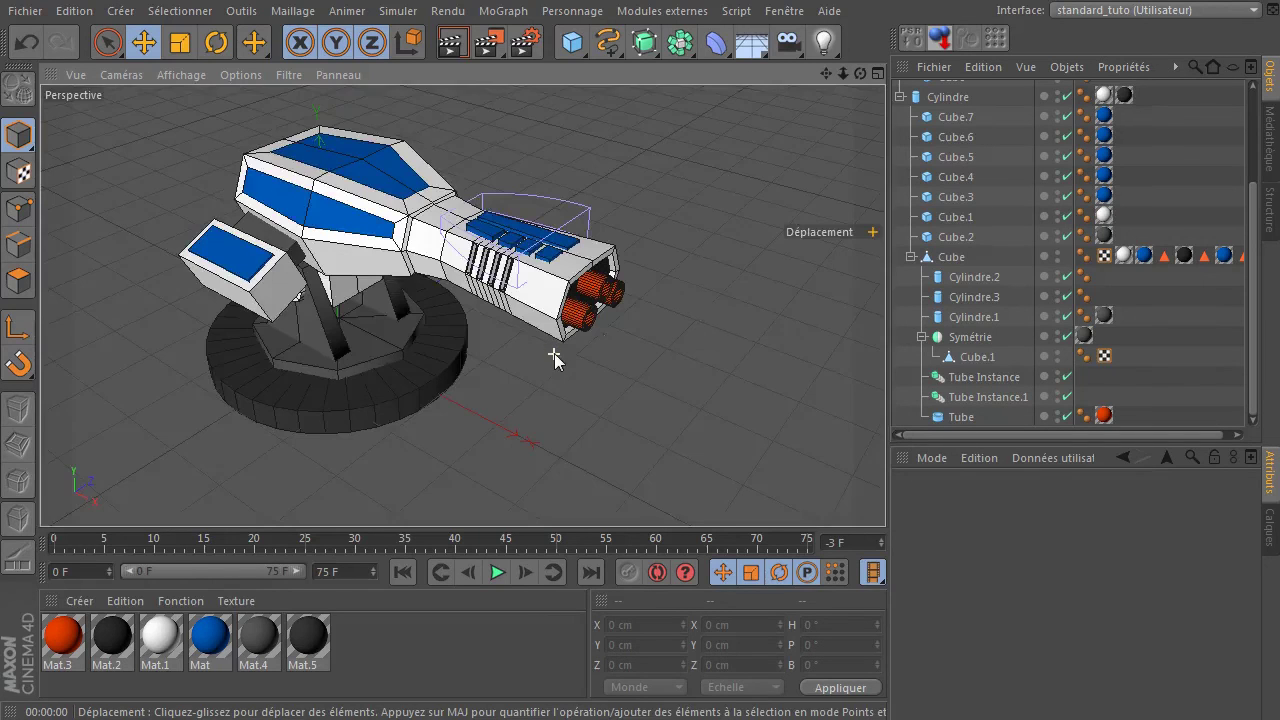
pyautogui.moveTo(827, 74); pyautogui.dragTo(873, 85)
pyautogui.moveTo(463, 305); pyautogui.dragTo(493, 317)
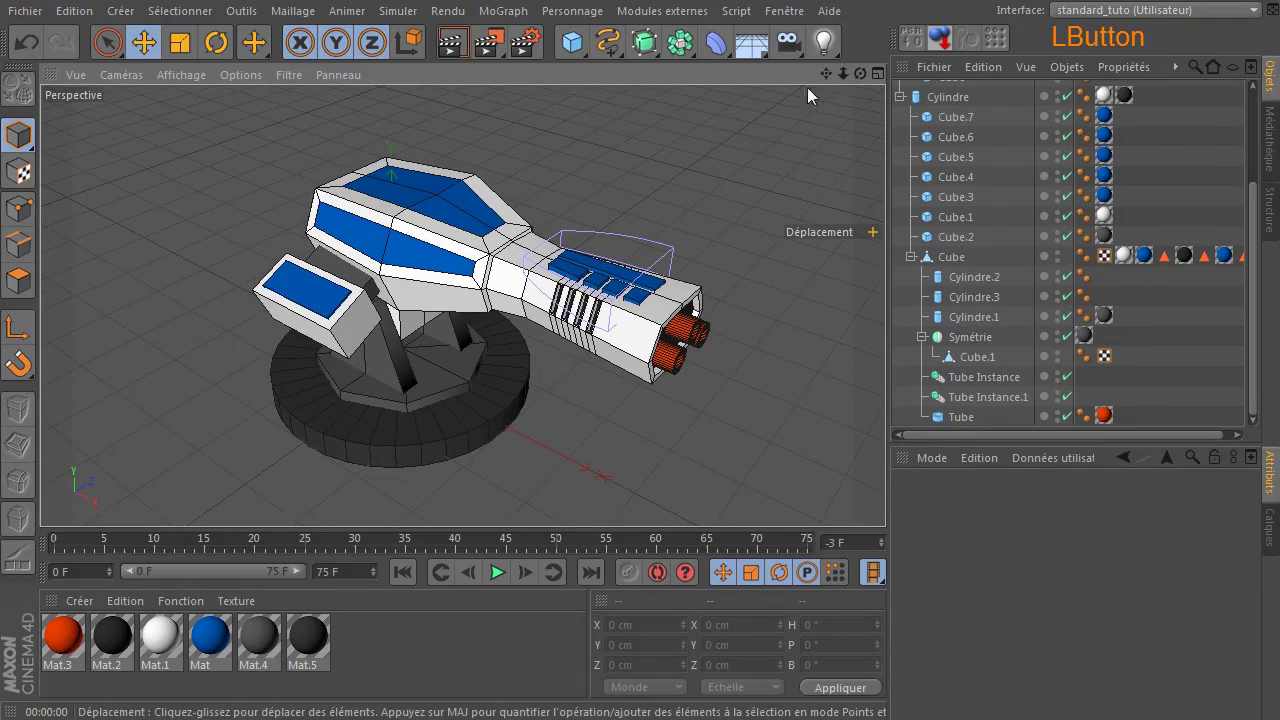